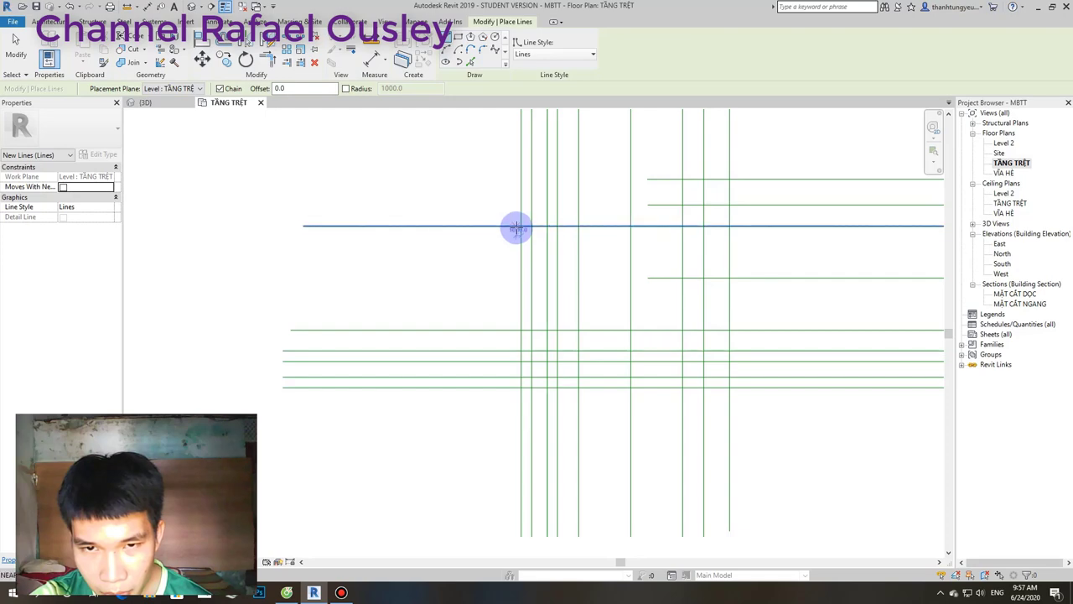
Pan to the left grid lines, start a line at the upper grid intersection, then cancel it.
{"action": "scroll", "coordinate": [539, 260], "scroll_direction": "down", "scroll_amount": 2}
{"action": "scroll", "coordinate": [252, 295], "scroll_direction": "down", "scroll_amount": 3}
{"action": "scroll", "coordinate": [251, 295], "scroll_direction": "down", "scroll_amount": 2}
{"action": "scroll", "coordinate": [741, 251], "scroll_direction": "up", "scroll_amount": 2}
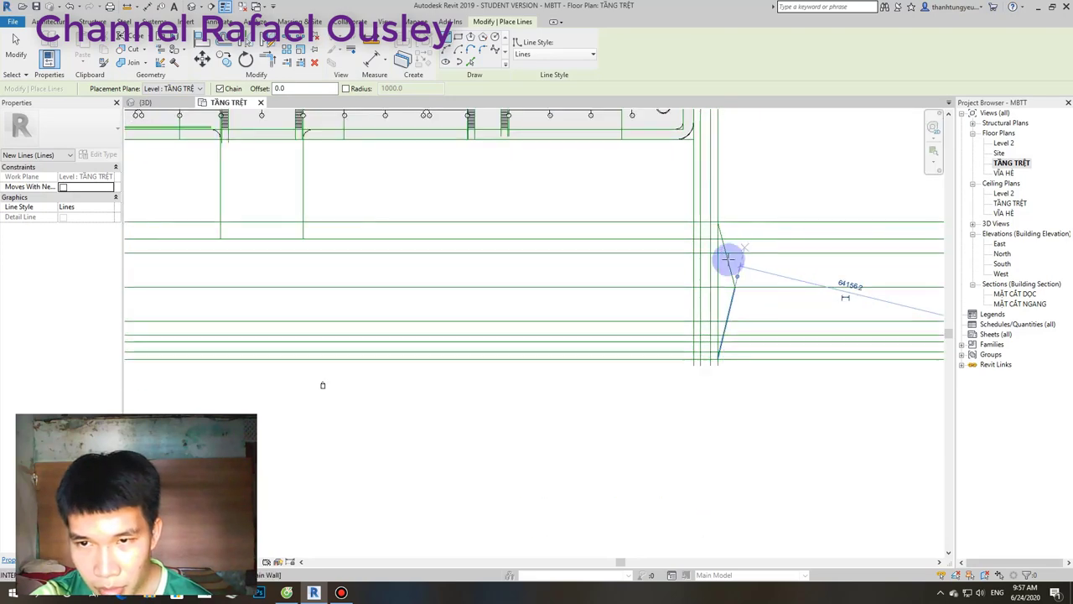
{"action": "middle_click_drag", "start_coordinate": [288, 304], "coordinate": [360, 310]}
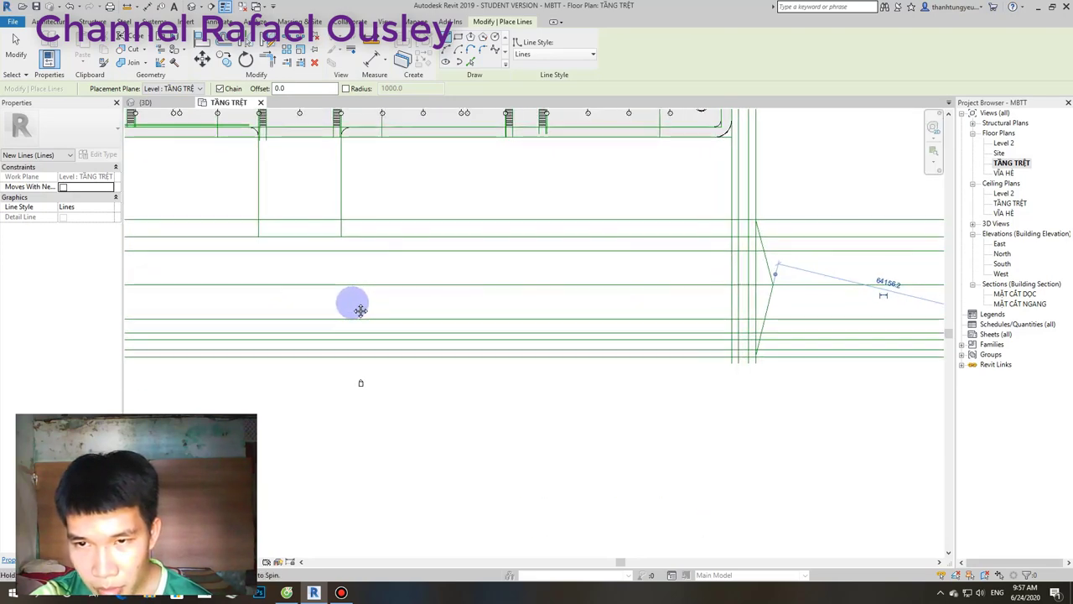
{"action": "scroll", "coordinate": [785, 231], "scroll_direction": "up", "scroll_amount": 2}
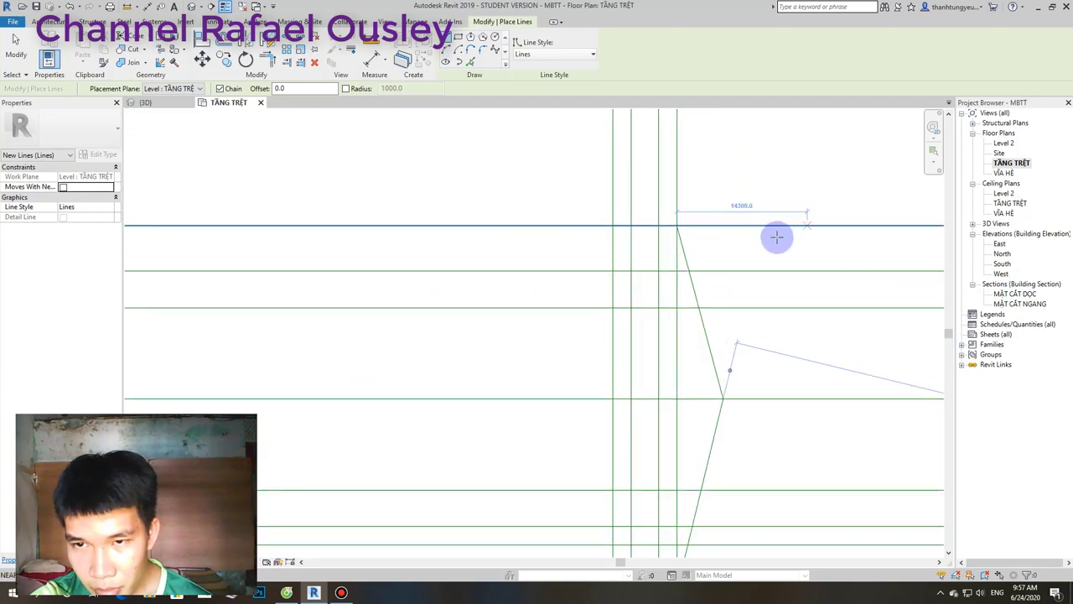
{"action": "scroll", "coordinate": [692, 247], "scroll_direction": "up", "scroll_amount": 2}
{"action": "scroll", "coordinate": [663, 254], "scroll_direction": "down", "scroll_amount": 3}
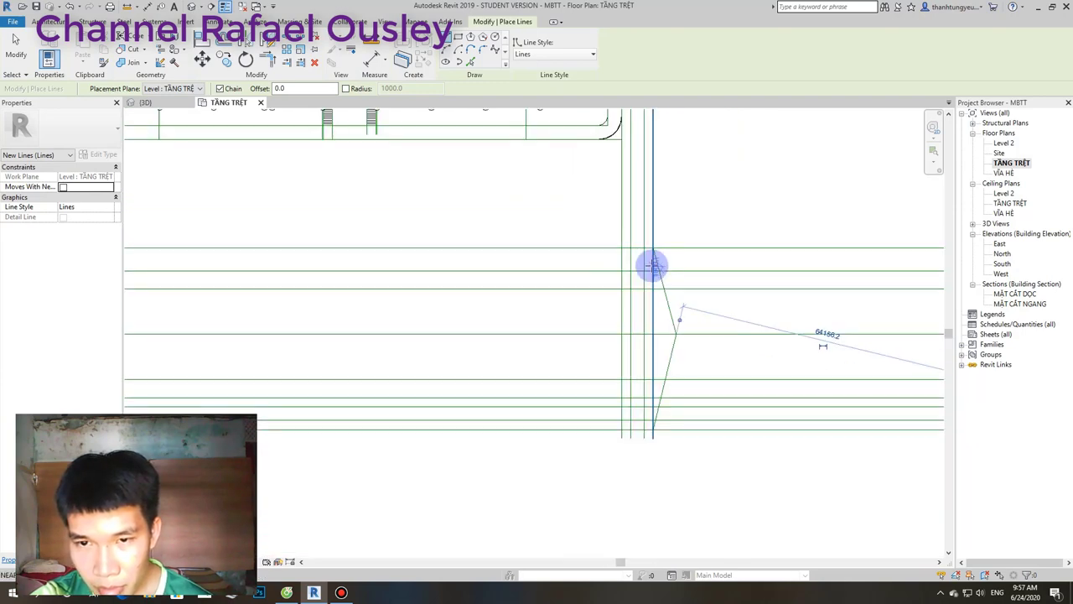
{"action": "scroll", "coordinate": [654, 265], "scroll_direction": "down", "scroll_amount": 2}
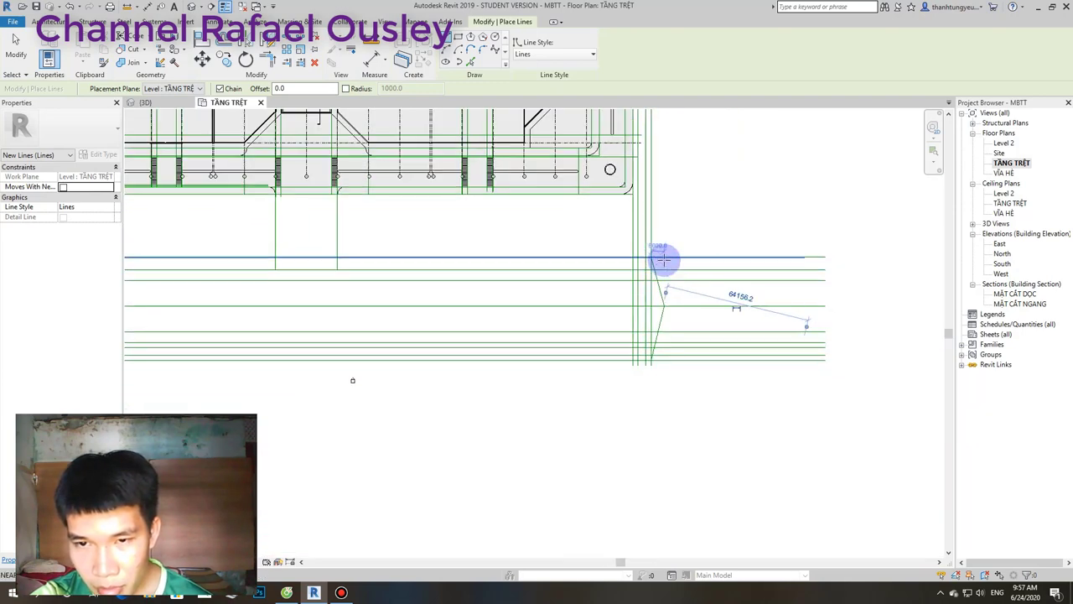
{"action": "scroll", "coordinate": [664, 260], "scroll_direction": "down", "scroll_amount": 1}
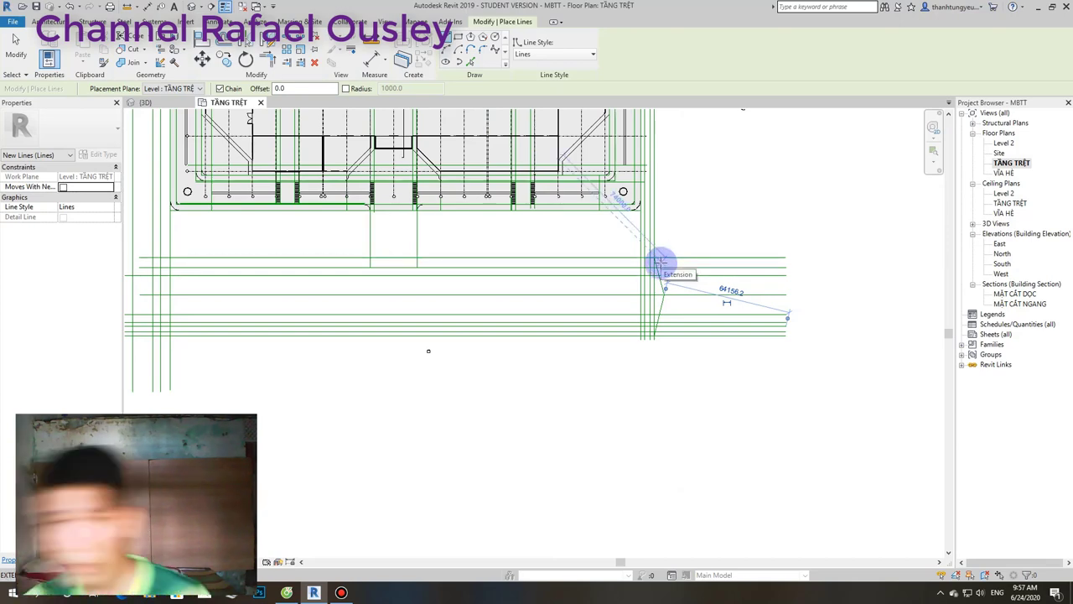
{"action": "middle_click_drag", "start_coordinate": [424, 360], "coordinate": [630, 344]}
{"action": "scroll", "coordinate": [347, 287], "scroll_direction": "up", "scroll_amount": 2}
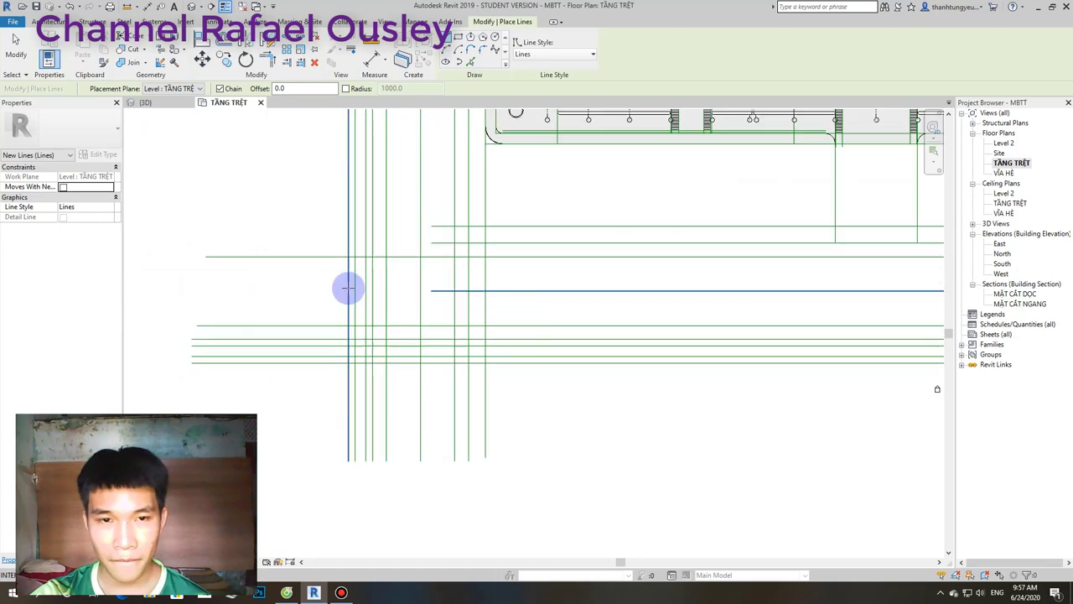
{"action": "scroll", "coordinate": [349, 282], "scroll_direction": "up", "scroll_amount": 2}
{"action": "left_click", "coordinate": [349, 223]}
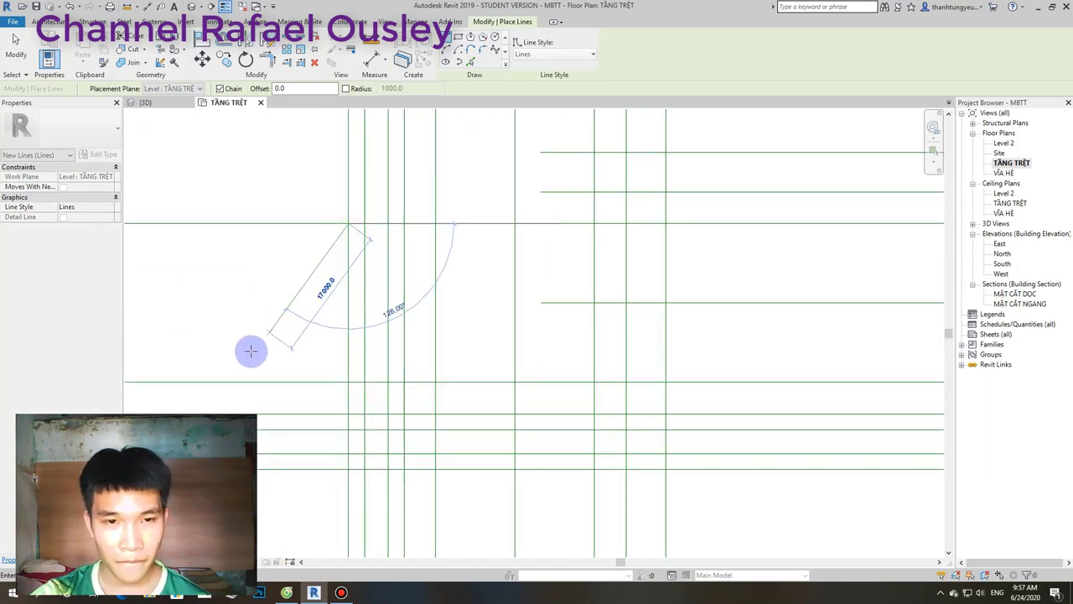
{"action": "key", "text": "Escape"}
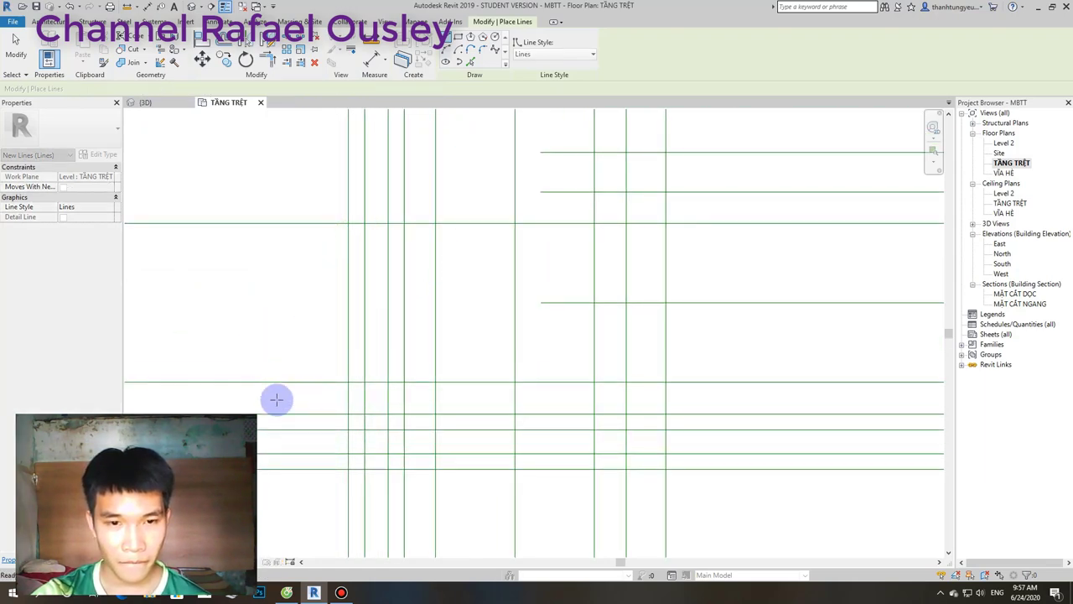
Start another line at the lower grid intersection, then cancel it and exit line drawing.
{"action": "left_click", "coordinate": [349, 470]}
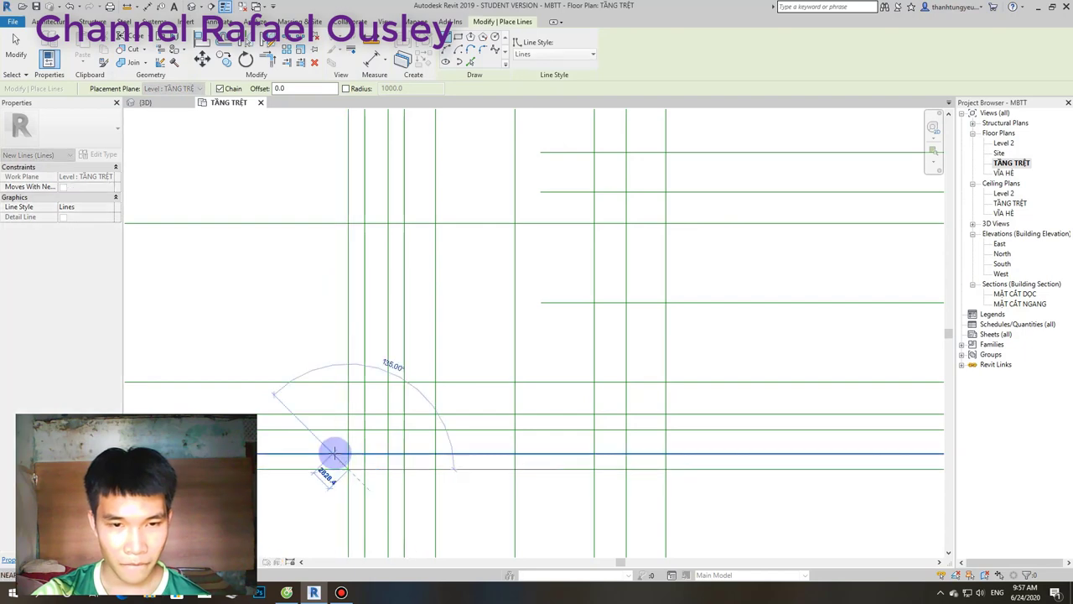
{"action": "scroll", "coordinate": [332, 448], "scroll_direction": "down", "scroll_amount": 2}
{"action": "scroll", "coordinate": [487, 434], "scroll_direction": "down", "scroll_amount": 2}
{"action": "scroll", "coordinate": [490, 428], "scroll_direction": "down", "scroll_amount": 2}
{"action": "key", "text": "Escape"}
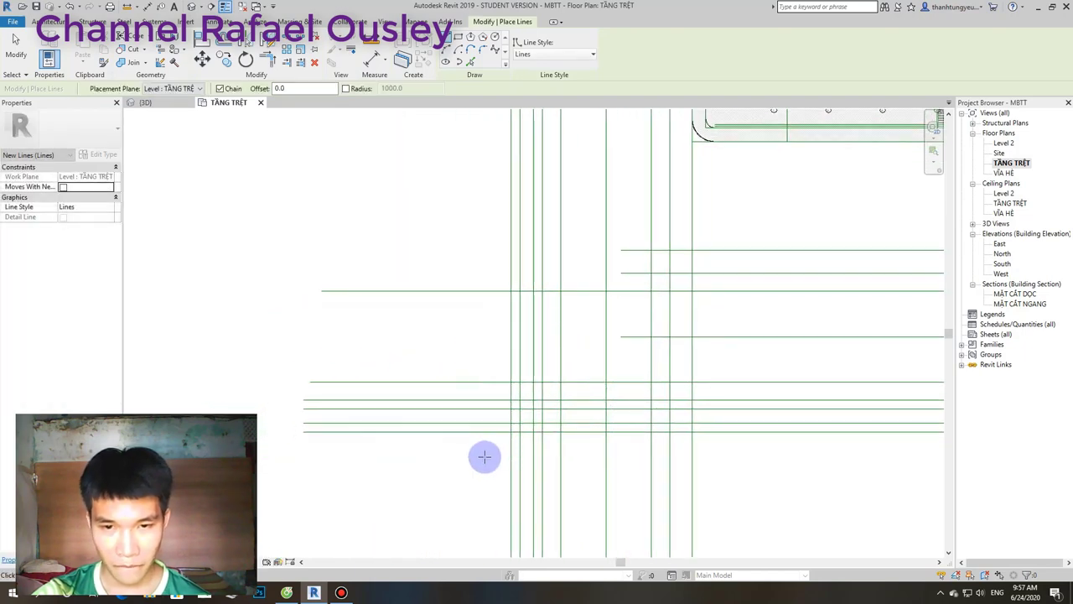
{"action": "scroll", "coordinate": [483, 449], "scroll_direction": "down", "scroll_amount": 1}
{"action": "key", "text": "Escape"}
Stretch the lower horizontal road line's left end further left.
{"action": "left_click", "coordinate": [575, 378]}
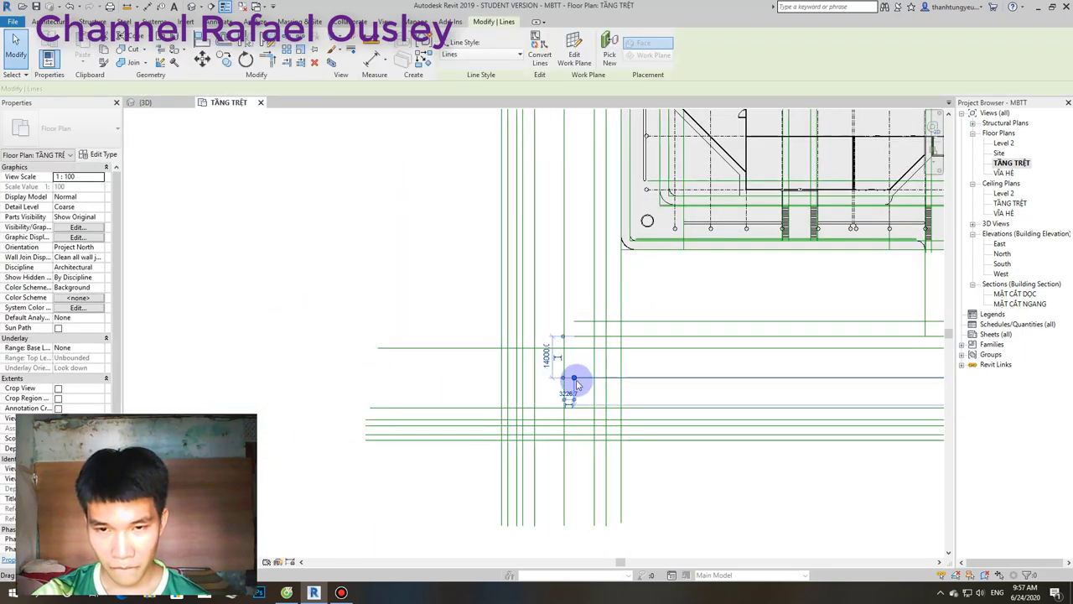
{"action": "left_click_drag", "start_coordinate": [574, 377], "coordinate": [432, 378]}
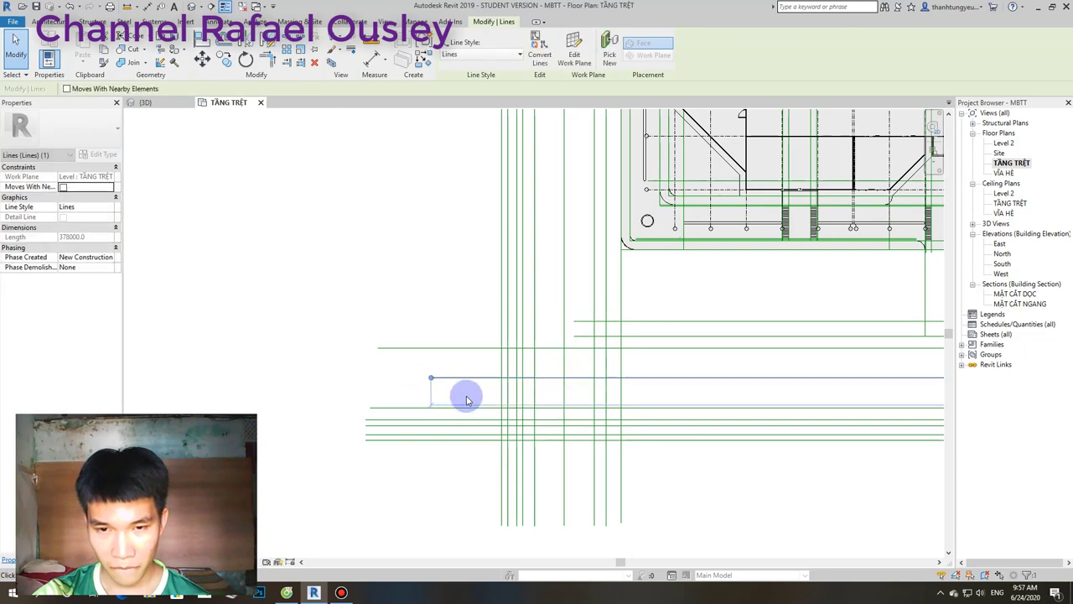
{"action": "key", "text": "Escape"}
Move a horizontal road line further down.
{"action": "scroll", "coordinate": [498, 396], "scroll_direction": "up", "scroll_amount": 1}
{"action": "scroll", "coordinate": [503, 408], "scroll_direction": "down", "scroll_amount": 1}
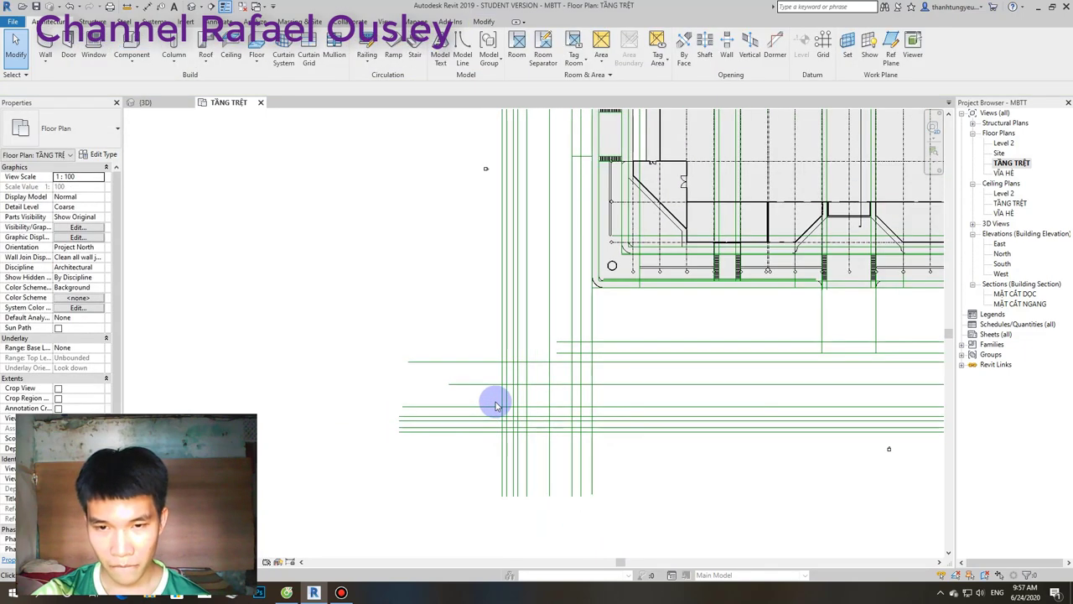
{"action": "scroll", "coordinate": [604, 419], "scroll_direction": "down", "scroll_amount": 1}
{"action": "scroll", "coordinate": [645, 456], "scroll_direction": "up", "scroll_amount": 1}
{"action": "scroll", "coordinate": [595, 441], "scroll_direction": "down", "scroll_amount": 1}
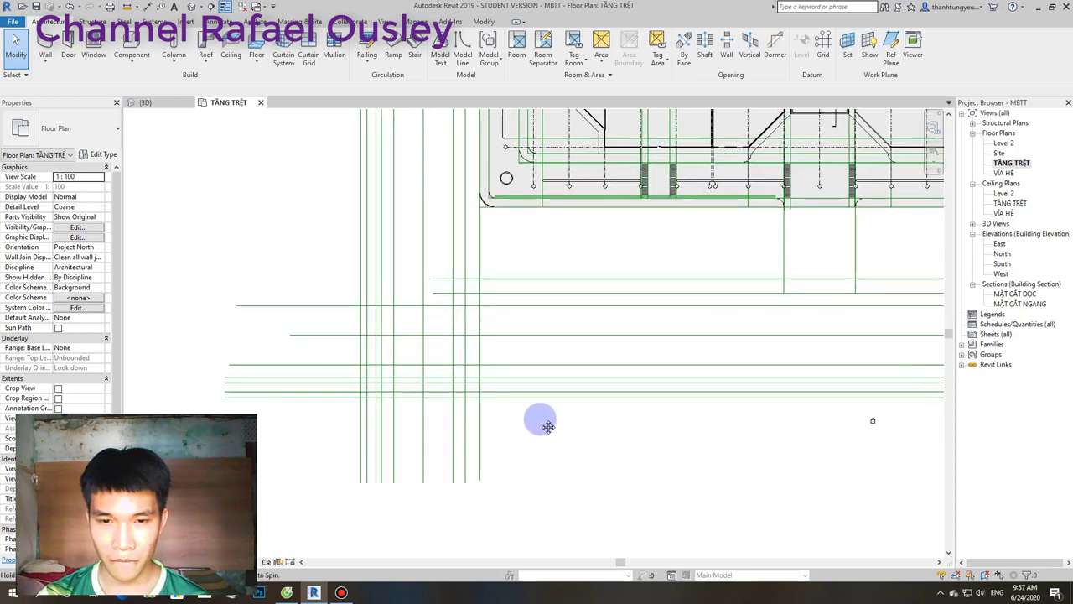
{"action": "scroll", "coordinate": [486, 411], "scroll_direction": "down", "scroll_amount": 1}
{"action": "scroll", "coordinate": [426, 400], "scroll_direction": "down", "scroll_amount": 1}
{"action": "scroll", "coordinate": [537, 406], "scroll_direction": "up", "scroll_amount": 2}
{"action": "scroll", "coordinate": [372, 383], "scroll_direction": "up", "scroll_amount": 1}
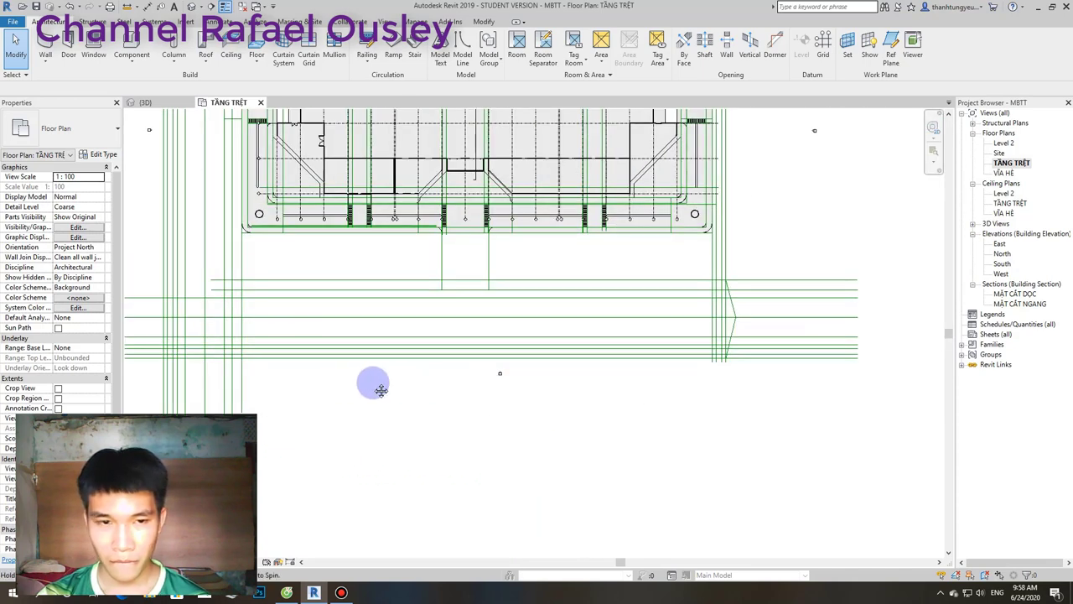
{"action": "scroll", "coordinate": [511, 374], "scroll_direction": "up", "scroll_amount": 1}
{"action": "scroll", "coordinate": [503, 367], "scroll_direction": "up", "scroll_amount": 2}
{"action": "scroll", "coordinate": [491, 353], "scroll_direction": "up", "scroll_amount": 1}
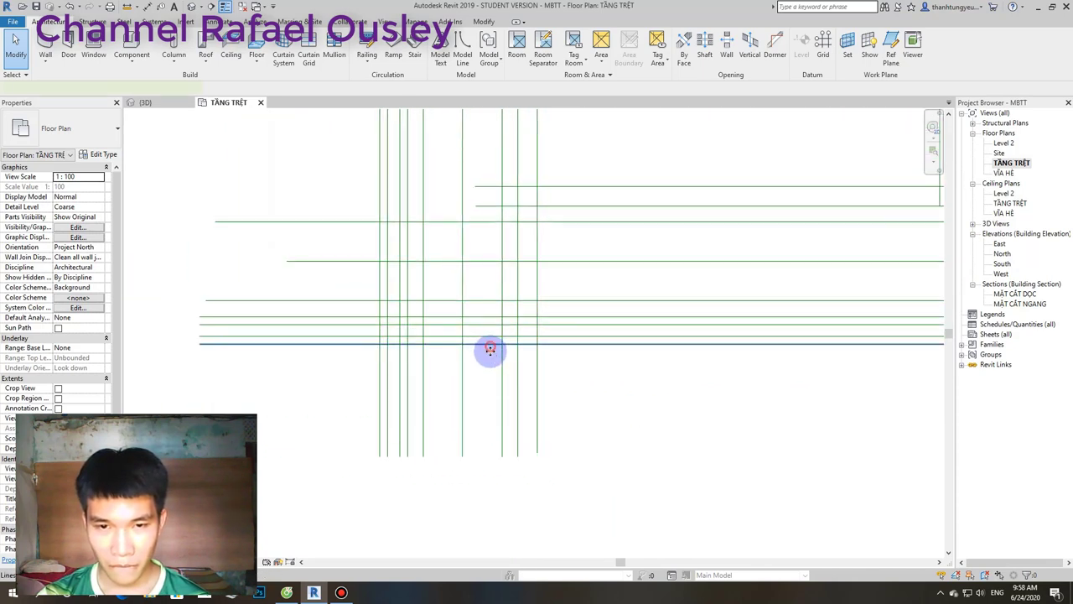
{"action": "mouse_move", "coordinate": [491, 349]}
{"action": "left_mouse_down"}
{"action": "mouse_move", "coordinate": [520, 423]}
{"action": "mouse_move", "coordinate": [592, 448]}
{"action": "left_mouse_up"}
{"action": "key", "text": "Escape"}
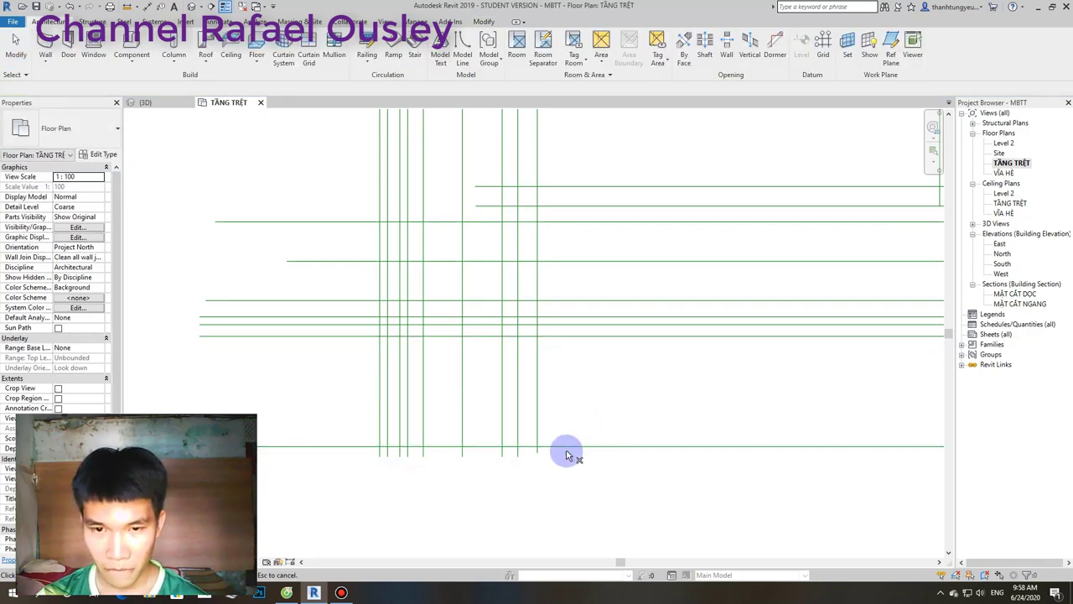
Delete the bottom horizontal line and two surplus lower horizontal lines.
{"action": "left_click", "coordinate": [568, 446]}
{"action": "key", "text": "Delete"}
{"action": "left_click", "coordinate": [571, 336]}
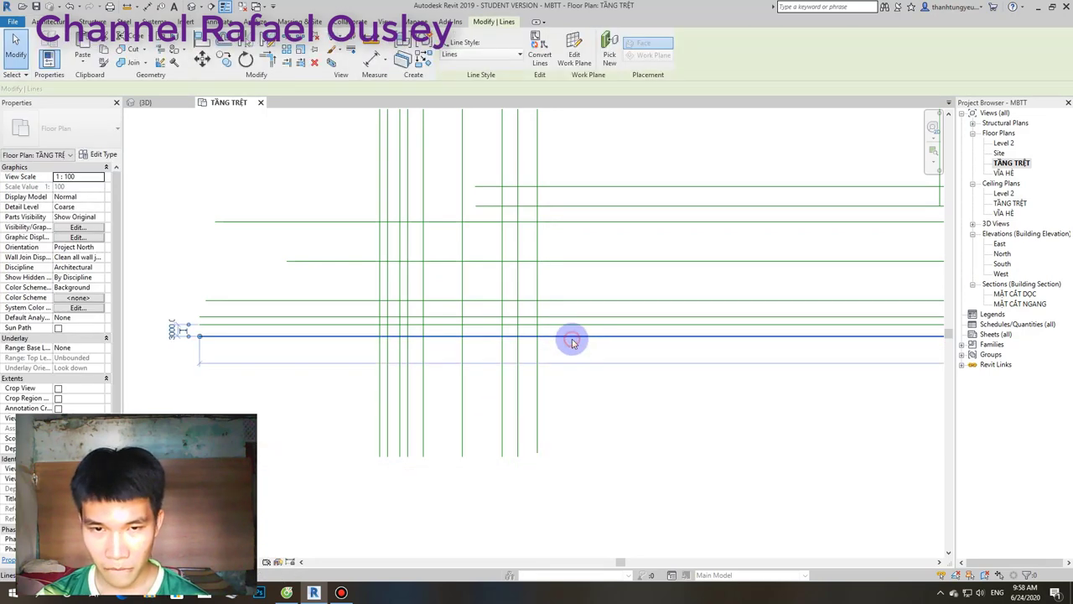
{"action": "key", "text": "Delete"}
{"action": "left_click", "coordinate": [555, 324]}
{"action": "key", "text": "Delete"}
Shift a vertical road line slightly to the right.
{"action": "scroll", "coordinate": [554, 344], "scroll_direction": "down", "scroll_amount": 1}
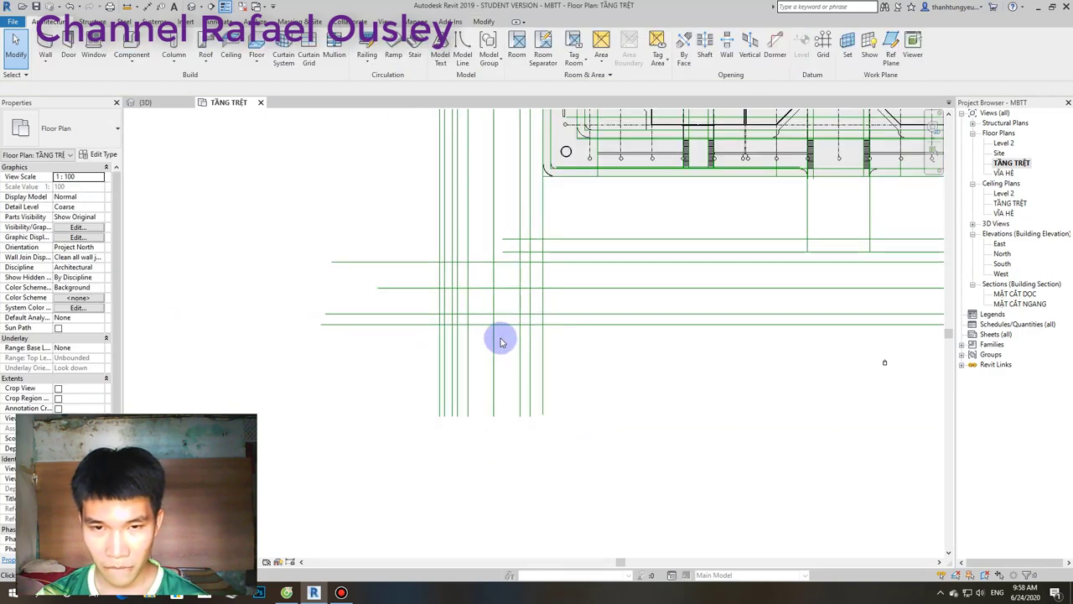
{"action": "left_click_drag", "start_coordinate": [441, 303], "coordinate": [447, 305]}
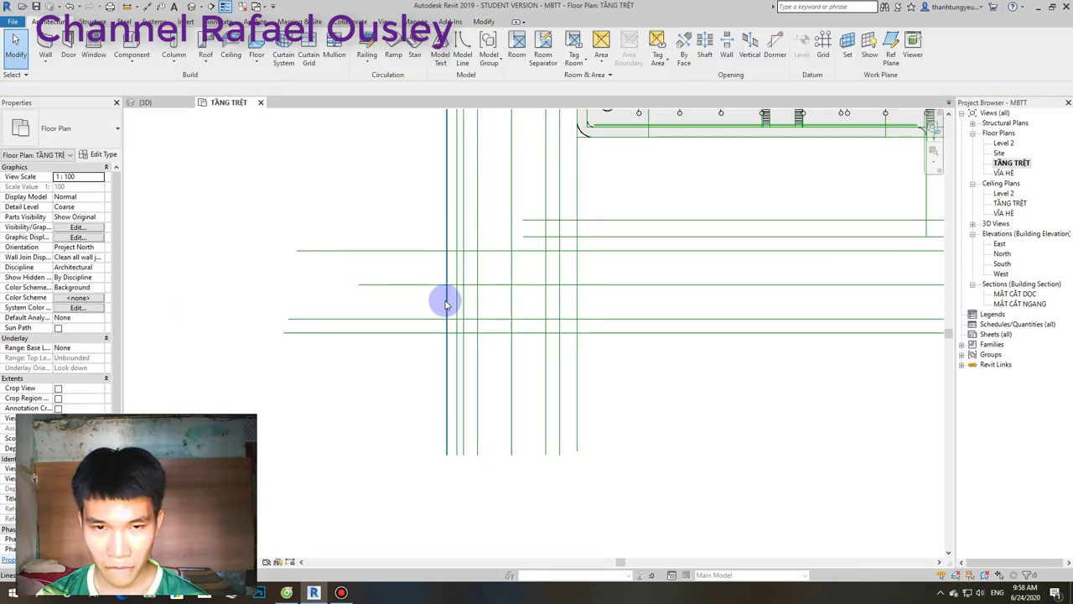
{"action": "scroll", "coordinate": [455, 301], "scroll_direction": "down", "scroll_amount": 2}
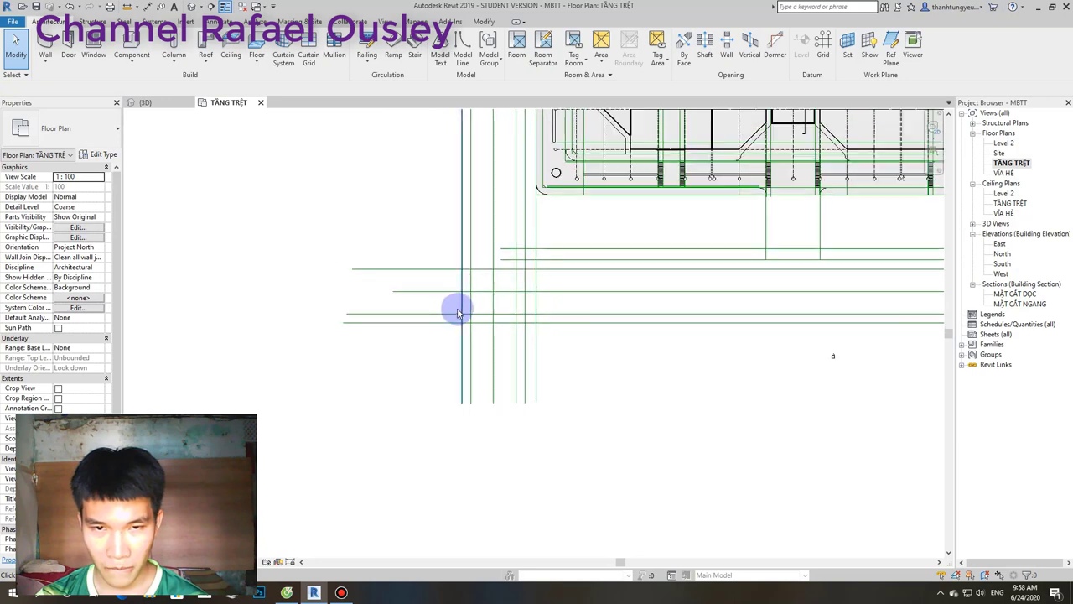
{"action": "middle_click_drag", "start_coordinate": [456, 300], "coordinate": [426, 452]}
{"action": "scroll", "coordinate": [419, 445], "scroll_direction": "down", "scroll_amount": 2}
{"action": "scroll", "coordinate": [412, 431], "scroll_direction": "up", "scroll_amount": 2}
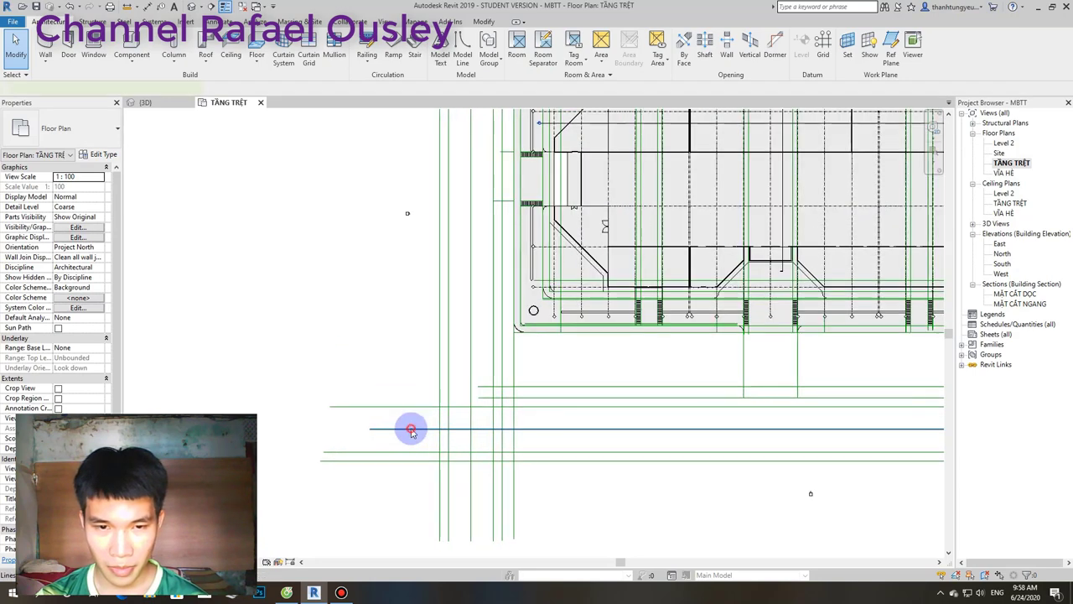
Extend the left ends of two lower horizontal road lines leftward to 400000.0 length.
{"action": "left_click", "coordinate": [412, 433]}
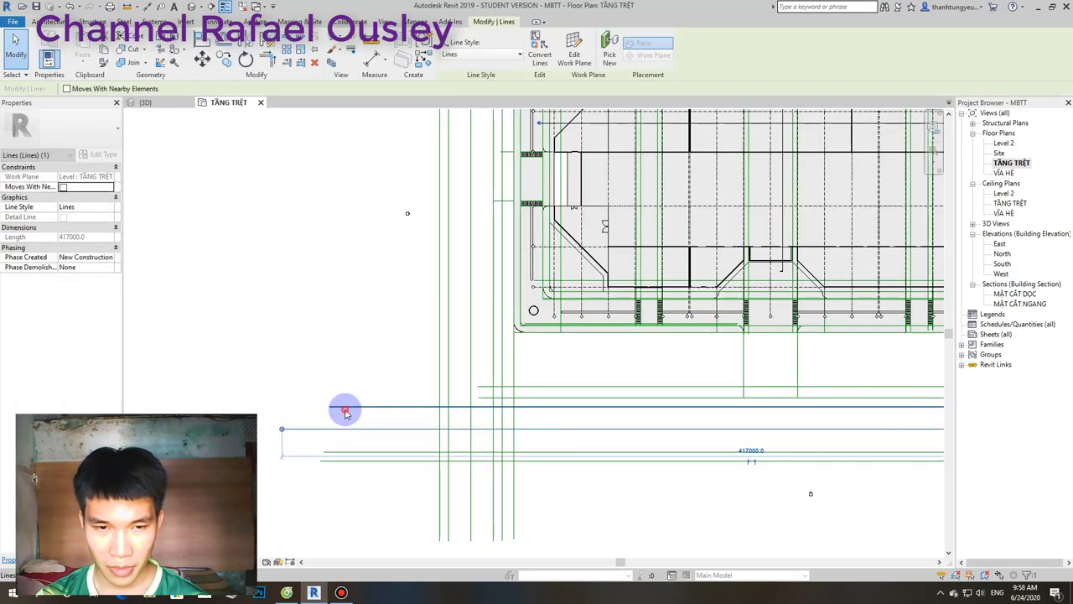
{"action": "left_click_drag", "start_coordinate": [331, 408], "coordinate": [299, 407]}
{"action": "left_click", "coordinate": [331, 453]}
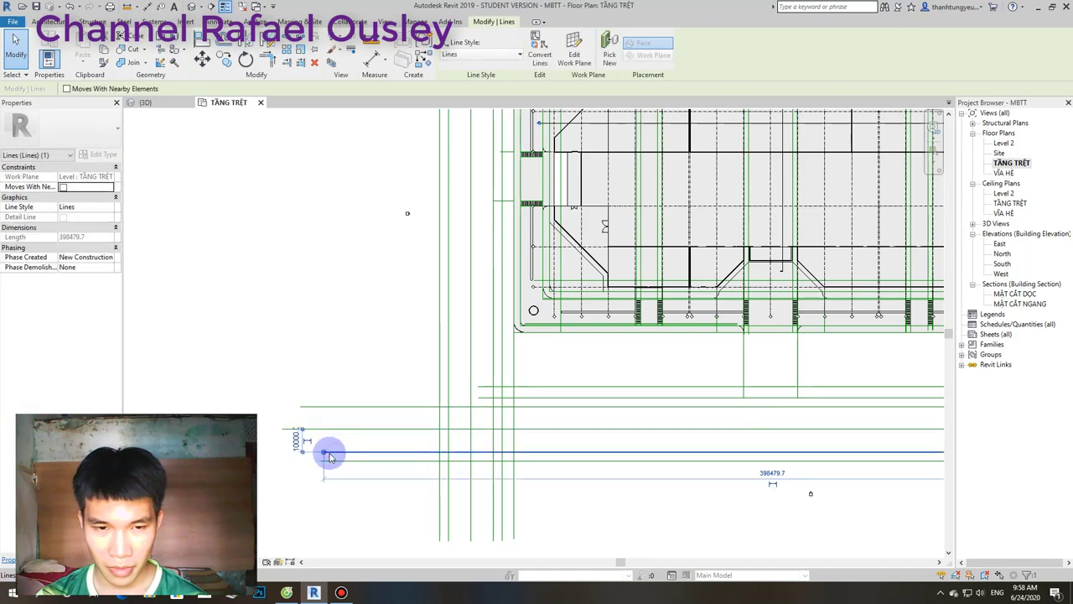
{"action": "left_click_drag", "start_coordinate": [326, 454], "coordinate": [297, 457]}
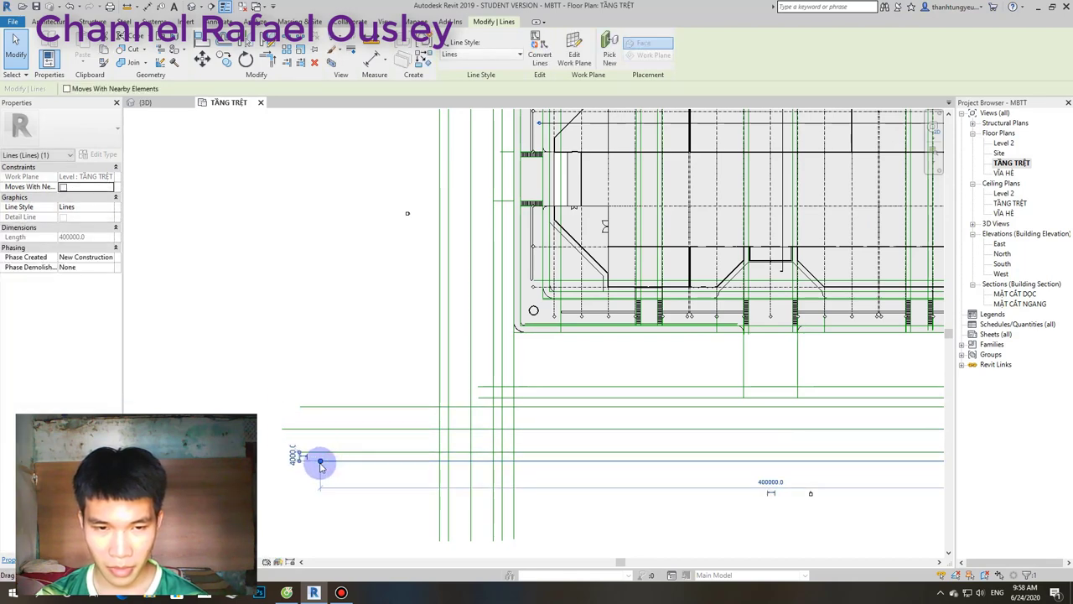
{"action": "scroll", "coordinate": [369, 441], "scroll_direction": "down", "scroll_amount": 3}
Try selecting several vertical road lines near the lower left, clearing each selection.
{"action": "left_click", "coordinate": [444, 457]}
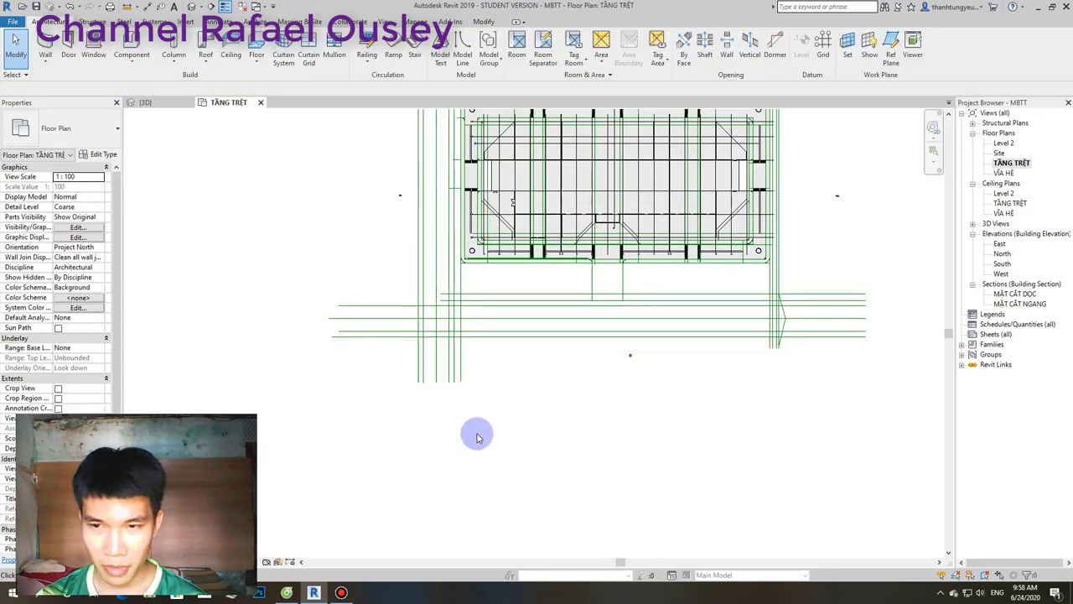
{"action": "scroll", "coordinate": [489, 396], "scroll_direction": "up", "scroll_amount": 3}
{"action": "left_click", "coordinate": [437, 369]}
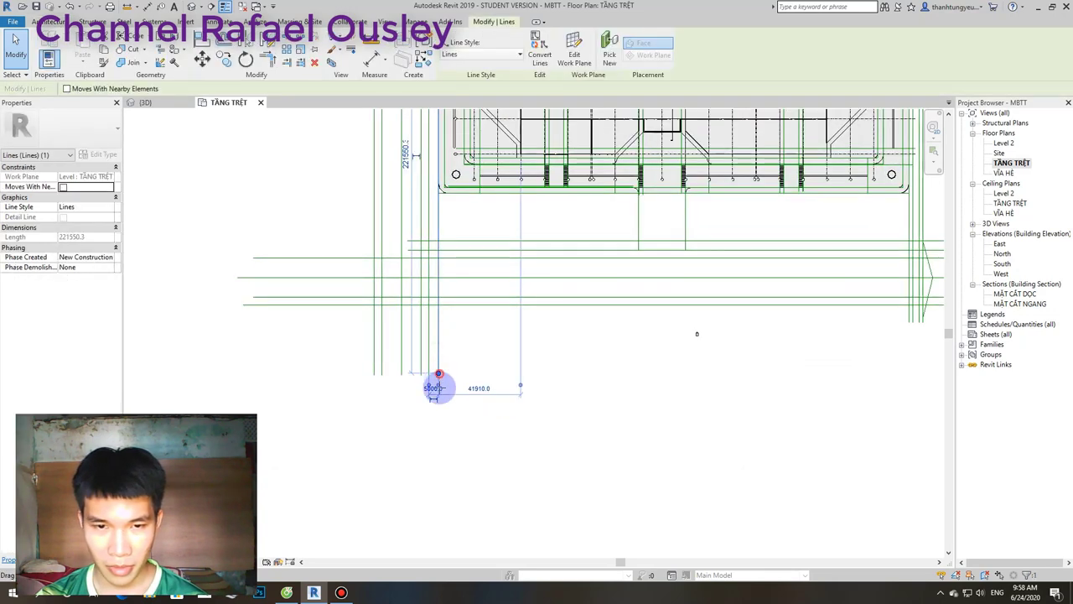
{"action": "left_click", "coordinate": [485, 370]}
{"action": "left_click", "coordinate": [424, 376]}
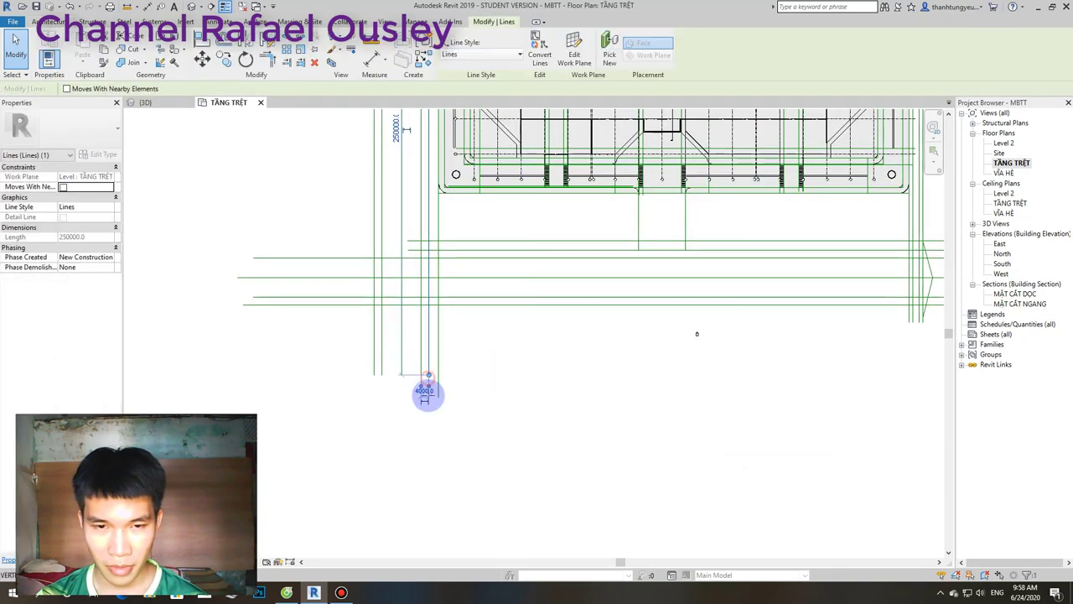
{"action": "left_click", "coordinate": [519, 371]}
{"action": "left_click", "coordinate": [422, 365]}
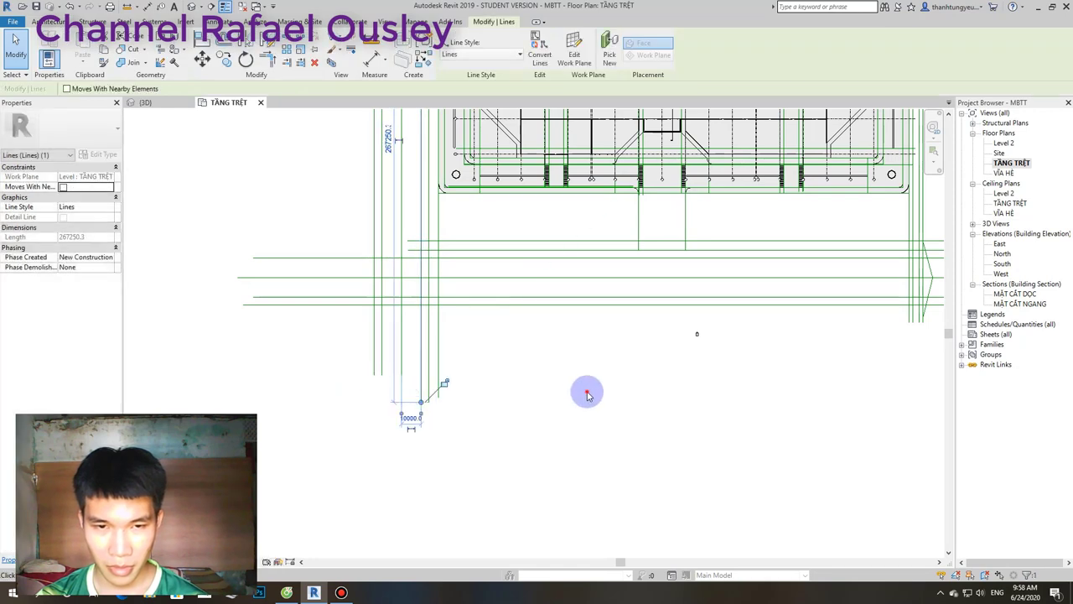
{"action": "left_click", "coordinate": [584, 391]}
Shorten the lower-left vertical road line by dragging its end grip upward.
{"action": "left_click", "coordinate": [385, 375]}
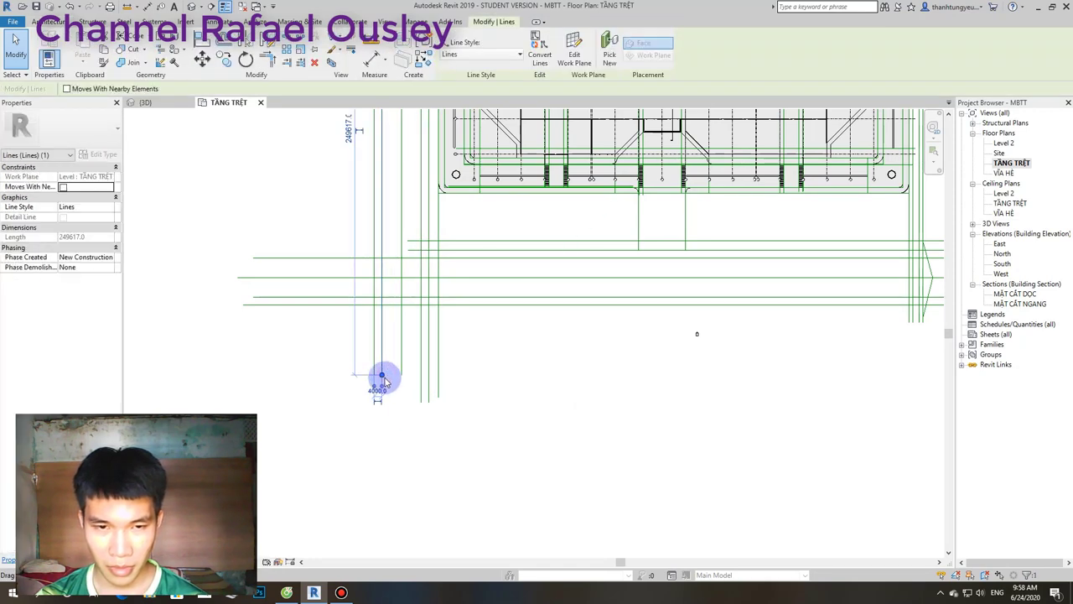
{"action": "left_click_drag", "start_coordinate": [374, 378], "coordinate": [374, 408]}
{"action": "left_click", "coordinate": [558, 384]}
{"action": "scroll", "coordinate": [559, 385], "scroll_direction": "down", "scroll_amount": 4}
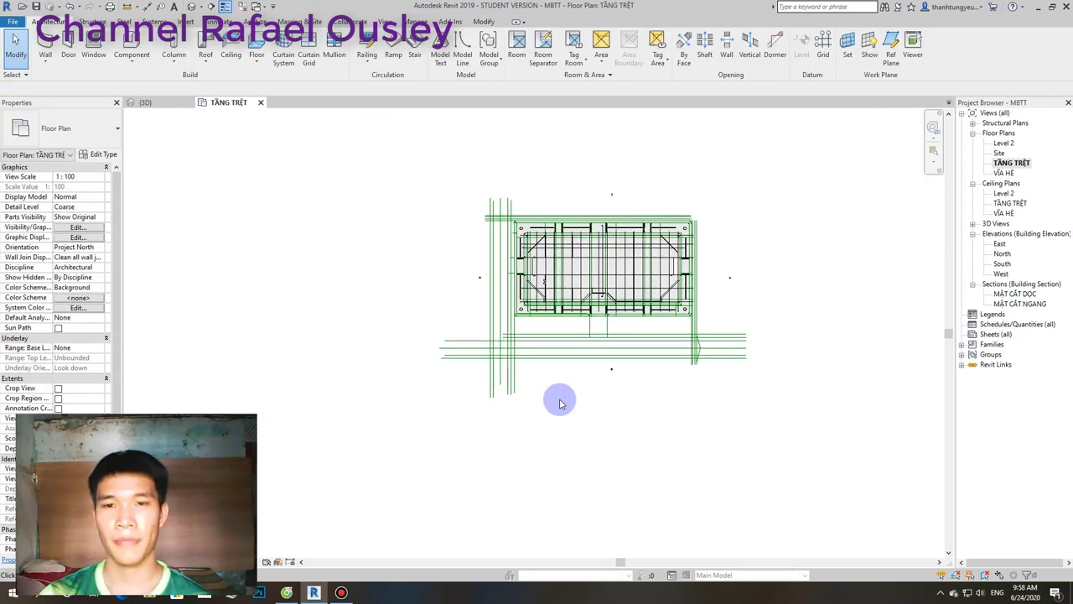
{"action": "scroll", "coordinate": [560, 403], "scroll_direction": "up", "scroll_amount": 2}
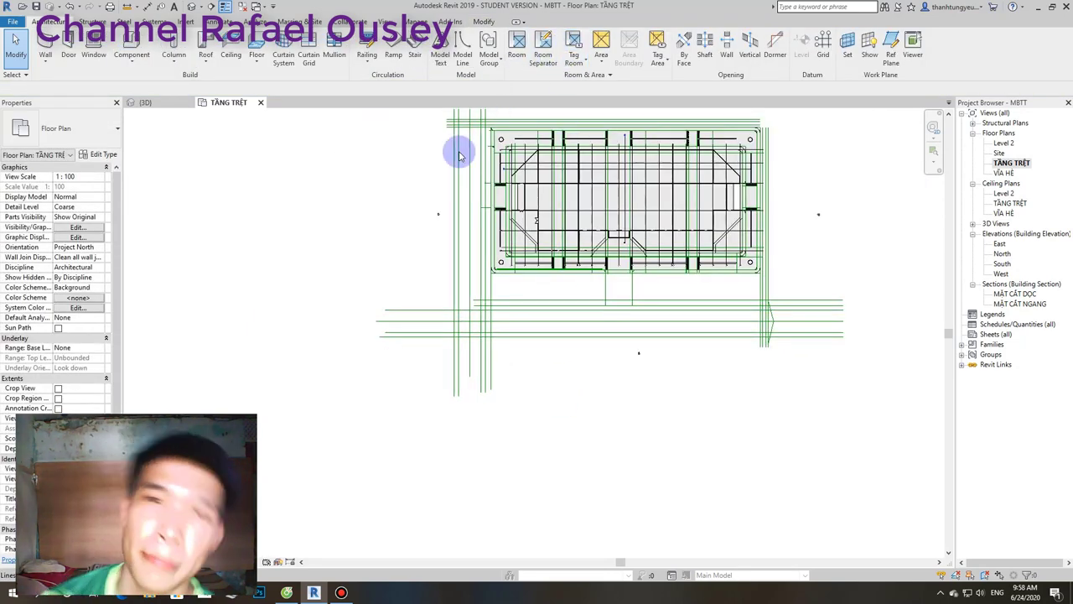
{"action": "scroll", "coordinate": [459, 155], "scroll_direction": "up", "scroll_amount": 2}
{"action": "middle_click_drag", "start_coordinate": [431, 232], "coordinate": [446, 331]}
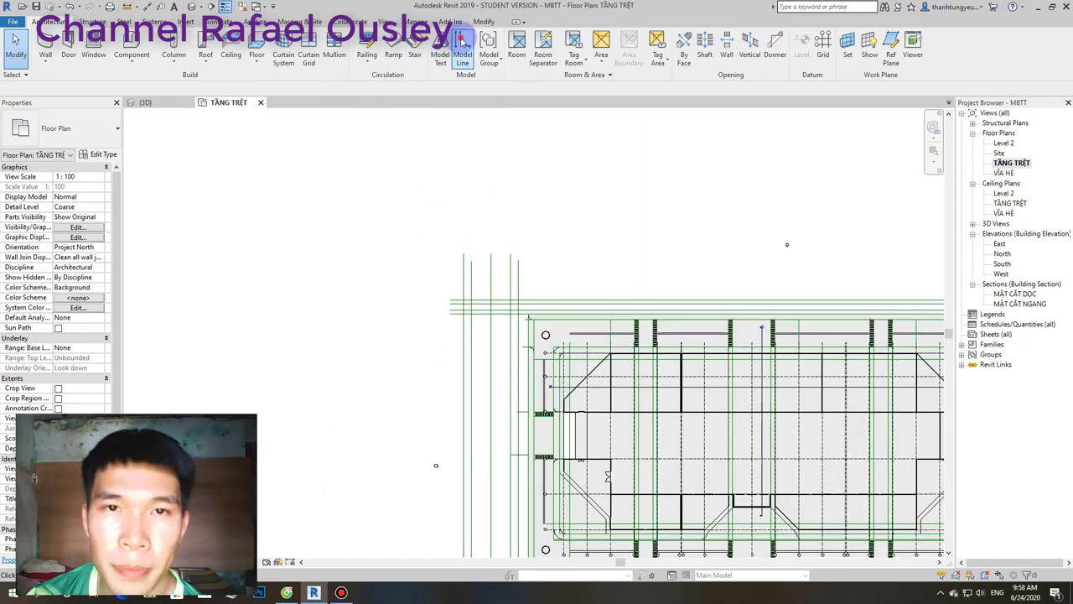
Draw an angled road-end line from the road intersection to its apex.
{"action": "left_click", "coordinate": [463, 42]}
{"action": "scroll", "coordinate": [475, 272], "scroll_direction": "up", "scroll_amount": 4}
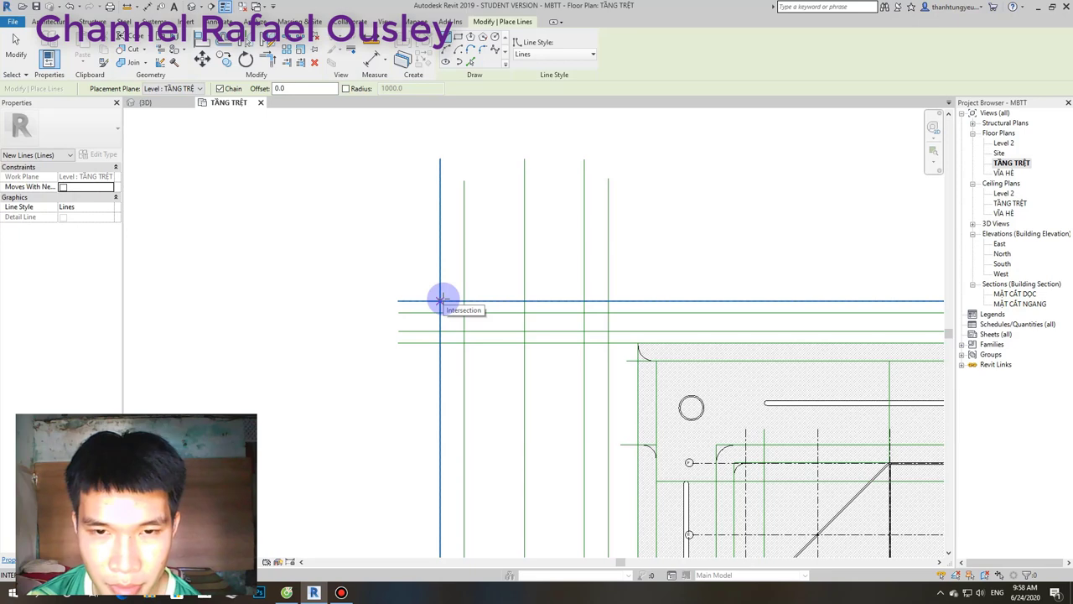
{"action": "left_click", "coordinate": [441, 299]}
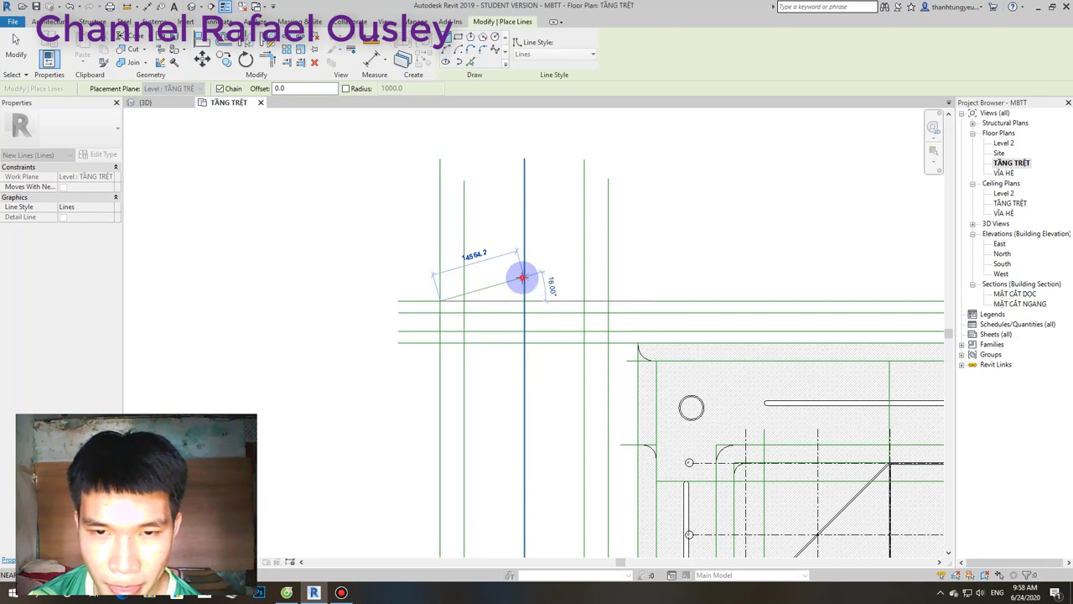
{"action": "left_click", "coordinate": [522, 277]}
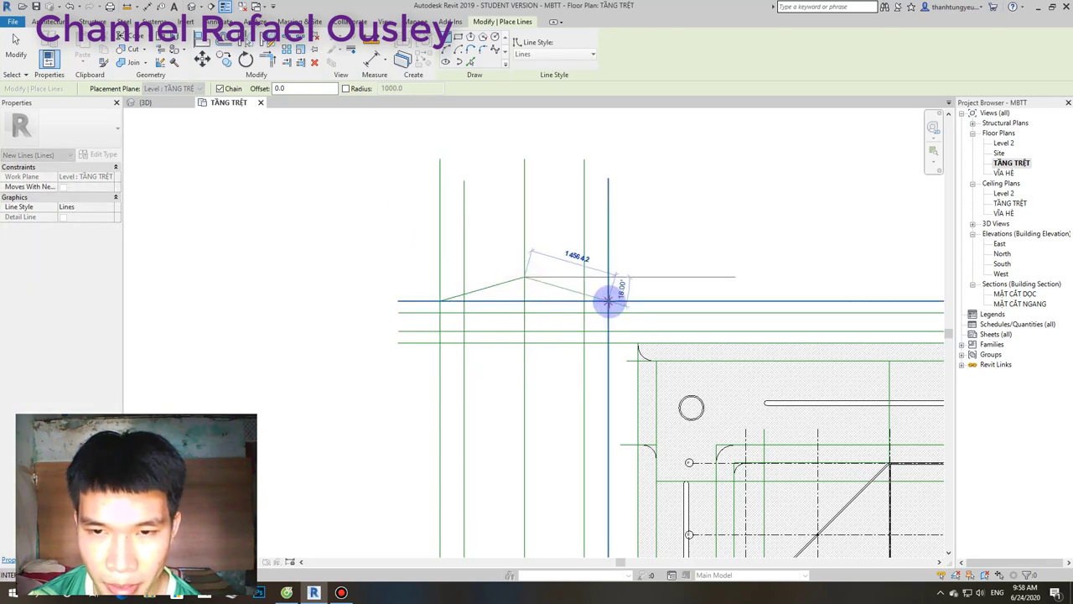
{"action": "scroll", "coordinate": [609, 299], "scroll_direction": "down", "scroll_amount": 1}
{"action": "scroll", "coordinate": [451, 211], "scroll_direction": "down", "scroll_amount": 2}
{"action": "scroll", "coordinate": [570, 276], "scroll_direction": "down", "scroll_amount": 2}
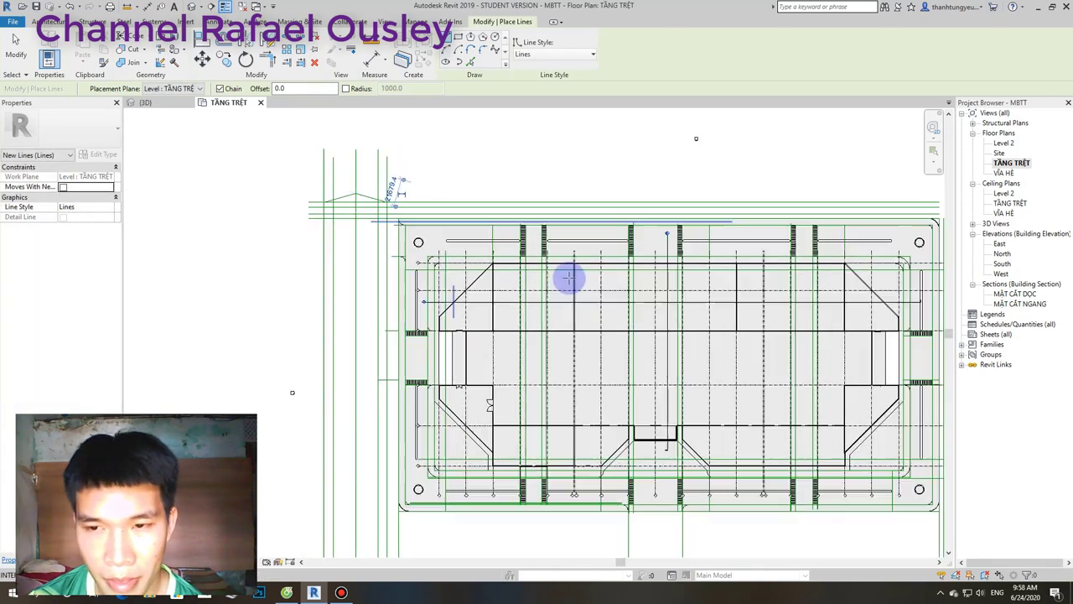
{"action": "scroll", "coordinate": [543, 265], "scroll_direction": "down", "scroll_amount": 2}
{"action": "scroll", "coordinate": [595, 354], "scroll_direction": "up", "scroll_amount": 2}
{"action": "scroll", "coordinate": [592, 374], "scroll_direction": "up", "scroll_amount": 2}
{"action": "key", "text": "Escape"}
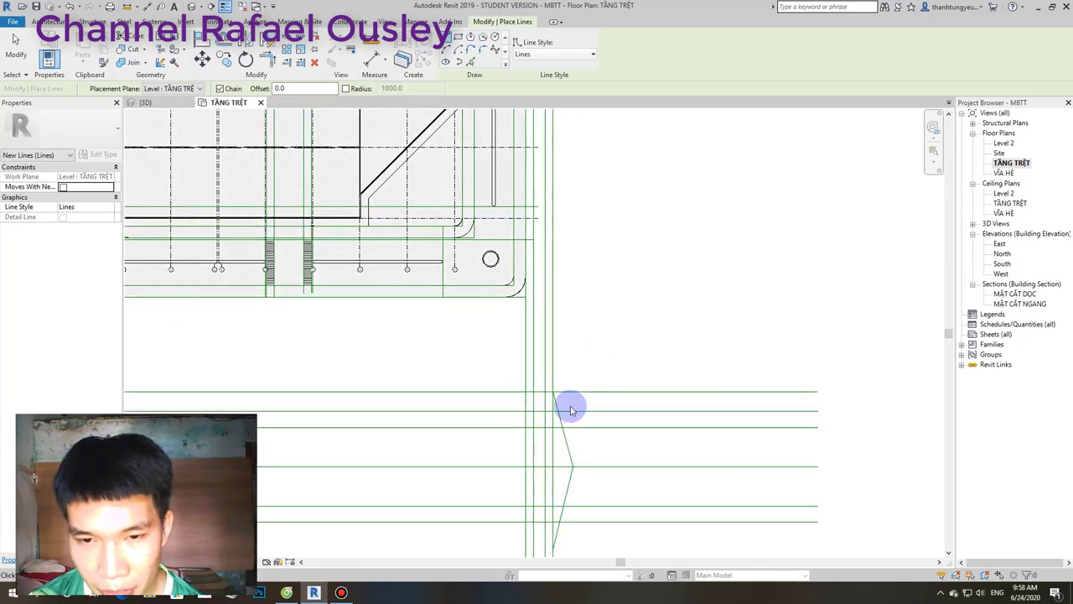
{"action": "key", "text": "Escape"}
{"action": "scroll", "coordinate": [560, 410], "scroll_direction": "up", "scroll_amount": 2}
{"action": "left_click", "coordinate": [554, 403]}
{"action": "middle_click_drag", "start_coordinate": [554, 402], "coordinate": [731, 372]}
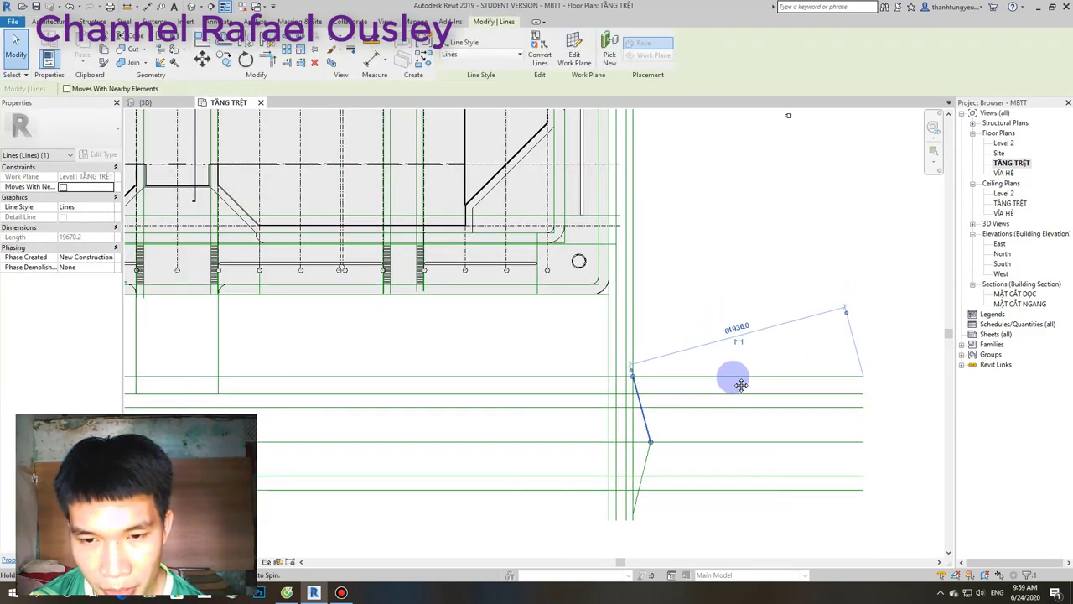
{"action": "scroll", "coordinate": [556, 385], "scroll_direction": "down", "scroll_amount": 2}
{"action": "left_click", "coordinate": [556, 385]}
{"action": "scroll", "coordinate": [506, 386], "scroll_direction": "down", "scroll_amount": 2}
{"action": "scroll", "coordinate": [420, 120], "scroll_direction": "down", "scroll_amount": 1}
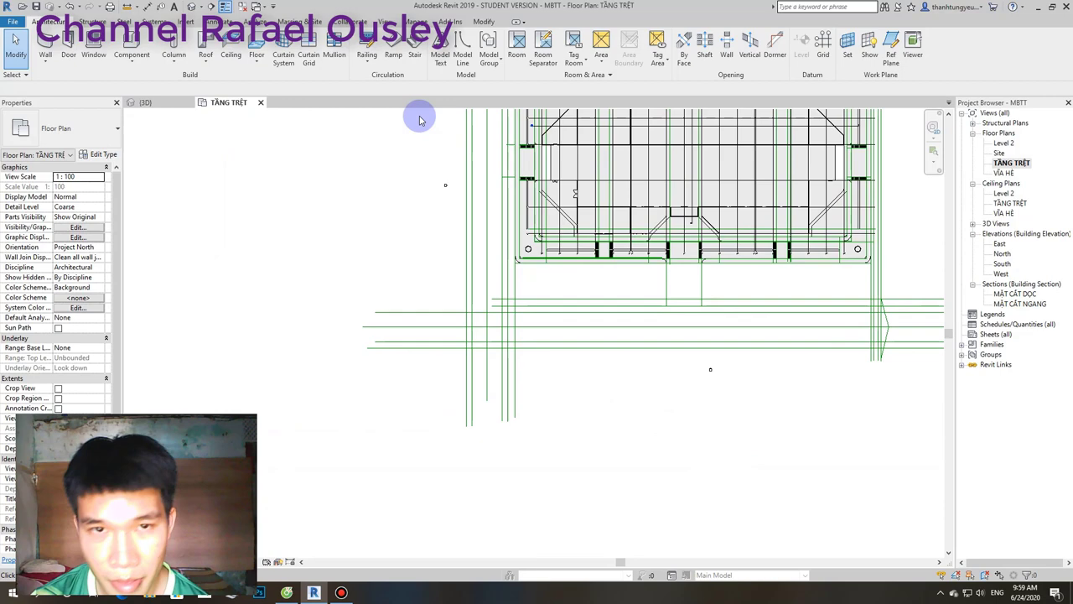
With Pick Lines at 25000 offset, add offset copies of a horizontal and a vertical road line.
{"action": "left_click", "coordinate": [471, 52]}
{"action": "left_click", "coordinate": [470, 61]}
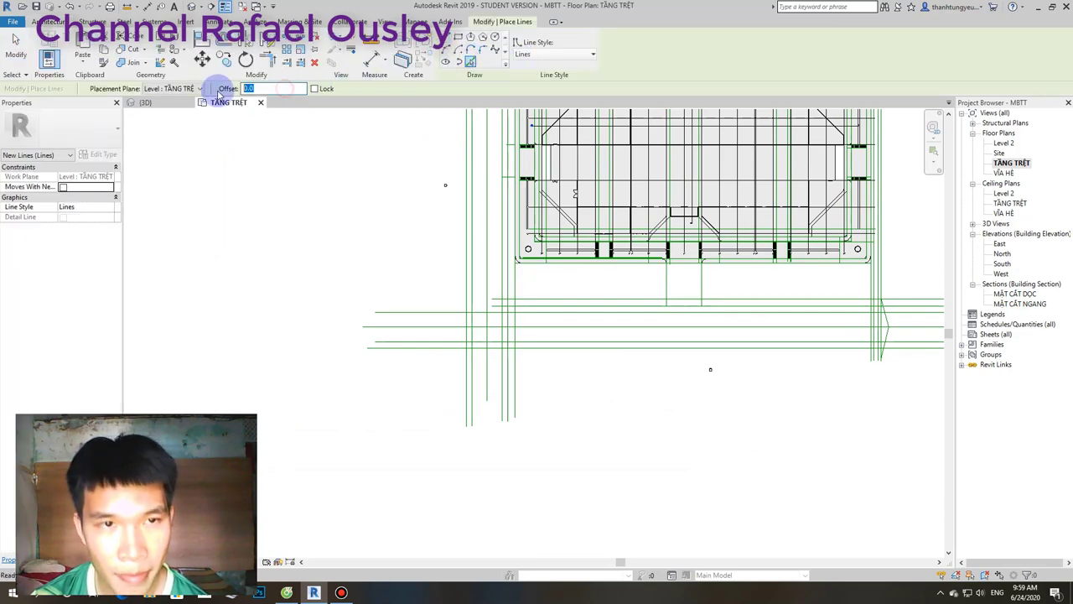
{"action": "type", "text": "8000"}
{"action": "scroll", "coordinate": [515, 360], "scroll_direction": "up", "scroll_amount": 1}
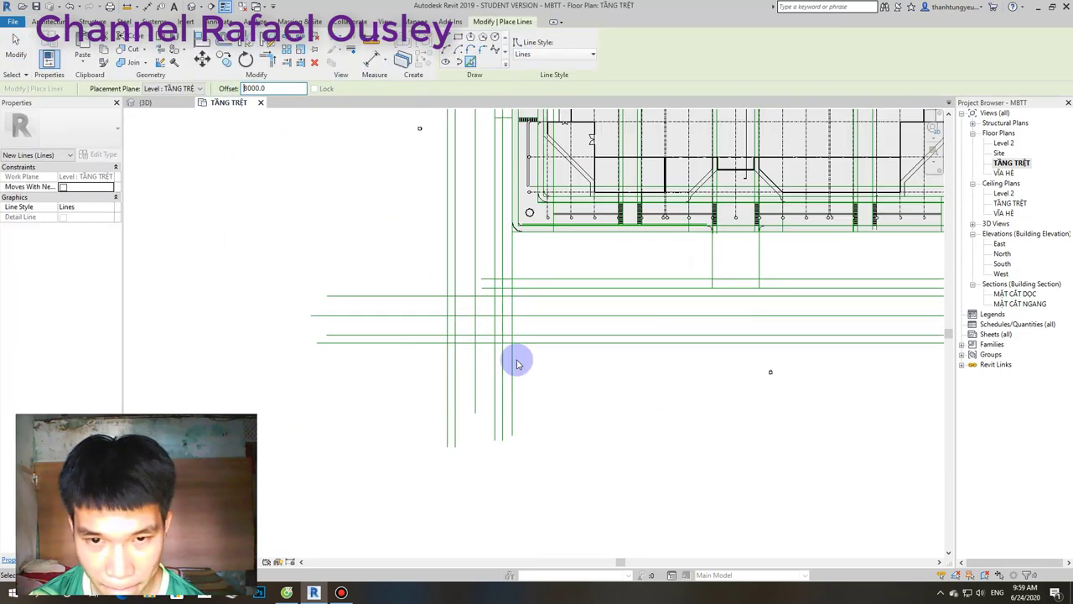
{"action": "scroll", "coordinate": [479, 344], "scroll_direction": "up", "scroll_amount": 1}
{"action": "type", "text": "20m"}
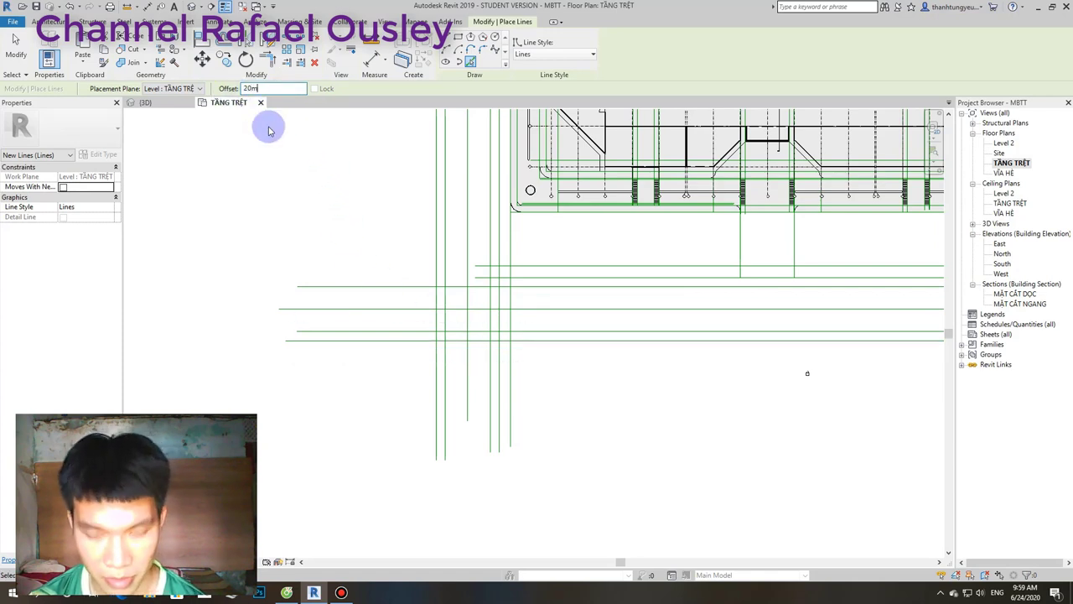
{"action": "key", "text": "Return"}
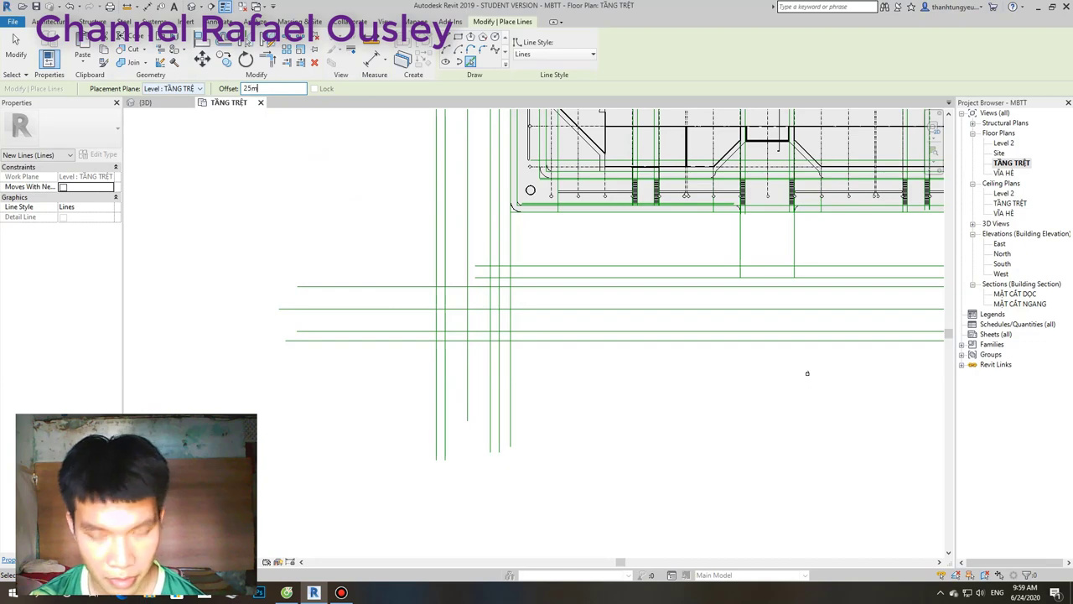
{"action": "left_click", "coordinate": [484, 340]}
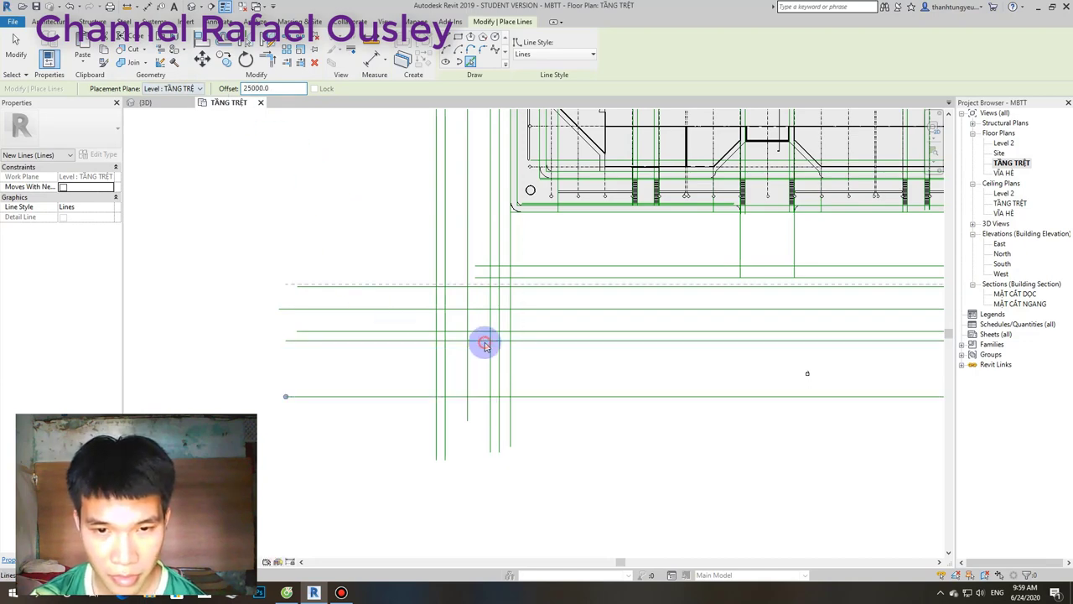
{"action": "left_click", "coordinate": [433, 318]}
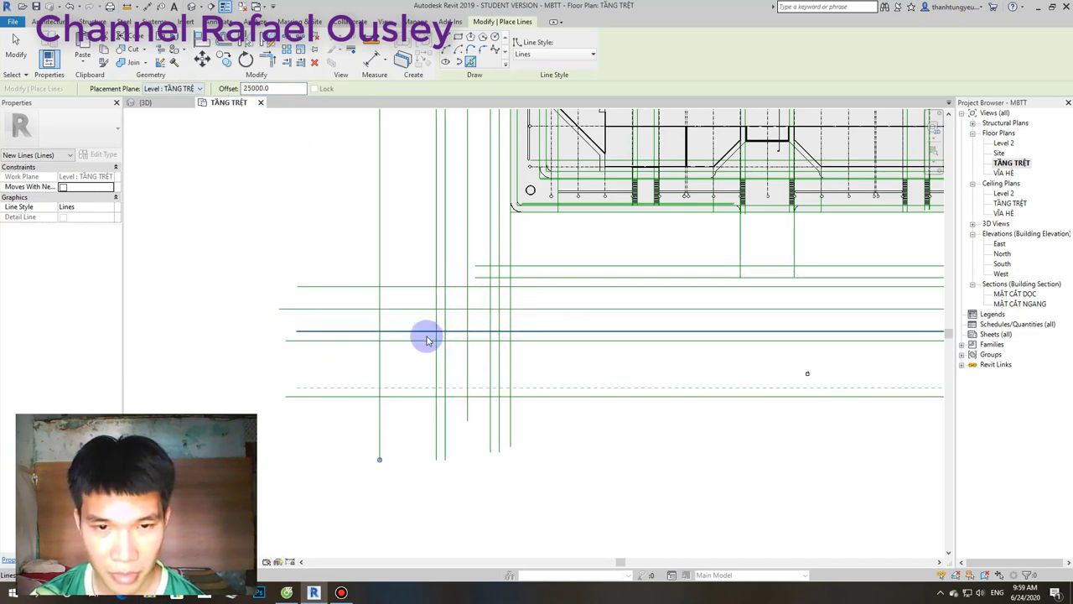
{"action": "scroll", "coordinate": [411, 329], "scroll_direction": "down", "scroll_amount": 2}
{"action": "scroll", "coordinate": [395, 324], "scroll_direction": "up", "scroll_amount": 2}
{"action": "key", "text": "Escape"}
{"action": "key", "text": "Escape"}
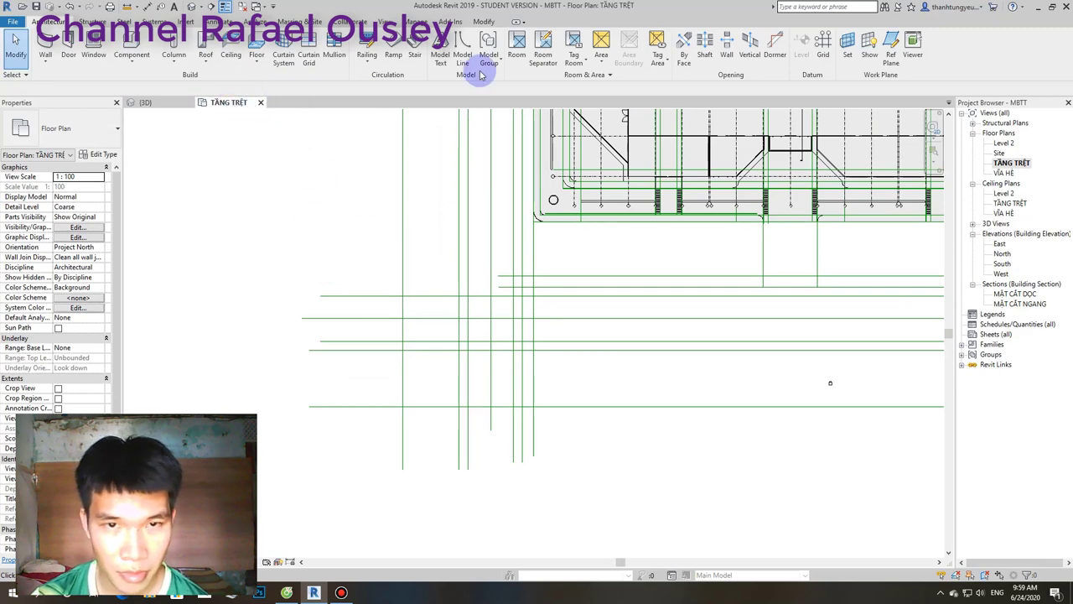
Add offset lines 2000 beside a vertical and the lower horizontal line, and 3000 beside a vertical.
{"action": "left_click", "coordinate": [462, 47]}
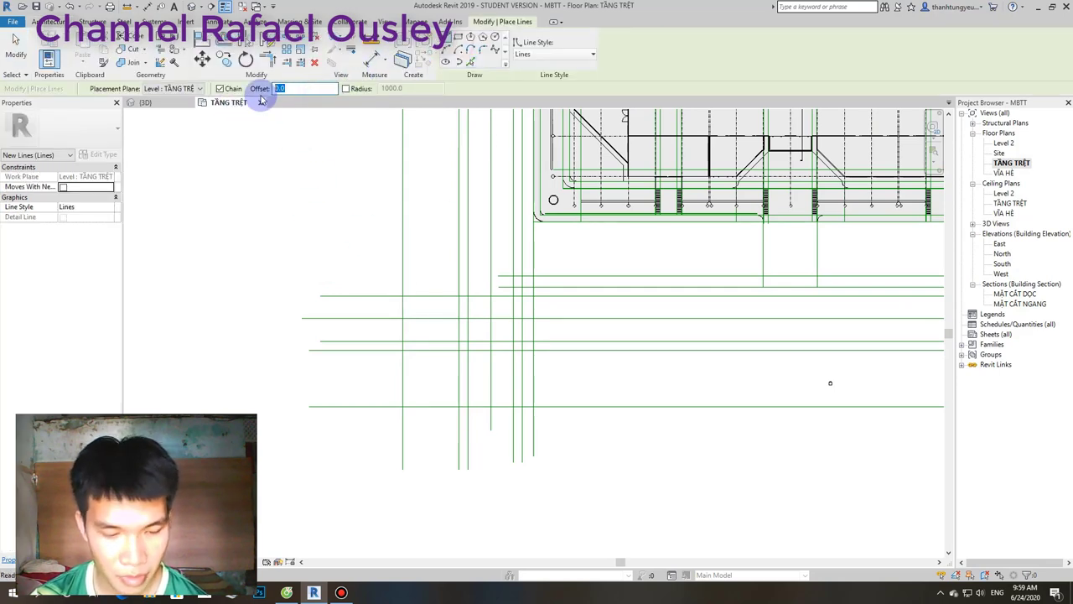
{"action": "scroll", "coordinate": [426, 311], "scroll_direction": "up", "scroll_amount": 2}
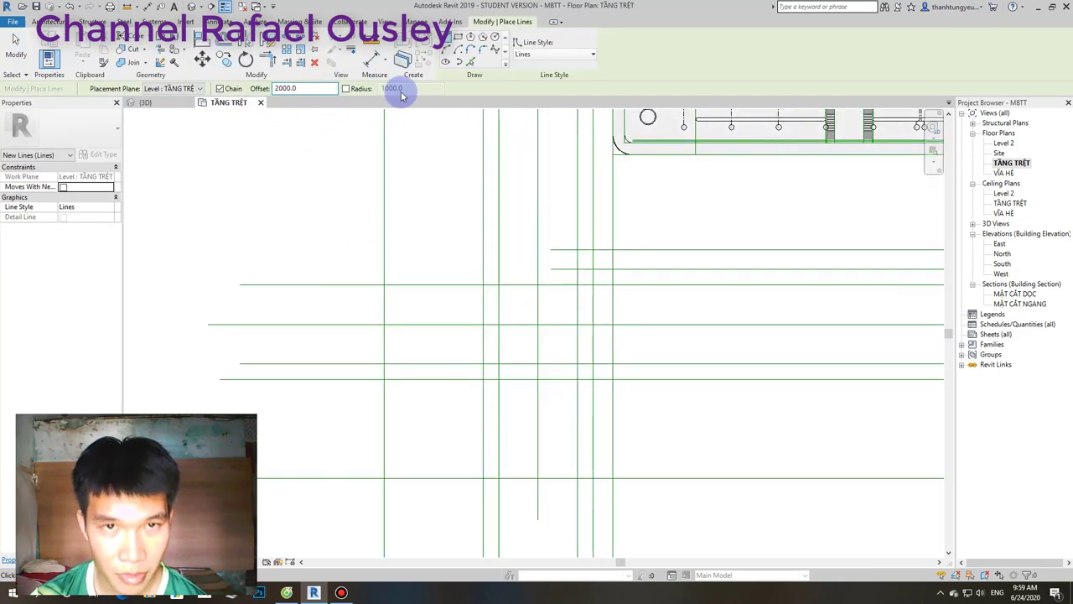
{"action": "left_click", "coordinate": [469, 63]}
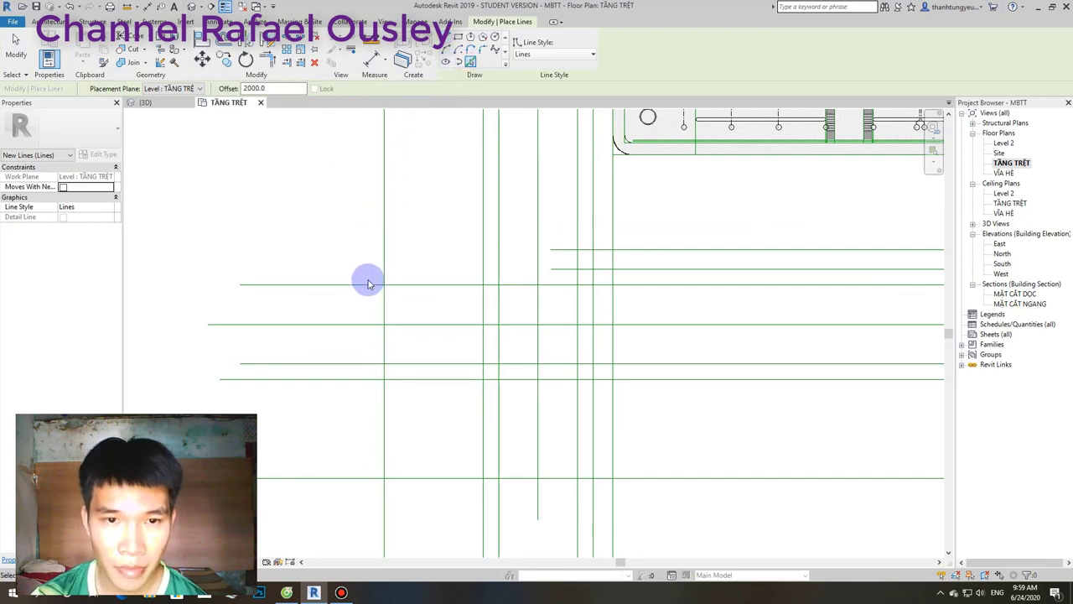
{"action": "left_click", "coordinate": [384, 336]}
{"action": "scroll", "coordinate": [489, 397], "scroll_direction": "down", "scroll_amount": 2}
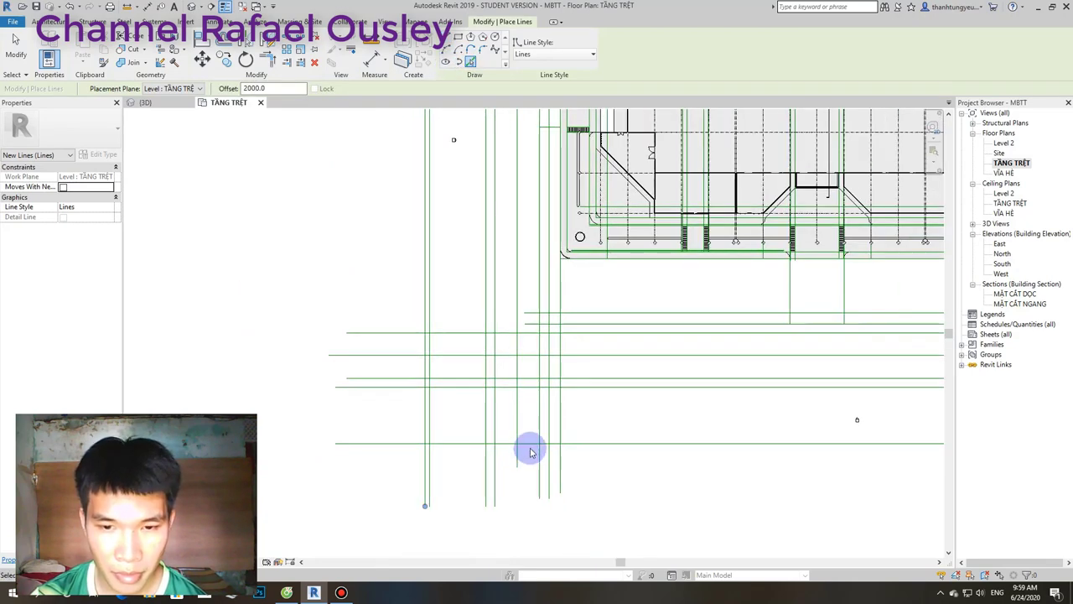
{"action": "left_click", "coordinate": [530, 445]}
{"action": "scroll", "coordinate": [491, 408], "scroll_direction": "up", "scroll_amount": 2}
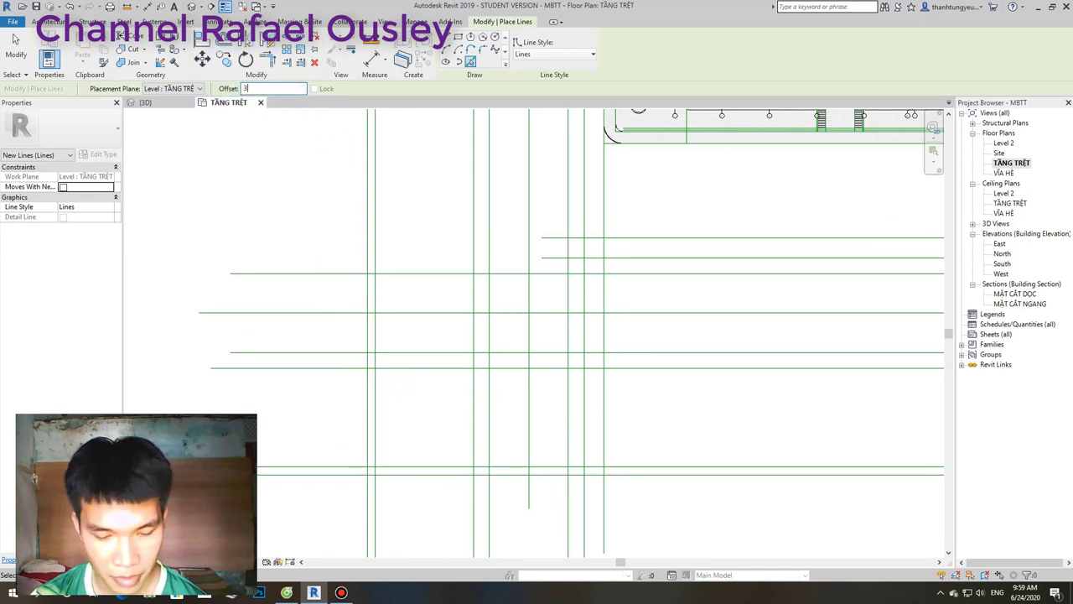
{"action": "left_click", "coordinate": [367, 302]}
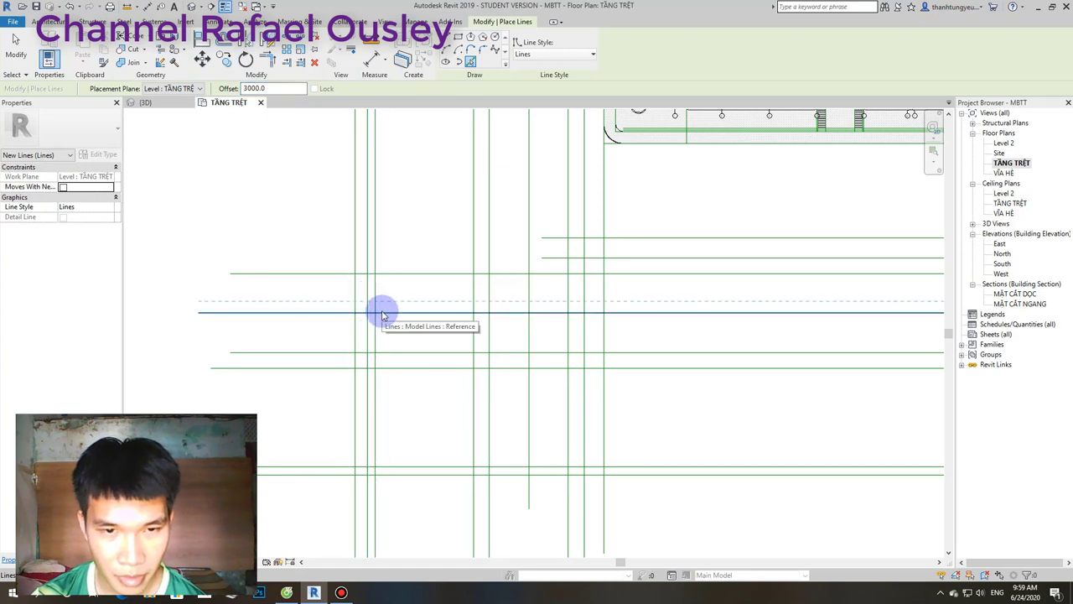
{"action": "key", "text": "Escape"}
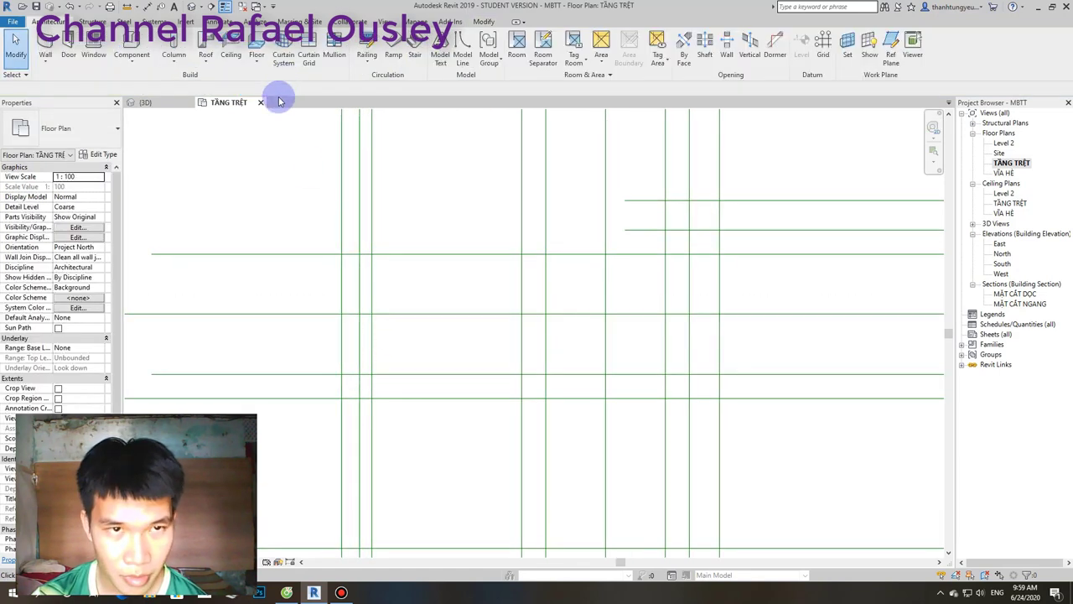
{"action": "scroll", "coordinate": [336, 197], "scroll_direction": "down", "scroll_amount": 1}
{"action": "scroll", "coordinate": [367, 281], "scroll_direction": "down", "scroll_amount": 2}
{"action": "scroll", "coordinate": [839, 306], "scroll_direction": "up", "scroll_amount": 3}
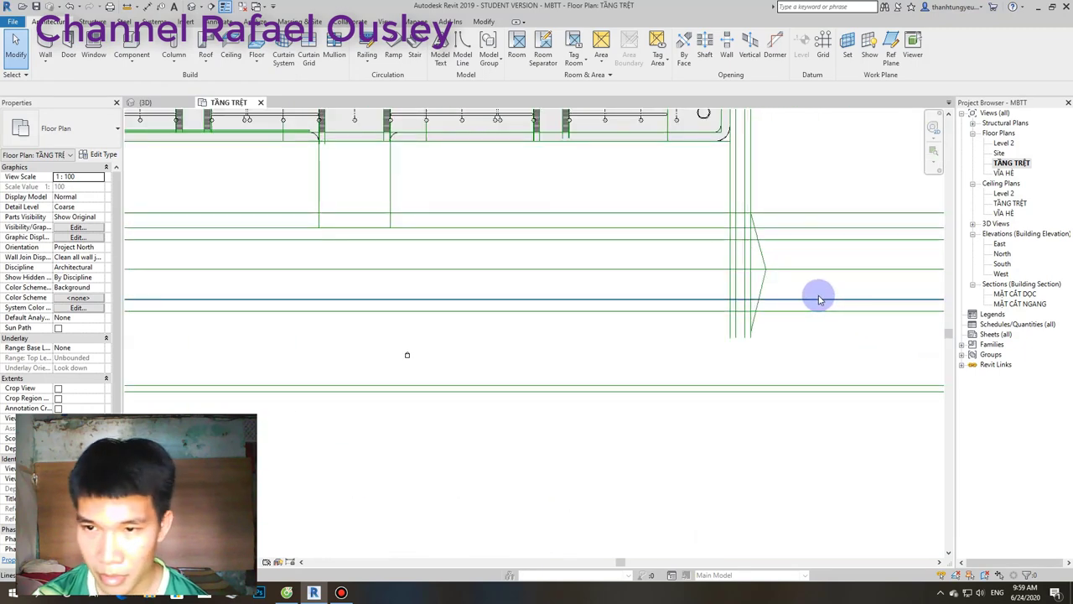
{"action": "scroll", "coordinate": [755, 277], "scroll_direction": "up", "scroll_amount": 1}
{"action": "scroll", "coordinate": [708, 251], "scroll_direction": "down", "scroll_amount": 1}
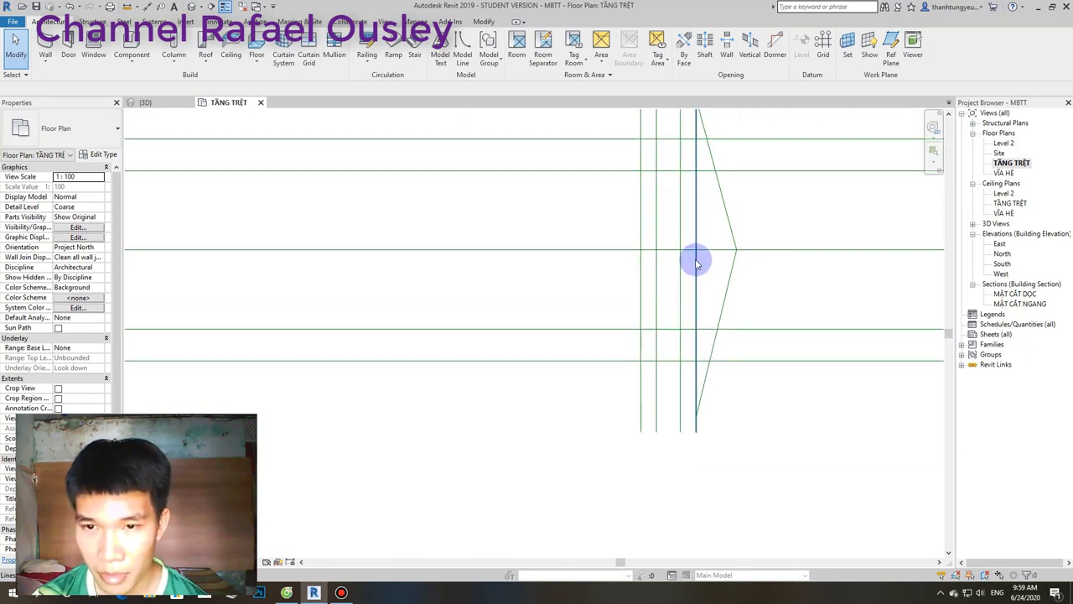
{"action": "scroll", "coordinate": [663, 277], "scroll_direction": "down", "scroll_amount": 1}
{"action": "mouse_move", "coordinate": [613, 302]}
{"action": "middle_mouse_down"}
{"action": "mouse_move", "coordinate": [639, 318]}
{"action": "mouse_move", "coordinate": [746, 292]}
{"action": "middle_mouse_up"}
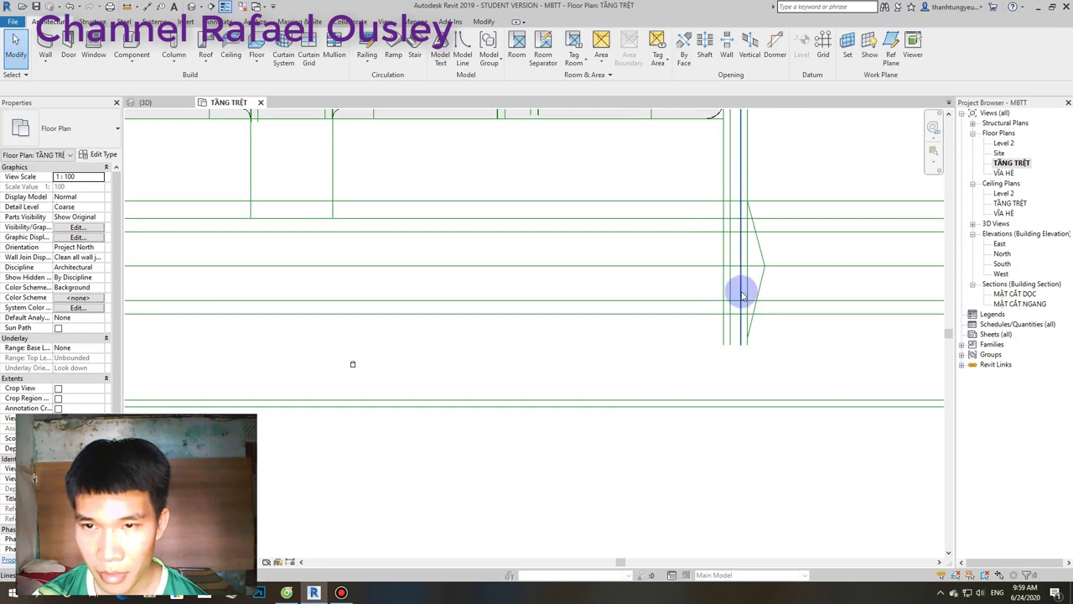
{"action": "scroll", "coordinate": [746, 293], "scroll_direction": "down", "scroll_amount": 1}
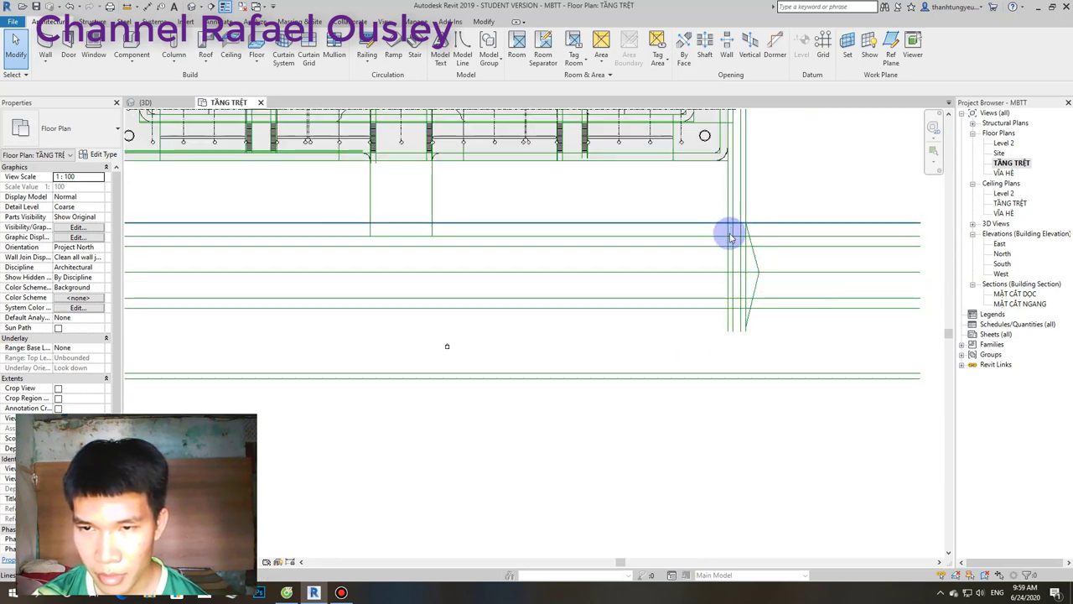
{"action": "scroll", "coordinate": [727, 269], "scroll_direction": "down", "scroll_amount": 1}
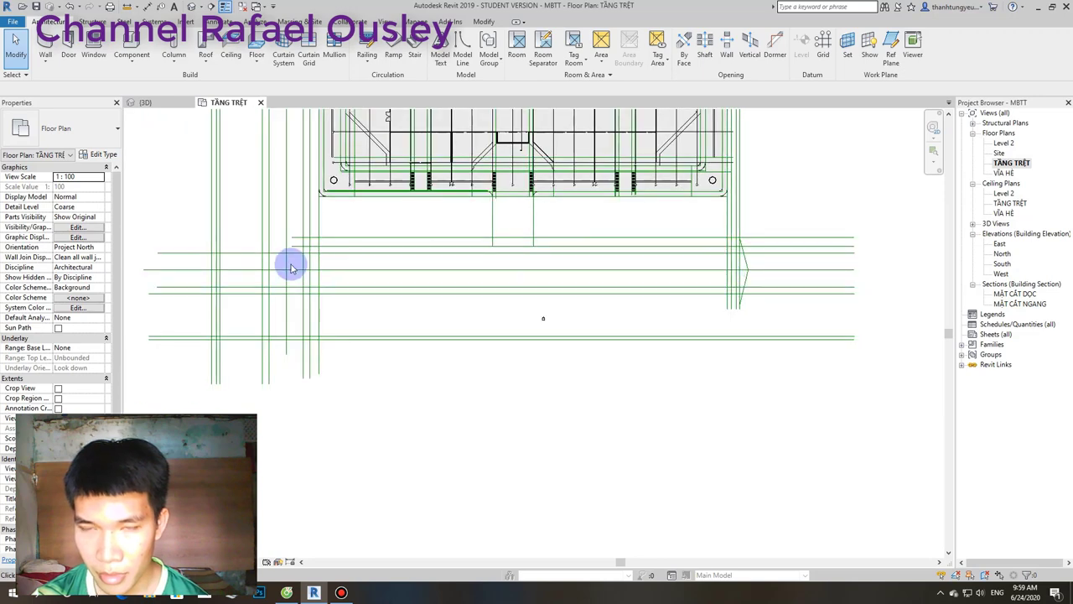
{"action": "middle_click_drag", "start_coordinate": [288, 263], "coordinate": [486, 260]}
{"action": "scroll", "coordinate": [486, 259], "scroll_direction": "up", "scroll_amount": 1}
{"action": "scroll", "coordinate": [479, 286], "scroll_direction": "up", "scroll_amount": 2}
{"action": "scroll", "coordinate": [479, 287], "scroll_direction": "up", "scroll_amount": 1}
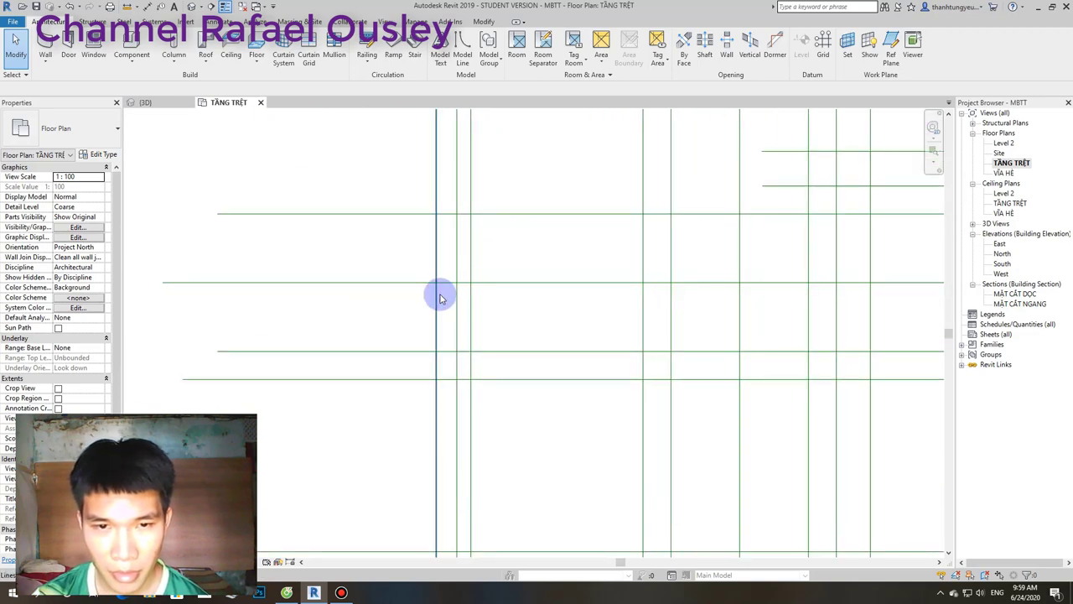
{"action": "scroll", "coordinate": [470, 307], "scroll_direction": "down", "scroll_amount": 1}
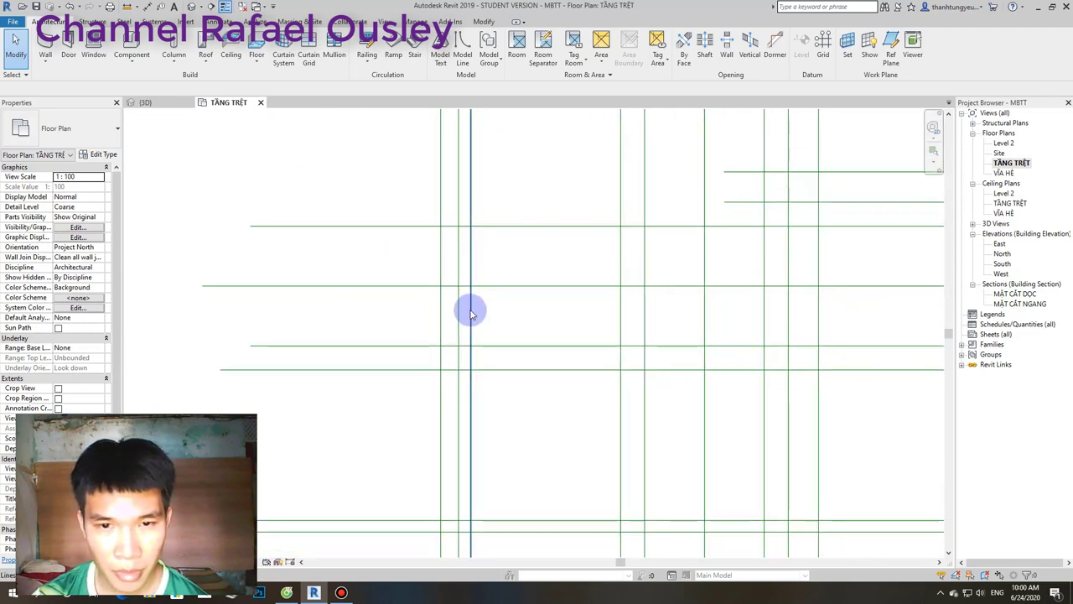
{"action": "scroll", "coordinate": [494, 319], "scroll_direction": "down", "scroll_amount": 2}
{"action": "scroll", "coordinate": [494, 319], "scroll_direction": "up", "scroll_amount": 2}
{"action": "scroll", "coordinate": [494, 319], "scroll_direction": "up", "scroll_amount": 1}
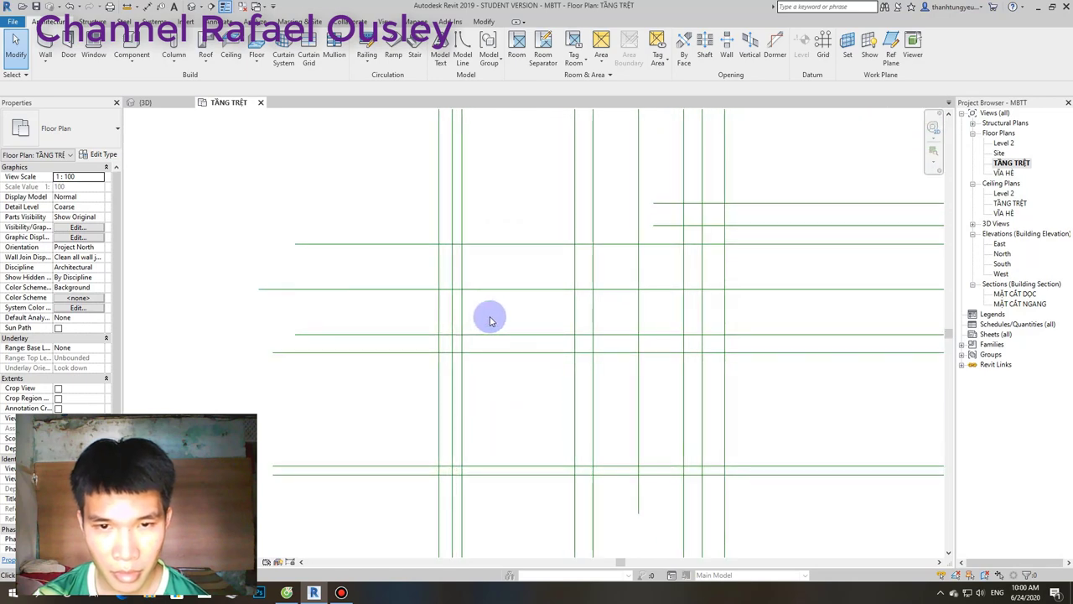
{"action": "scroll", "coordinate": [493, 320], "scroll_direction": "down", "scroll_amount": 3}
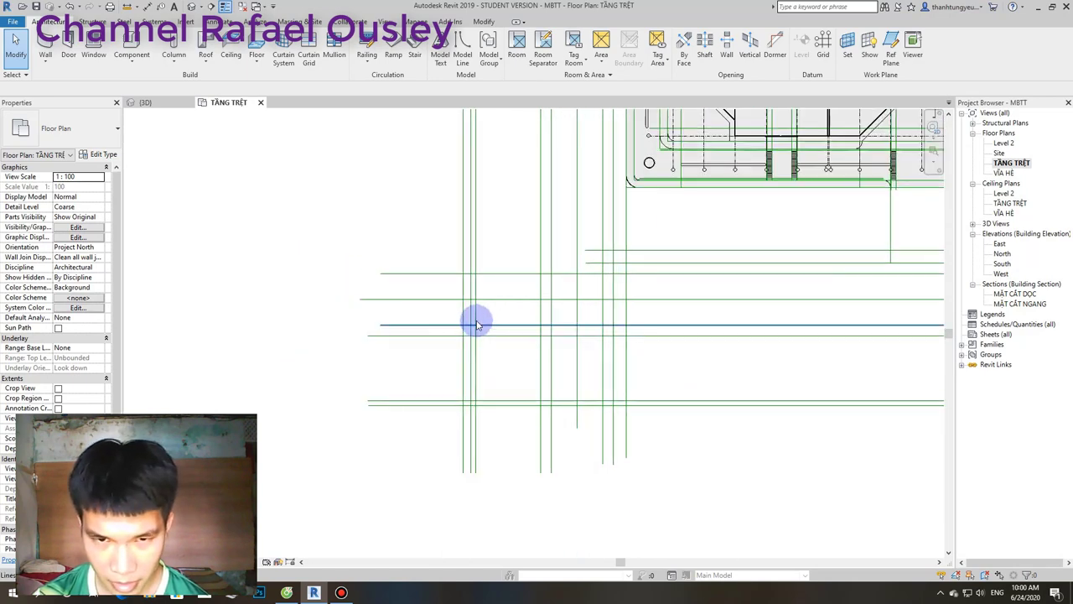
{"action": "middle_click_drag", "start_coordinate": [477, 324], "coordinate": [443, 409]}
{"action": "scroll", "coordinate": [443, 409], "scroll_direction": "down", "scroll_amount": 2}
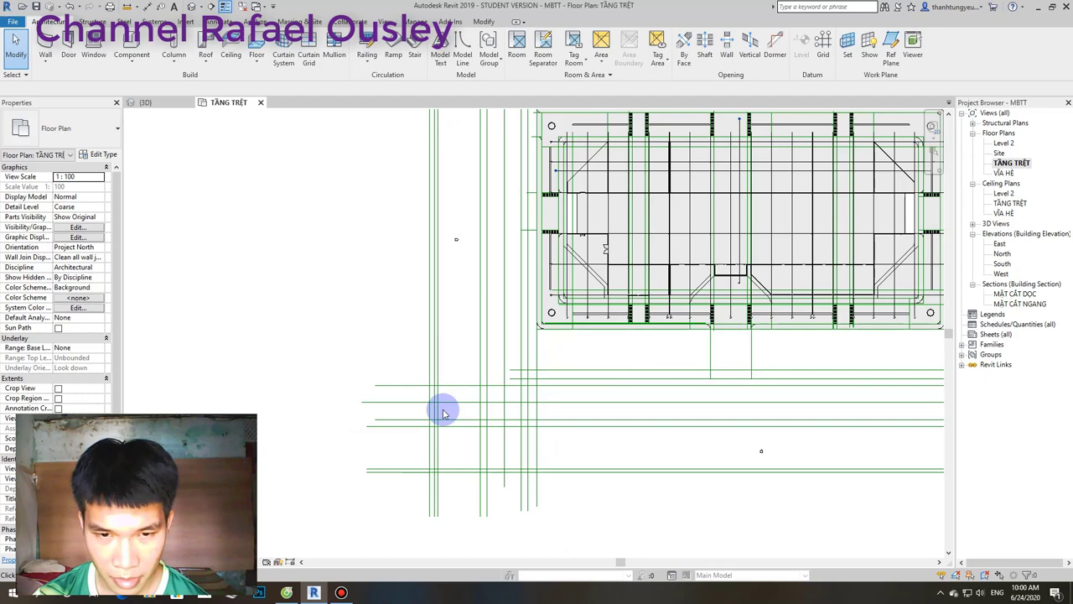
{"action": "scroll", "coordinate": [443, 409], "scroll_direction": "up", "scroll_amount": 1}
{"action": "scroll", "coordinate": [428, 405], "scroll_direction": "up", "scroll_amount": 1}
{"action": "scroll", "coordinate": [422, 409], "scroll_direction": "up", "scroll_amount": 1}
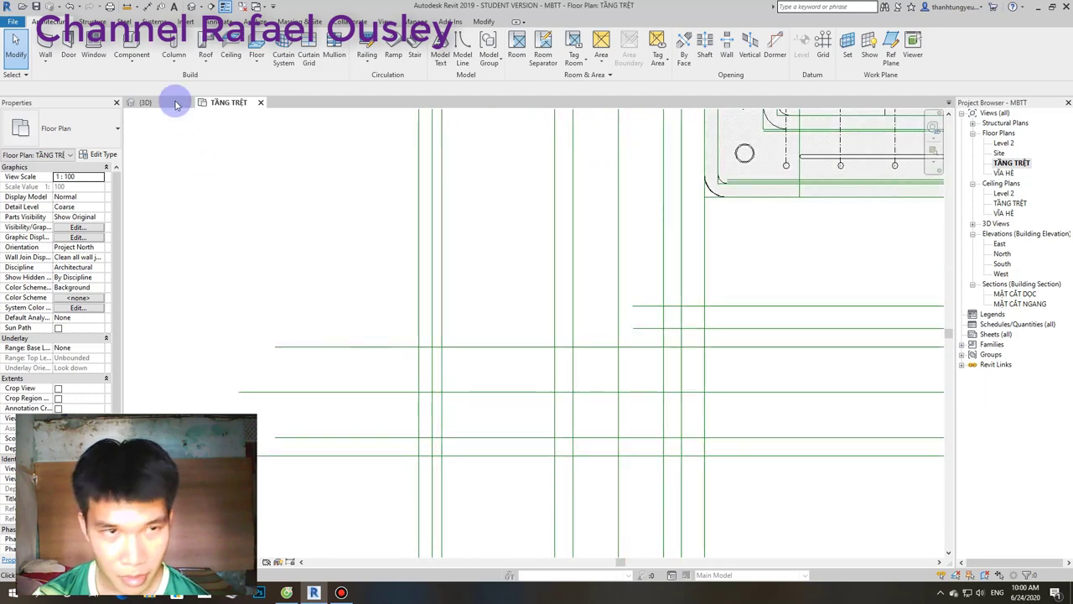
Add a model line offset 3000 mm below the lowest road line.
{"action": "left_click", "coordinate": [463, 55]}
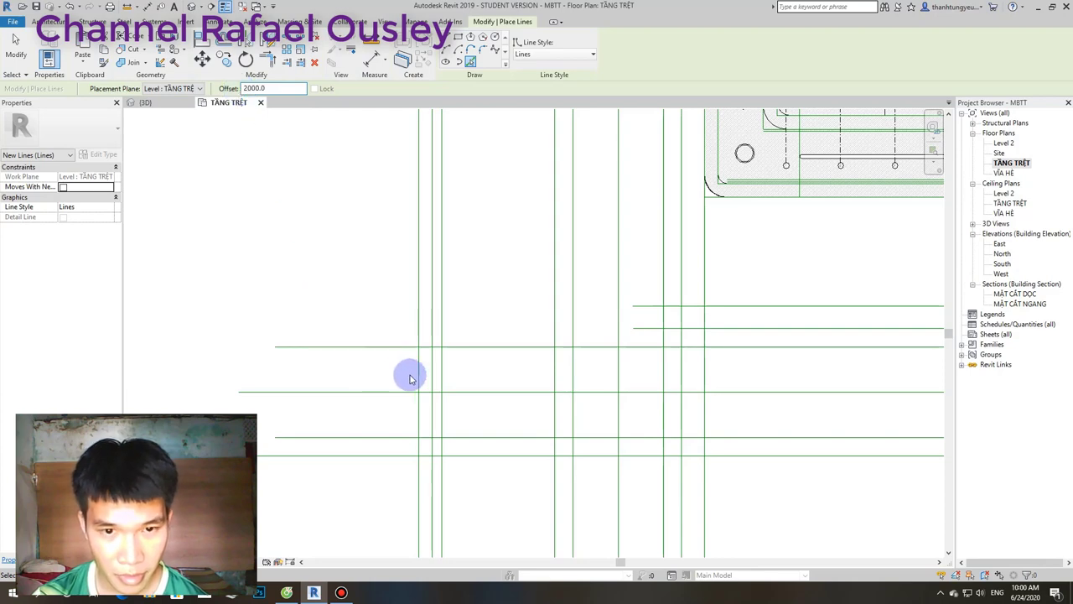
{"action": "scroll", "coordinate": [447, 377], "scroll_direction": "down", "scroll_amount": 2}
{"action": "scroll", "coordinate": [473, 335], "scroll_direction": "up", "scroll_amount": 2}
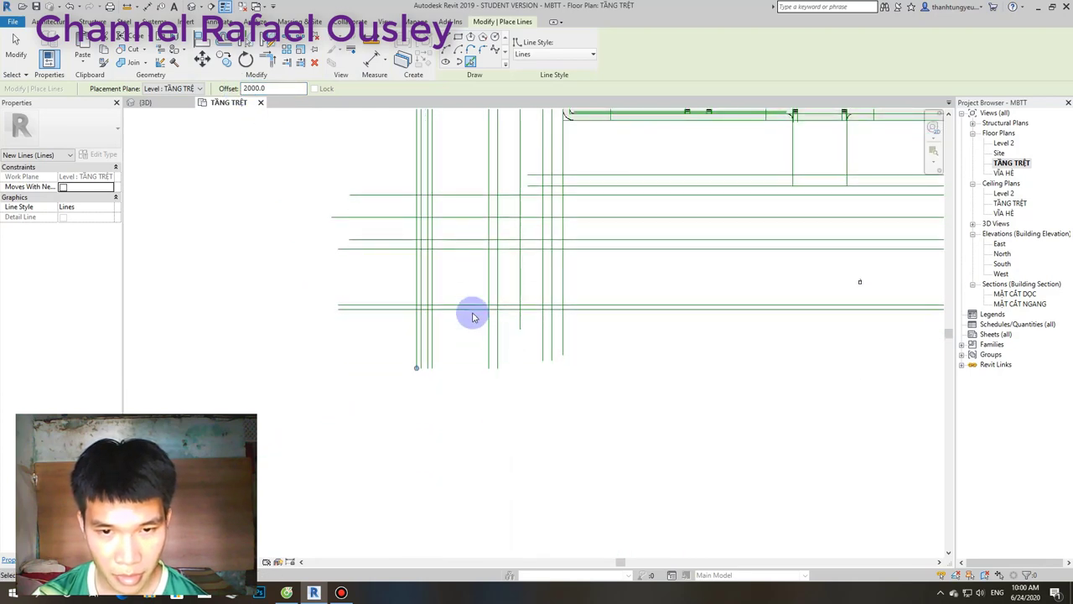
{"action": "scroll", "coordinate": [428, 369], "scroll_direction": "up", "scroll_amount": 1}
{"action": "scroll", "coordinate": [420, 377], "scroll_direction": "down", "scroll_amount": 1}
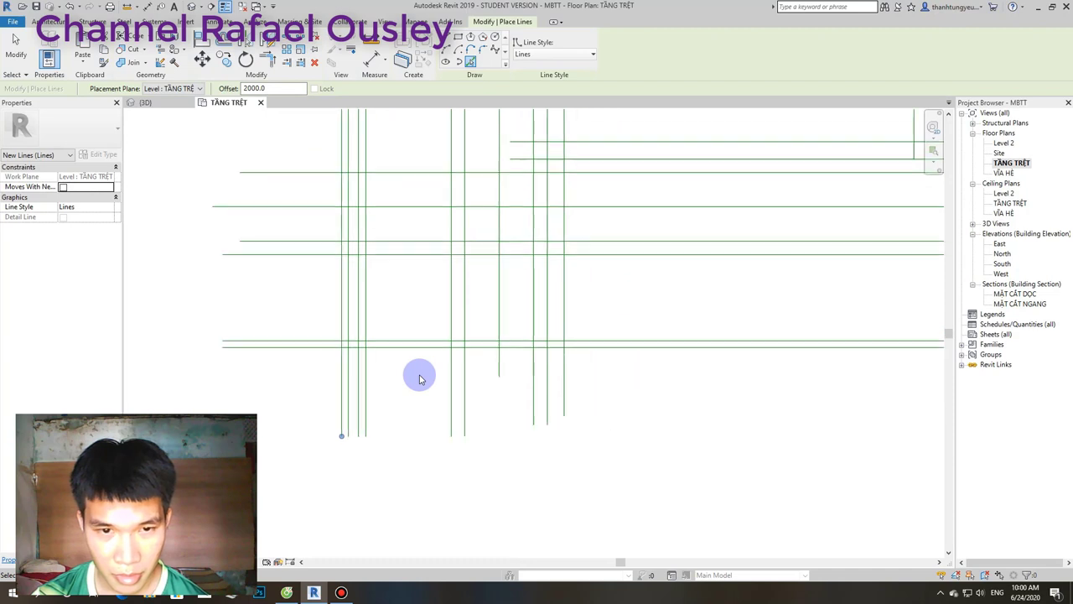
{"action": "scroll", "coordinate": [419, 377], "scroll_direction": "down", "scroll_amount": 2}
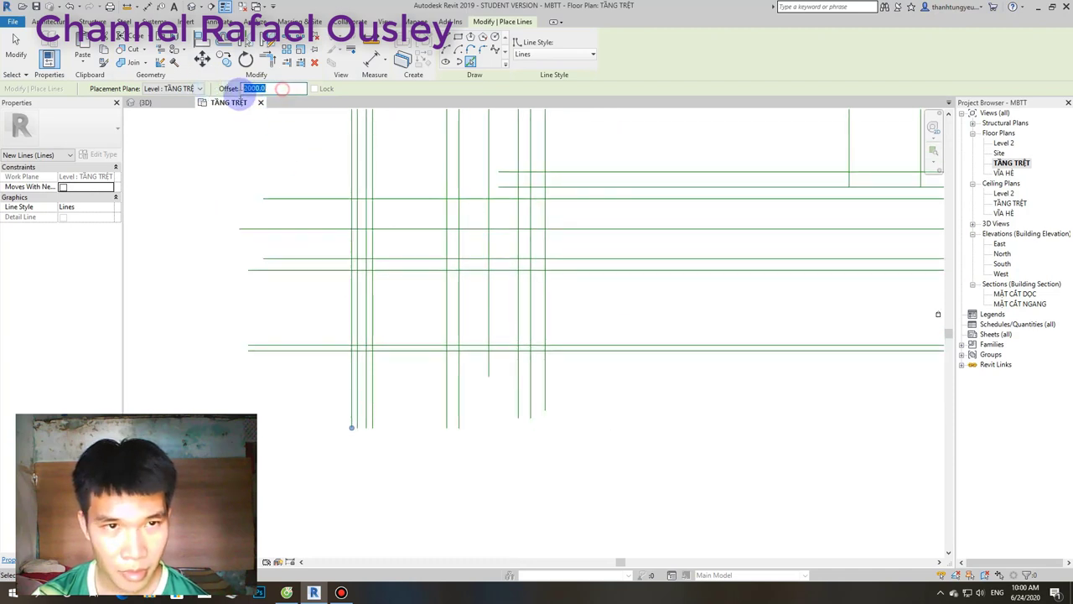
{"action": "type", "text": "3m"}
{"action": "key", "text": "Return"}
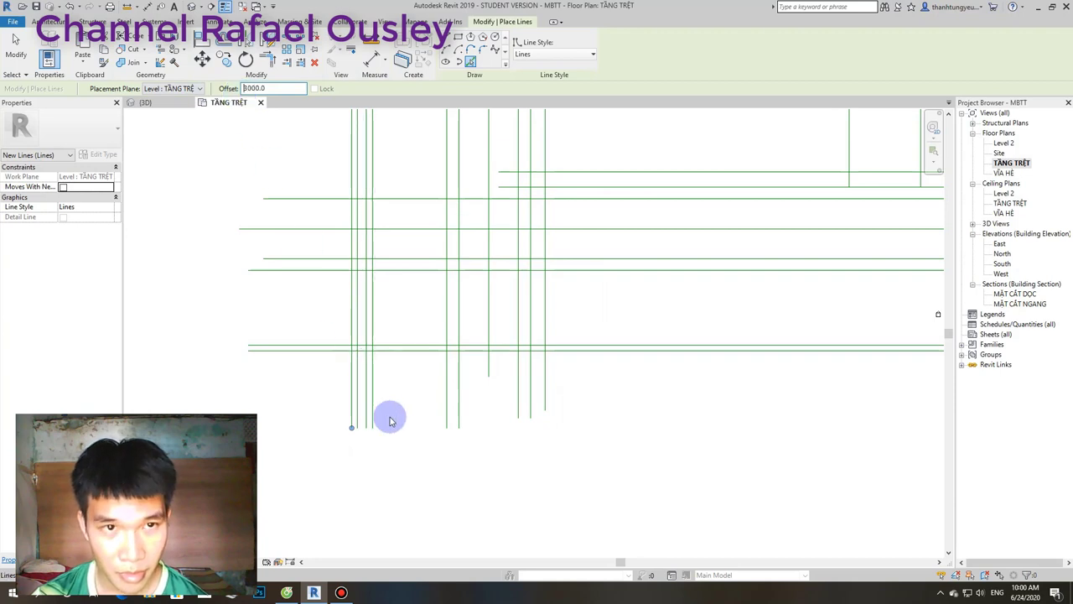
{"action": "left_click", "coordinate": [428, 351]}
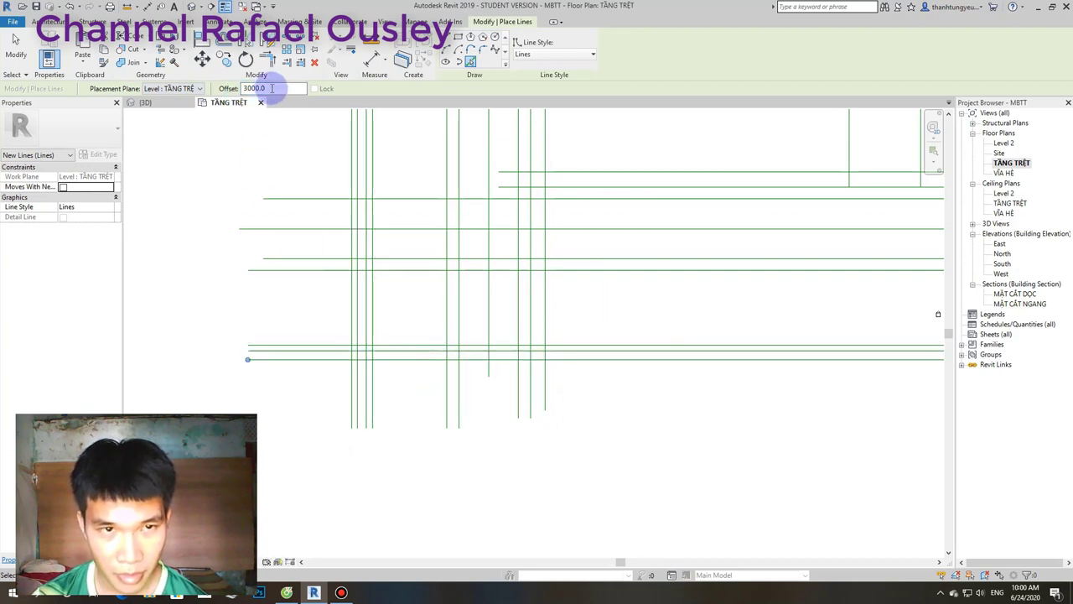
Add another parallel line at a 2000 mm offset, then finish line drawing.
{"action": "type", "text": "2m"}
{"action": "key", "text": "Return"}
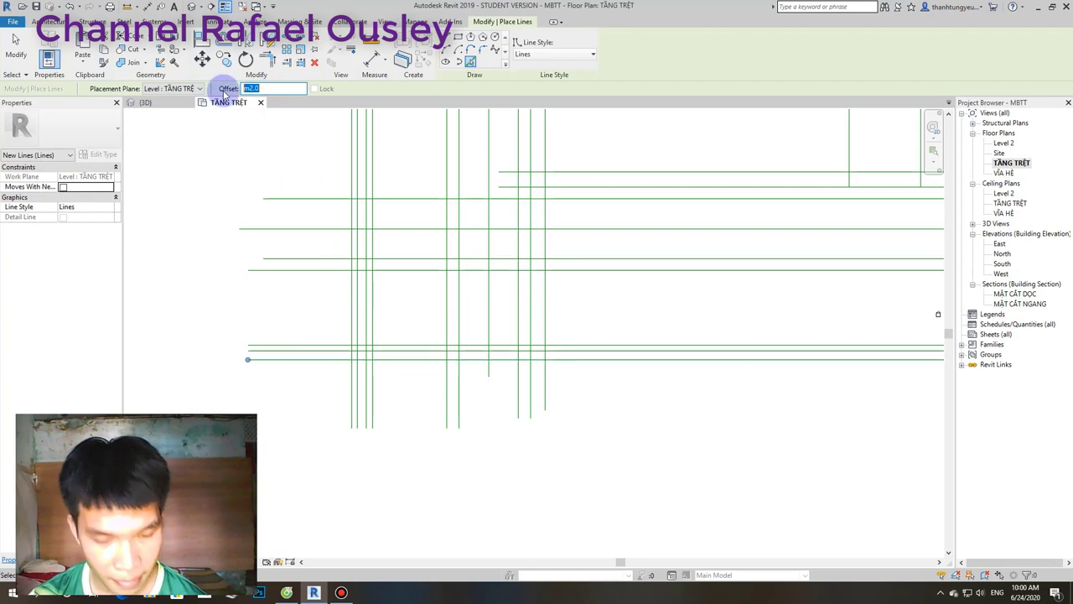
{"action": "scroll", "coordinate": [401, 388], "scroll_direction": "up", "scroll_amount": 3}
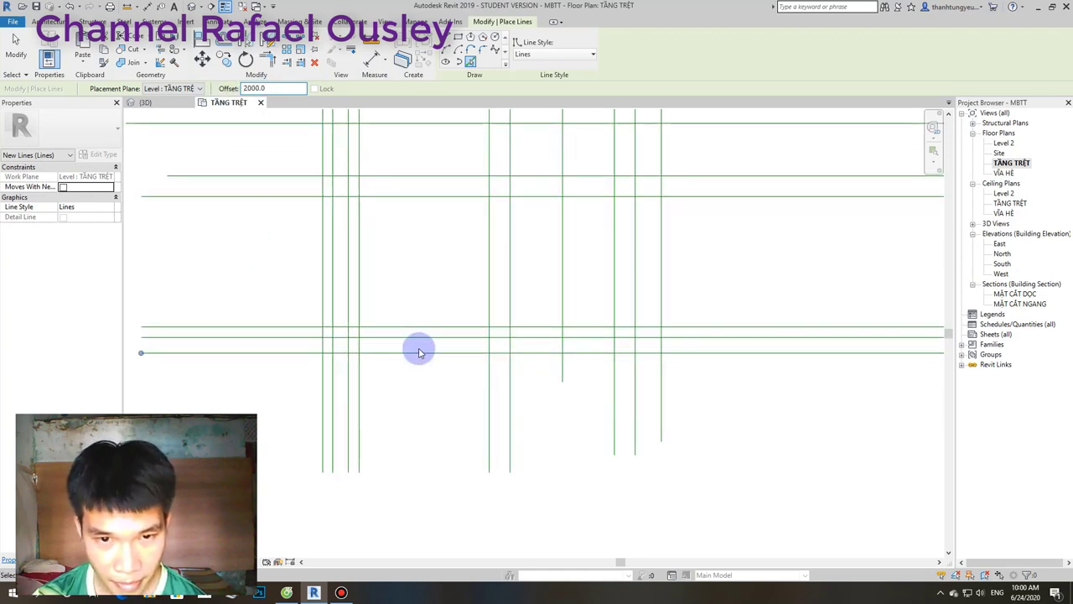
{"action": "left_click", "coordinate": [421, 360]}
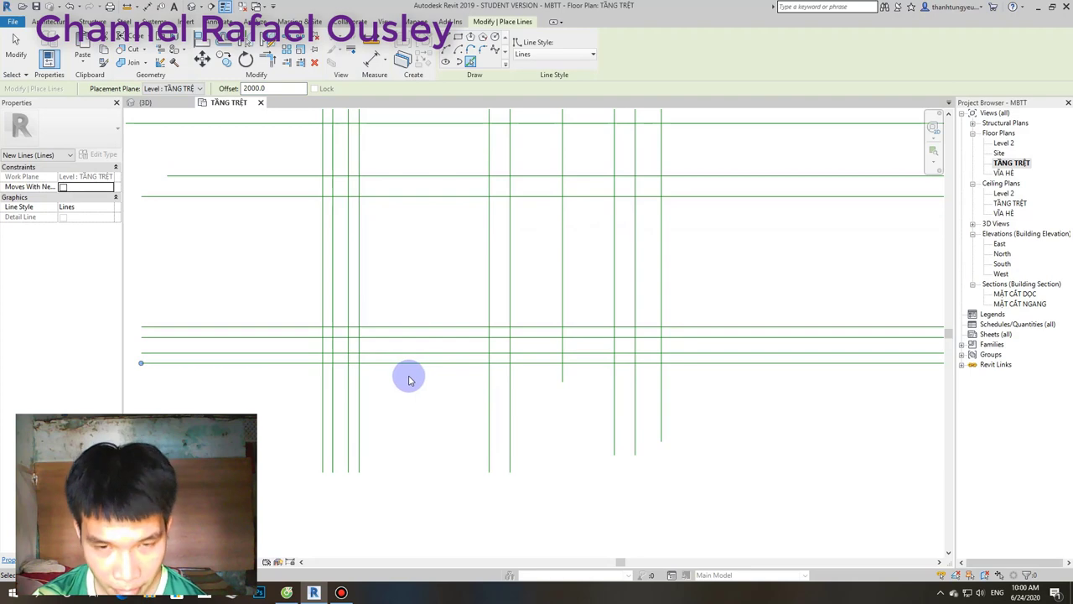
{"action": "key", "text": "Escape"}
{"action": "key", "text": "Escape"}
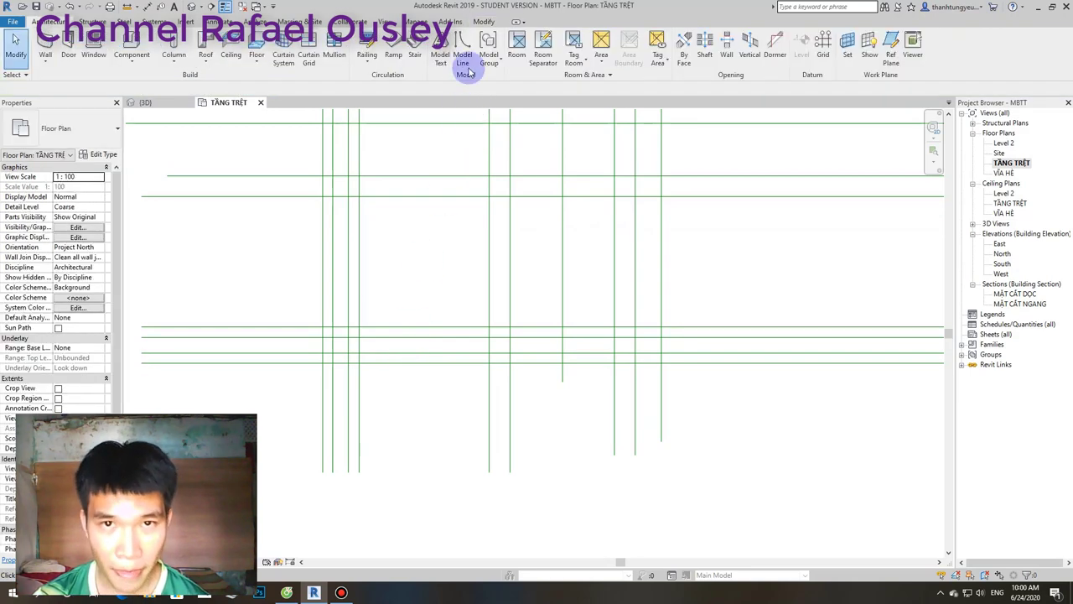
Exit the current line drawing and recentre the plan on the road lines.
{"action": "key", "text": "Return"}
{"action": "scroll", "coordinate": [357, 369], "scroll_direction": "down", "scroll_amount": 2}
{"action": "key", "text": "Escape"}
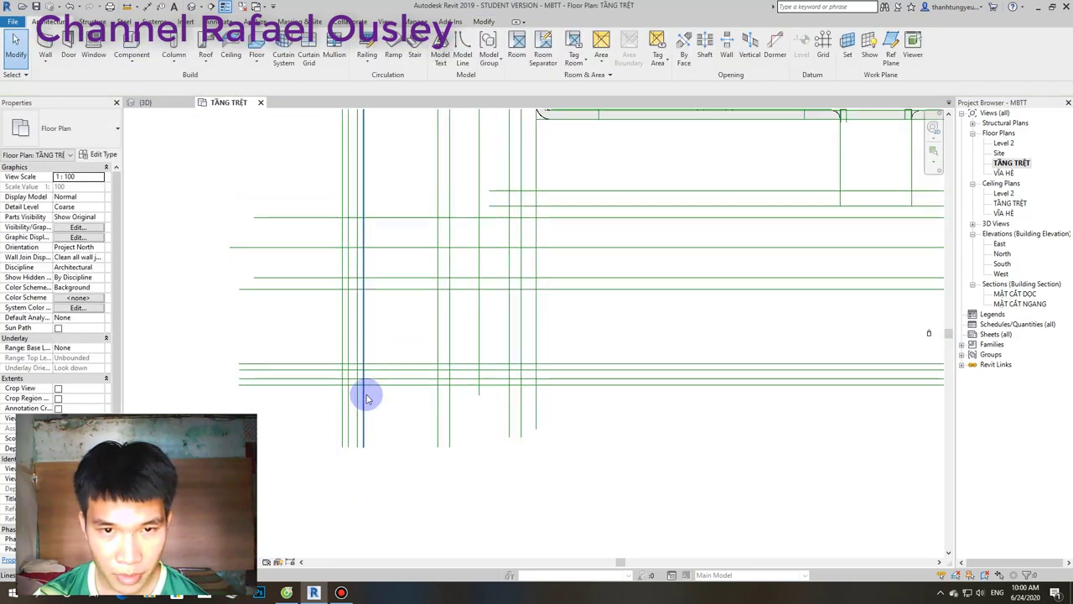
{"action": "scroll", "coordinate": [364, 391], "scroll_direction": "down", "scroll_amount": 3}
{"action": "scroll", "coordinate": [365, 398], "scroll_direction": "down", "scroll_amount": 2}
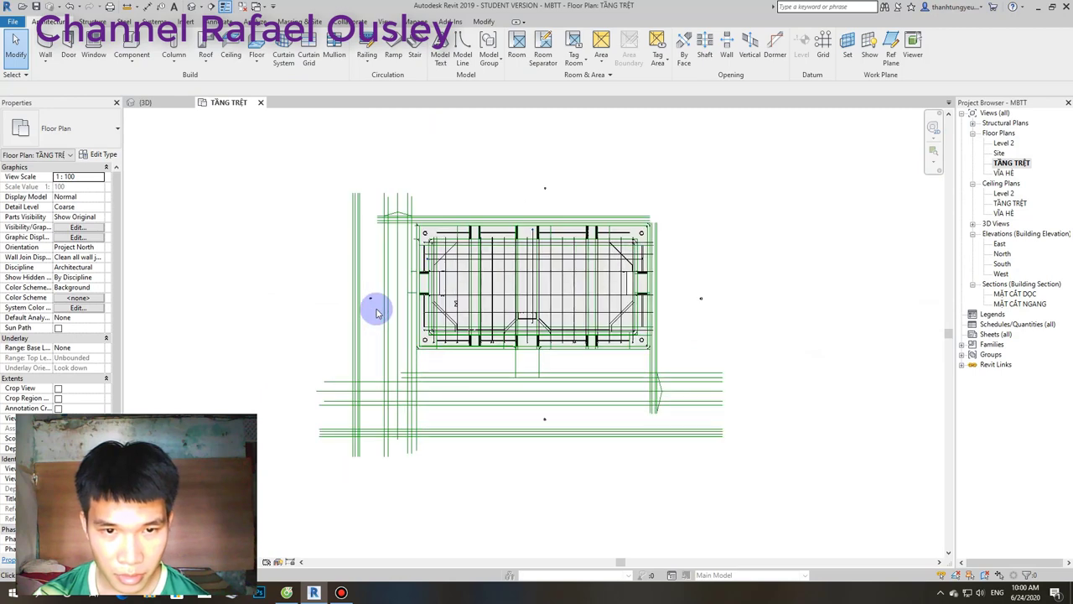
{"action": "middle_click_drag", "start_coordinate": [376, 379], "coordinate": [399, 301]}
{"action": "scroll", "coordinate": [403, 366], "scroll_direction": "up", "scroll_amount": 2}
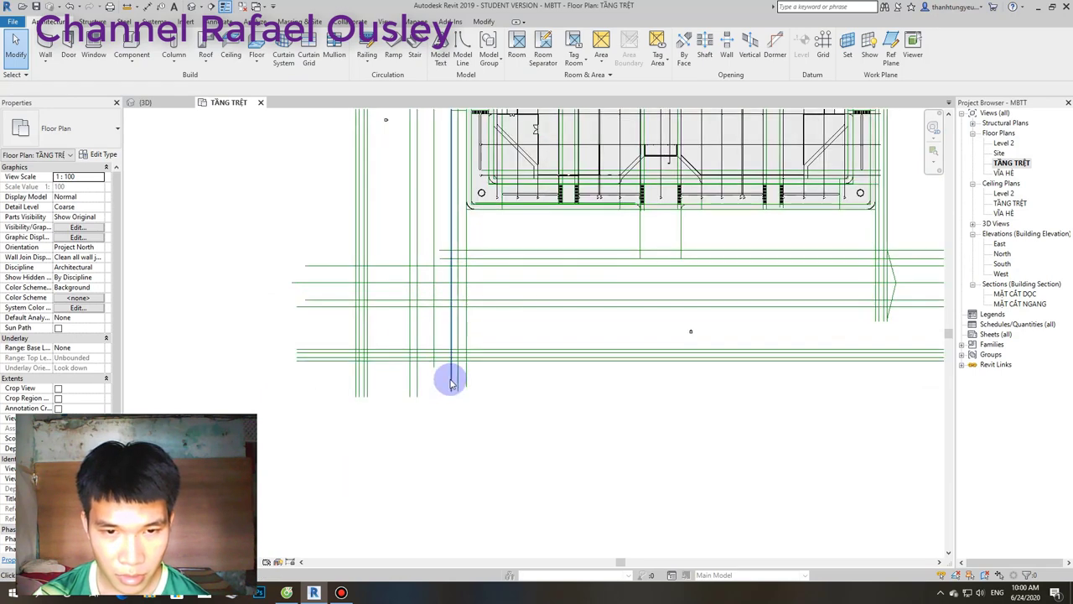
{"action": "scroll", "coordinate": [437, 394], "scroll_direction": "up", "scroll_amount": 1}
{"action": "scroll", "coordinate": [419, 410], "scroll_direction": "up", "scroll_amount": 2}
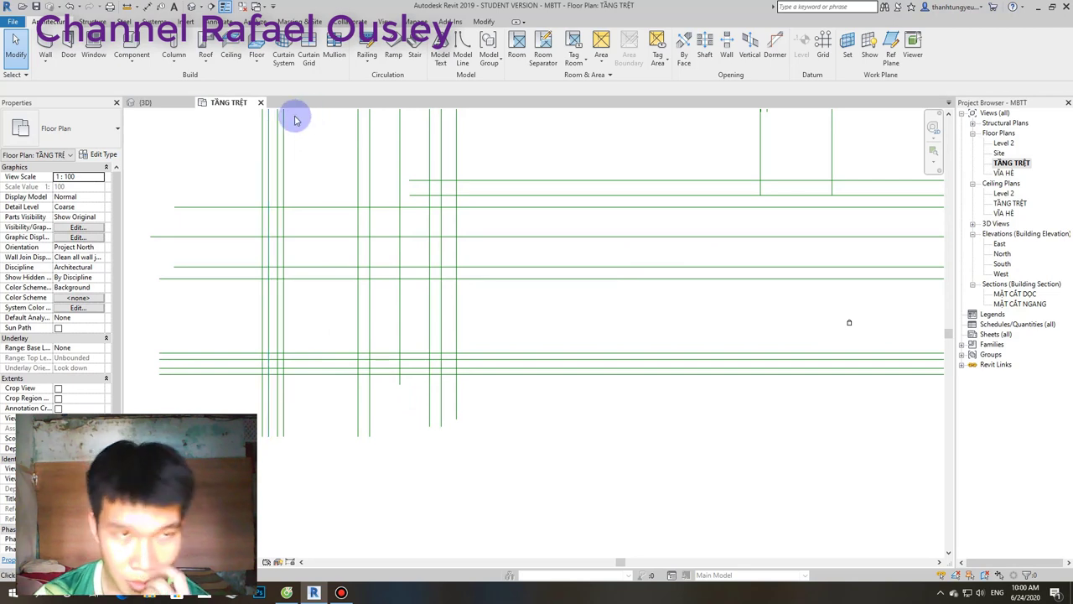
Draw the first angled model line from the left road edge down to the V's low point.
{"action": "left_click", "coordinate": [462, 52]}
{"action": "scroll", "coordinate": [409, 367], "scroll_direction": "up", "scroll_amount": 1}
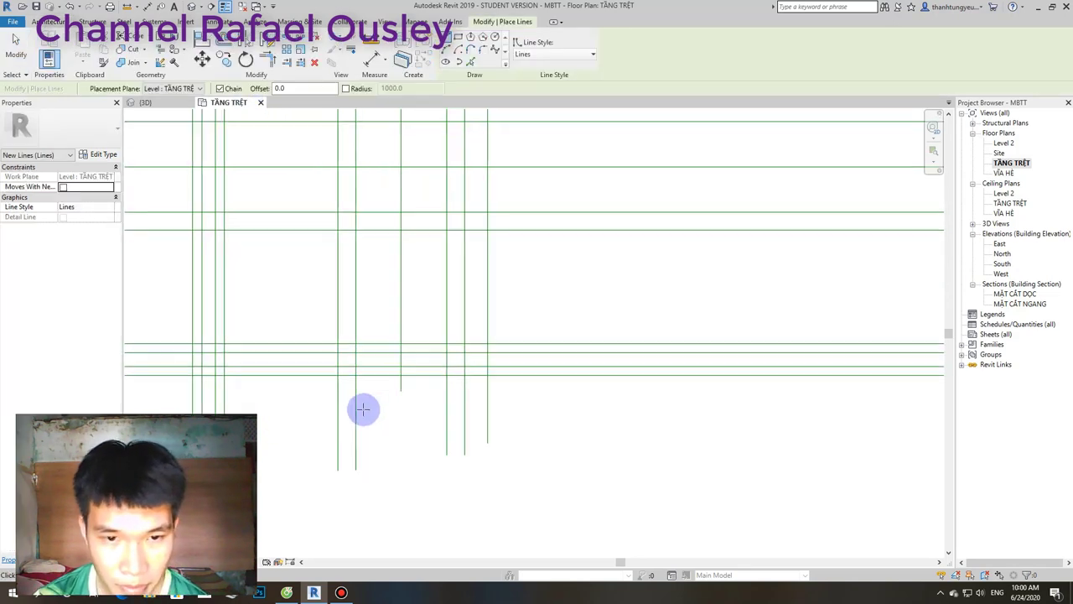
{"action": "left_click", "coordinate": [338, 377]}
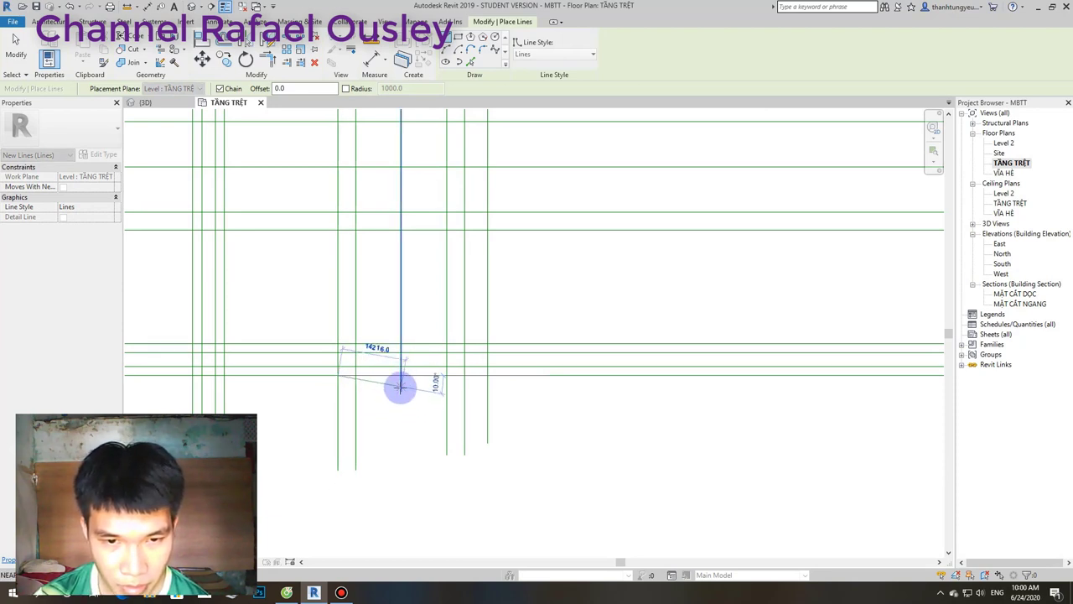
{"action": "scroll", "coordinate": [398, 396], "scroll_direction": "up", "scroll_amount": 2}
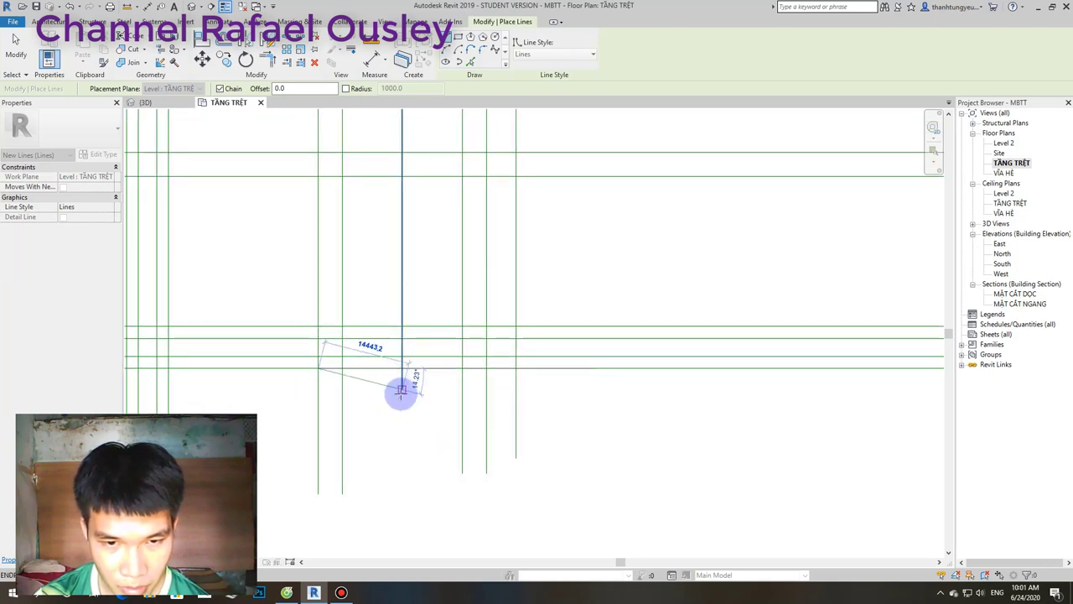
{"action": "scroll", "coordinate": [400, 394], "scroll_direction": "up", "scroll_amount": 2}
{"action": "scroll", "coordinate": [401, 392], "scroll_direction": "up", "scroll_amount": 3}
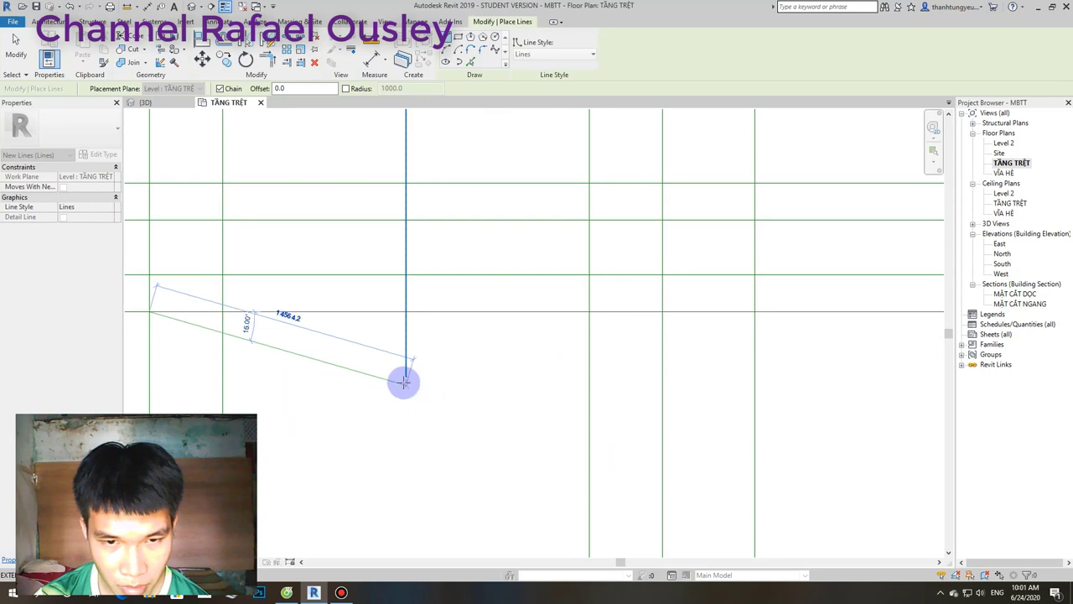
{"action": "left_click", "coordinate": [405, 380]}
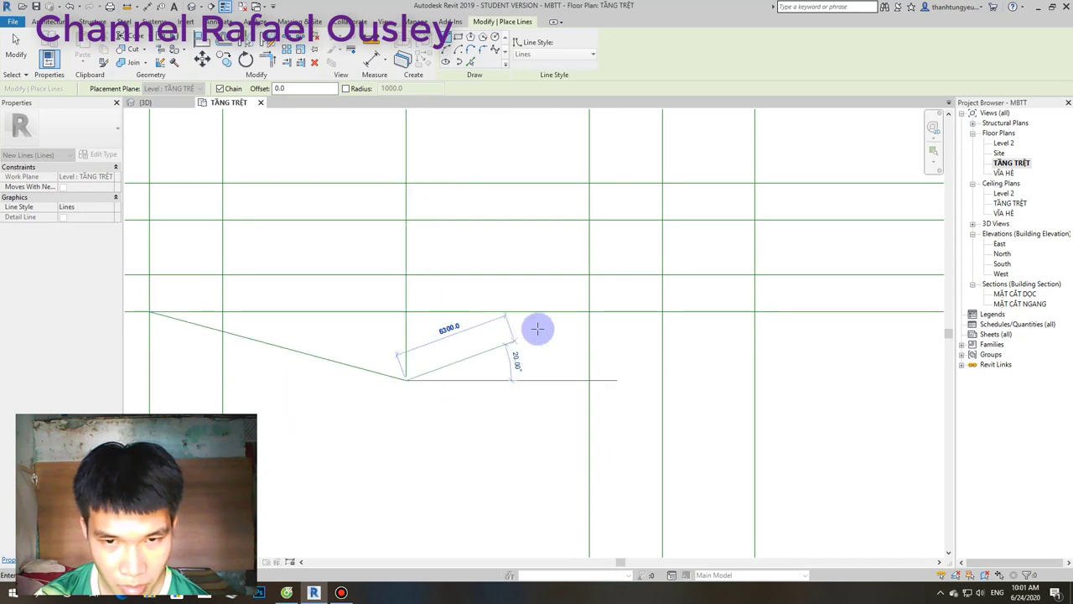
Finish the V with a second angled line up to the right road edge.
{"action": "scroll", "coordinate": [590, 313], "scroll_direction": "down", "scroll_amount": 2}
{"action": "scroll", "coordinate": [589, 314], "scroll_direction": "down", "scroll_amount": 1}
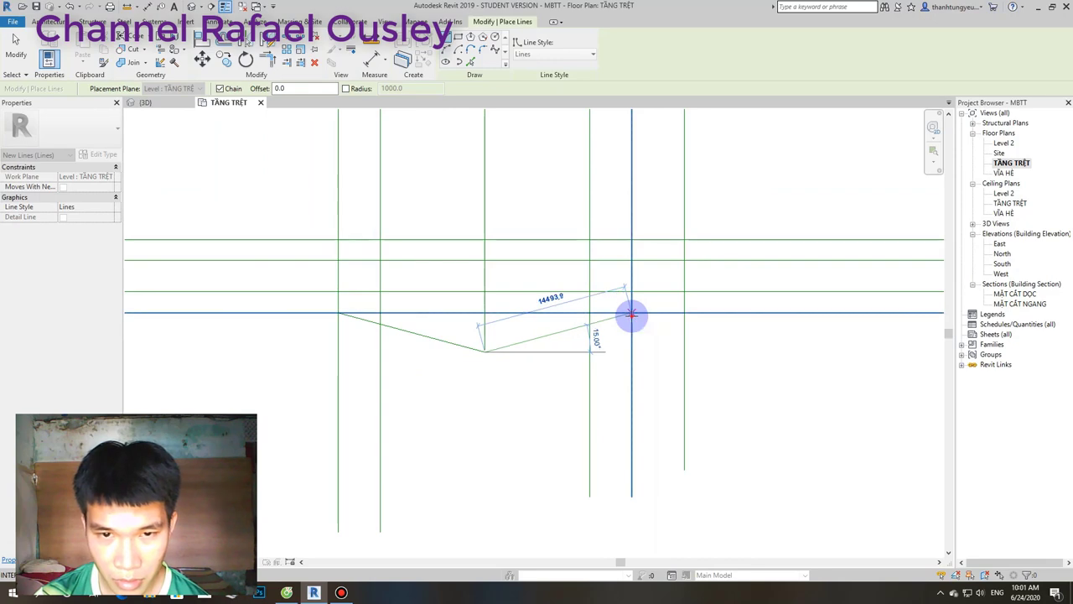
{"action": "left_click", "coordinate": [632, 314]}
{"action": "key", "text": "Escape"}
{"action": "scroll", "coordinate": [623, 328], "scroll_direction": "down", "scroll_amount": 2}
{"action": "scroll", "coordinate": [640, 405], "scroll_direction": "down", "scroll_amount": 2}
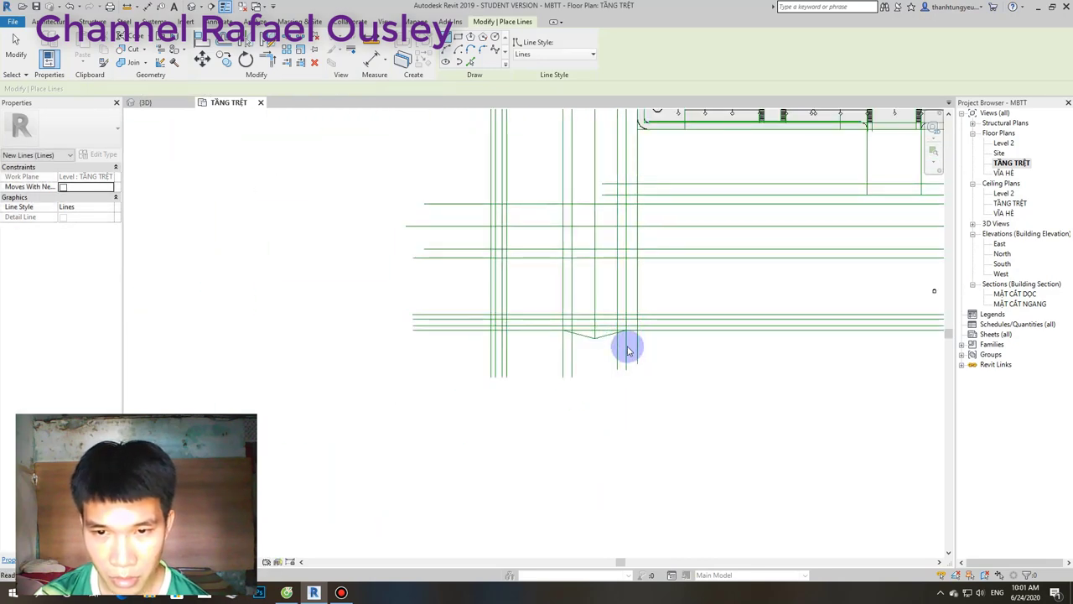
{"action": "key", "text": "Escape"}
{"action": "scroll", "coordinate": [616, 356], "scroll_direction": "up", "scroll_amount": 1}
{"action": "scroll", "coordinate": [587, 331], "scroll_direction": "up", "scroll_amount": 2}
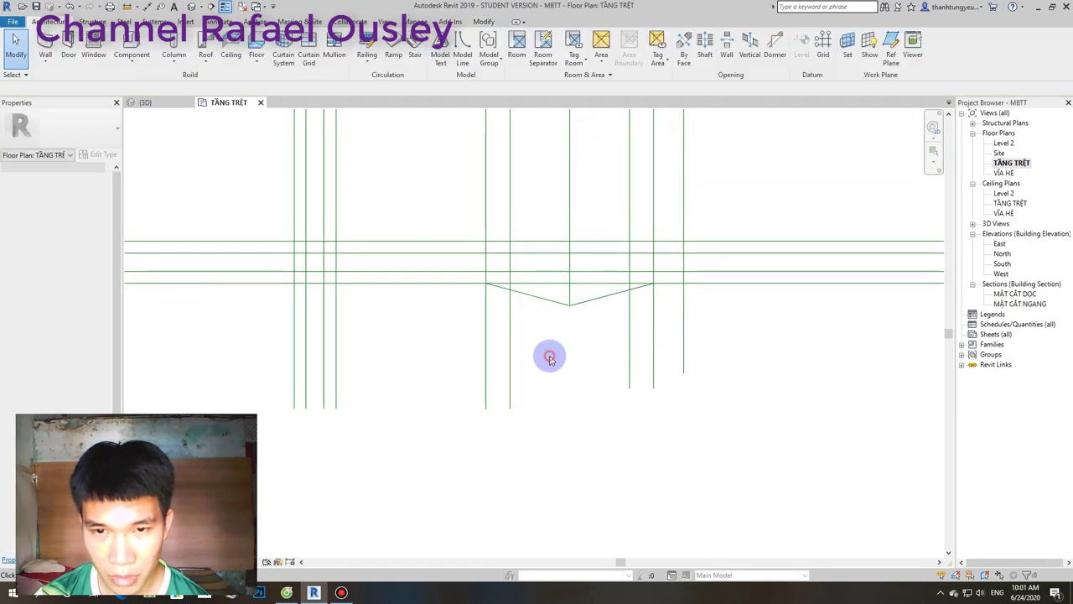
{"action": "scroll", "coordinate": [546, 358], "scroll_direction": "down", "scroll_amount": 2}
{"action": "middle_click_drag", "start_coordinate": [546, 378], "coordinate": [570, 472]}
Draw the lower sloped end line, 14898.5 long, up to the left-pointing tip.
{"action": "left_click", "coordinate": [464, 55]}
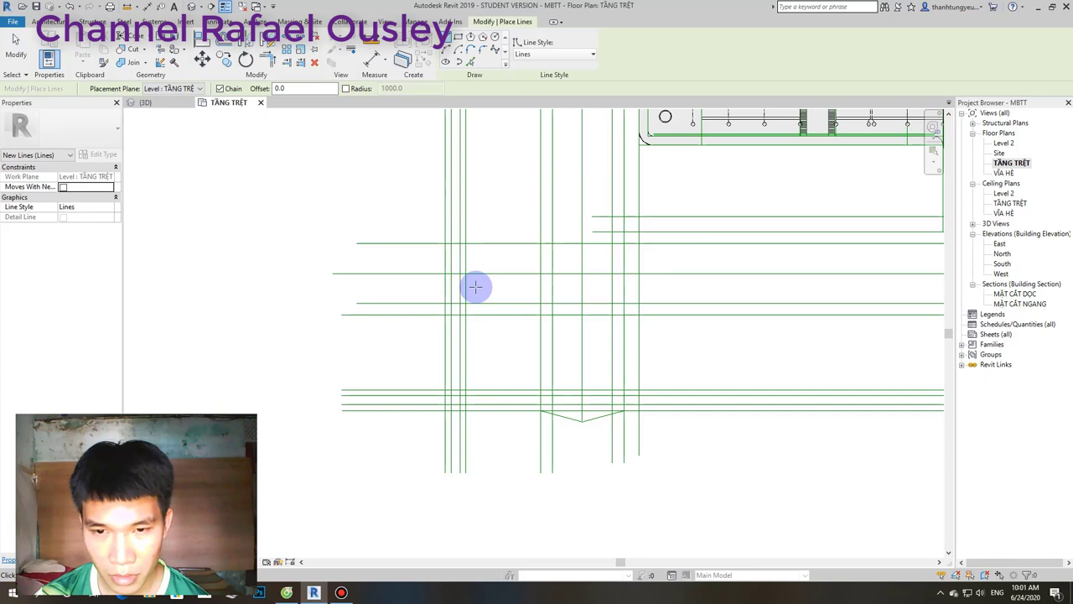
{"action": "scroll", "coordinate": [447, 291], "scroll_direction": "up", "scroll_amount": 2}
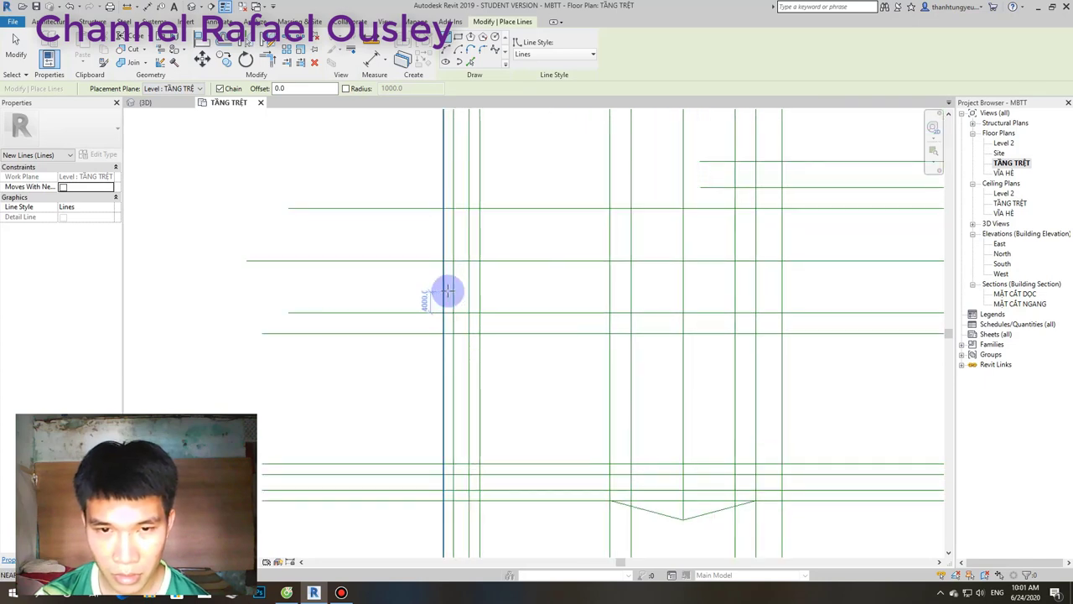
{"action": "left_click", "coordinate": [453, 334]}
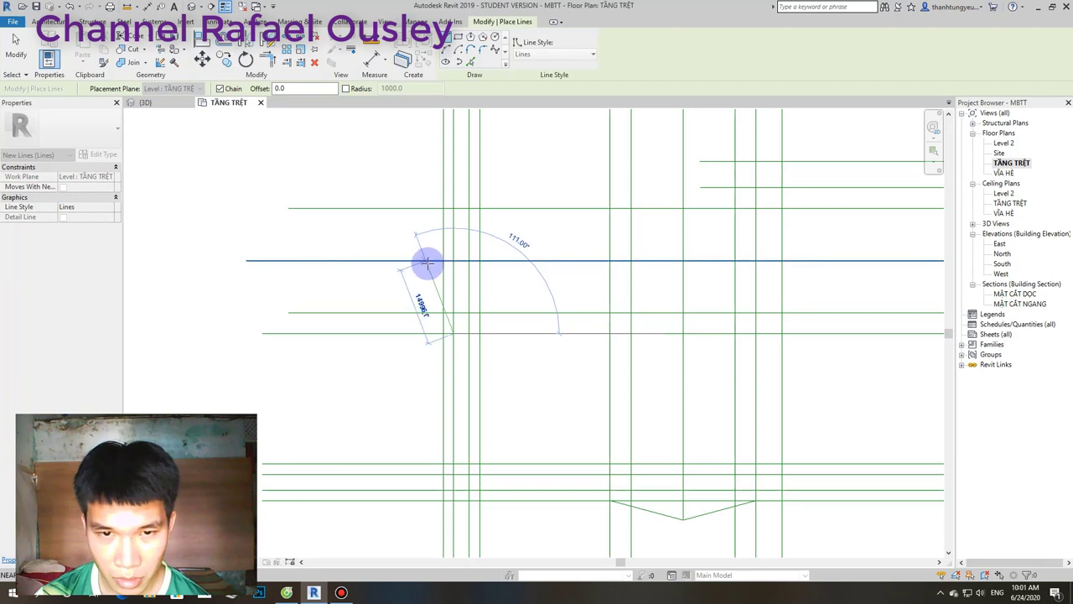
{"action": "scroll", "coordinate": [427, 263], "scroll_direction": "up", "scroll_amount": 2}
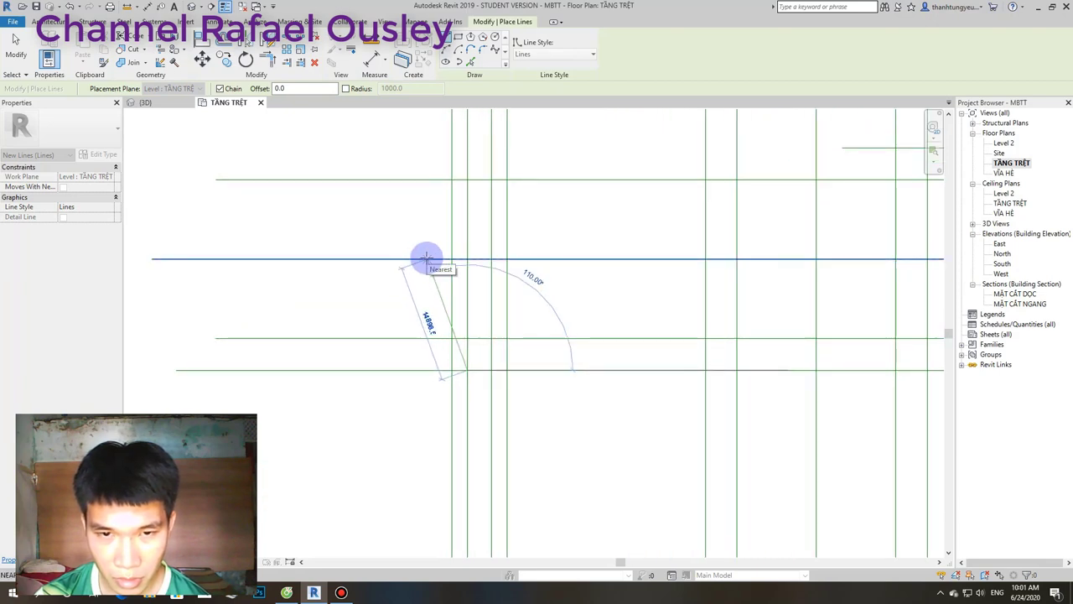
{"action": "scroll", "coordinate": [427, 258], "scroll_direction": "down", "scroll_amount": 2}
{"action": "scroll", "coordinate": [427, 258], "scroll_direction": "down", "scroll_amount": 2}
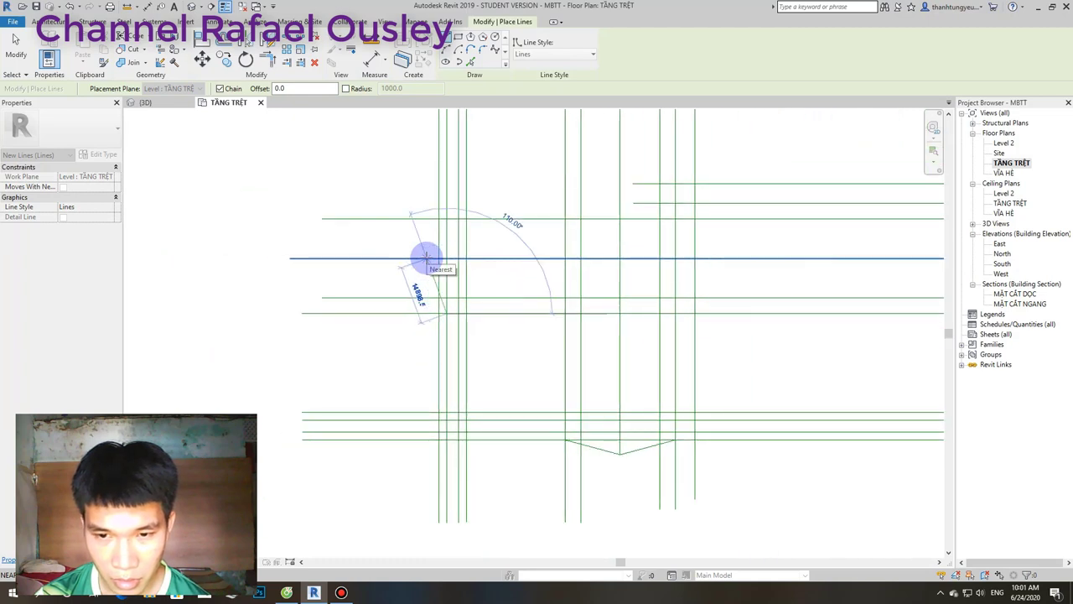
{"action": "scroll", "coordinate": [427, 258], "scroll_direction": "up", "scroll_amount": 2}
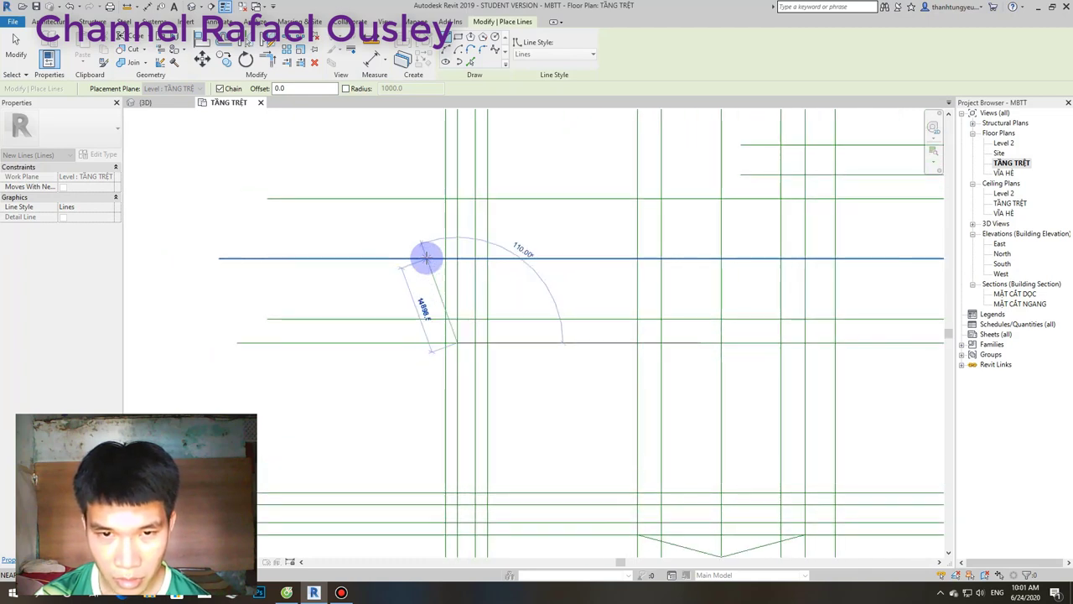
{"action": "scroll", "coordinate": [427, 258], "scroll_direction": "up", "scroll_amount": 1}
{"action": "scroll", "coordinate": [426, 258], "scroll_direction": "up", "scroll_amount": 1}
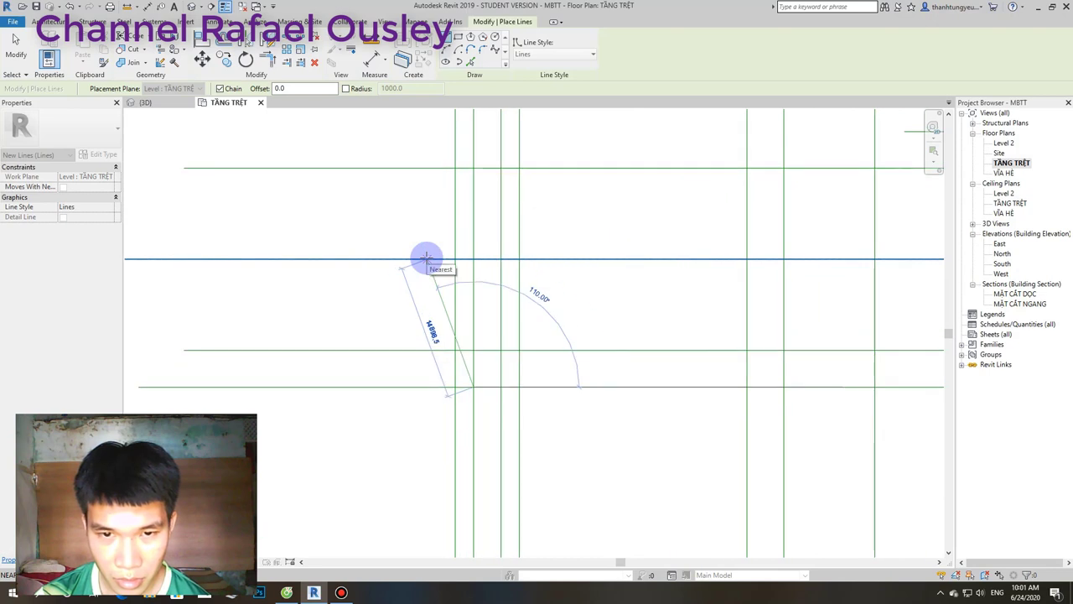
{"action": "left_click", "coordinate": [427, 257]}
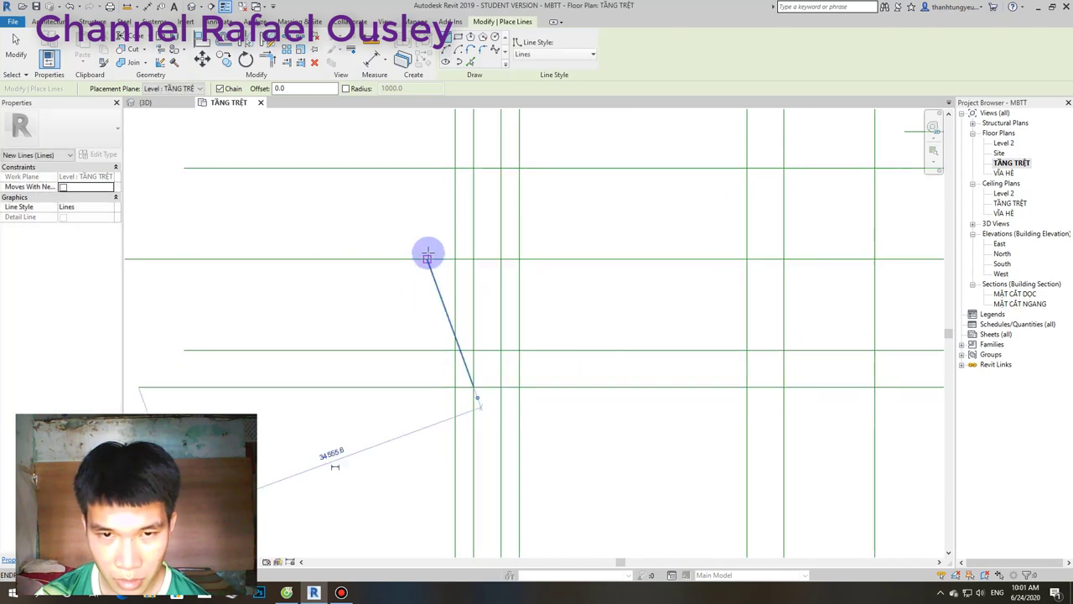
Add the upper sloped line from the upper intersection to the same tip.
{"action": "left_click", "coordinate": [471, 167]}
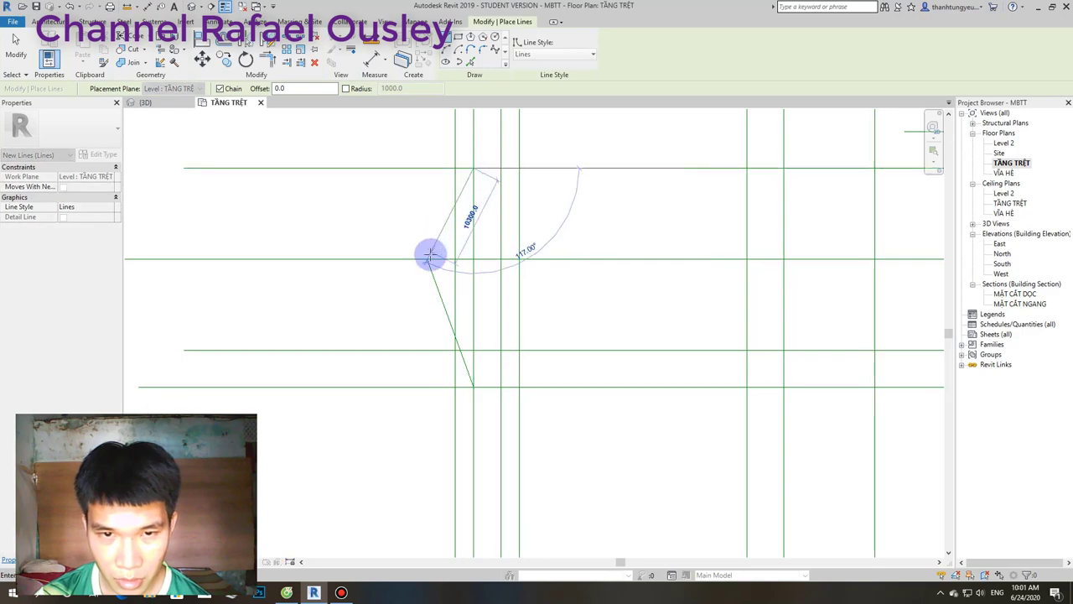
{"action": "left_click", "coordinate": [427, 257]}
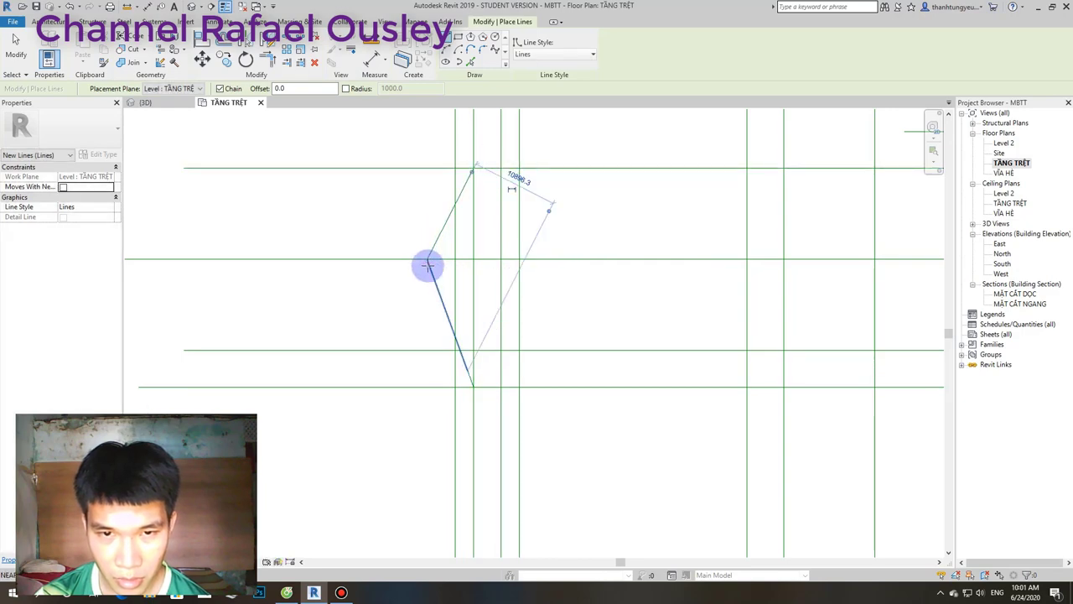
{"action": "scroll", "coordinate": [423, 268], "scroll_direction": "down", "scroll_amount": 1}
{"action": "key", "text": "Escape"}
{"action": "key", "text": "Escape"}
{"action": "scroll", "coordinate": [418, 300], "scroll_direction": "down", "scroll_amount": 1}
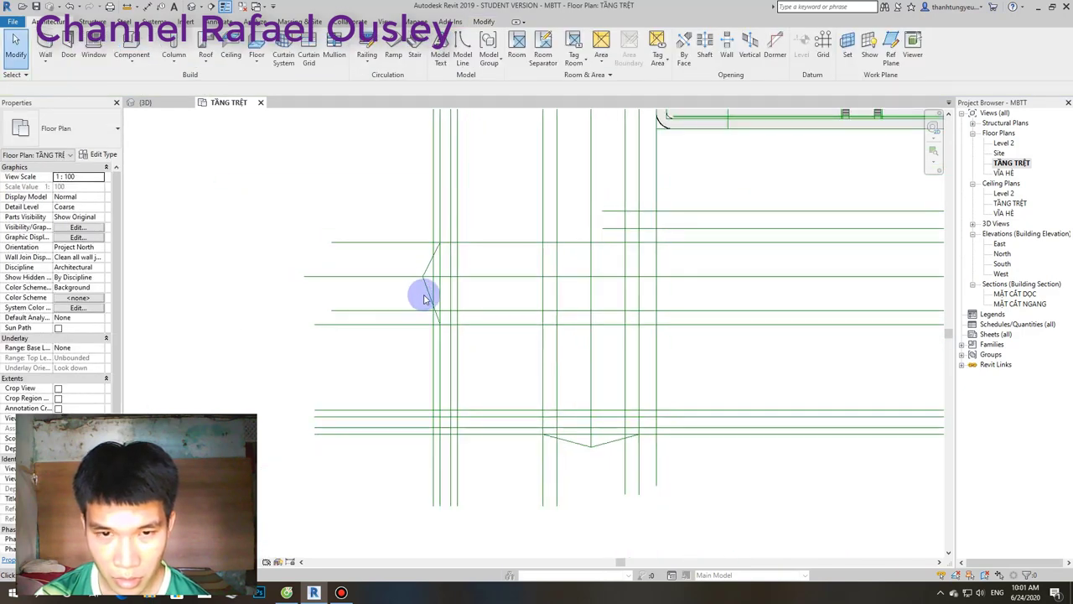
{"action": "scroll", "coordinate": [425, 300], "scroll_direction": "up", "scroll_amount": 1}
{"action": "scroll", "coordinate": [426, 293], "scroll_direction": "up", "scroll_amount": 1}
Delete both sloped end lines.
{"action": "left_click", "coordinate": [429, 291]}
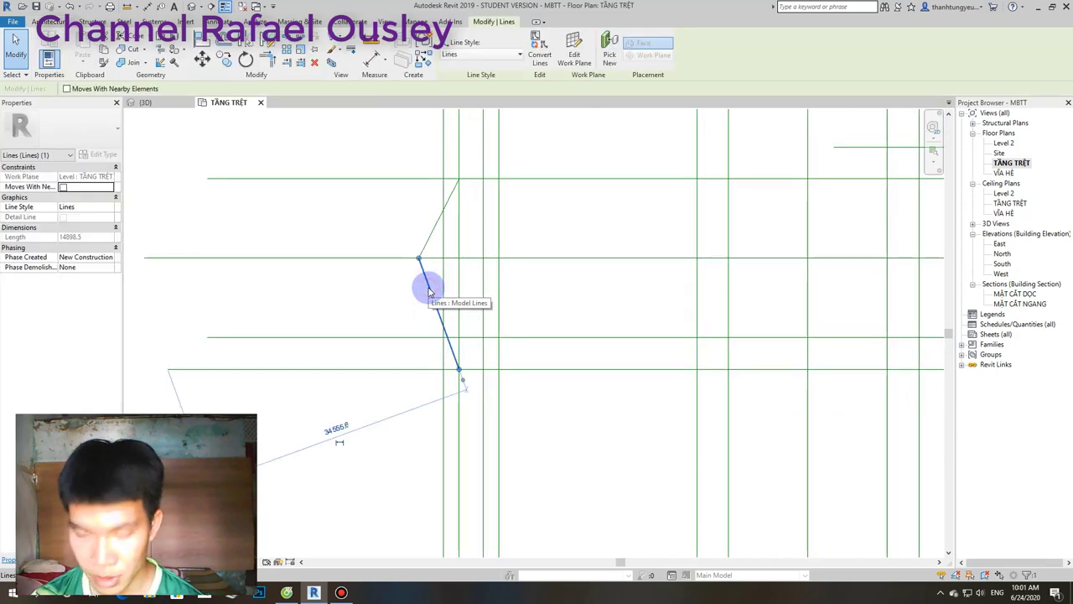
{"action": "key", "text": "Delete"}
{"action": "scroll", "coordinate": [429, 291], "scroll_direction": "down", "scroll_amount": 1}
{"action": "scroll", "coordinate": [428, 291], "scroll_direction": "down", "scroll_amount": 1}
{"action": "scroll", "coordinate": [427, 288], "scroll_direction": "down", "scroll_amount": 1}
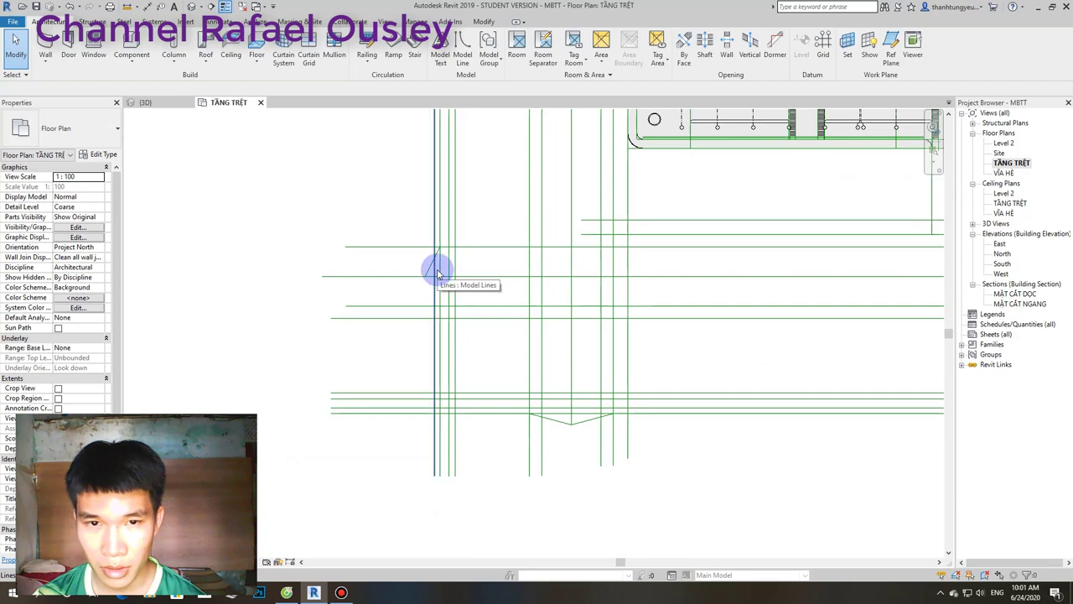
{"action": "left_click", "coordinate": [430, 270]}
{"action": "key", "text": "Delete"}
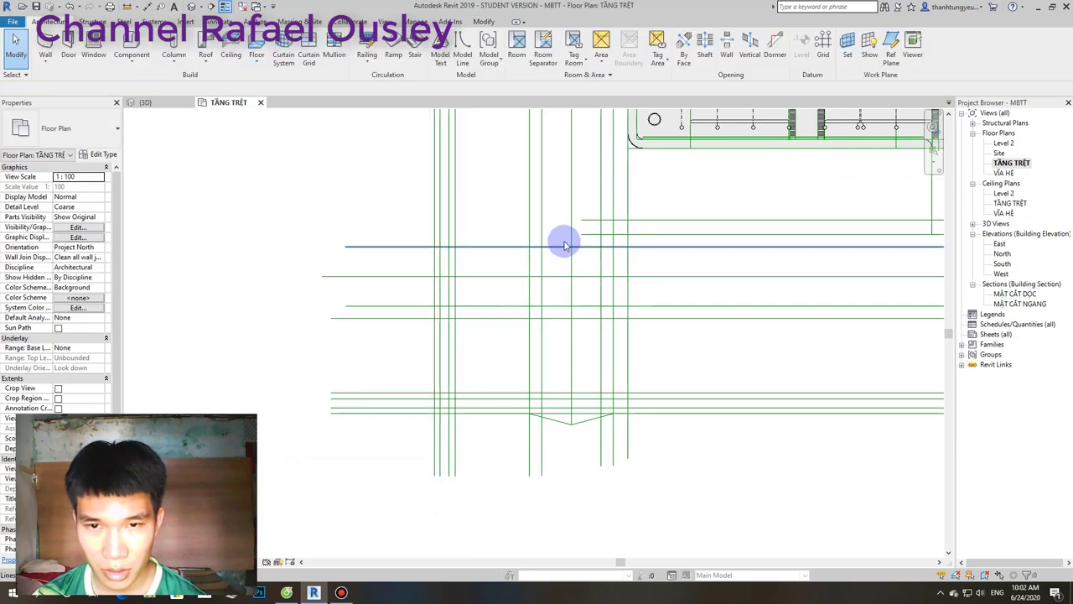
Stretch the horizontal road edge line farther left, making it 384000.0 long.
{"action": "left_click", "coordinate": [587, 241]}
{"action": "left_click_drag", "start_coordinate": [587, 241], "coordinate": [419, 249]}
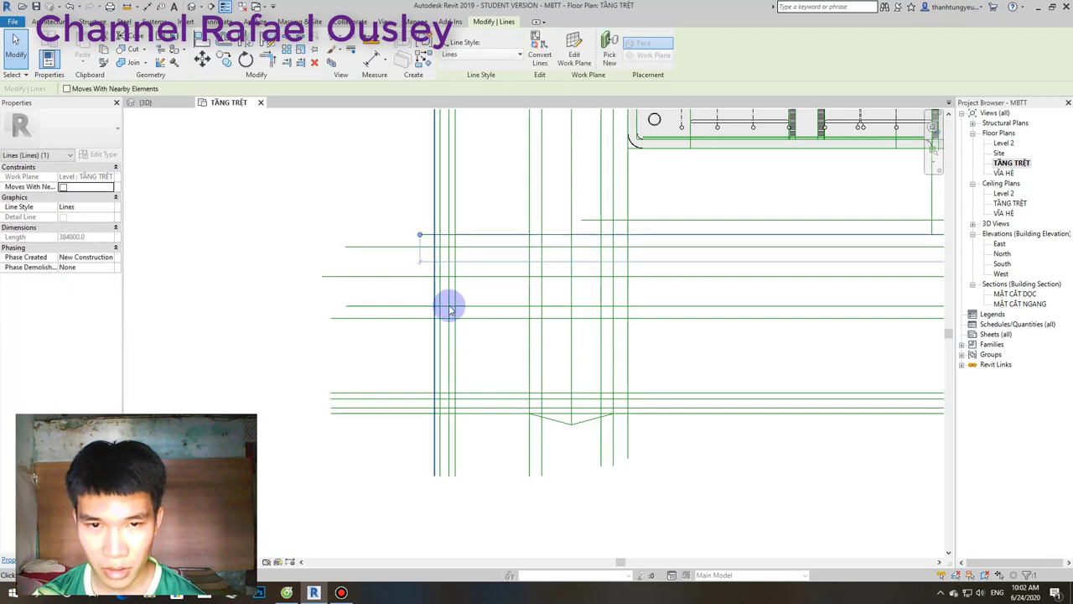
{"action": "scroll", "coordinate": [479, 305], "scroll_direction": "down", "scroll_amount": 1}
{"action": "scroll", "coordinate": [425, 307], "scroll_direction": "down", "scroll_amount": 1}
{"action": "scroll", "coordinate": [420, 304], "scroll_direction": "down", "scroll_amount": 1}
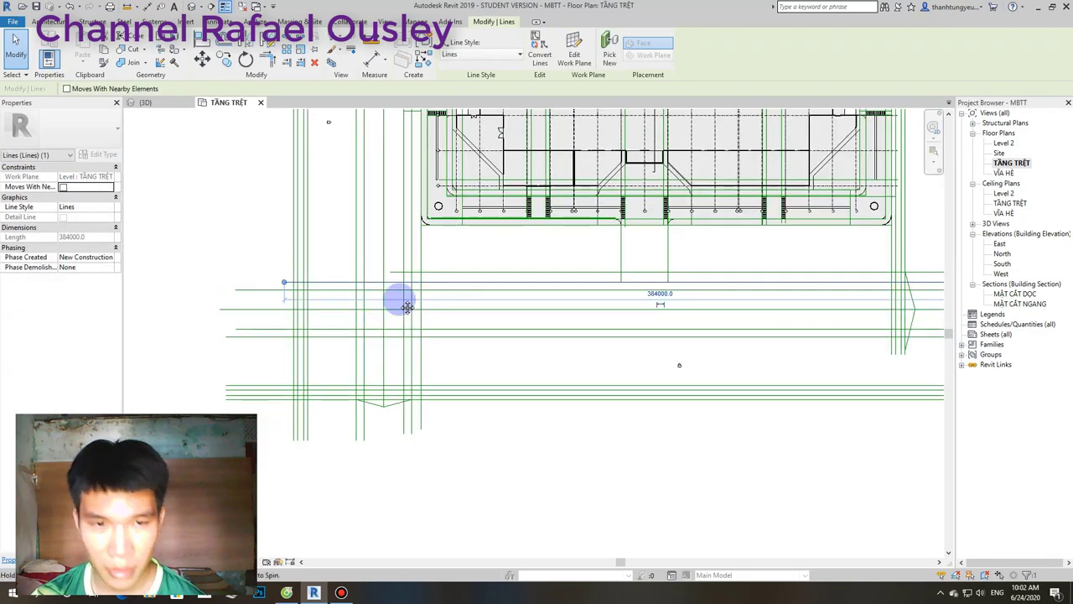
{"action": "scroll", "coordinate": [402, 297], "scroll_direction": "down", "scroll_amount": 1}
{"action": "key", "text": "Escape"}
{"action": "scroll", "coordinate": [403, 284], "scroll_direction": "up", "scroll_amount": 1}
{"action": "scroll", "coordinate": [377, 280], "scroll_direction": "up", "scroll_amount": 1}
{"action": "left_click", "coordinate": [462, 50]}
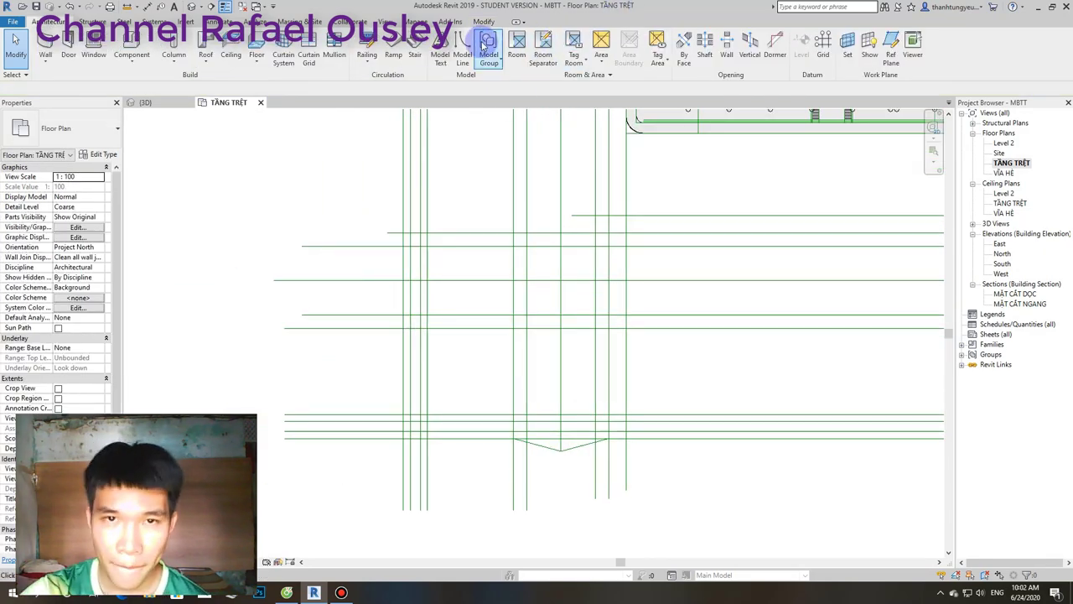
Draw chained sloped lines from the extended line's end to the middle road line, then the lower edge.
{"action": "scroll", "coordinate": [430, 222], "scroll_direction": "up", "scroll_amount": 2}
{"action": "left_click", "coordinate": [357, 236]}
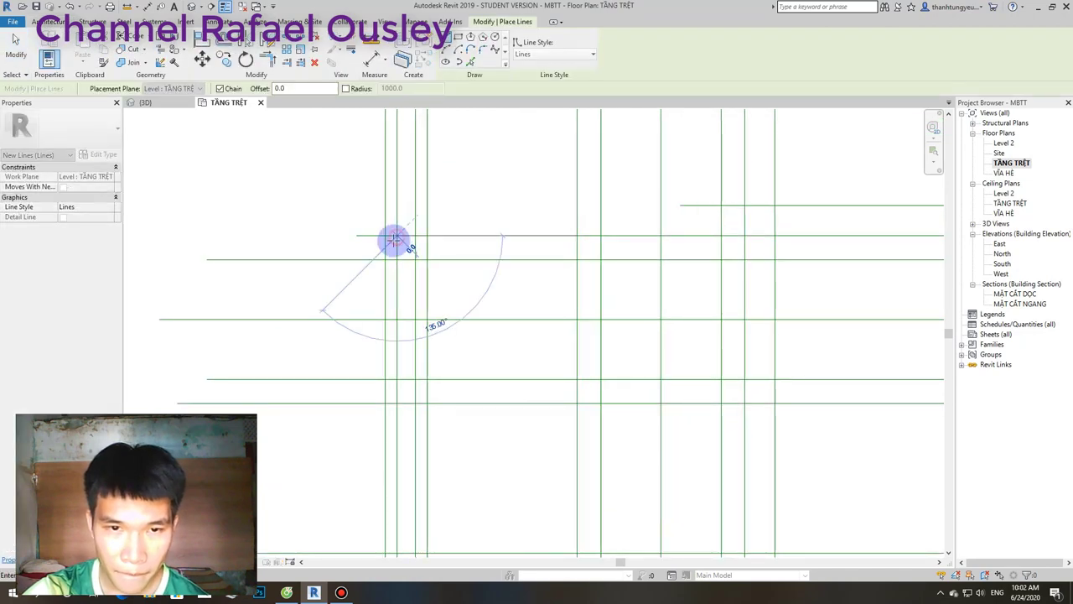
{"action": "scroll", "coordinate": [367, 329], "scroll_direction": "up", "scroll_amount": 1}
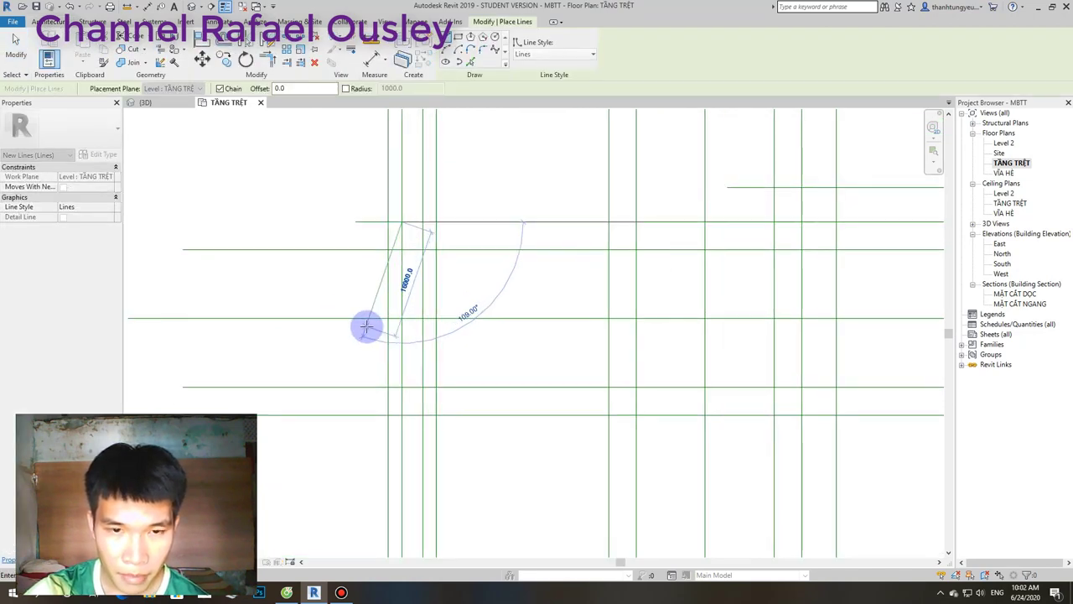
{"action": "scroll", "coordinate": [364, 324], "scroll_direction": "up", "scroll_amount": 1}
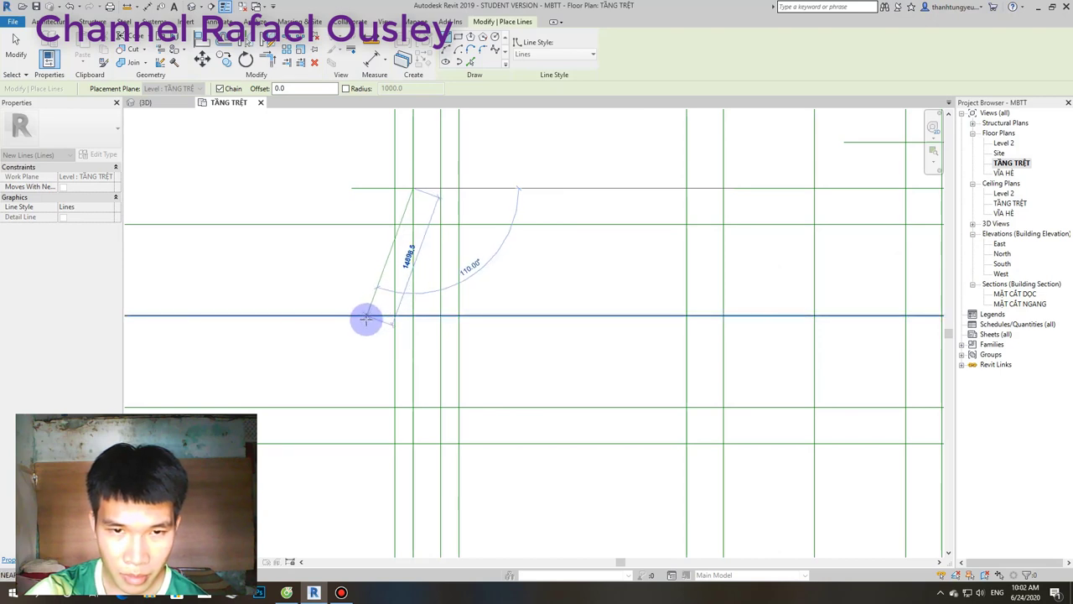
{"action": "left_click", "coordinate": [366, 317]}
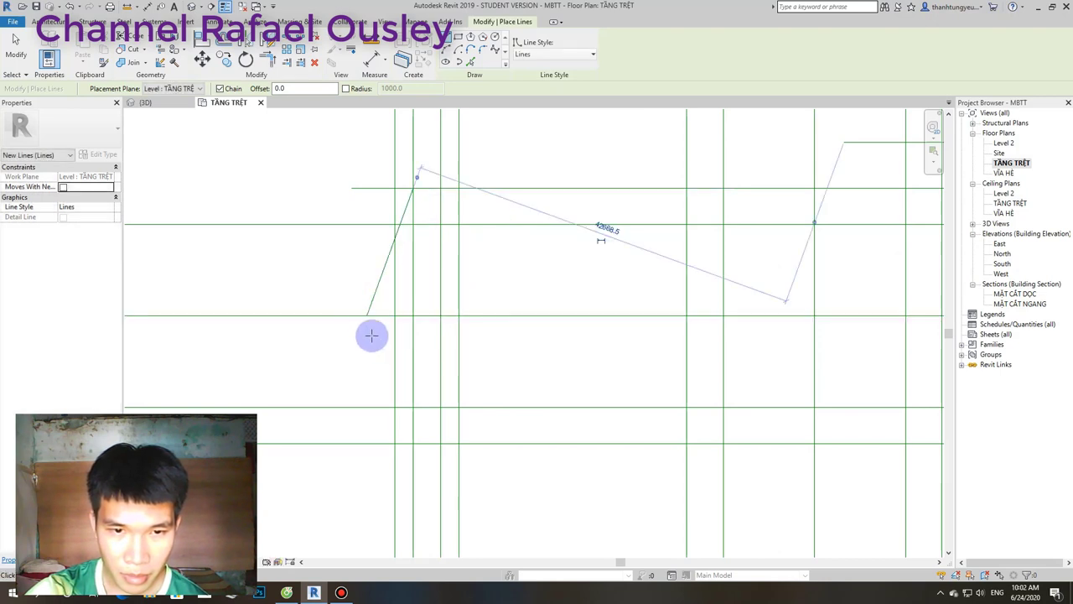
{"action": "left_click", "coordinate": [367, 317]}
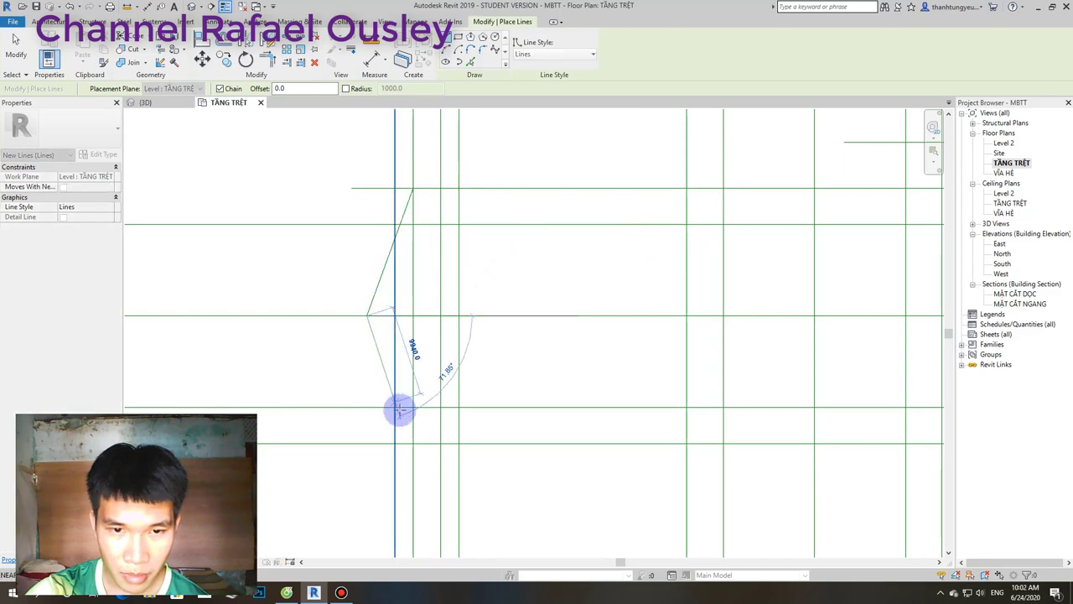
{"action": "left_click", "coordinate": [414, 445]}
{"action": "scroll", "coordinate": [413, 443], "scroll_direction": "down", "scroll_amount": 2}
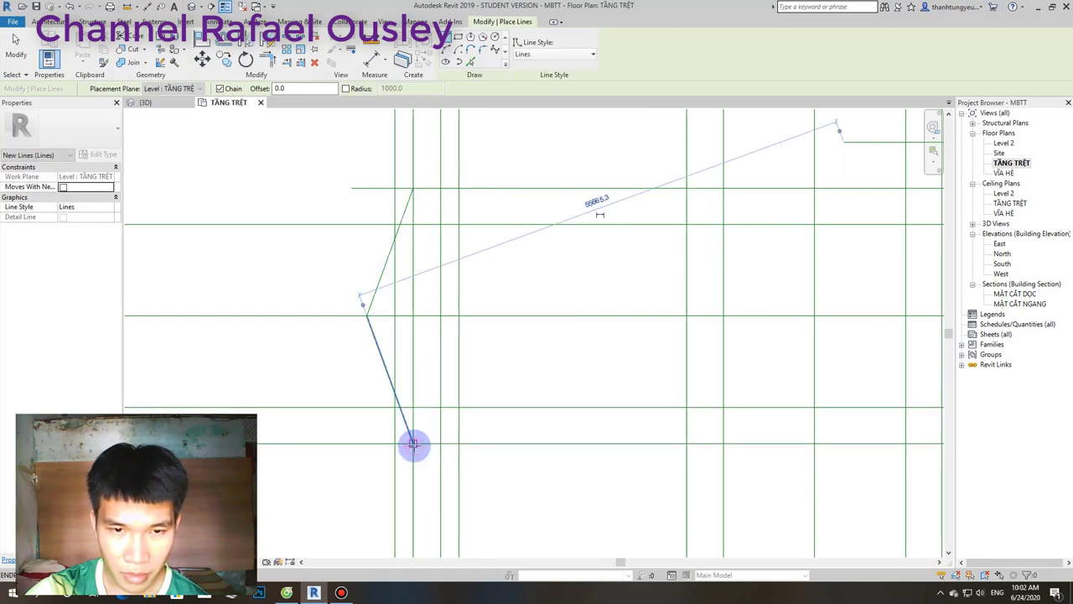
{"action": "scroll", "coordinate": [412, 442], "scroll_direction": "down", "scroll_amount": 2}
{"action": "key", "text": "Escape"}
{"action": "key", "text": "Escape"}
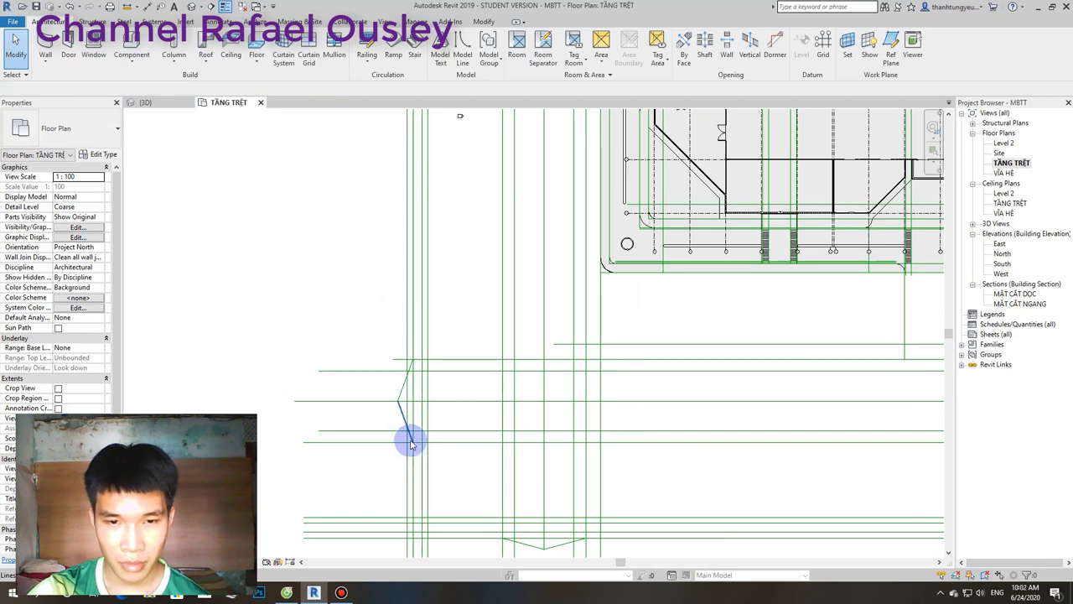
{"action": "scroll", "coordinate": [411, 439], "scroll_direction": "down", "scroll_amount": 2}
{"action": "scroll", "coordinate": [427, 384], "scroll_direction": "down", "scroll_amount": 2}
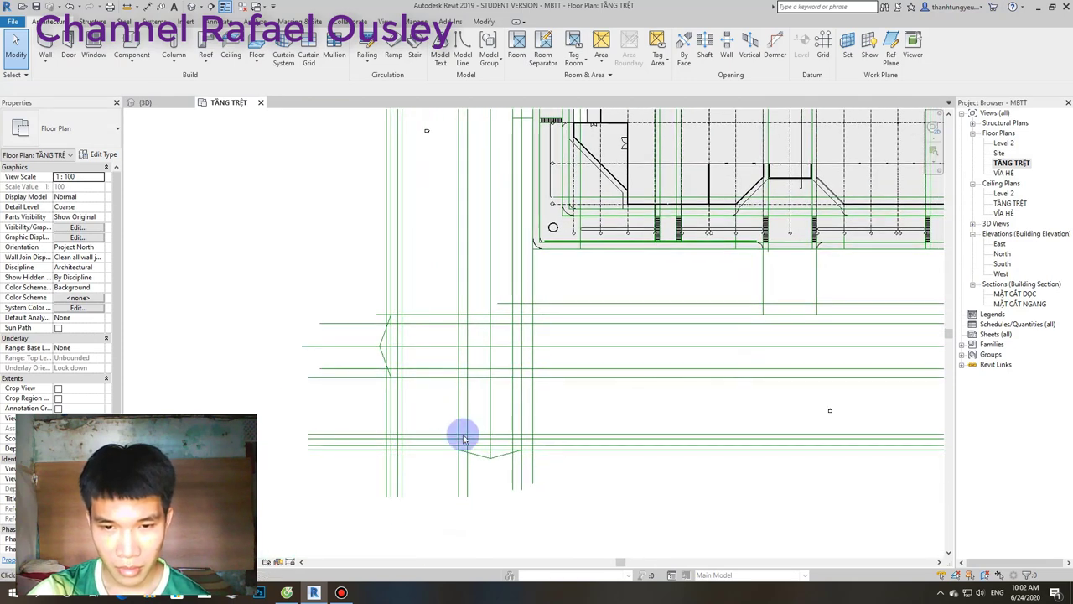
{"action": "scroll", "coordinate": [529, 461], "scroll_direction": "down", "scroll_amount": 1}
{"action": "scroll", "coordinate": [587, 436], "scroll_direction": "down", "scroll_amount": 1}
{"action": "scroll", "coordinate": [521, 413], "scroll_direction": "down", "scroll_amount": 1}
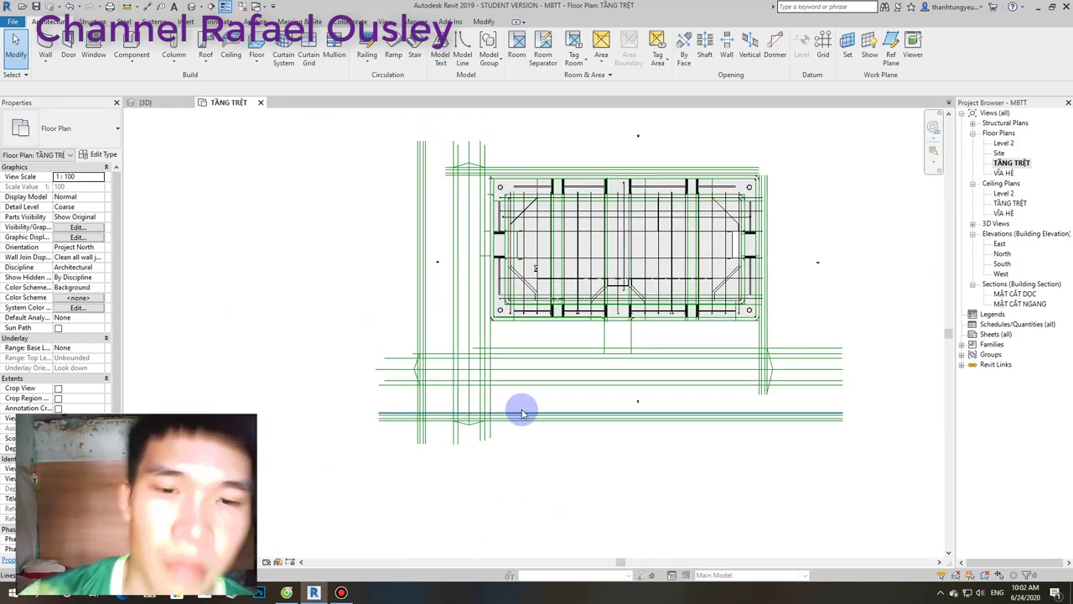
{"action": "scroll", "coordinate": [436, 344], "scroll_direction": "up", "scroll_amount": 3}
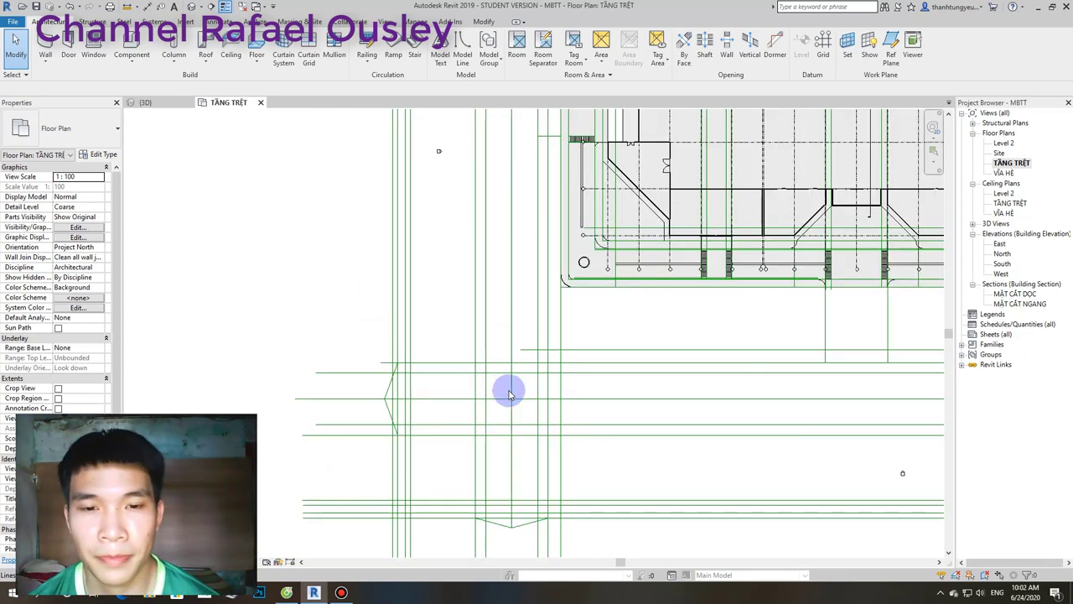
{"action": "scroll", "coordinate": [503, 352], "scroll_direction": "down", "scroll_amount": 2}
{"action": "scroll", "coordinate": [478, 382], "scroll_direction": "down", "scroll_amount": 1}
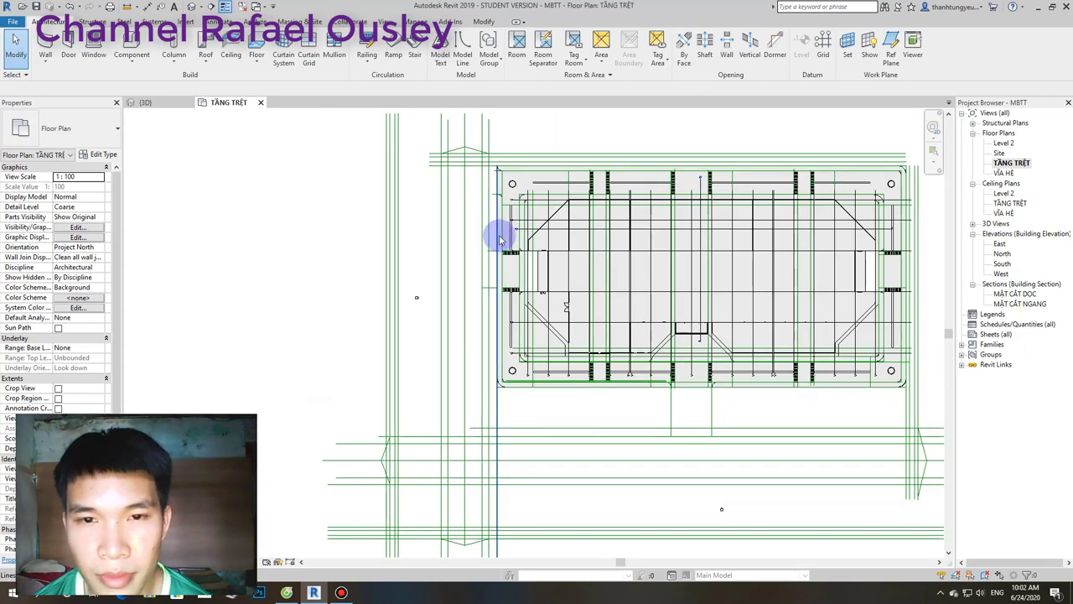
{"action": "scroll", "coordinate": [462, 192], "scroll_direction": "up", "scroll_amount": 2}
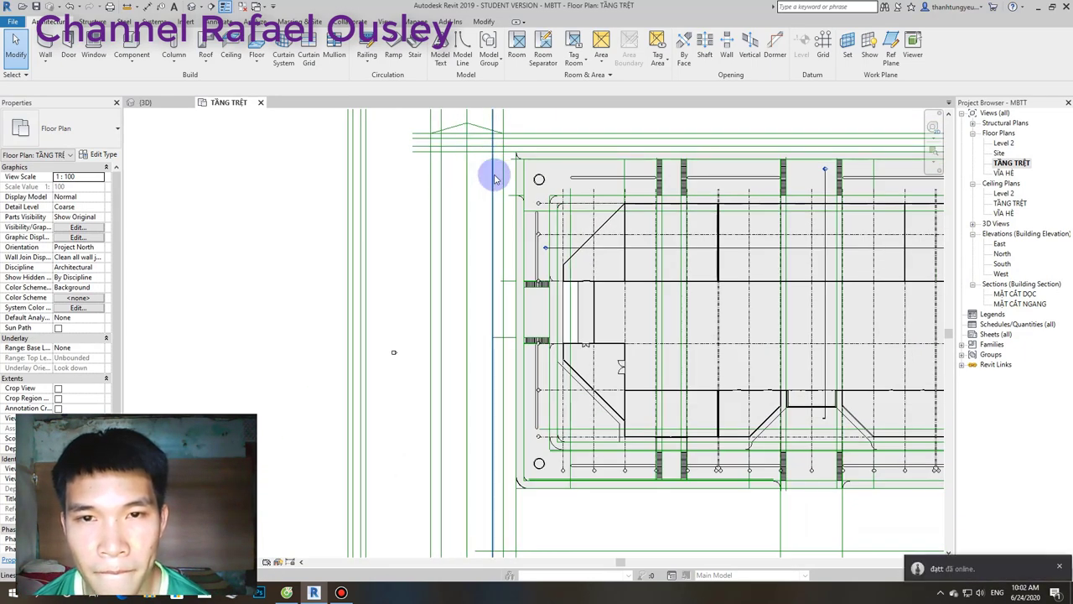
{"action": "scroll", "coordinate": [493, 198], "scroll_direction": "down", "scroll_amount": 1}
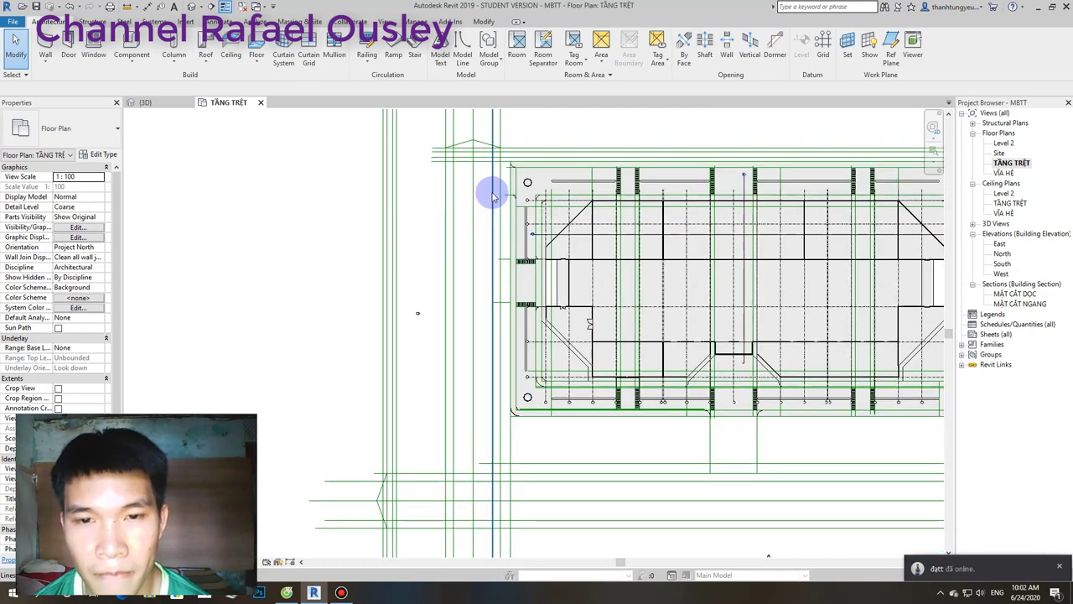
{"action": "scroll", "coordinate": [595, 336], "scroll_direction": "down", "scroll_amount": 1}
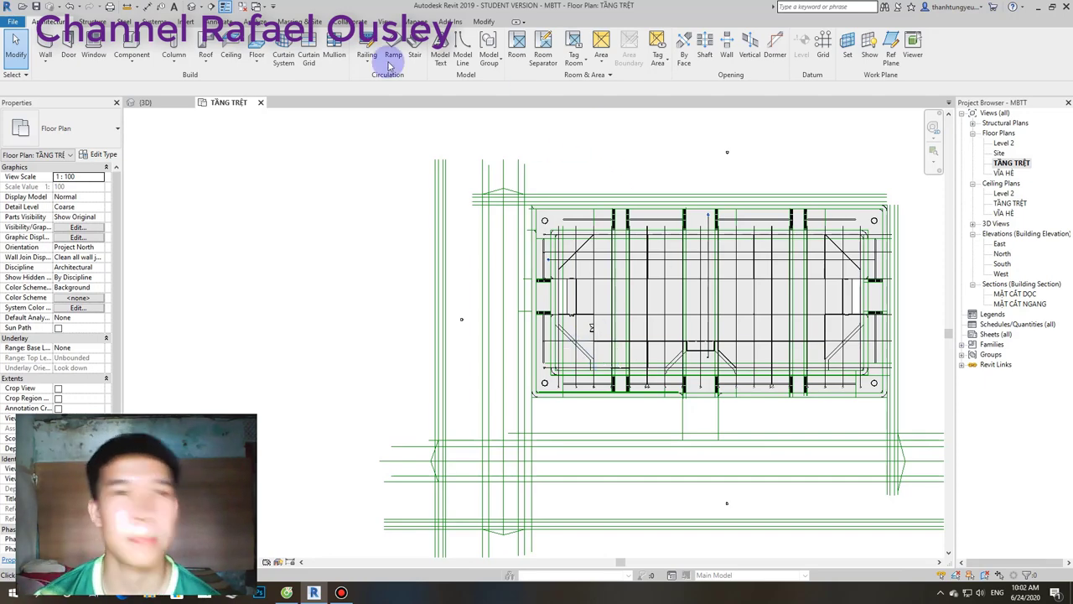
Start a new floor sketch using the 'sàn đường đi' floor type.
{"action": "left_click", "coordinate": [256, 48]}
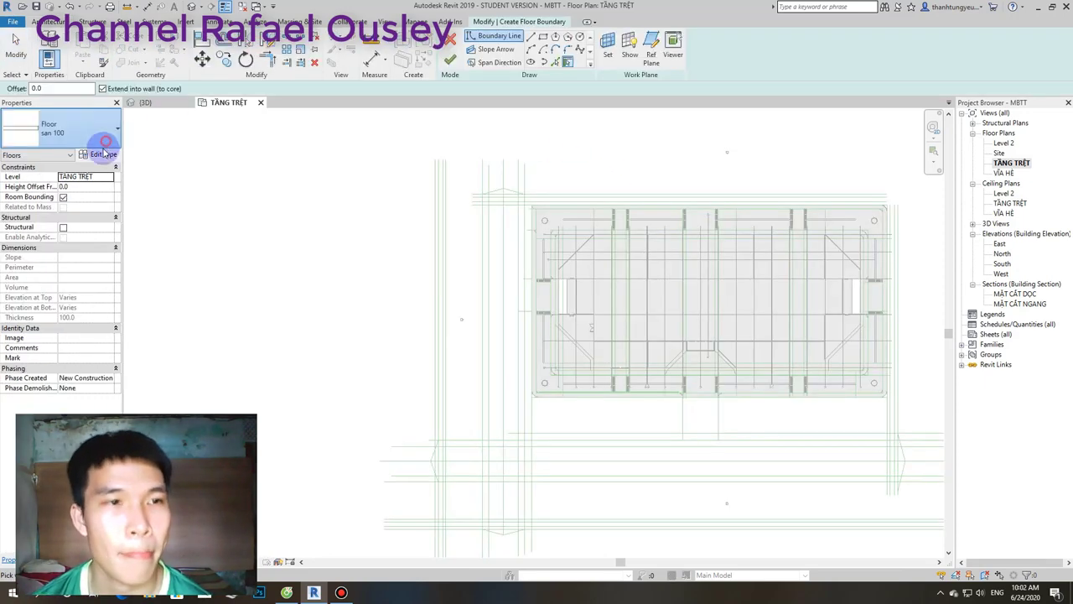
{"action": "left_click", "coordinate": [92, 134]}
{"action": "left_click", "coordinate": [52, 336]}
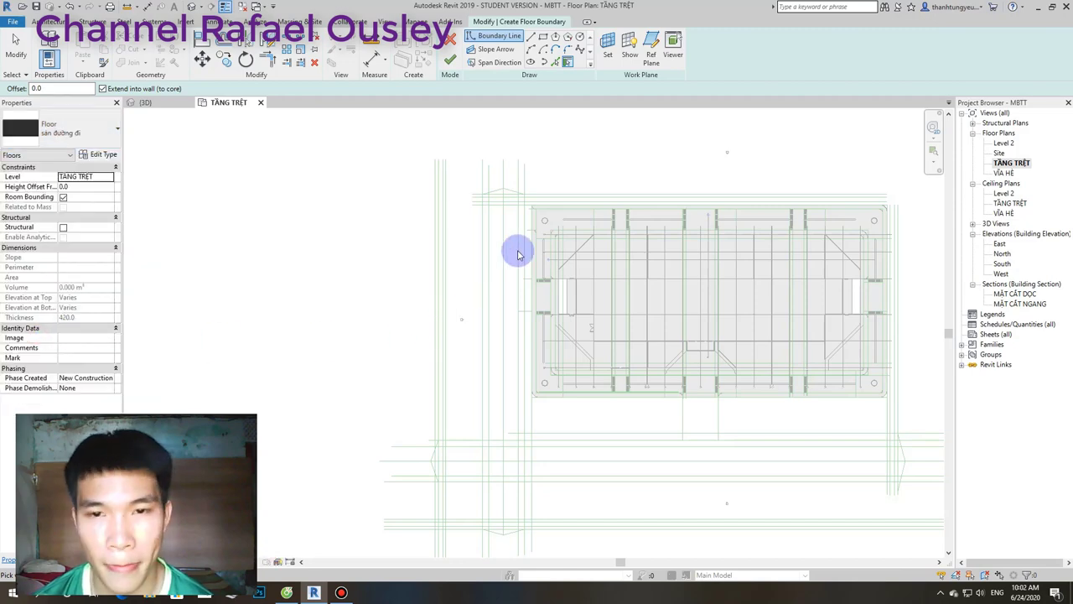
{"action": "scroll", "coordinate": [518, 254], "scroll_direction": "up", "scroll_amount": 2}
{"action": "scroll", "coordinate": [508, 254], "scroll_direction": "down", "scroll_amount": 2}
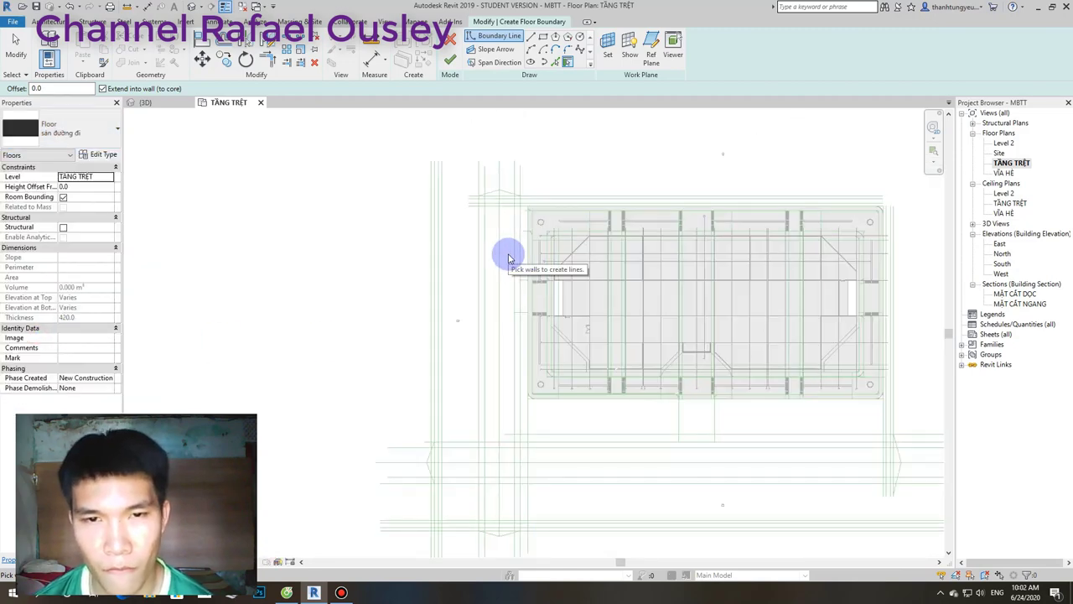
{"action": "left_click", "coordinate": [452, 41]}
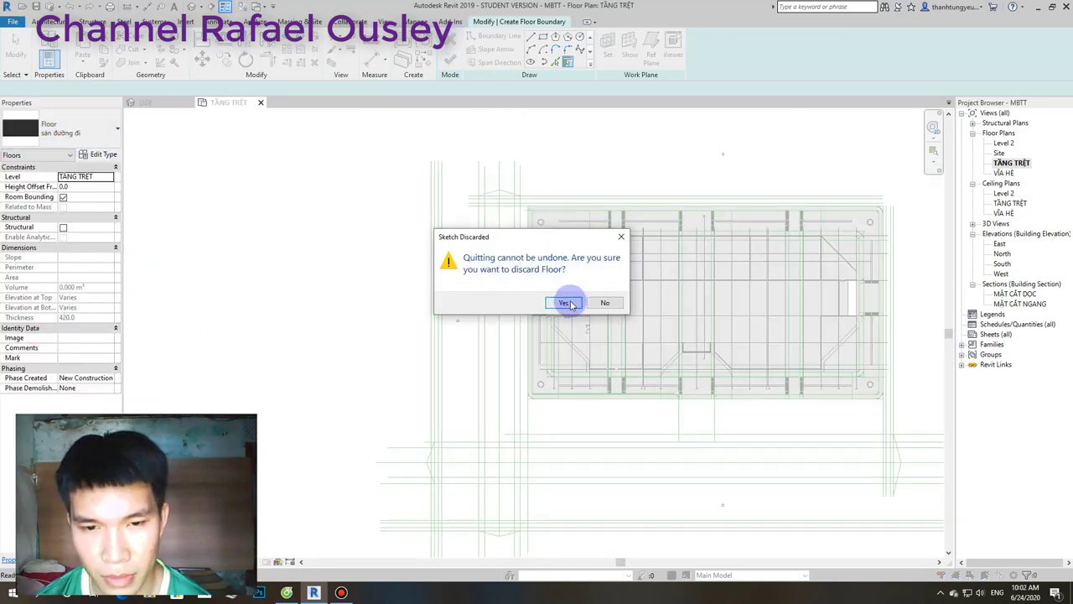
{"action": "left_click", "coordinate": [620, 237]}
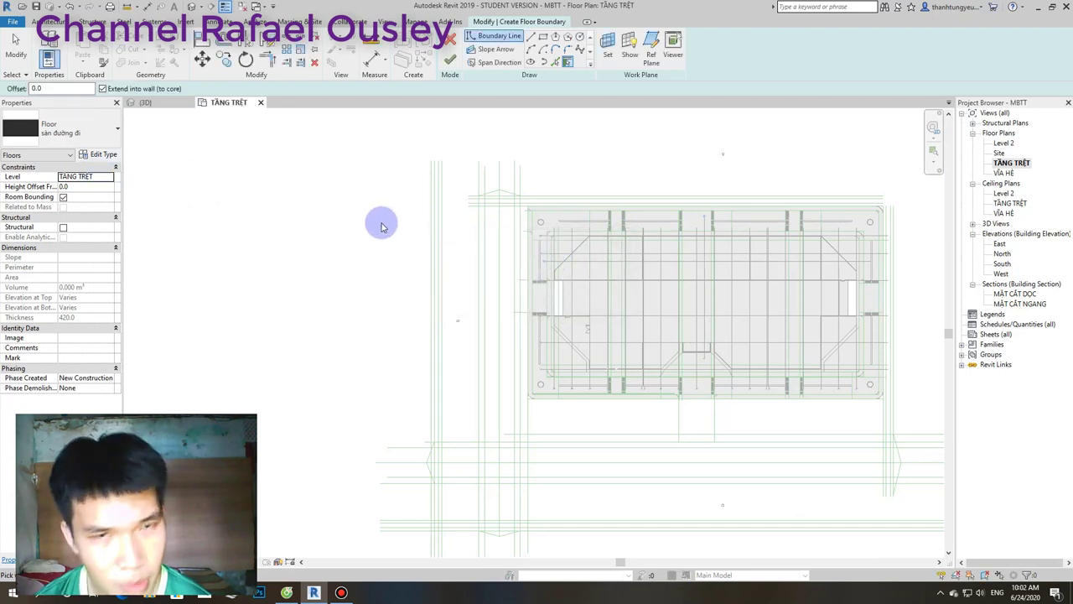
Try a rectangular boundary at the road corner, then cancel it.
{"action": "left_click", "coordinate": [546, 38]}
{"action": "scroll", "coordinate": [492, 252], "scroll_direction": "up", "scroll_amount": 2}
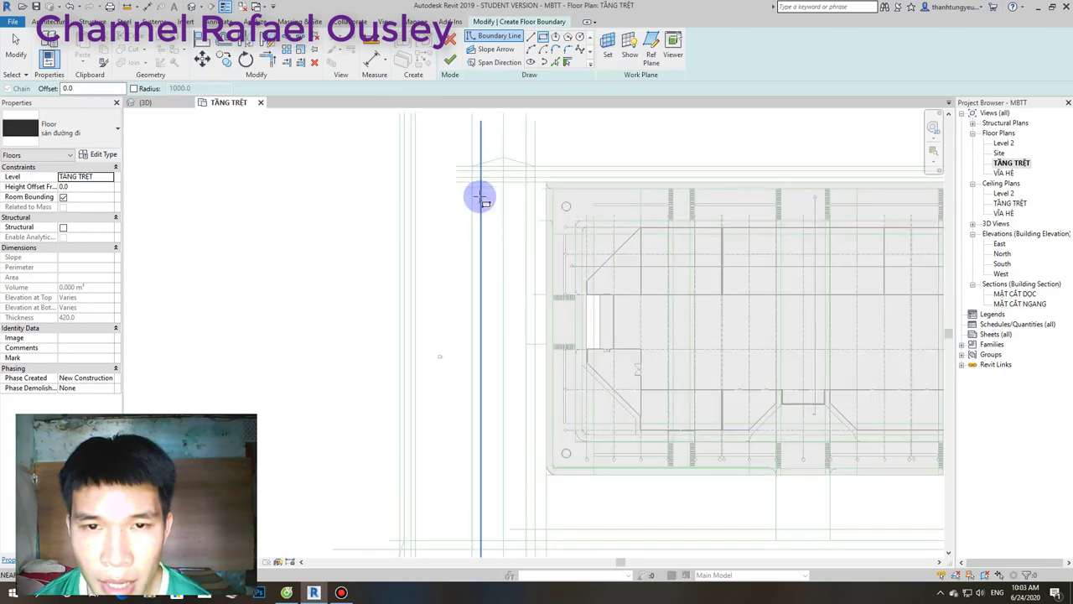
{"action": "scroll", "coordinate": [472, 176], "scroll_direction": "up", "scroll_amount": 1}
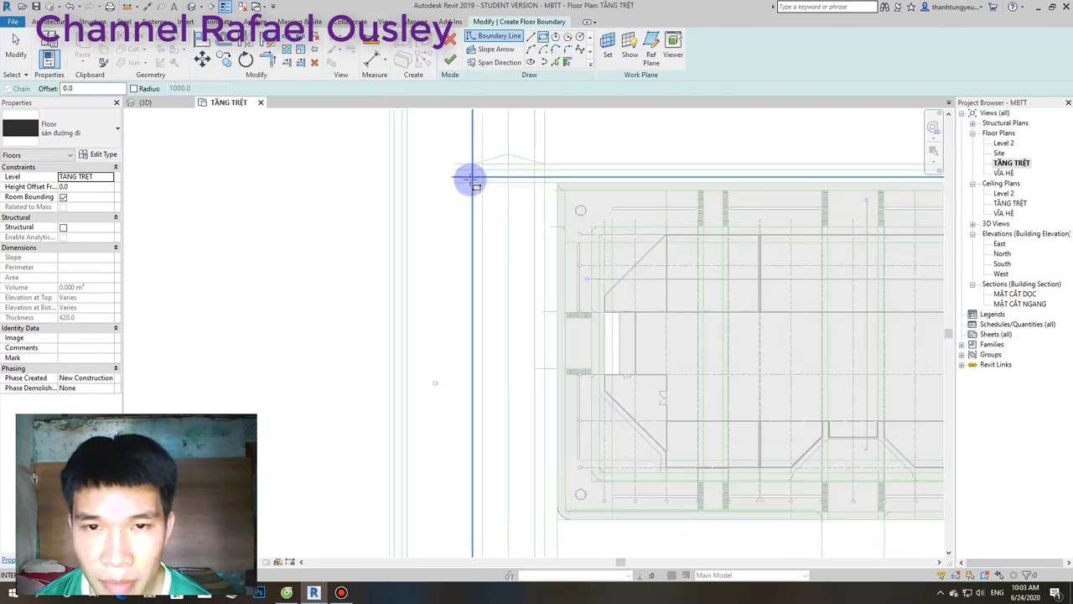
{"action": "scroll", "coordinate": [468, 210], "scroll_direction": "up", "scroll_amount": 1}
{"action": "left_click", "coordinate": [473, 185]}
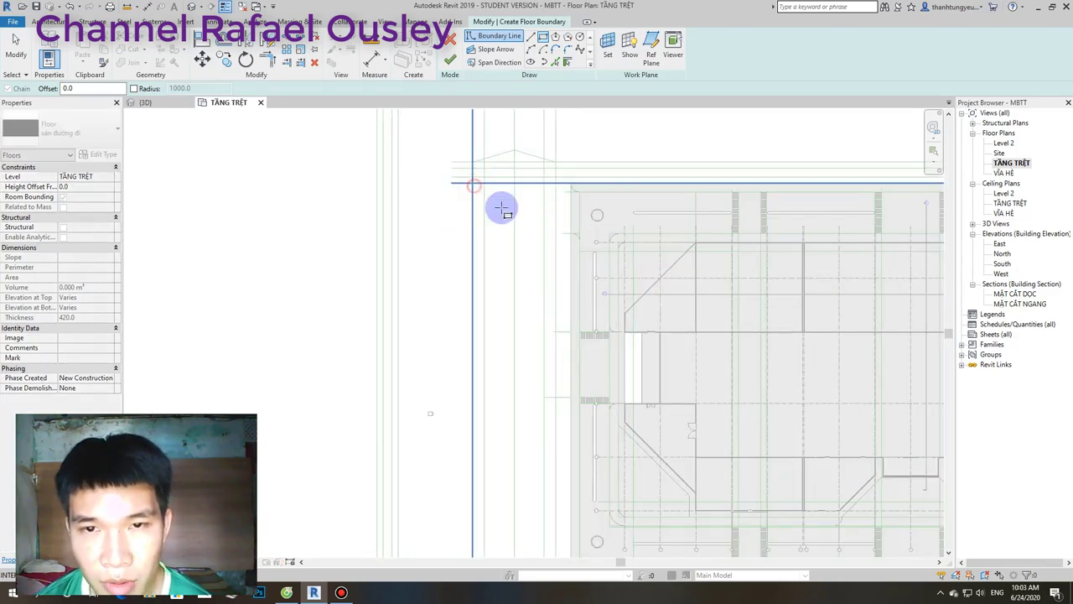
{"action": "scroll", "coordinate": [551, 336], "scroll_direction": "down", "scroll_amount": 1}
{"action": "scroll", "coordinate": [560, 215], "scroll_direction": "down", "scroll_amount": 1}
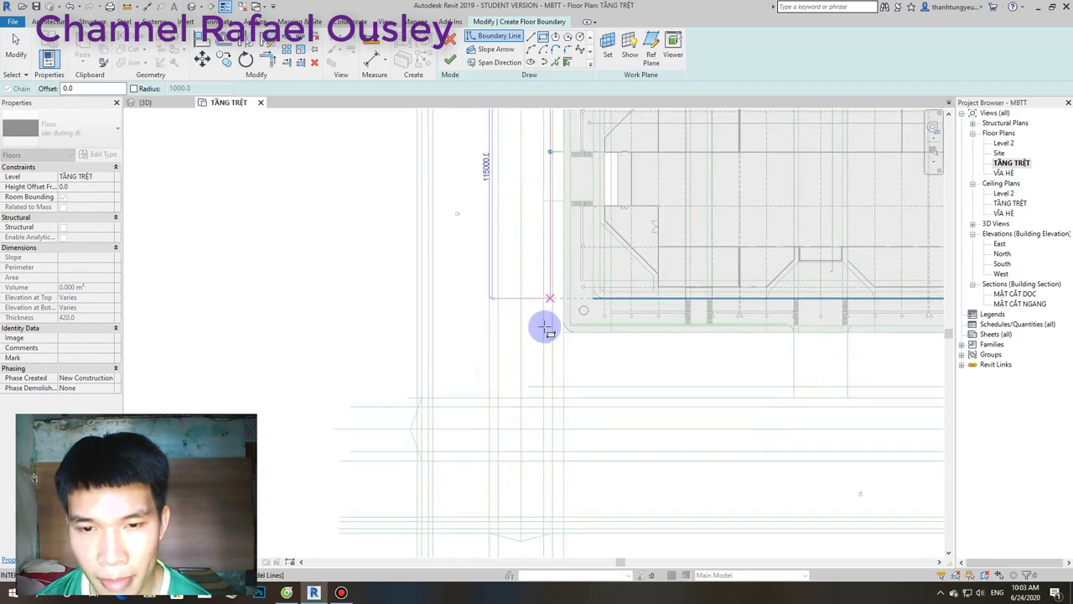
{"action": "key", "text": "Escape"}
{"action": "scroll", "coordinate": [576, 96], "scroll_direction": "up", "scroll_amount": 1}
Pick the vertical and horizontal road edges, including the lower road lines, as floor boundary.
{"action": "left_click", "coordinate": [554, 63]}
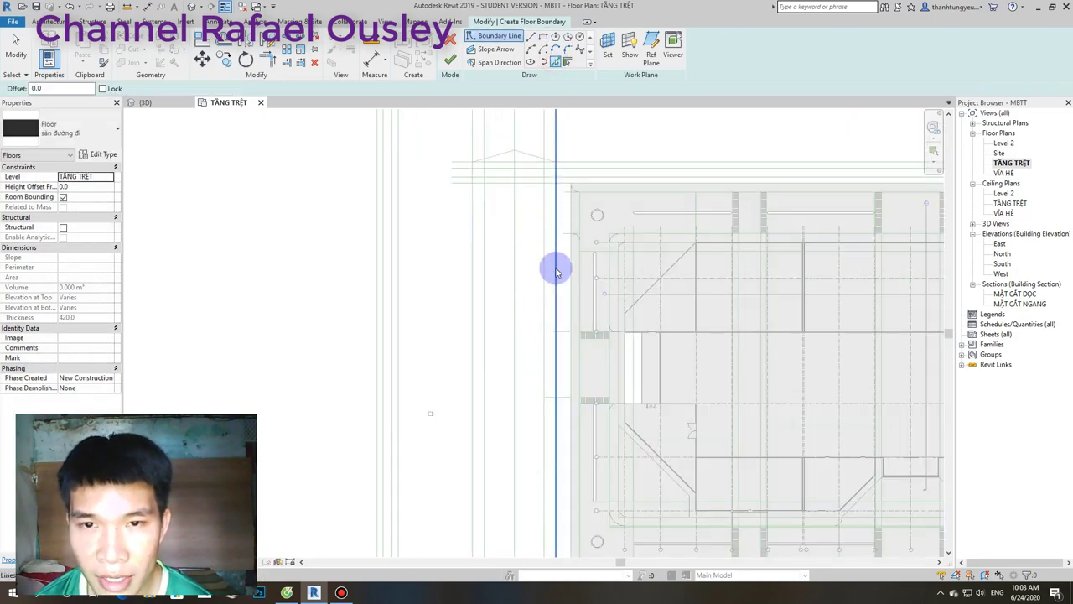
{"action": "left_click", "coordinate": [476, 297]}
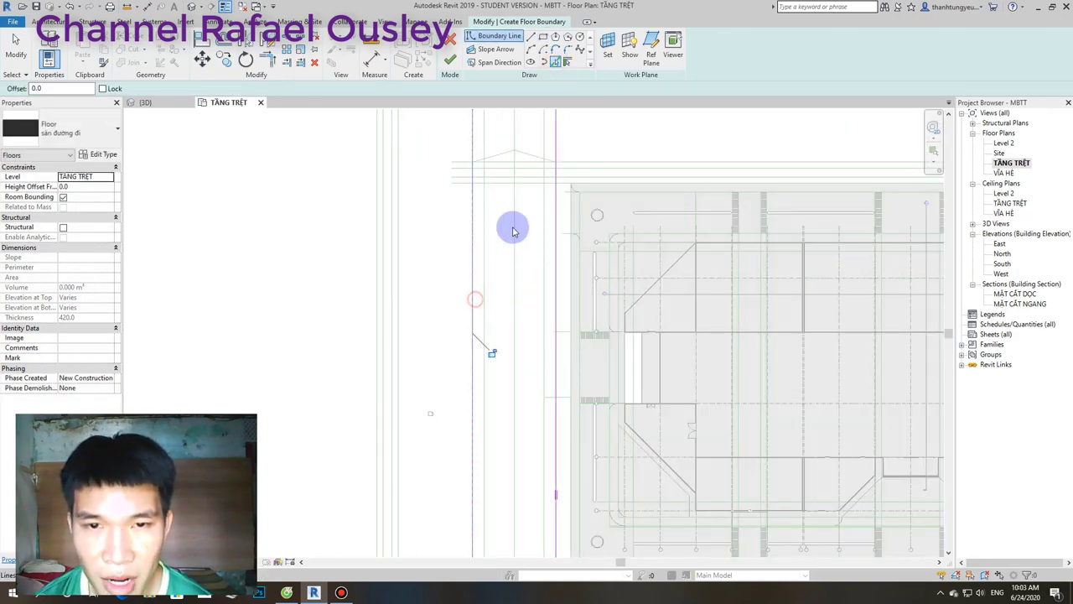
{"action": "left_click", "coordinate": [528, 183]}
{"action": "middle_click_drag", "start_coordinate": [528, 313], "coordinate": [523, 156]}
{"action": "scroll", "coordinate": [609, 340], "scroll_direction": "down", "scroll_amount": 1}
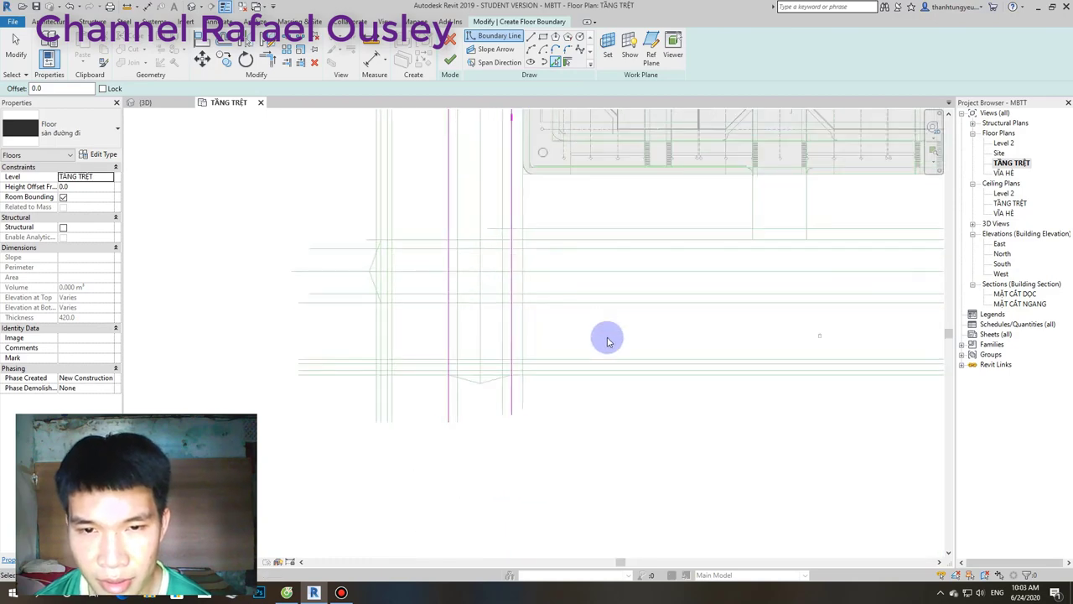
{"action": "middle_click_drag", "start_coordinate": [596, 328], "coordinate": [510, 328]}
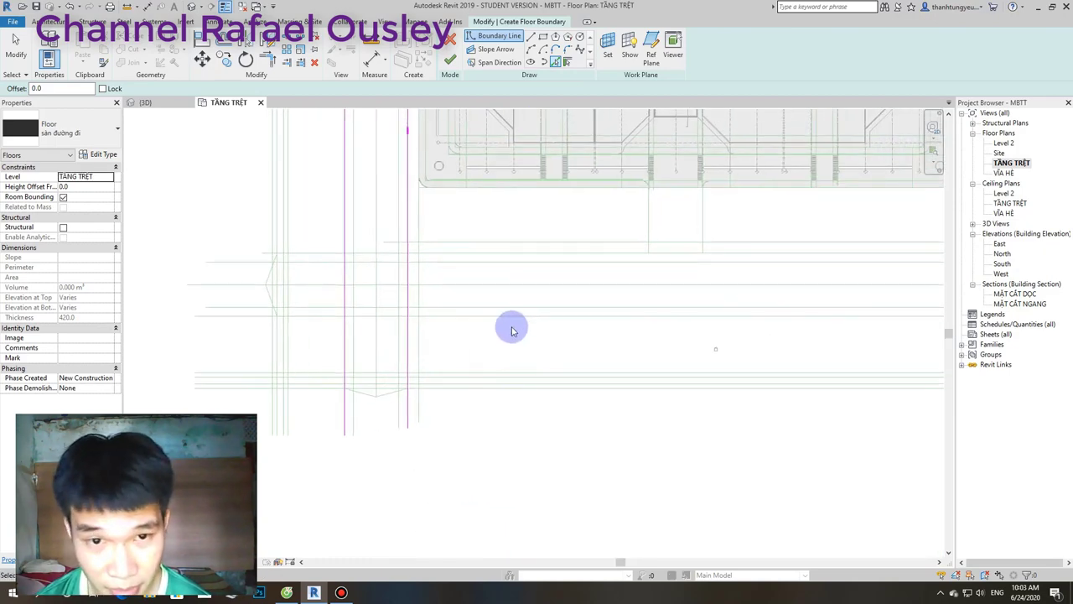
{"action": "left_click", "coordinate": [540, 255]}
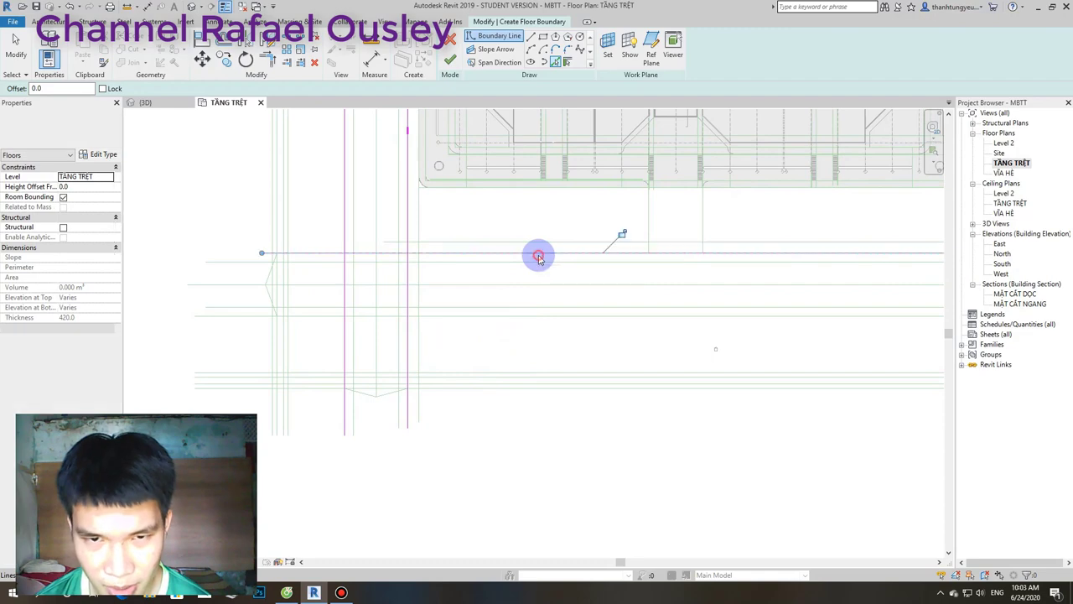
{"action": "left_click", "coordinate": [528, 315]}
Pick another vertical road edge at the intersection as boundary, then stop picking lines.
{"action": "mouse_move", "coordinate": [626, 339]}
{"action": "middle_mouse_down"}
{"action": "mouse_move", "coordinate": [491, 353]}
{"action": "mouse_move", "coordinate": [604, 328]}
{"action": "middle_mouse_up"}
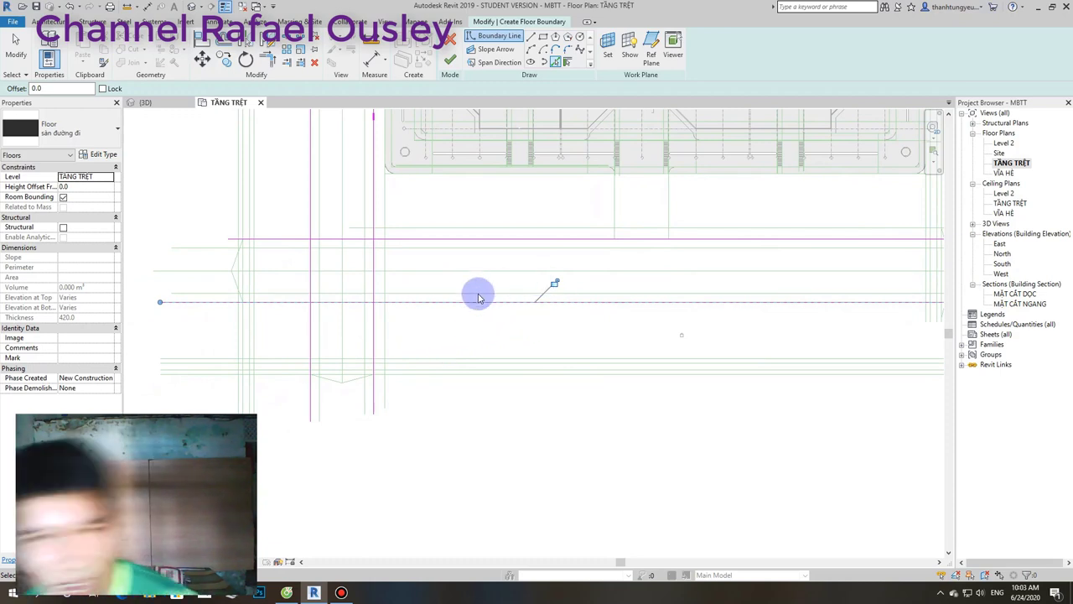
{"action": "scroll", "coordinate": [311, 364], "scroll_direction": "down", "scroll_amount": 1}
{"action": "scroll", "coordinate": [411, 359], "scroll_direction": "down", "scroll_amount": 1}
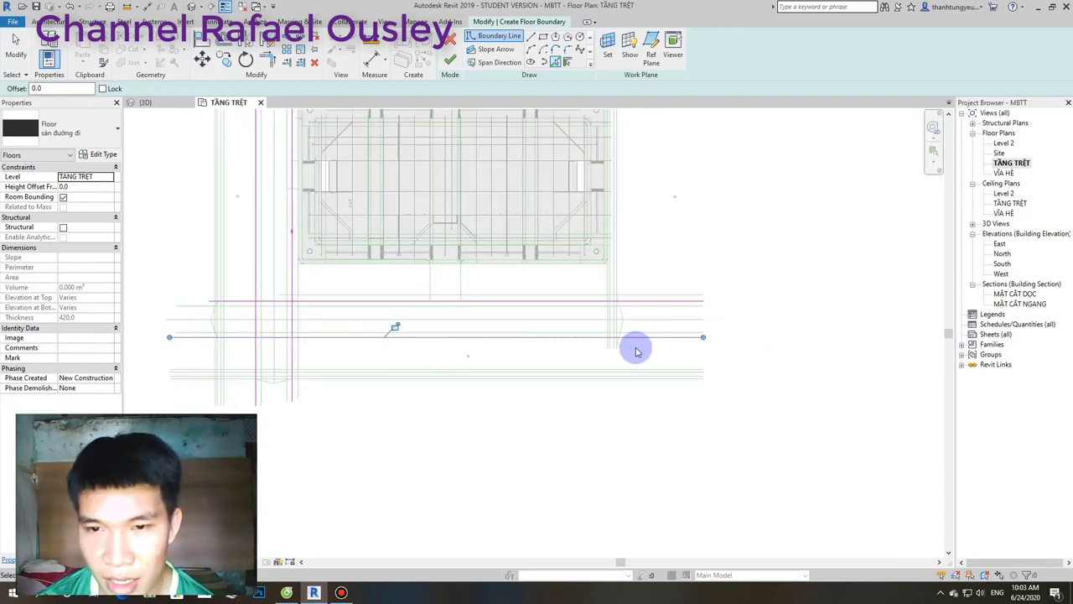
{"action": "scroll", "coordinate": [610, 344], "scroll_direction": "up", "scroll_amount": 1}
{"action": "scroll", "coordinate": [616, 322], "scroll_direction": "up", "scroll_amount": 1}
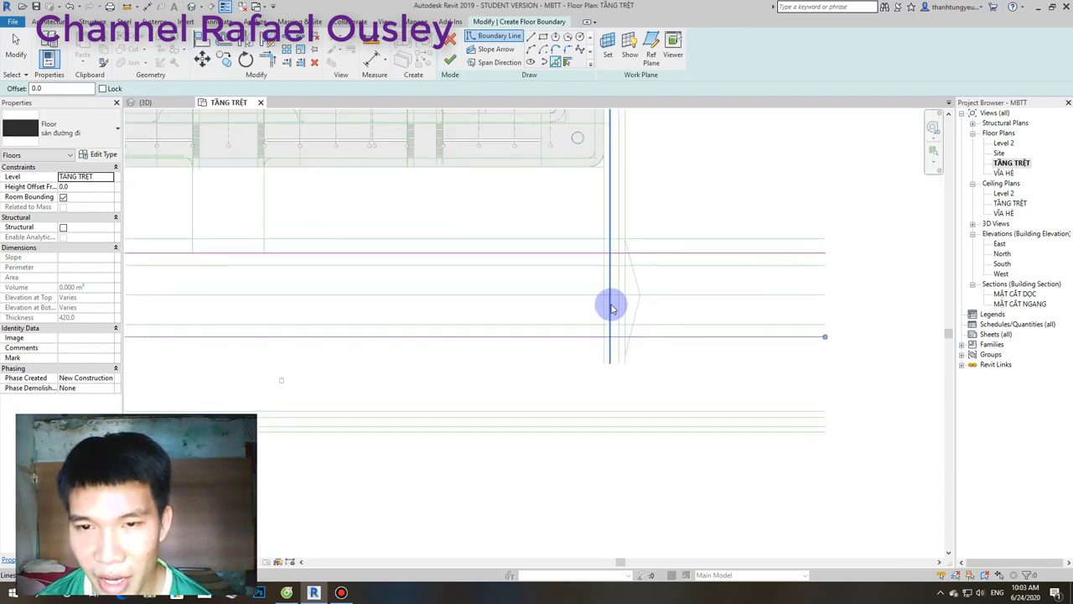
{"action": "scroll", "coordinate": [606, 307], "scroll_direction": "down", "scroll_amount": 1}
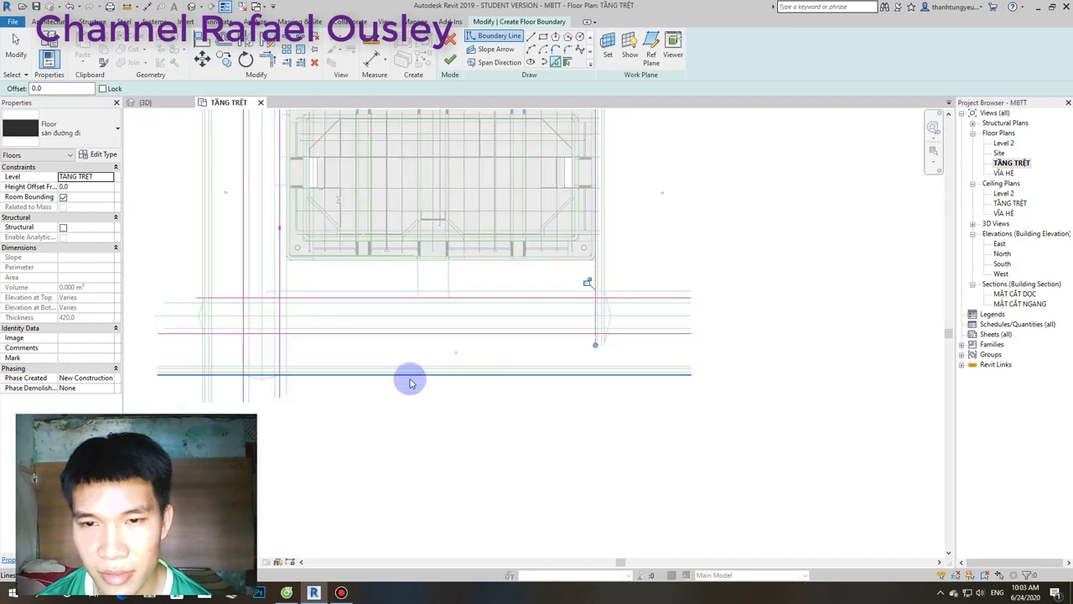
{"action": "middle_click_drag", "start_coordinate": [410, 377], "coordinate": [612, 293]}
{"action": "scroll", "coordinate": [517, 278], "scroll_direction": "up", "scroll_amount": 2}
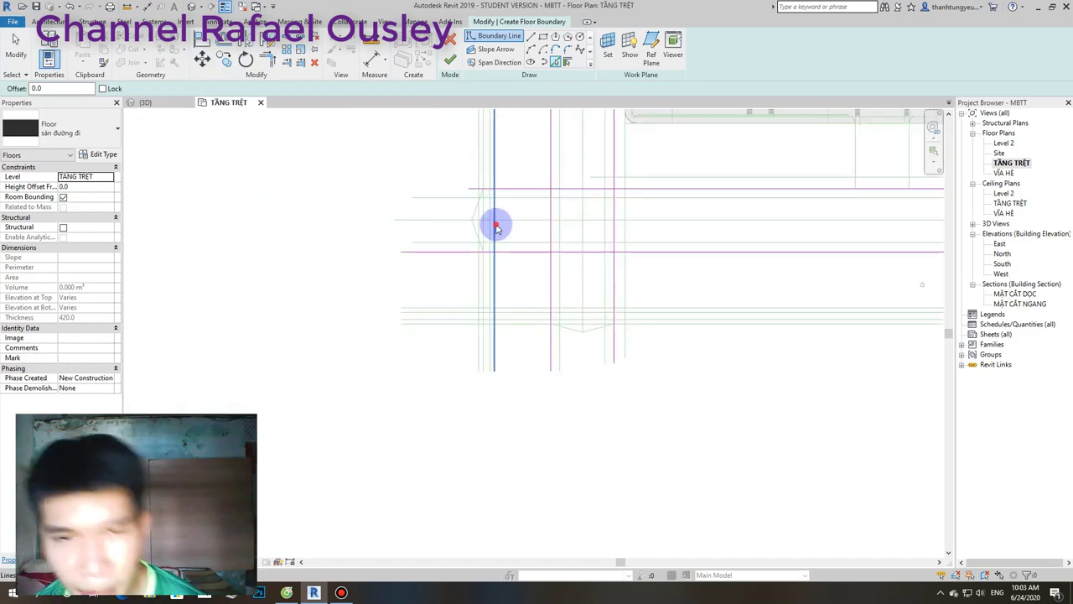
{"action": "left_click", "coordinate": [495, 226]}
{"action": "middle_click_drag", "start_coordinate": [526, 244], "coordinate": [468, 364]}
{"action": "key", "text": "Escape"}
{"action": "key", "text": "Escape"}
{"action": "scroll", "coordinate": [520, 347], "scroll_direction": "up", "scroll_amount": 1}
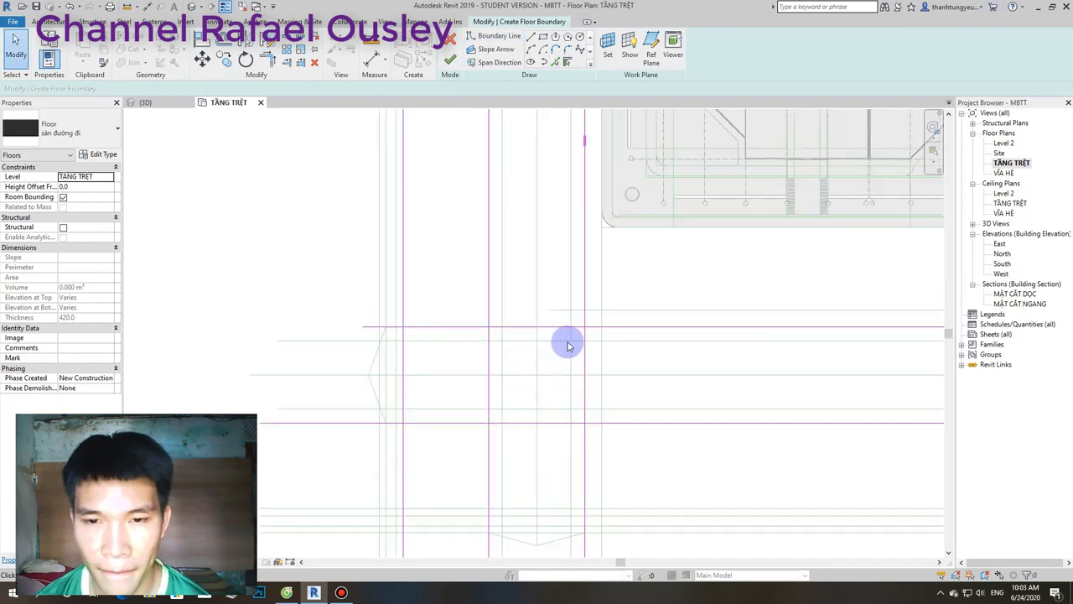
{"action": "scroll", "coordinate": [568, 341], "scroll_direction": "up", "scroll_amount": 1}
{"action": "scroll", "coordinate": [568, 344], "scroll_direction": "down", "scroll_amount": 2}
{"action": "scroll", "coordinate": [567, 344], "scroll_direction": "down", "scroll_amount": 1}
{"action": "scroll", "coordinate": [568, 344], "scroll_direction": "down", "scroll_amount": 1}
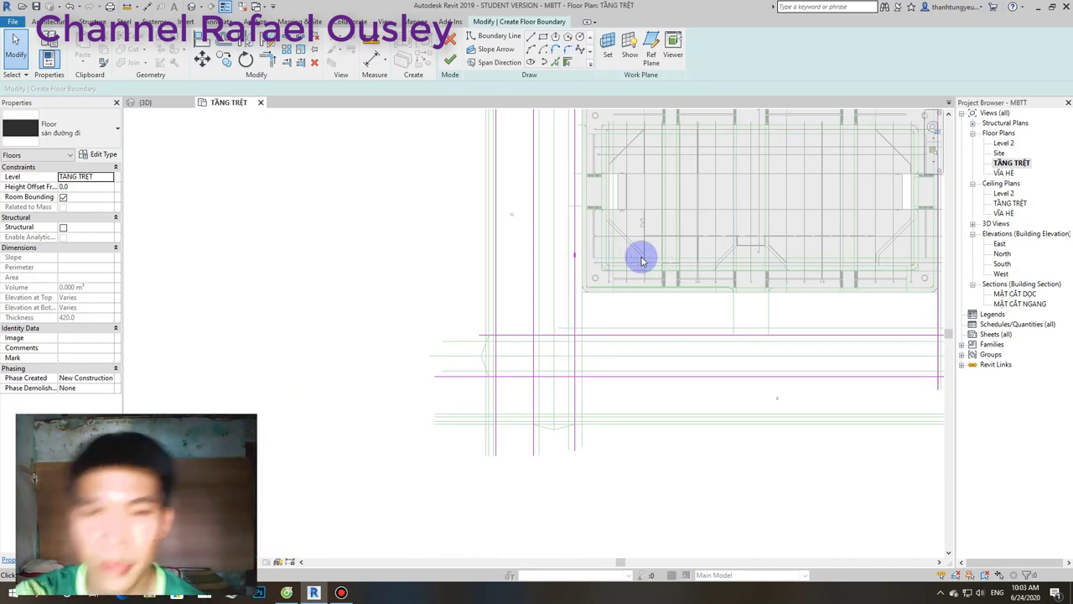
{"action": "scroll", "coordinate": [554, 346], "scroll_direction": "up", "scroll_amount": 2}
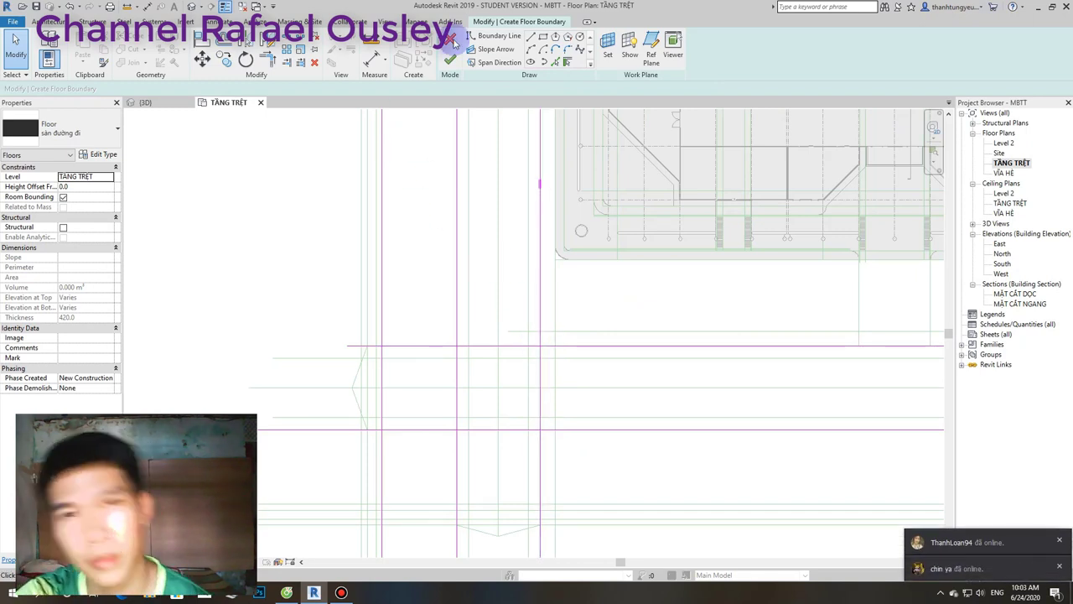
Fillet the corner between the vertical and horizontal boundary lines below the building.
{"action": "left_click", "coordinate": [567, 50]}
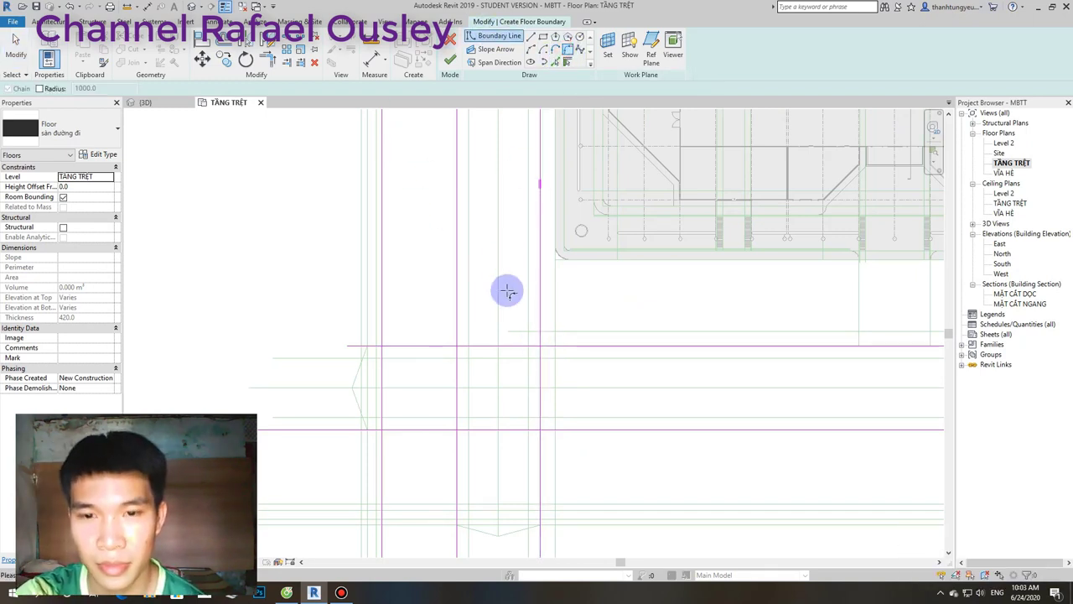
{"action": "left_click", "coordinate": [541, 334]}
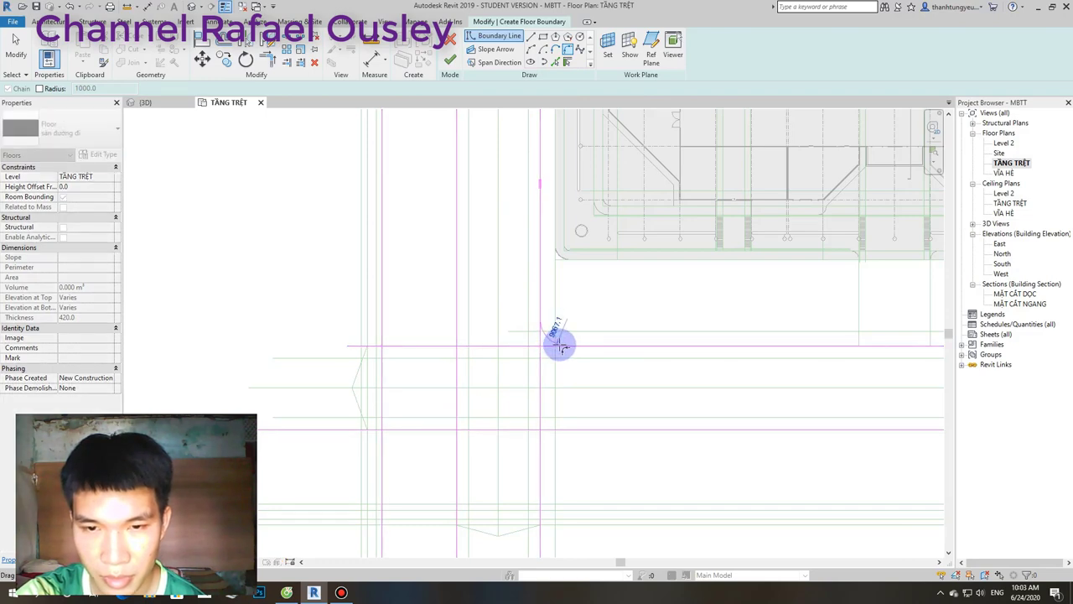
{"action": "left_click", "coordinate": [561, 344]}
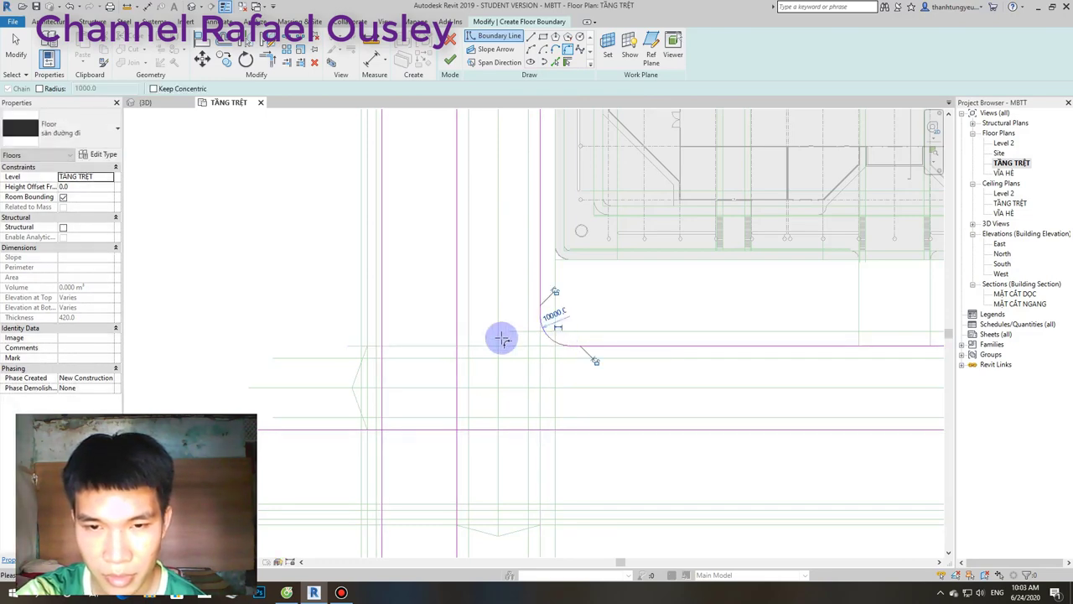
{"action": "scroll", "coordinate": [459, 333], "scroll_direction": "down", "scroll_amount": 3}
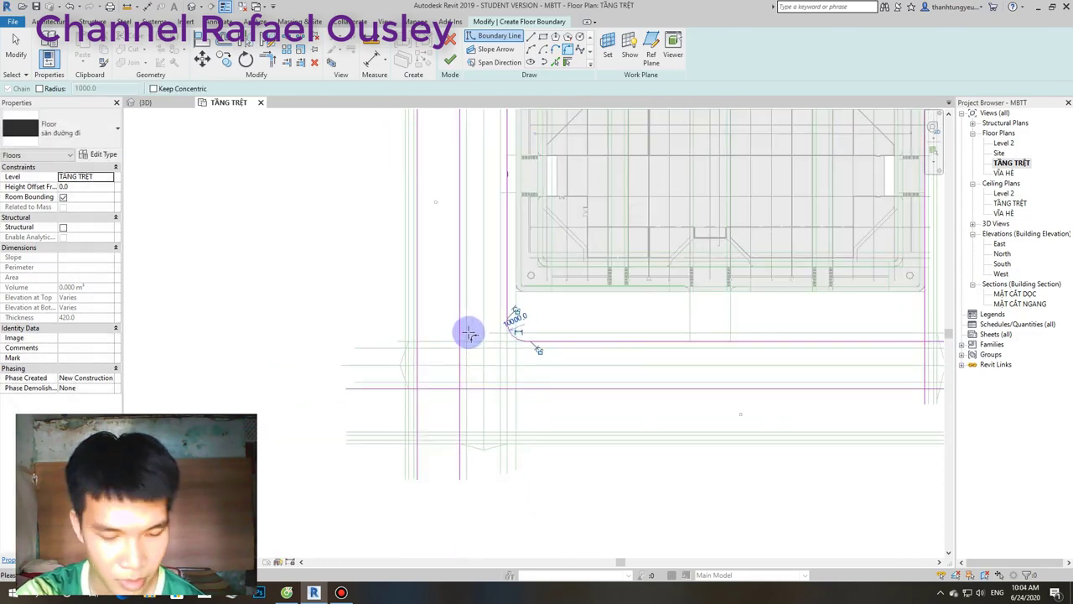
{"action": "scroll", "coordinate": [476, 330], "scroll_direction": "down", "scroll_amount": 1}
{"action": "key", "text": "Escape"}
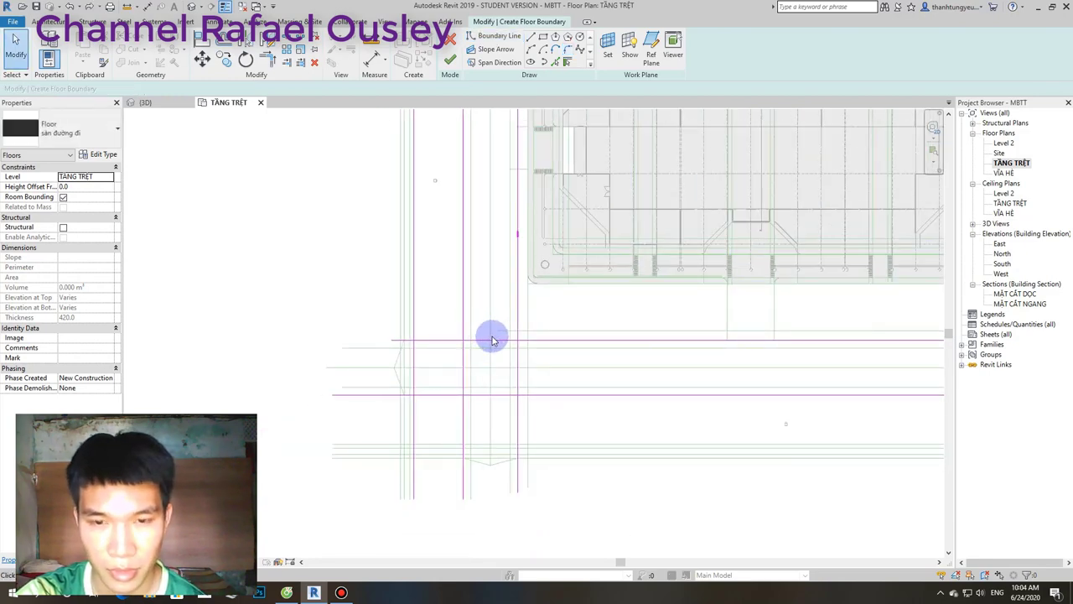
Split the horizontal boundary line, then trim the vertical edge into a corner with it.
{"action": "key", "text": "s"}
{"action": "key", "text": "l"}
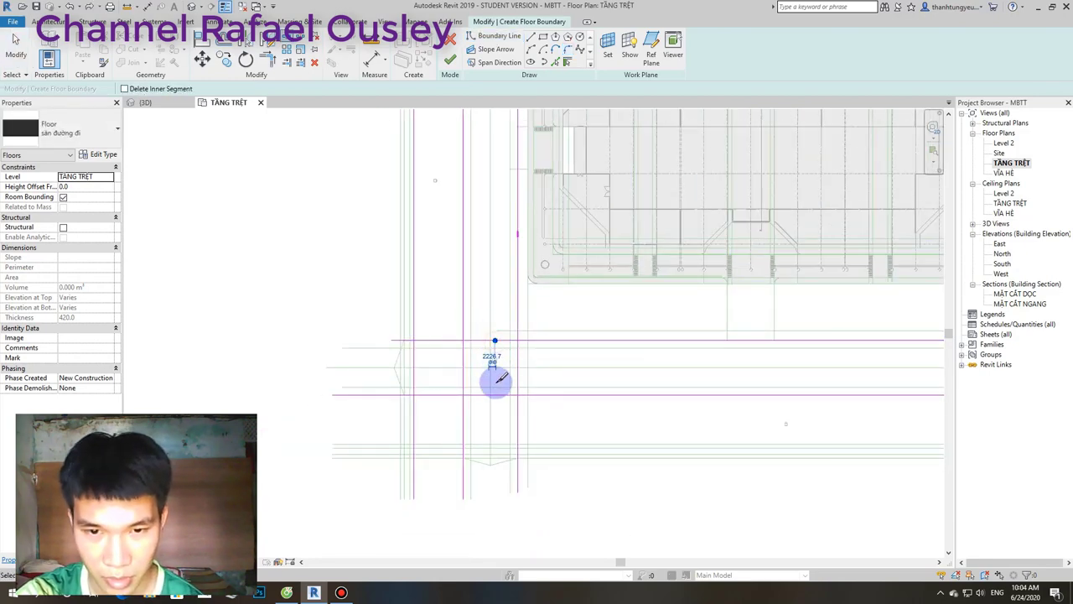
{"action": "left_click", "coordinate": [493, 395]}
{"action": "scroll", "coordinate": [549, 413], "scroll_direction": "up", "scroll_amount": 3}
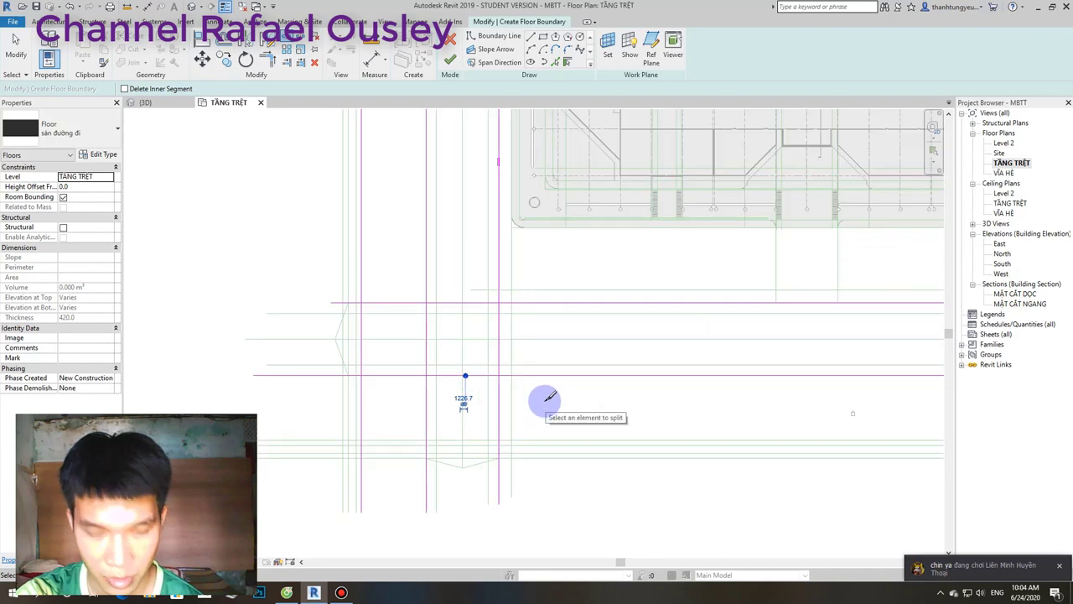
{"action": "key", "text": "t"}
{"action": "key", "text": "r"}
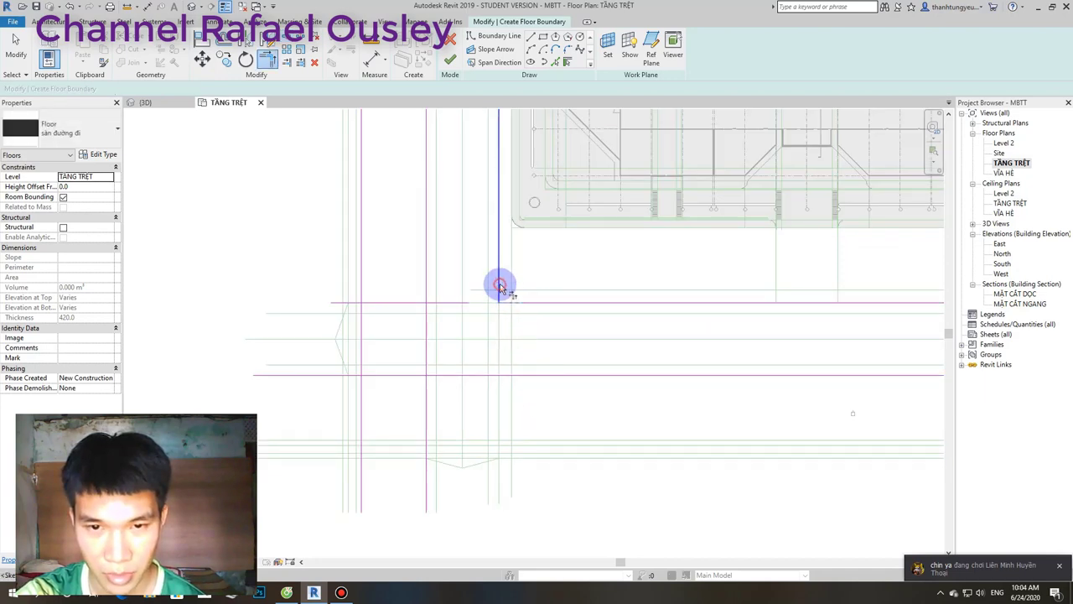
{"action": "left_click", "coordinate": [501, 287]}
{"action": "left_click", "coordinate": [506, 330]}
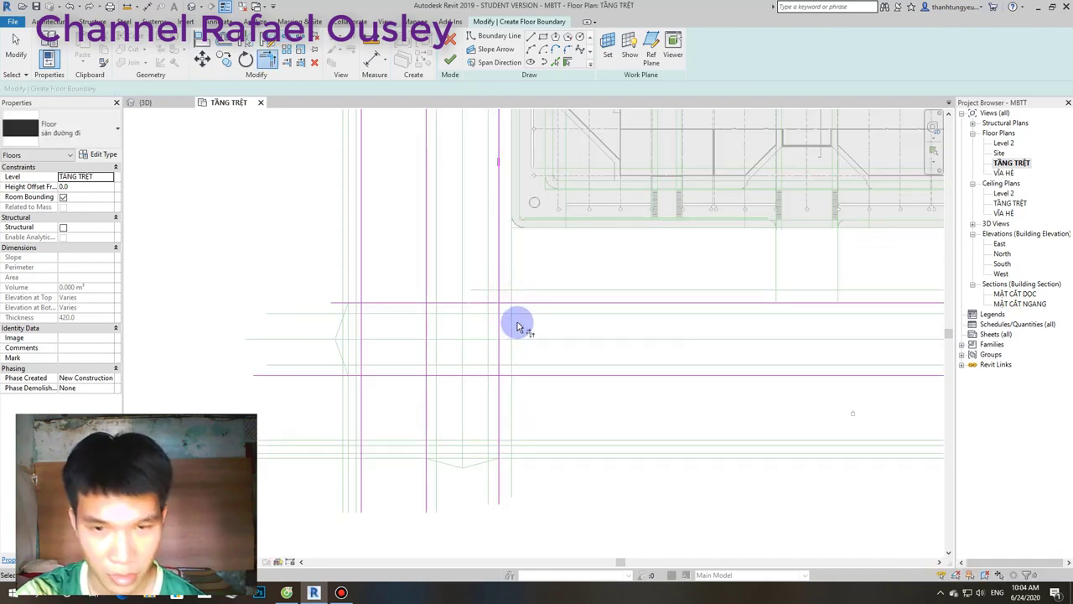
{"action": "left_click", "coordinate": [514, 303]}
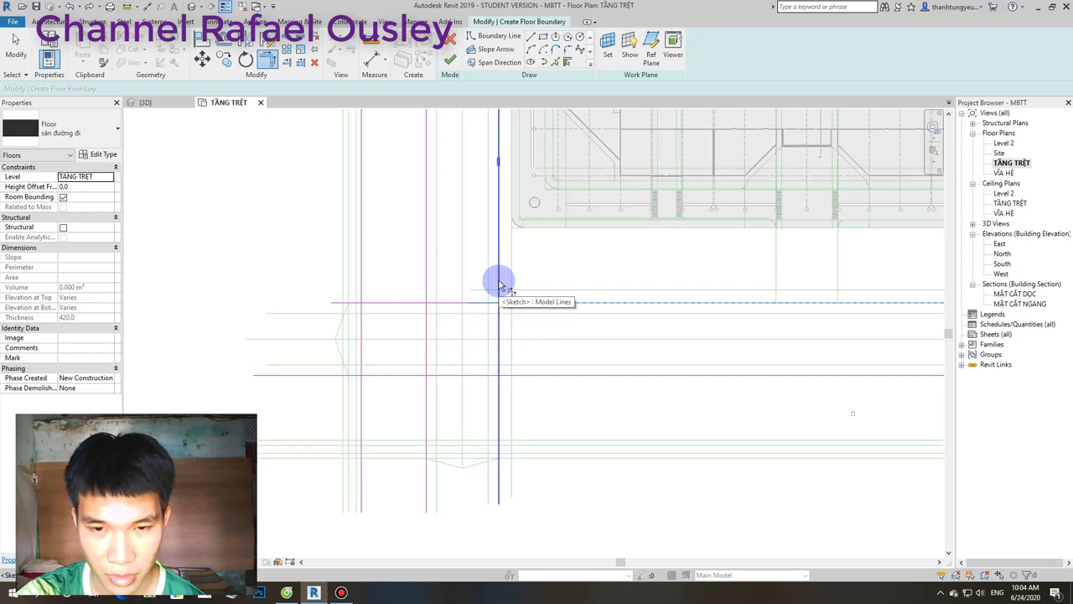
{"action": "left_click", "coordinate": [505, 292]}
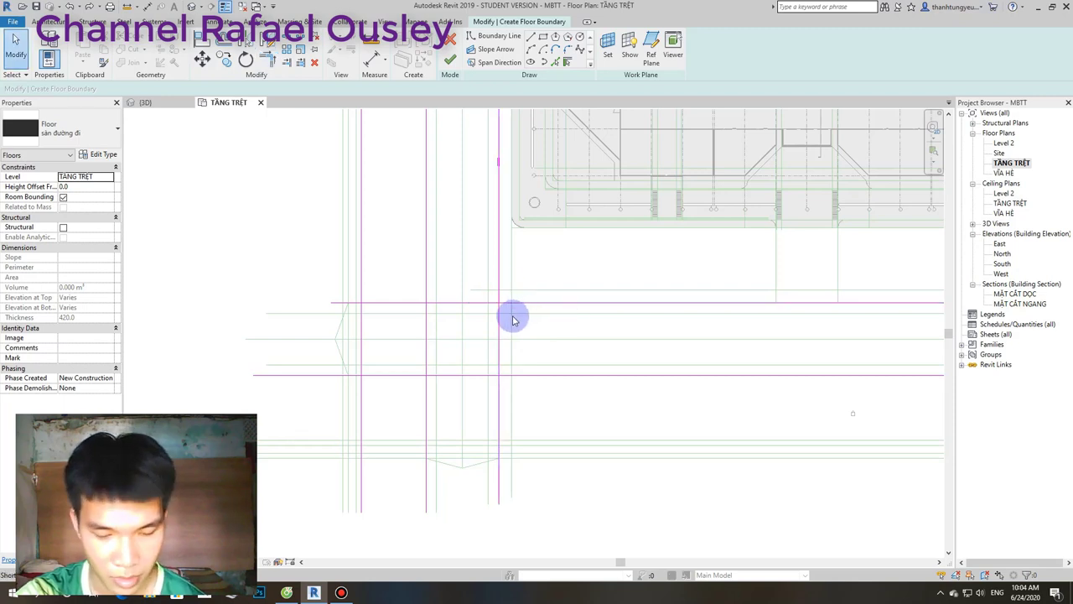
Split the horizontal line at the crossing and trim it into a corner with the vertical.
{"action": "key", "text": "s"}
{"action": "key", "text": "l"}
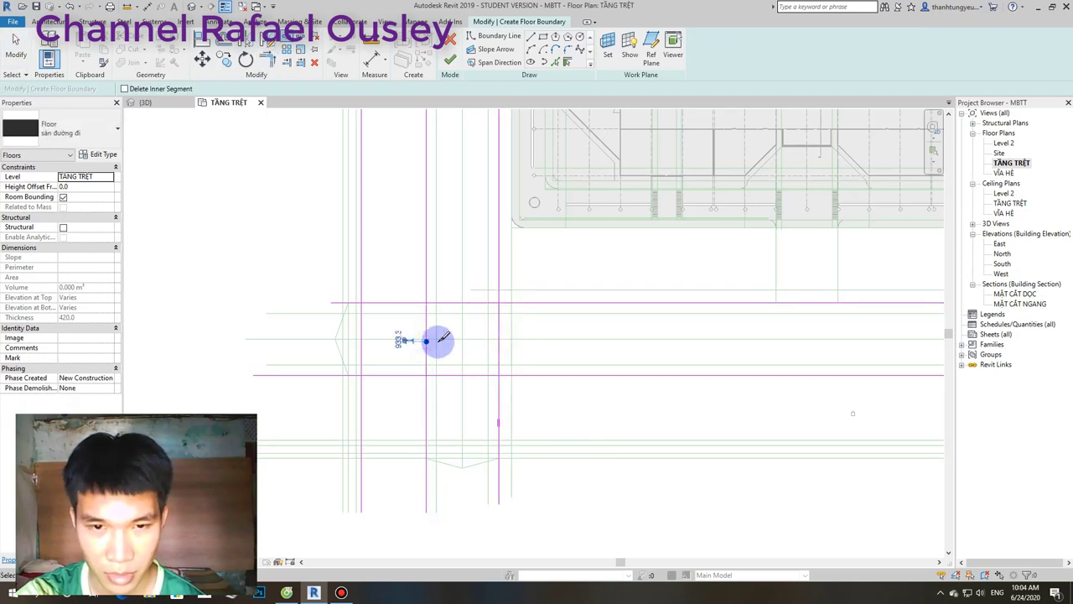
{"action": "scroll", "coordinate": [438, 344], "scroll_direction": "down", "scroll_amount": 2}
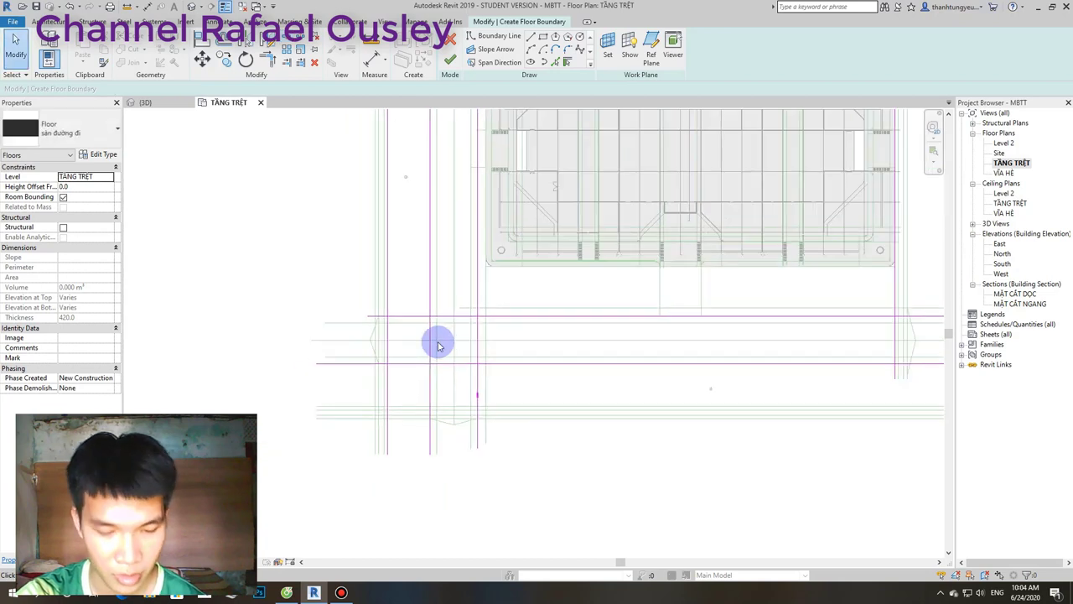
{"action": "left_click", "coordinate": [494, 321]}
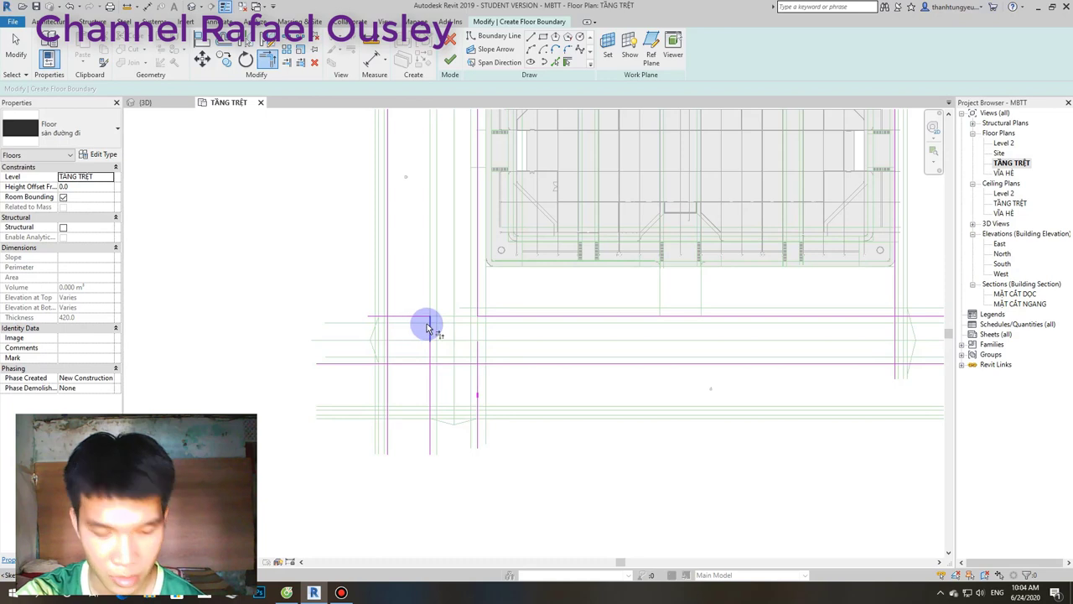
{"action": "left_click", "coordinate": [423, 318]}
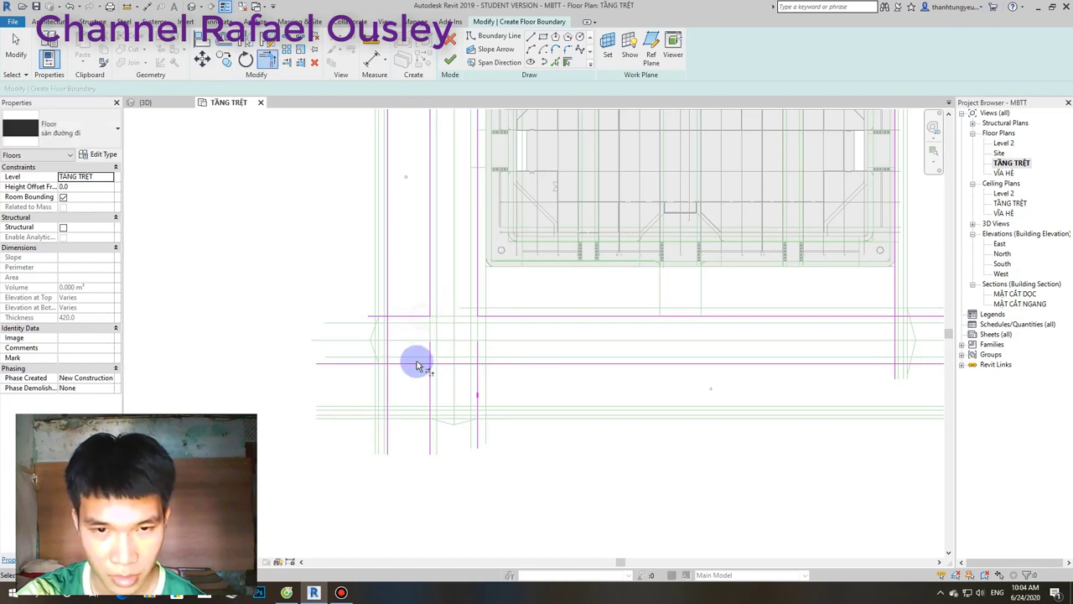
{"action": "left_click", "coordinate": [429, 380]}
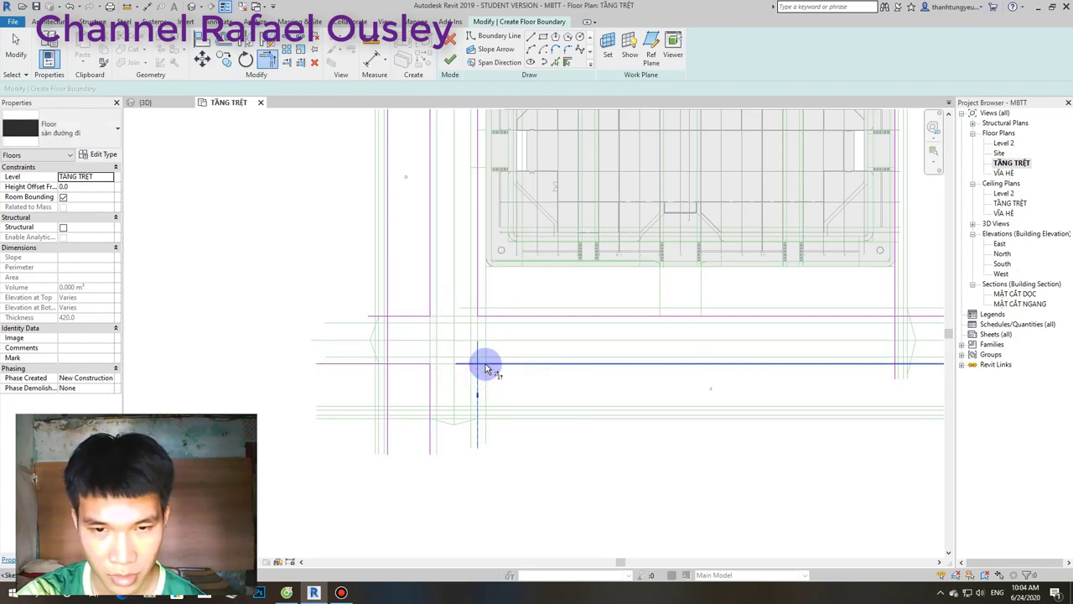
Trim the vertical and horizontal lines into closed upper and lower corners.
{"action": "scroll", "coordinate": [486, 373], "scroll_direction": "down", "scroll_amount": 2}
{"action": "scroll", "coordinate": [609, 343], "scroll_direction": "up", "scroll_amount": 1}
{"action": "scroll", "coordinate": [525, 314], "scroll_direction": "up", "scroll_amount": 2}
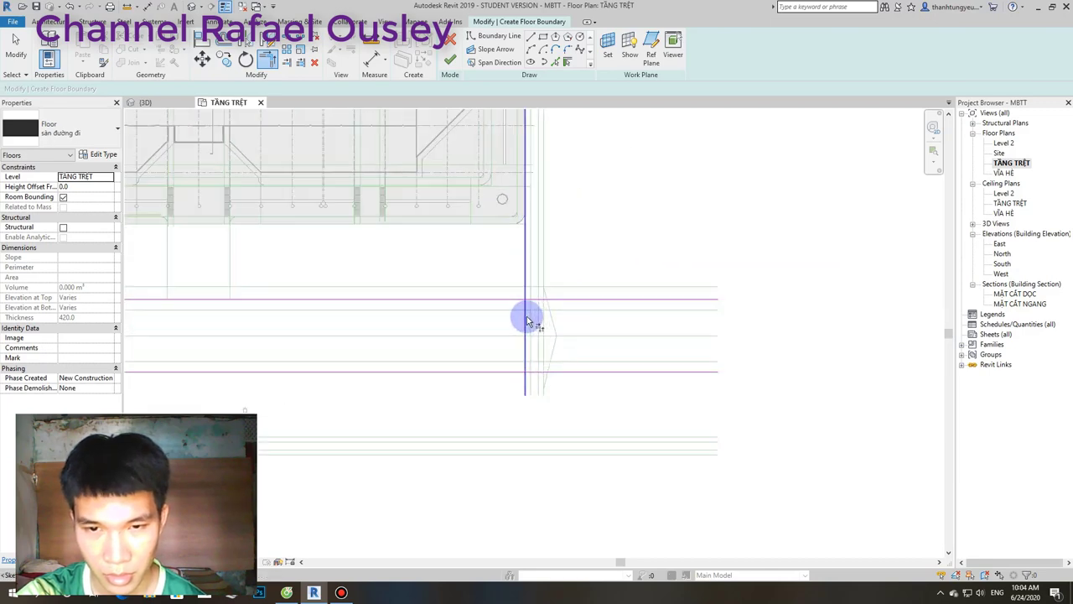
{"action": "scroll", "coordinate": [526, 316], "scroll_direction": "up", "scroll_amount": 1}
{"action": "left_click", "coordinate": [523, 312]}
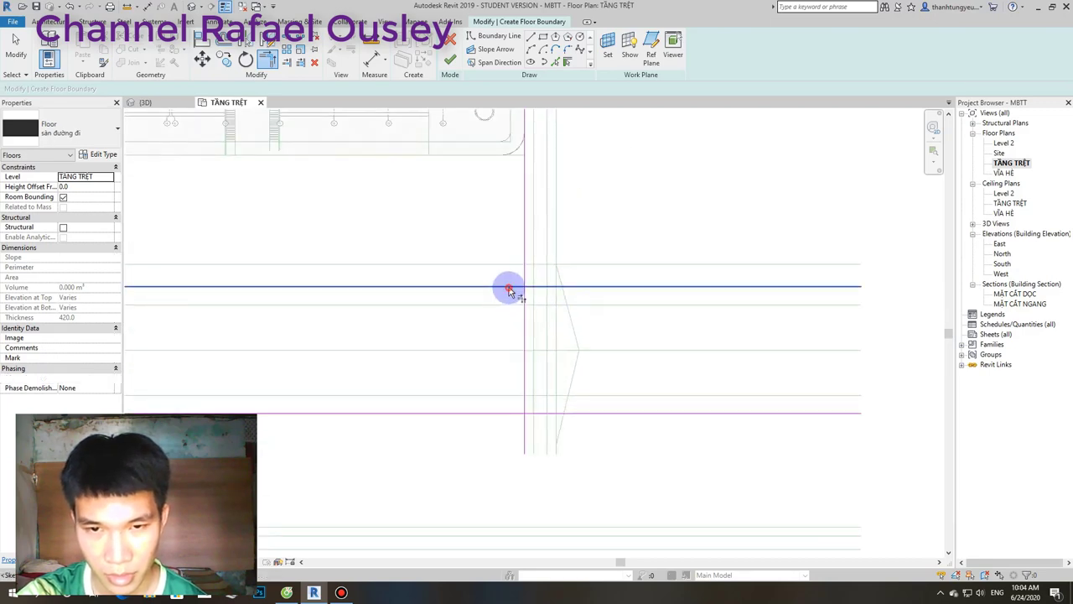
{"action": "left_click", "coordinate": [526, 303]}
{"action": "left_click", "coordinate": [523, 386]}
{"action": "left_click", "coordinate": [511, 415]}
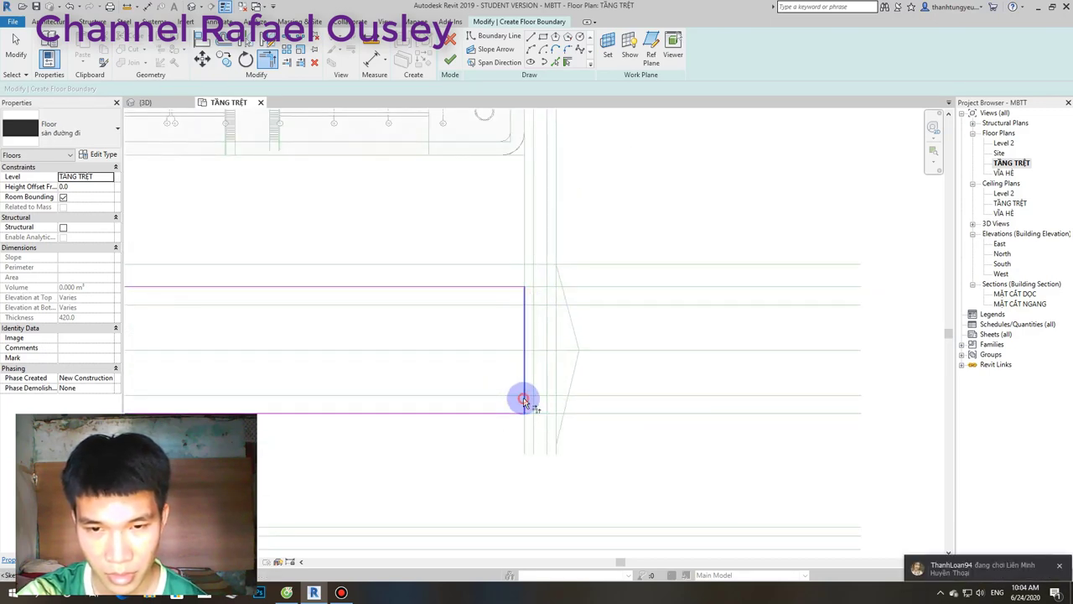
Trim the remaining horizontal lines back to the vertical edges and exit the trim command.
{"action": "scroll", "coordinate": [522, 400], "scroll_direction": "down", "scroll_amount": 3}
{"action": "scroll", "coordinate": [624, 376], "scroll_direction": "down", "scroll_amount": 2}
{"action": "scroll", "coordinate": [517, 285], "scroll_direction": "down", "scroll_amount": 2}
{"action": "scroll", "coordinate": [551, 349], "scroll_direction": "up", "scroll_amount": 2}
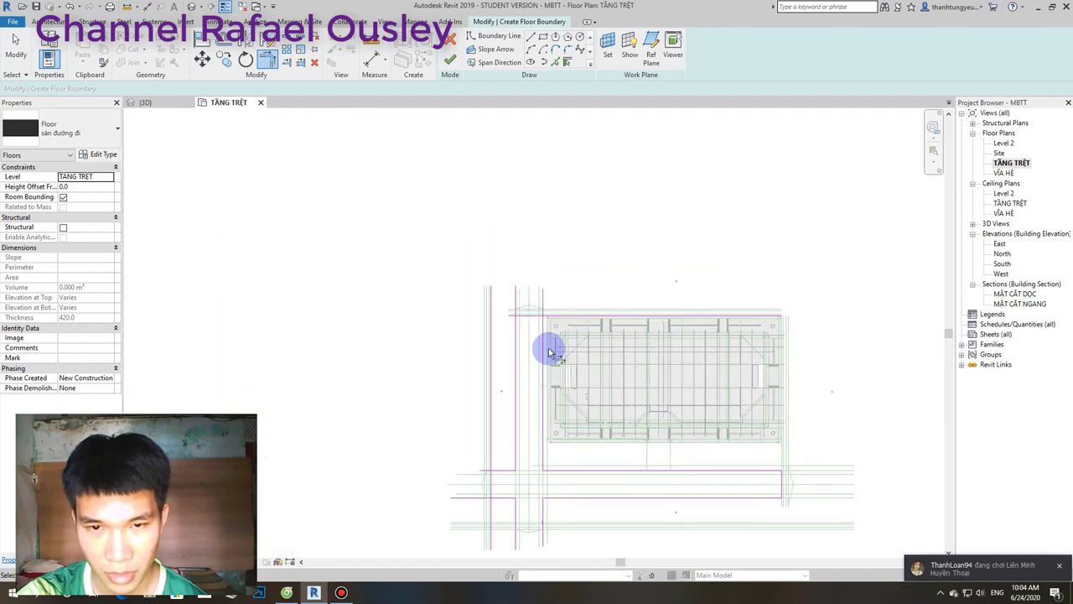
{"action": "scroll", "coordinate": [542, 322], "scroll_direction": "up", "scroll_amount": 2}
{"action": "left_click", "coordinate": [549, 311]}
{"action": "left_click", "coordinate": [536, 282]}
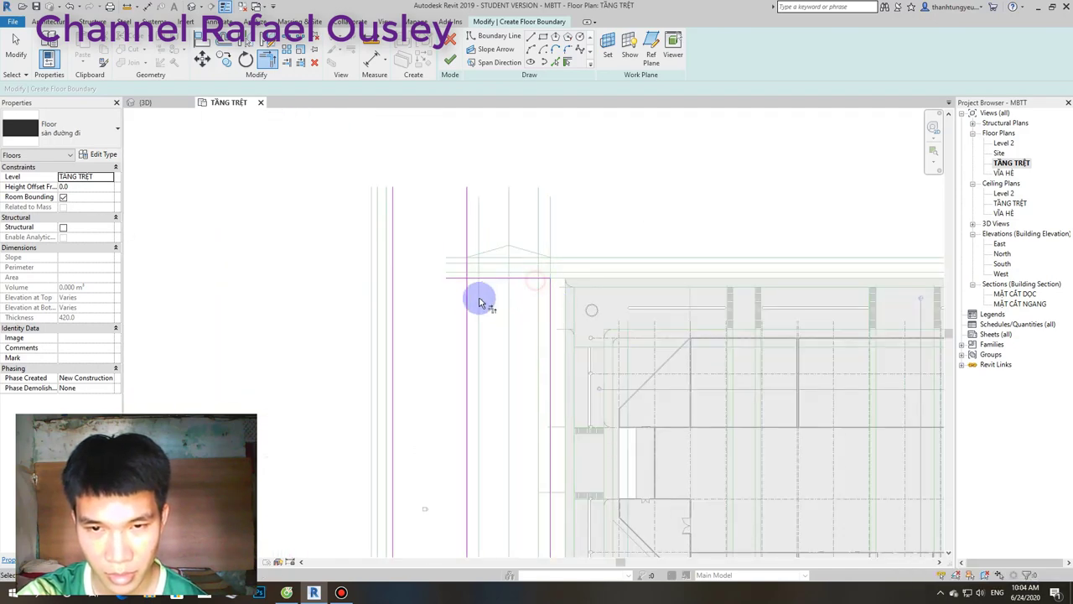
{"action": "left_click", "coordinate": [467, 304]}
{"action": "scroll", "coordinate": [496, 292], "scroll_direction": "down", "scroll_amount": 2}
{"action": "scroll", "coordinate": [508, 187], "scroll_direction": "down", "scroll_amount": 2}
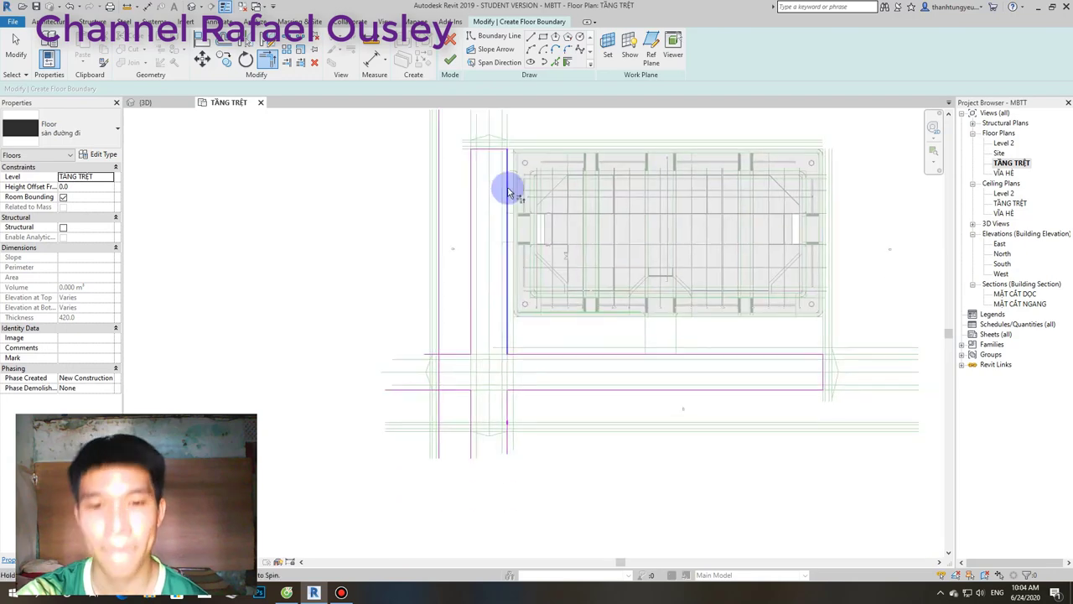
{"action": "scroll", "coordinate": [492, 333], "scroll_direction": "up", "scroll_amount": 2}
{"action": "scroll", "coordinate": [492, 232], "scroll_direction": "up", "scroll_amount": 1}
{"action": "key", "text": "Escape"}
{"action": "key", "text": "Escape"}
{"action": "scroll", "coordinate": [482, 260], "scroll_direction": "up", "scroll_amount": 2}
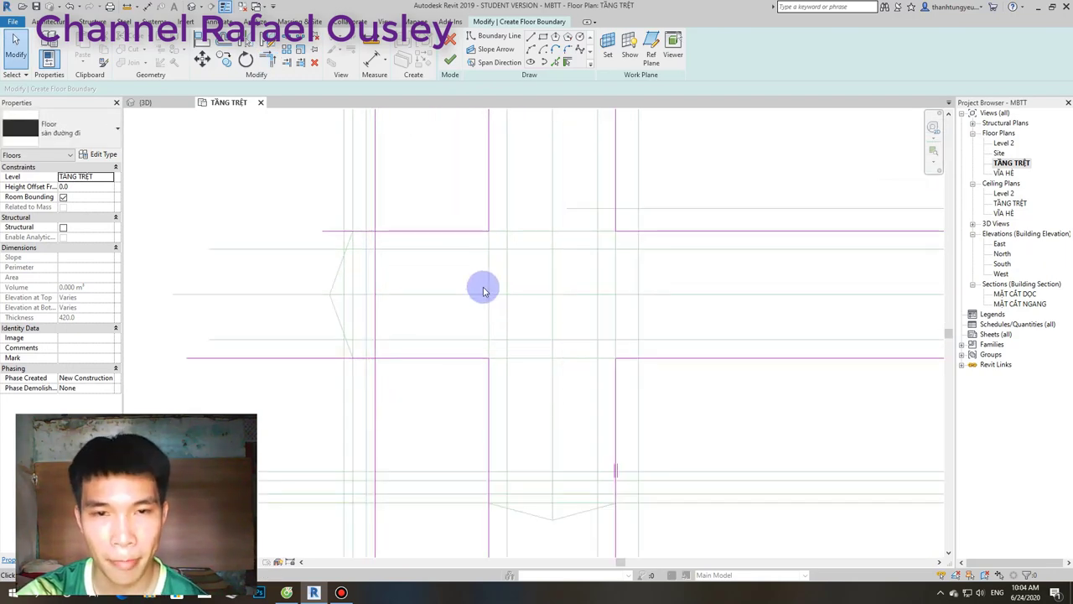
{"action": "scroll", "coordinate": [436, 294], "scroll_direction": "up", "scroll_amount": 2}
{"action": "scroll", "coordinate": [383, 296], "scroll_direction": "down", "scroll_amount": 2}
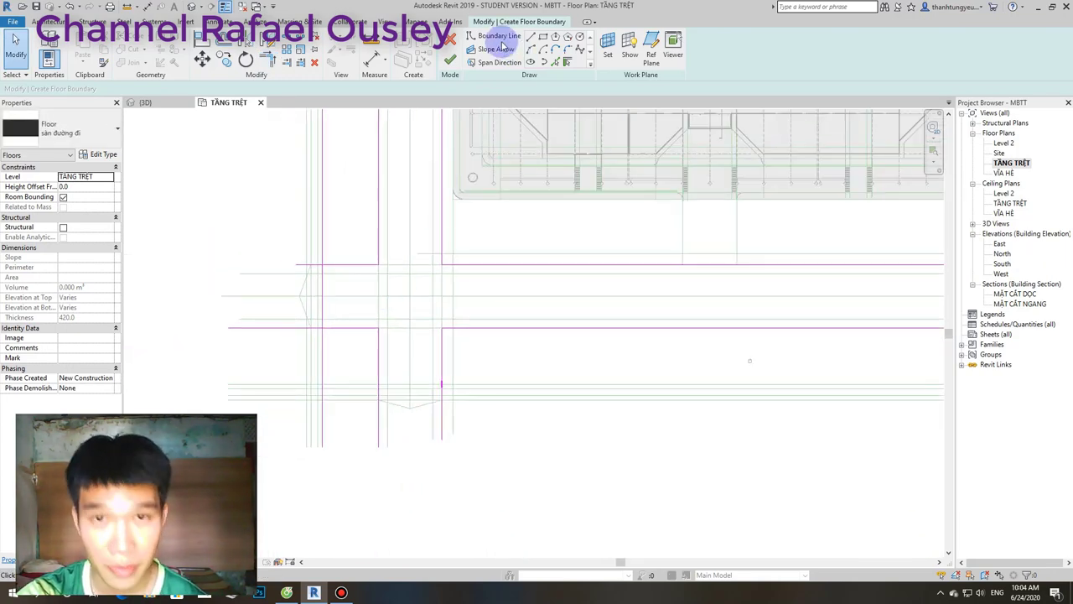
Round the first intersection corner with a fillet arc, cancelling an unfinished second attempt.
{"action": "left_click", "coordinate": [568, 48]}
{"action": "scroll", "coordinate": [474, 300], "scroll_direction": "up", "scroll_amount": 2}
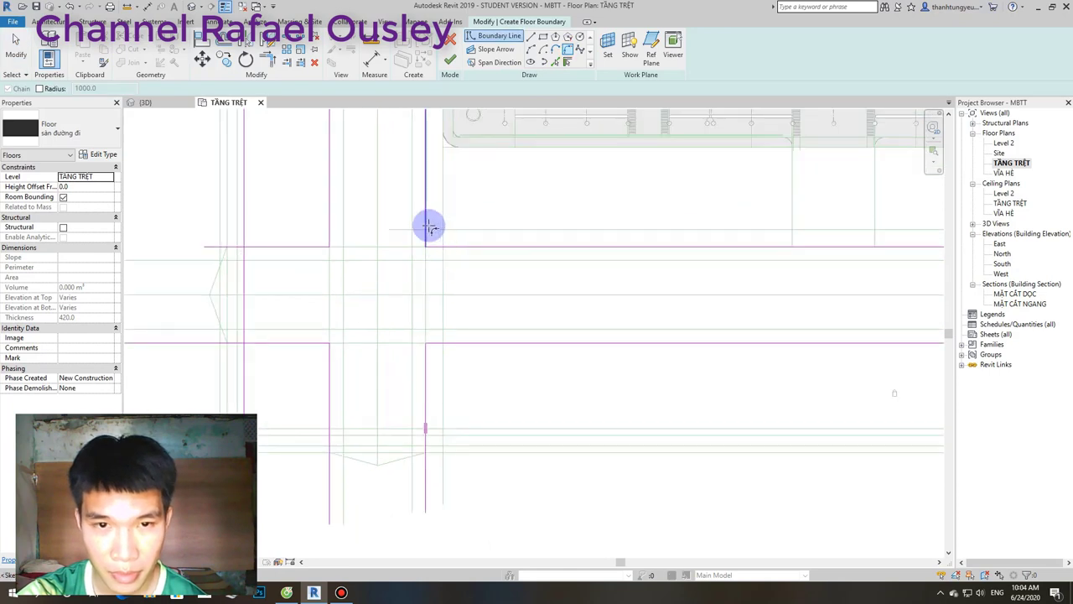
{"action": "left_click", "coordinate": [448, 244]}
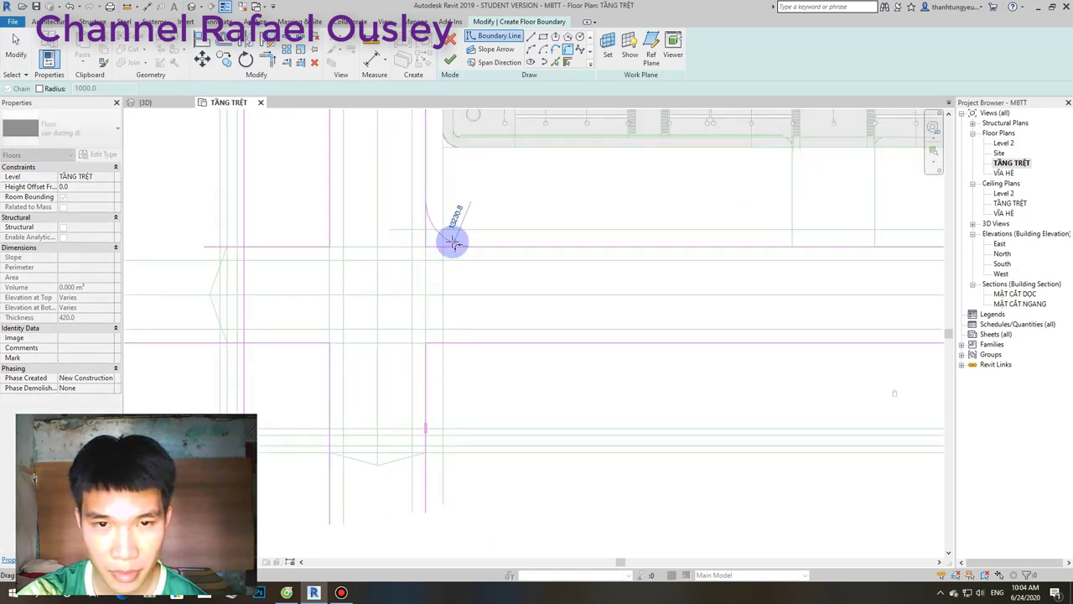
{"action": "left_click", "coordinate": [453, 241]}
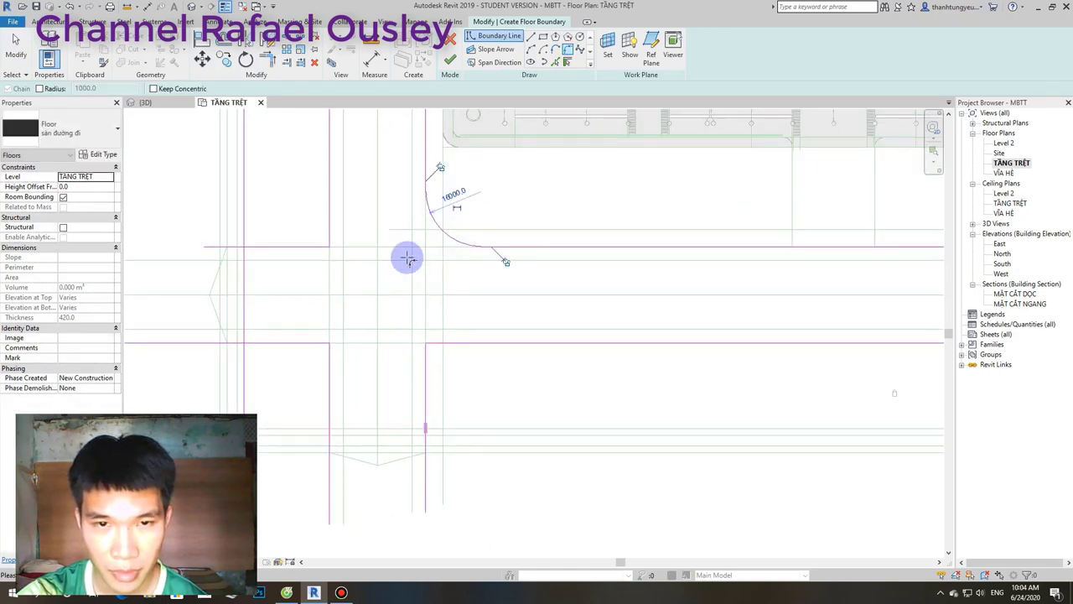
{"action": "scroll", "coordinate": [377, 275], "scroll_direction": "down", "scroll_amount": 1}
{"action": "middle_click_drag", "start_coordinate": [377, 276], "coordinate": [453, 267]}
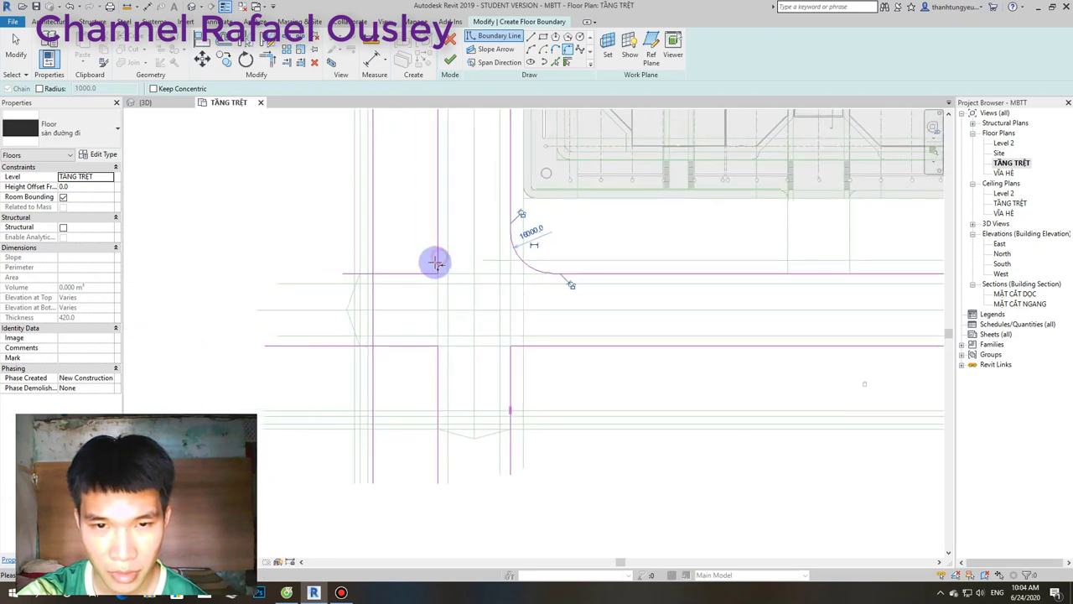
{"action": "left_click", "coordinate": [435, 263]}
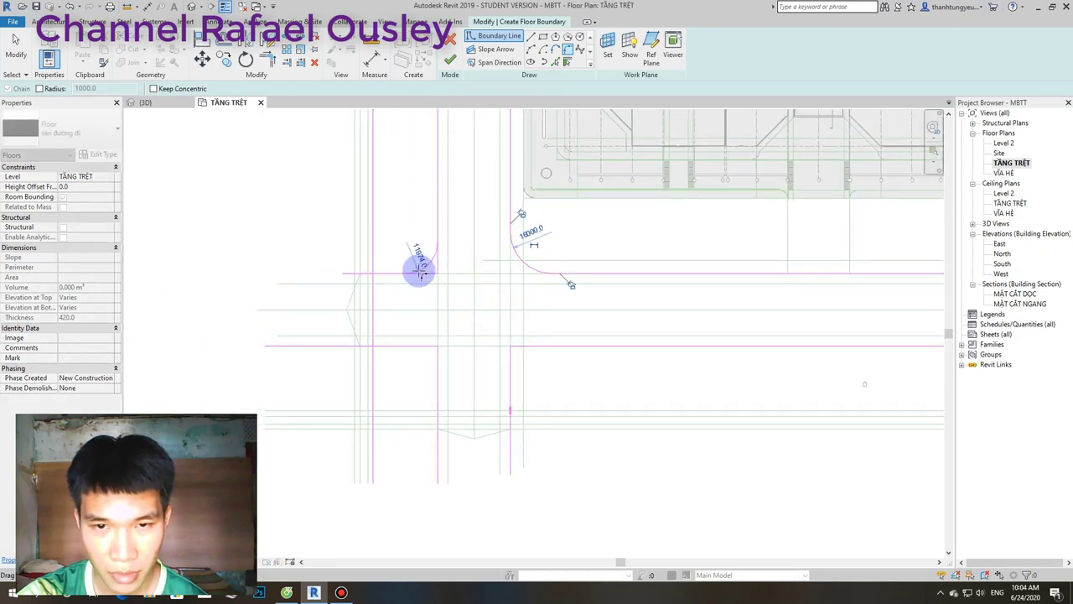
{"action": "scroll", "coordinate": [421, 273], "scroll_direction": "up", "scroll_amount": 2}
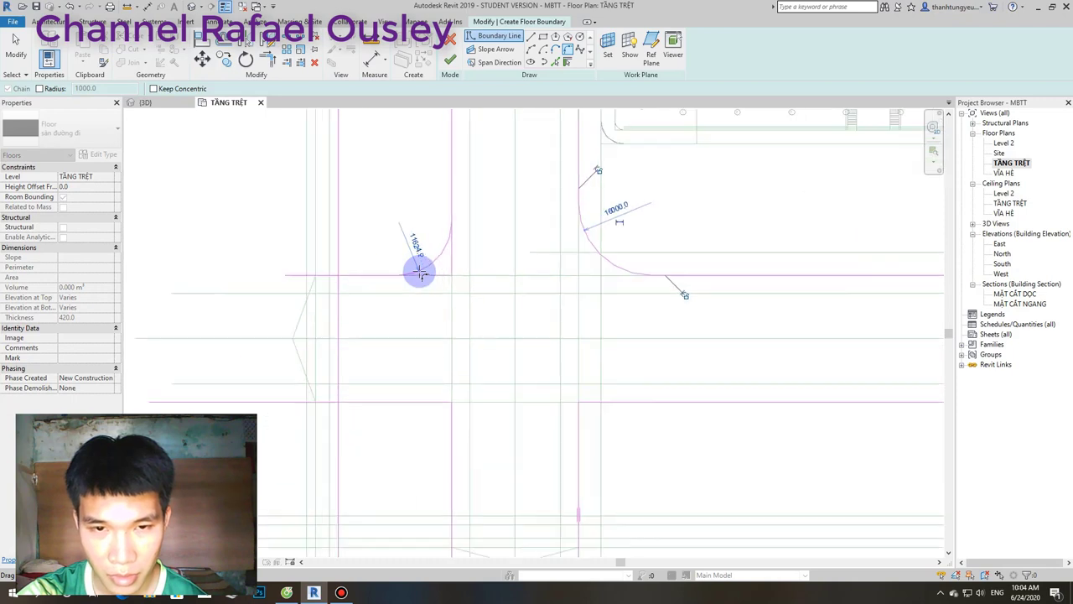
{"action": "scroll", "coordinate": [421, 273], "scroll_direction": "down", "scroll_amount": 2}
{"action": "key", "text": "Escape"}
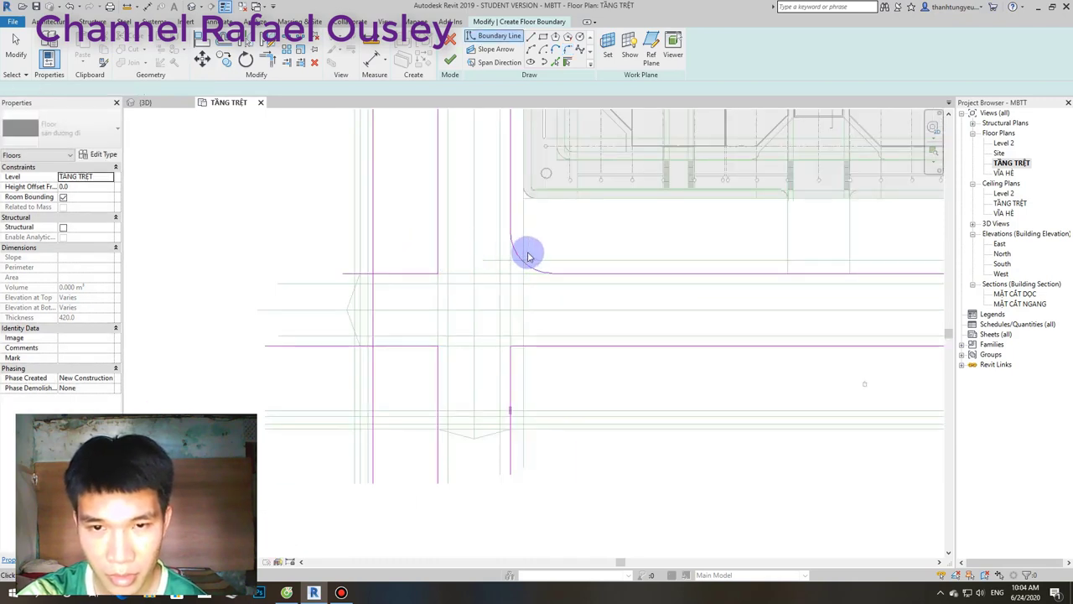
{"action": "key", "text": "Escape"}
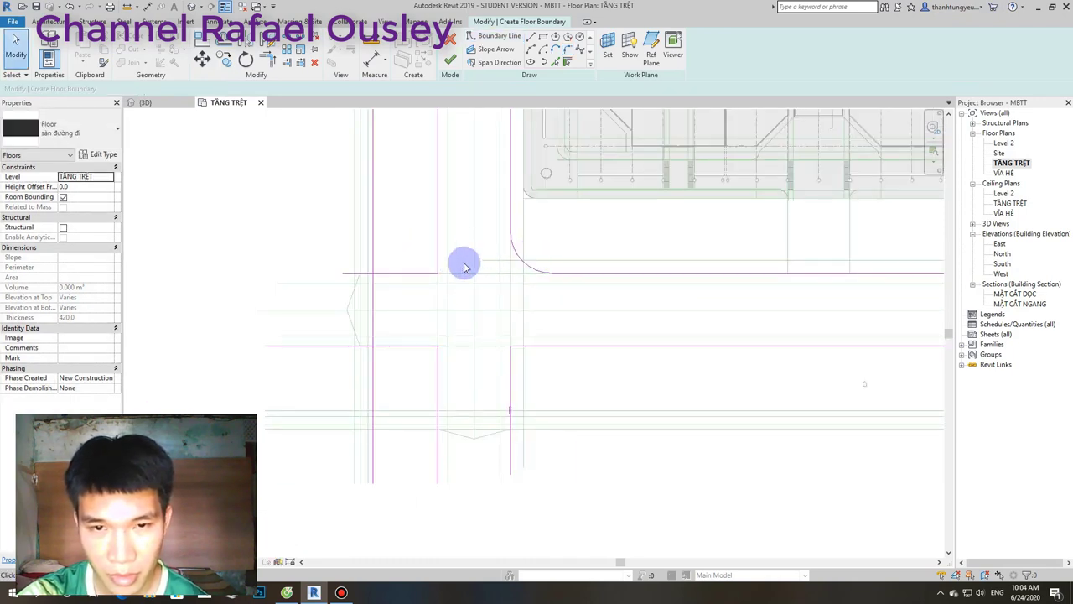
Fillet the upper-left intersection corner between its vertical and horizontal lines.
{"action": "left_click", "coordinate": [568, 52]}
{"action": "scroll", "coordinate": [447, 232], "scroll_direction": "up", "scroll_amount": 2}
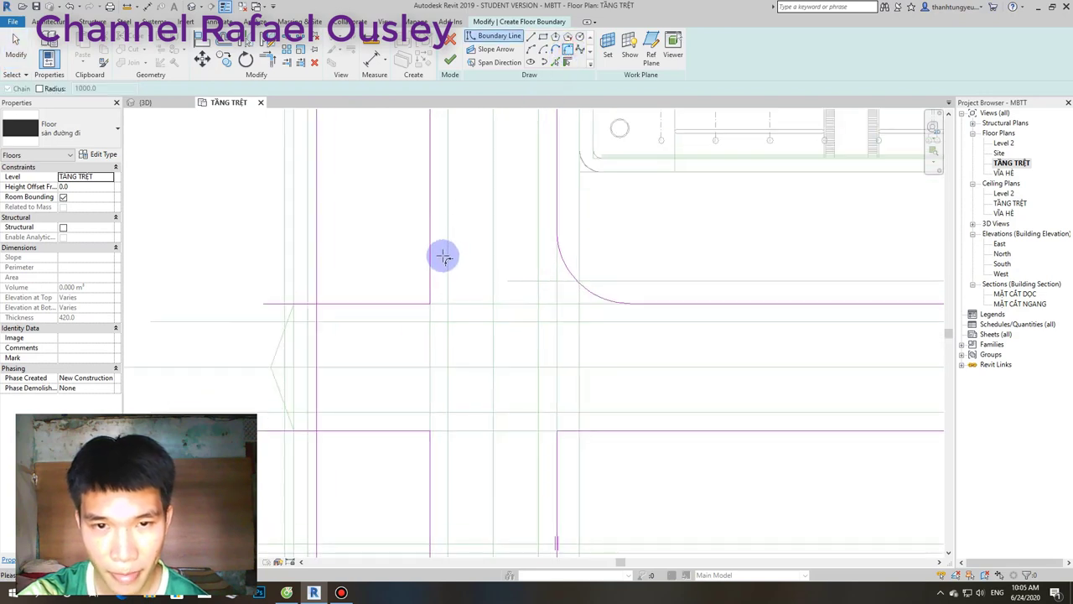
{"action": "left_click", "coordinate": [432, 264]}
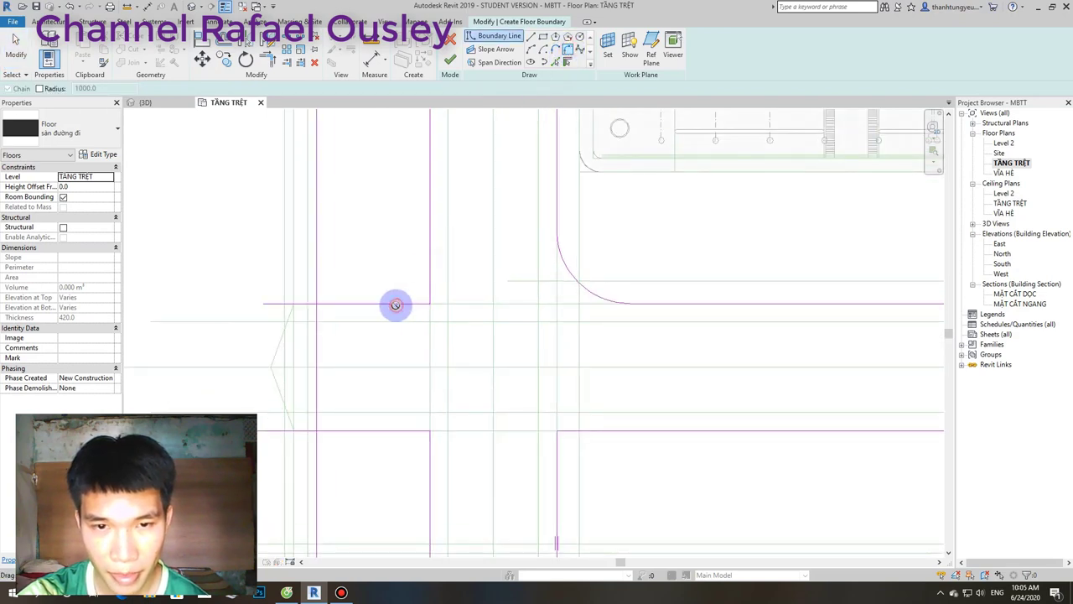
{"action": "left_click", "coordinate": [396, 304]}
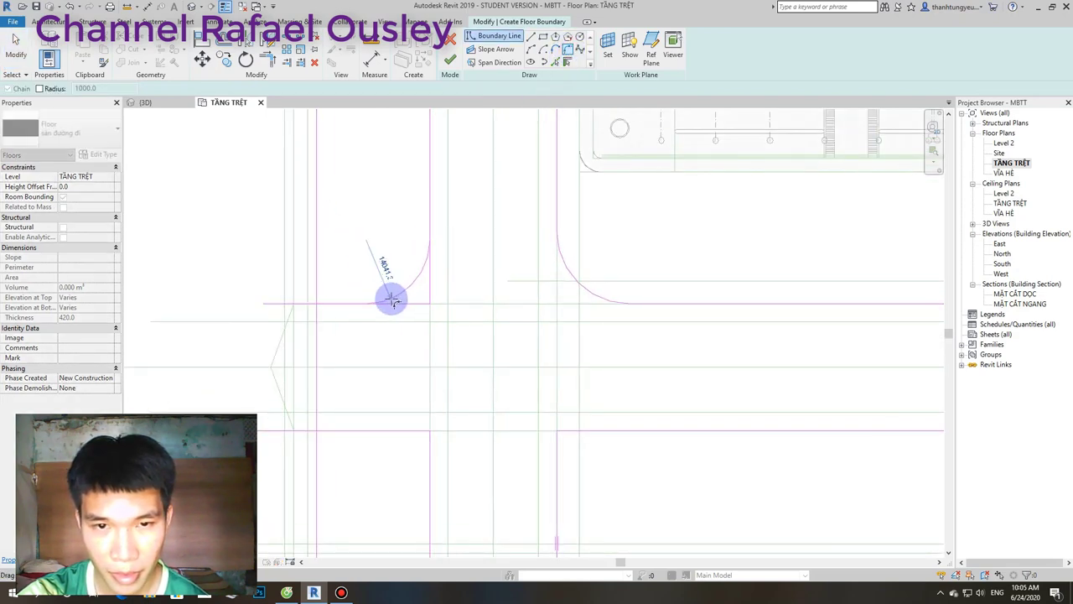
{"action": "left_click", "coordinate": [391, 300]}
{"action": "scroll", "coordinate": [491, 348], "scroll_direction": "down", "scroll_amount": 1}
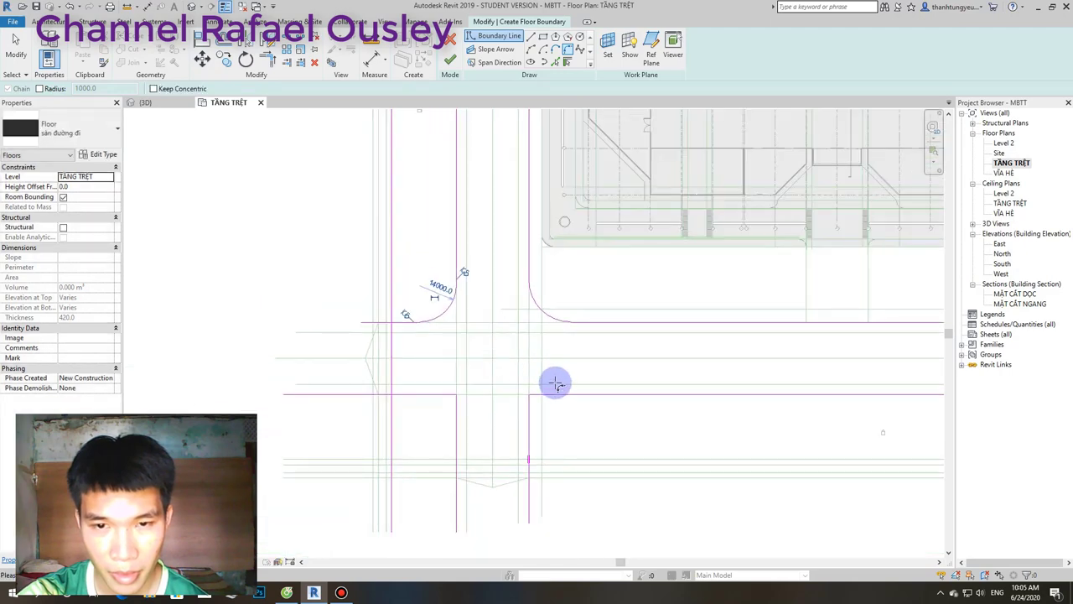
Round the lower-right and final intersection corners with fillet arcs.
{"action": "middle_click_drag", "start_coordinate": [554, 383], "coordinate": [524, 246]}
{"action": "left_click", "coordinate": [491, 318]}
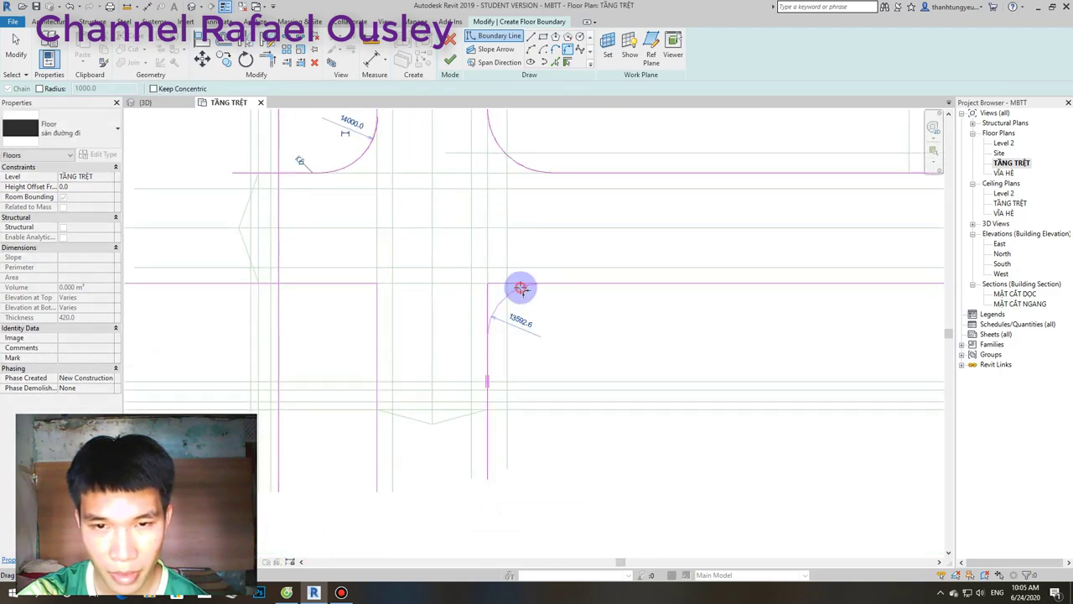
{"action": "left_click", "coordinate": [525, 290]}
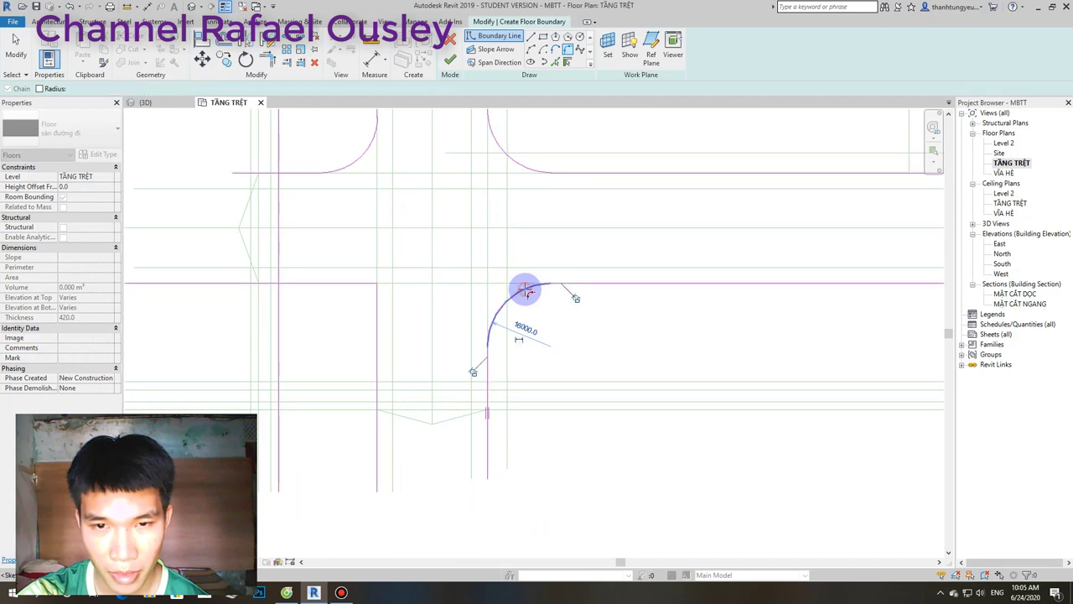
{"action": "left_click", "coordinate": [352, 288]}
{"action": "left_click", "coordinate": [347, 291]}
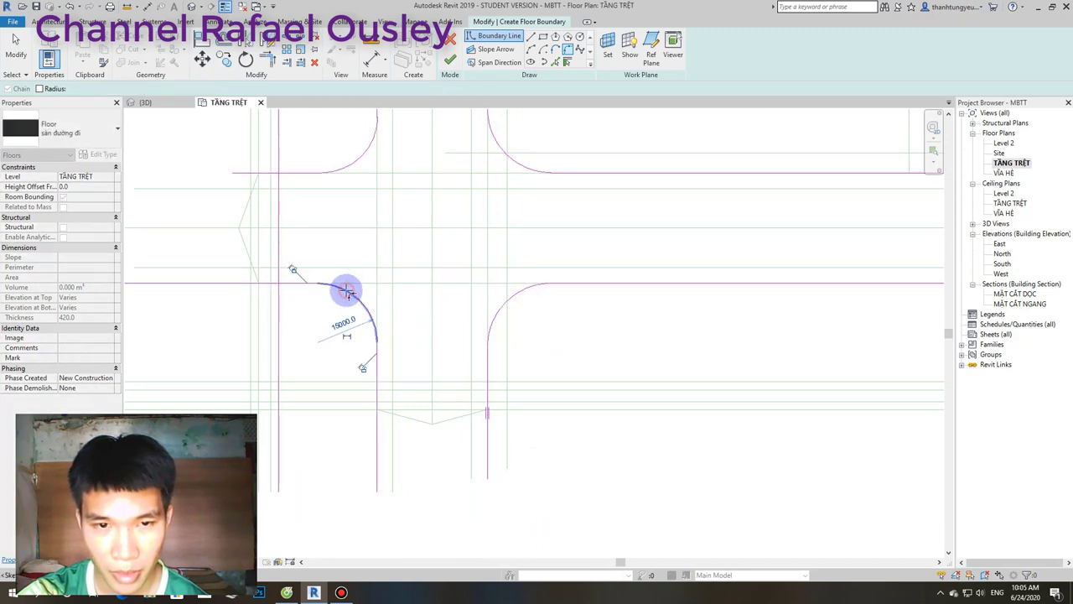
{"action": "scroll", "coordinate": [360, 301], "scroll_direction": "down", "scroll_amount": 2}
{"action": "scroll", "coordinate": [393, 307], "scroll_direction": "down", "scroll_amount": 2}
Draw a straight boundary line across the south arm between the two fillet curves.
{"action": "scroll", "coordinate": [394, 289], "scroll_direction": "up", "scroll_amount": 2}
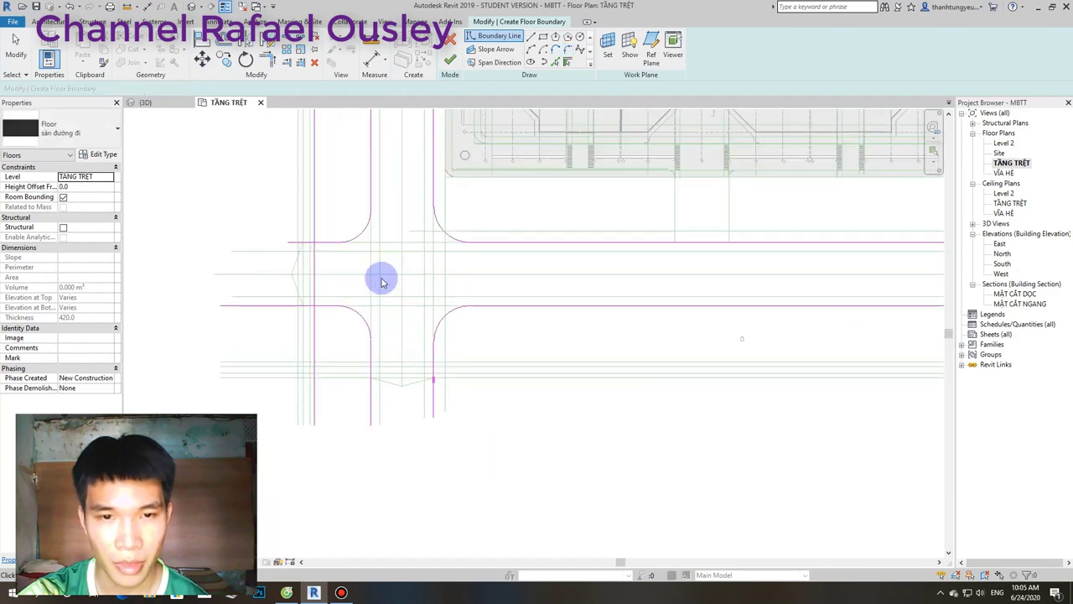
{"action": "key", "text": "Escape"}
{"action": "scroll", "coordinate": [410, 276], "scroll_direction": "up", "scroll_amount": 1}
{"action": "scroll", "coordinate": [419, 276], "scroll_direction": "down", "scroll_amount": 2}
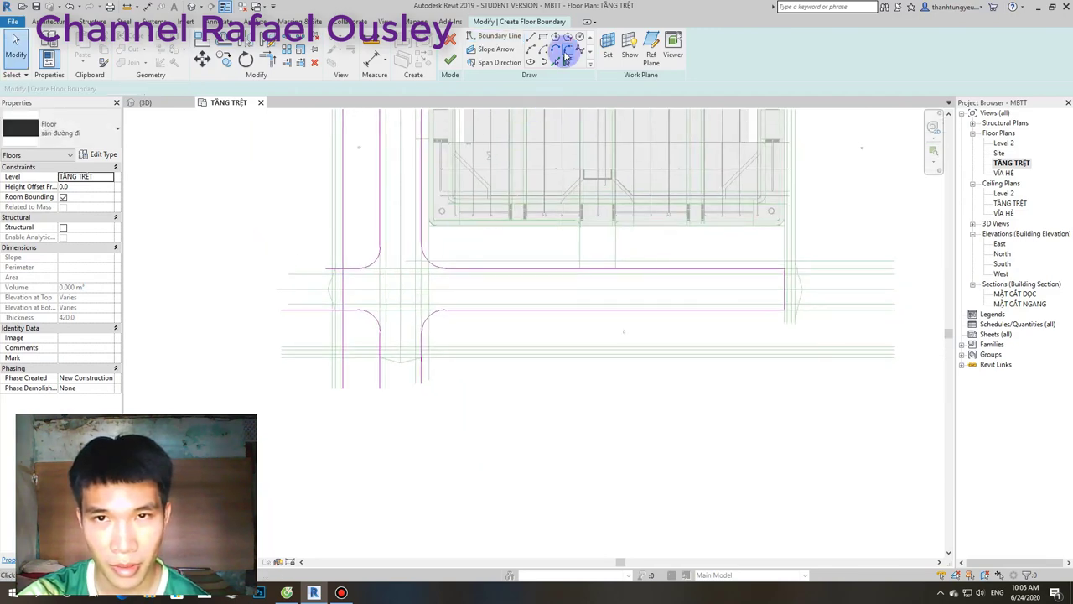
{"action": "left_click", "coordinate": [446, 299]}
{"action": "scroll", "coordinate": [445, 300], "scroll_direction": "down", "scroll_amount": 2}
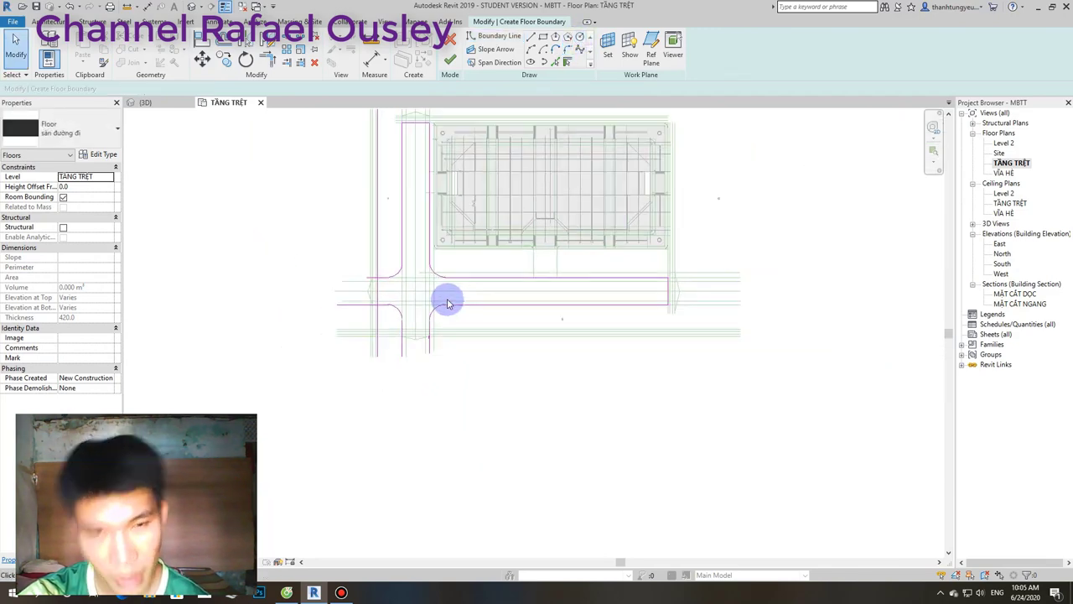
{"action": "scroll", "coordinate": [445, 340], "scroll_direction": "up", "scroll_amount": 5}
{"action": "scroll", "coordinate": [372, 354], "scroll_direction": "up", "scroll_amount": 2}
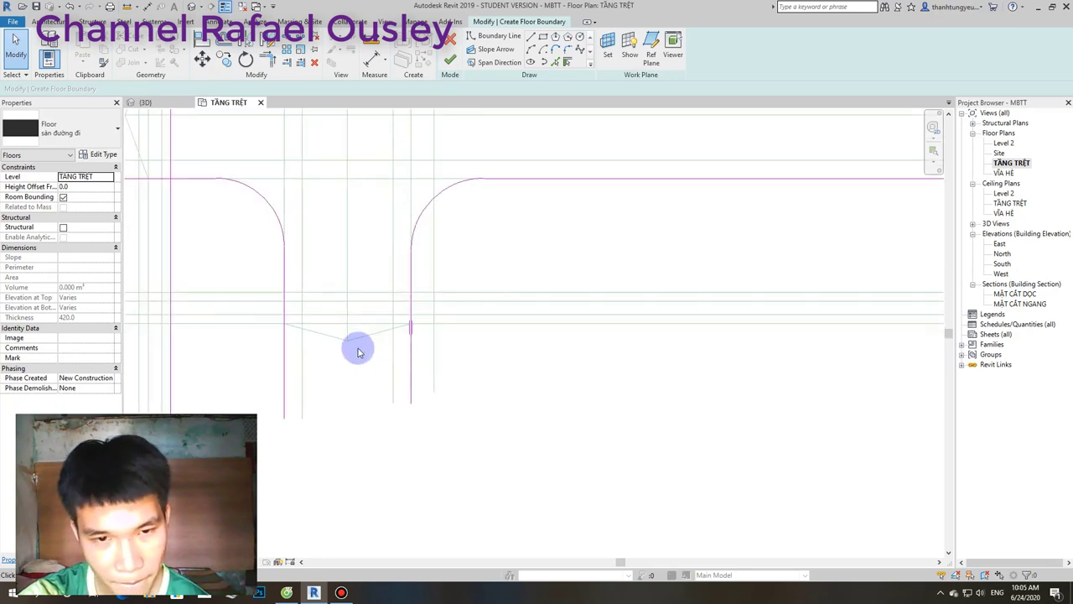
{"action": "left_click", "coordinate": [531, 37]}
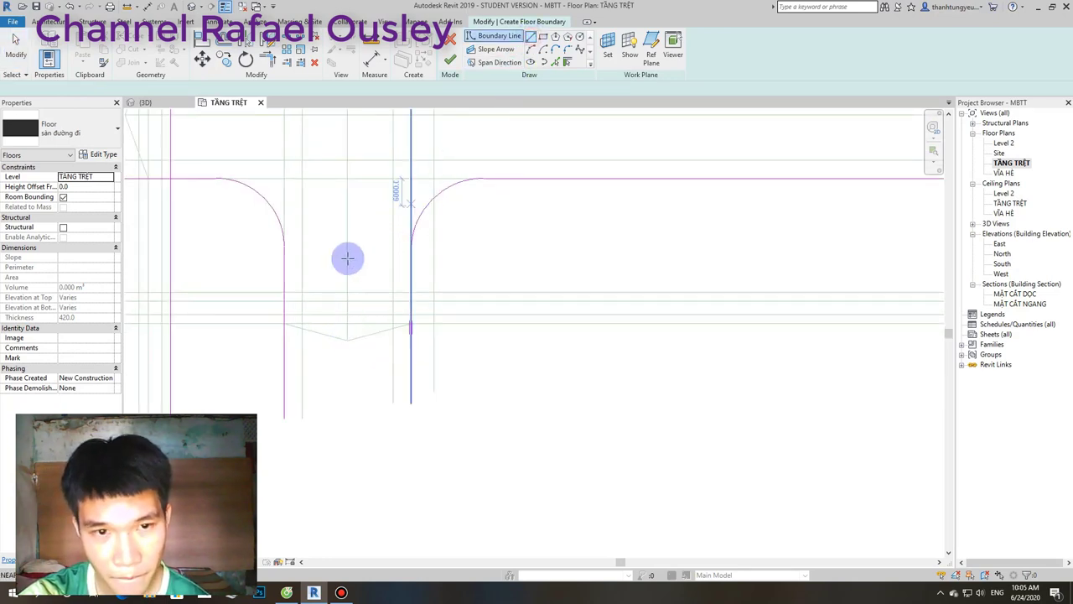
{"action": "scroll", "coordinate": [309, 294], "scroll_direction": "up", "scroll_amount": 1}
{"action": "left_click", "coordinate": [277, 291]}
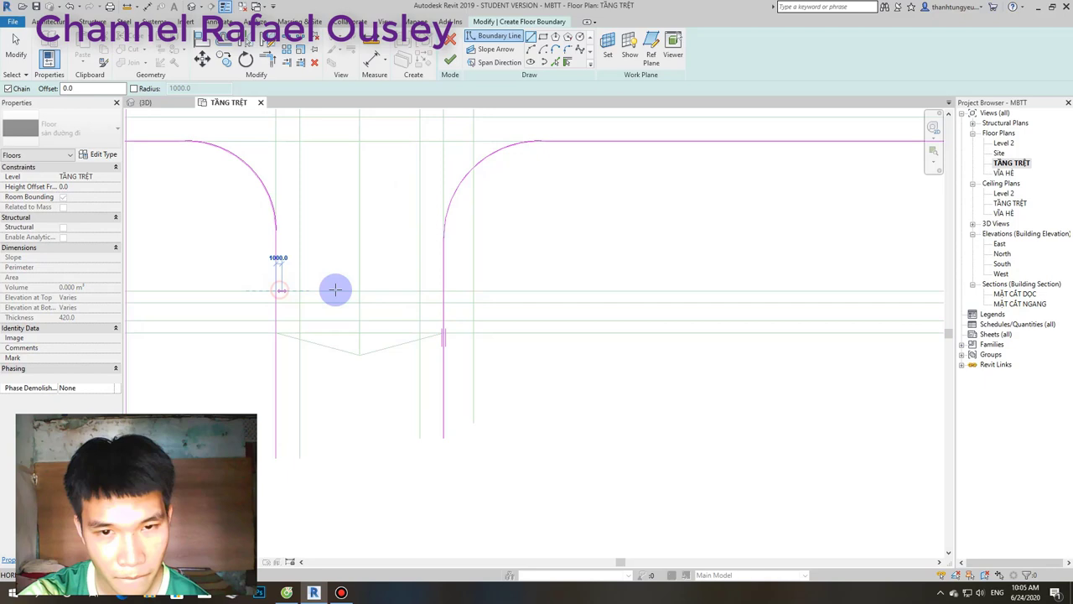
{"action": "left_click", "coordinate": [444, 292]}
{"action": "key", "text": "Escape"}
{"action": "key", "text": "Escape"}
{"action": "scroll", "coordinate": [444, 293], "scroll_direction": "down", "scroll_amount": 1}
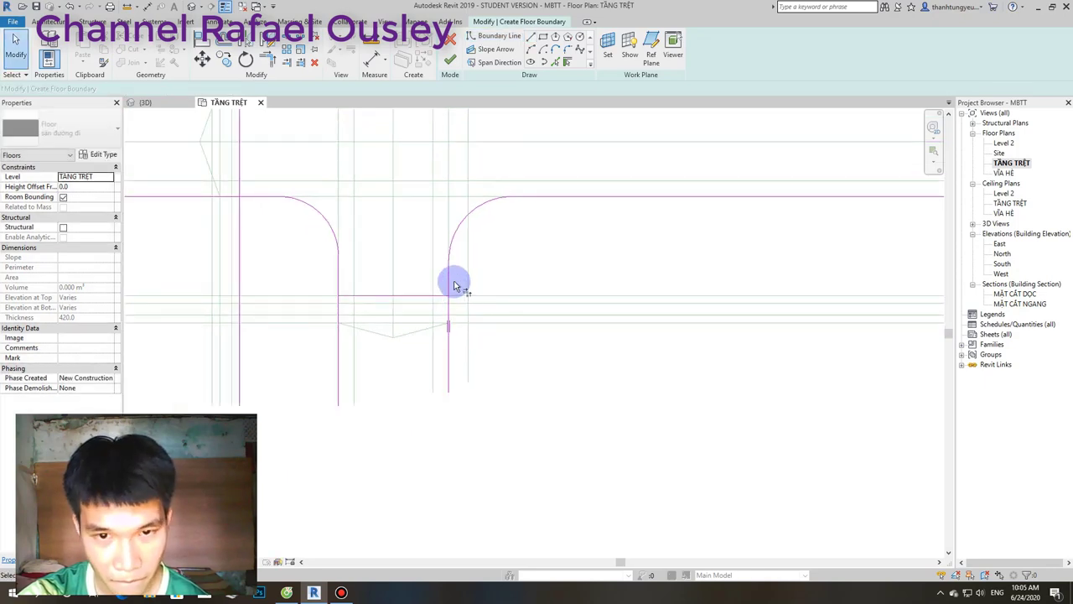
Trim the west edge to meet the top and bottom edges, closing that end cleanly.
{"action": "left_click", "coordinate": [342, 288]}
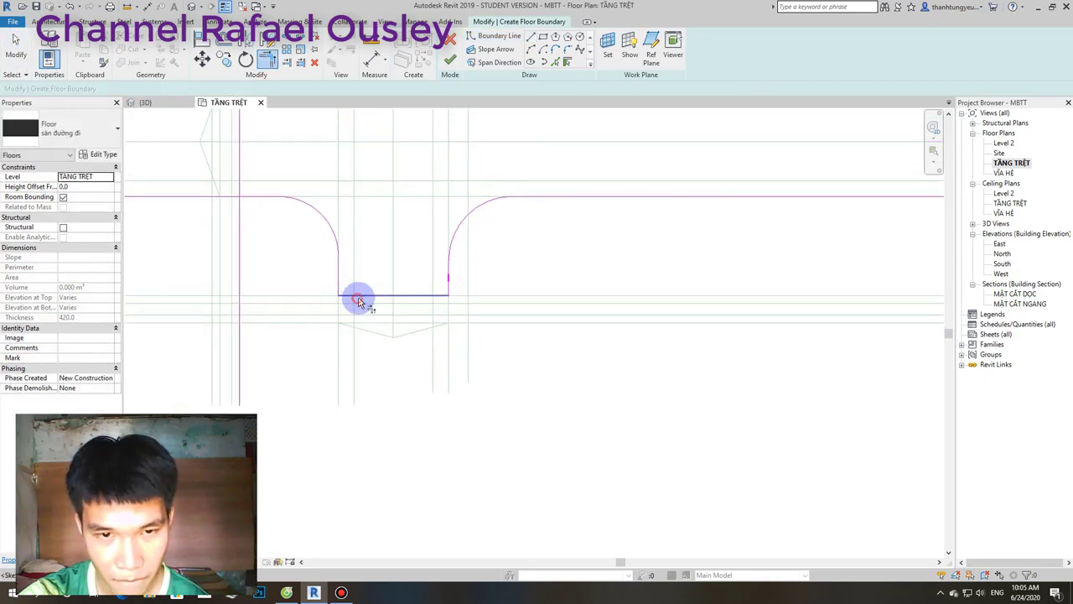
{"action": "scroll", "coordinate": [358, 302], "scroll_direction": "up", "scroll_amount": 1}
{"action": "scroll", "coordinate": [377, 335], "scroll_direction": "down", "scroll_amount": 1}
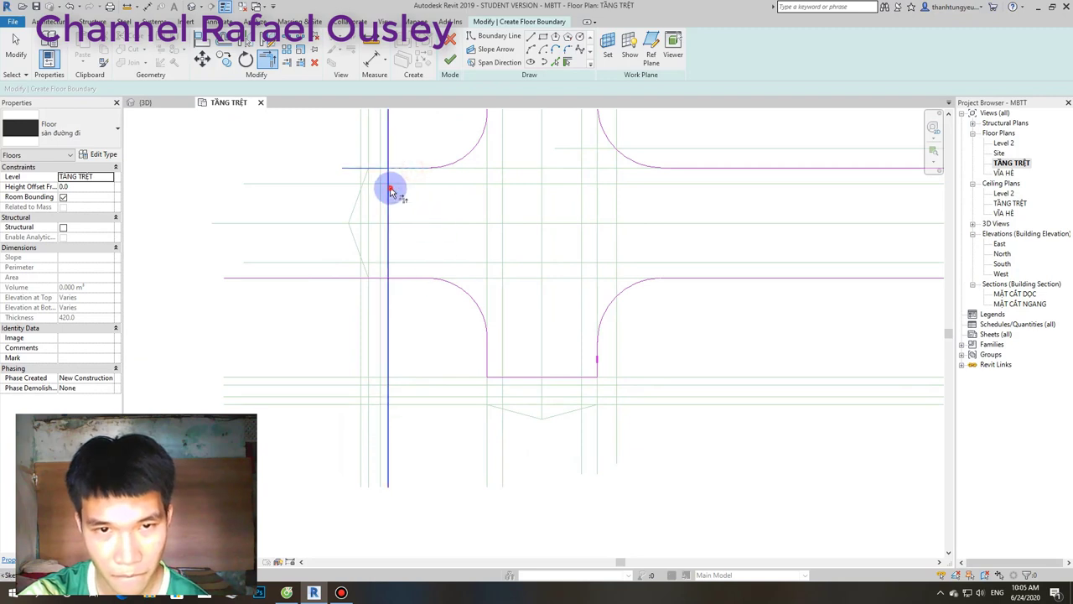
{"action": "left_click", "coordinate": [390, 191]}
{"action": "left_click", "coordinate": [405, 278]}
{"action": "left_click", "coordinate": [389, 259]}
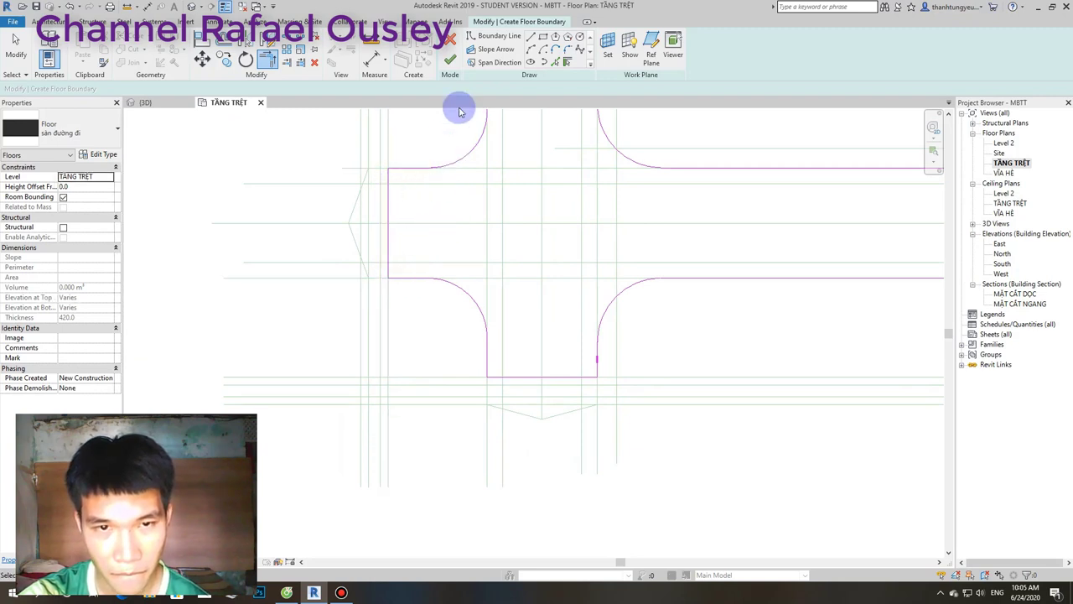
{"action": "scroll", "coordinate": [398, 189], "scroll_direction": "up", "scroll_amount": 1}
{"action": "scroll", "coordinate": [392, 189], "scroll_direction": "up", "scroll_amount": 1}
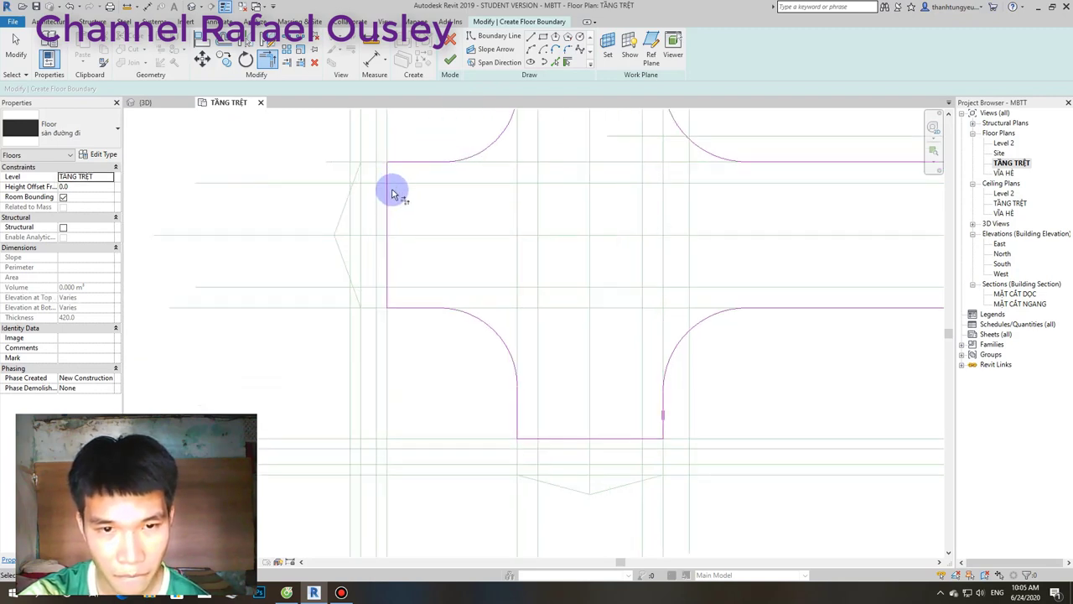
{"action": "scroll", "coordinate": [395, 216], "scroll_direction": "down", "scroll_amount": 2}
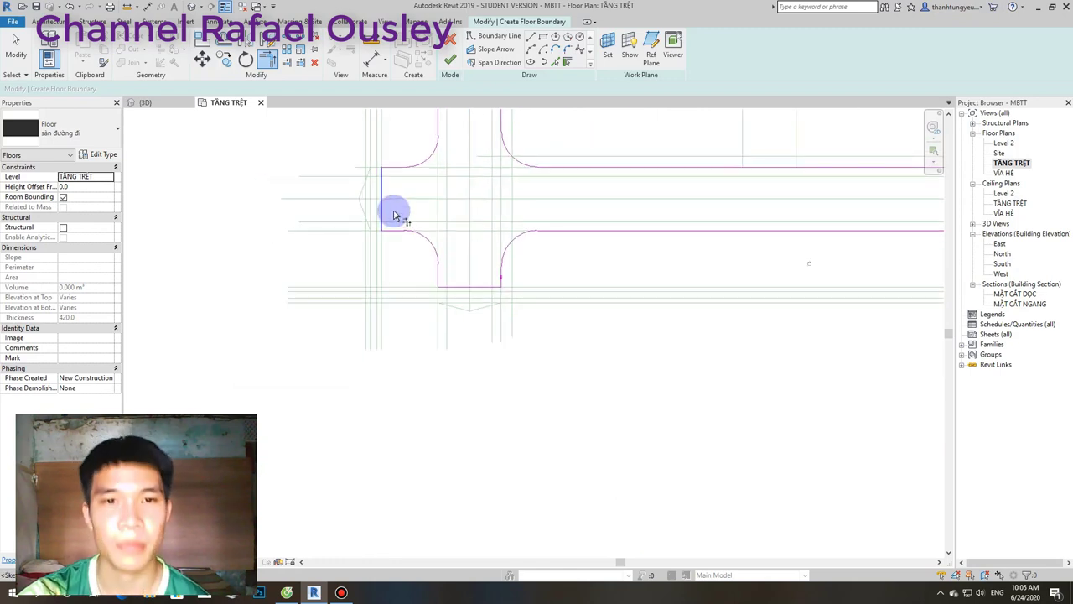
{"action": "scroll", "coordinate": [398, 226], "scroll_direction": "down", "scroll_amount": 2}
{"action": "scroll", "coordinate": [726, 230], "scroll_direction": "up", "scroll_amount": 1}
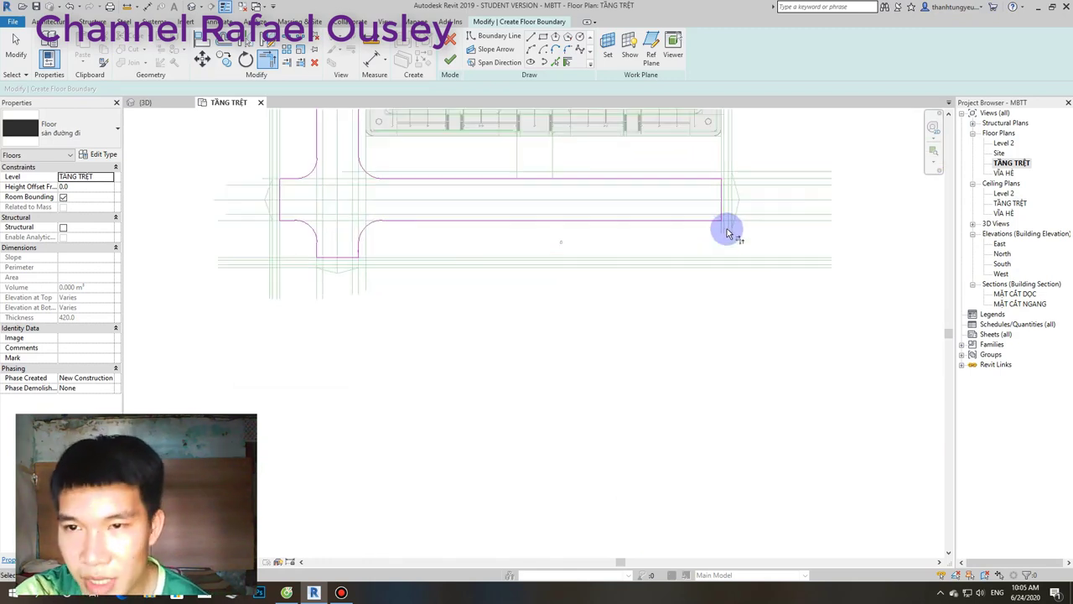
{"action": "scroll", "coordinate": [728, 226], "scroll_direction": "up", "scroll_amount": 1}
{"action": "scroll", "coordinate": [426, 299], "scroll_direction": "up", "scroll_amount": 1}
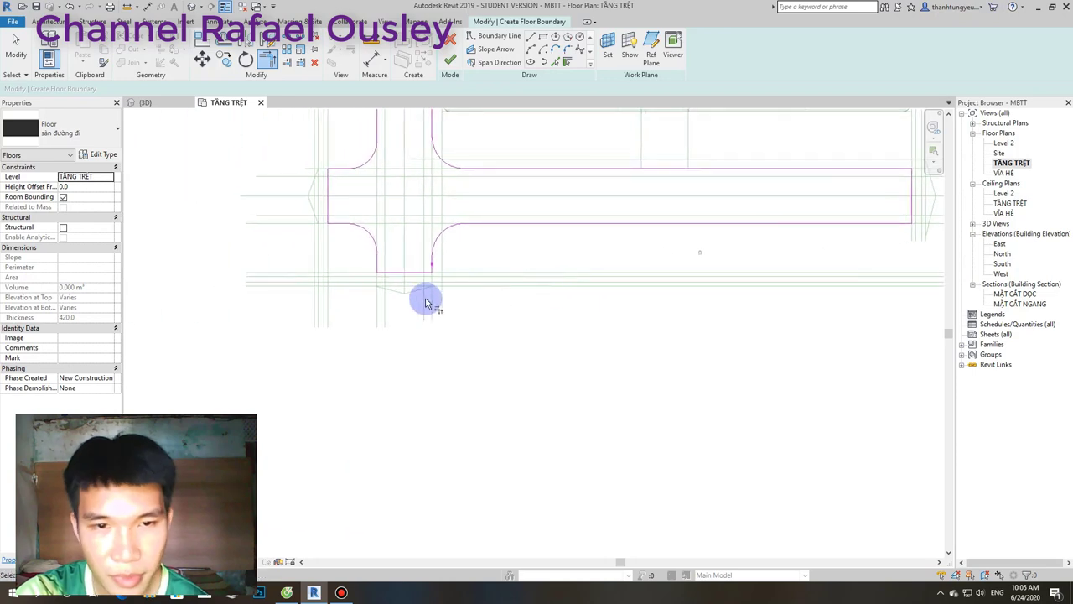
{"action": "scroll", "coordinate": [395, 294], "scroll_direction": "up", "scroll_amount": 1}
{"action": "middle_click_drag", "start_coordinate": [424, 312], "coordinate": [537, 318]}
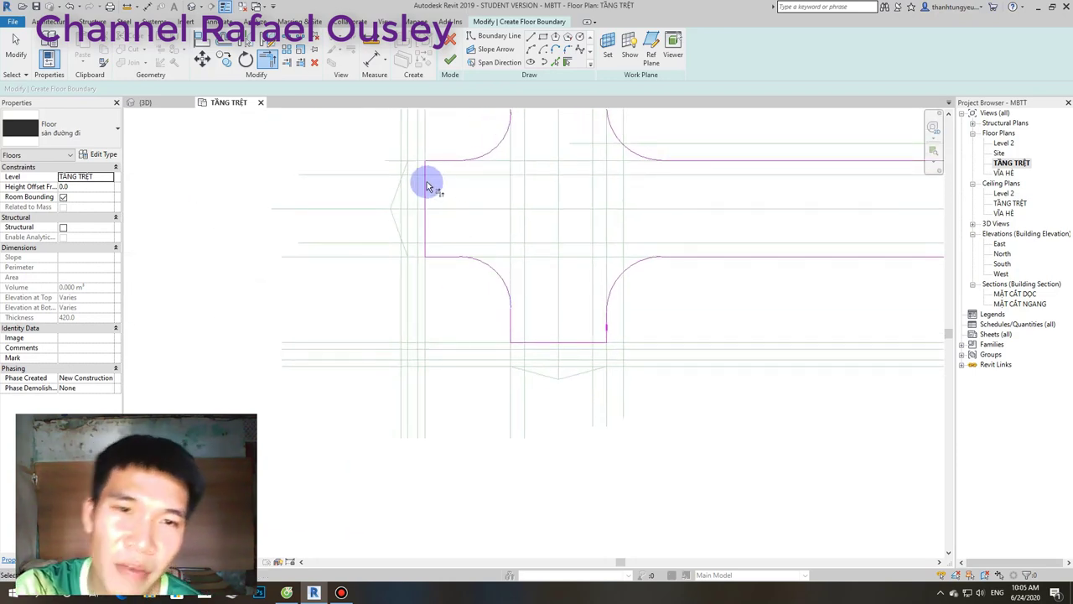
{"action": "scroll", "coordinate": [460, 212], "scroll_direction": "down", "scroll_amount": 1}
{"action": "scroll", "coordinate": [468, 208], "scroll_direction": "down", "scroll_amount": 1}
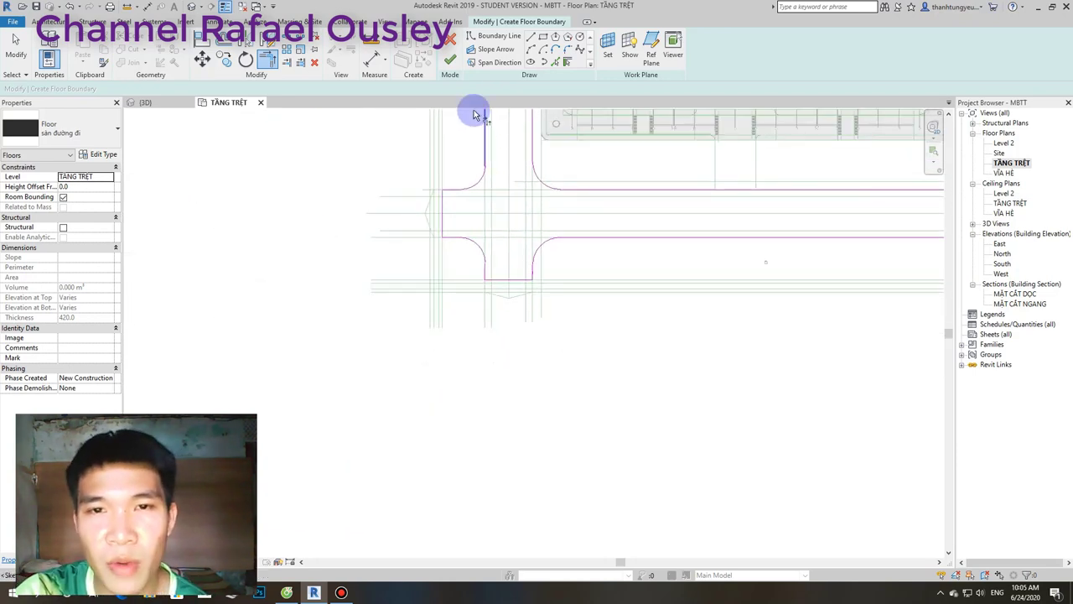
Finish the boundary sketch to create the 'sàn đường đi' floor, then deselect it.
{"action": "left_click", "coordinate": [452, 66]}
{"action": "scroll", "coordinate": [453, 217], "scroll_direction": "up", "scroll_amount": 1}
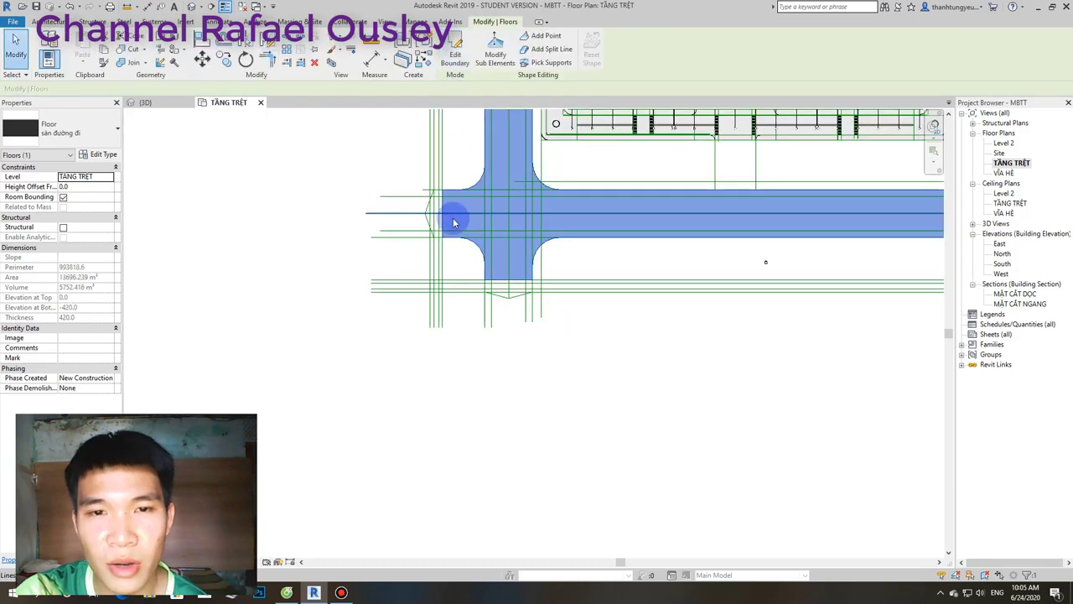
{"action": "scroll", "coordinate": [419, 215], "scroll_direction": "up", "scroll_amount": 2}
{"action": "left_click", "coordinate": [400, 191]}
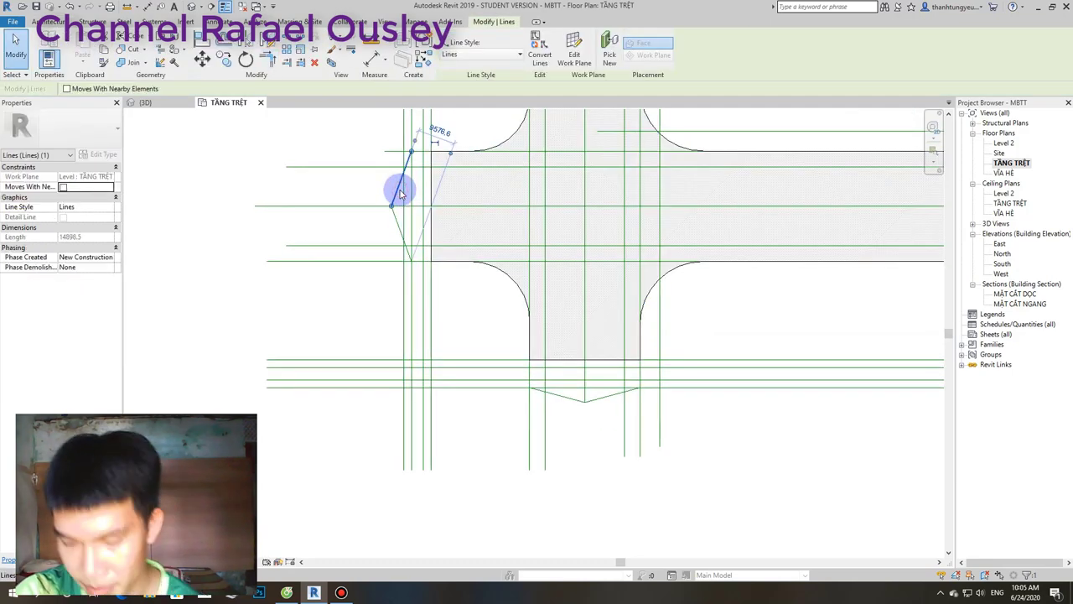
Draw two chained angled model lines forming a pointed chevron at the west end.
{"action": "left_click", "coordinate": [463, 55]}
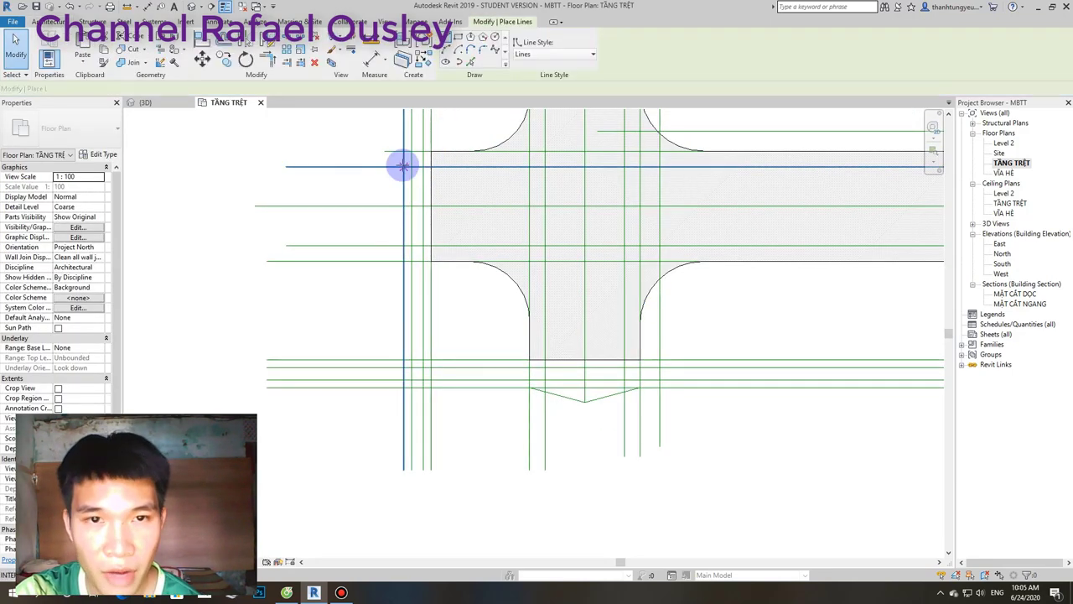
{"action": "left_click", "coordinate": [408, 151]}
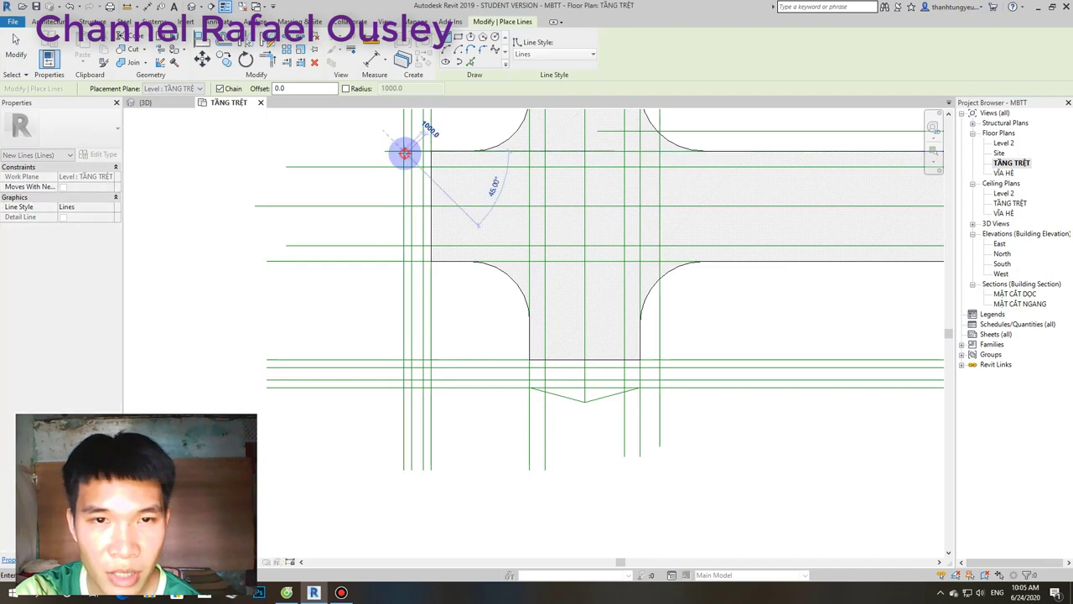
{"action": "left_click", "coordinate": [388, 205]}
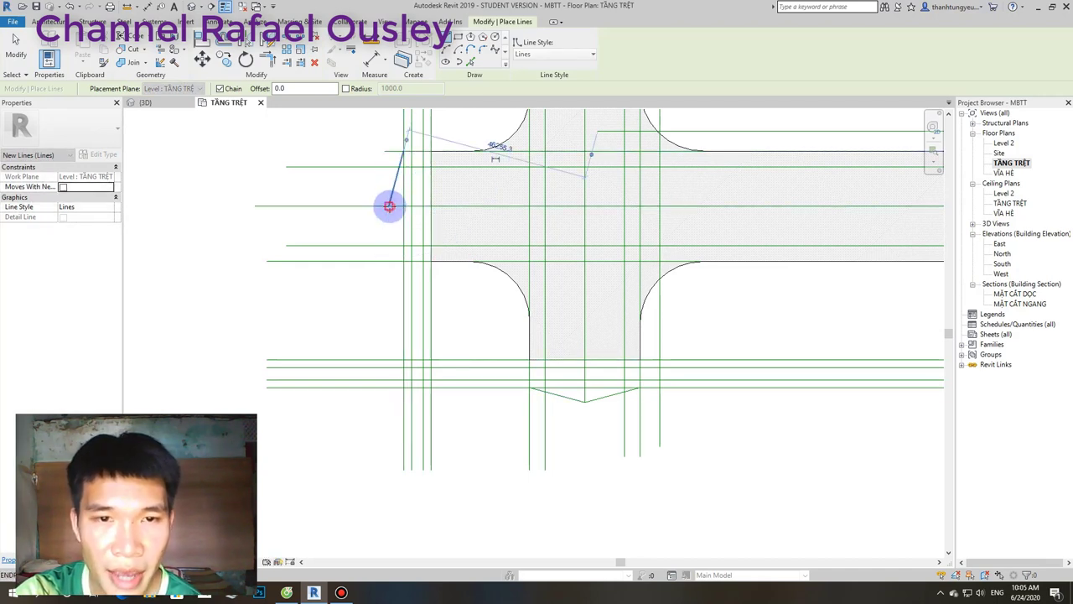
{"action": "left_click", "coordinate": [403, 260]}
{"action": "key", "text": "Escape"}
{"action": "key", "text": "Escape"}
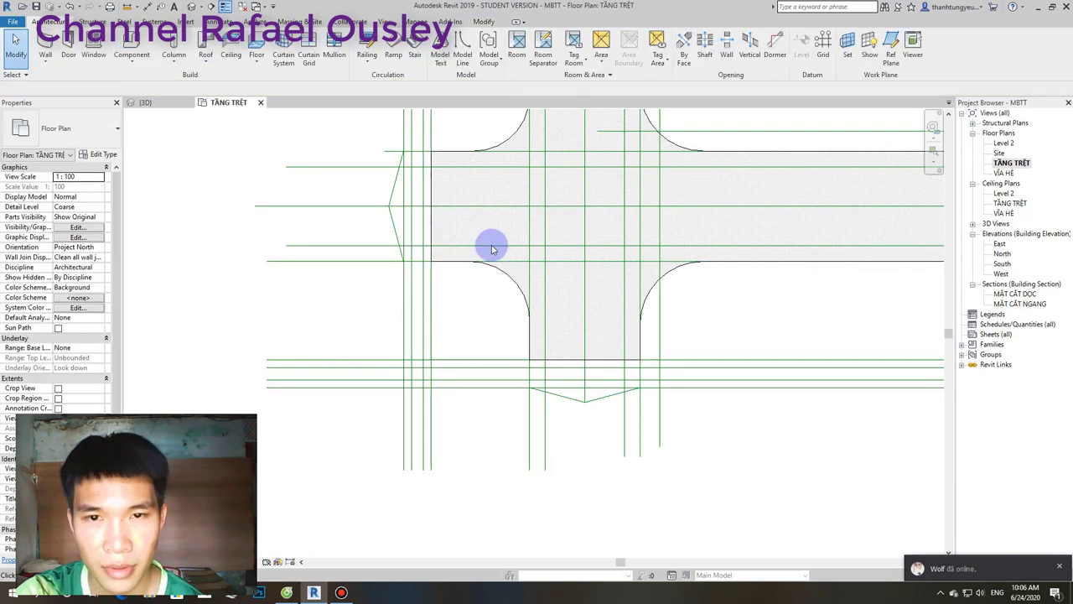
Select the 'sàn đường đi' road floor and reopen its boundary sketch for editing.
{"action": "left_click", "coordinate": [481, 271]}
{"action": "scroll", "coordinate": [481, 268], "scroll_direction": "down", "scroll_amount": 3}
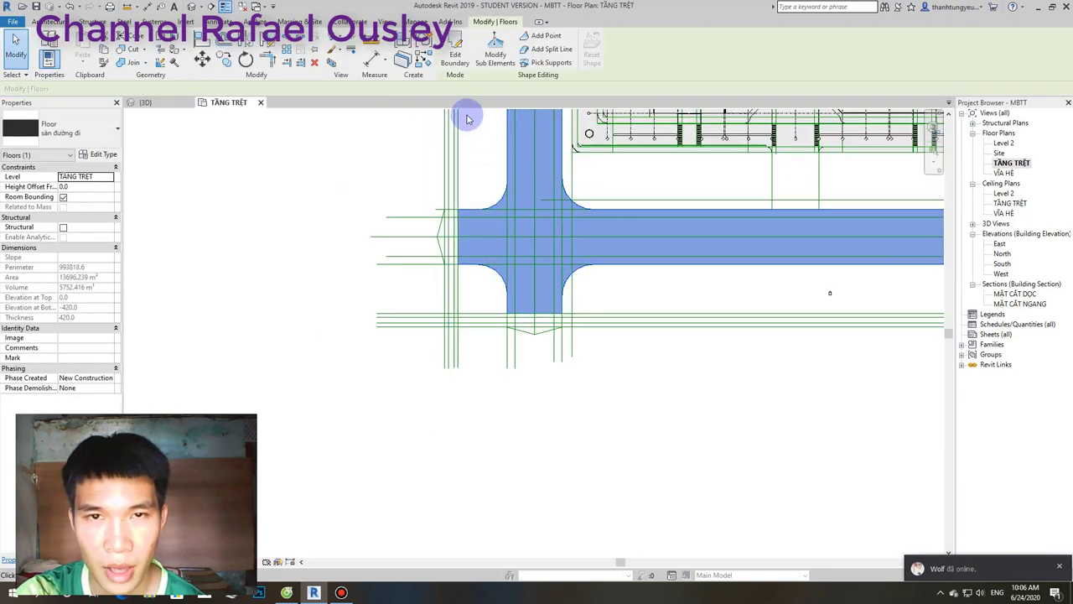
{"action": "left_click", "coordinate": [458, 63]}
{"action": "scroll", "coordinate": [482, 227], "scroll_direction": "up", "scroll_amount": 1}
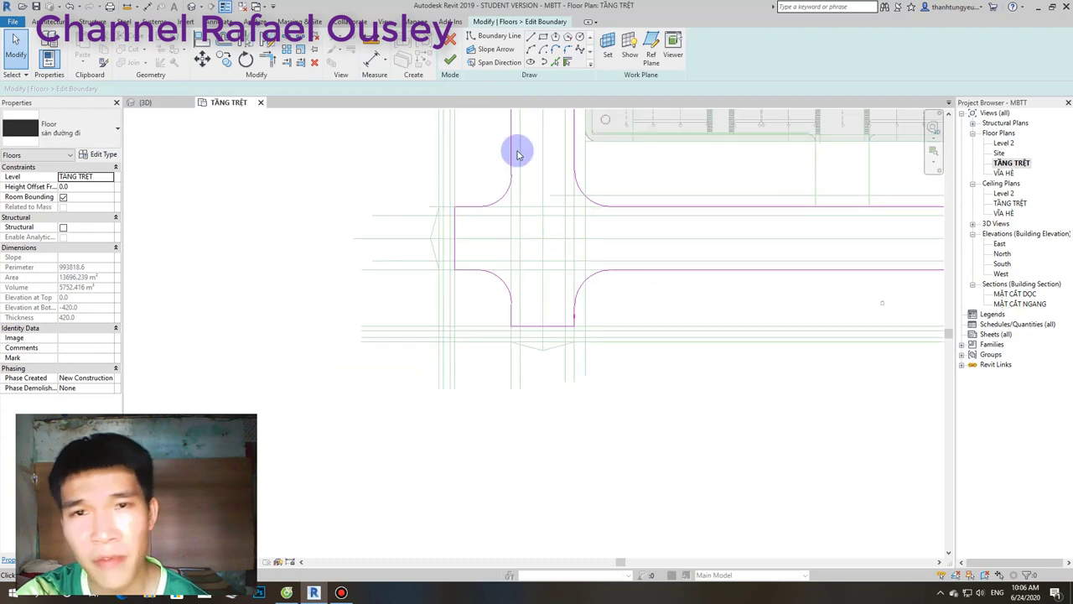
Draw straight boundary lines along the west edge and across the south road arm.
{"action": "left_click", "coordinate": [546, 39]}
{"action": "scroll", "coordinate": [431, 198], "scroll_direction": "up", "scroll_amount": 3}
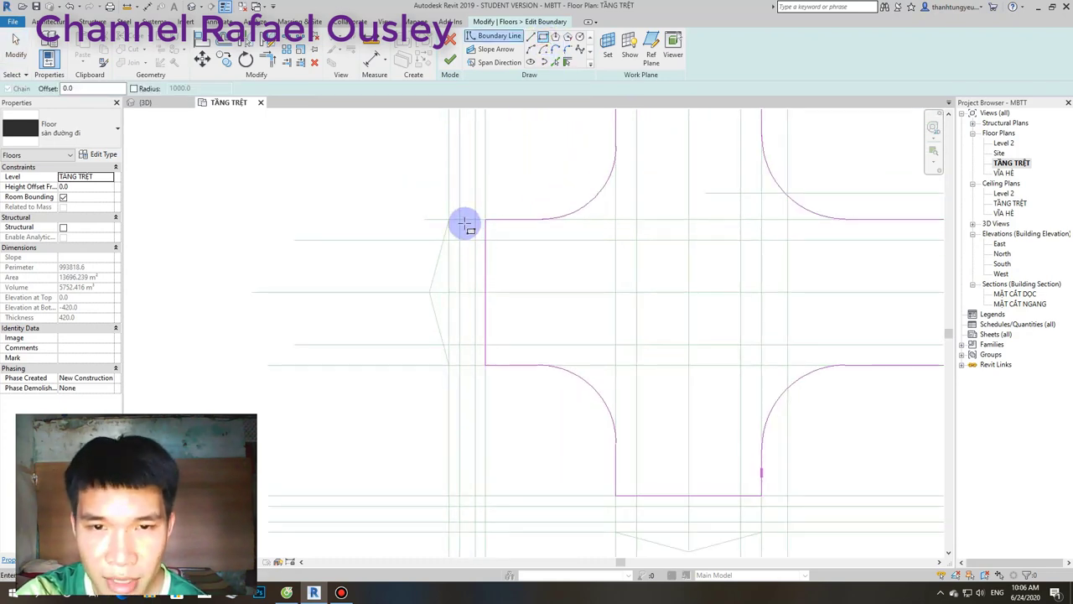
{"action": "left_click", "coordinate": [459, 220]}
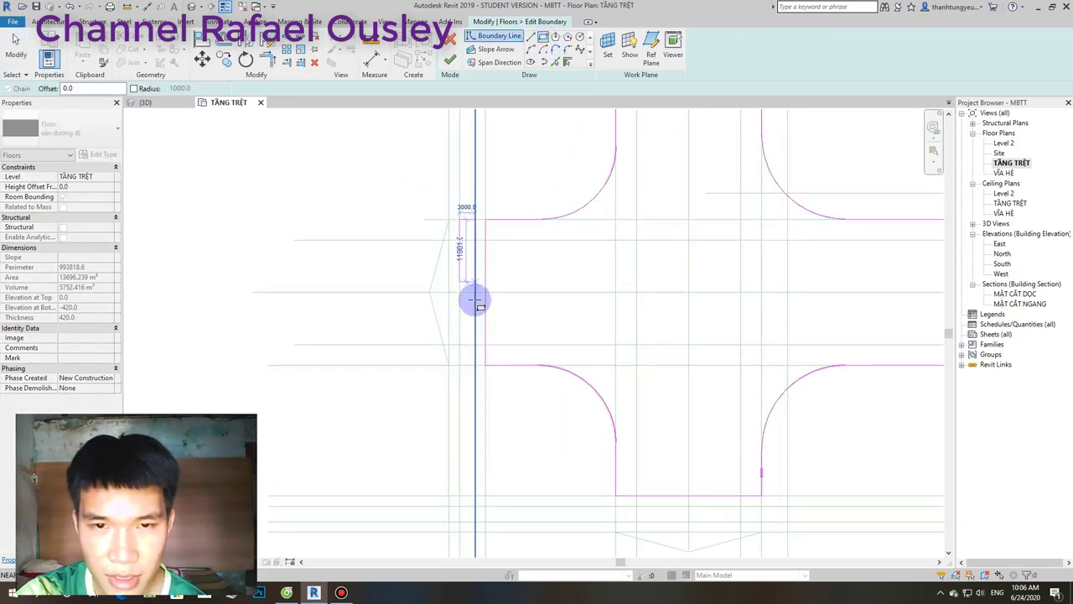
{"action": "left_click", "coordinate": [474, 367]}
{"action": "scroll", "coordinate": [422, 229], "scroll_direction": "down", "scroll_amount": 3}
{"action": "scroll", "coordinate": [477, 304], "scroll_direction": "up", "scroll_amount": 3}
{"action": "scroll", "coordinate": [438, 246], "scroll_direction": "up", "scroll_amount": 2}
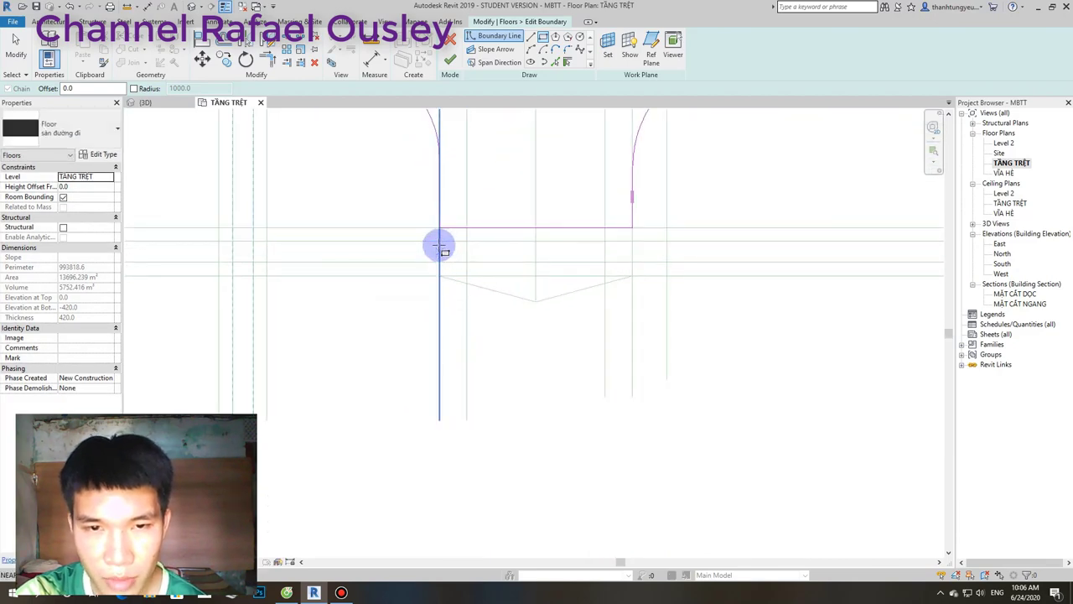
{"action": "left_click", "coordinate": [439, 245]}
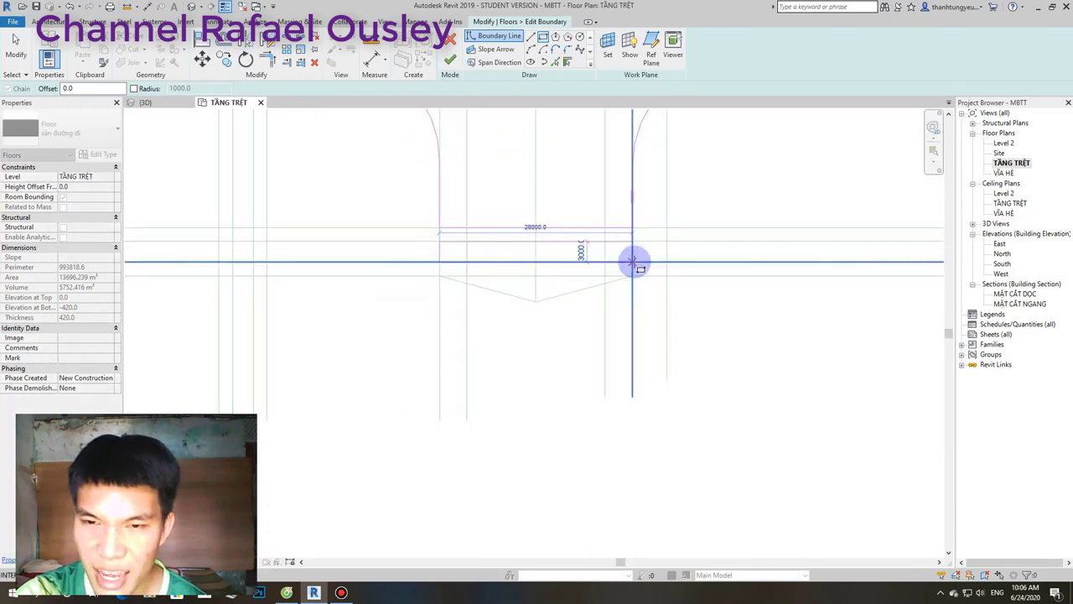
{"action": "left_click", "coordinate": [633, 262]}
{"action": "scroll", "coordinate": [604, 277], "scroll_direction": "down", "scroll_amount": 2}
{"action": "scroll", "coordinate": [620, 282], "scroll_direction": "down", "scroll_amount": 2}
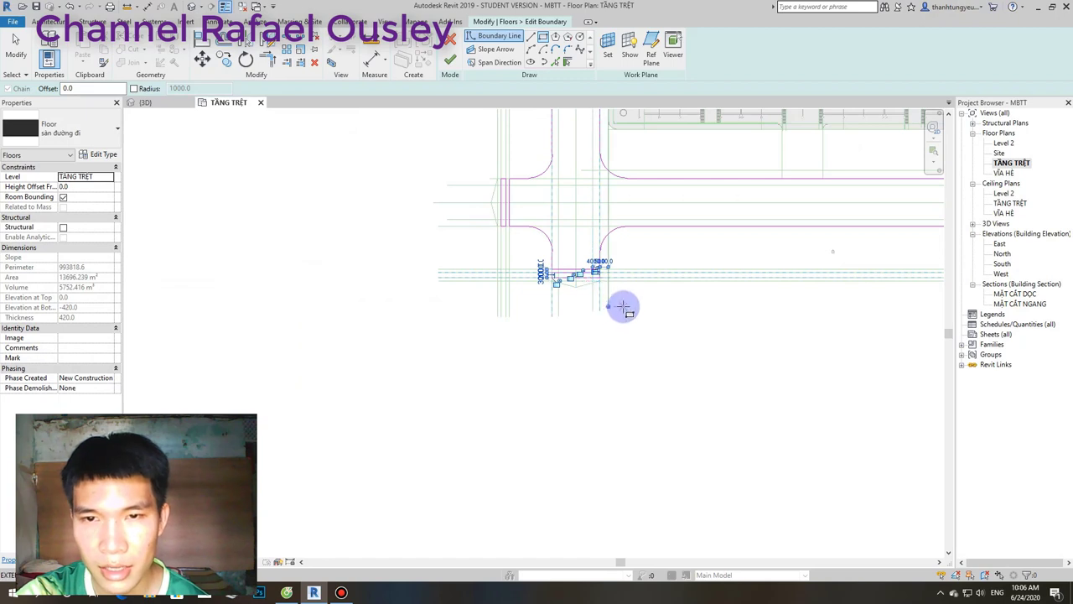
{"action": "scroll", "coordinate": [546, 307], "scroll_direction": "up", "scroll_amount": 1}
{"action": "scroll", "coordinate": [683, 288], "scroll_direction": "up", "scroll_amount": 2}
{"action": "scroll", "coordinate": [441, 283], "scroll_direction": "up", "scroll_amount": 3}
{"action": "scroll", "coordinate": [556, 215], "scroll_direction": "up", "scroll_amount": 2}
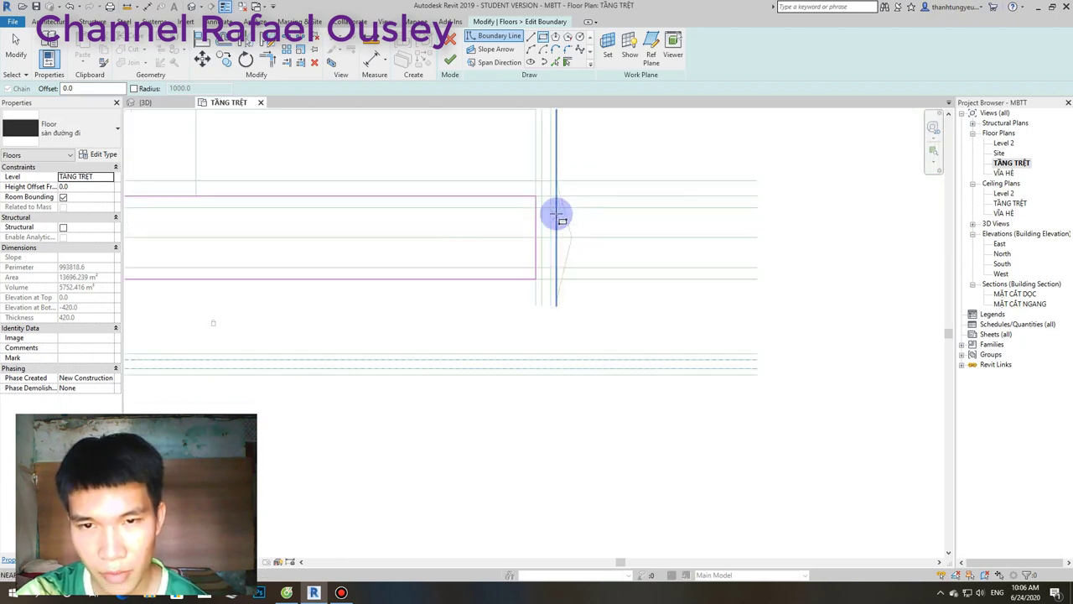
{"action": "scroll", "coordinate": [541, 205], "scroll_direction": "up", "scroll_amount": 2}
Draw a boundary line across the road's end down to its lower edge.
{"action": "left_click", "coordinate": [533, 186]}
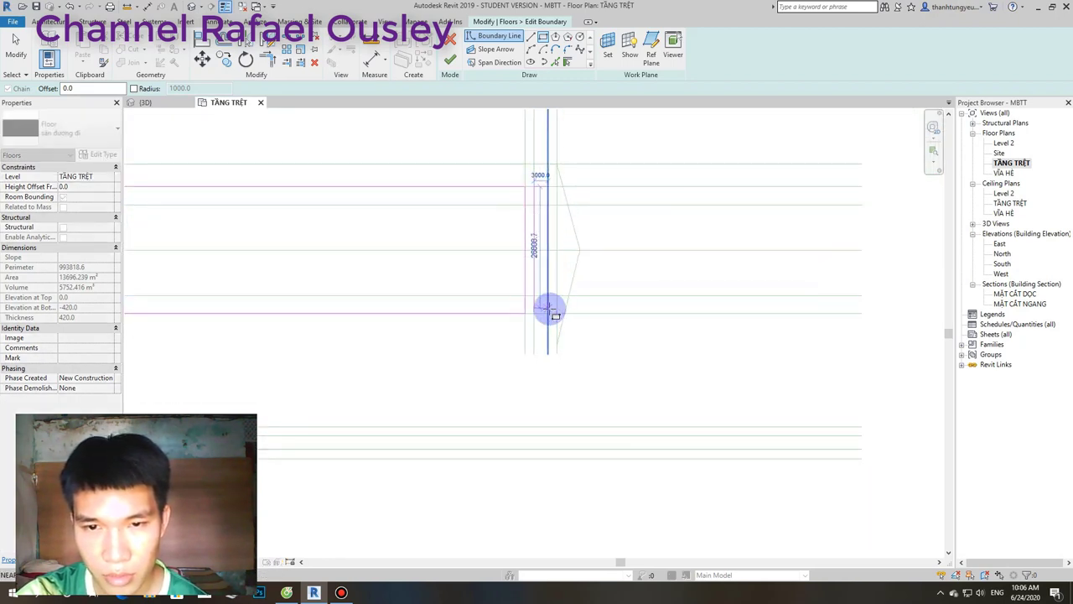
{"action": "left_click", "coordinate": [548, 308]}
{"action": "scroll", "coordinate": [546, 311], "scroll_direction": "down", "scroll_amount": 2}
{"action": "scroll", "coordinate": [457, 253], "scroll_direction": "up", "scroll_amount": 1}
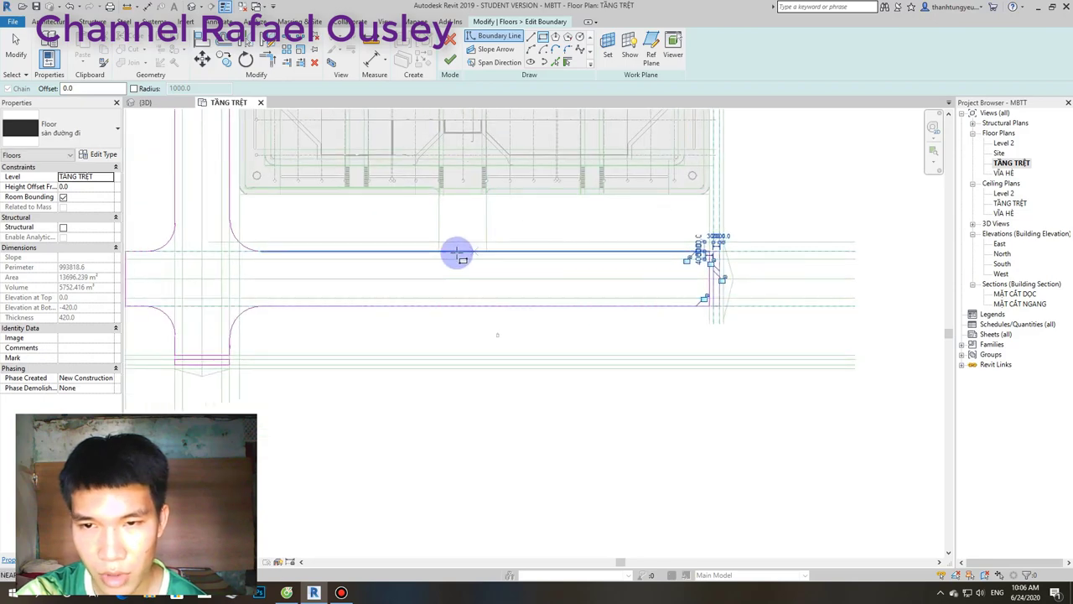
Draw a boundary line from the road edge intersection to the building corner, then stop drawing.
{"action": "mouse_move", "coordinate": [457, 253]}
{"action": "middle_mouse_down"}
{"action": "mouse_move", "coordinate": [628, 227]}
{"action": "mouse_move", "coordinate": [647, 323]}
{"action": "middle_mouse_up"}
{"action": "scroll", "coordinate": [523, 249], "scroll_direction": "up", "scroll_amount": 2}
{"action": "scroll", "coordinate": [530, 186], "scroll_direction": "up", "scroll_amount": 1}
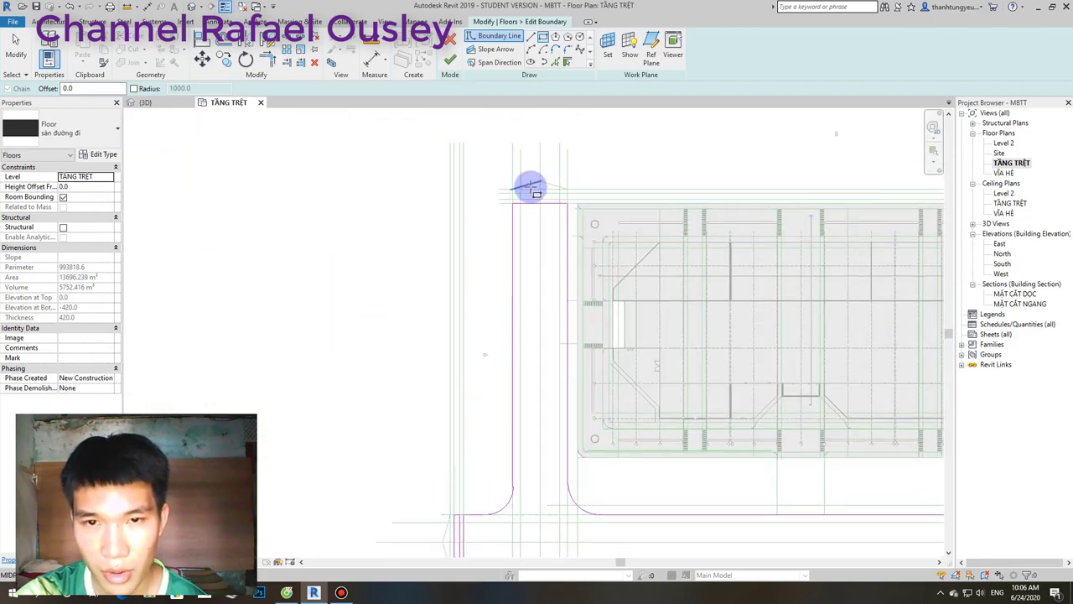
{"action": "scroll", "coordinate": [530, 186], "scroll_direction": "up", "scroll_amount": 2}
{"action": "scroll", "coordinate": [512, 203], "scroll_direction": "up", "scroll_amount": 1}
{"action": "left_click", "coordinate": [486, 171]}
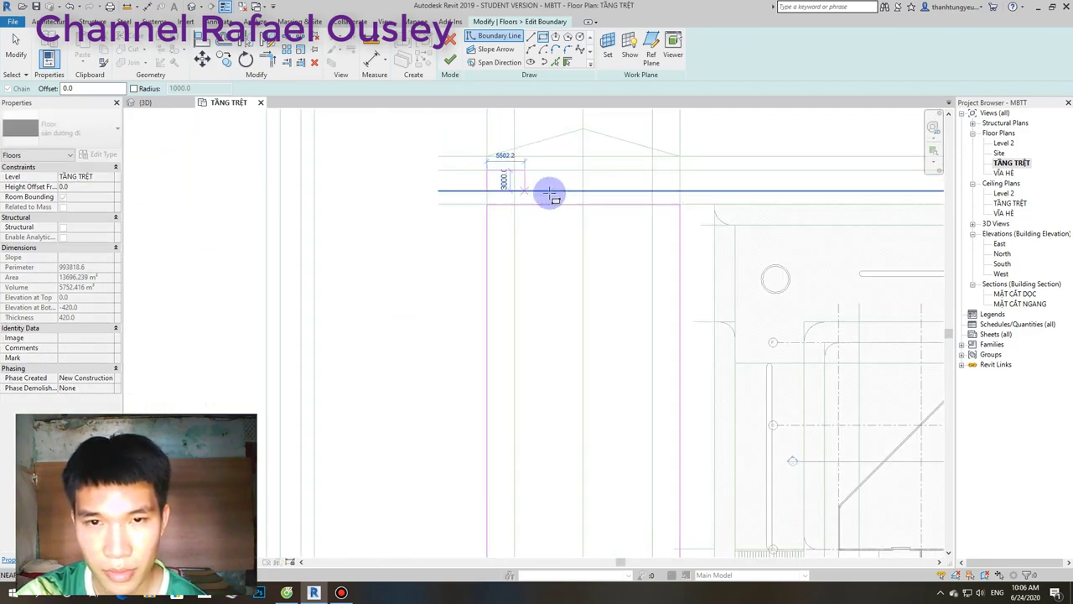
{"action": "left_click", "coordinate": [679, 191]}
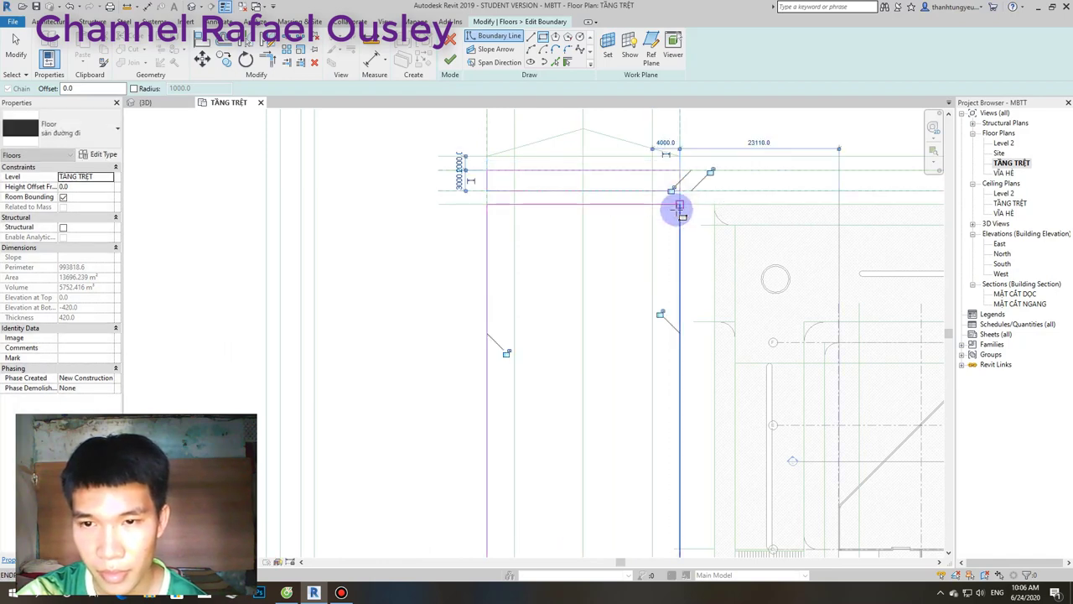
{"action": "scroll", "coordinate": [755, 247], "scroll_direction": "down", "scroll_amount": 2}
{"action": "scroll", "coordinate": [666, 227], "scroll_direction": "down", "scroll_amount": 1}
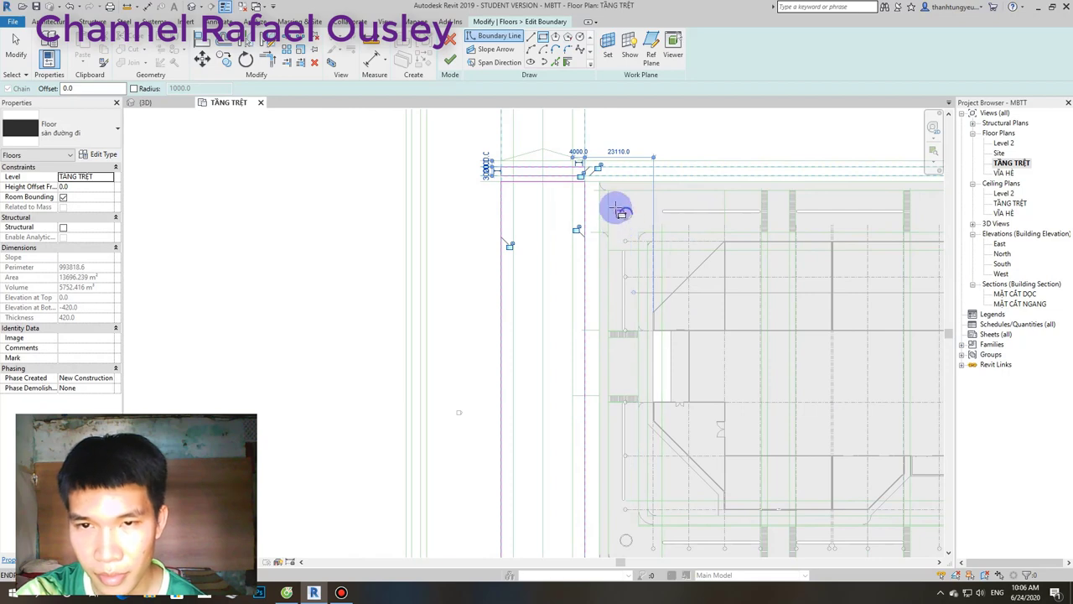
{"action": "key", "text": "Escape"}
{"action": "key", "text": "Escape"}
{"action": "scroll", "coordinate": [609, 199], "scroll_direction": "up", "scroll_amount": 2}
{"action": "scroll", "coordinate": [615, 188], "scroll_direction": "down", "scroll_amount": 1}
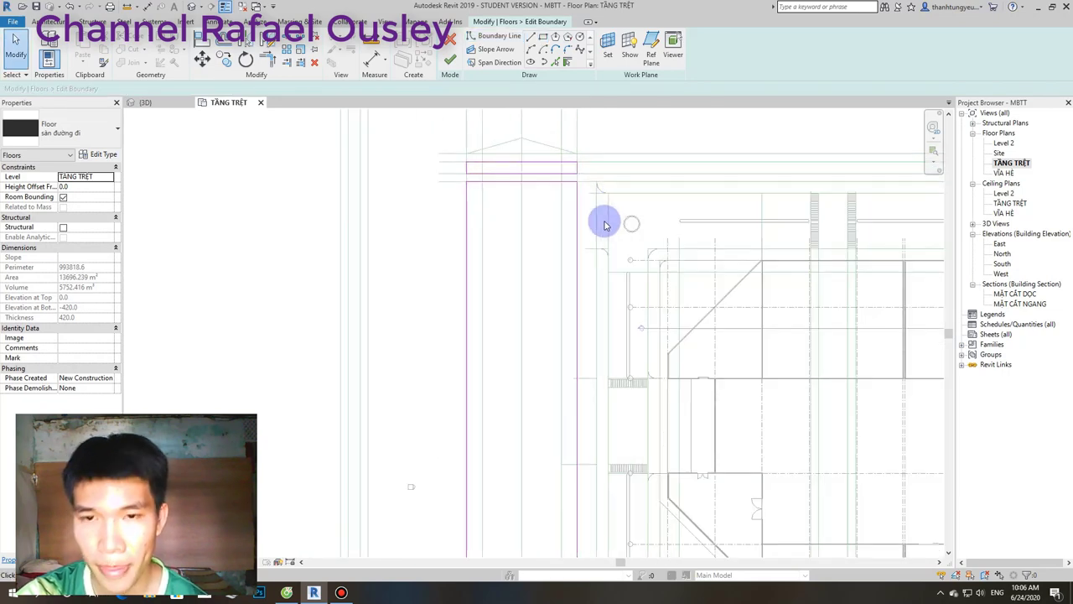
{"action": "scroll", "coordinate": [604, 223], "scroll_direction": "down", "scroll_amount": 1}
{"action": "scroll", "coordinate": [601, 230], "scroll_direction": "up", "scroll_amount": 2}
{"action": "scroll", "coordinate": [599, 239], "scroll_direction": "up", "scroll_amount": 1}
{"action": "scroll", "coordinate": [599, 239], "scroll_direction": "down", "scroll_amount": 1}
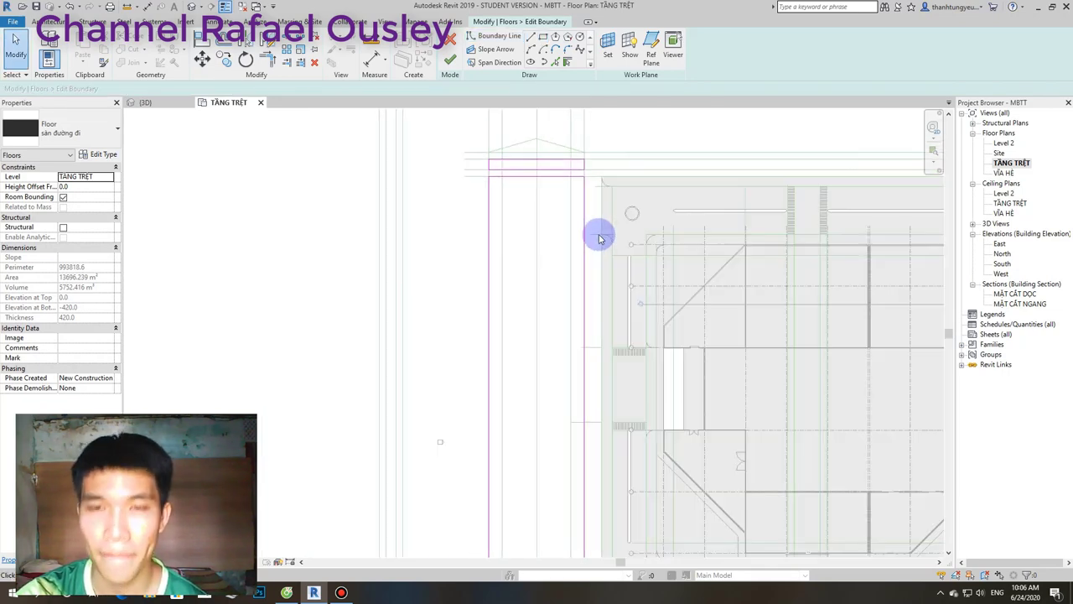
{"action": "scroll", "coordinate": [599, 239], "scroll_direction": "down", "scroll_amount": 1}
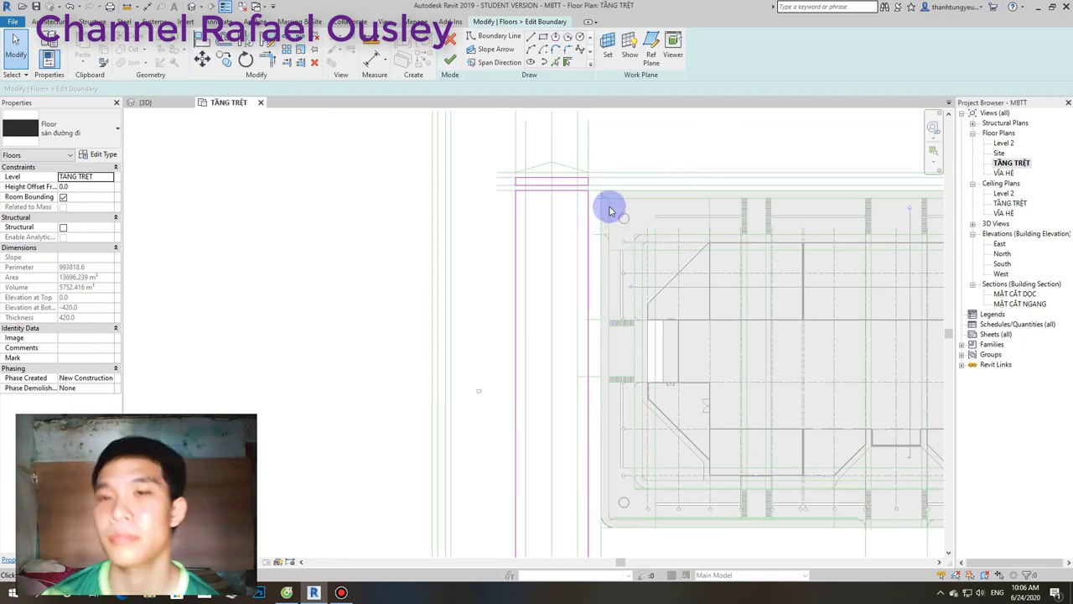
{"action": "scroll", "coordinate": [610, 210], "scroll_direction": "up", "scroll_amount": 1}
{"action": "scroll", "coordinate": [609, 209], "scroll_direction": "up", "scroll_amount": 1}
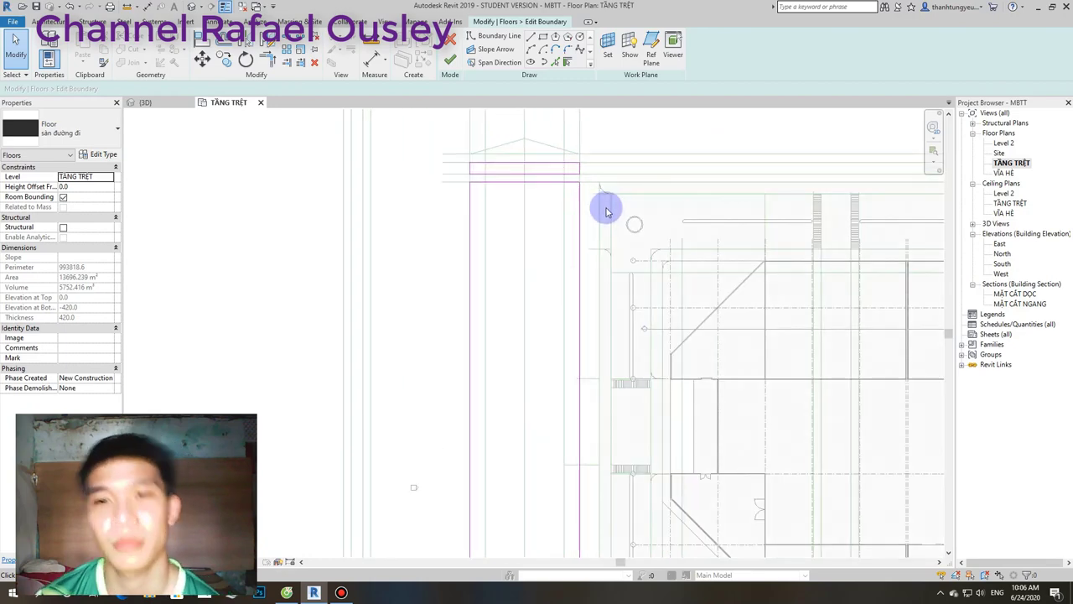
Draw a vertical boundary line from the top corner down to the lower boundary beside the building.
{"action": "left_click", "coordinate": [531, 39]}
{"action": "scroll", "coordinate": [605, 253], "scroll_direction": "up", "scroll_amount": 2}
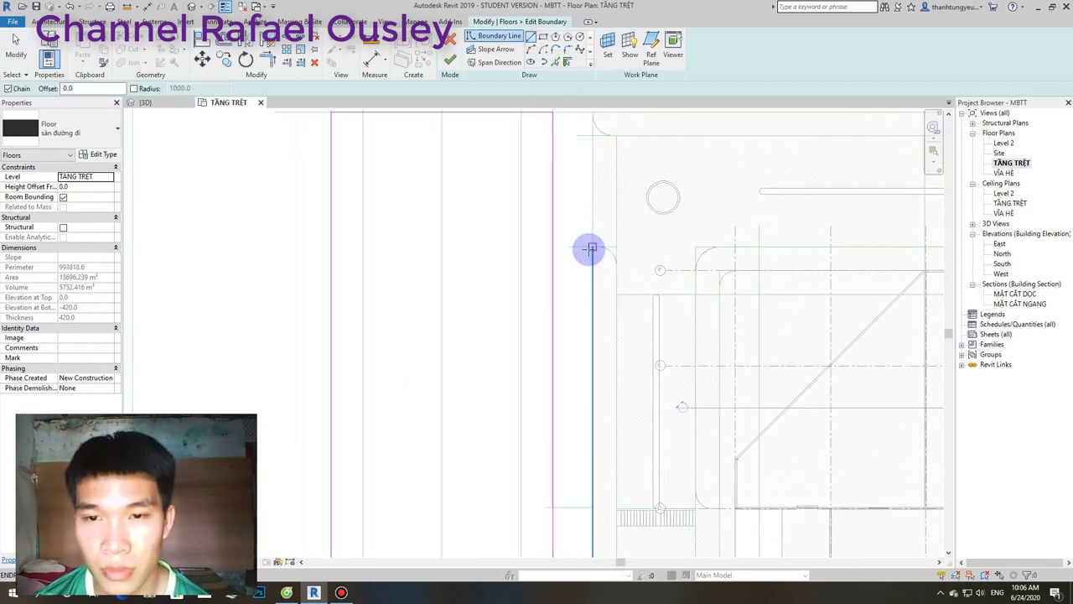
{"action": "left_click", "coordinate": [593, 248]}
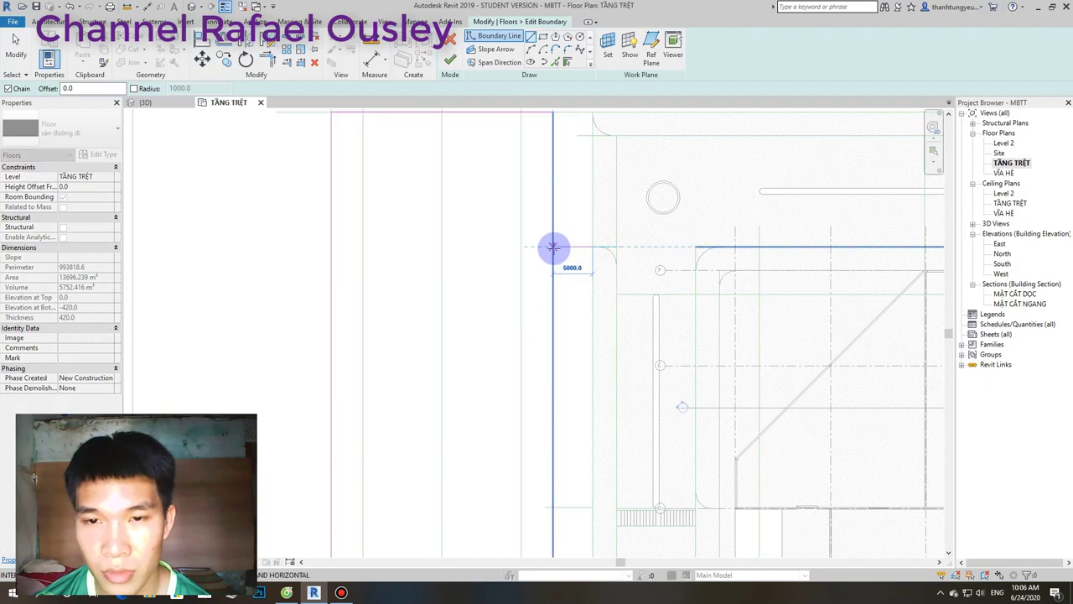
{"action": "left_click", "coordinate": [593, 134]}
{"action": "key", "text": "Escape"}
{"action": "left_click", "coordinate": [592, 135]}
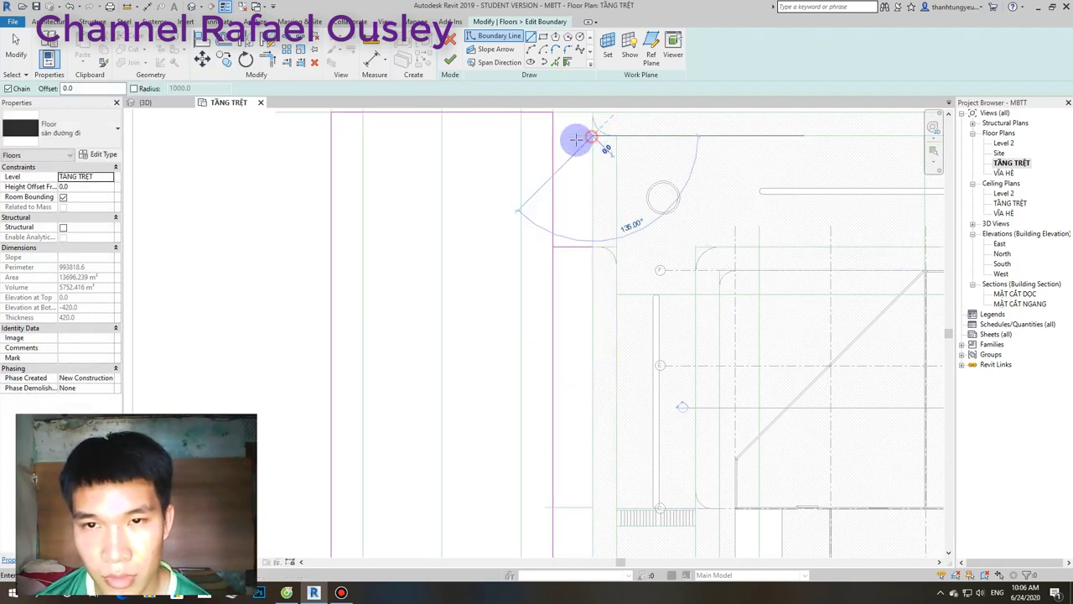
{"action": "key", "text": "Escape"}
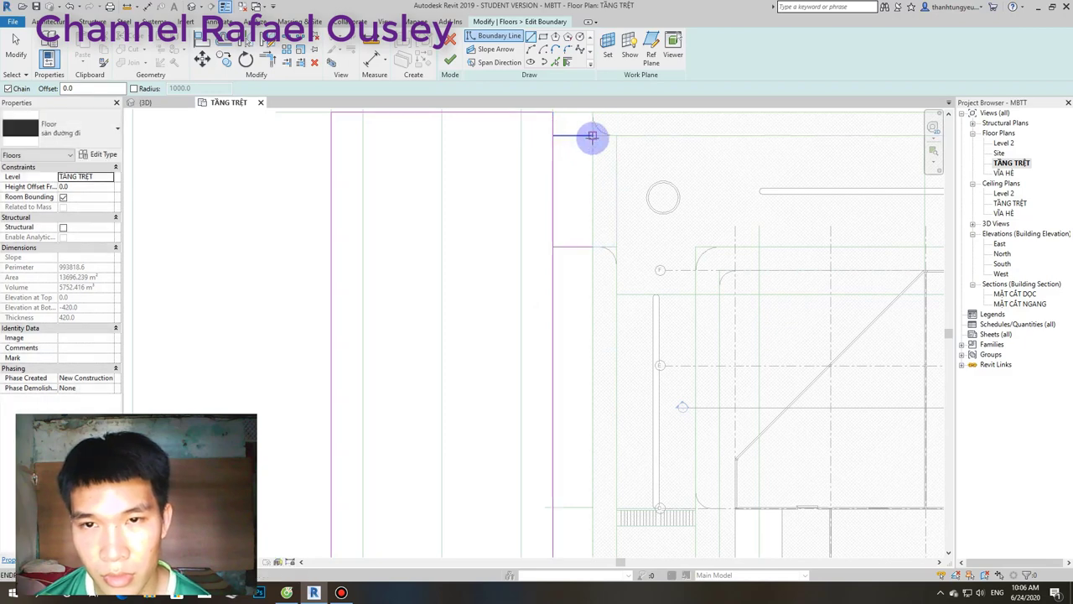
{"action": "left_click", "coordinate": [592, 135]}
{"action": "left_click", "coordinate": [593, 248]}
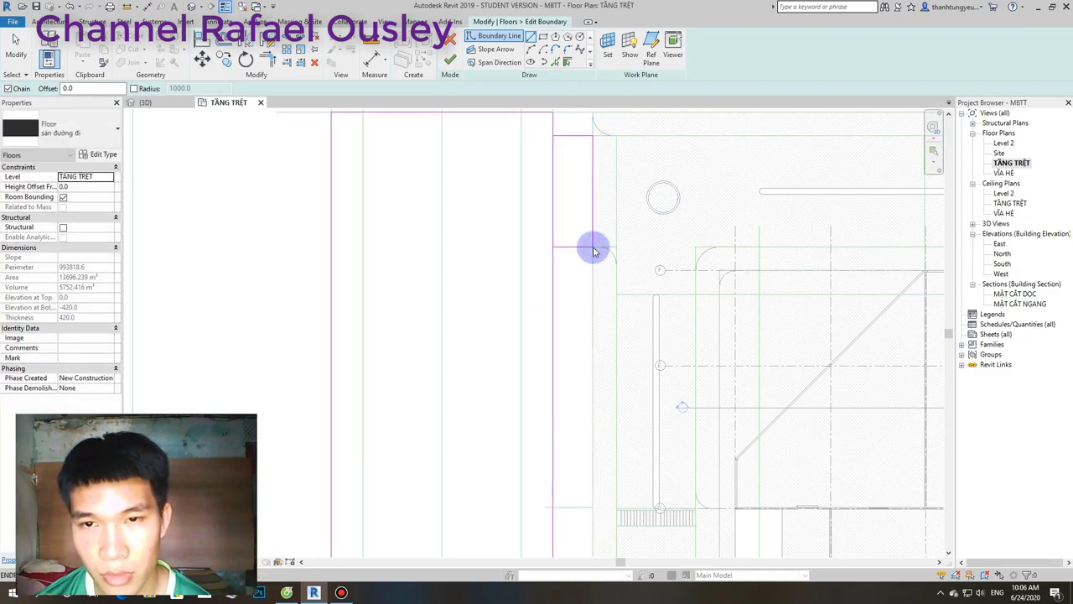
{"action": "key", "text": "Escape"}
{"action": "key", "text": "Escape"}
{"action": "scroll", "coordinate": [593, 243], "scroll_direction": "down", "scroll_amount": 2}
{"action": "middle_click_drag", "start_coordinate": [586, 208], "coordinate": [561, 263]}
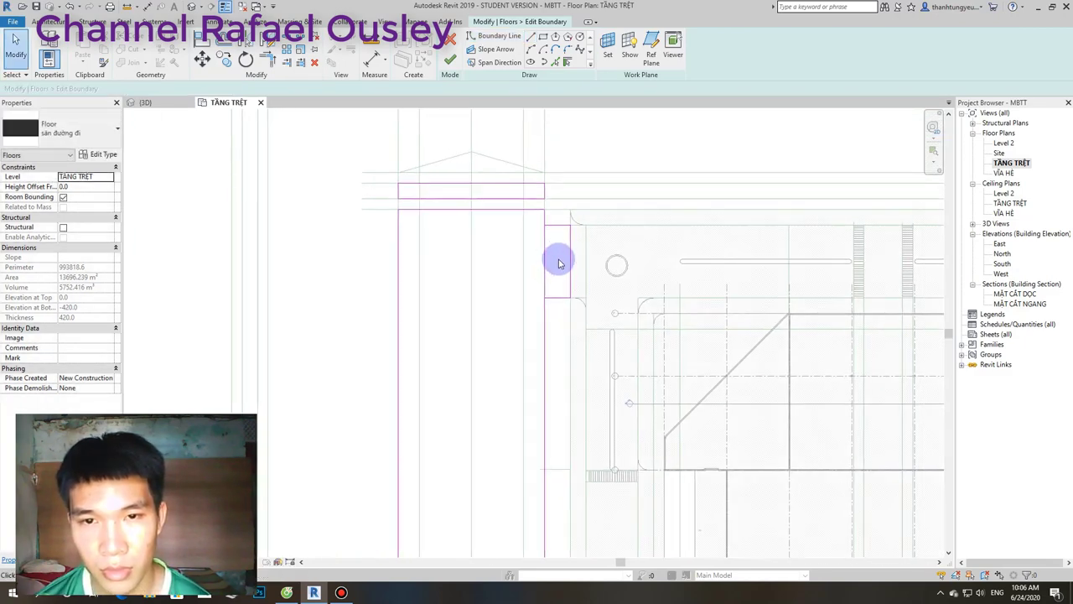
Pick two existing lines as boundary edges with Pick Lines.
{"action": "left_click", "coordinate": [567, 50]}
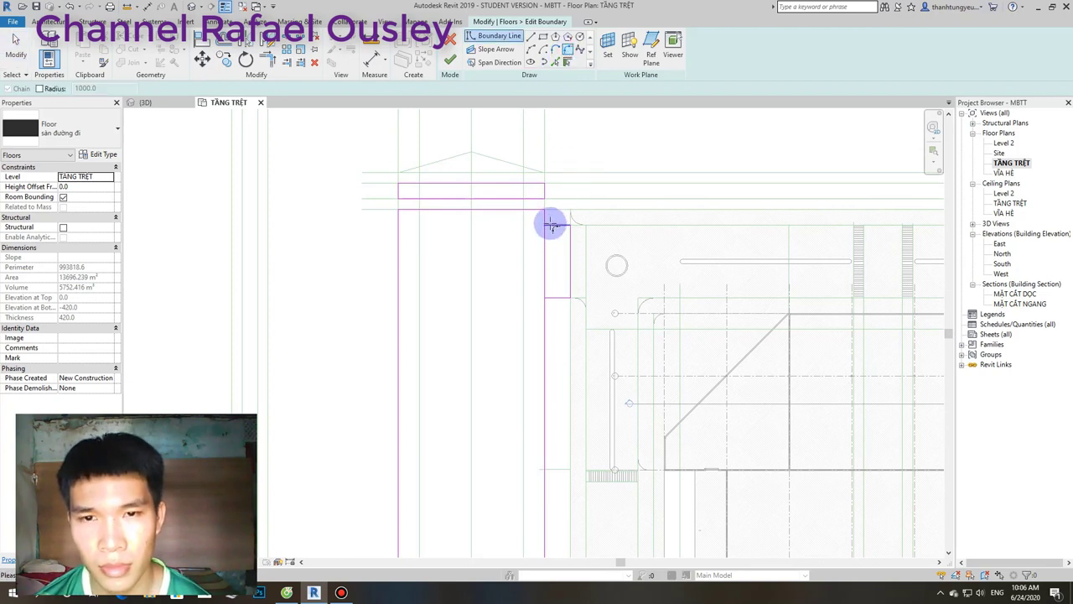
{"action": "left_click", "coordinate": [552, 227]}
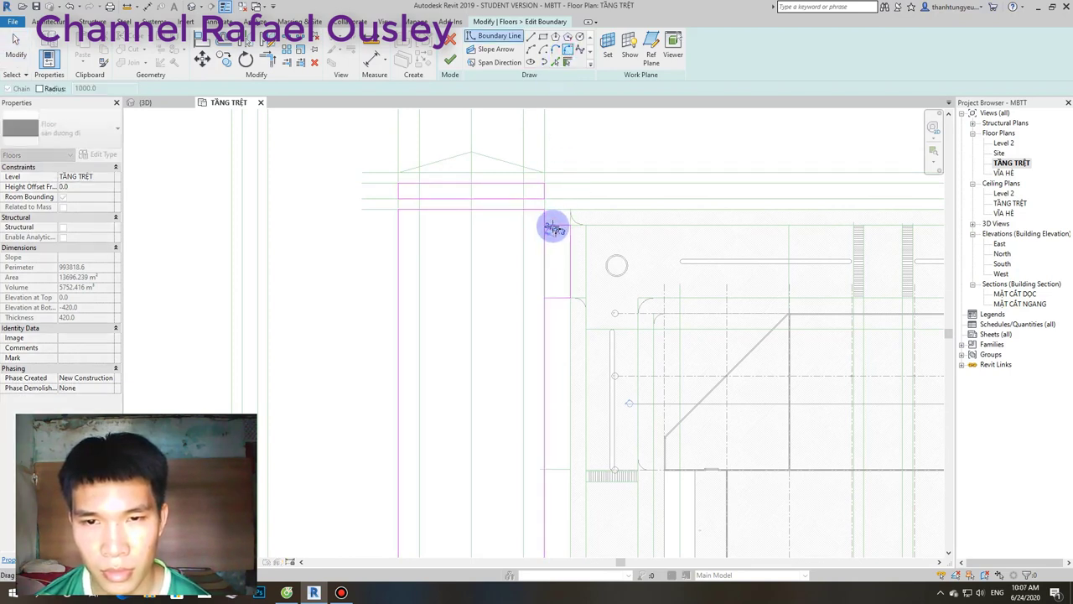
{"action": "scroll", "coordinate": [544, 224], "scroll_direction": "up", "scroll_amount": 2}
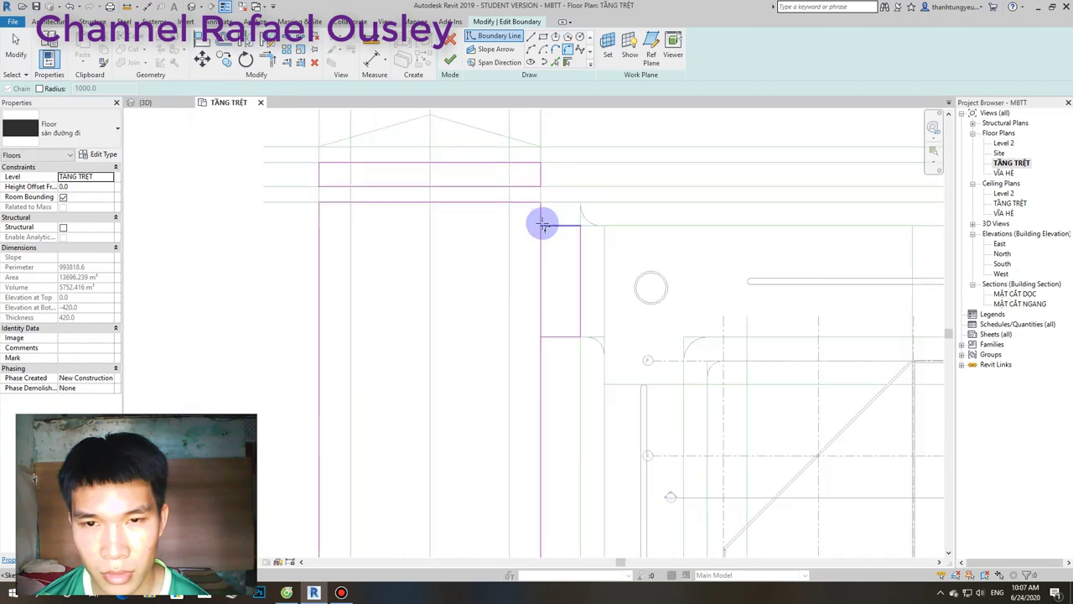
{"action": "left_click", "coordinate": [548, 224]}
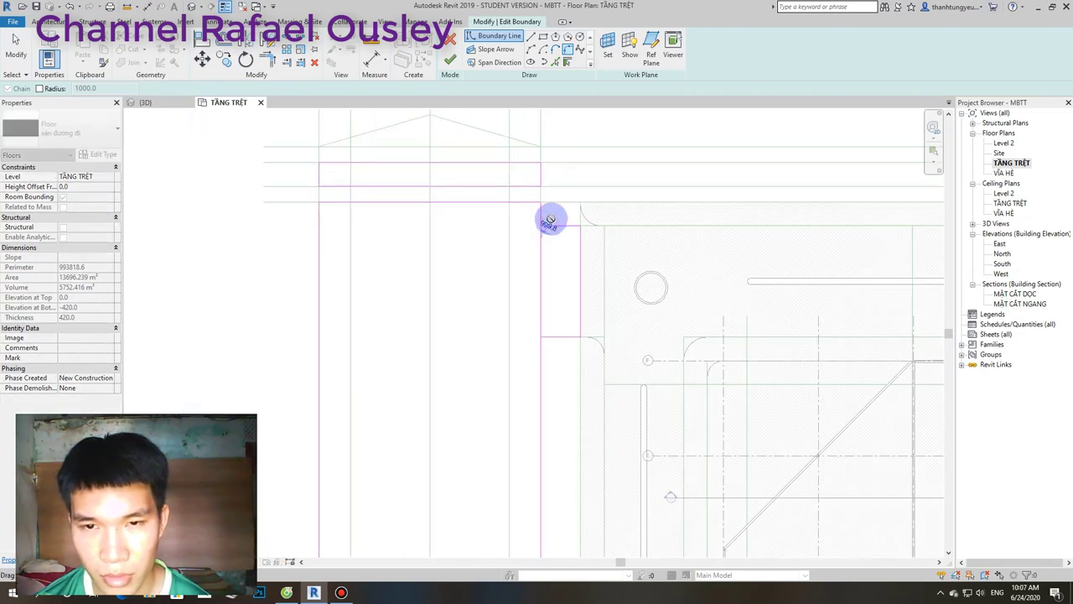
{"action": "scroll", "coordinate": [549, 223], "scroll_direction": "up", "scroll_amount": 2}
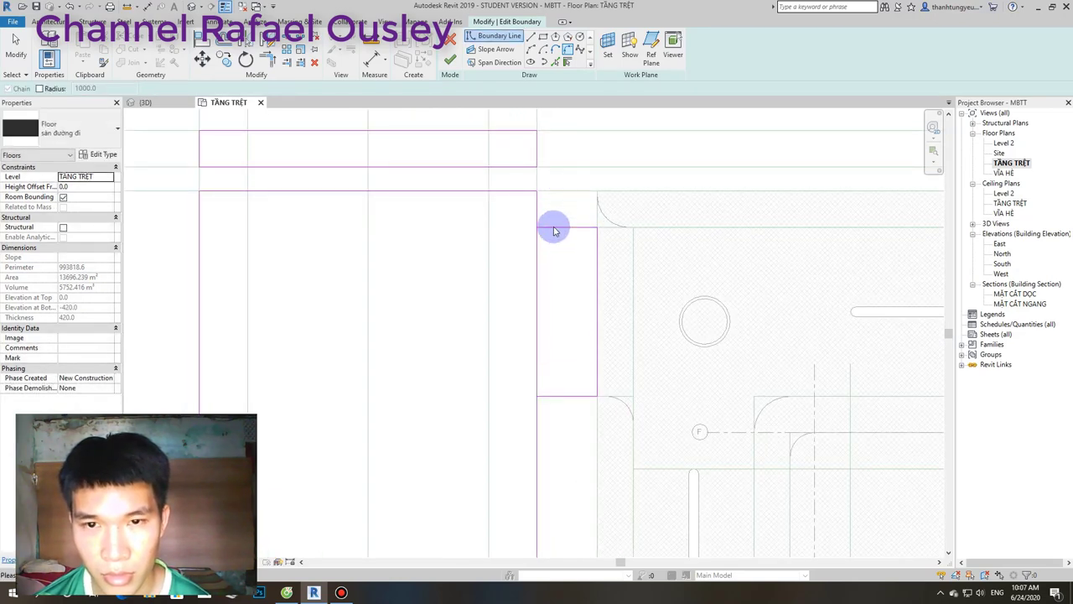
{"action": "key", "text": "Escape"}
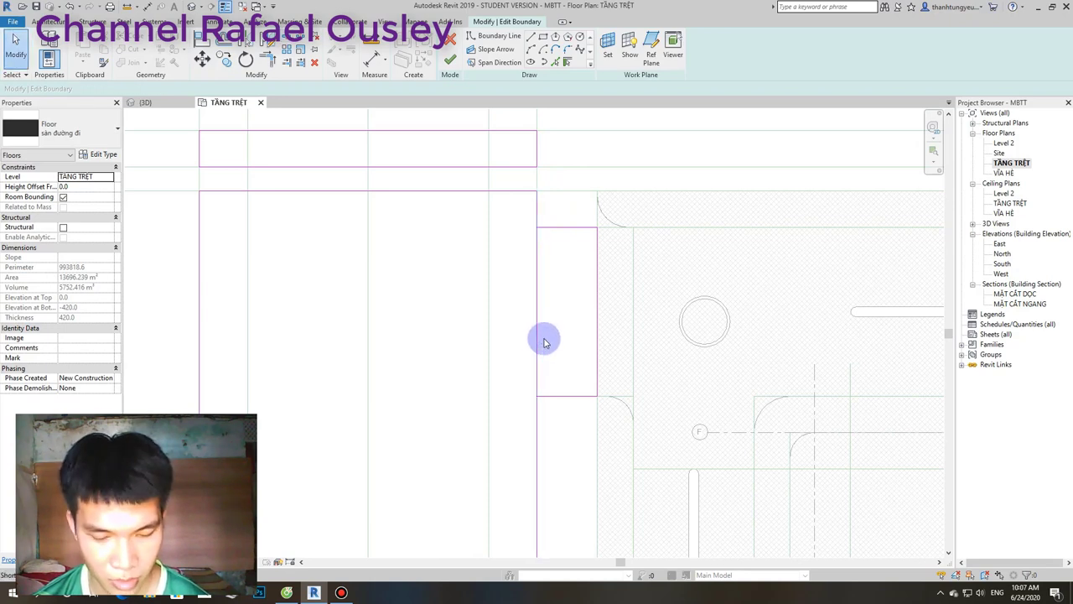
Split the road edge line where the side strip ends using SL.
{"action": "key", "text": "s"}
{"action": "key", "text": "l"}
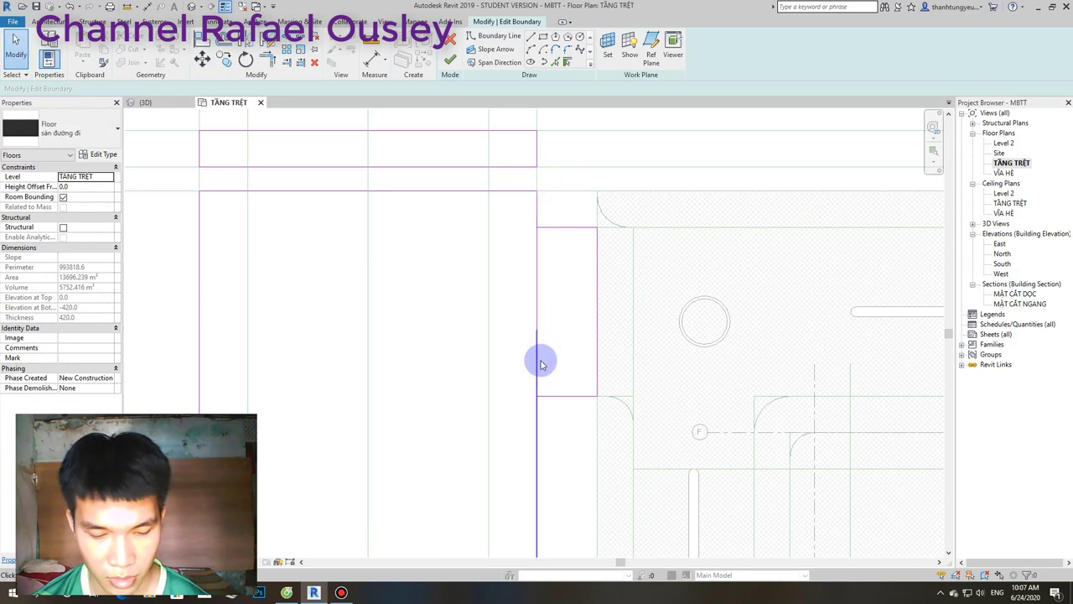
{"action": "left_click", "coordinate": [539, 409]}
{"action": "key", "text": "Escape"}
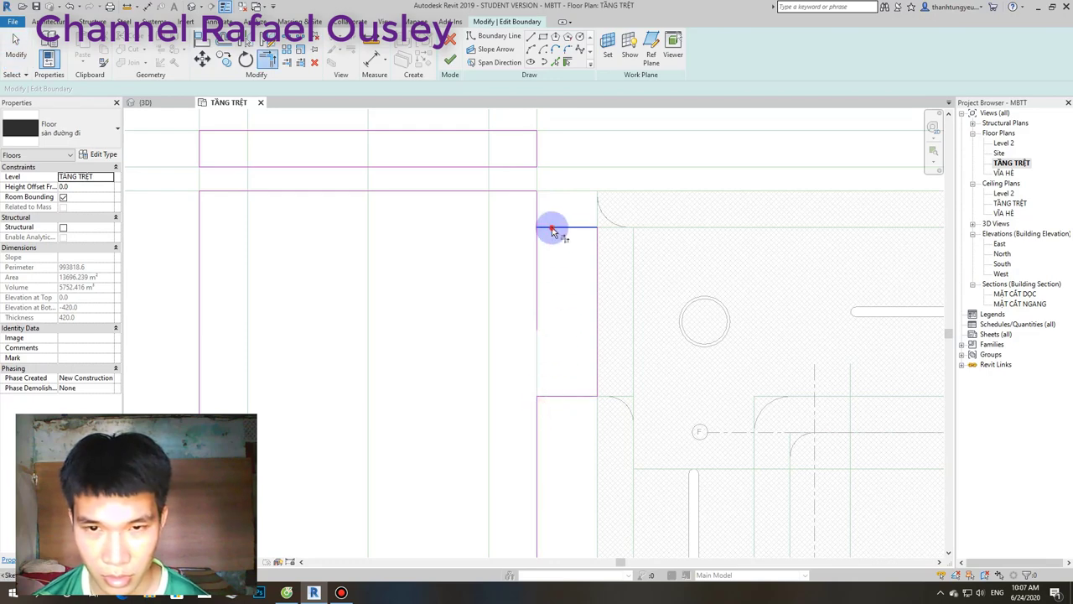
{"action": "scroll", "coordinate": [539, 223], "scroll_direction": "down", "scroll_amount": 3}
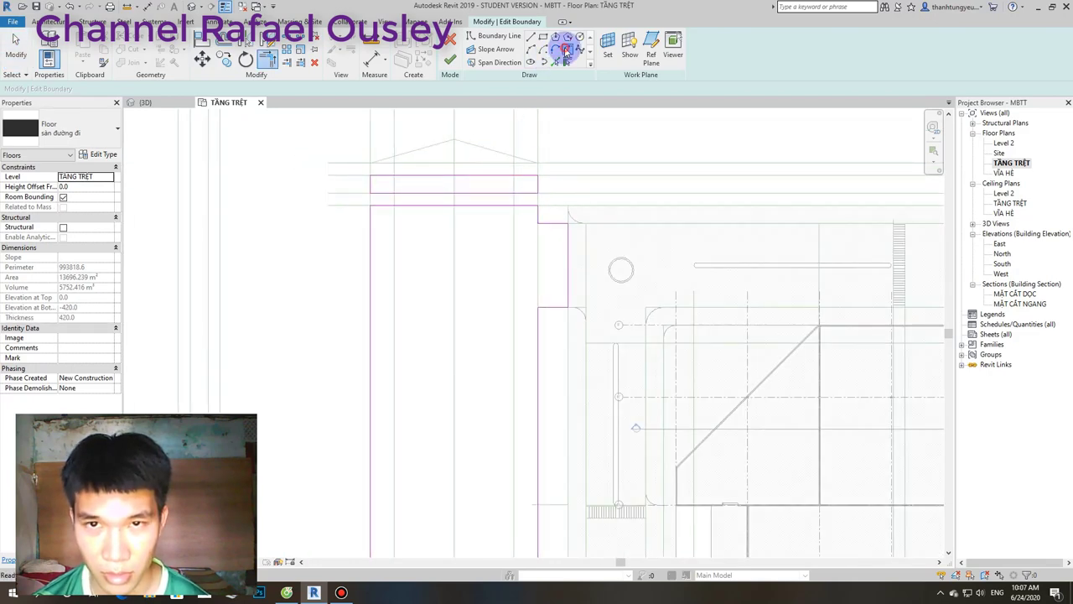
Round the side strip's top corner with a fillet arc.
{"action": "left_click", "coordinate": [568, 50]}
{"action": "scroll", "coordinate": [537, 240], "scroll_direction": "up", "scroll_amount": 2}
{"action": "scroll", "coordinate": [537, 240], "scroll_direction": "up", "scroll_amount": 1}
{"action": "left_click", "coordinate": [545, 254]}
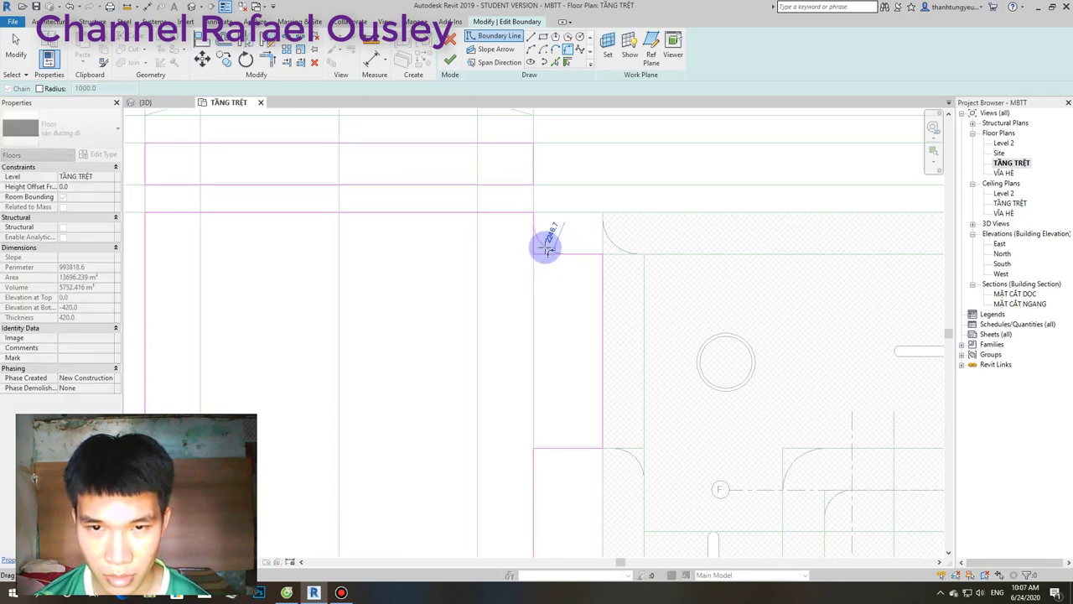
{"action": "left_click", "coordinate": [545, 246]}
{"action": "scroll", "coordinate": [551, 330], "scroll_direction": "down", "scroll_amount": 2}
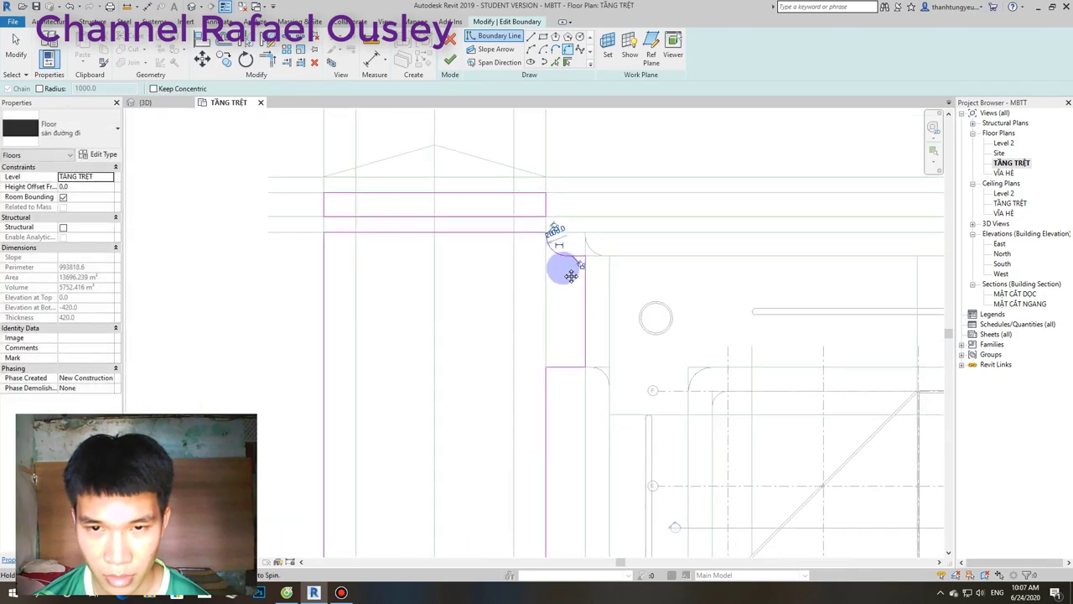
{"action": "left_click", "coordinate": [569, 289]}
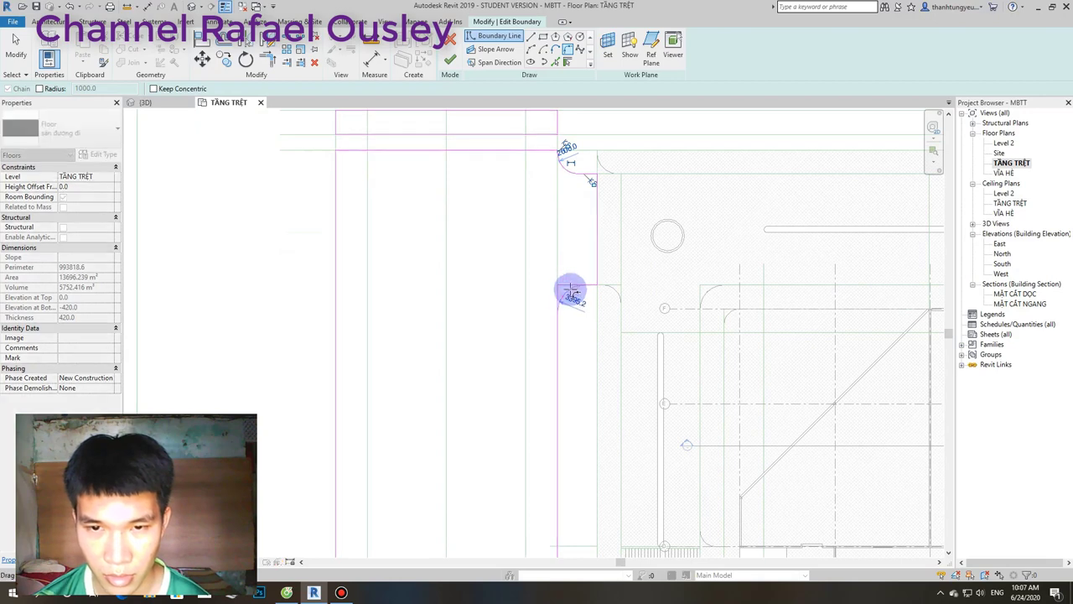
{"action": "scroll", "coordinate": [571, 302], "scroll_direction": "down", "scroll_amount": 1}
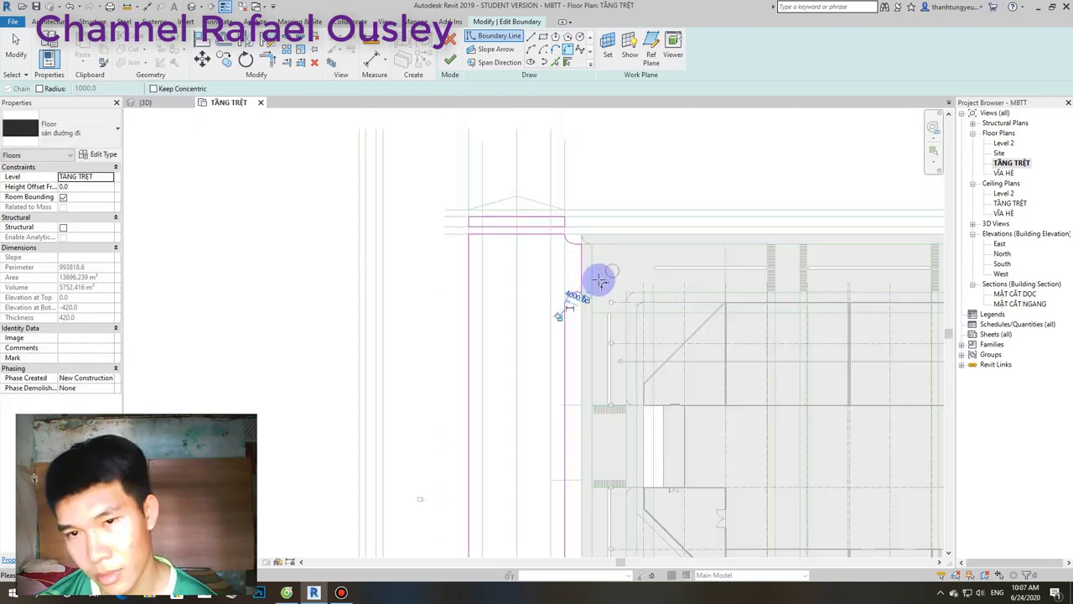
{"action": "scroll", "coordinate": [593, 311], "scroll_direction": "down", "scroll_amount": 2}
{"action": "scroll", "coordinate": [593, 314], "scroll_direction": "down", "scroll_amount": 2}
{"action": "key", "text": "Escape"}
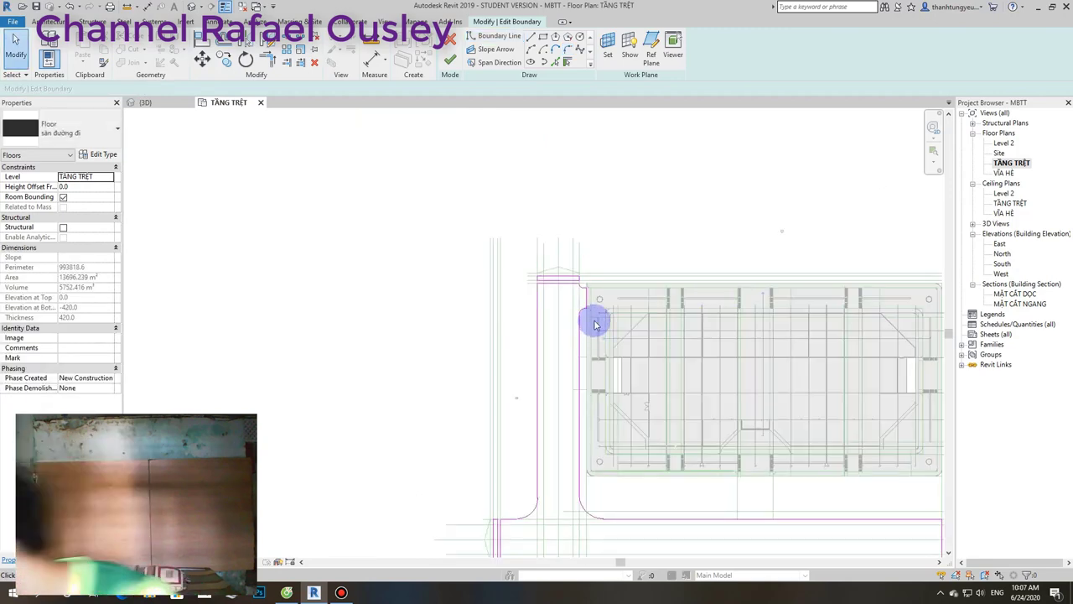
Draw two sloped boundary lines forming a pointed tip at the top road end.
{"action": "scroll", "coordinate": [593, 331], "scroll_direction": "up", "scroll_amount": 1}
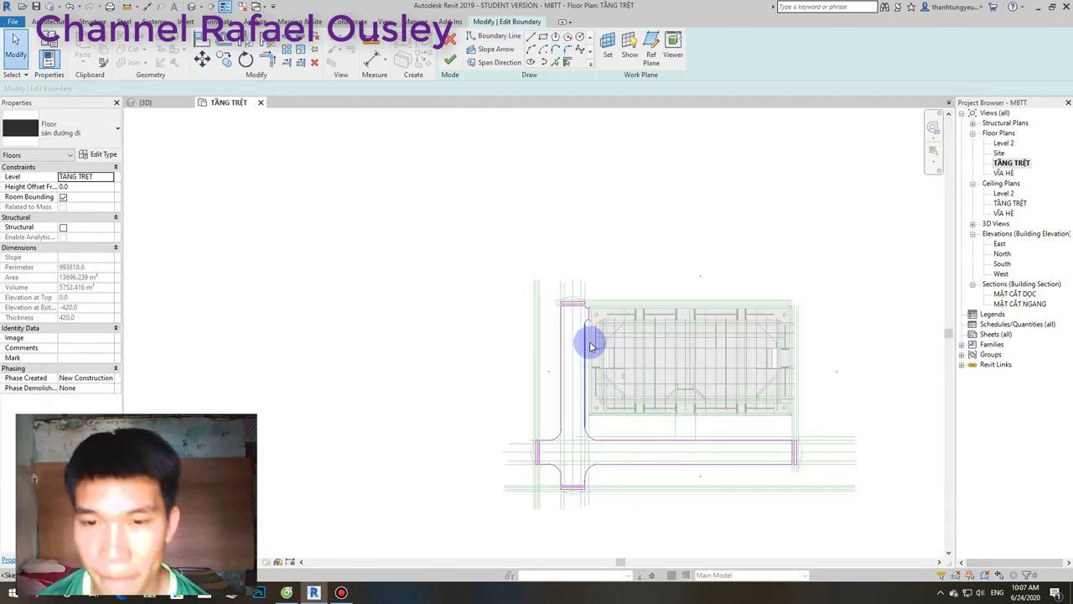
{"action": "scroll", "coordinate": [590, 310], "scroll_direction": "up", "scroll_amount": 3}
{"action": "scroll", "coordinate": [589, 285], "scroll_direction": "down", "scroll_amount": 2}
{"action": "middle_click_drag", "start_coordinate": [587, 293], "coordinate": [575, 215]}
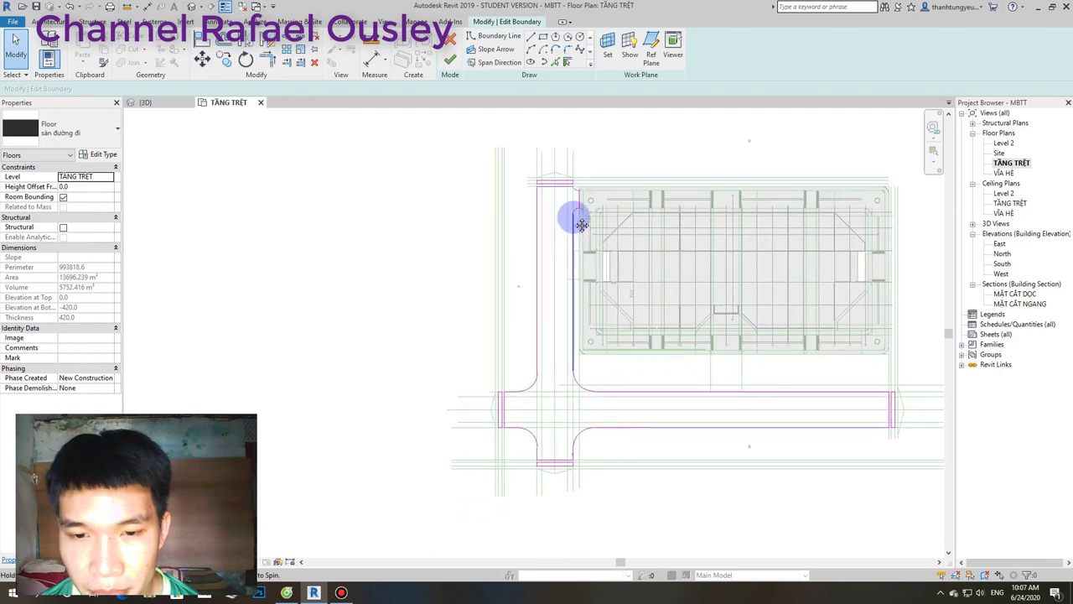
{"action": "left_click", "coordinate": [531, 37]}
{"action": "scroll", "coordinate": [554, 159], "scroll_direction": "up", "scroll_amount": 2}
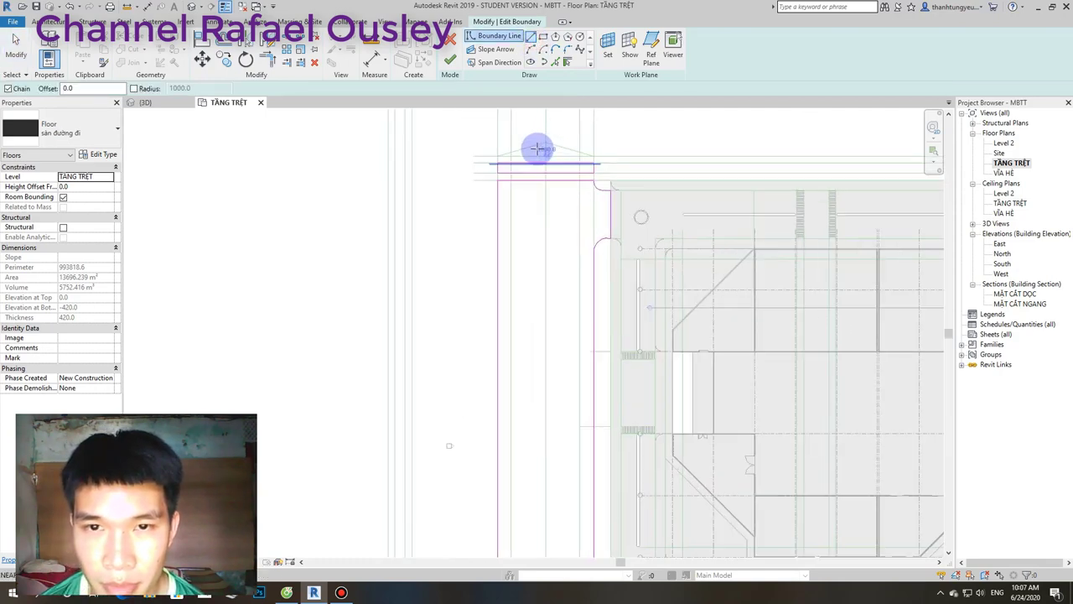
{"action": "scroll", "coordinate": [520, 155], "scroll_direction": "up", "scroll_amount": 2}
{"action": "left_click", "coordinate": [556, 132]}
{"action": "left_click", "coordinate": [448, 163]}
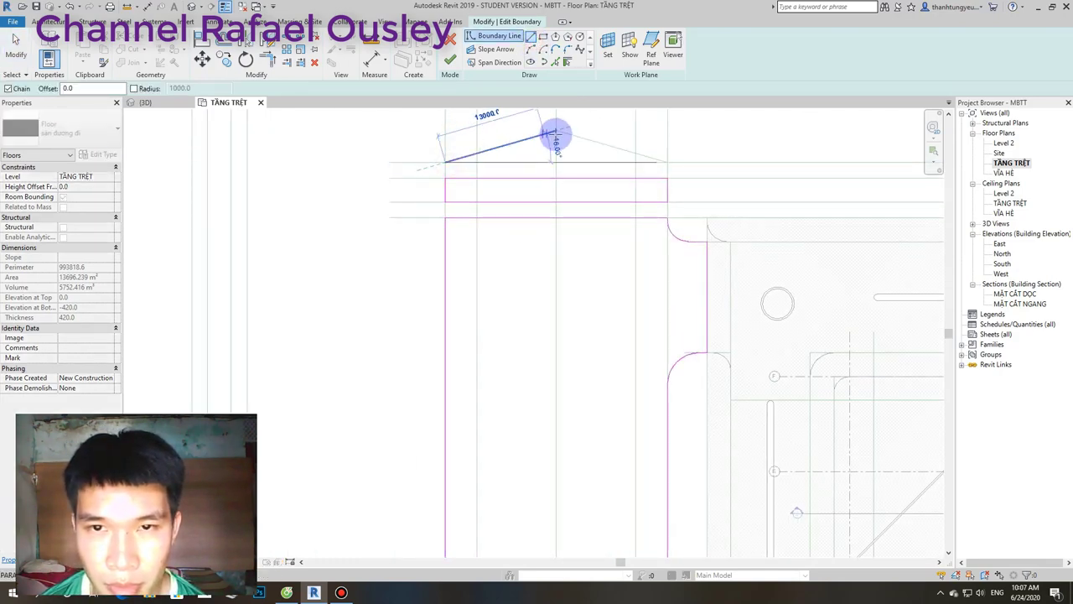
{"action": "left_click", "coordinate": [556, 132]}
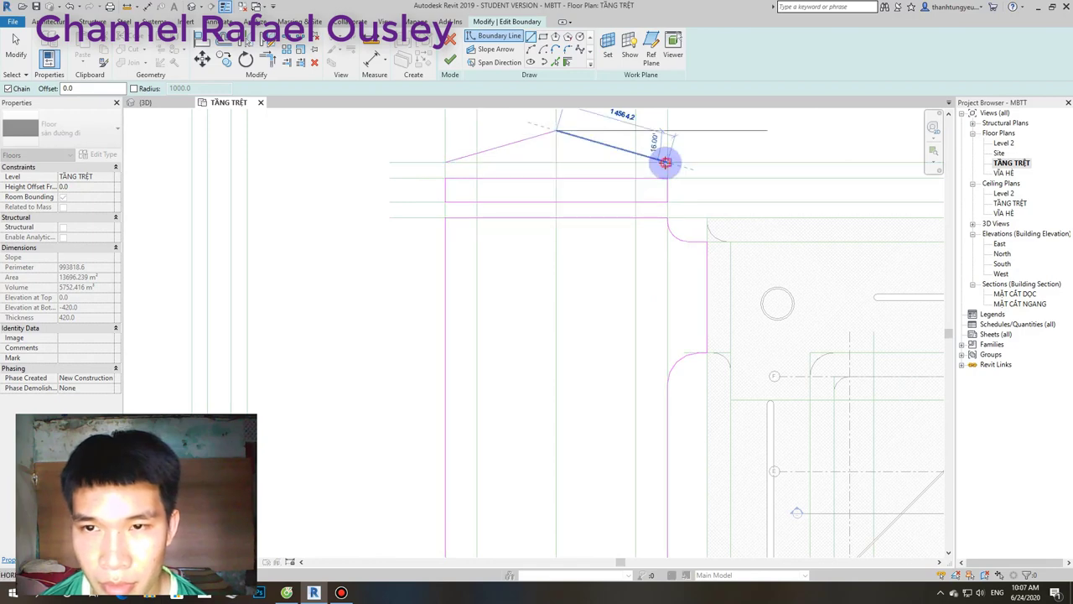
{"action": "left_click", "coordinate": [666, 163]}
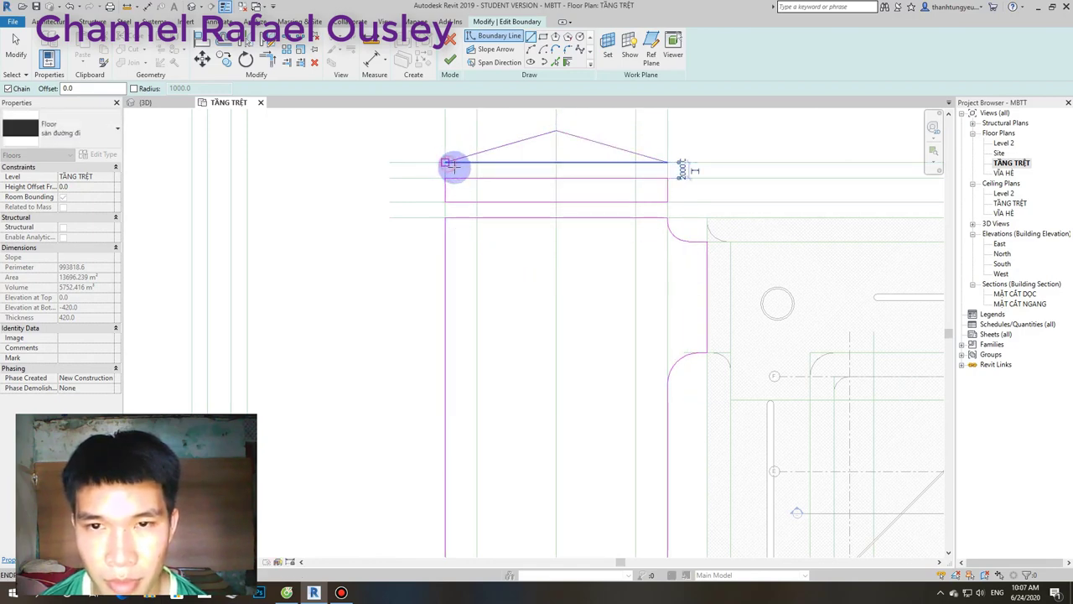
Draw two sloped boundary lines forming a pointed tip at the bottom road end.
{"action": "scroll", "coordinate": [661, 307], "scroll_direction": "down", "scroll_amount": 2}
{"action": "middle_click_drag", "start_coordinate": [649, 288], "coordinate": [604, 397]}
{"action": "scroll", "coordinate": [701, 460], "scroll_direction": "up", "scroll_amount": 2}
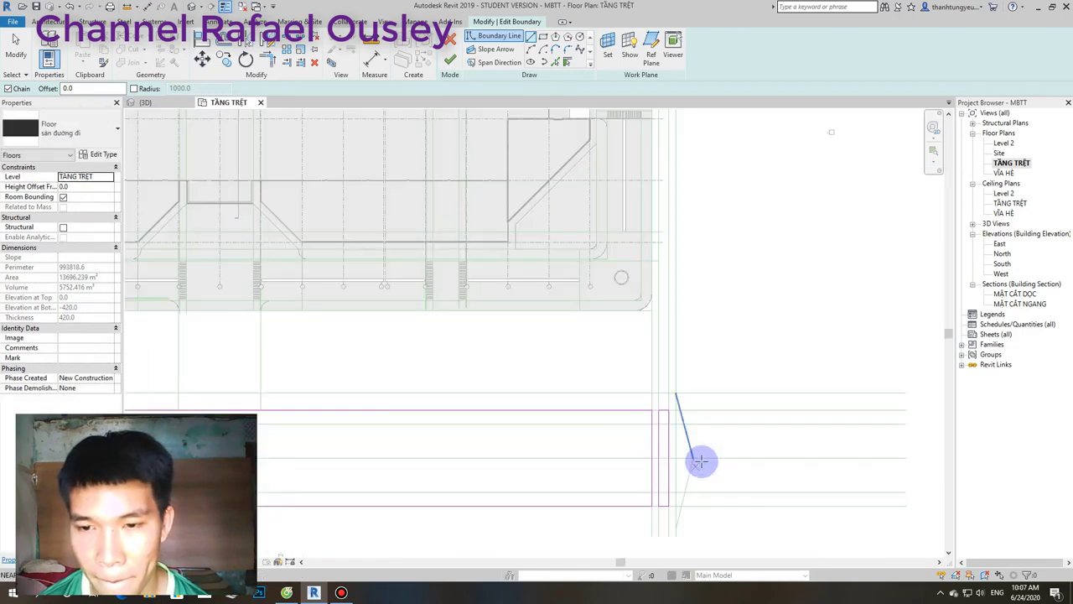
{"action": "scroll", "coordinate": [701, 461], "scroll_direction": "up", "scroll_amount": 2}
{"action": "middle_click_drag", "start_coordinate": [646, 342], "coordinate": [618, 236]}
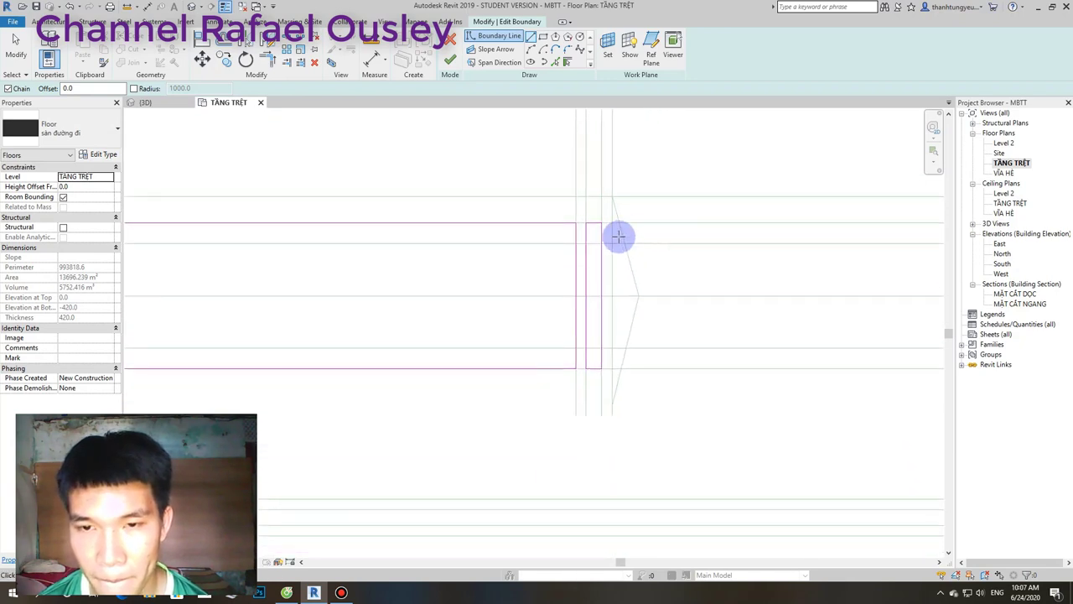
{"action": "scroll", "coordinate": [604, 297], "scroll_direction": "down", "scroll_amount": 1}
{"action": "middle_click_drag", "start_coordinate": [577, 304], "coordinate": [734, 287]}
{"action": "scroll", "coordinate": [697, 329], "scroll_direction": "down", "scroll_amount": 1}
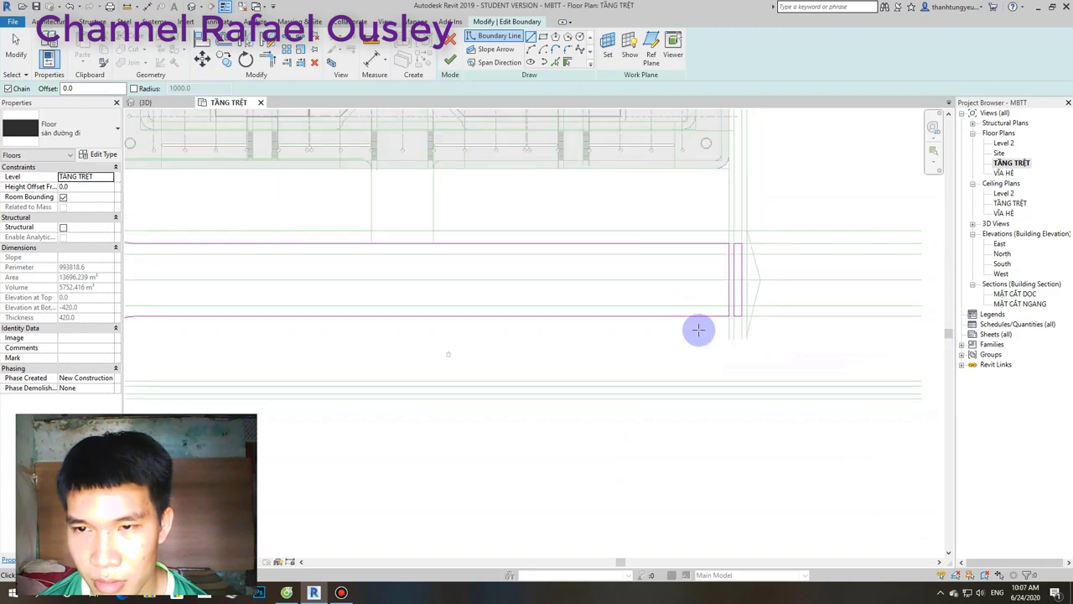
{"action": "scroll", "coordinate": [599, 312], "scroll_direction": "down", "scroll_amount": 2}
{"action": "scroll", "coordinate": [598, 311], "scroll_direction": "down", "scroll_amount": 1}
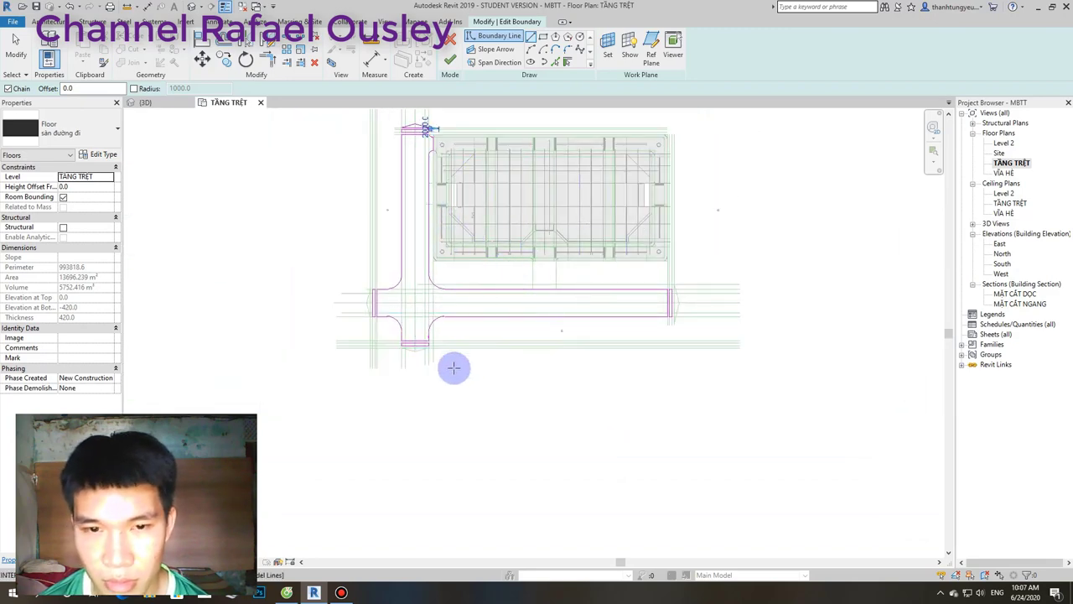
{"action": "scroll", "coordinate": [453, 366], "scroll_direction": "up", "scroll_amount": 2}
{"action": "scroll", "coordinate": [419, 352], "scroll_direction": "up", "scroll_amount": 2}
{"action": "scroll", "coordinate": [424, 323], "scroll_direction": "up", "scroll_amount": 2}
{"action": "scroll", "coordinate": [436, 325], "scroll_direction": "up", "scroll_amount": 1}
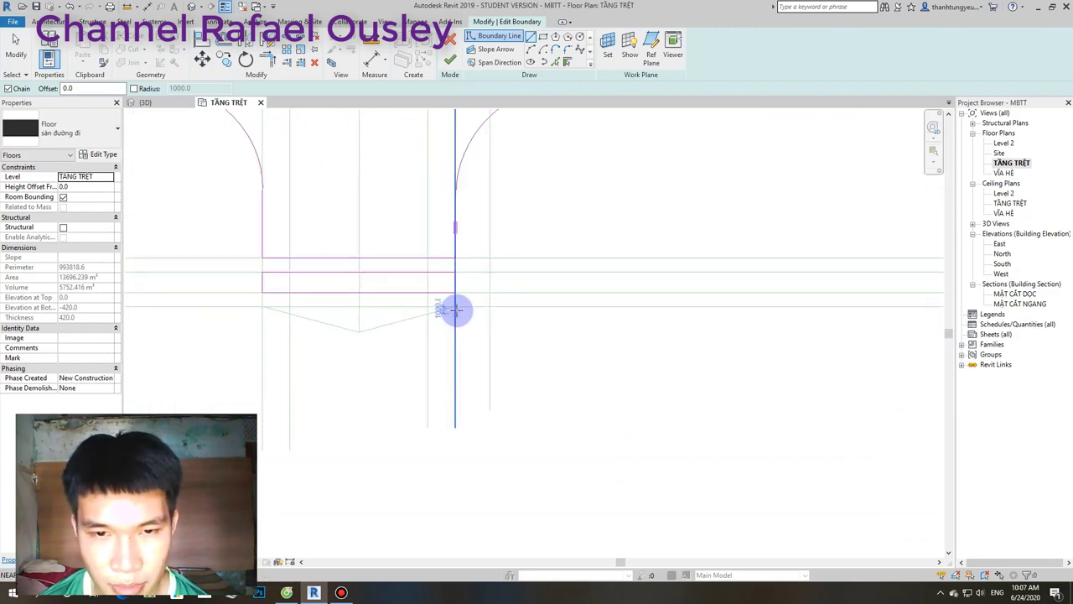
{"action": "left_click", "coordinate": [359, 331]}
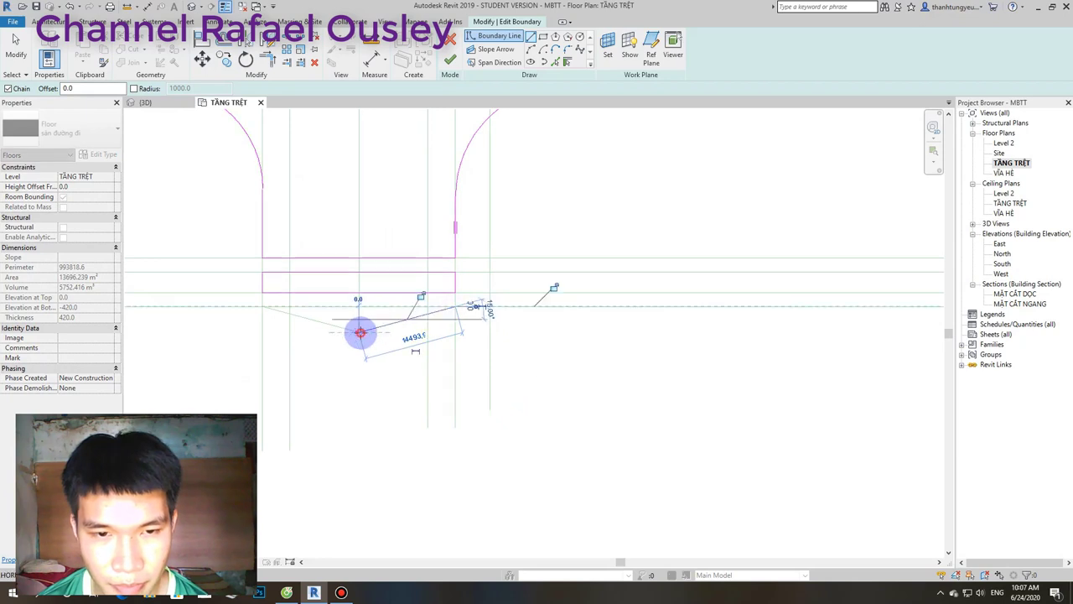
{"action": "left_click", "coordinate": [261, 308]}
{"action": "left_click", "coordinate": [450, 307]}
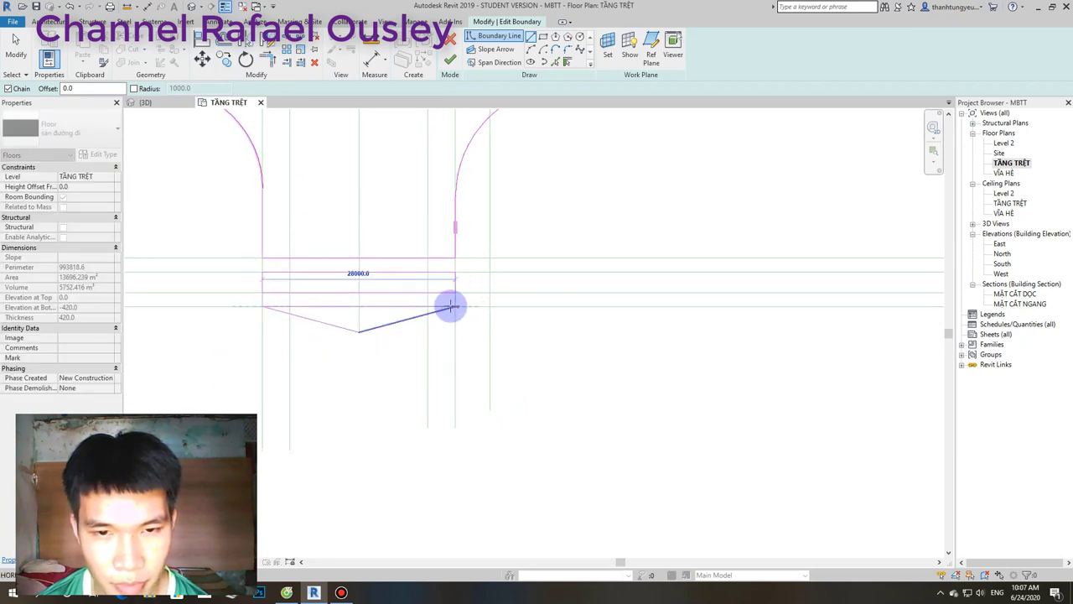
Draw two sloped boundary lines forming a pointed tip at the left road end.
{"action": "scroll", "coordinate": [395, 280], "scroll_direction": "down", "scroll_amount": 2}
{"action": "middle_click_drag", "start_coordinate": [395, 280], "coordinate": [628, 348]}
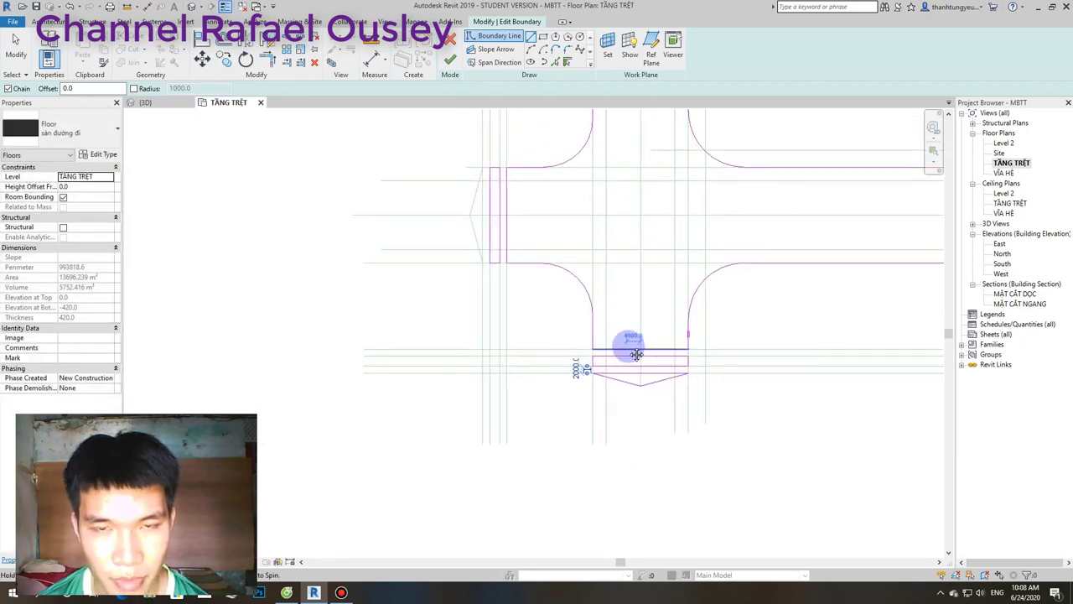
{"action": "left_click", "coordinate": [492, 261]}
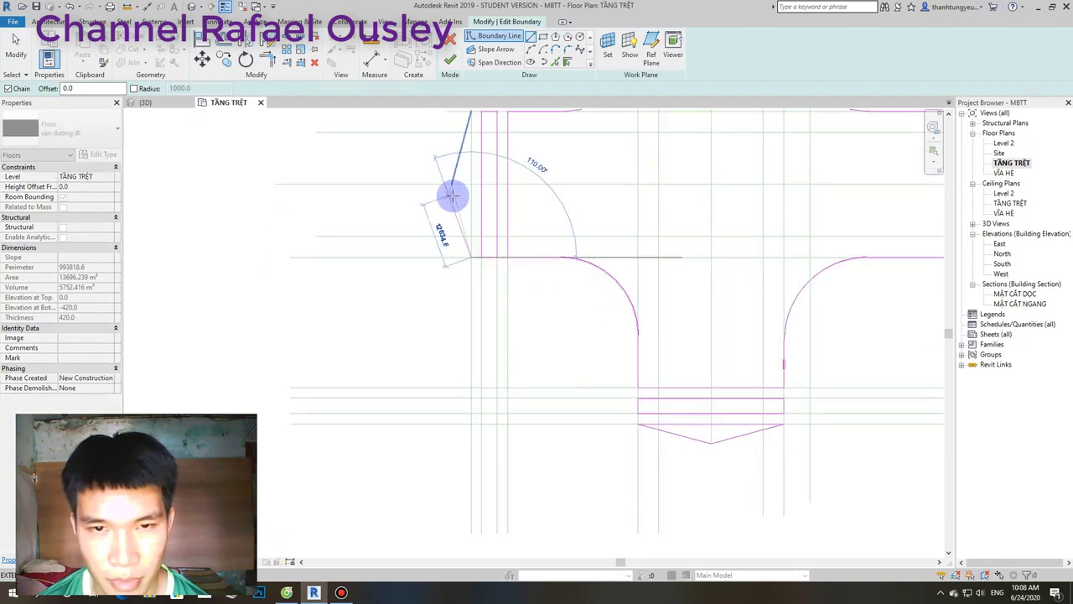
{"action": "mouse_move", "coordinate": [448, 184]}
{"action": "middle_mouse_down"}
{"action": "mouse_move", "coordinate": [465, 309]}
{"action": "mouse_move", "coordinate": [478, 239]}
{"action": "middle_mouse_up"}
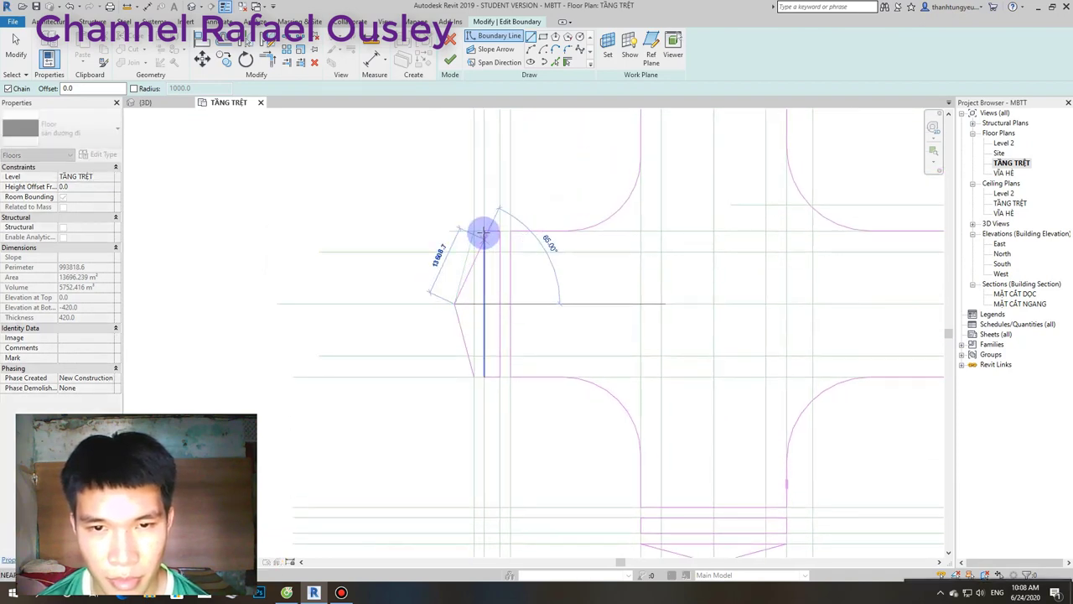
{"action": "left_click", "coordinate": [473, 230]}
{"action": "left_click", "coordinate": [475, 353]}
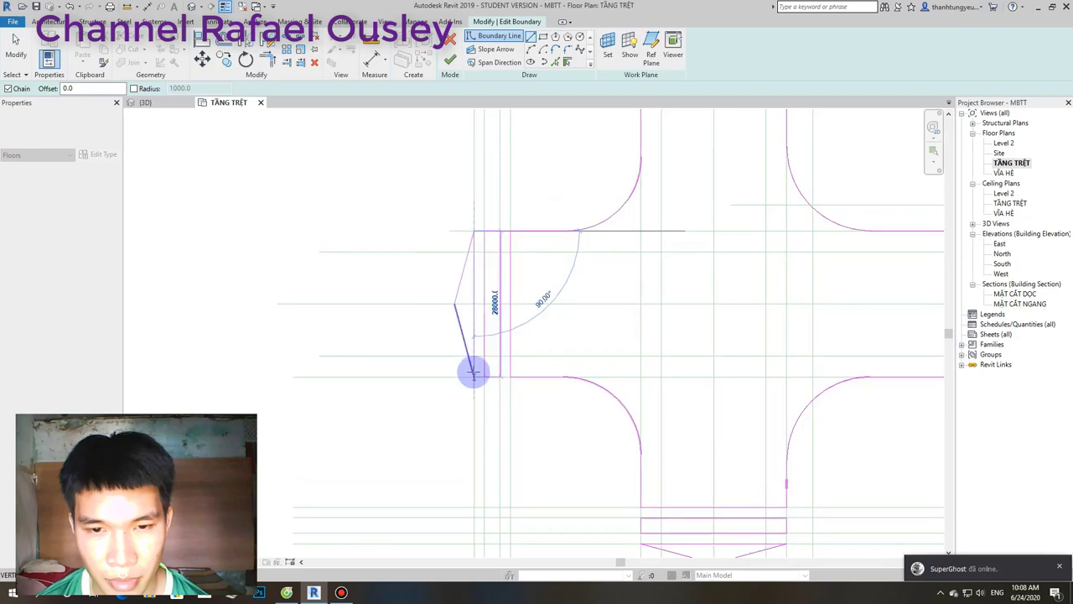
Stop drawing boundary lines and view the whole road outline around the building.
{"action": "scroll", "coordinate": [472, 371], "scroll_direction": "down", "scroll_amount": 2}
{"action": "middle_click_drag", "start_coordinate": [552, 363], "coordinate": [405, 347]}
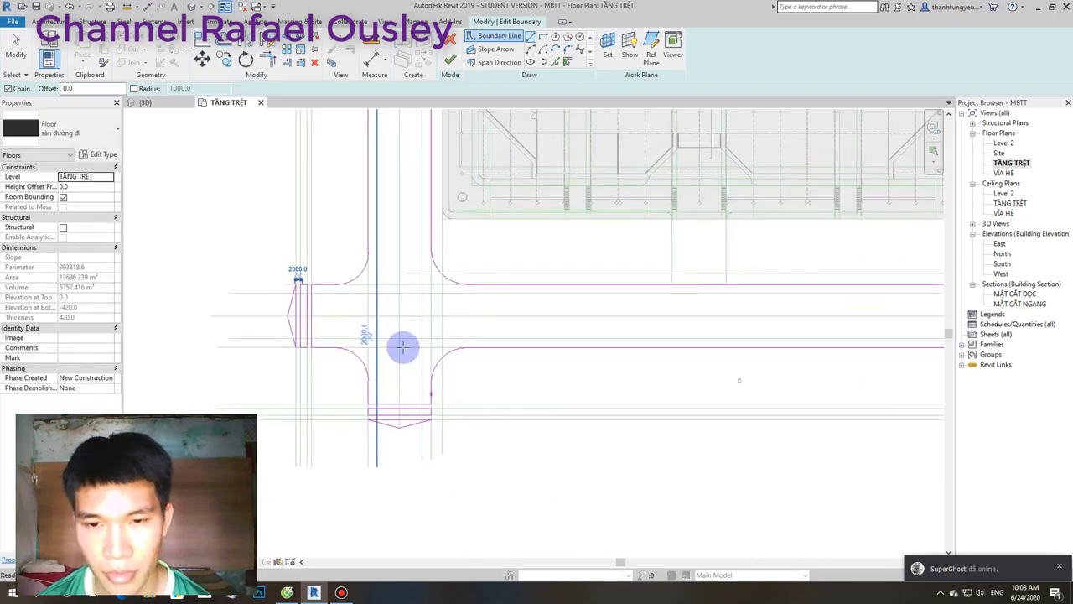
{"action": "scroll", "coordinate": [563, 352], "scroll_direction": "down", "scroll_amount": 2}
{"action": "middle_click_drag", "start_coordinate": [563, 352], "coordinate": [476, 369]}
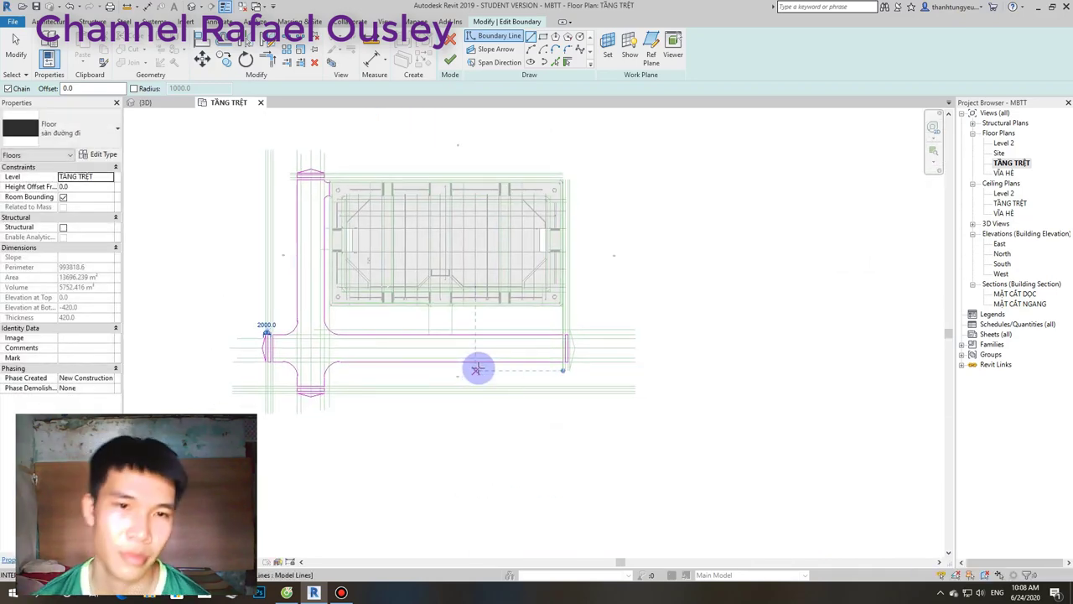
{"action": "key", "text": "Escape"}
{"action": "key", "text": "Escape"}
{"action": "scroll", "coordinate": [575, 352], "scroll_direction": "up", "scroll_amount": 3}
{"action": "scroll", "coordinate": [575, 357], "scroll_direction": "down", "scroll_amount": 3}
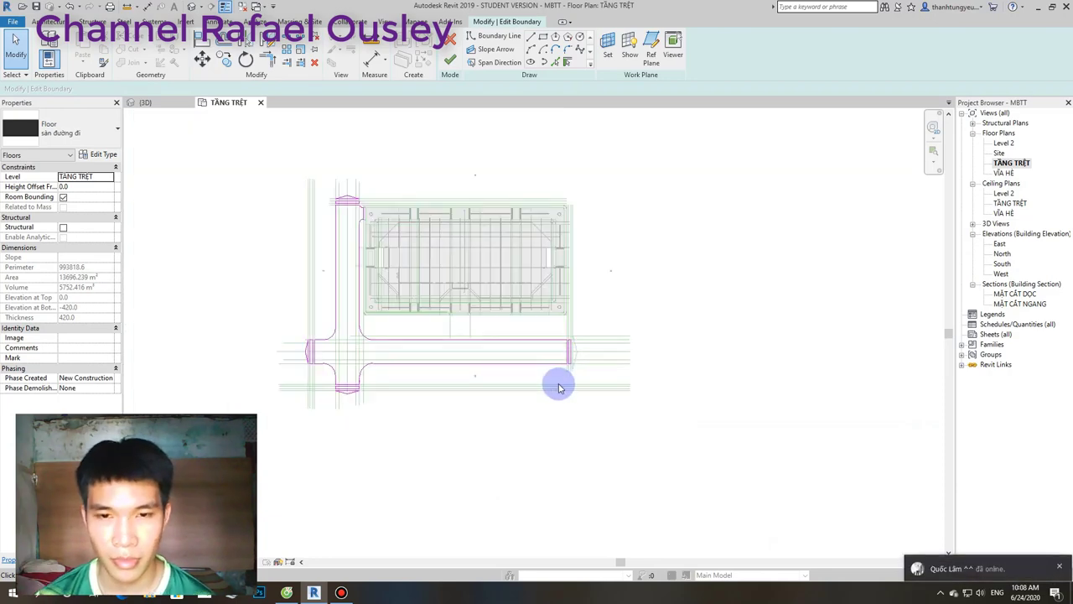
{"action": "scroll", "coordinate": [560, 387], "scroll_direction": "down", "scroll_amount": 1}
{"action": "scroll", "coordinate": [560, 388], "scroll_direction": "down", "scroll_amount": 1}
{"action": "scroll", "coordinate": [560, 387], "scroll_direction": "down", "scroll_amount": 1}
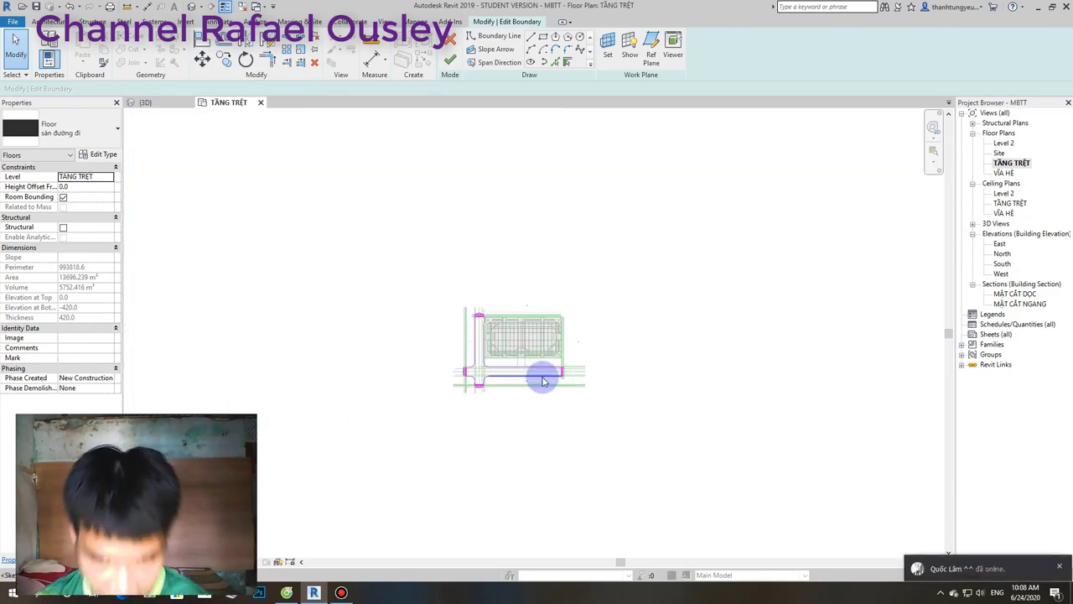
{"action": "scroll", "coordinate": [543, 379], "scroll_direction": "up", "scroll_amount": 1}
{"action": "scroll", "coordinate": [545, 379], "scroll_direction": "up", "scroll_amount": 1}
{"action": "scroll", "coordinate": [554, 377], "scroll_direction": "up", "scroll_amount": 1}
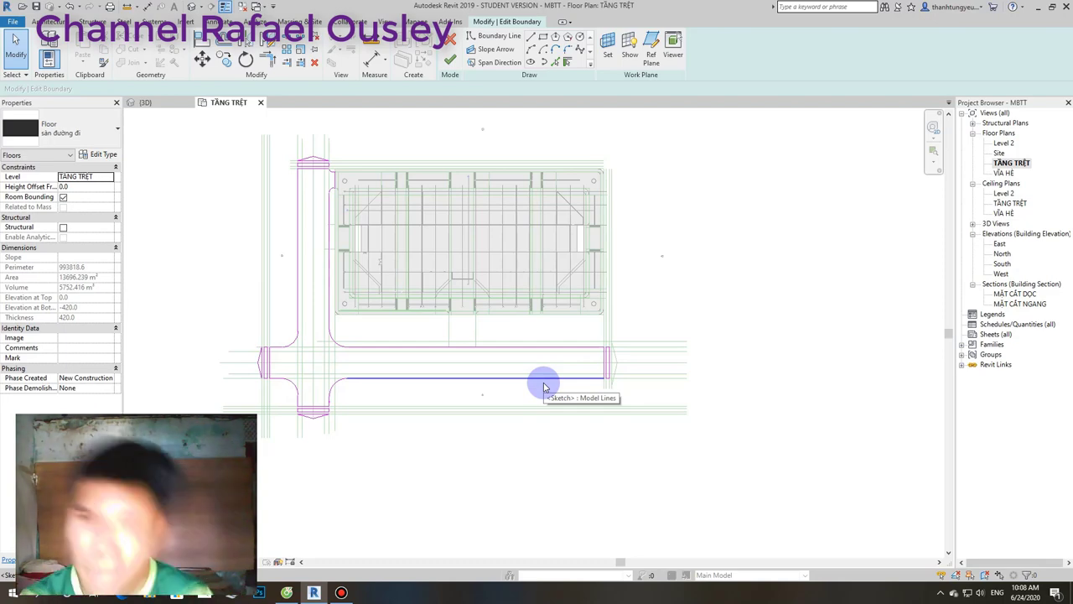
{"action": "scroll", "coordinate": [621, 197], "scroll_direction": "up", "scroll_amount": 1}
Finish the road floor's boundary sketch and delete the leftover line at the road end.
{"action": "left_click", "coordinate": [451, 61]}
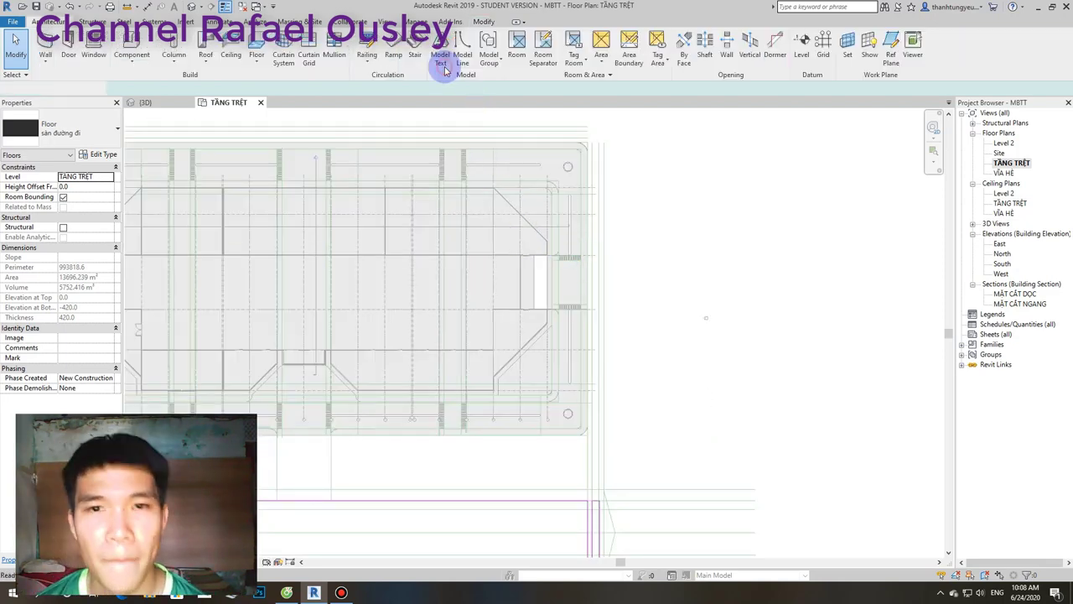
{"action": "scroll", "coordinate": [496, 173], "scroll_direction": "down", "scroll_amount": 2}
{"action": "scroll", "coordinate": [587, 314], "scroll_direction": "up", "scroll_amount": 2}
{"action": "scroll", "coordinate": [537, 350], "scroll_direction": "up", "scroll_amount": 2}
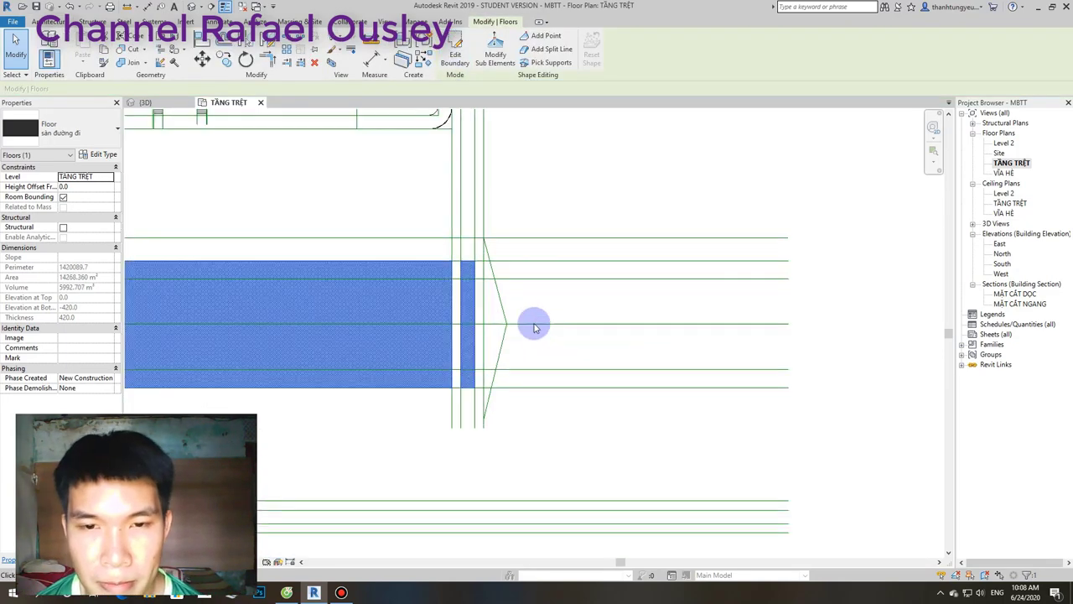
{"action": "left_click", "coordinate": [503, 304]}
{"action": "key", "text": "Delete"}
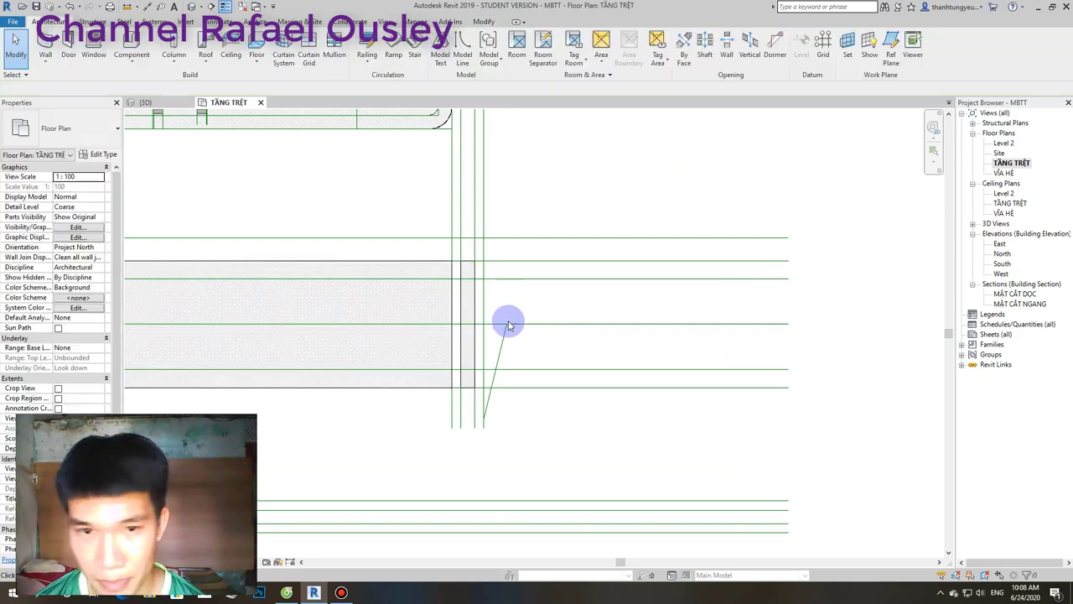
{"action": "scroll", "coordinate": [503, 359], "scroll_direction": "down", "scroll_amount": 2}
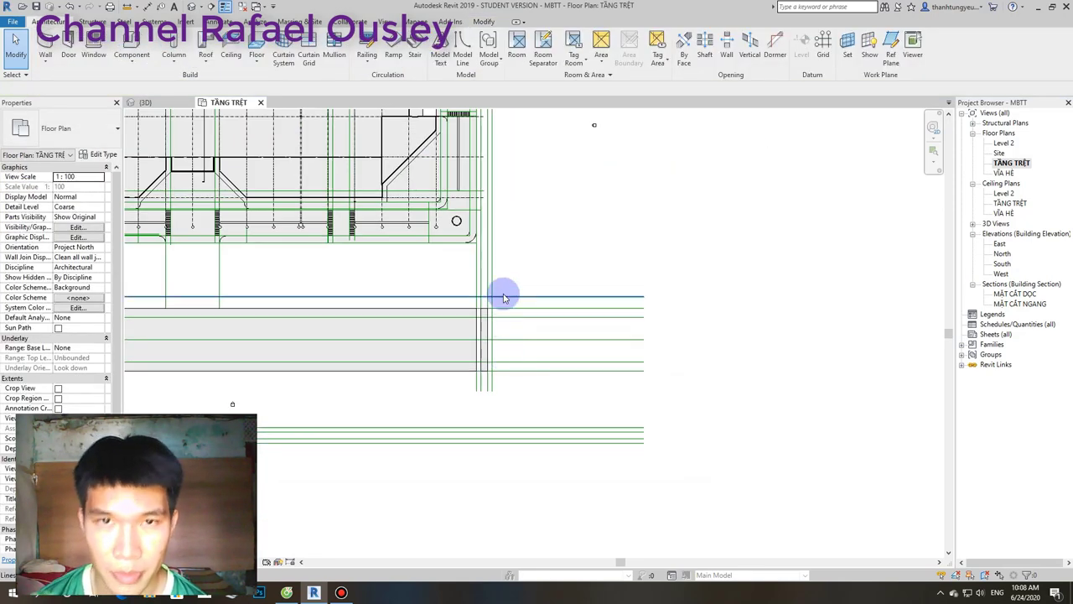
Draw two angled model lines forming a right-pointing tip across the road's east end.
{"action": "left_click", "coordinate": [462, 46]}
{"action": "scroll", "coordinate": [516, 319], "scroll_direction": "up", "scroll_amount": 3}
{"action": "scroll", "coordinate": [517, 319], "scroll_direction": "up", "scroll_amount": 2}
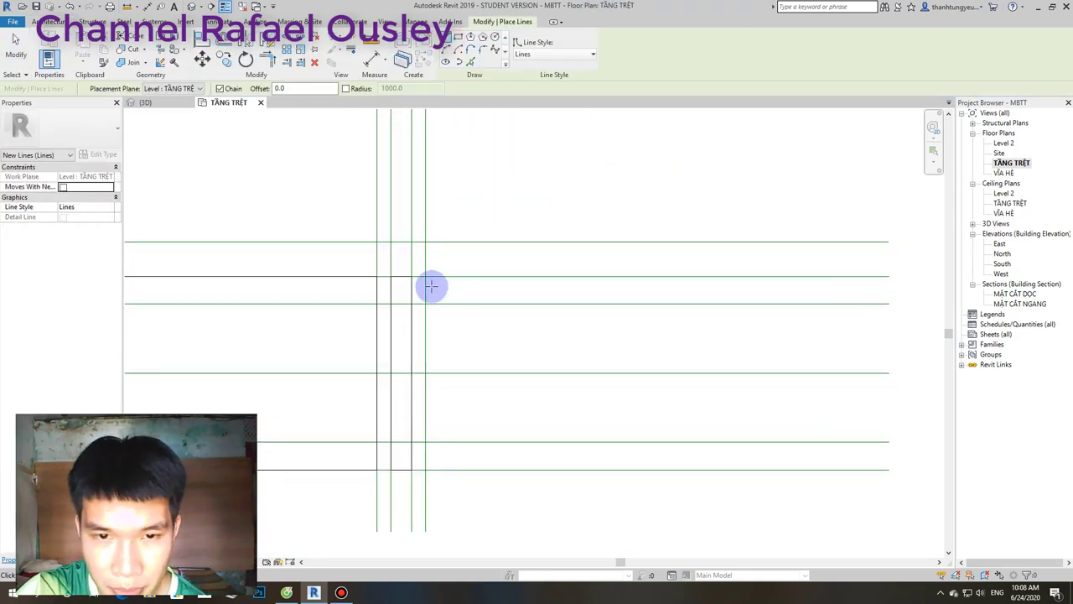
{"action": "left_click", "coordinate": [452, 269]}
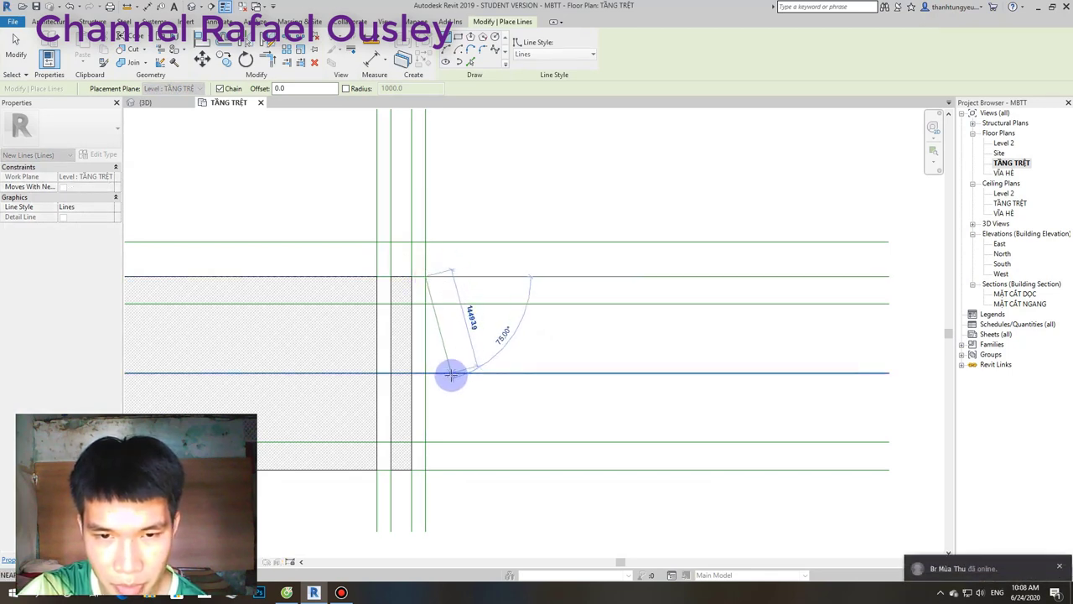
{"action": "left_click", "coordinate": [453, 377]}
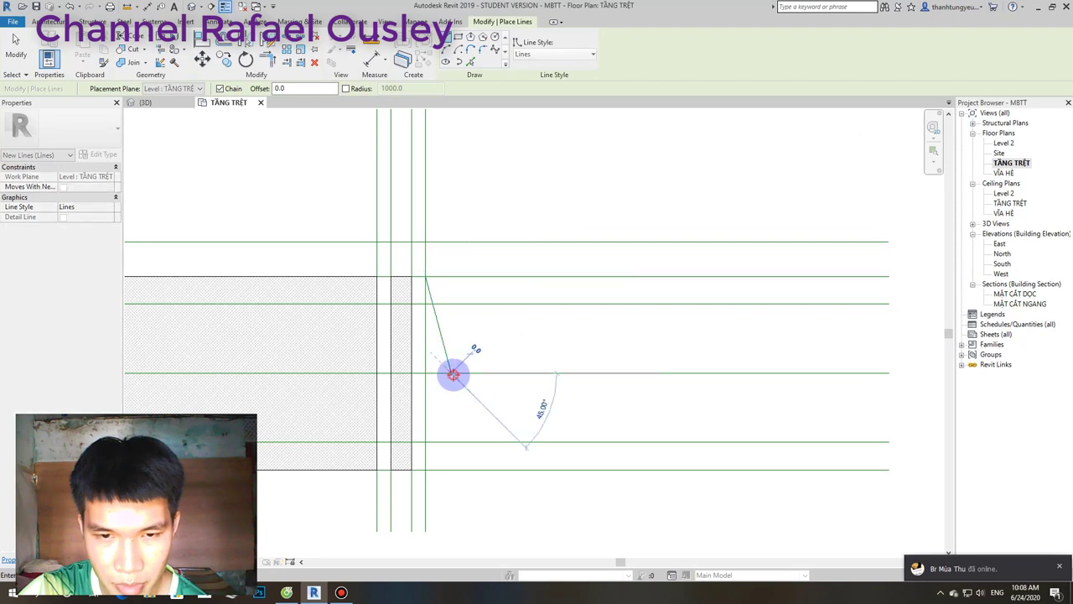
{"action": "left_click", "coordinate": [425, 472]}
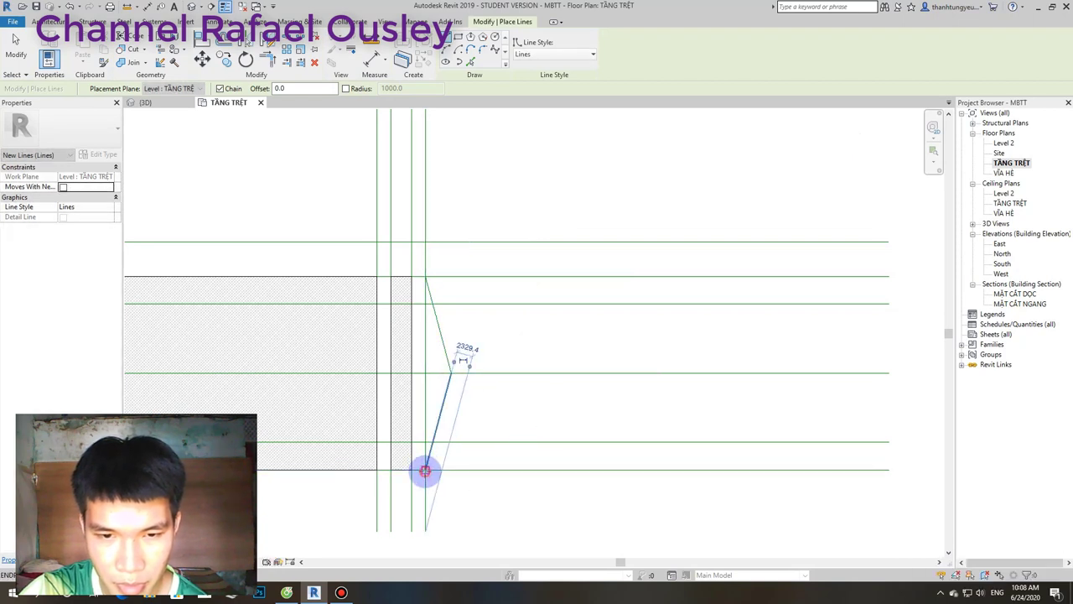
{"action": "key", "text": "Escape"}
{"action": "key", "text": "Escape"}
{"action": "scroll", "coordinate": [352, 271], "scroll_direction": "down", "scroll_amount": 2}
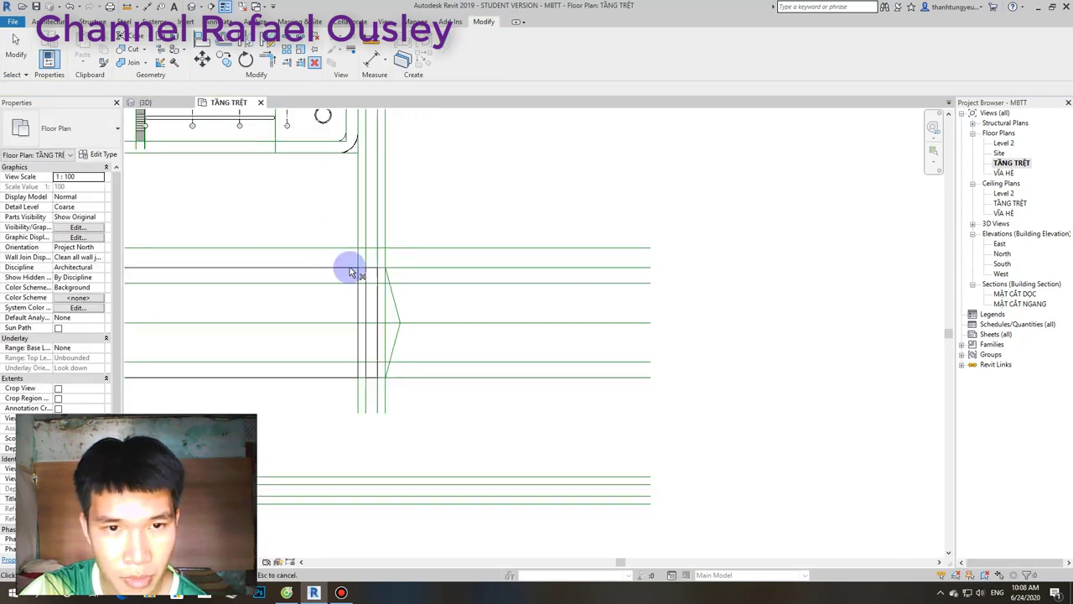
{"action": "left_click", "coordinate": [374, 289]}
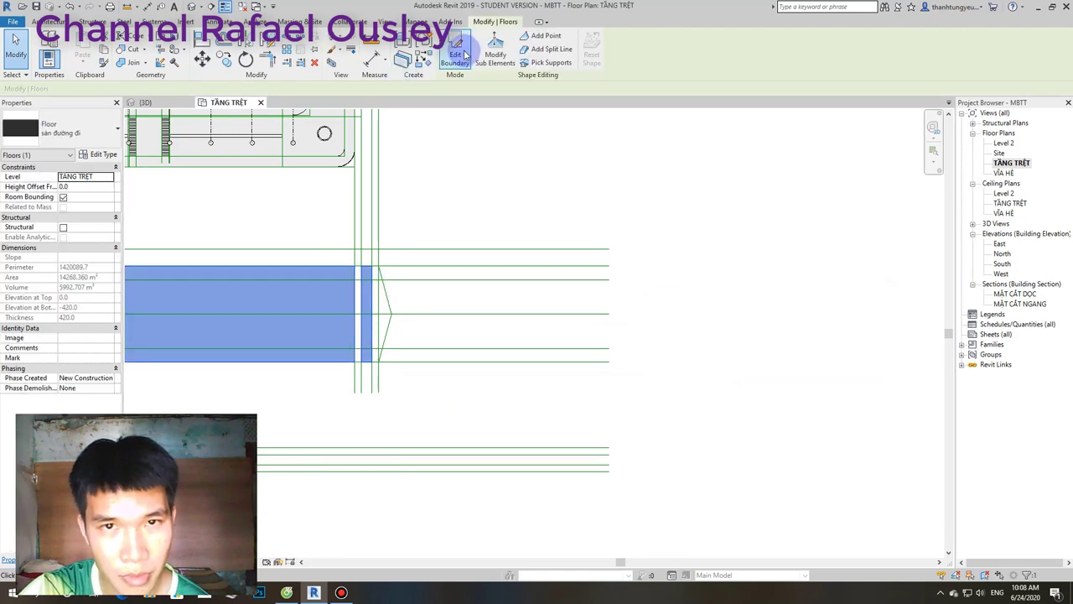
Edit the road floor boundary and sketch a pointed angled end from top edge to bottom edge.
{"action": "left_click", "coordinate": [442, 50]}
{"action": "left_click", "coordinate": [531, 36]}
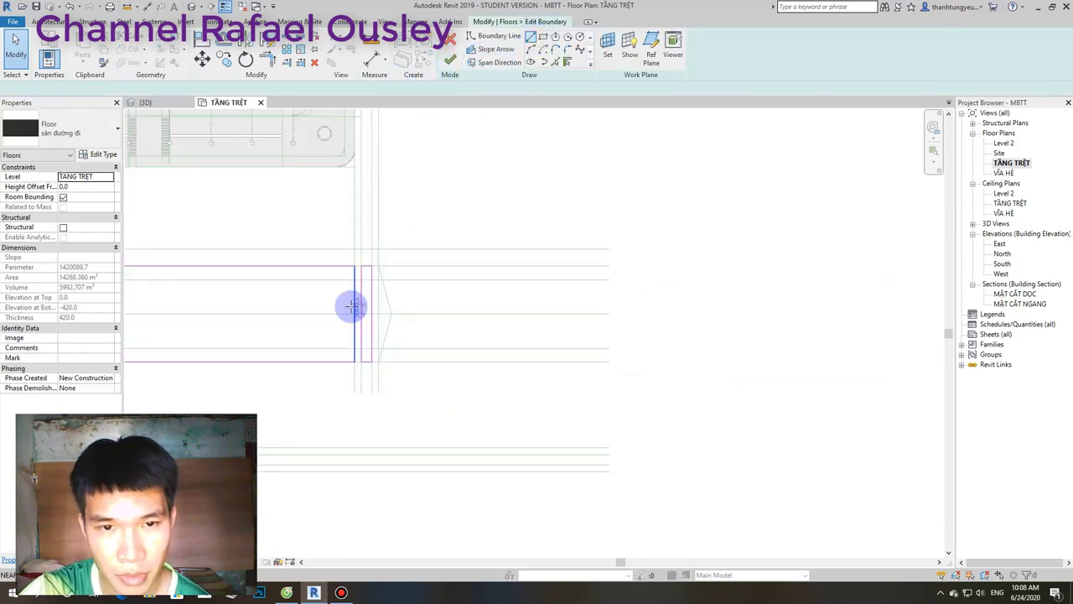
{"action": "scroll", "coordinate": [352, 303], "scroll_direction": "up", "scroll_amount": 3}
{"action": "left_click", "coordinate": [405, 219]}
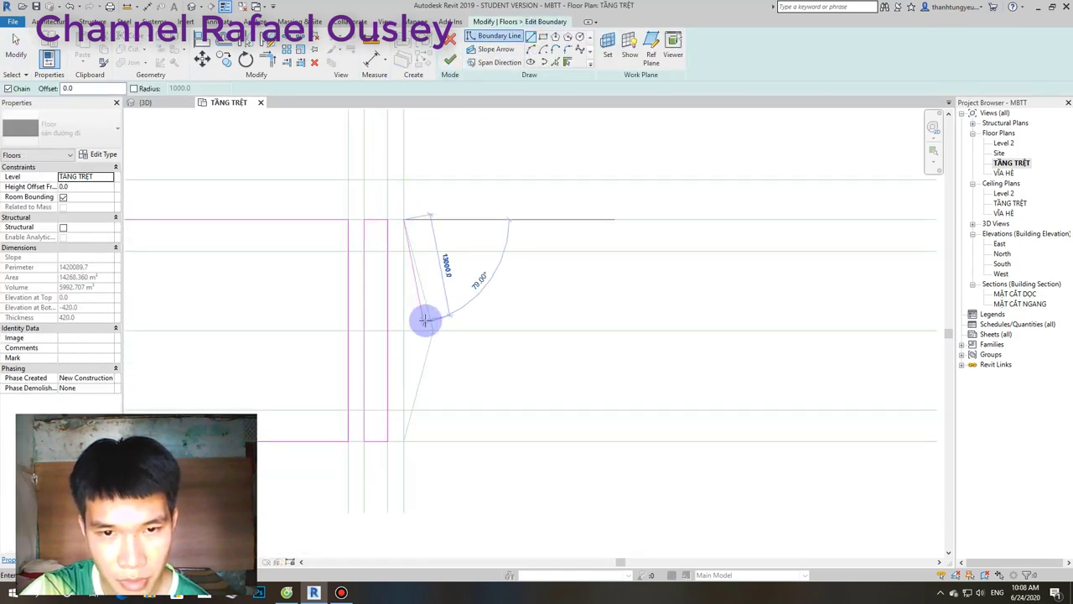
{"action": "left_click", "coordinate": [433, 330]}
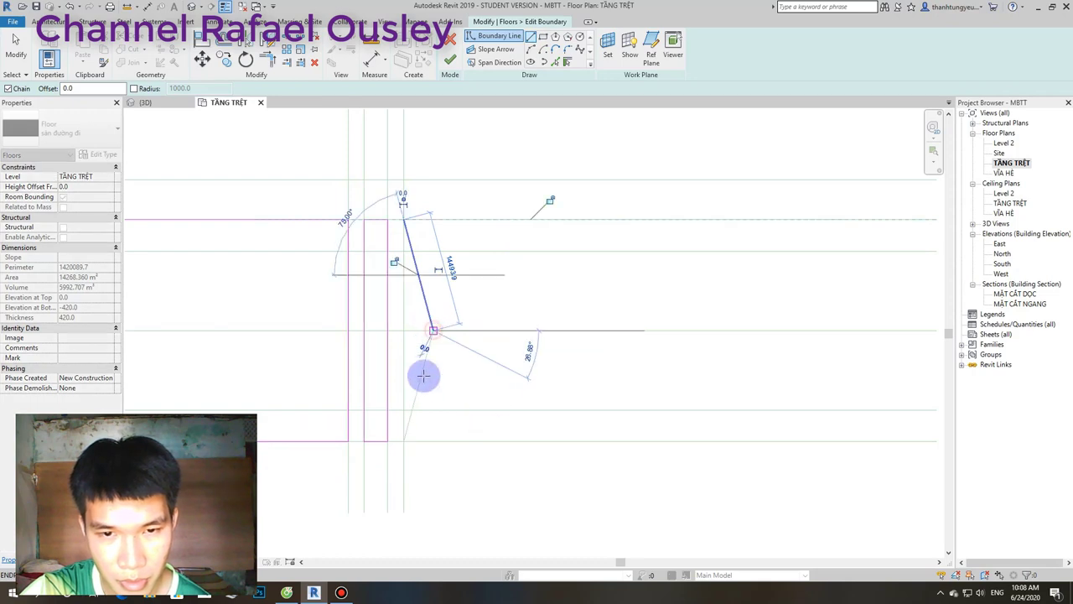
{"action": "left_click", "coordinate": [404, 440]}
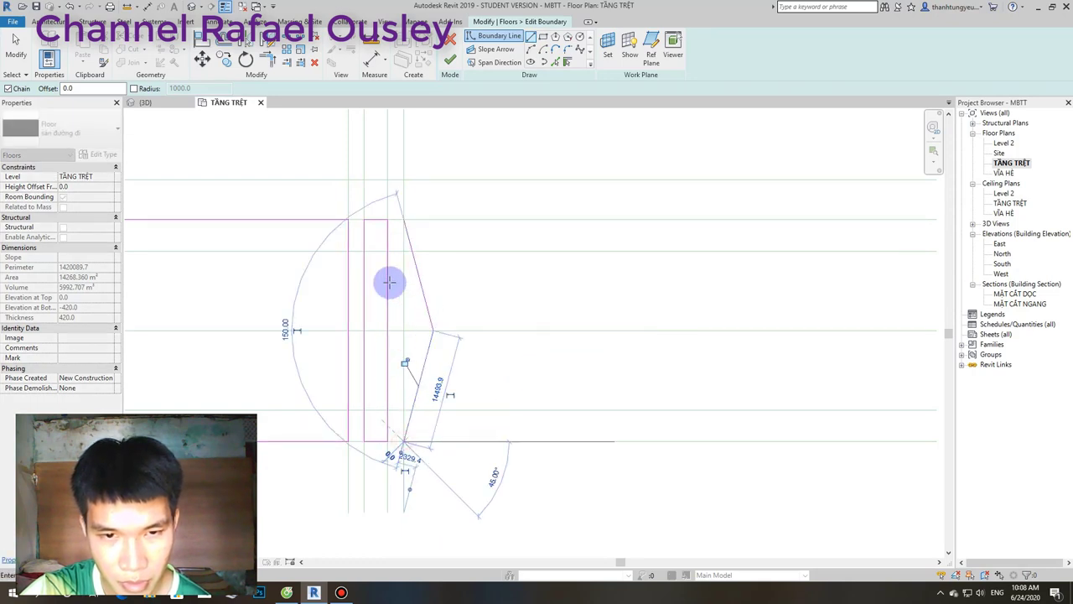
Adjust the old straight end line and finish the boundary so the floor ends in a point.
{"action": "left_click", "coordinate": [404, 220]}
{"action": "scroll", "coordinate": [404, 220], "scroll_direction": "down", "scroll_amount": 3}
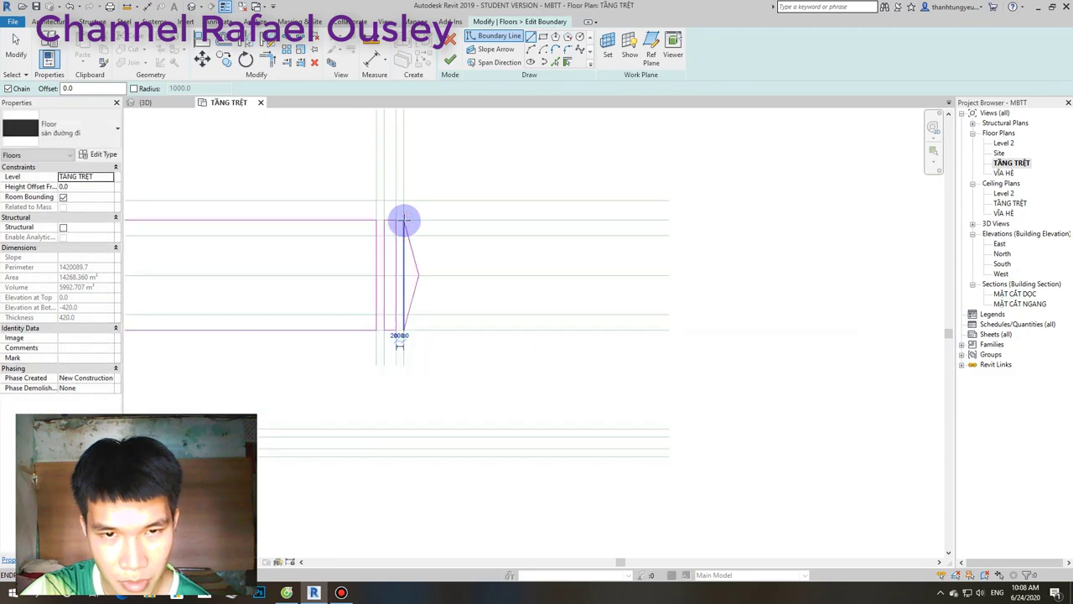
{"action": "scroll", "coordinate": [403, 220], "scroll_direction": "down", "scroll_amount": 3}
{"action": "left_click", "coordinate": [448, 61]}
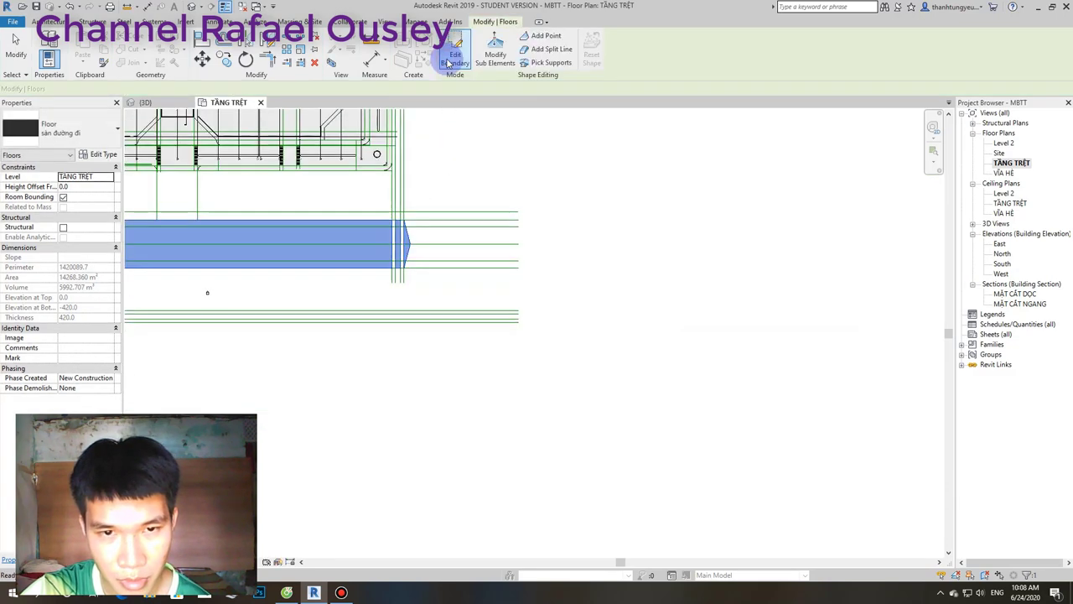
{"action": "scroll", "coordinate": [427, 312], "scroll_direction": "down", "scroll_amount": 3}
{"action": "middle_click_drag", "start_coordinate": [426, 311], "coordinate": [527, 324]}
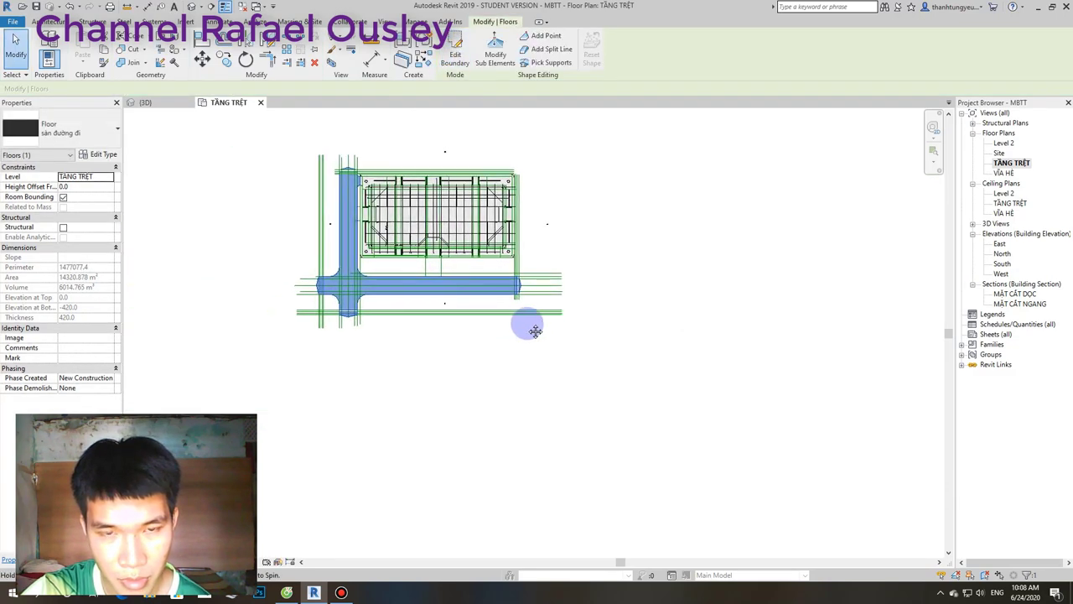
Switch to the 3D view and re-finish the road floor's boundary without changes.
{"action": "left_click", "coordinate": [145, 102]}
{"action": "scroll", "coordinate": [313, 408], "scroll_direction": "down", "scroll_amount": 2}
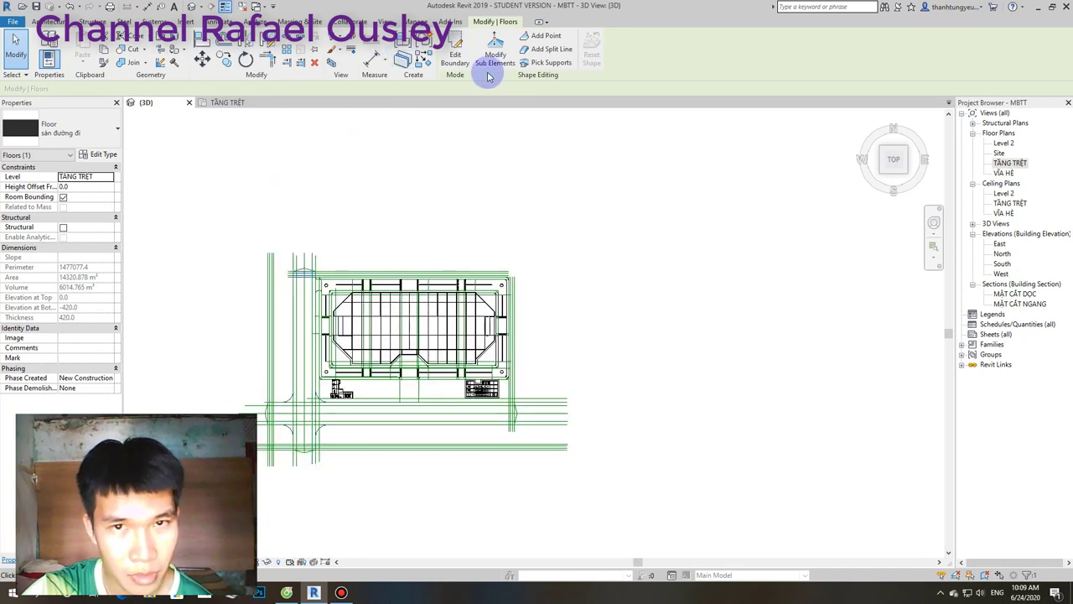
{"action": "left_click", "coordinate": [457, 54]}
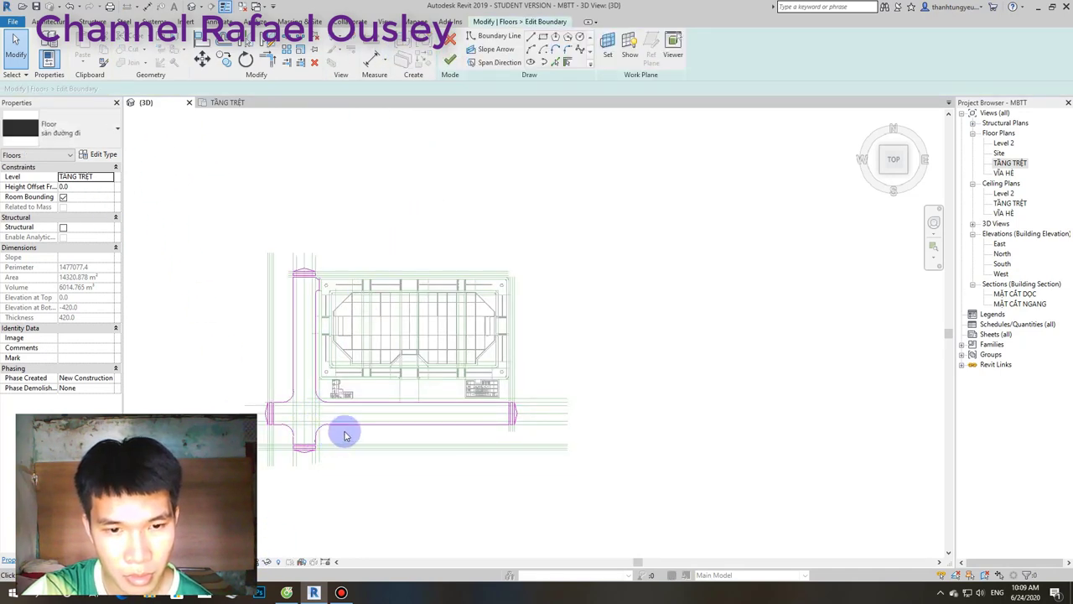
{"action": "left_click", "coordinate": [451, 62]}
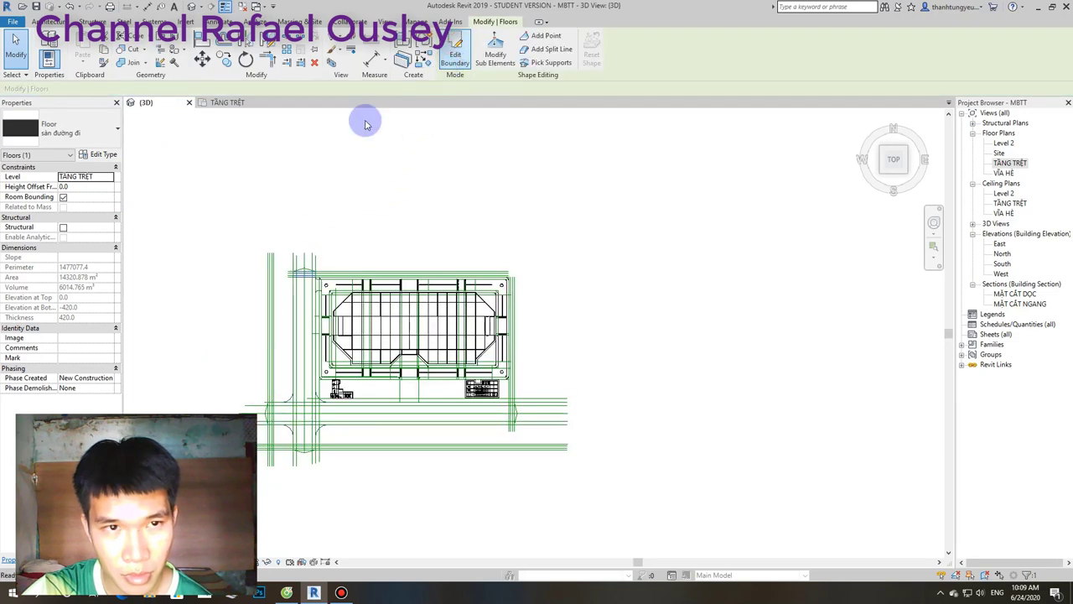
Set the road floor's Height Offset From Level to -800 and clear the selection.
{"action": "left_click", "coordinate": [676, 341]}
{"action": "left_click", "coordinate": [456, 426]}
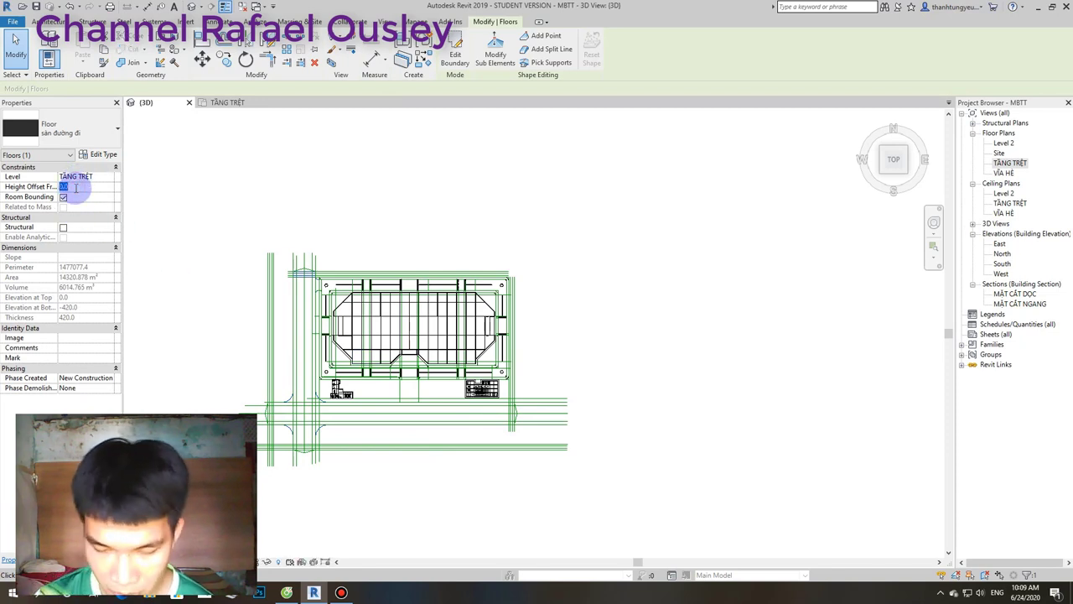
{"action": "type", "text": "-8"}
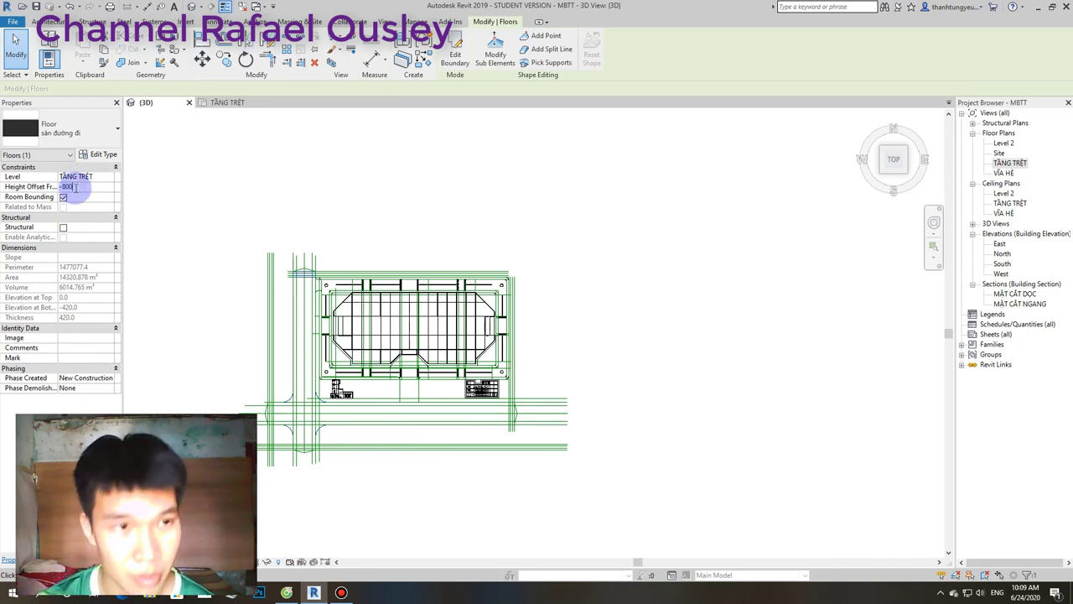
{"action": "key", "text": "Return"}
{"action": "left_click", "coordinate": [619, 239]}
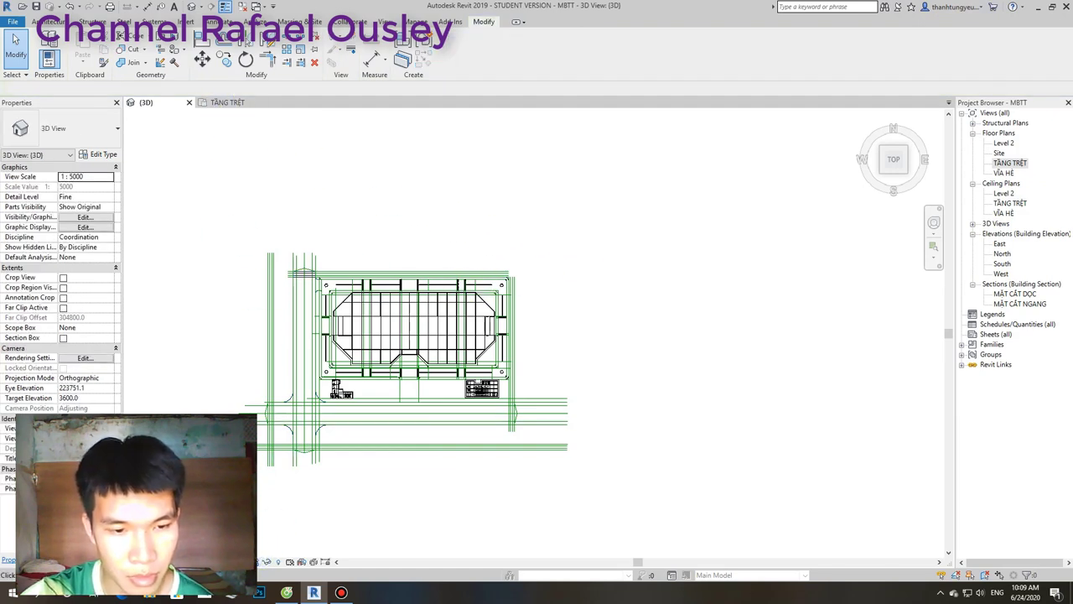
Set the 3D view's visual style to Shaded and tilt the site view.
{"action": "left_click", "coordinate": [266, 562]}
{"action": "left_click", "coordinate": [273, 514]}
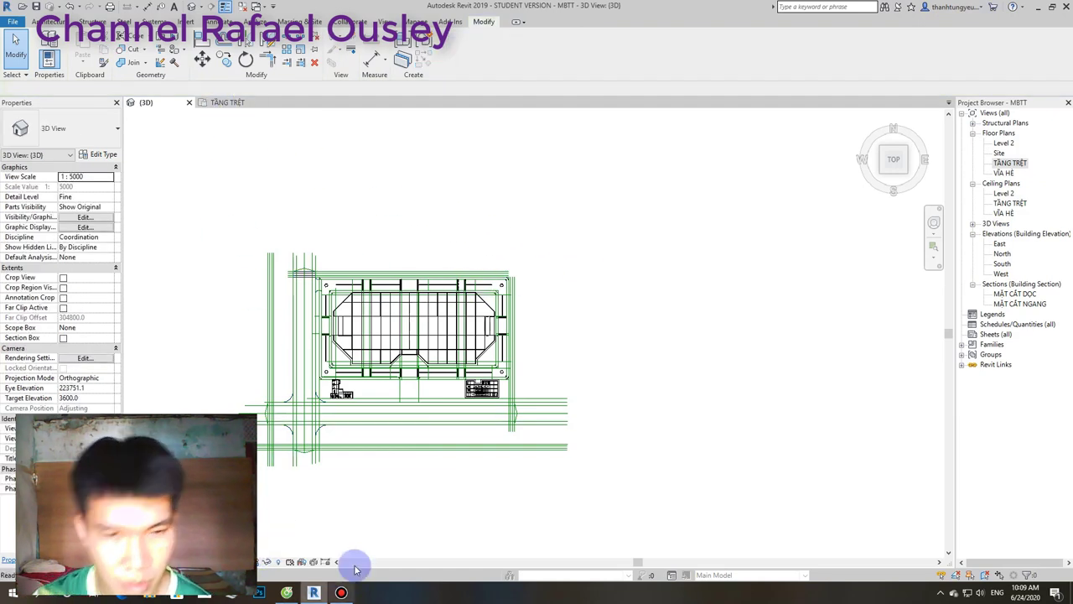
{"action": "middle_click_drag", "start_coordinate": [369, 525], "coordinate": [438, 447], "text": "shift"}
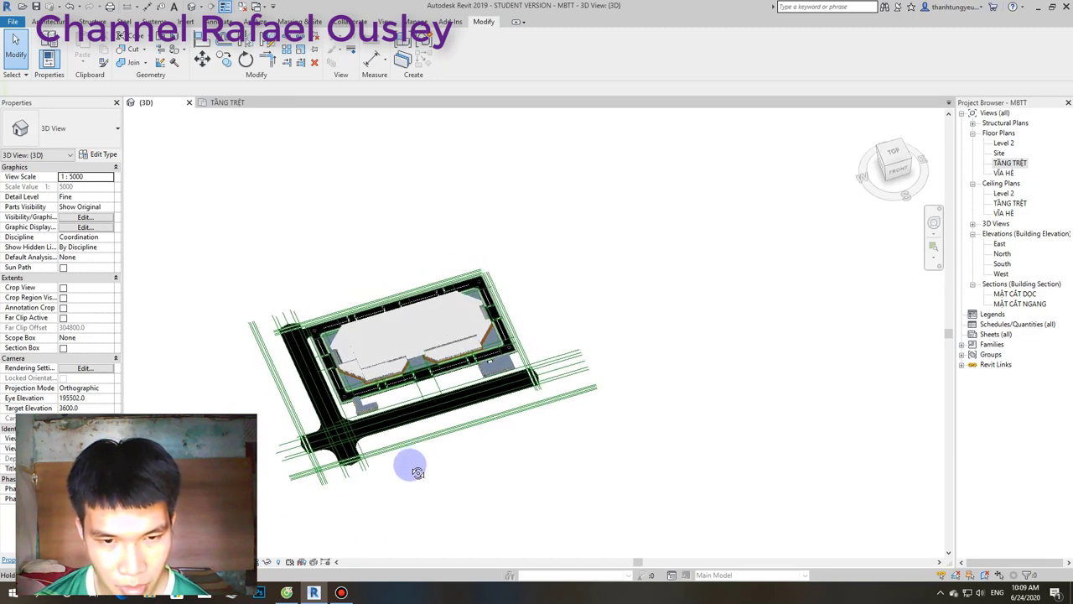
{"action": "middle_click_drag", "start_coordinate": [438, 447], "coordinate": [408, 465], "text": "shift"}
Delete the guide lines along the left road, leaving the bottom road's lines.
{"action": "left_click_drag", "start_coordinate": [687, 425], "coordinate": [585, 391]}
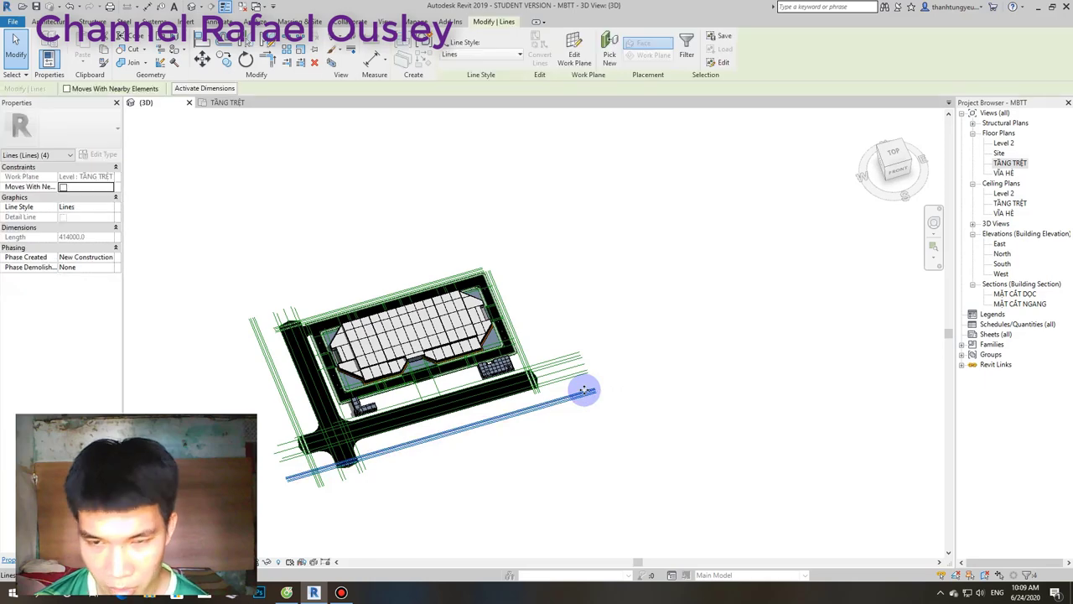
{"action": "key", "text": "Escape"}
{"action": "left_click_drag", "start_coordinate": [270, 285], "coordinate": [244, 335]}
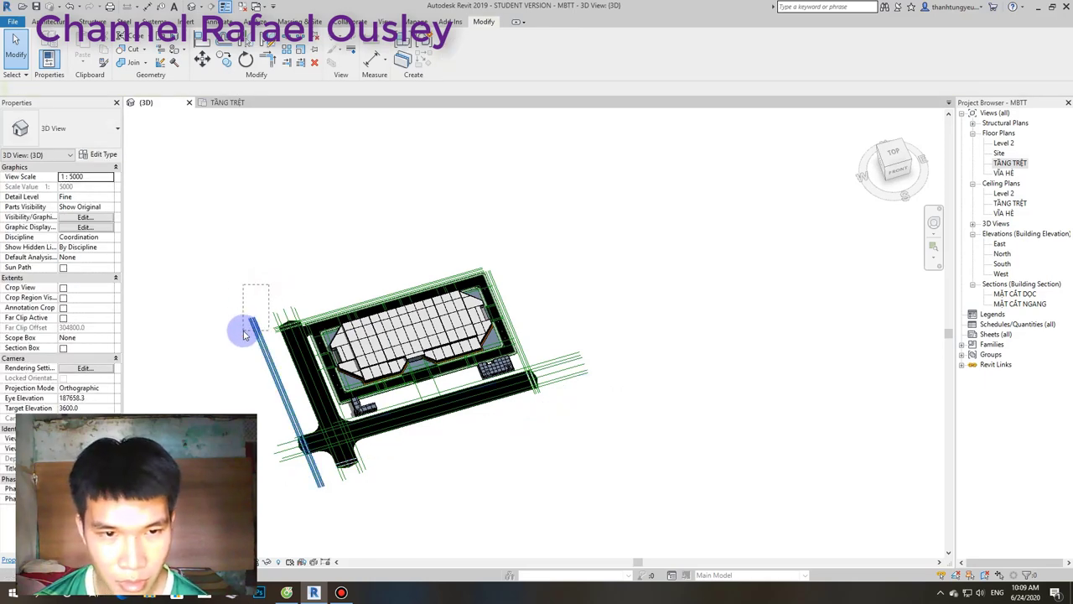
{"action": "key", "text": "Delete"}
Zoom and orbit around the building to review the lowered road floor surrounding it.
{"action": "scroll", "coordinate": [264, 476], "scroll_direction": "up", "scroll_amount": 2}
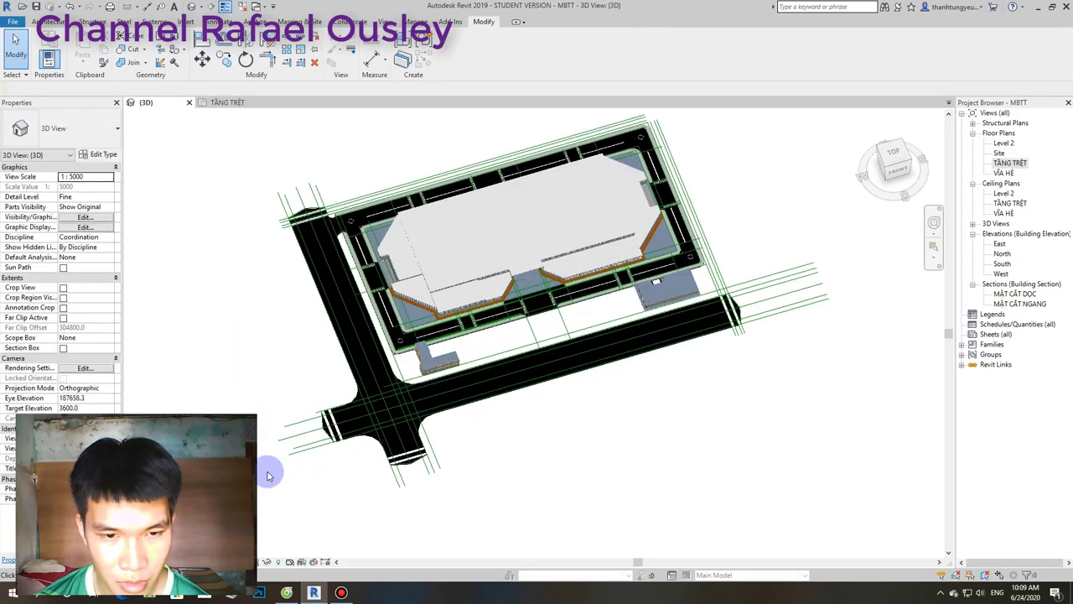
{"action": "scroll", "coordinate": [271, 467], "scroll_direction": "up", "scroll_amount": 1}
{"action": "scroll", "coordinate": [277, 465], "scroll_direction": "up", "scroll_amount": 2}
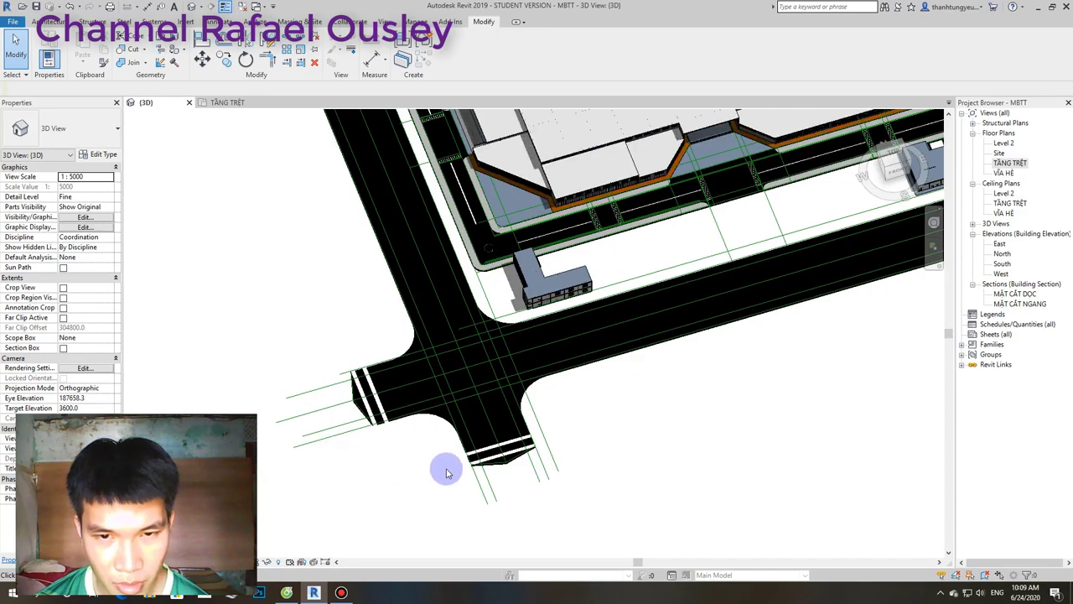
{"action": "mouse_move", "coordinate": [568, 495]}
{"action": "middle_mouse_down", "text": "shift"}
{"action": "mouse_move", "coordinate": [582, 424]}
{"action": "mouse_move", "coordinate": [559, 400]}
{"action": "mouse_move", "coordinate": [527, 425]}
{"action": "mouse_move", "coordinate": [570, 408]}
{"action": "mouse_move", "coordinate": [439, 388]}
{"action": "mouse_move", "coordinate": [556, 327]}
{"action": "mouse_move", "coordinate": [542, 354]}
{"action": "middle_mouse_up", "text": "shift"}
{"action": "scroll", "coordinate": [527, 426], "scroll_direction": "down", "scroll_amount": 3}
{"action": "scroll", "coordinate": [472, 408], "scroll_direction": "up", "scroll_amount": 3}
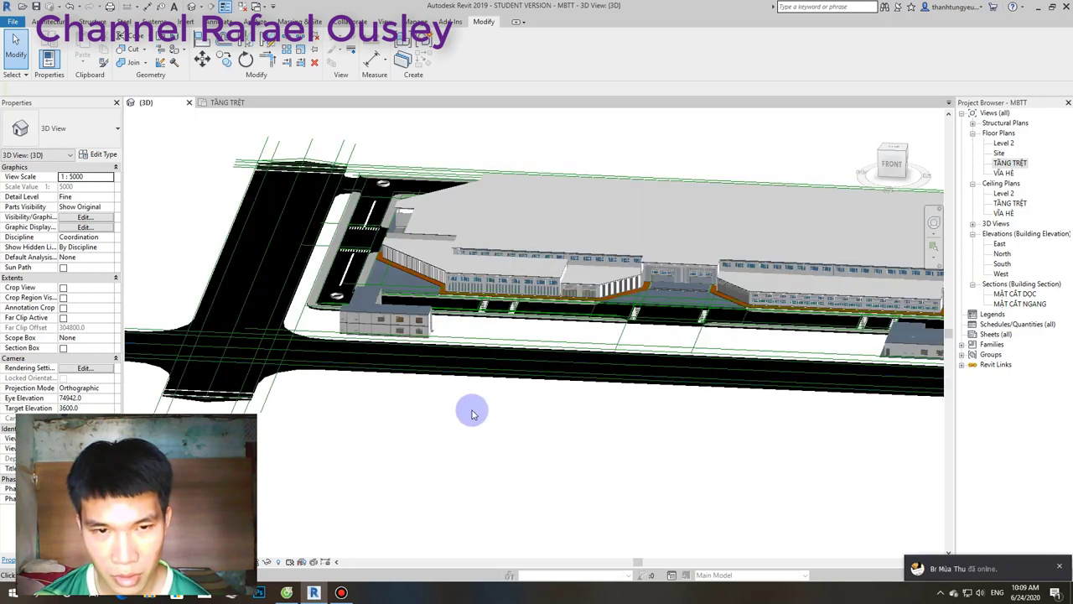
{"action": "scroll", "coordinate": [544, 419], "scroll_direction": "up", "scroll_amount": 2}
{"action": "mouse_move", "coordinate": [544, 419]}
{"action": "middle_mouse_down", "text": "shift"}
{"action": "mouse_move", "coordinate": [453, 419]}
{"action": "mouse_move", "coordinate": [367, 391]}
{"action": "mouse_move", "coordinate": [377, 355]}
{"action": "middle_mouse_up", "text": "shift"}
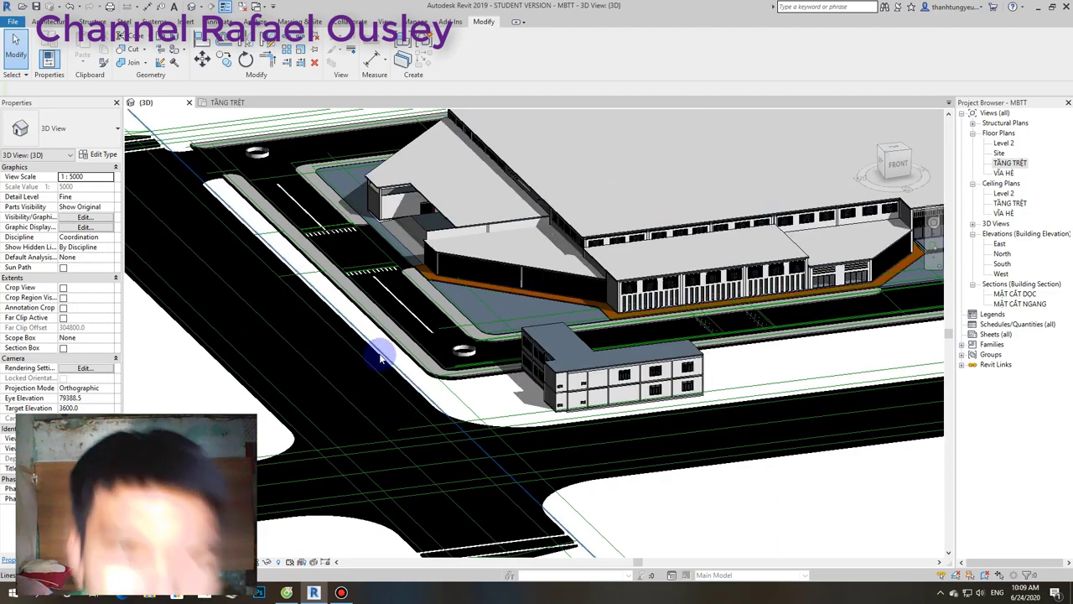
{"action": "scroll", "coordinate": [383, 439], "scroll_direction": "down", "scroll_amount": 2}
{"action": "mouse_move", "coordinate": [383, 438]}
{"action": "middle_mouse_down", "text": "shift"}
{"action": "mouse_move", "coordinate": [349, 454]}
{"action": "mouse_move", "coordinate": [336, 283]}
{"action": "middle_mouse_up", "text": "shift"}
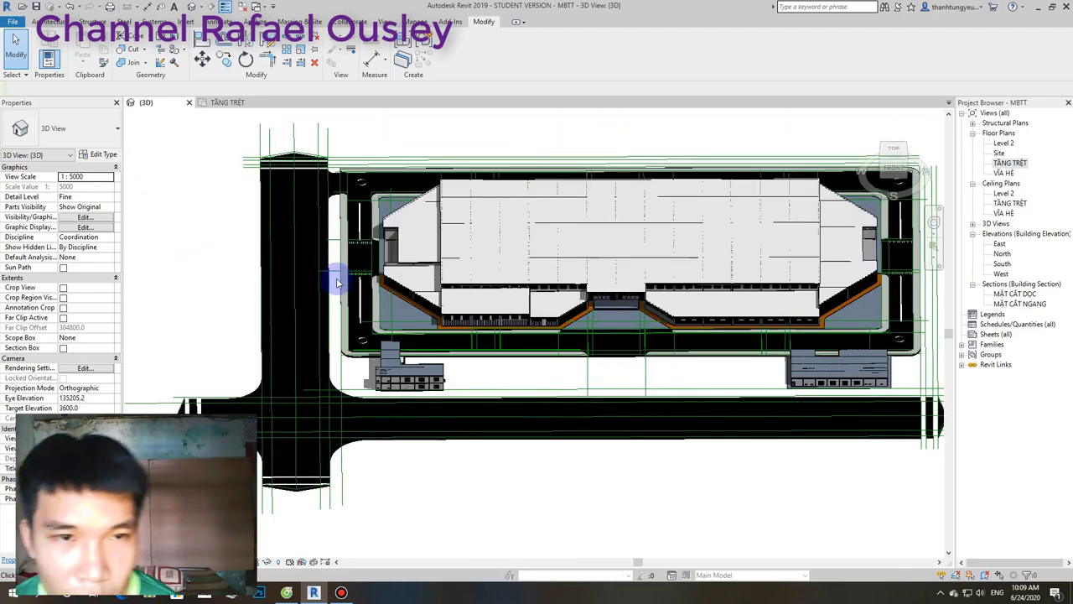
{"action": "scroll", "coordinate": [336, 282], "scroll_direction": "up", "scroll_amount": 3}
{"action": "scroll", "coordinate": [336, 283], "scroll_direction": "down", "scroll_amount": 2}
{"action": "scroll", "coordinate": [336, 283], "scroll_direction": "down", "scroll_amount": 2}
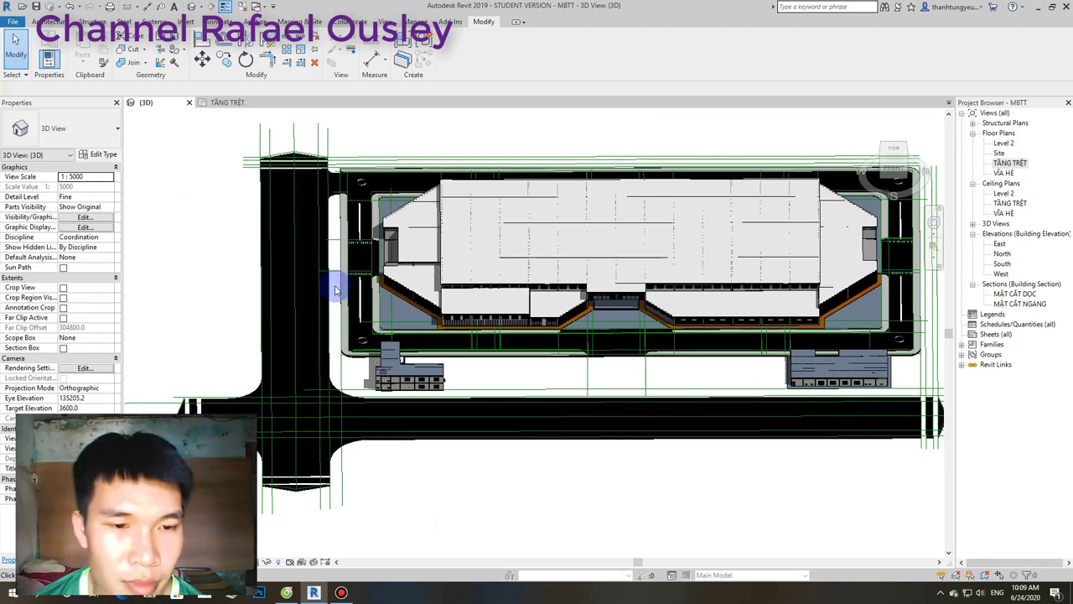
{"action": "scroll", "coordinate": [271, 394], "scroll_direction": "up", "scroll_amount": 3}
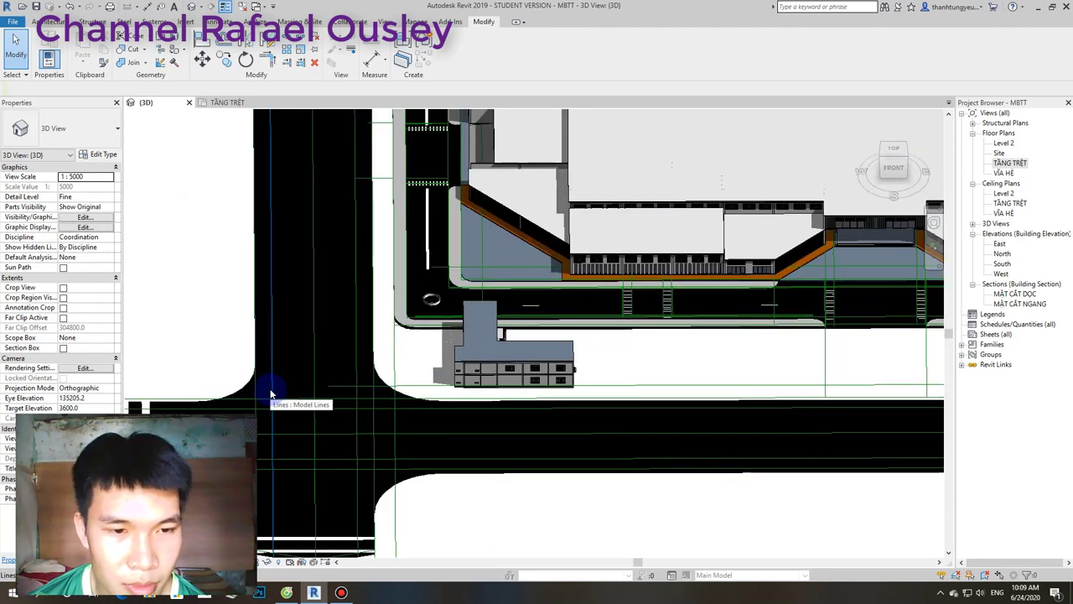
{"action": "scroll", "coordinate": [268, 398], "scroll_direction": "up", "scroll_amount": 2}
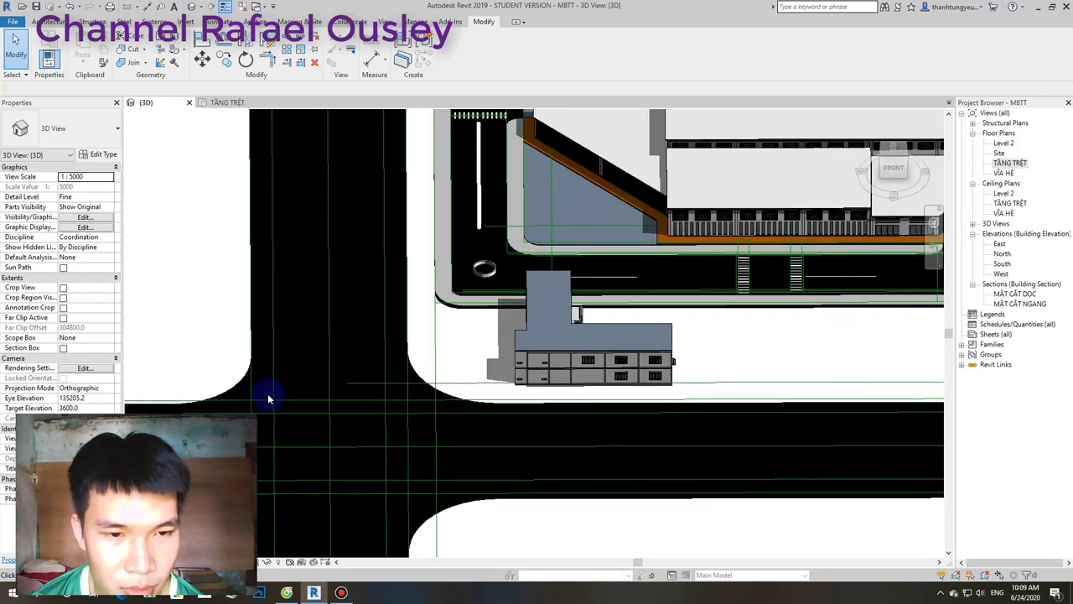
{"action": "scroll", "coordinate": [268, 399], "scroll_direction": "down", "scroll_amount": 2}
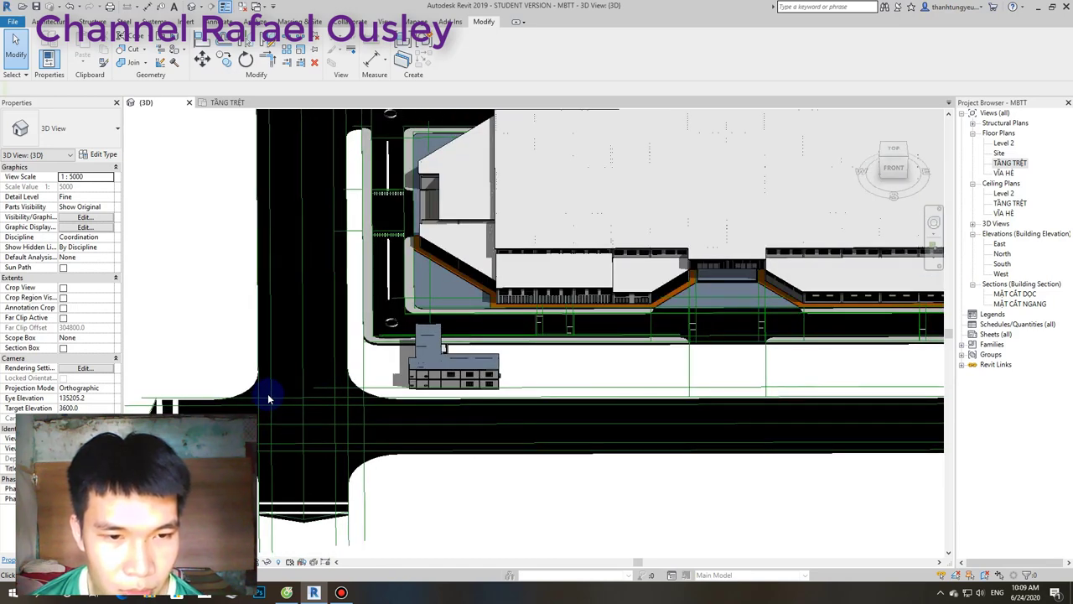
{"action": "scroll", "coordinate": [269, 399], "scroll_direction": "down", "scroll_amount": 1}
{"action": "scroll", "coordinate": [269, 399], "scroll_direction": "down", "scroll_amount": 2}
{"action": "left_click", "coordinate": [401, 451]}
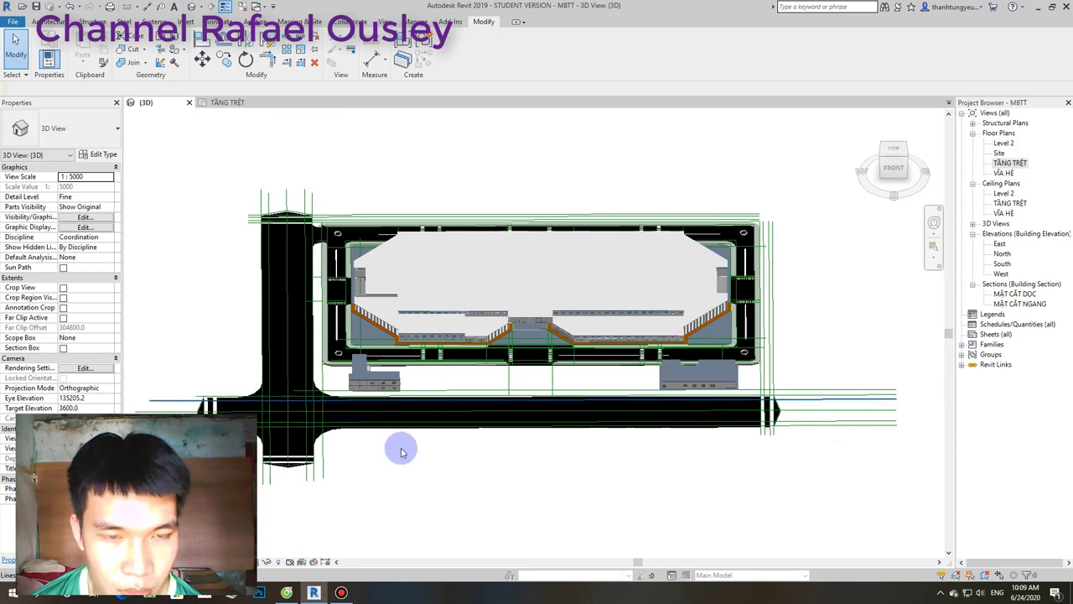
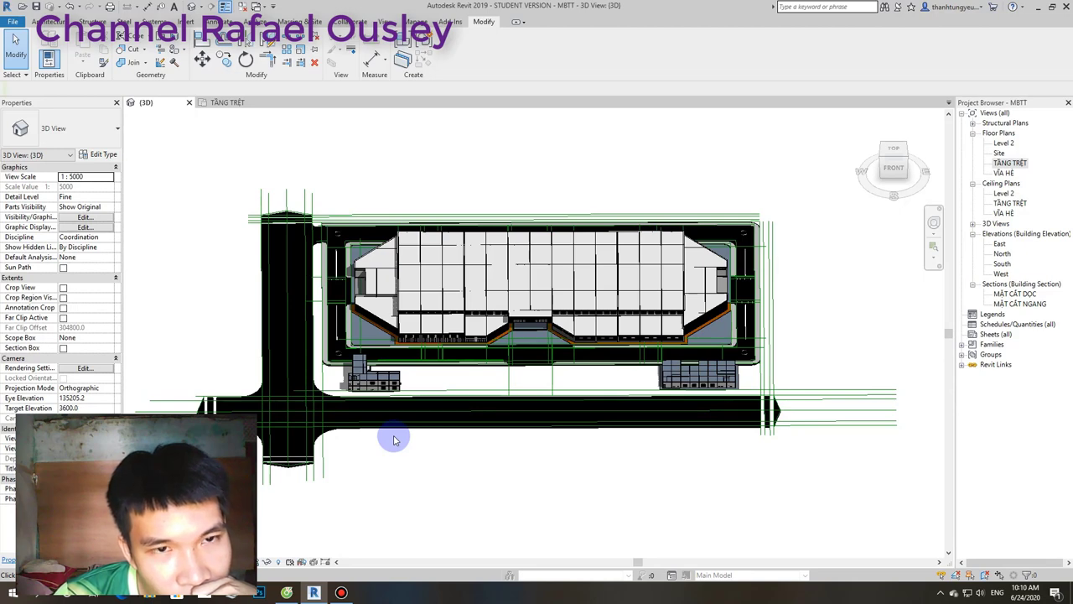
Start a floor sketch of type ádasdasda, then cancel it and discard the sketch.
{"action": "scroll", "coordinate": [296, 435], "scroll_direction": "up", "scroll_amount": 2}
{"action": "scroll", "coordinate": [311, 324], "scroll_direction": "up", "scroll_amount": 1}
{"action": "scroll", "coordinate": [314, 327], "scroll_direction": "down", "scroll_amount": 2}
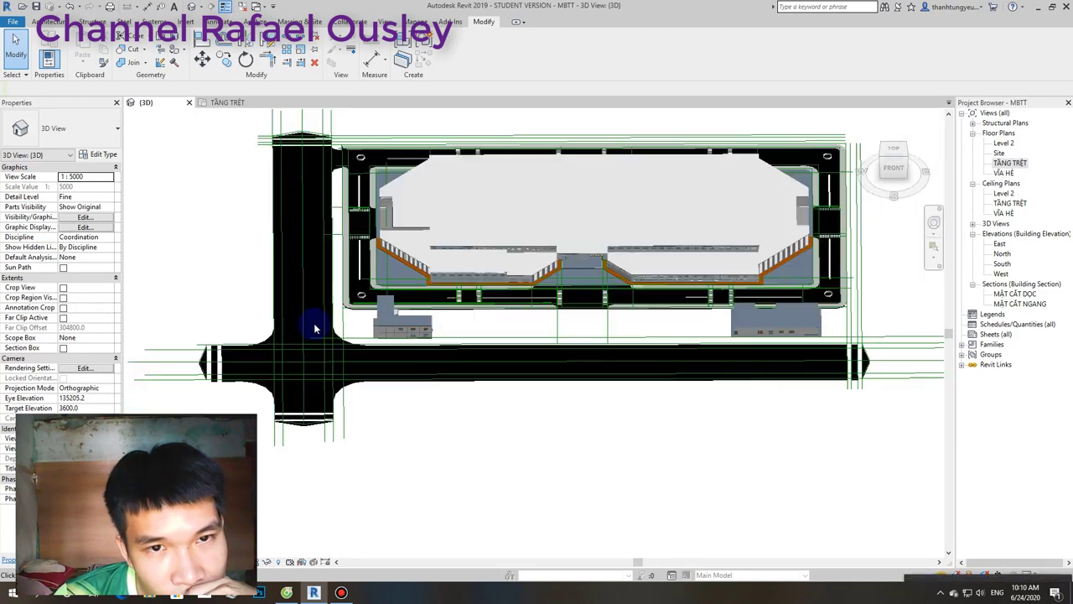
{"action": "scroll", "coordinate": [315, 328], "scroll_direction": "down", "scroll_amount": 1}
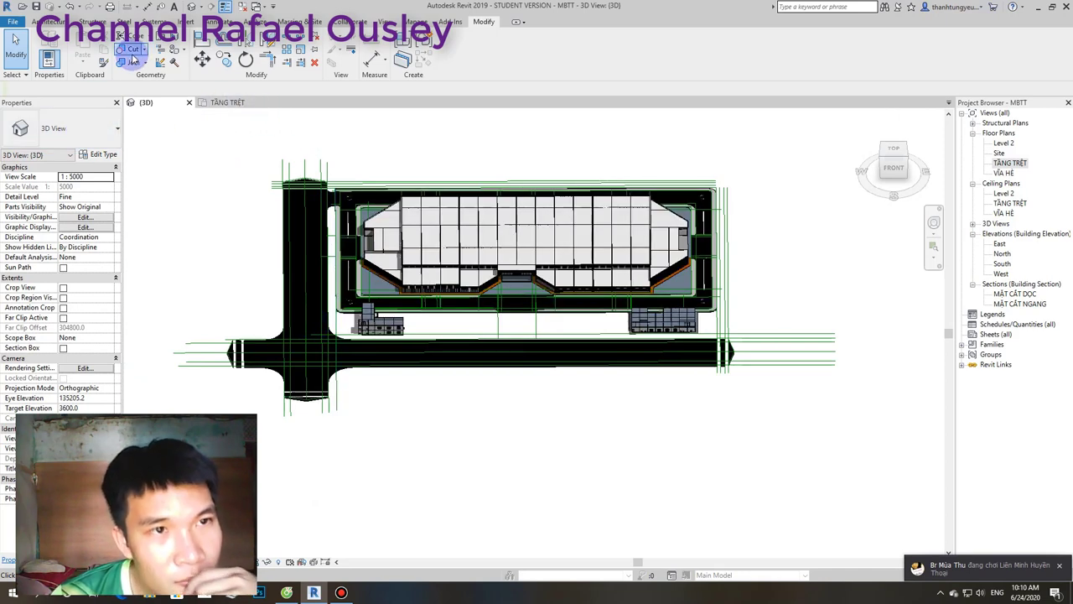
{"action": "left_click", "coordinate": [56, 22]}
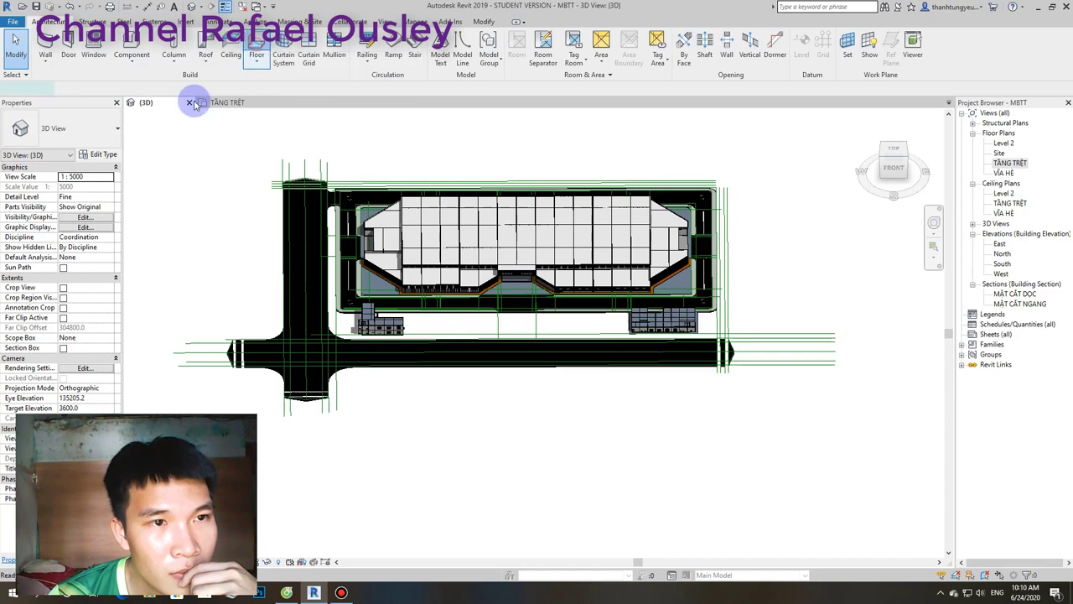
{"action": "left_click", "coordinate": [256, 49]}
{"action": "left_click", "coordinate": [63, 128]}
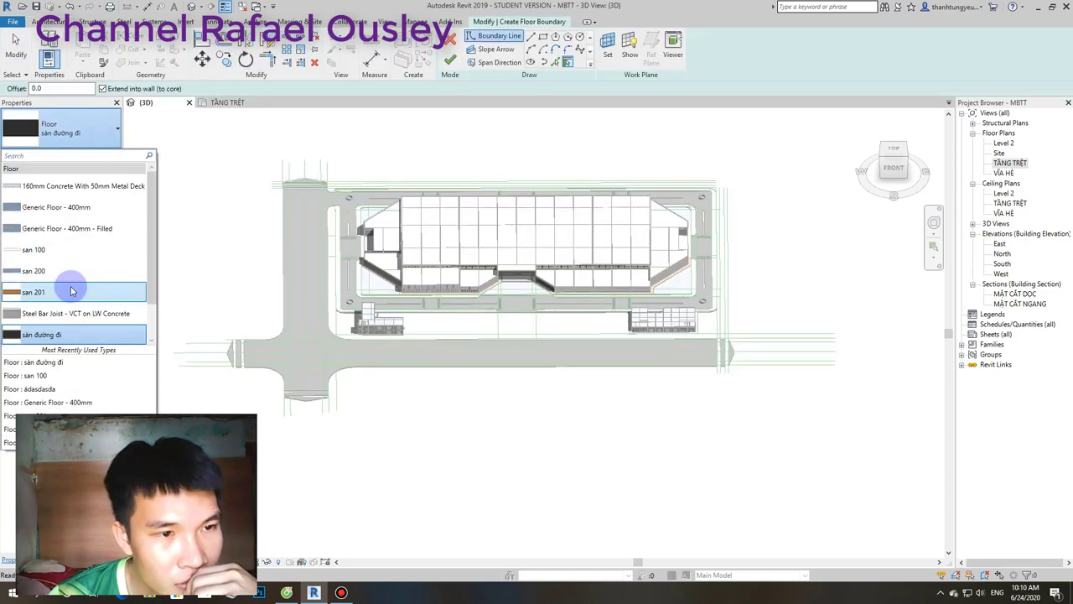
{"action": "scroll", "coordinate": [71, 291], "scroll_direction": "down", "scroll_amount": 1}
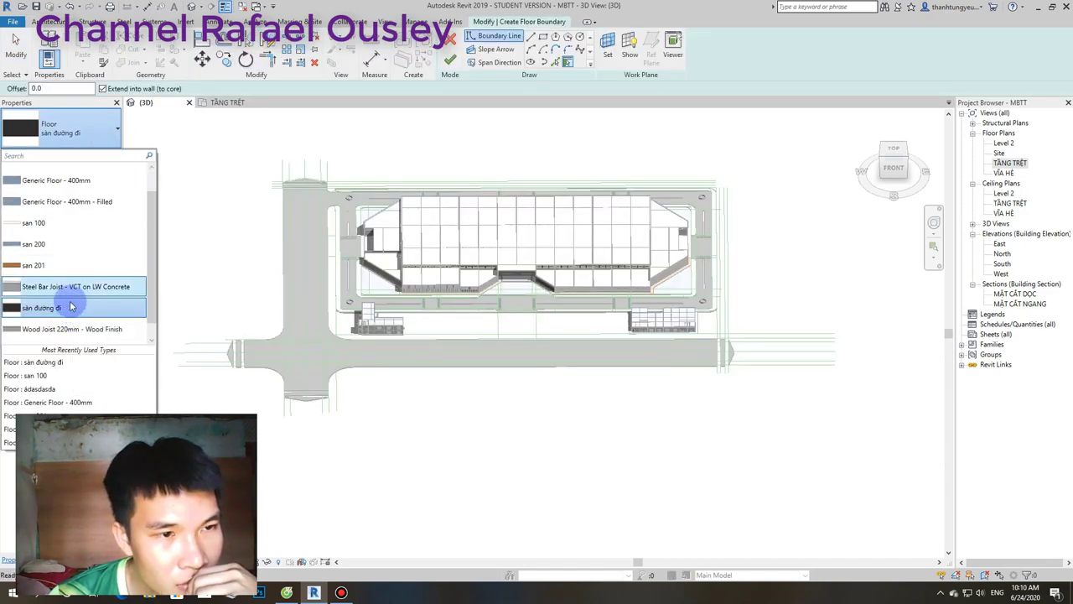
{"action": "scroll", "coordinate": [64, 232], "scroll_direction": "up", "scroll_amount": 1}
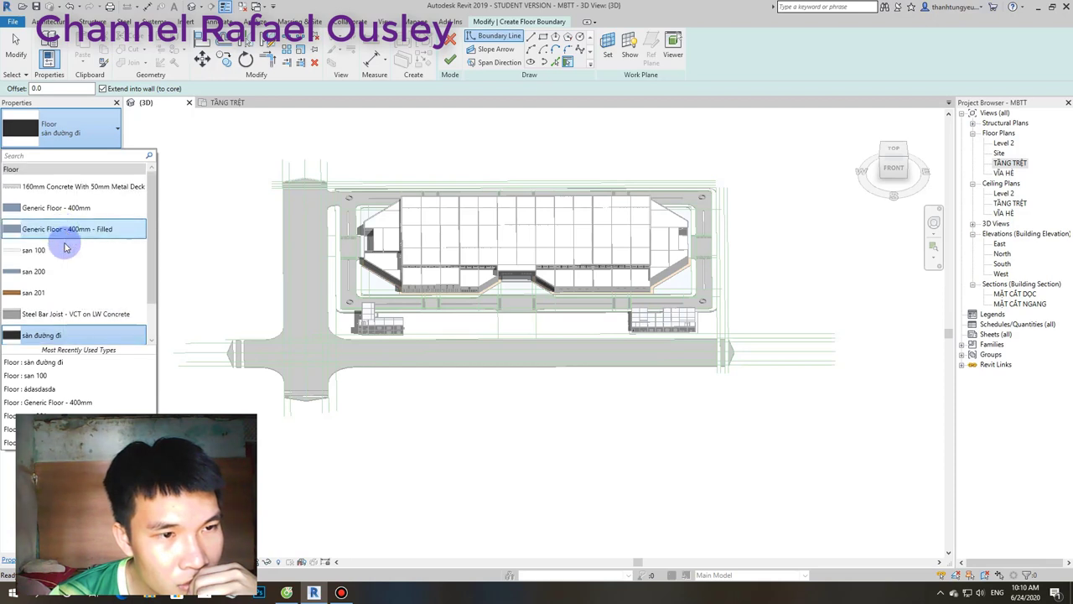
{"action": "mouse_move", "coordinate": [33, 265]}
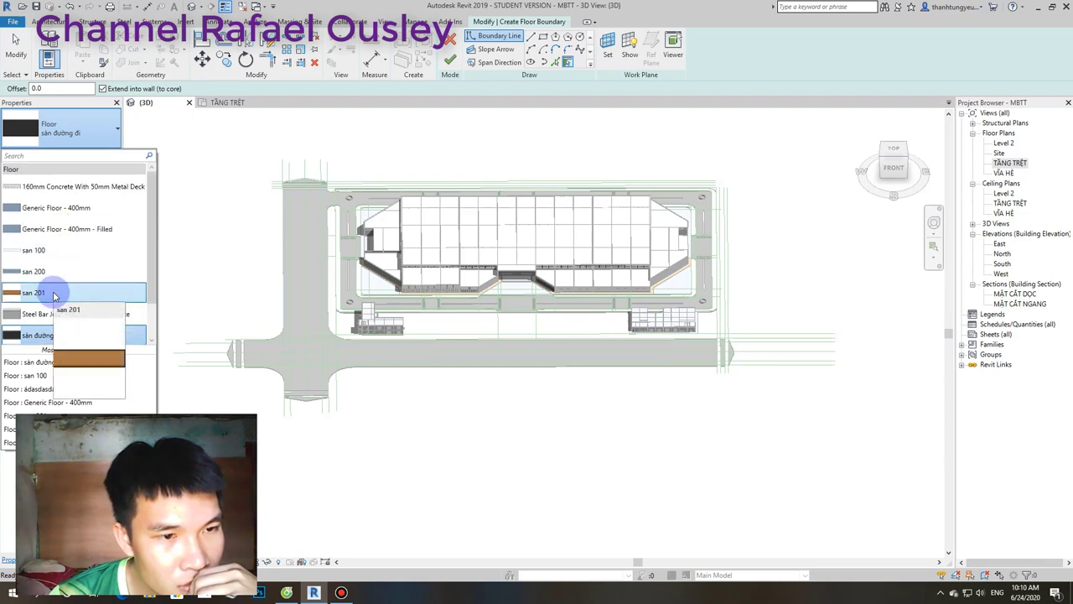
{"action": "scroll", "coordinate": [54, 296], "scroll_direction": "down", "scroll_amount": 1}
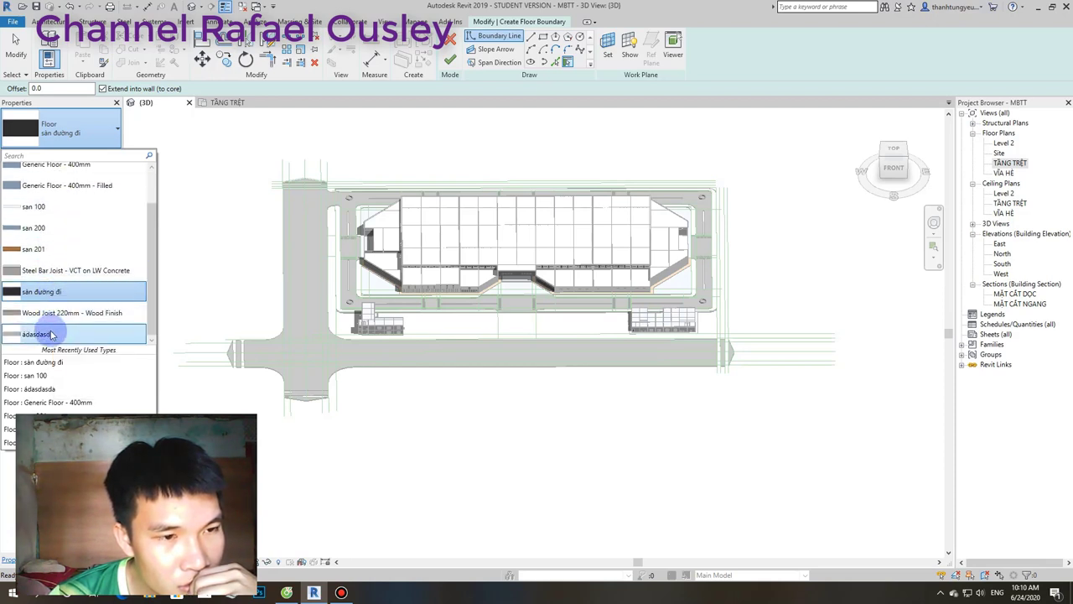
{"action": "left_click", "coordinate": [50, 336]}
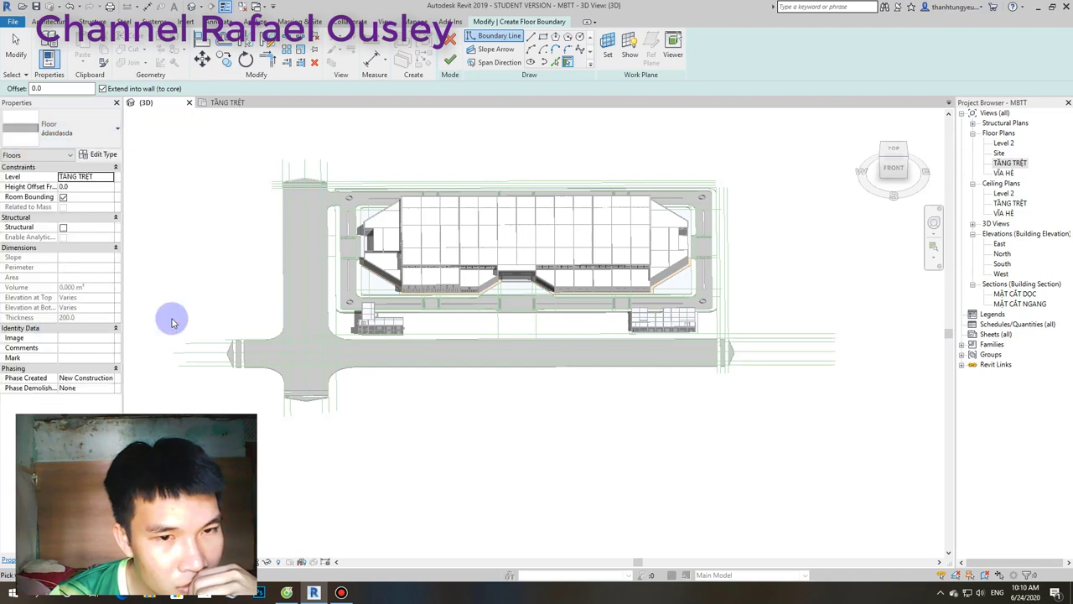
{"action": "left_click", "coordinate": [451, 38]}
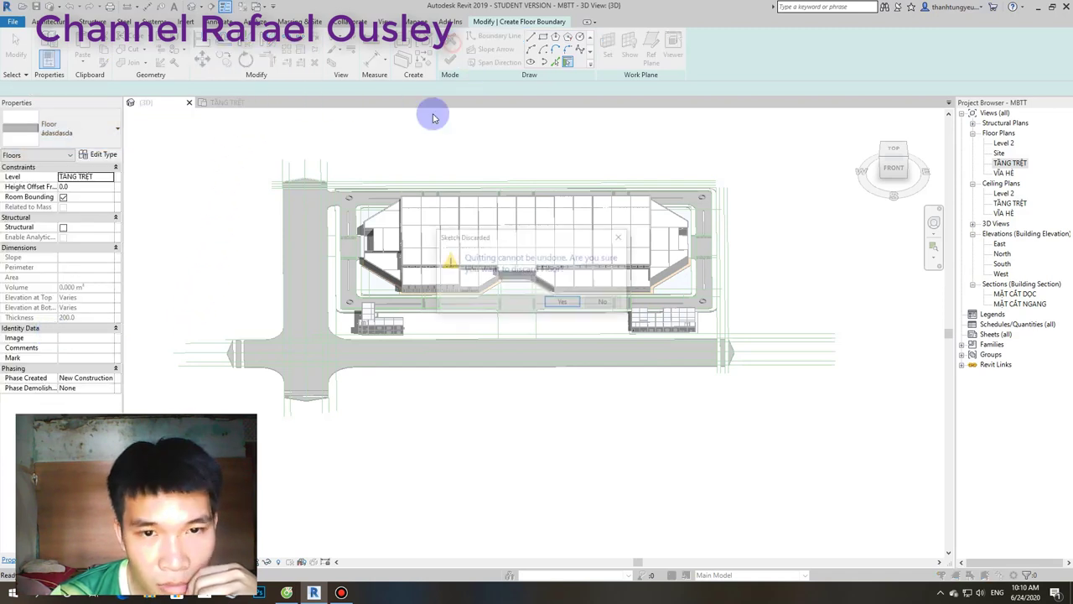
{"action": "left_click", "coordinate": [565, 301]}
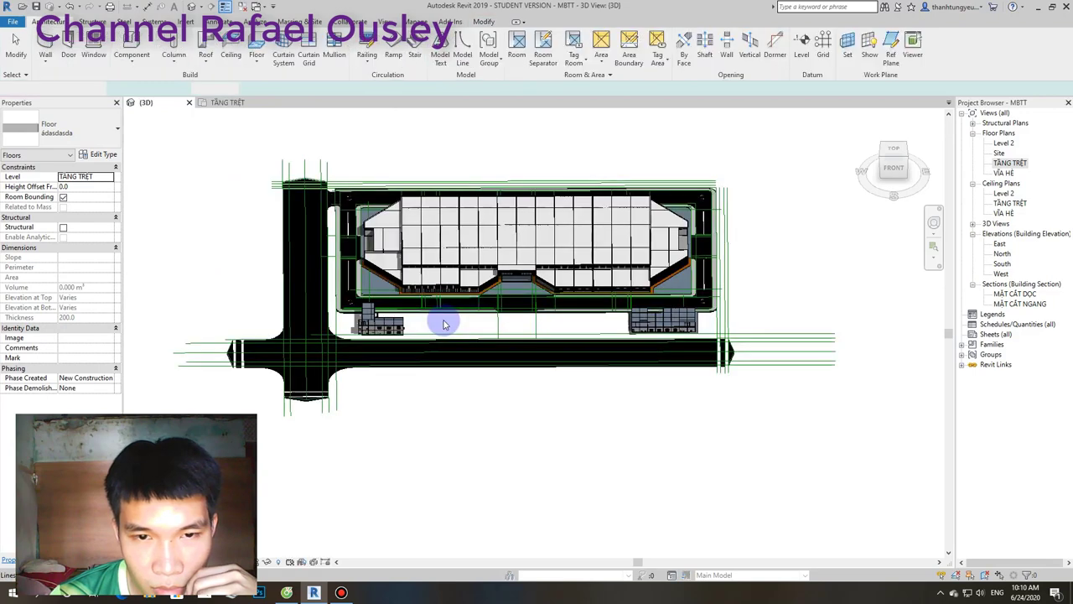
Zoom to the road corner, then select and deselect the road floor slab.
{"action": "scroll", "coordinate": [443, 318], "scroll_direction": "up", "scroll_amount": 3}
{"action": "scroll", "coordinate": [284, 259], "scroll_direction": "up", "scroll_amount": 2}
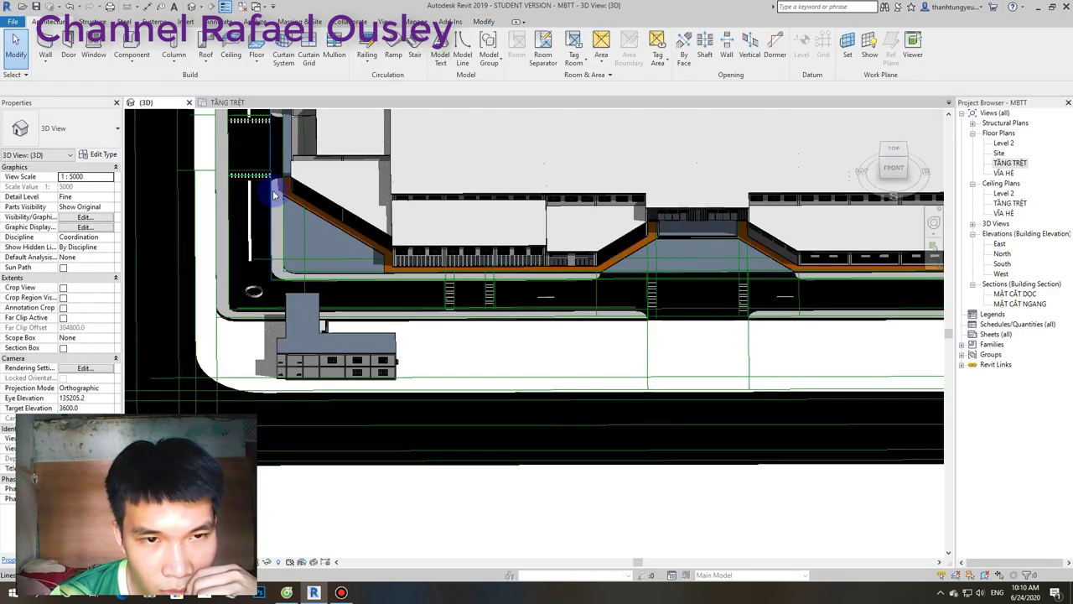
{"action": "scroll", "coordinate": [201, 341], "scroll_direction": "up", "scroll_amount": 2}
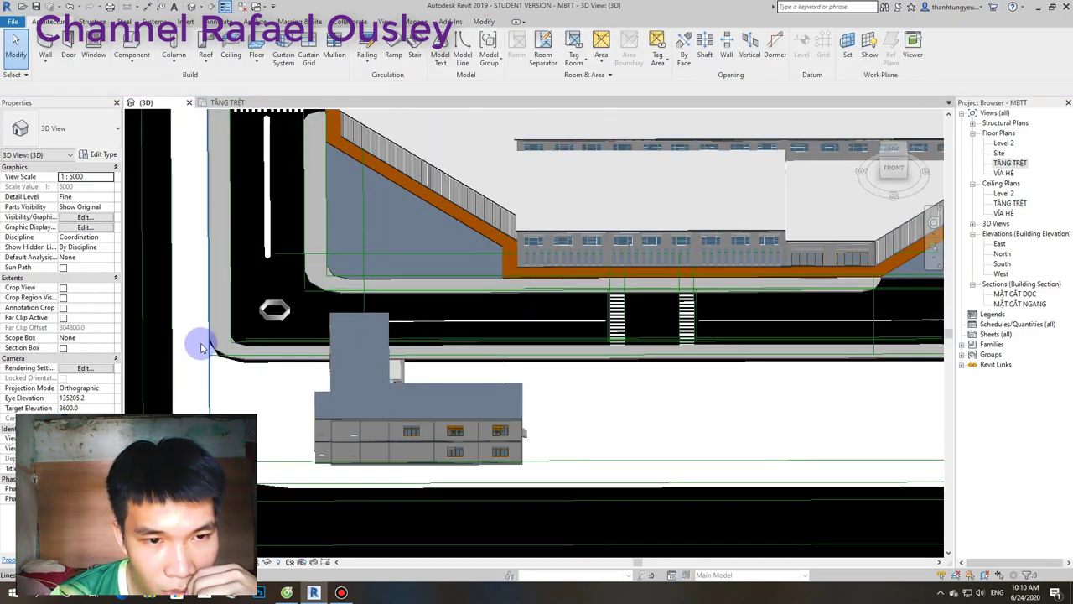
{"action": "scroll", "coordinate": [222, 347], "scroll_direction": "up", "scroll_amount": 1}
{"action": "scroll", "coordinate": [222, 353], "scroll_direction": "up", "scroll_amount": 1}
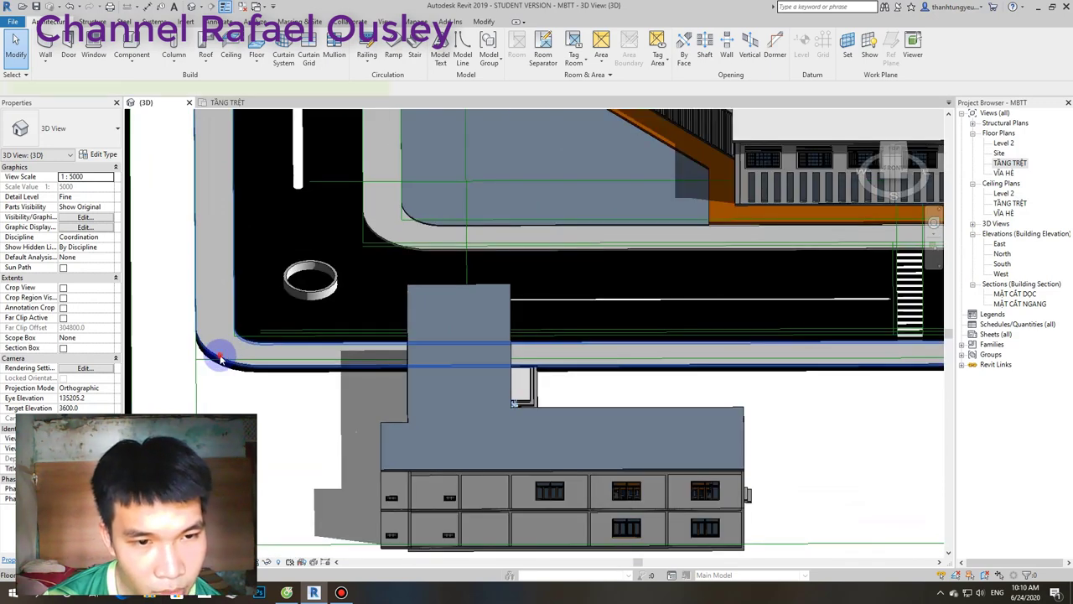
{"action": "left_click", "coordinate": [220, 355]}
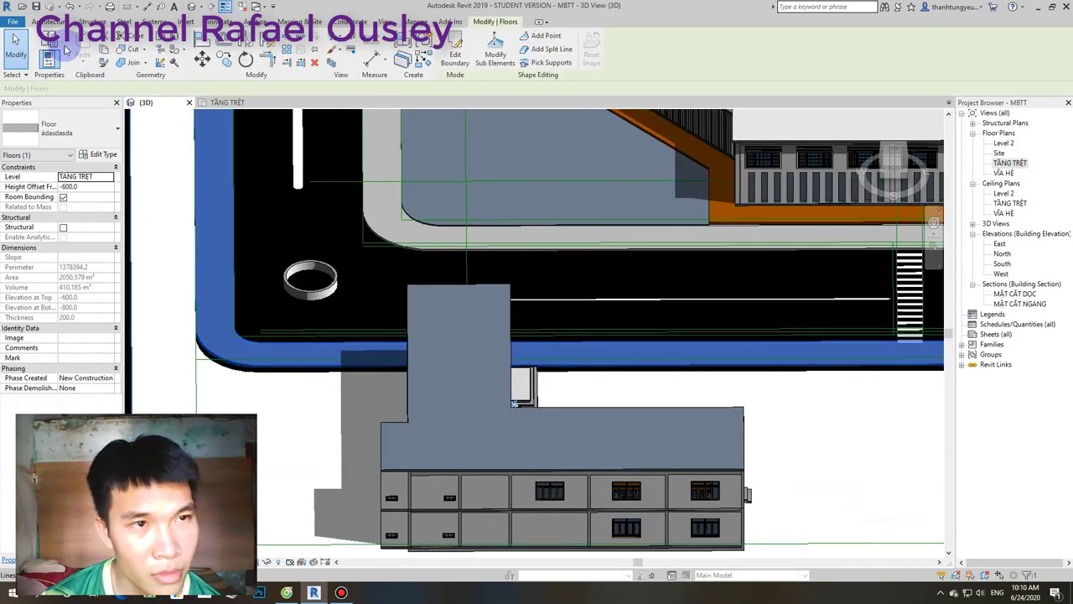
{"action": "left_click", "coordinate": [175, 189]}
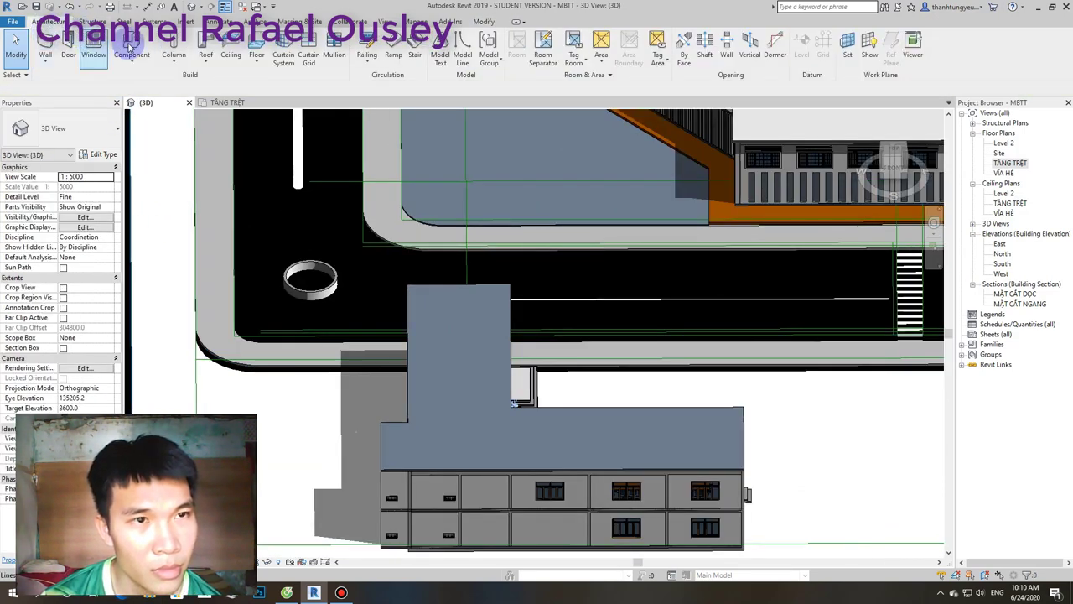
Begin a fresh Floor sketch with the ádasdasda type and go to the TẦNG TRỆT plan view.
{"action": "left_click", "coordinate": [255, 54]}
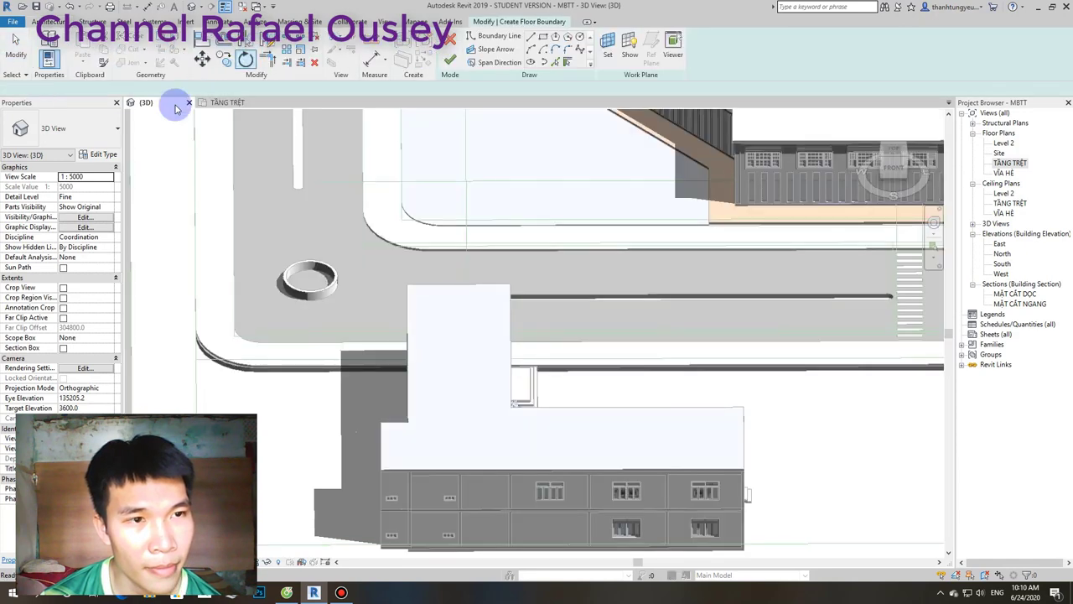
{"action": "left_click", "coordinate": [93, 134]}
{"action": "left_click", "coordinate": [67, 337]}
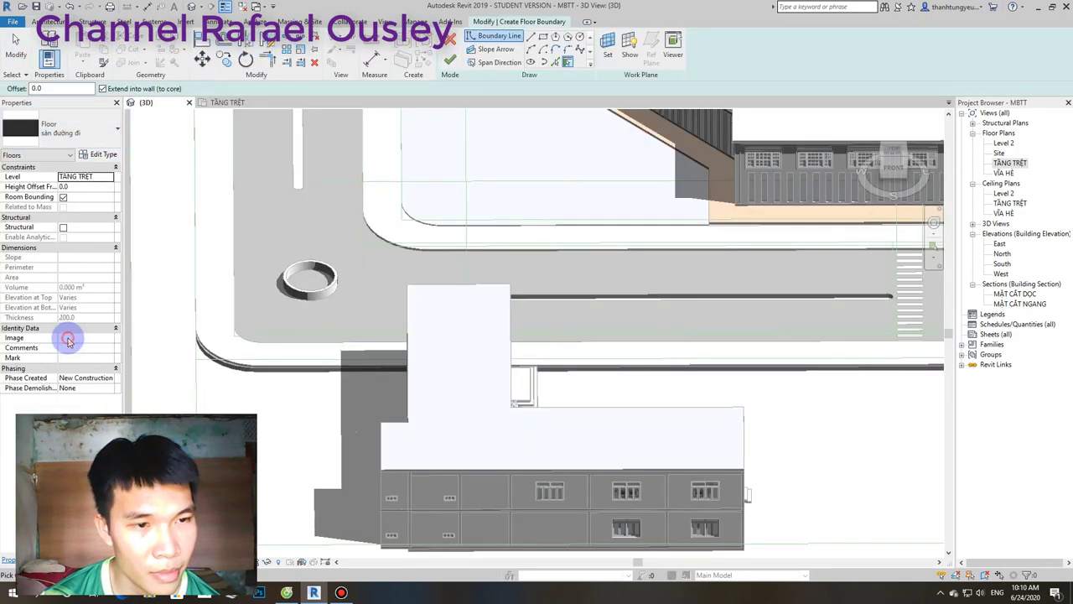
{"action": "scroll", "coordinate": [186, 384], "scroll_direction": "down", "scroll_amount": 2}
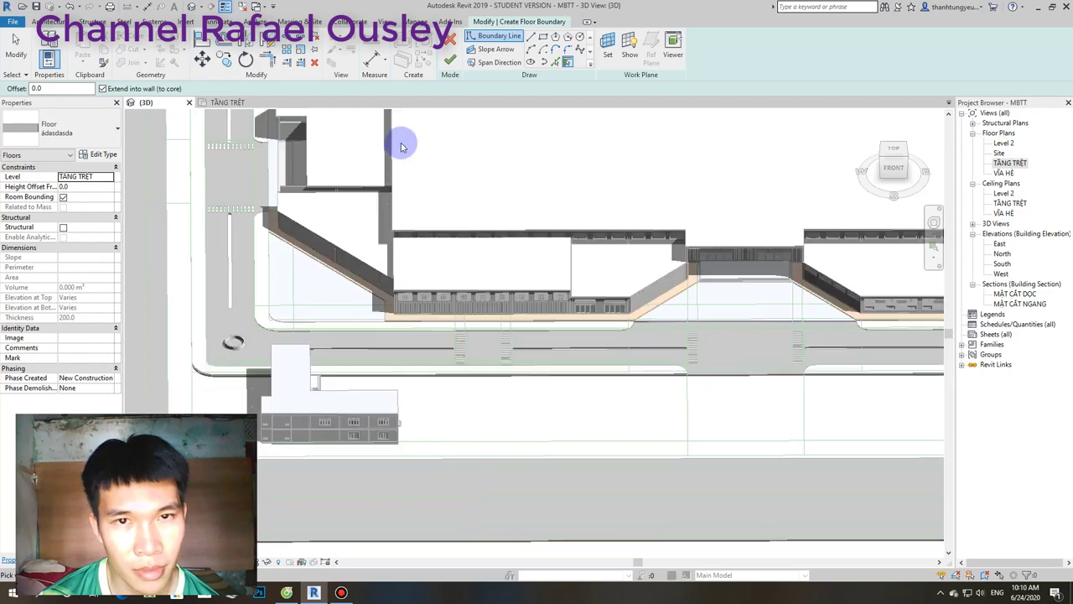
{"action": "left_click", "coordinate": [224, 102]}
Use Pick Lines along the side-street and lower road edges around the intersection, then stop picking.
{"action": "scroll", "coordinate": [359, 284], "scroll_direction": "up", "scroll_amount": 4}
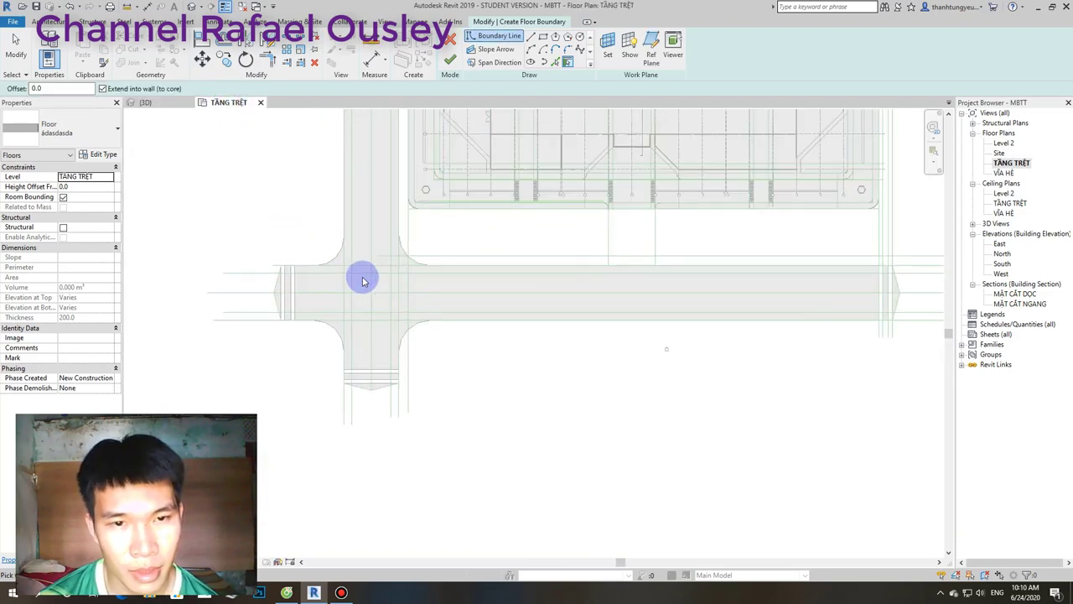
{"action": "scroll", "coordinate": [497, 107], "scroll_direction": "up", "scroll_amount": 1}
{"action": "left_click", "coordinate": [555, 63]}
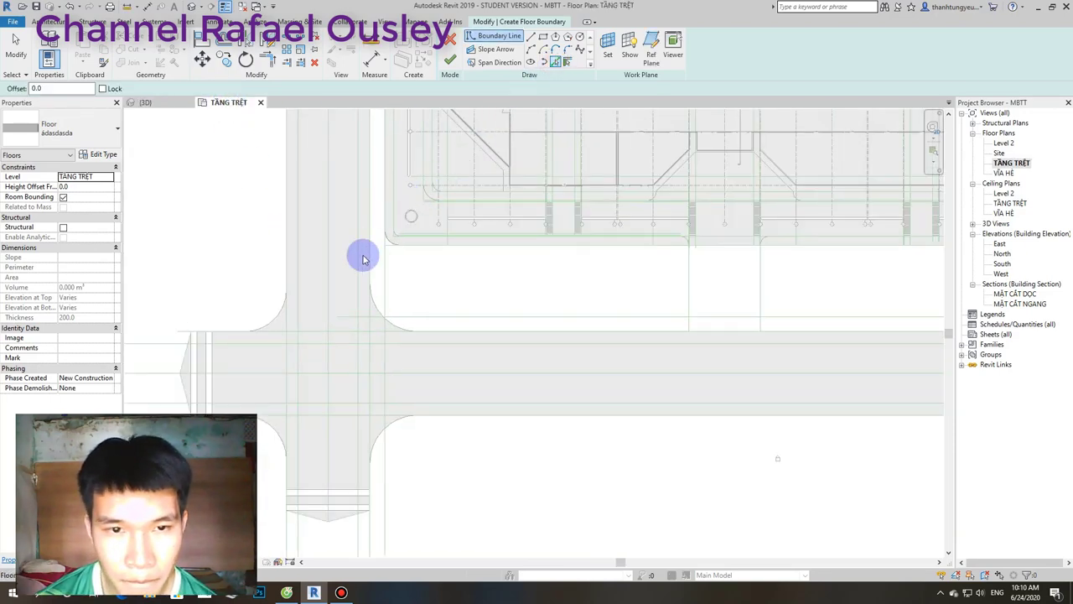
{"action": "scroll", "coordinate": [294, 279], "scroll_direction": "up", "scroll_amount": 2}
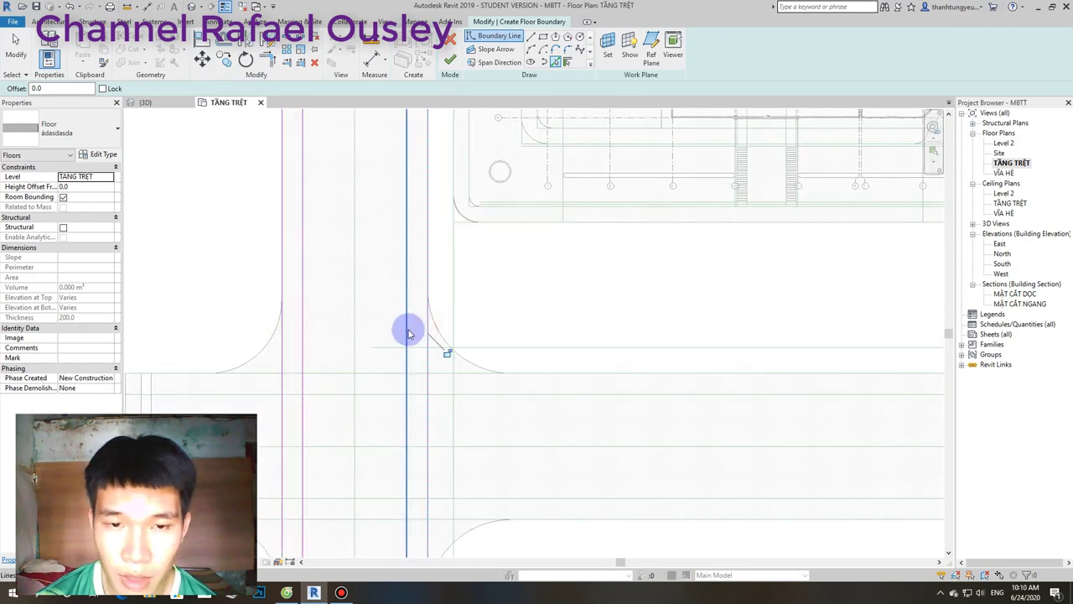
{"action": "mouse_move", "coordinate": [532, 408]}
{"action": "middle_mouse_down"}
{"action": "mouse_move", "coordinate": [503, 377]}
{"action": "mouse_move", "coordinate": [441, 347]}
{"action": "middle_mouse_up"}
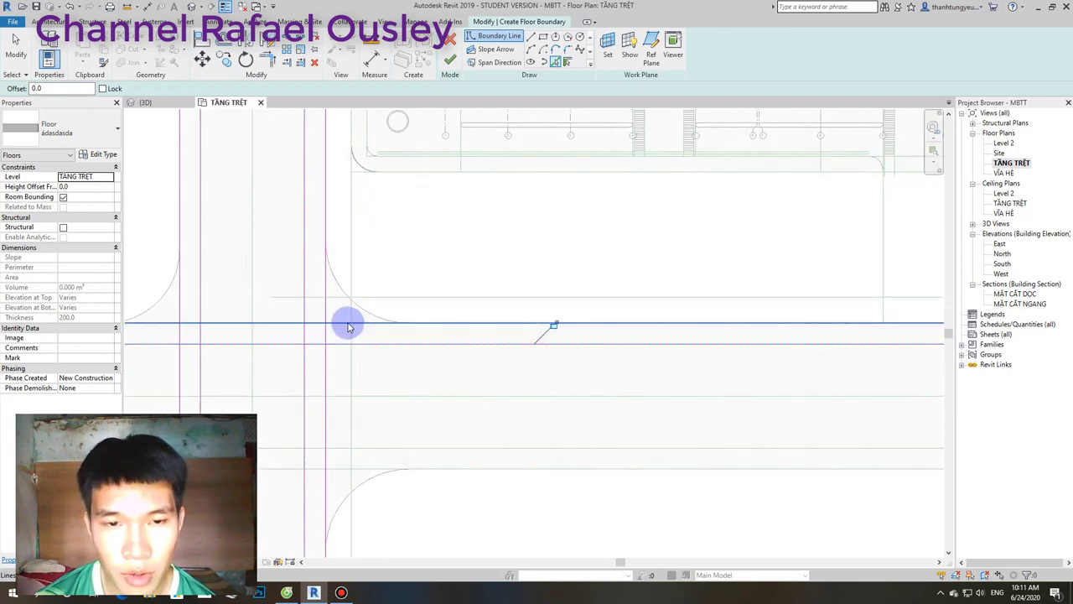
{"action": "middle_click_drag", "start_coordinate": [464, 389], "coordinate": [437, 333]}
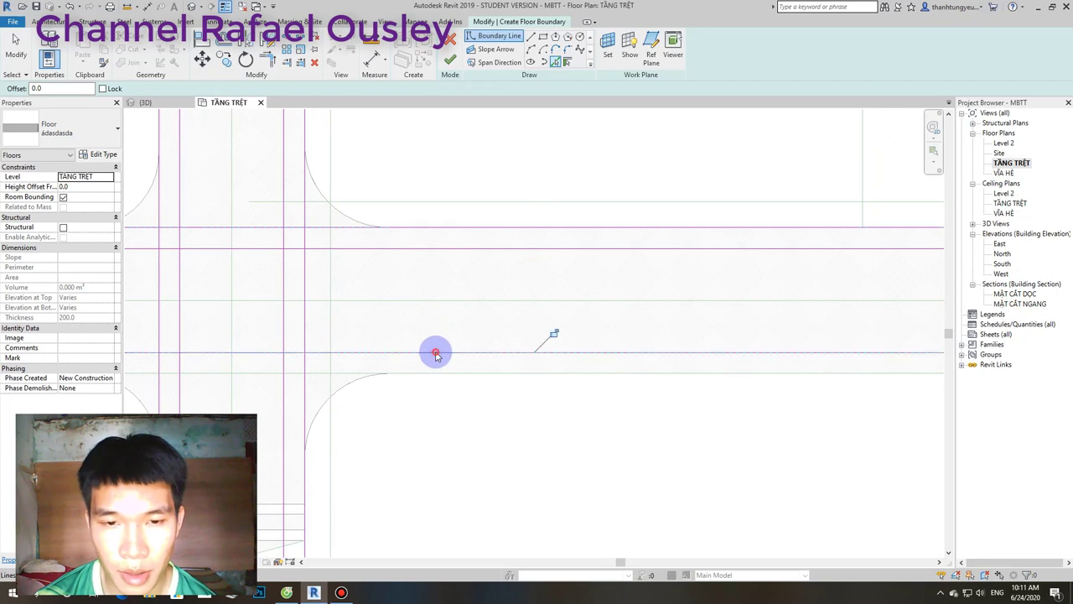
{"action": "middle_click_drag", "start_coordinate": [342, 378], "coordinate": [611, 352]}
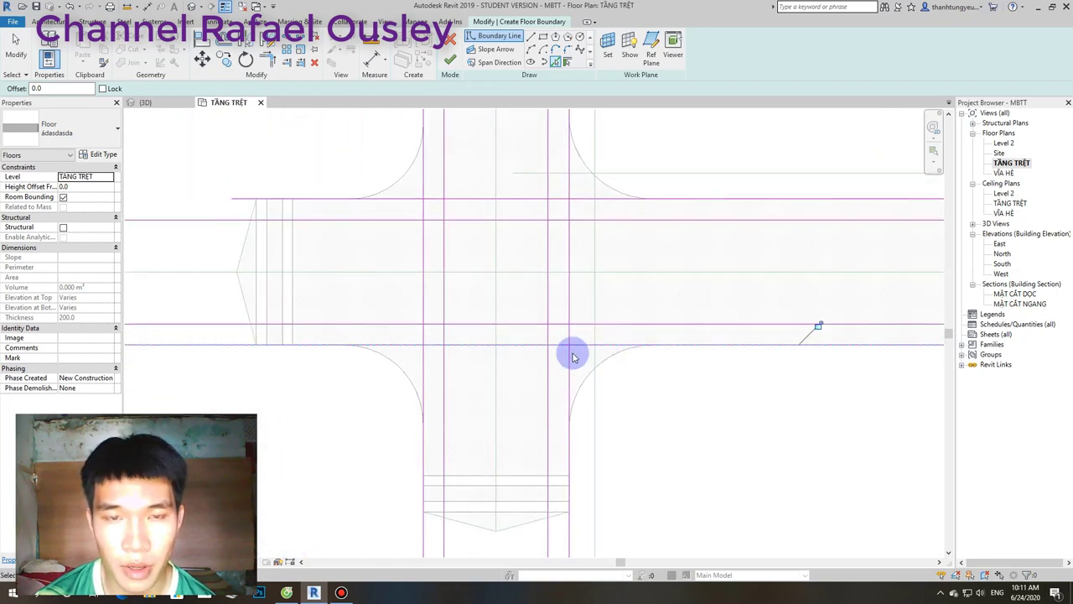
{"action": "scroll", "coordinate": [573, 353], "scroll_direction": "down", "scroll_amount": 2}
{"action": "scroll", "coordinate": [495, 278], "scroll_direction": "up", "scroll_amount": 2}
{"action": "scroll", "coordinate": [505, 281], "scroll_direction": "up", "scroll_amount": 2}
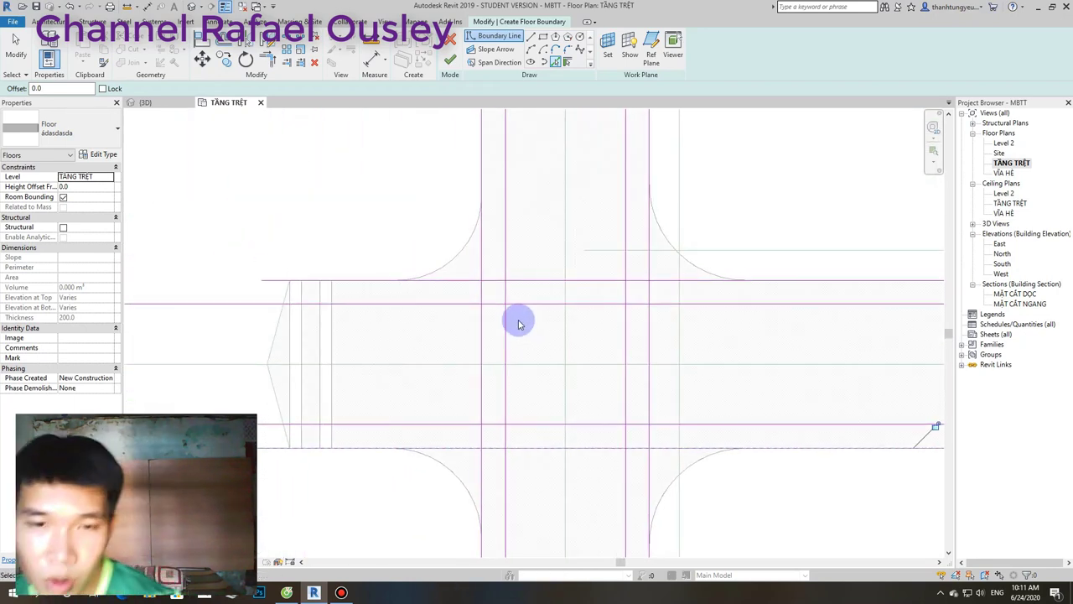
{"action": "key", "text": "Escape"}
{"action": "scroll", "coordinate": [496, 299], "scroll_direction": "up", "scroll_amount": 2}
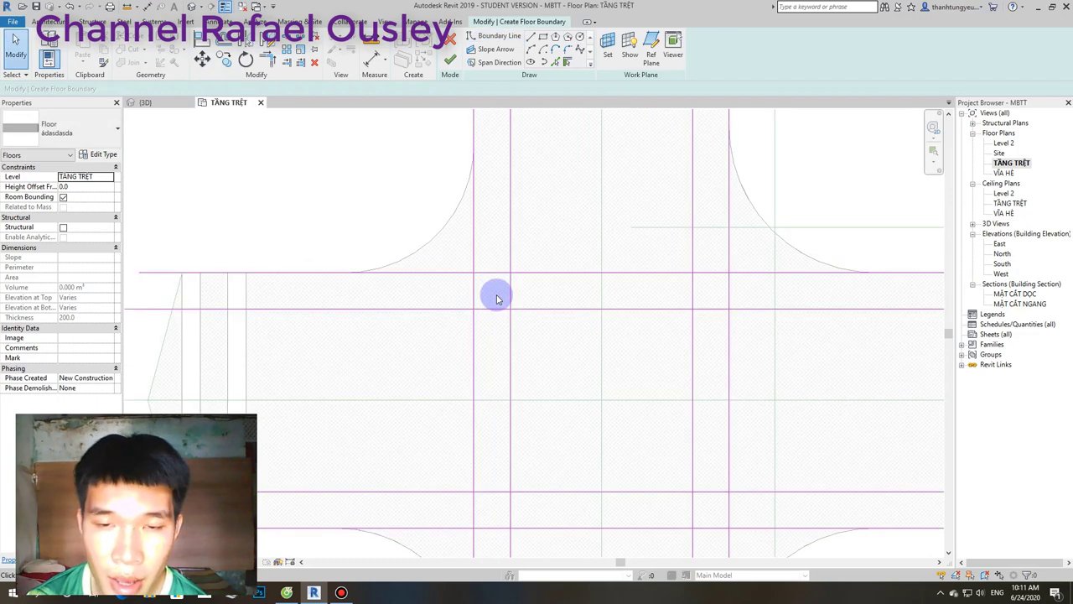
{"action": "scroll", "coordinate": [497, 309], "scroll_direction": "down", "scroll_amount": 2}
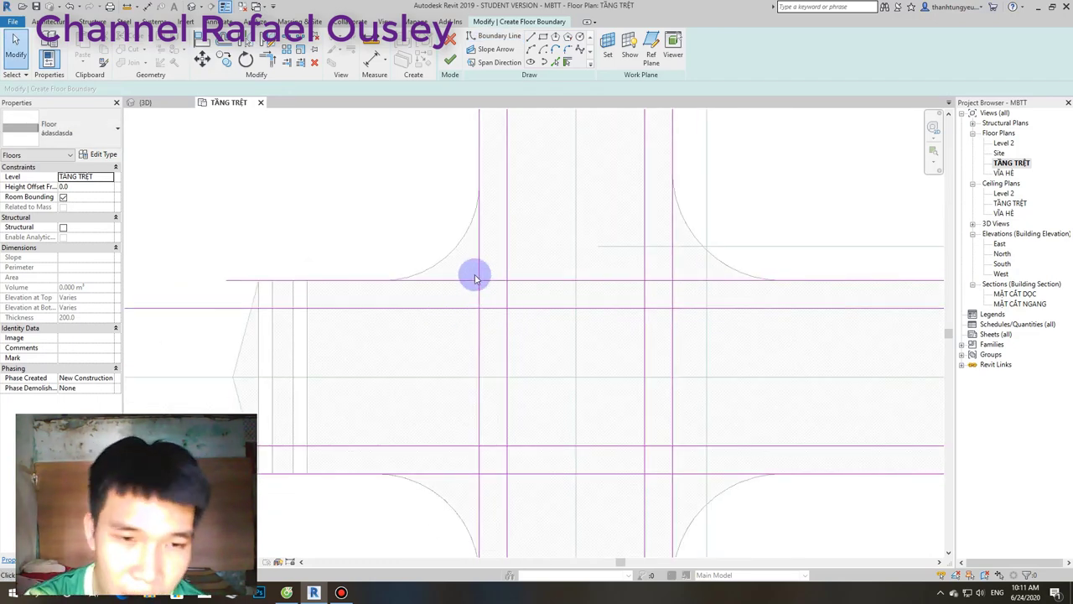
Sketch a boundary arc at the corner, then cancel the unfinished boundary line.
{"action": "left_click", "coordinate": [532, 38]}
{"action": "scroll", "coordinate": [304, 290], "scroll_direction": "up", "scroll_amount": 2}
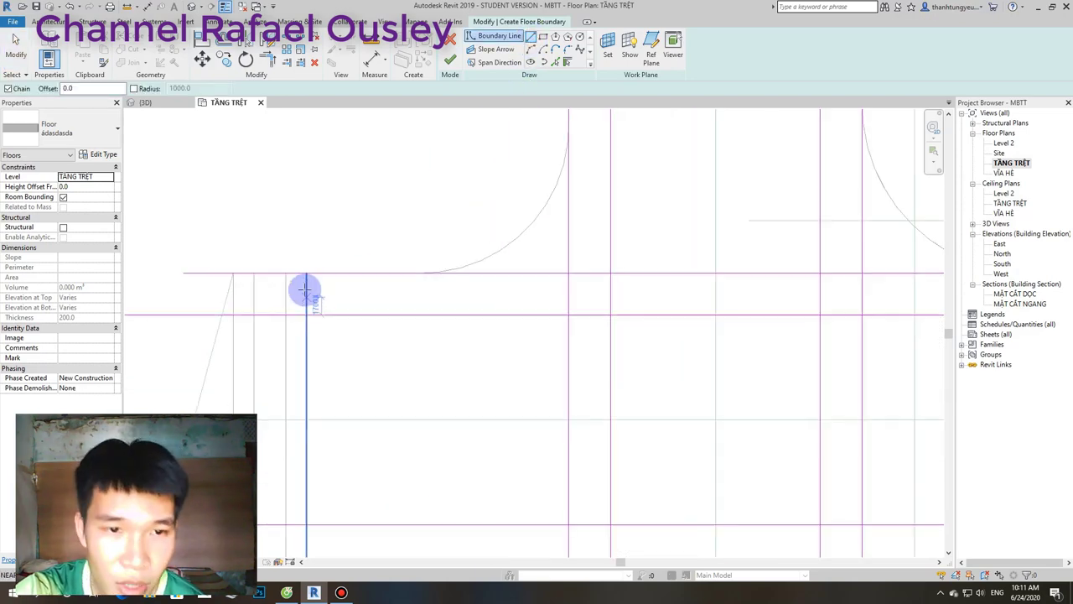
{"action": "left_click", "coordinate": [305, 271]}
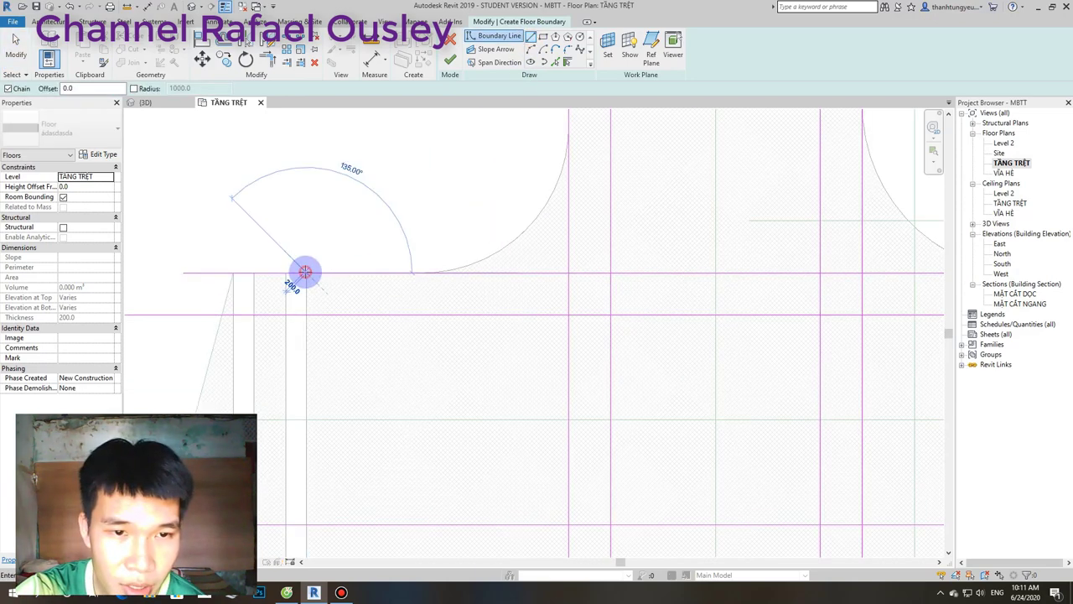
{"action": "left_click", "coordinate": [306, 315]}
{"action": "scroll", "coordinate": [305, 316], "scroll_direction": "down", "scroll_amount": 2}
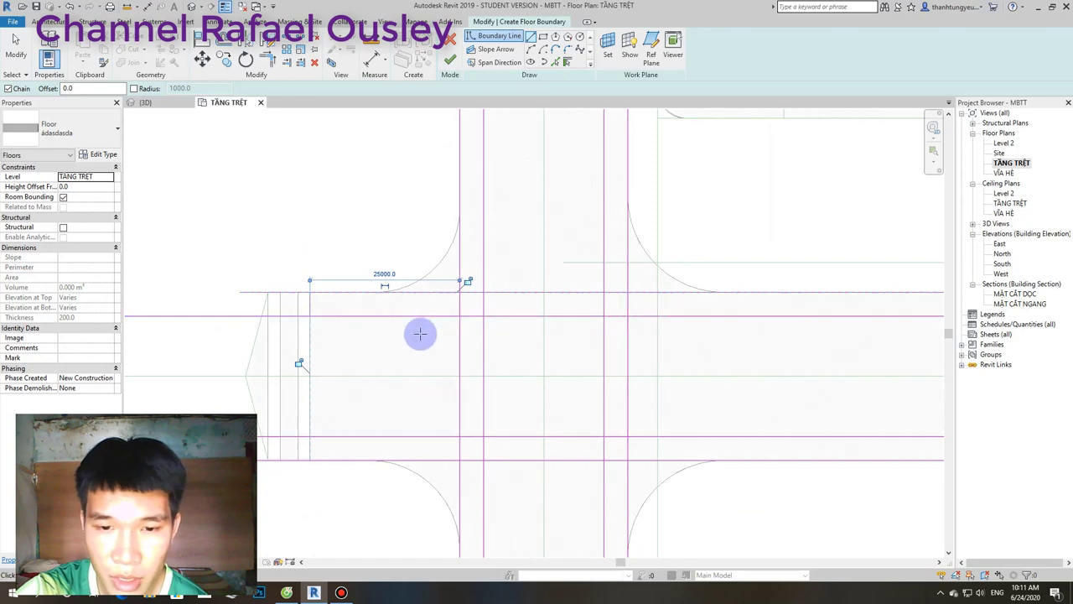
{"action": "scroll", "coordinate": [448, 324], "scroll_direction": "down", "scroll_amount": 1}
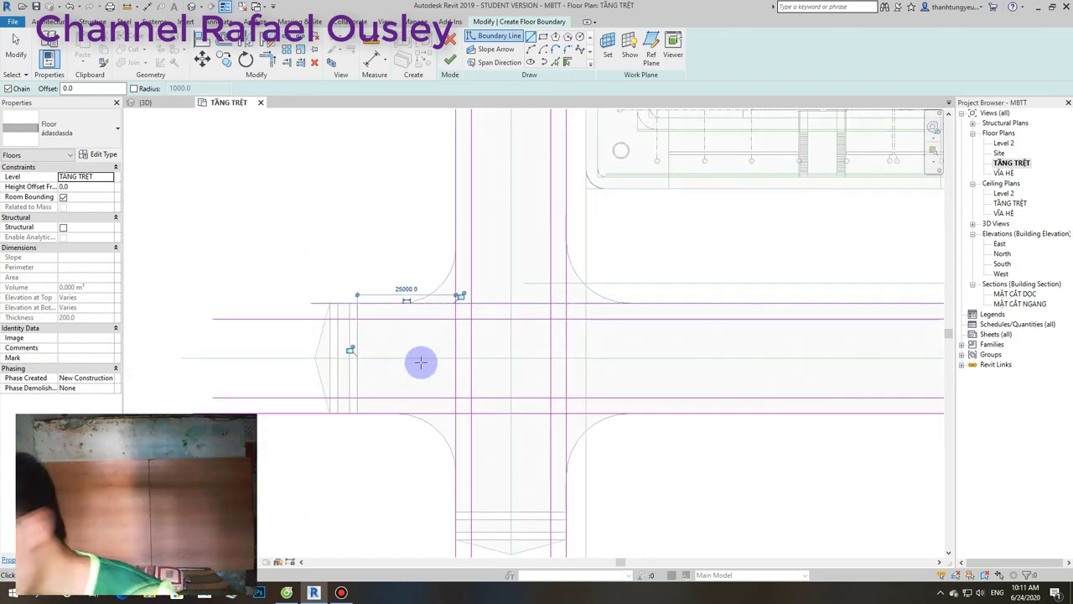
{"action": "scroll", "coordinate": [426, 324], "scroll_direction": "up", "scroll_amount": 1}
{"action": "scroll", "coordinate": [439, 311], "scroll_direction": "up", "scroll_amount": 1}
{"action": "key", "text": "Escape"}
{"action": "key", "text": "Escape"}
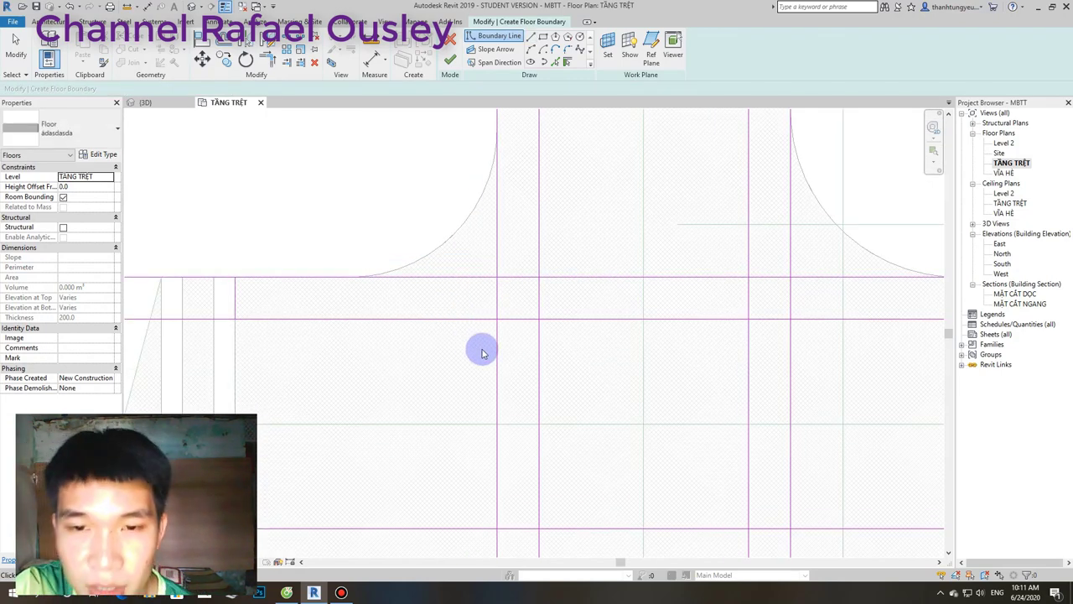
{"action": "scroll", "coordinate": [479, 350], "scroll_direction": "up", "scroll_amount": 1}
{"action": "scroll", "coordinate": [506, 339], "scroll_direction": "up", "scroll_amount": 2}
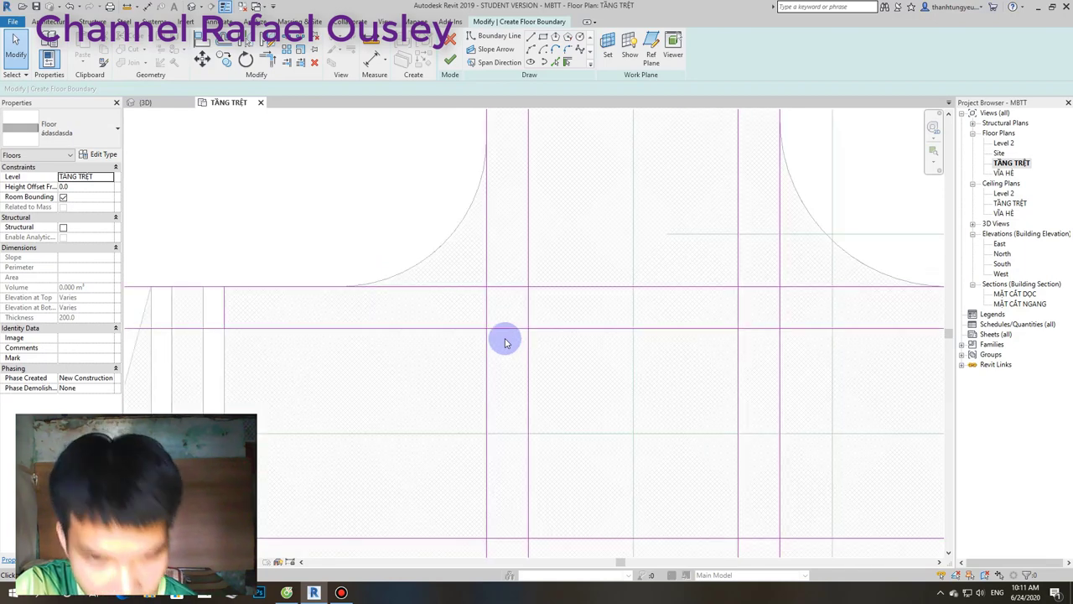
Split (SL) the road edge and the side-street line where they meet.
{"action": "key", "text": "s"}
{"action": "key", "text": "l"}
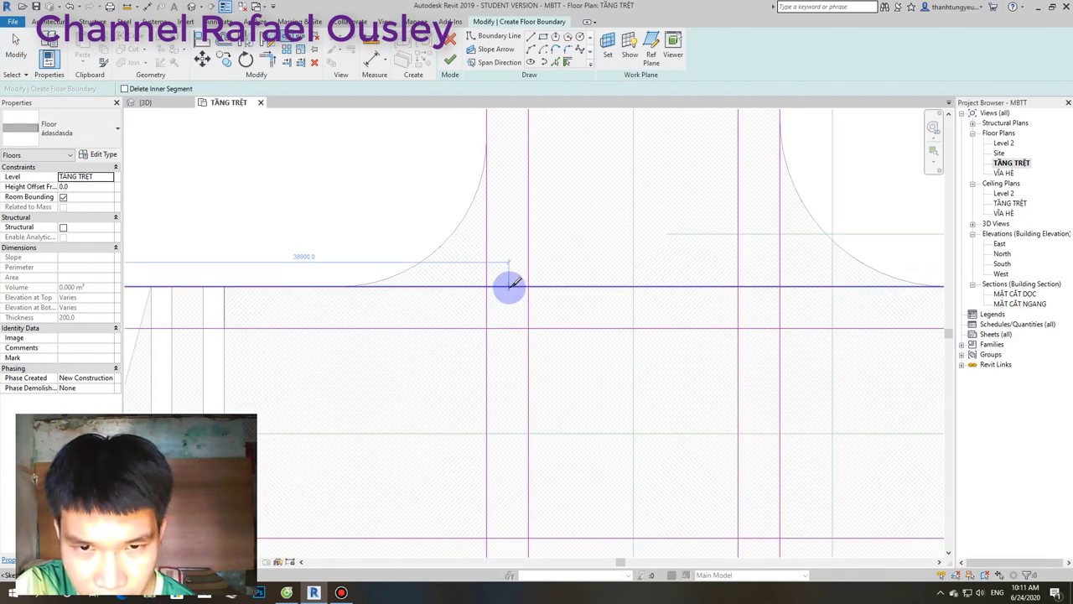
{"action": "left_click", "coordinate": [509, 287]}
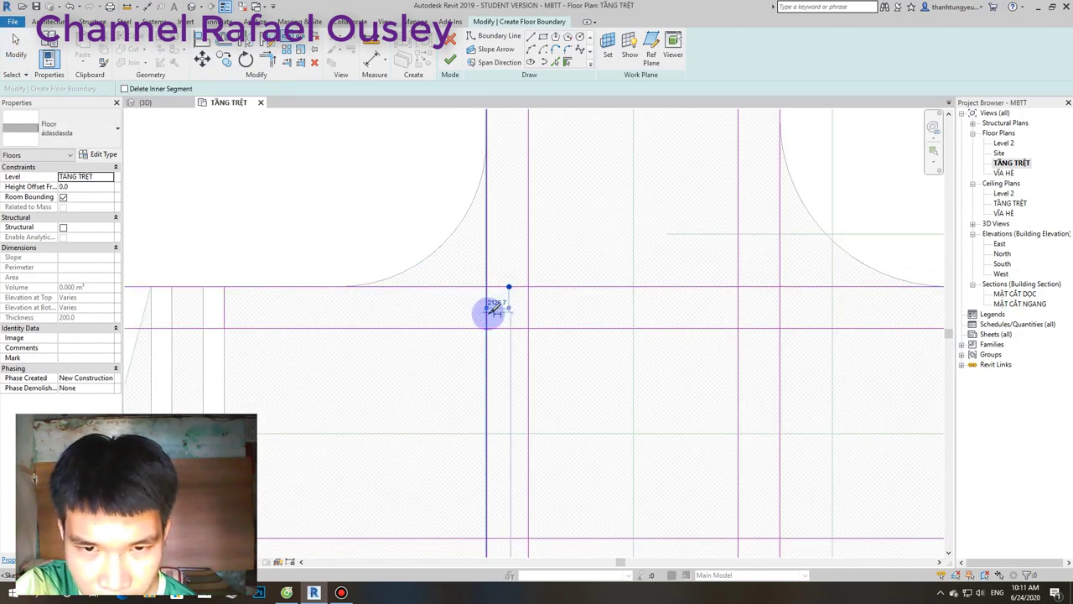
{"action": "left_click", "coordinate": [487, 313]}
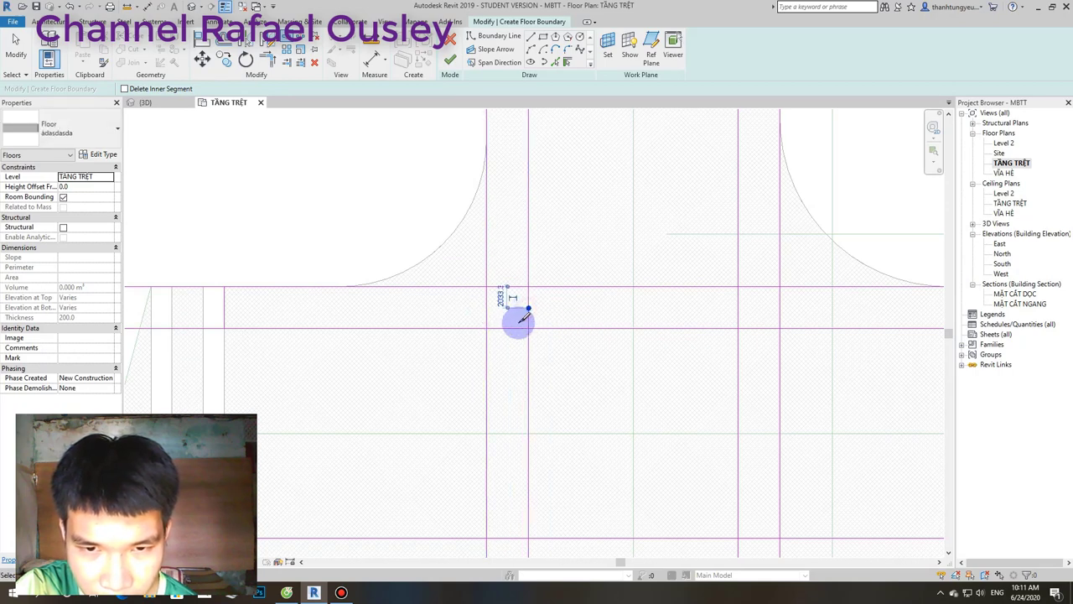
{"action": "scroll", "coordinate": [510, 335], "scroll_direction": "down", "scroll_amount": 2}
{"action": "scroll", "coordinate": [512, 335], "scroll_direction": "up", "scroll_amount": 2}
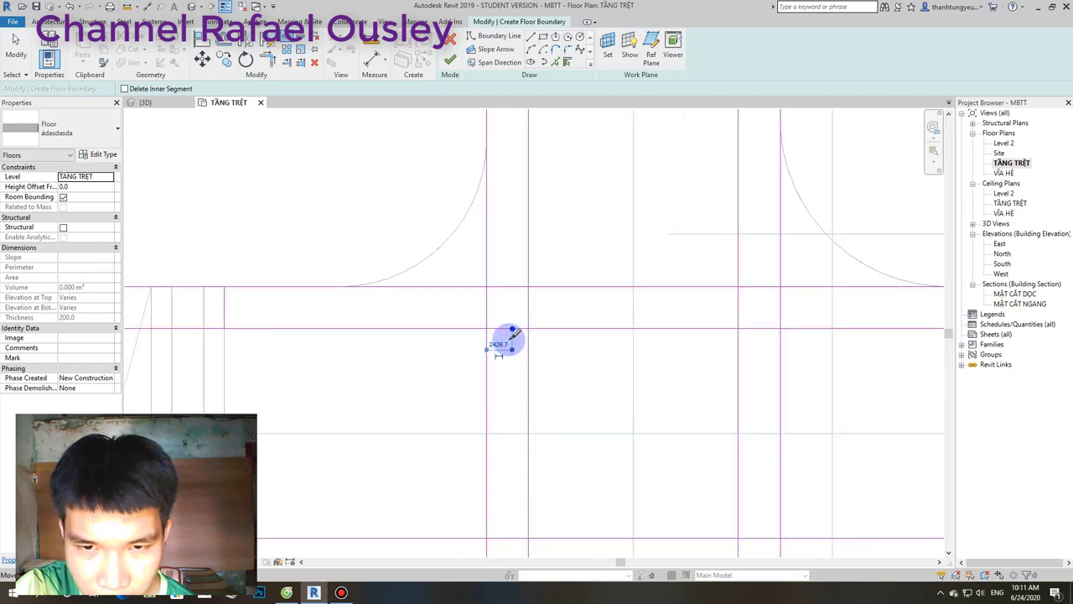
{"action": "key", "text": "Escape"}
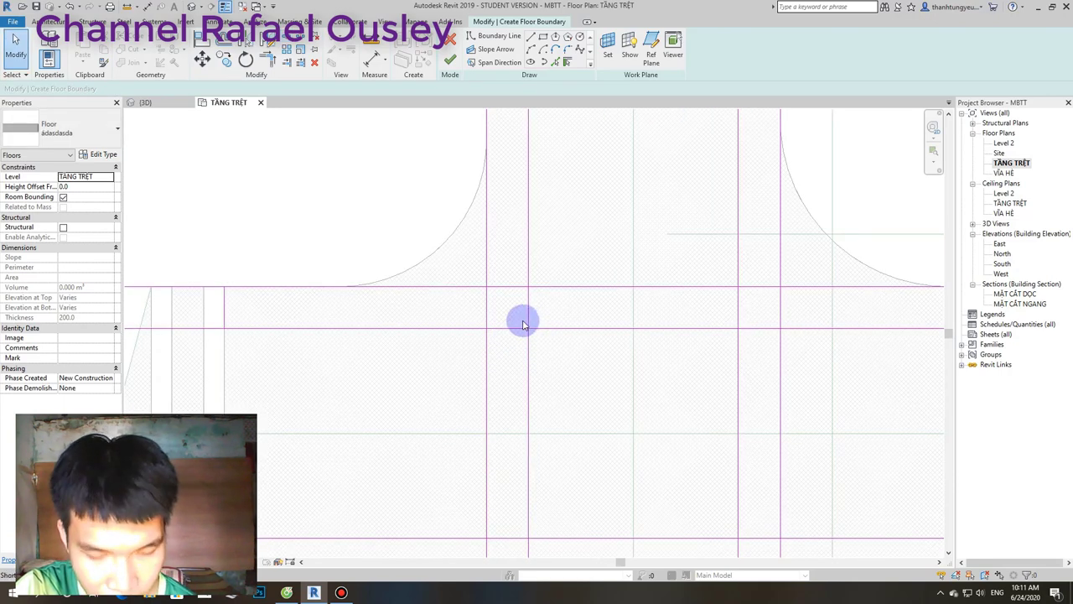
Trim (TR) the road edge to a corner with the side-street line.
{"action": "key", "text": "t"}
{"action": "key", "text": "r"}
{"action": "scroll", "coordinate": [507, 309], "scroll_direction": "down", "scroll_amount": 1}
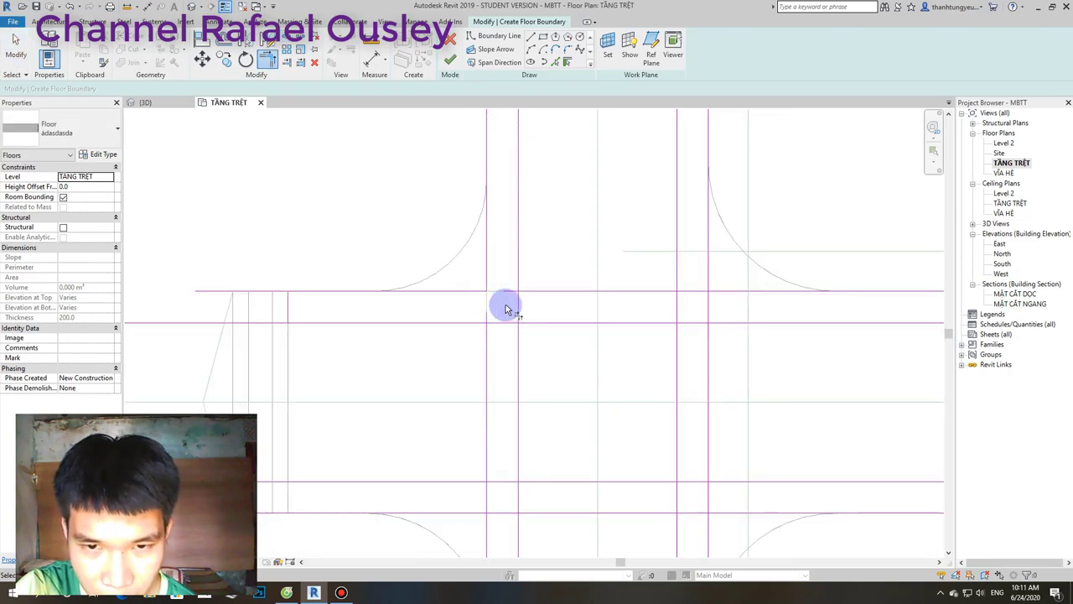
{"action": "left_click", "coordinate": [520, 280]}
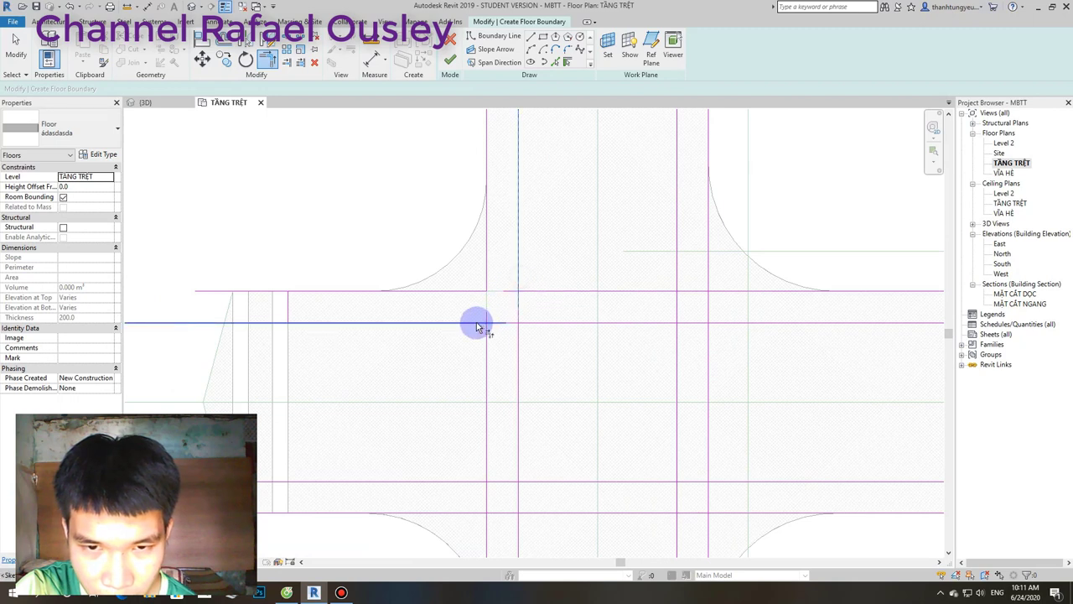
{"action": "left_click", "coordinate": [476, 324]}
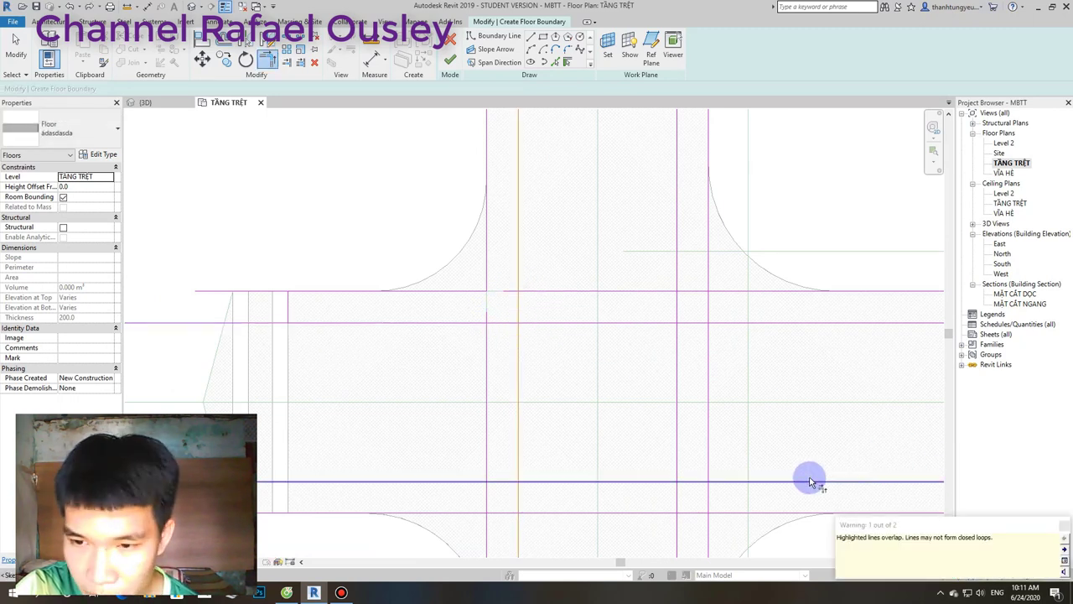
{"action": "key", "text": "Escape"}
Drag the ends of both vertical side-street boundary lines down to the road edge.
{"action": "left_click", "coordinate": [520, 369]}
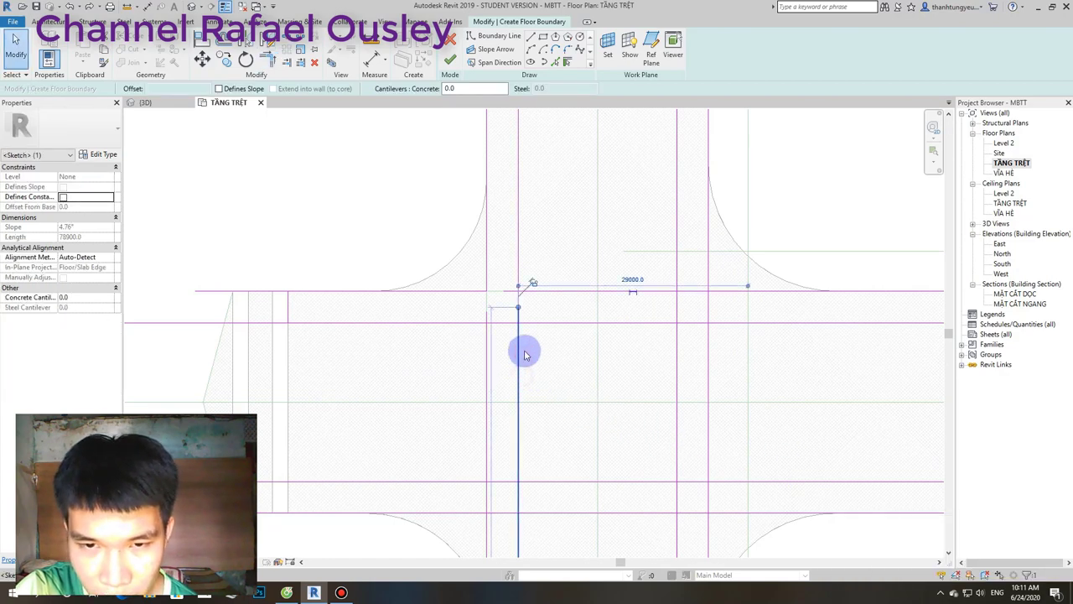
{"action": "left_click_drag", "start_coordinate": [519, 311], "coordinate": [515, 355]}
{"action": "key", "text": "Escape"}
{"action": "left_click", "coordinate": [517, 362]}
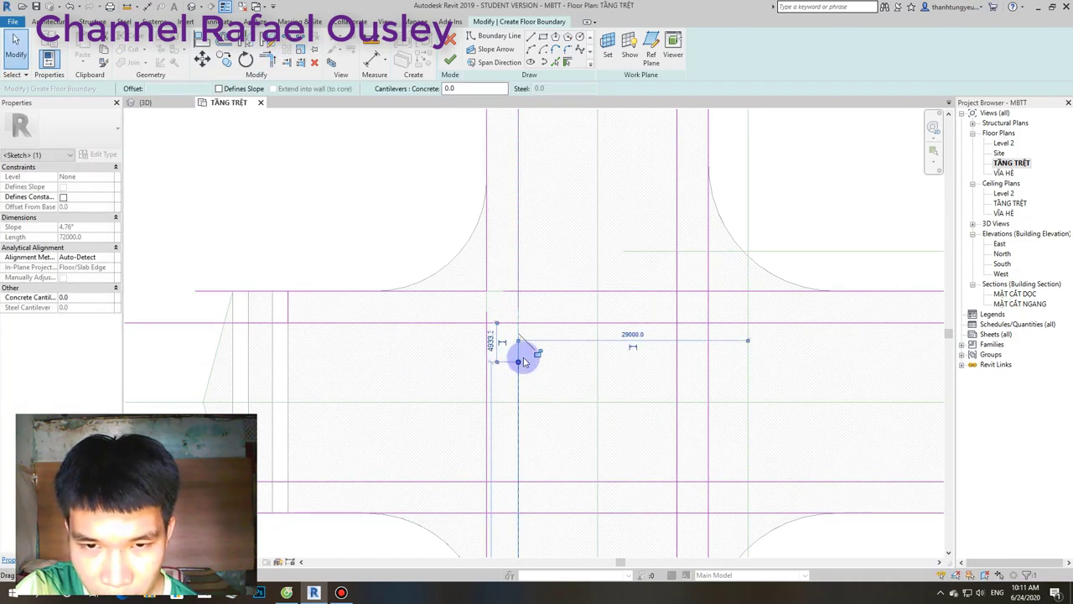
{"action": "left_click", "coordinate": [546, 331]}
{"action": "left_click", "coordinate": [538, 324]}
{"action": "left_click", "coordinate": [508, 326]}
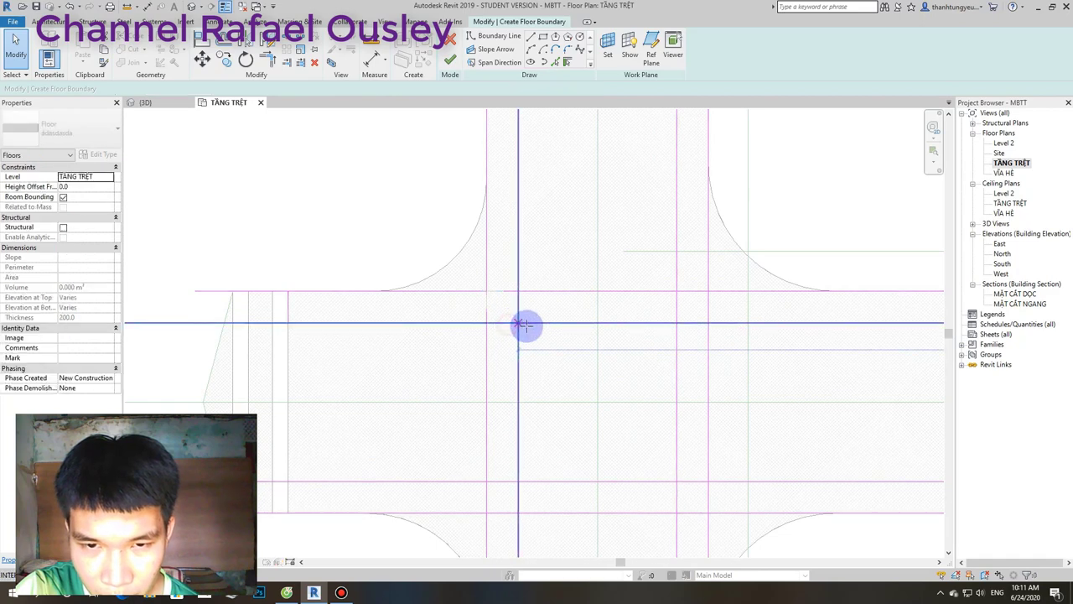
{"action": "left_click", "coordinate": [489, 360]}
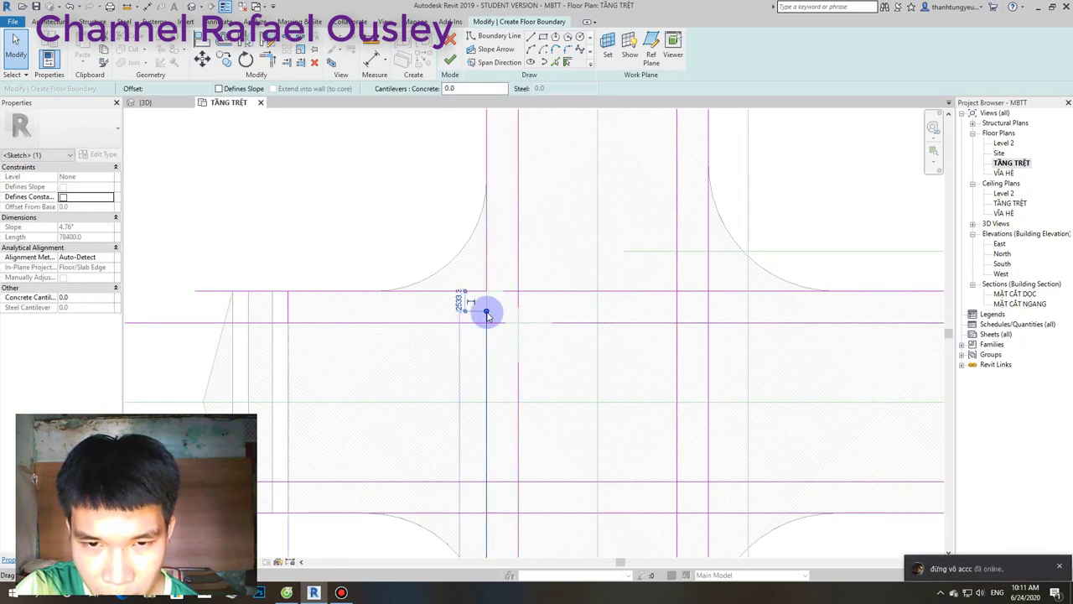
{"action": "left_click_drag", "start_coordinate": [487, 314], "coordinate": [486, 361]}
{"action": "key", "text": "Escape"}
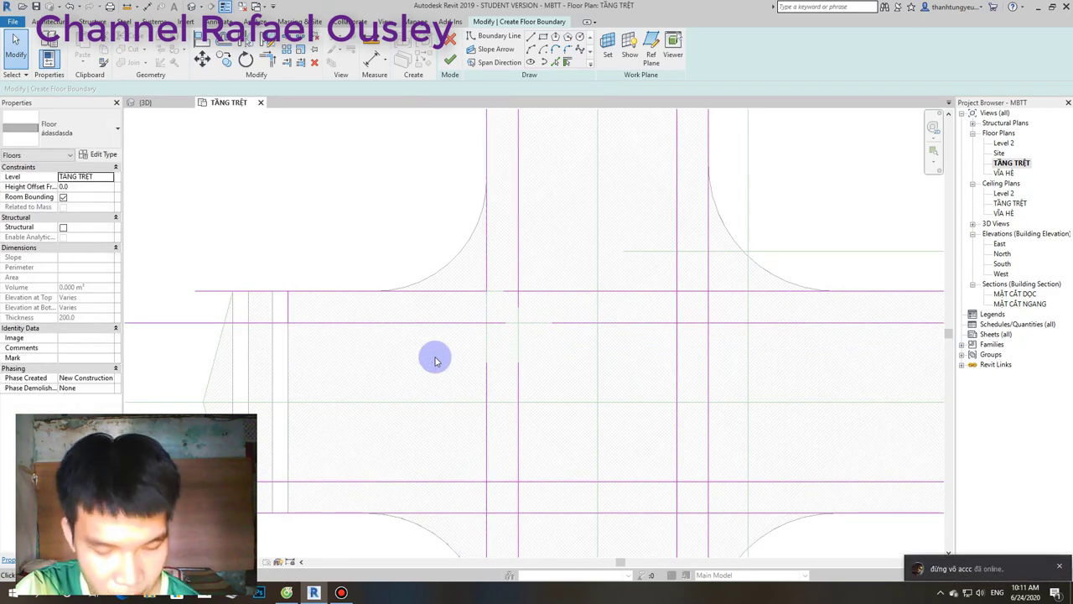
Trim (TR) the intersecting lines into a clean corner and delete the short leftover line.
{"action": "key", "text": "t"}
{"action": "key", "text": "r"}
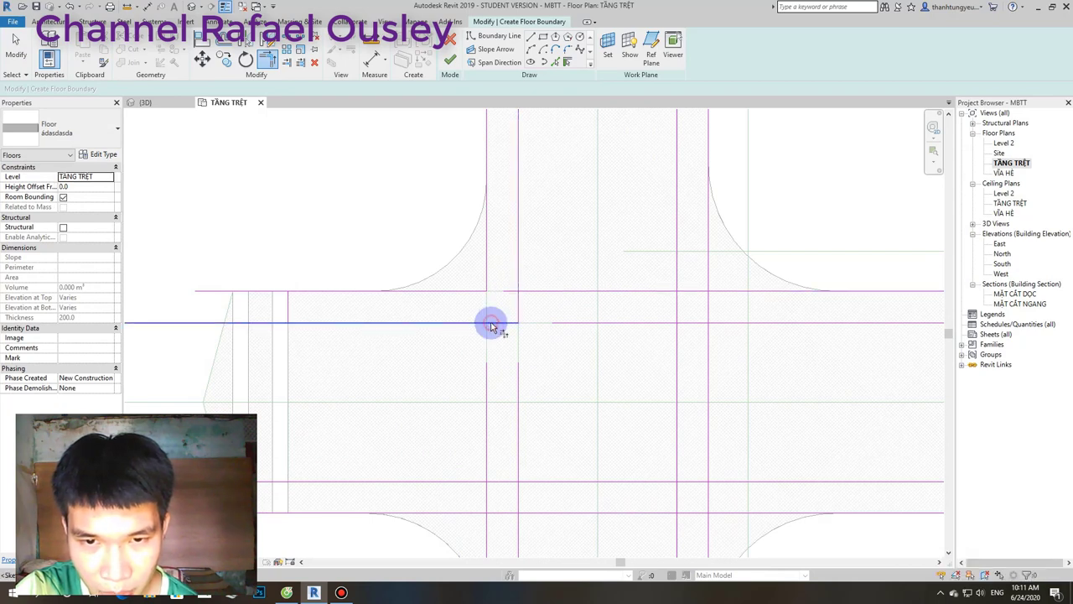
{"action": "scroll", "coordinate": [491, 325], "scroll_direction": "down", "scroll_amount": 3}
{"action": "left_click", "coordinate": [507, 311]}
{"action": "left_click", "coordinate": [499, 312]}
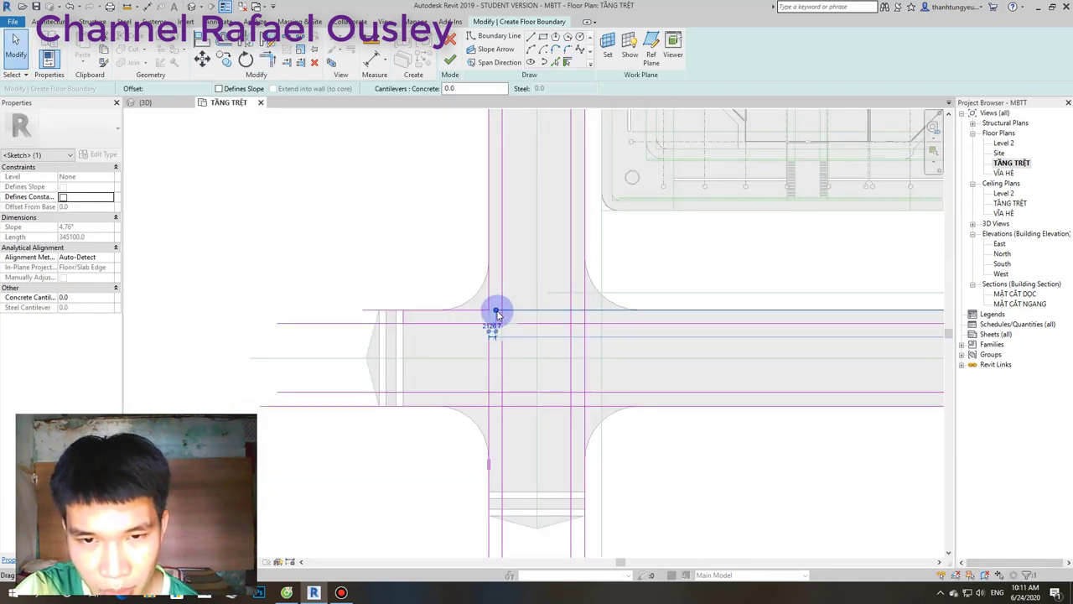
{"action": "left_click", "coordinate": [549, 314]}
{"action": "scroll", "coordinate": [575, 338], "scroll_direction": "up", "scroll_amount": 3}
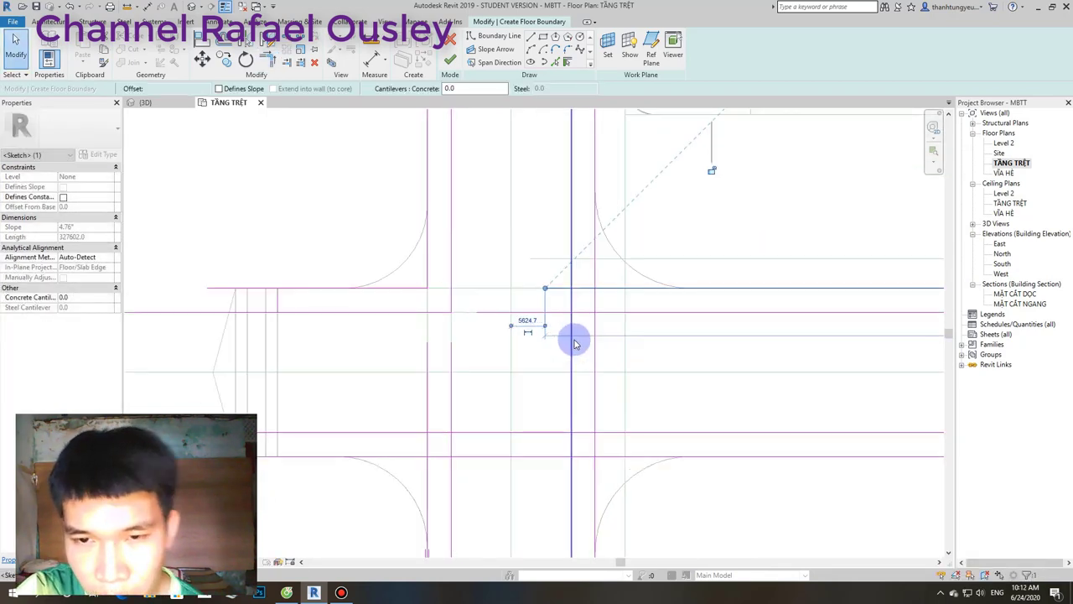
{"action": "scroll", "coordinate": [491, 324], "scroll_direction": "up", "scroll_amount": 2}
{"action": "key", "text": "Delete"}
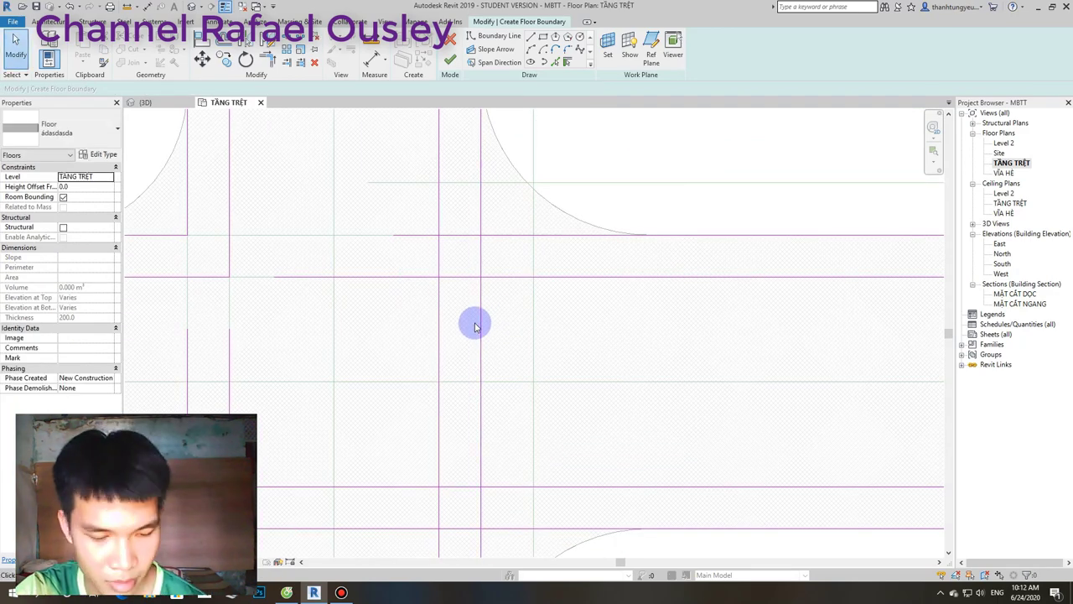
Extend the other vertical boundary line's end down to the road edge.
{"action": "key", "text": "s"}
{"action": "key", "text": "l"}
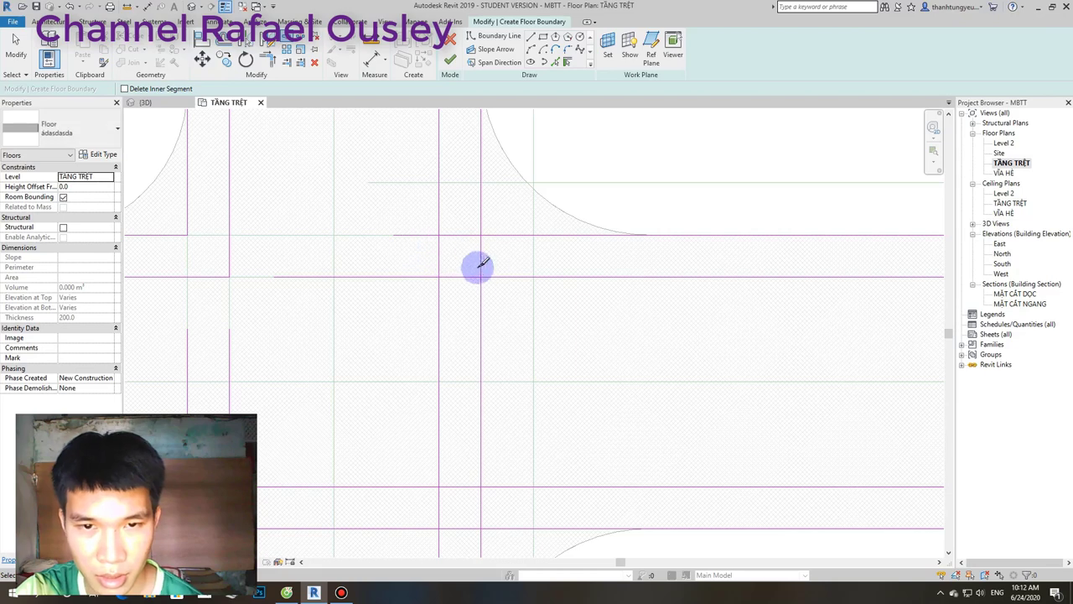
{"action": "key", "text": "Escape"}
{"action": "left_click", "coordinate": [480, 275]}
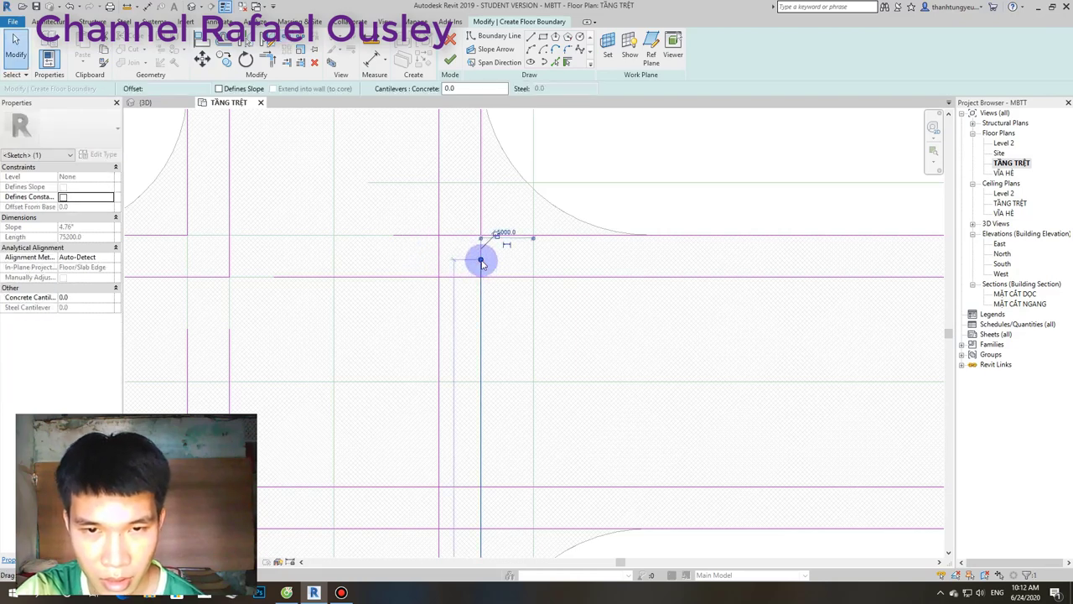
{"action": "left_click", "coordinate": [480, 310]}
{"action": "mouse_move", "coordinate": [449, 271]}
{"action": "left_mouse_down"}
{"action": "mouse_move", "coordinate": [440, 306]}
{"action": "mouse_move", "coordinate": [450, 324]}
{"action": "left_mouse_up"}
{"action": "scroll", "coordinate": [450, 297], "scroll_direction": "down", "scroll_amount": 3}
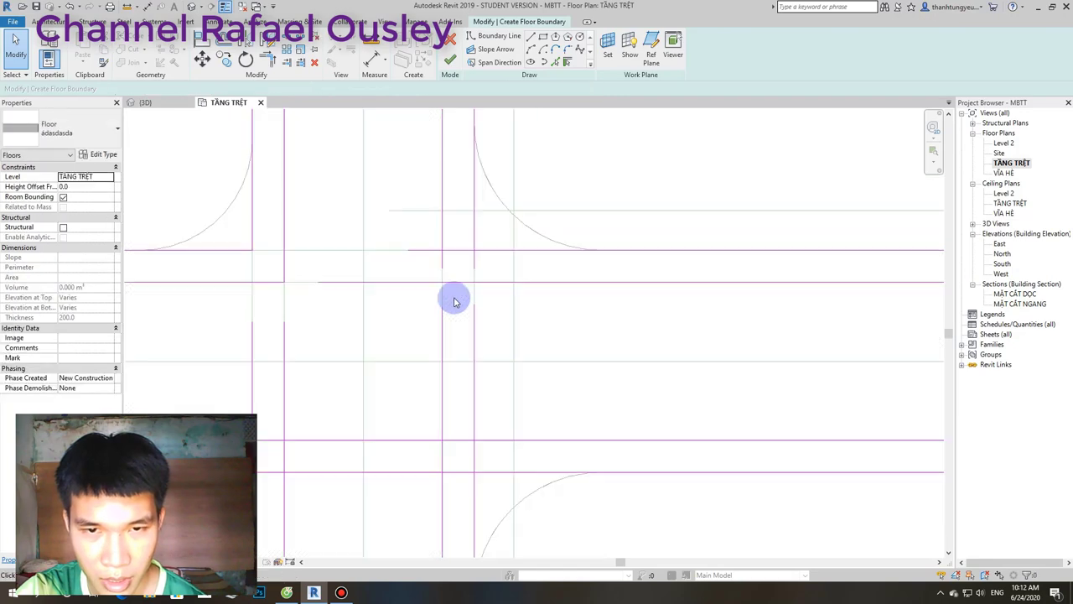
Trim the road edge to the side-street corner and delete the overlapping horizontal line.
{"action": "key", "text": "t"}
{"action": "key", "text": "r"}
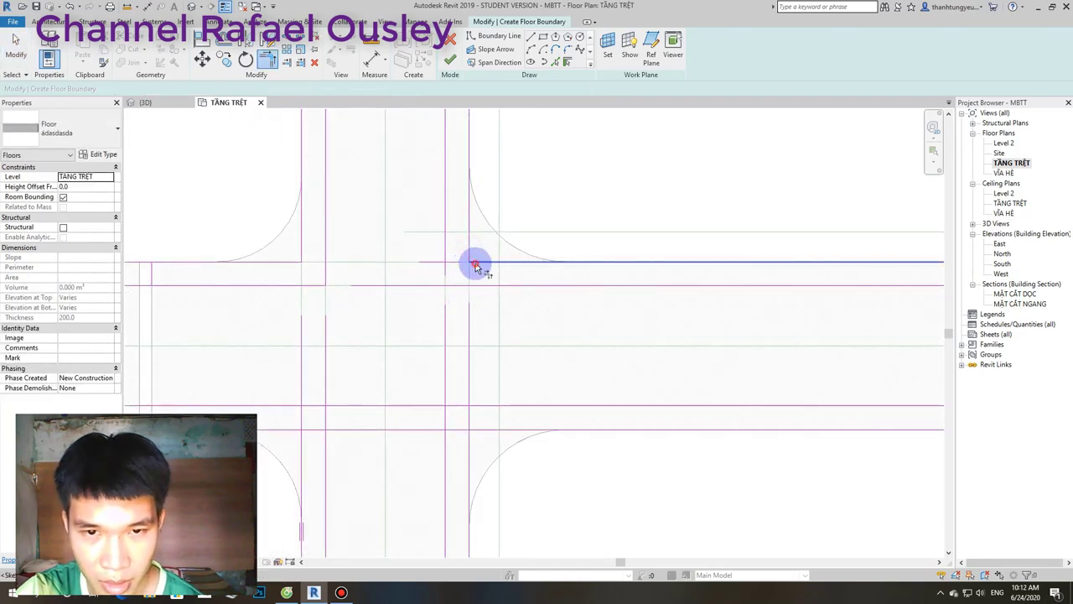
{"action": "left_click", "coordinate": [449, 260]}
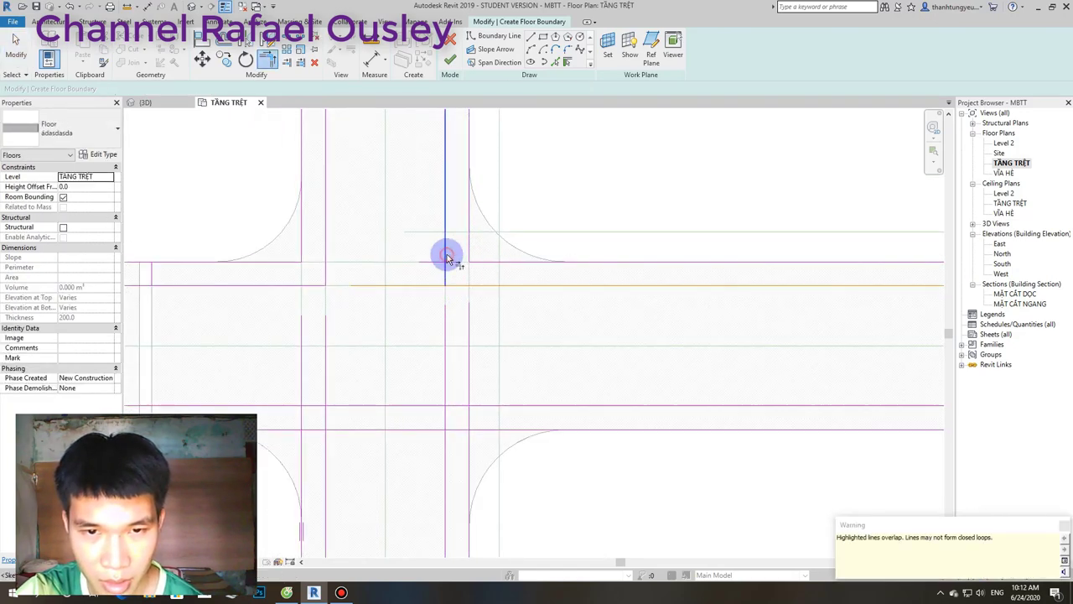
{"action": "key", "text": "Escape"}
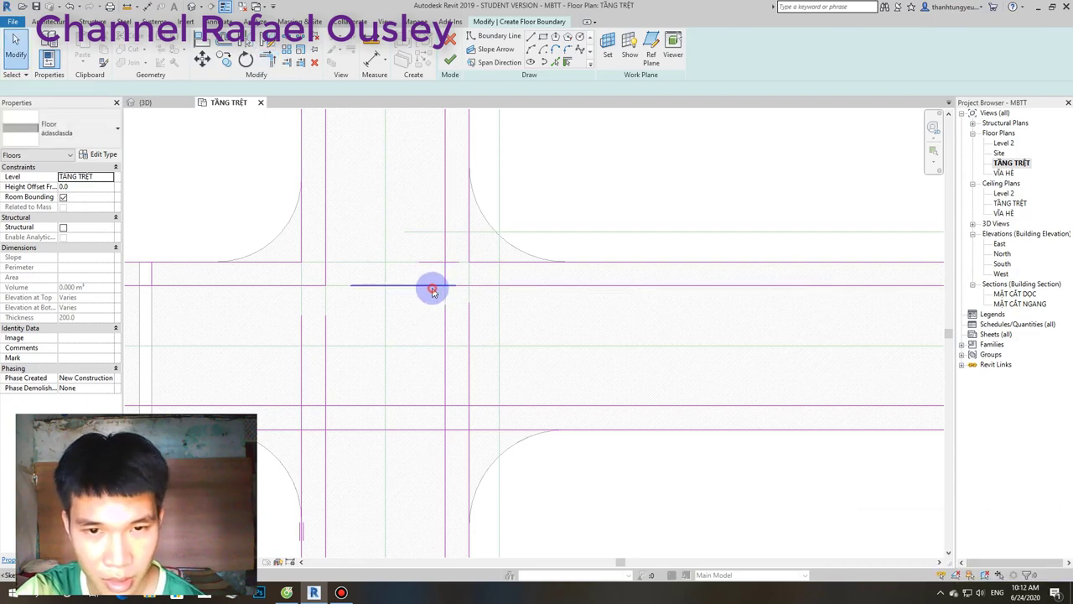
{"action": "left_click", "coordinate": [433, 287]}
{"action": "key", "text": "Delete"}
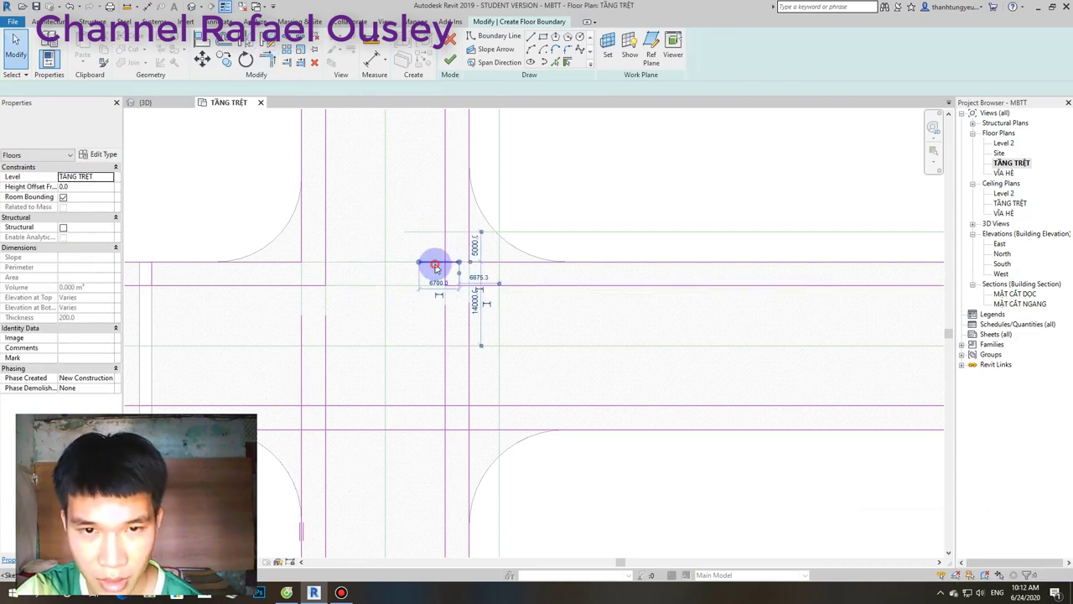
{"action": "scroll", "coordinate": [444, 286], "scroll_direction": "down", "scroll_amount": 3}
{"action": "scroll", "coordinate": [489, 323], "scroll_direction": "down", "scroll_amount": 2}
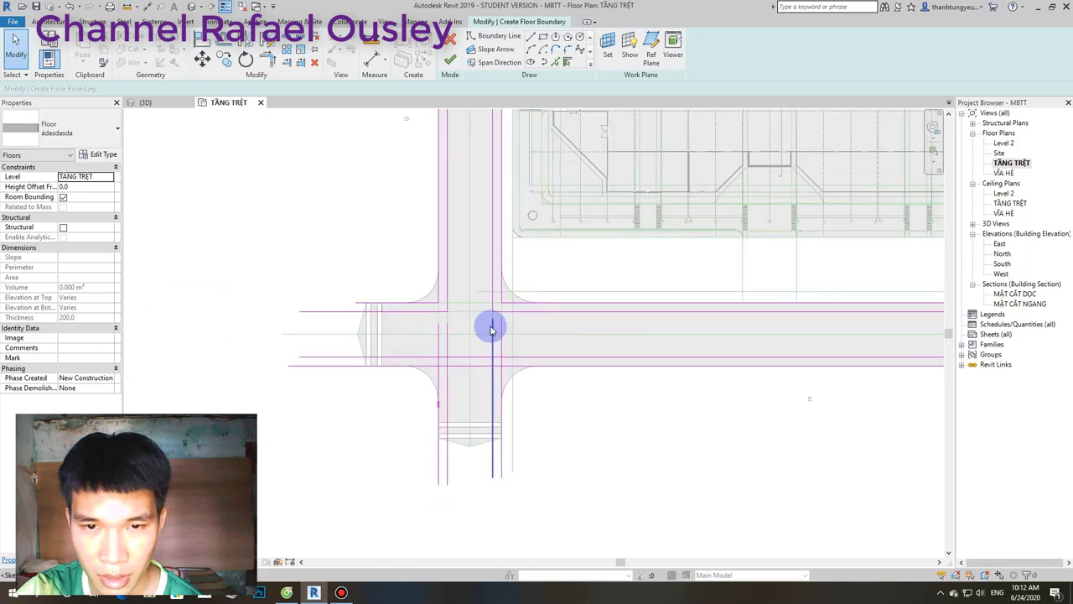
{"action": "scroll", "coordinate": [493, 315], "scroll_direction": "up", "scroll_amount": 1}
{"action": "scroll", "coordinate": [520, 347], "scroll_direction": "up", "scroll_amount": 1}
{"action": "scroll", "coordinate": [503, 338], "scroll_direction": "up", "scroll_amount": 1}
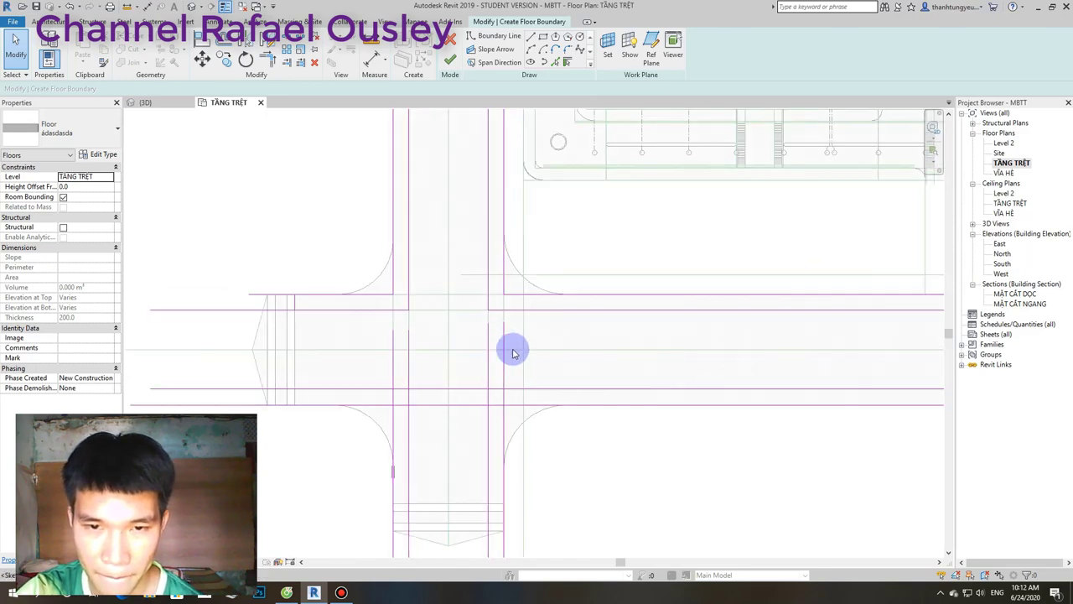
{"action": "scroll", "coordinate": [511, 352], "scroll_direction": "up", "scroll_amount": 1}
{"action": "middle_click_drag", "start_coordinate": [554, 360], "coordinate": [544, 349]}
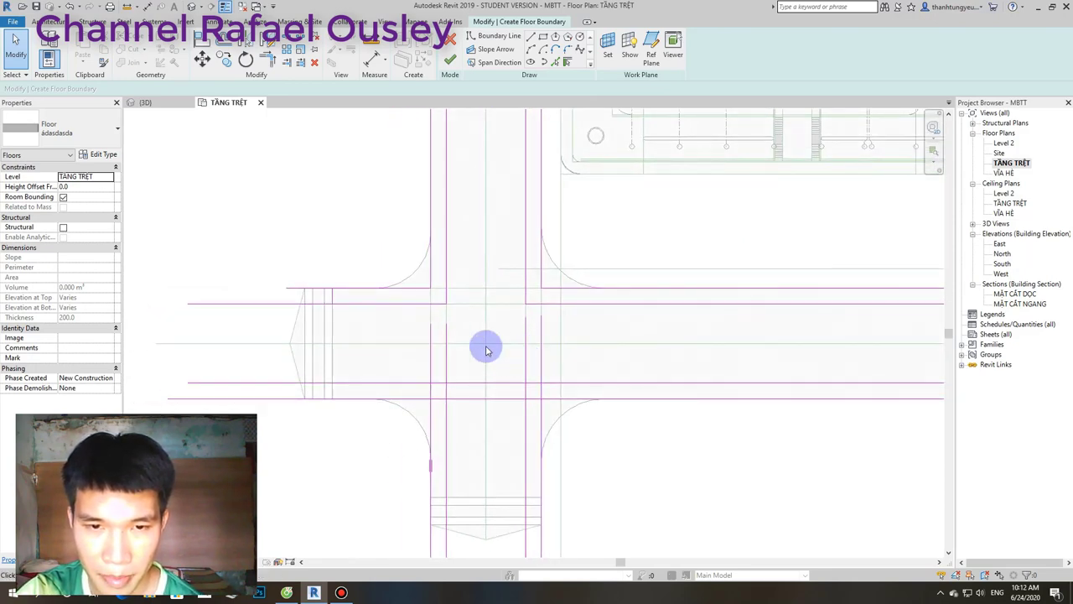
Fillet the upper-left intersection corner with a large arc of about 16000 radius.
{"action": "left_click", "coordinate": [567, 49]}
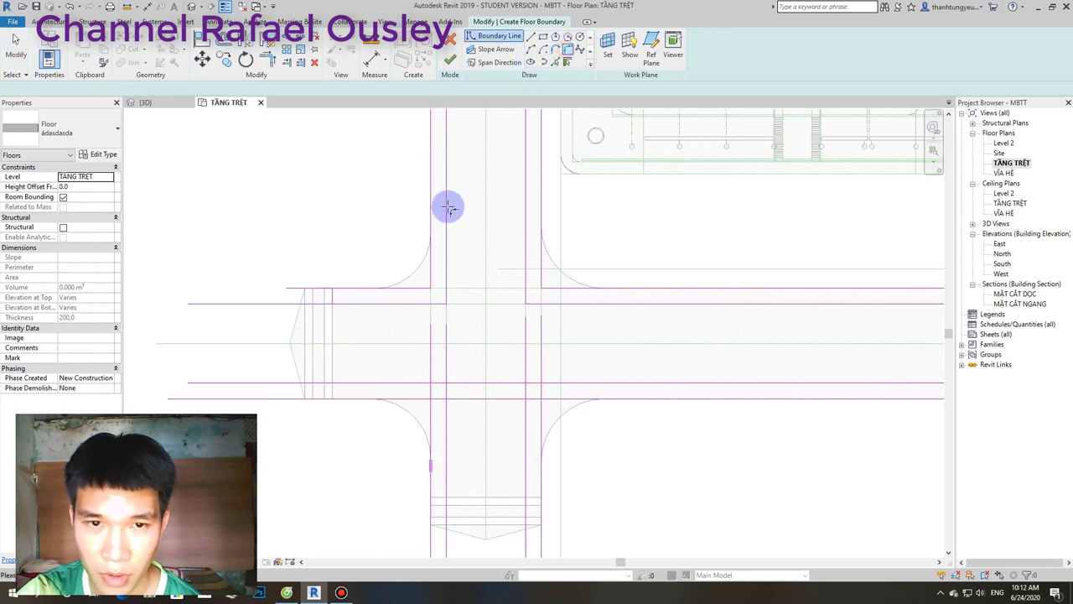
{"action": "left_click", "coordinate": [412, 291]}
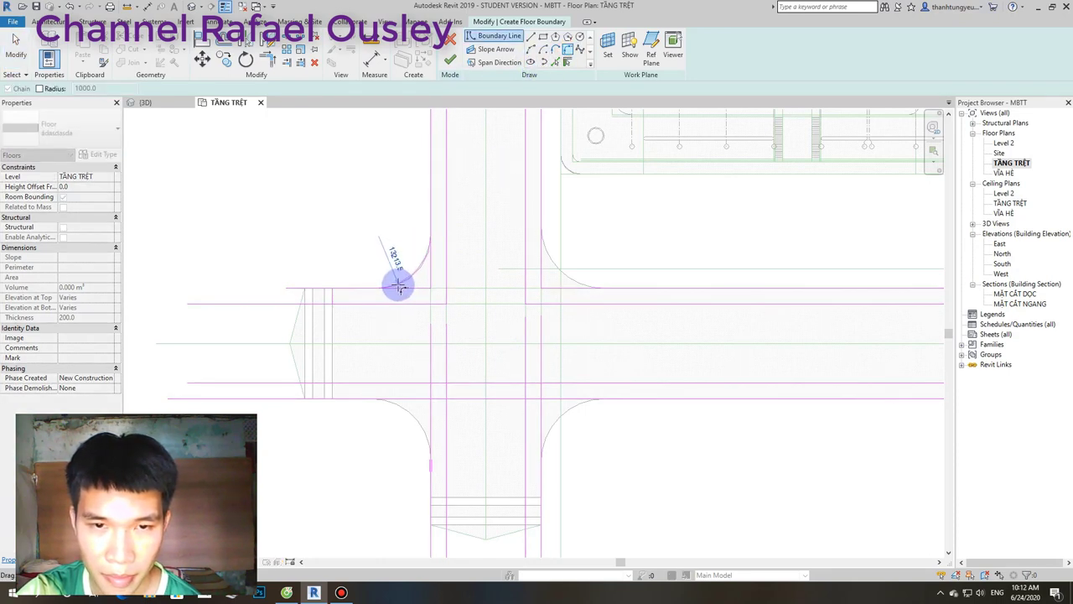
{"action": "left_click", "coordinate": [396, 286]}
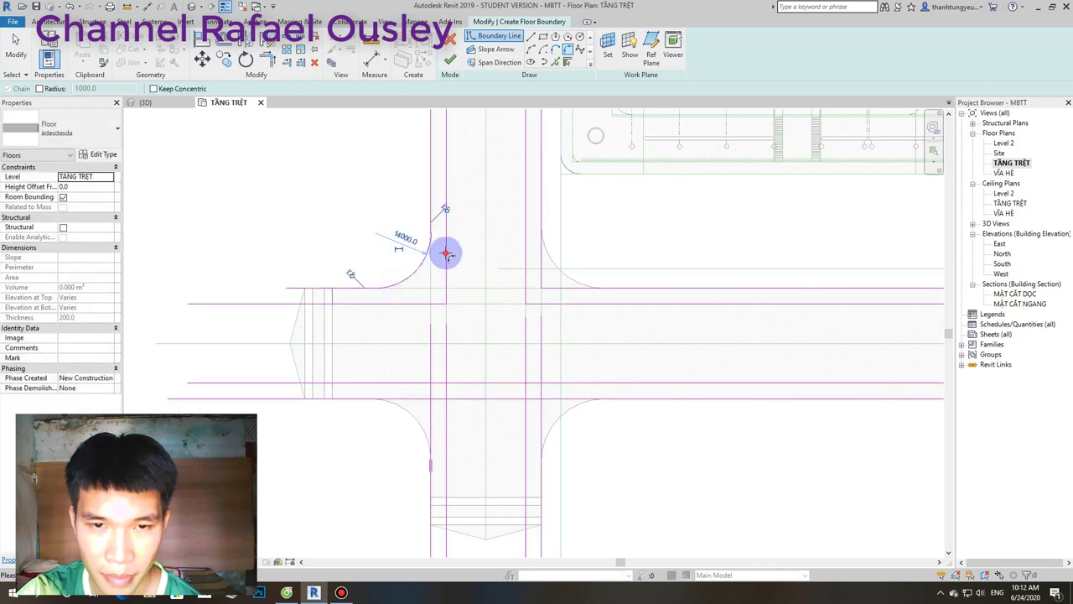
{"action": "left_click_drag", "start_coordinate": [427, 300], "coordinate": [416, 297]}
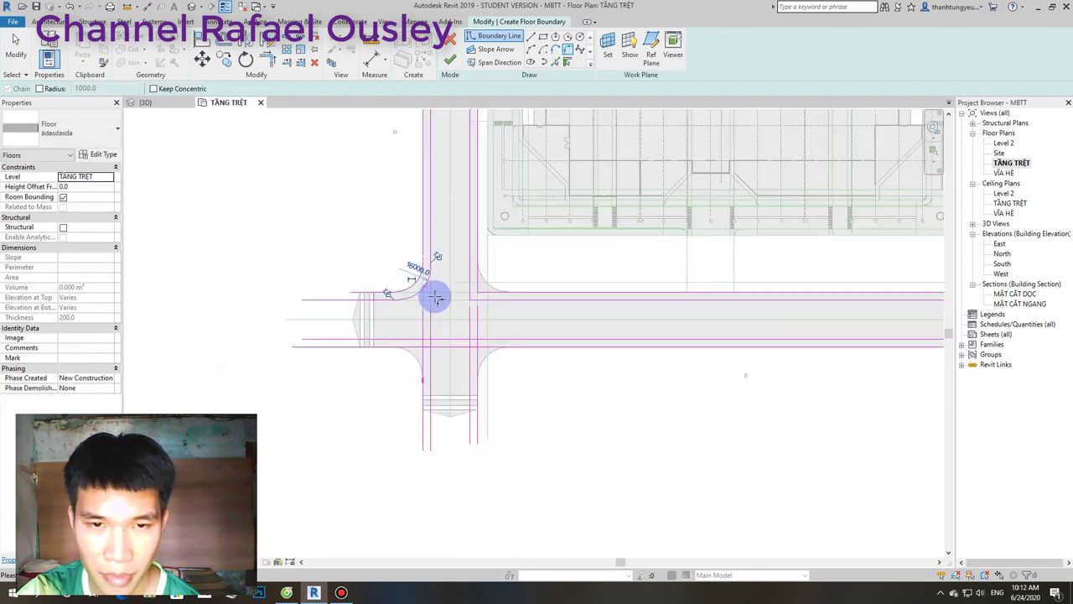
{"action": "scroll", "coordinate": [511, 271], "scroll_direction": "up", "scroll_amount": 2}
{"action": "scroll", "coordinate": [522, 266], "scroll_direction": "up", "scroll_amount": 1}
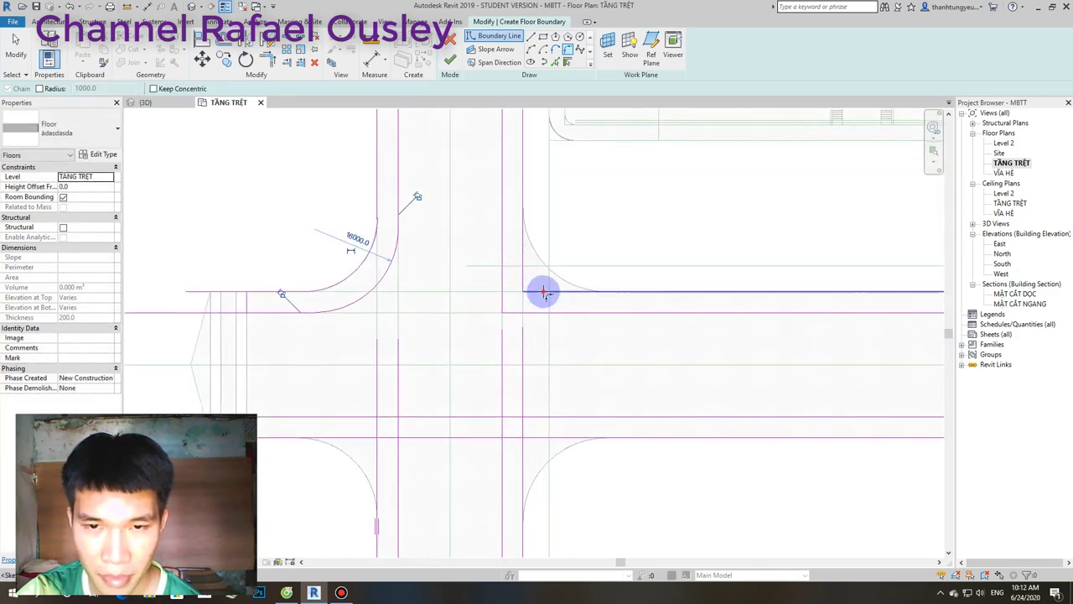
Fillet the upper-right intersection corner with a matching arc of about 16000 radius.
{"action": "left_click_drag", "start_coordinate": [542, 291], "coordinate": [568, 285]}
{"action": "left_click_drag", "start_coordinate": [521, 312], "coordinate": [561, 307]}
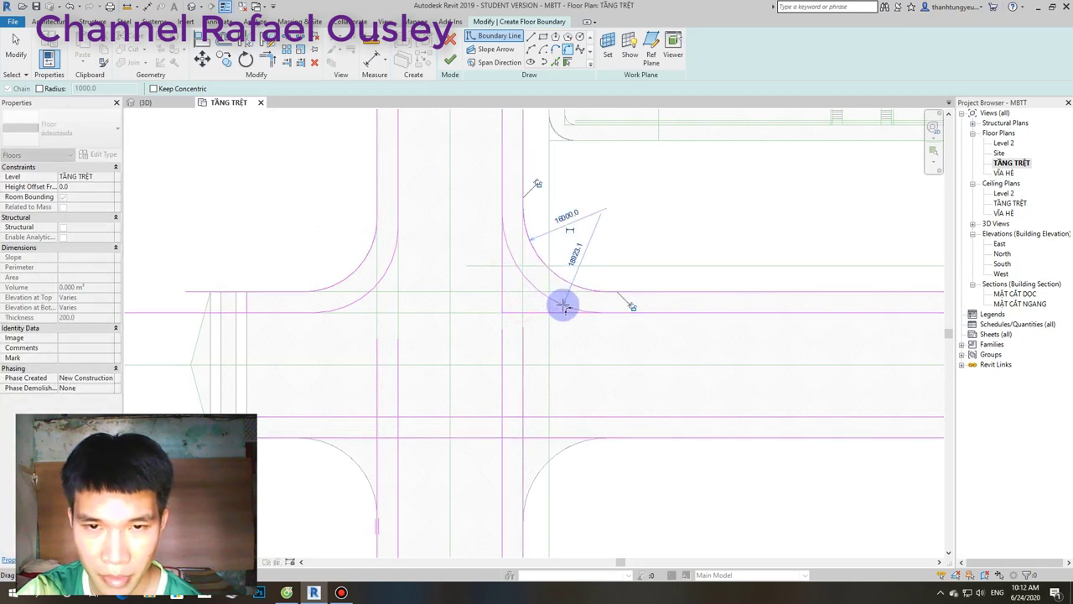
{"action": "left_click_drag", "start_coordinate": [565, 306], "coordinate": [561, 304]}
{"action": "scroll", "coordinate": [546, 316], "scroll_direction": "down", "scroll_amount": 3}
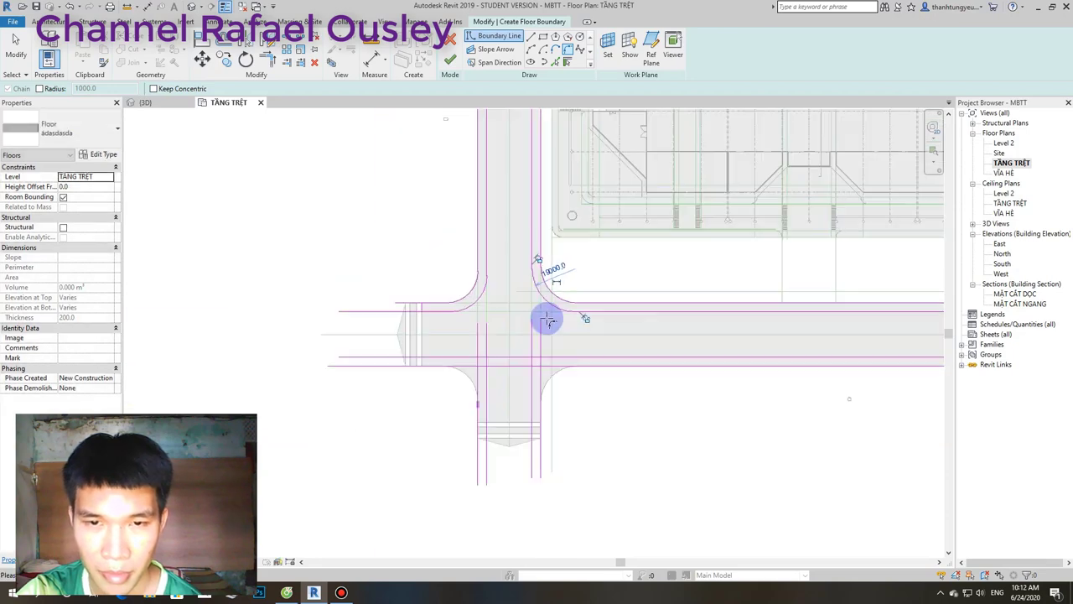
{"action": "scroll", "coordinate": [520, 336], "scroll_direction": "up", "scroll_amount": 1}
{"action": "scroll", "coordinate": [542, 210], "scroll_direction": "down", "scroll_amount": 1}
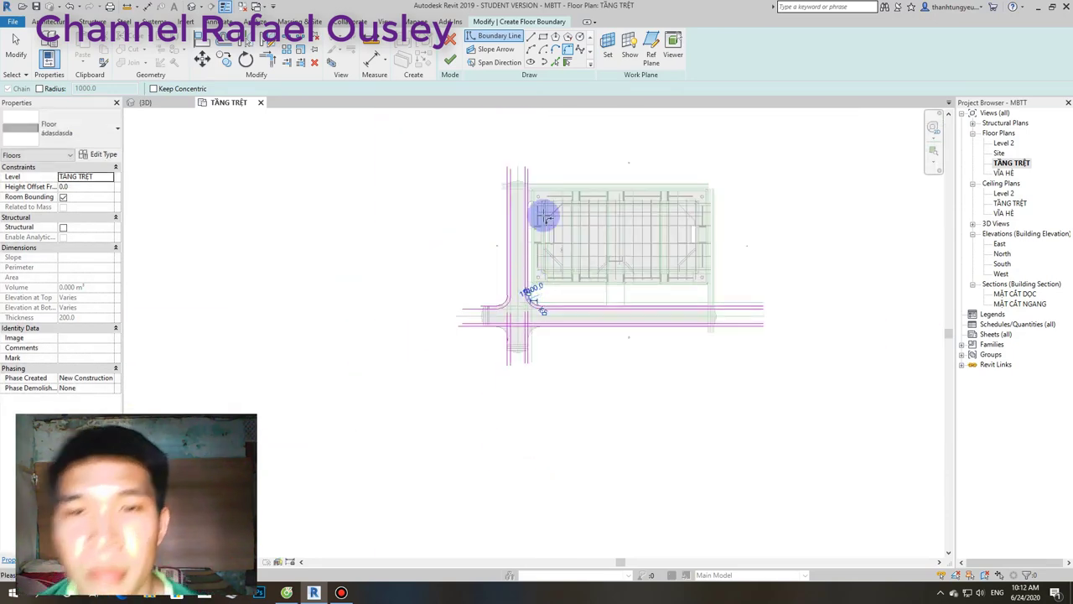
{"action": "scroll", "coordinate": [525, 179], "scroll_direction": "up", "scroll_amount": 2}
{"action": "scroll", "coordinate": [504, 211], "scroll_direction": "up", "scroll_amount": 3}
{"action": "key", "text": "Escape"}
{"action": "key", "text": "Escape"}
{"action": "scroll", "coordinate": [510, 208], "scroll_direction": "up", "scroll_amount": 1}
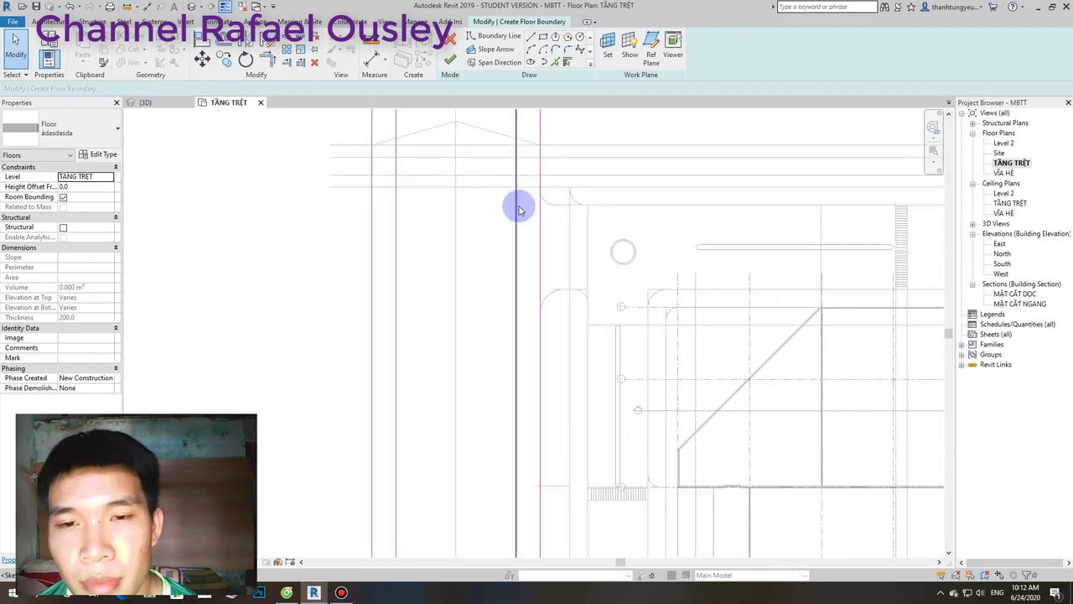
{"action": "scroll", "coordinate": [518, 208], "scroll_direction": "up", "scroll_amount": 1}
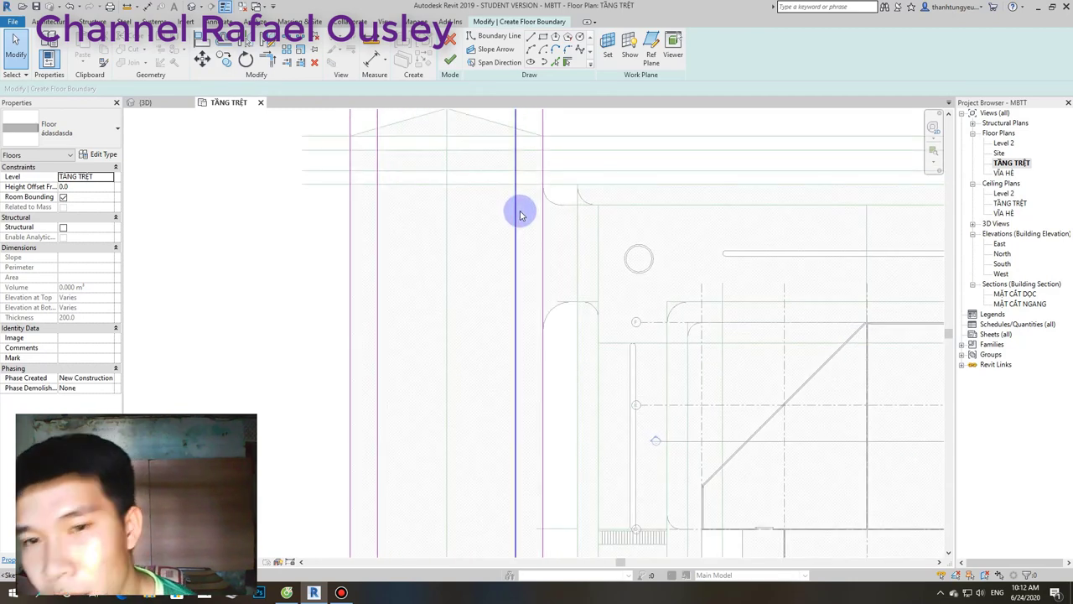
{"action": "scroll", "coordinate": [519, 219], "scroll_direction": "down", "scroll_amount": 1}
{"action": "scroll", "coordinate": [516, 226], "scroll_direction": "down", "scroll_amount": 1}
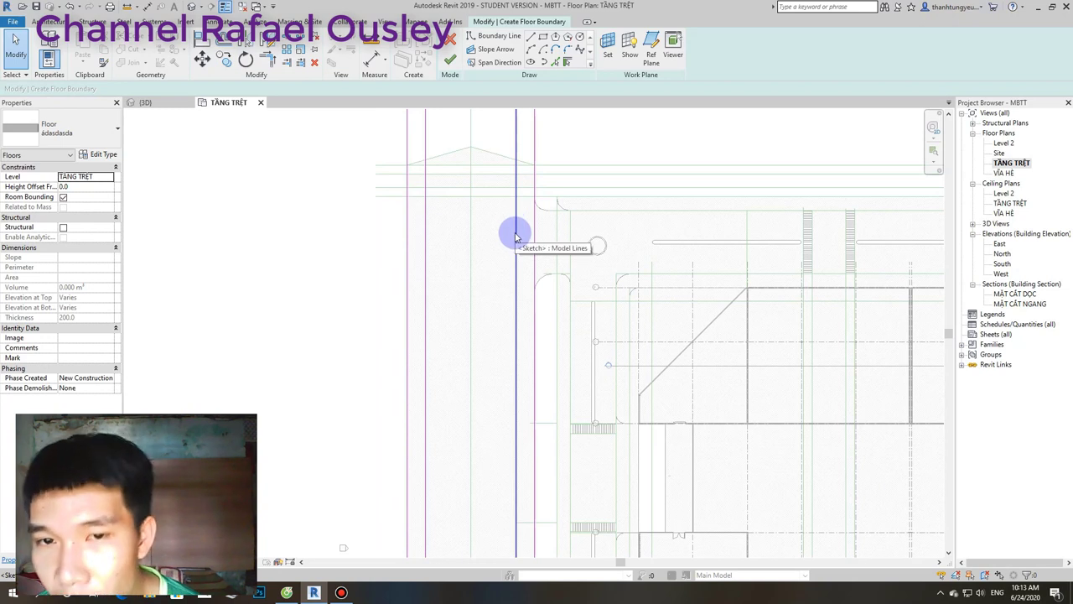
{"action": "scroll", "coordinate": [517, 242], "scroll_direction": "up", "scroll_amount": 1}
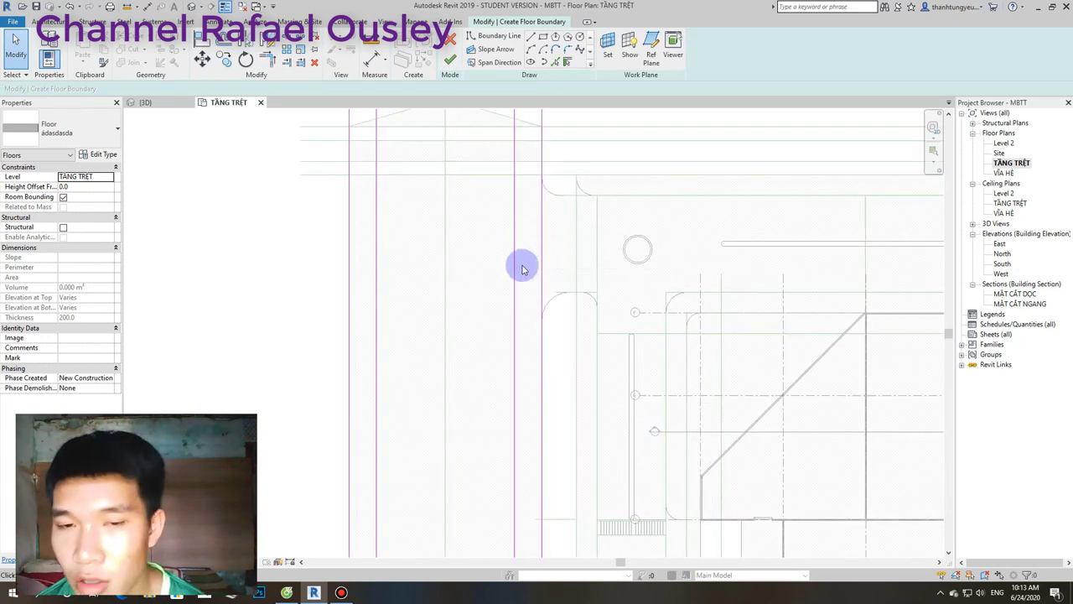
{"action": "scroll", "coordinate": [529, 305], "scroll_direction": "up", "scroll_amount": 1}
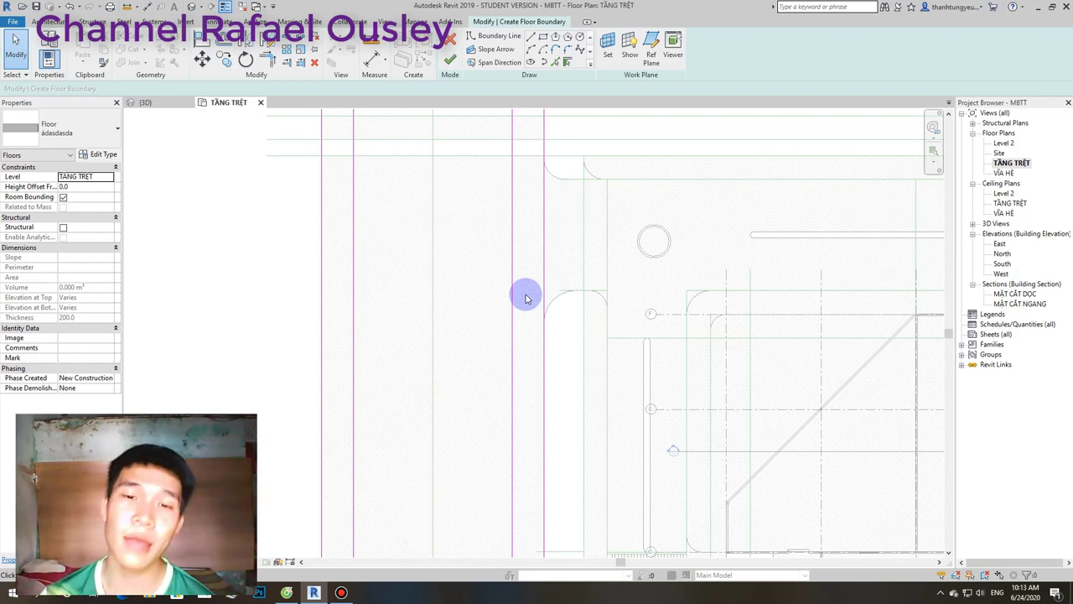
{"action": "scroll", "coordinate": [560, 325], "scroll_direction": "up", "scroll_amount": 2}
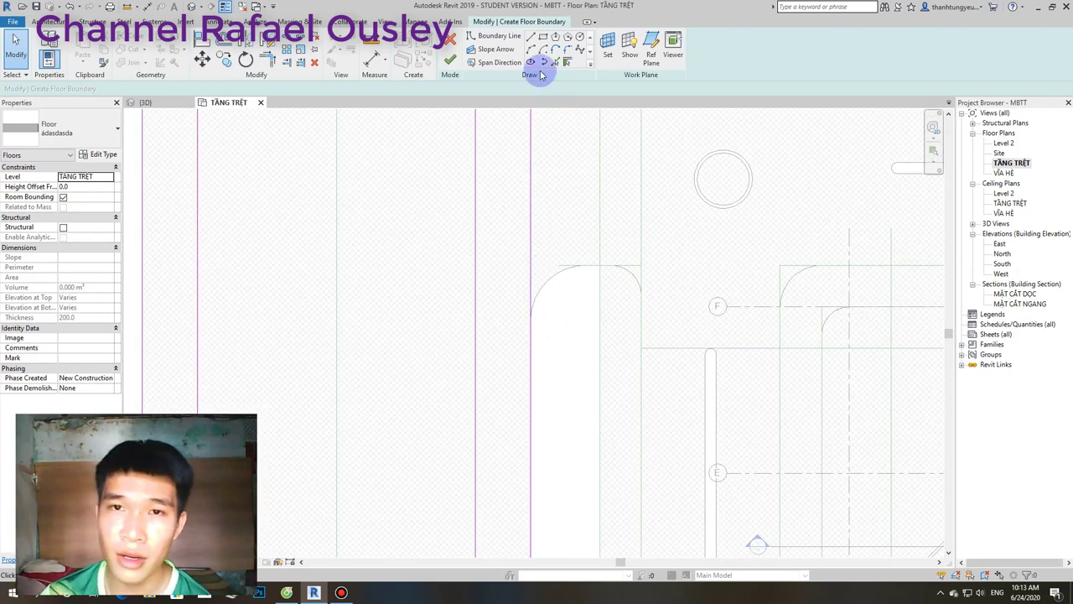
Use the Line tool (LI) to sketch a short boundary segment across the side street entrance.
{"action": "left_click", "coordinate": [530, 38]}
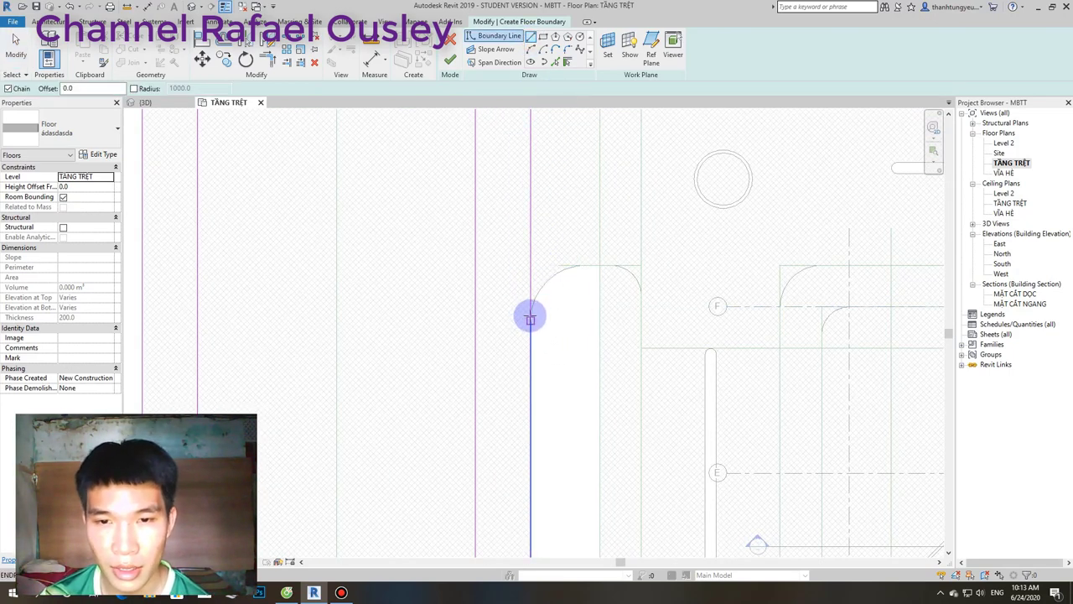
{"action": "scroll", "coordinate": [478, 314], "scroll_direction": "down", "scroll_amount": 2}
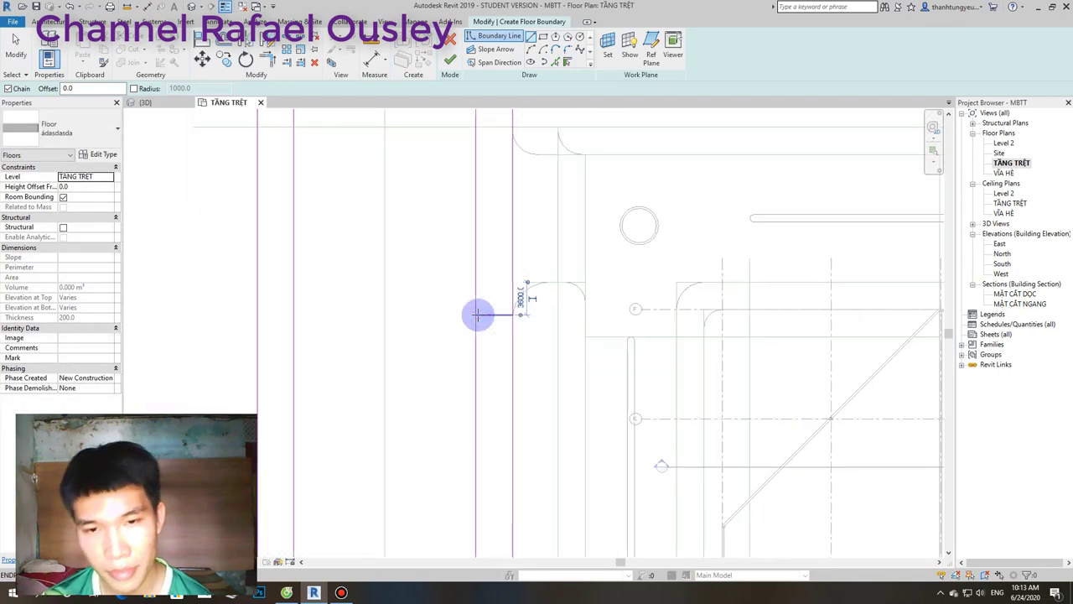
{"action": "key", "text": "Escape"}
{"action": "key", "text": "Escape"}
{"action": "scroll", "coordinate": [444, 330], "scroll_direction": "down", "scroll_amount": 2}
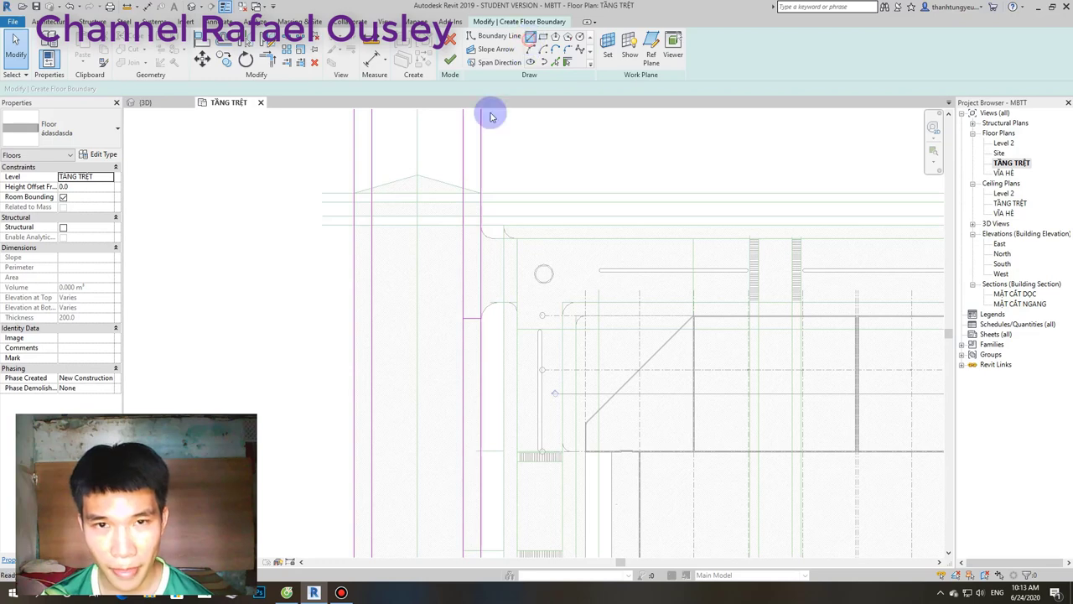
{"action": "key", "text": "l"}
{"action": "key", "text": "i"}
{"action": "scroll", "coordinate": [341, 237], "scroll_direction": "up", "scroll_amount": 2}
{"action": "left_click", "coordinate": [324, 241]}
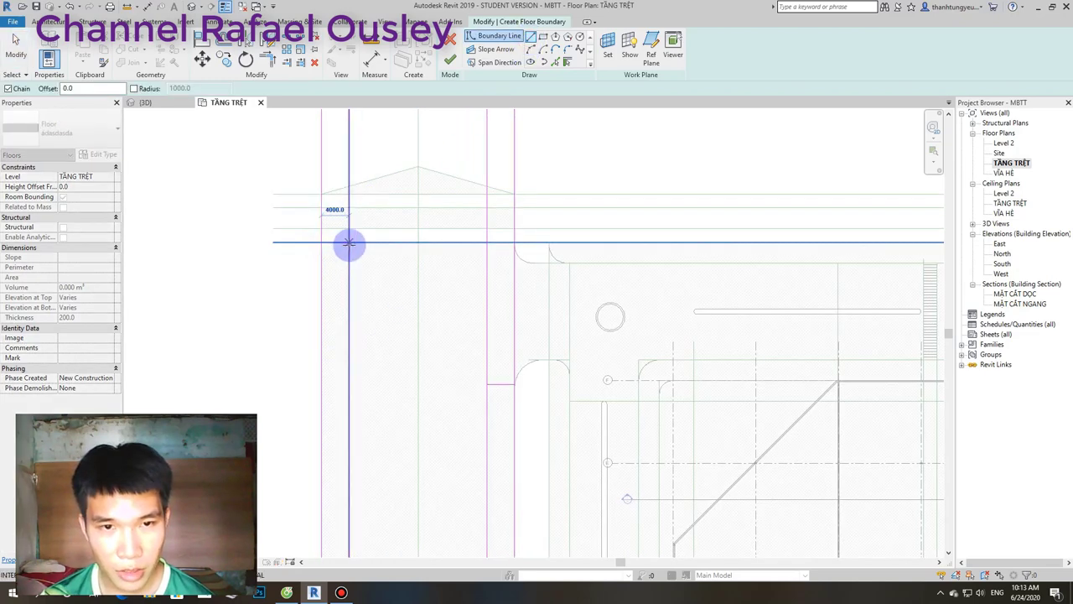
{"action": "key", "text": "Escape"}
{"action": "key", "text": "Escape"}
{"action": "scroll", "coordinate": [359, 282], "scroll_direction": "down", "scroll_amount": 2}
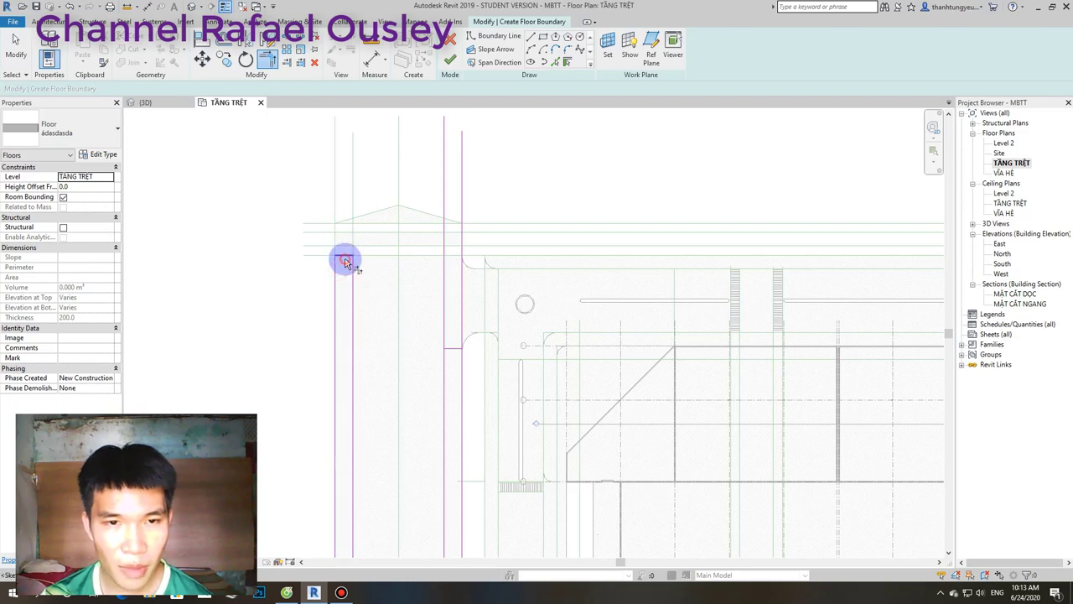
{"action": "scroll", "coordinate": [348, 257], "scroll_direction": "down", "scroll_amount": 2}
{"action": "scroll", "coordinate": [397, 310], "scroll_direction": "up", "scroll_amount": 2}
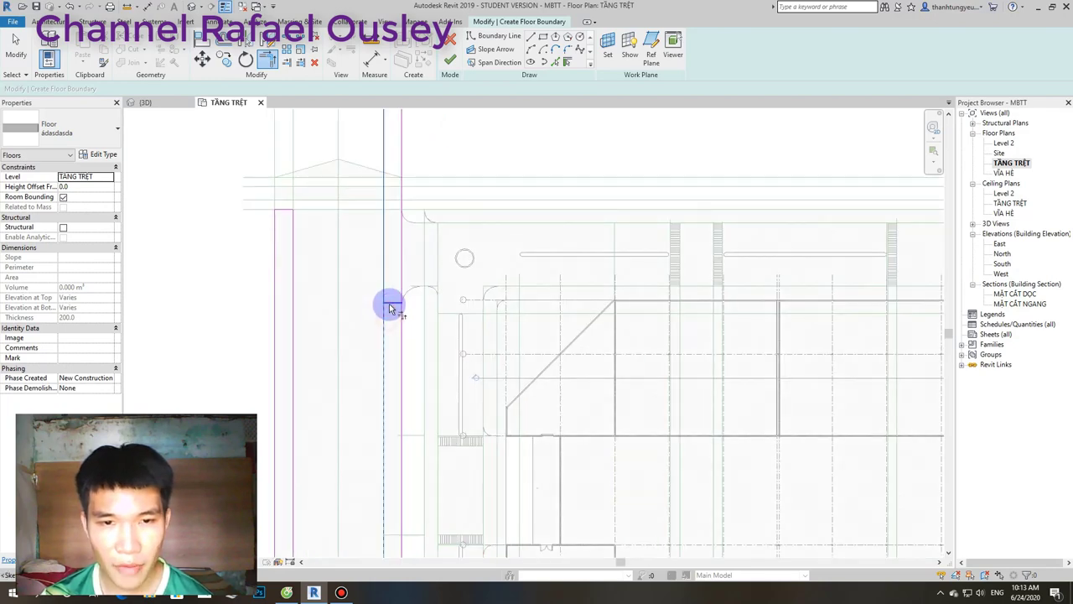
{"action": "scroll", "coordinate": [397, 310], "scroll_direction": "up", "scroll_amount": 2}
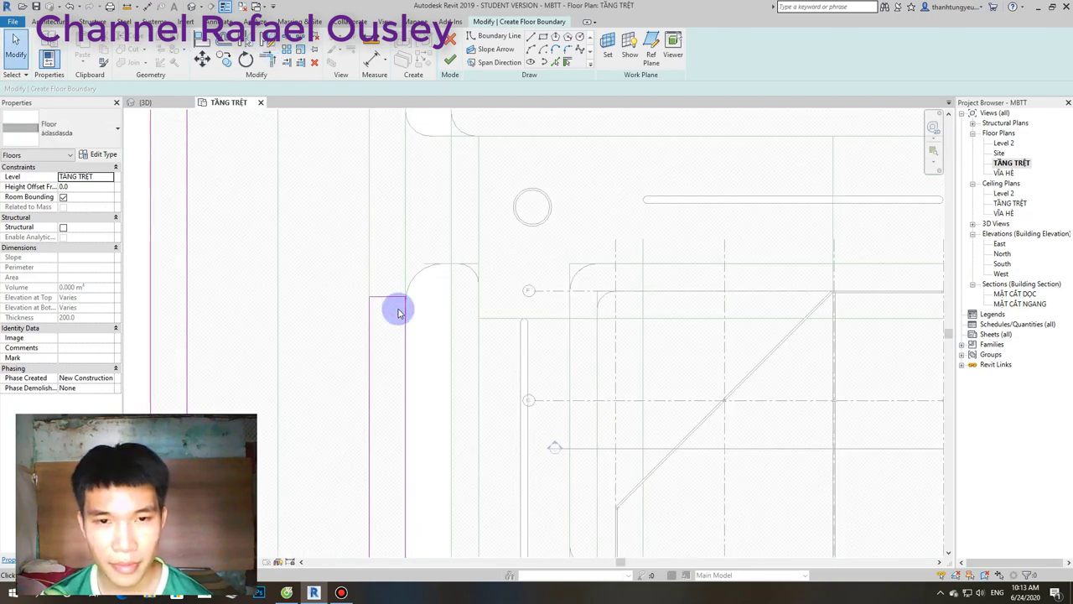
{"action": "scroll", "coordinate": [383, 319], "scroll_direction": "down", "scroll_amount": 2}
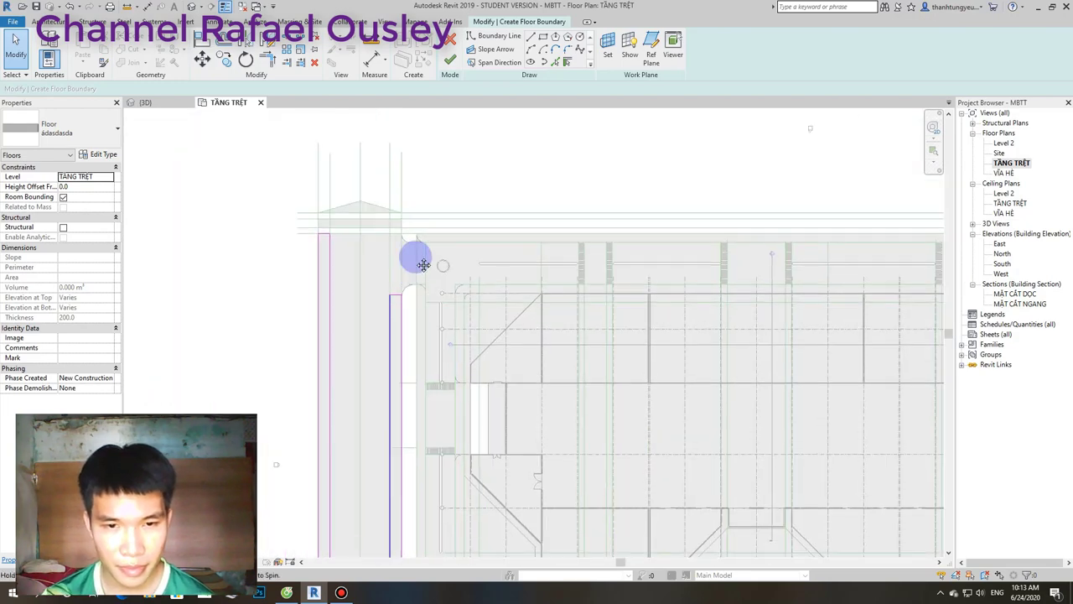
{"action": "scroll", "coordinate": [428, 301], "scroll_direction": "down", "scroll_amount": 2}
{"action": "scroll", "coordinate": [423, 335], "scroll_direction": "up", "scroll_amount": 1}
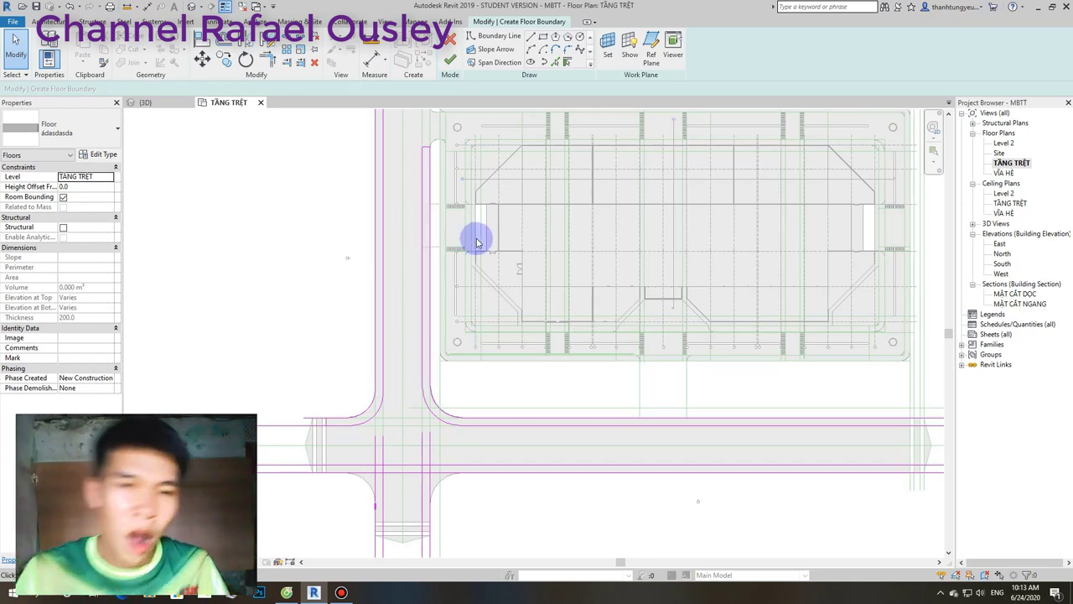
{"action": "scroll", "coordinate": [419, 383], "scroll_direction": "down", "scroll_amount": 1}
{"action": "scroll", "coordinate": [481, 379], "scroll_direction": "down", "scroll_amount": 2}
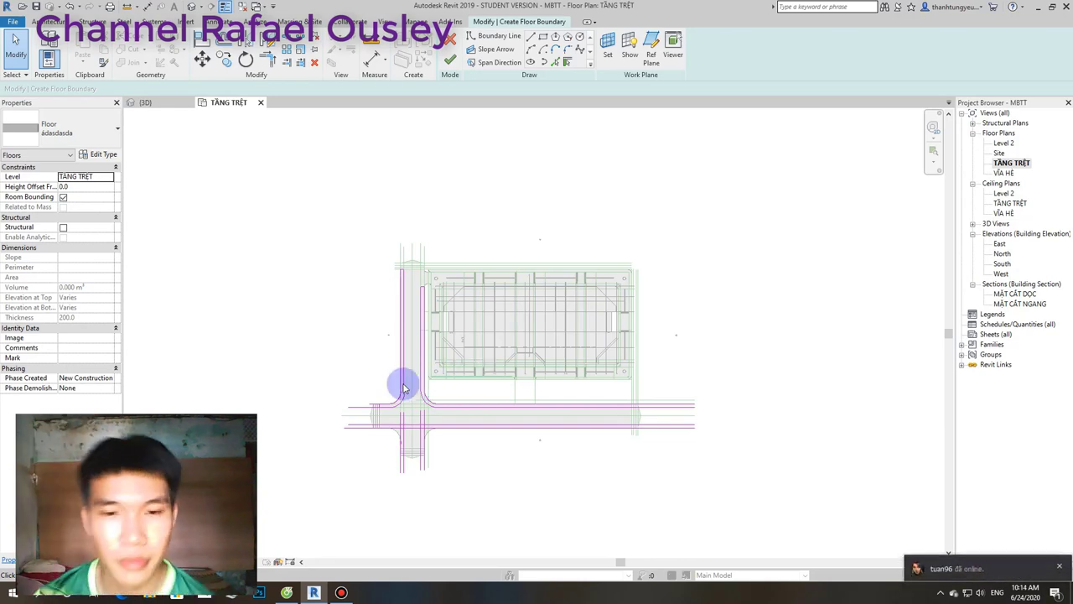
{"action": "scroll", "coordinate": [441, 436], "scroll_direction": "up", "scroll_amount": 2}
{"action": "scroll", "coordinate": [428, 335], "scroll_direction": "up", "scroll_amount": 2}
{"action": "scroll", "coordinate": [395, 305], "scroll_direction": "up", "scroll_amount": 2}
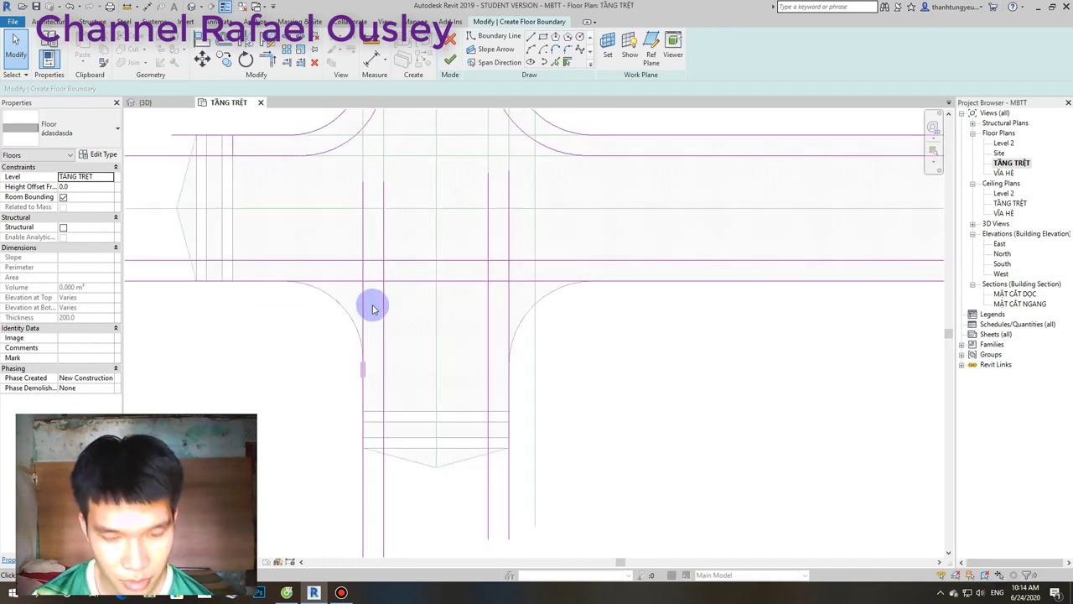
Trim the left and right side-street lines to corners with the main road edge.
{"action": "key", "text": "t"}
{"action": "key", "text": "r"}
{"action": "left_click", "coordinate": [361, 303]}
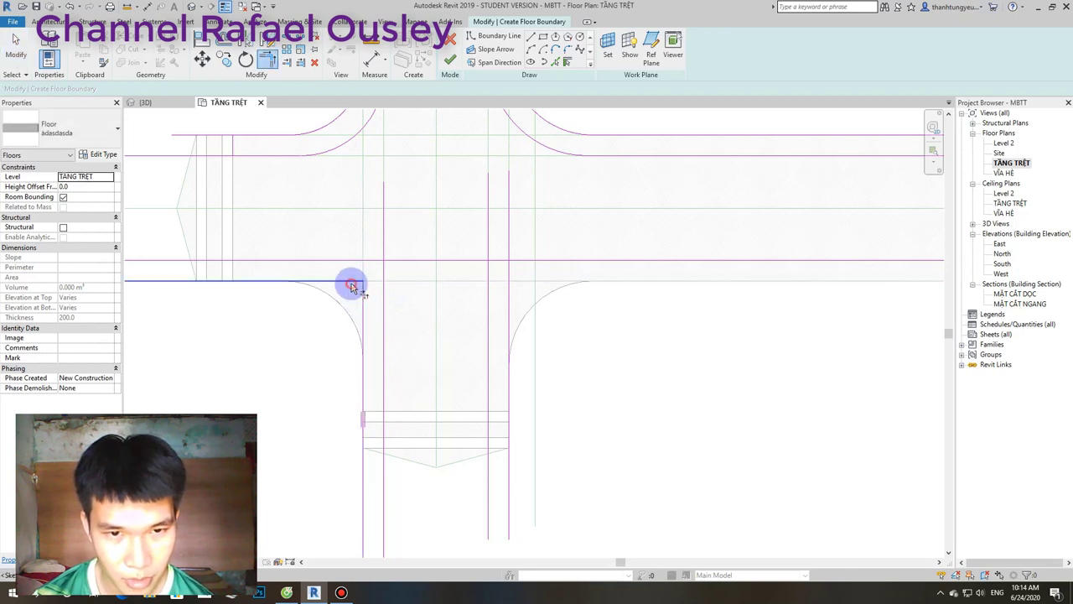
{"action": "left_click", "coordinate": [352, 286]}
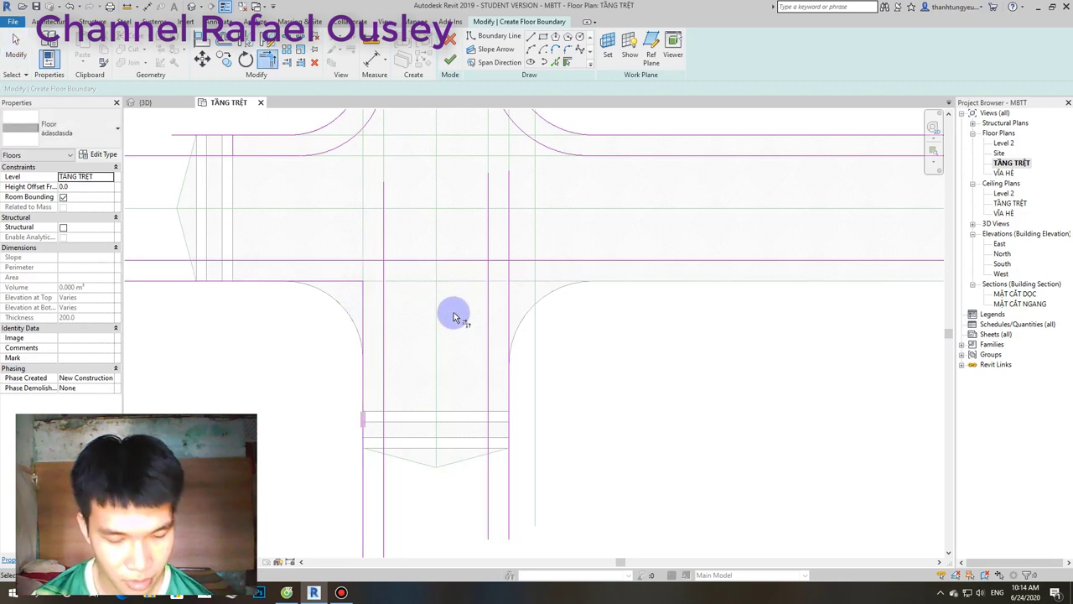
{"action": "key", "text": "ctrl+z"}
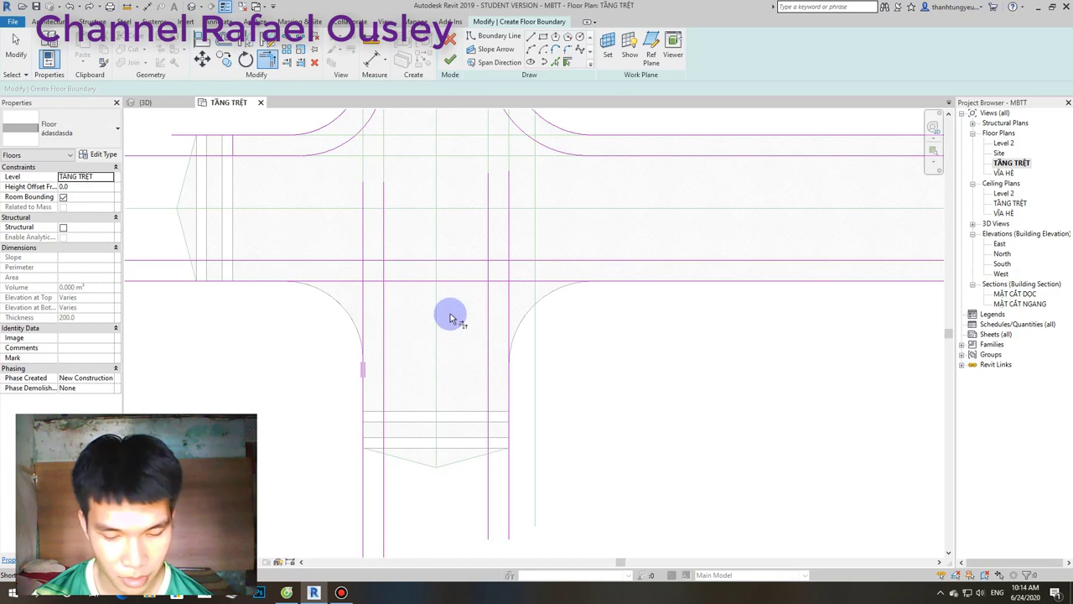
{"action": "key", "text": "s"}
{"action": "key", "text": "l"}
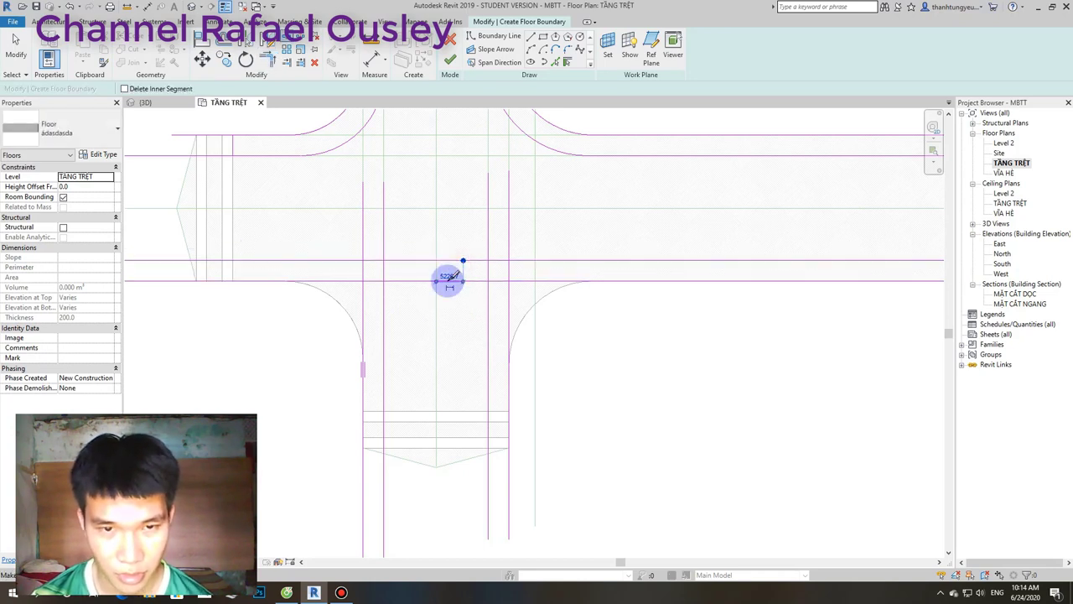
{"action": "key", "text": "Escape"}
{"action": "key", "text": "t"}
{"action": "key", "text": "r"}
{"action": "left_click", "coordinate": [362, 306]}
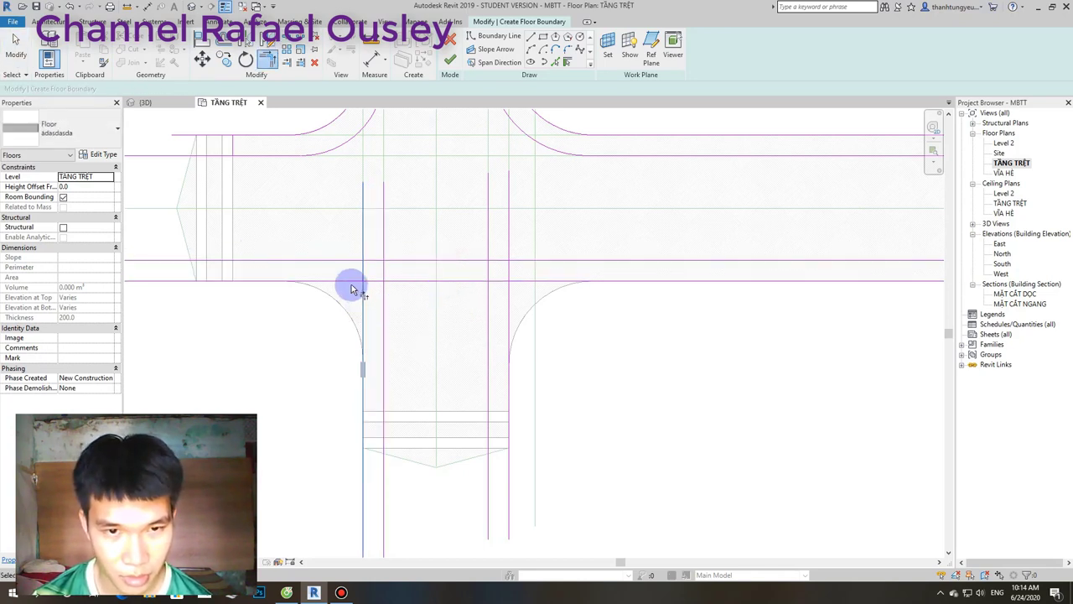
{"action": "left_click", "coordinate": [378, 261]}
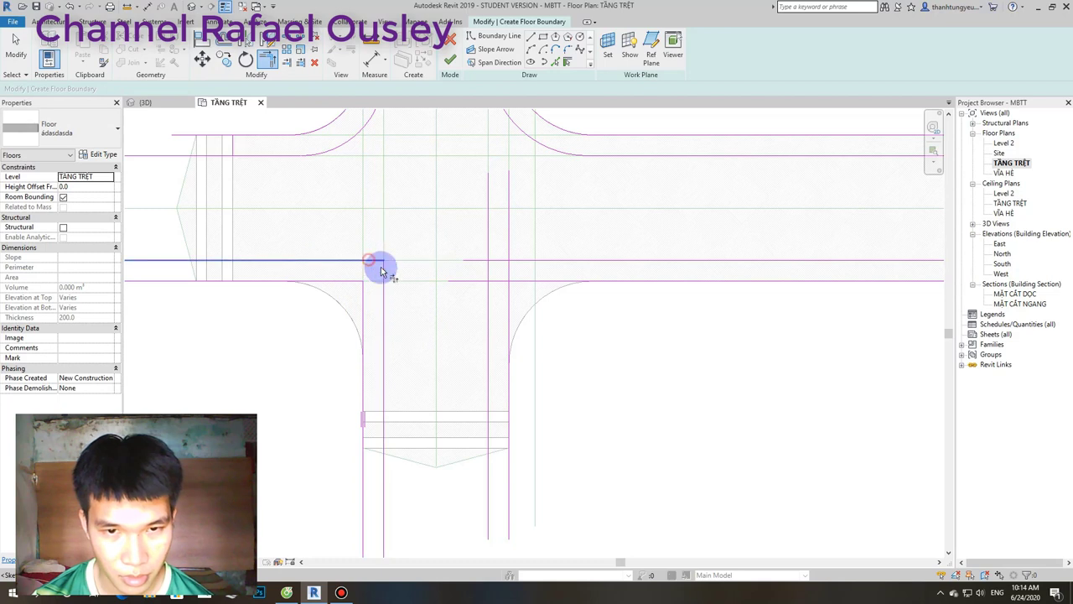
{"action": "left_click", "coordinate": [506, 301]}
{"action": "left_click", "coordinate": [527, 282]}
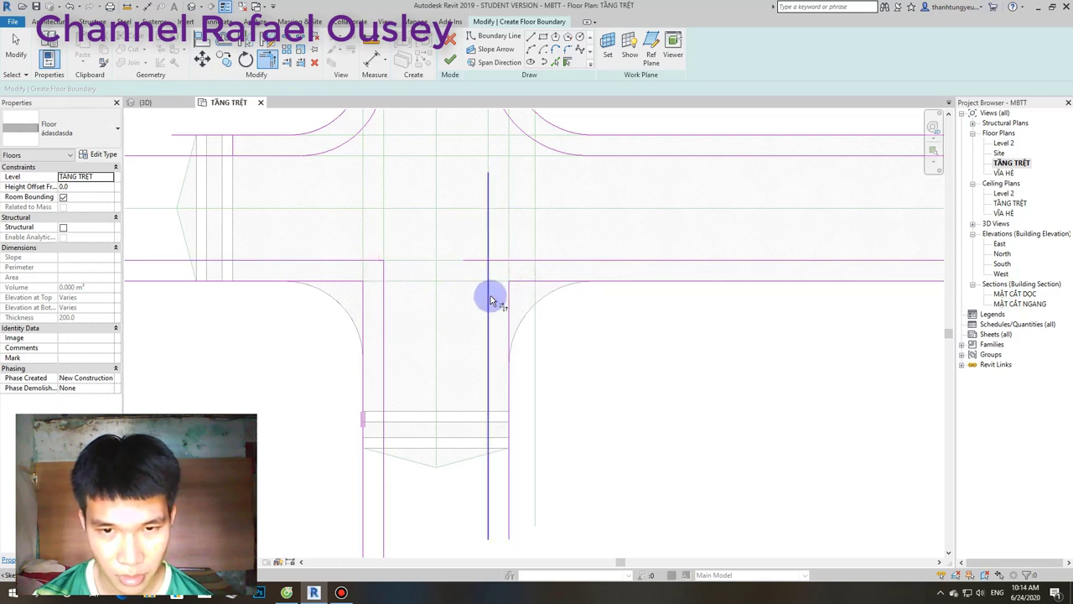
{"action": "scroll", "coordinate": [505, 263], "scroll_direction": "down", "scroll_amount": 2}
{"action": "scroll", "coordinate": [503, 246], "scroll_direction": "up", "scroll_amount": 2}
{"action": "scroll", "coordinate": [484, 249], "scroll_direction": "up", "scroll_amount": 2}
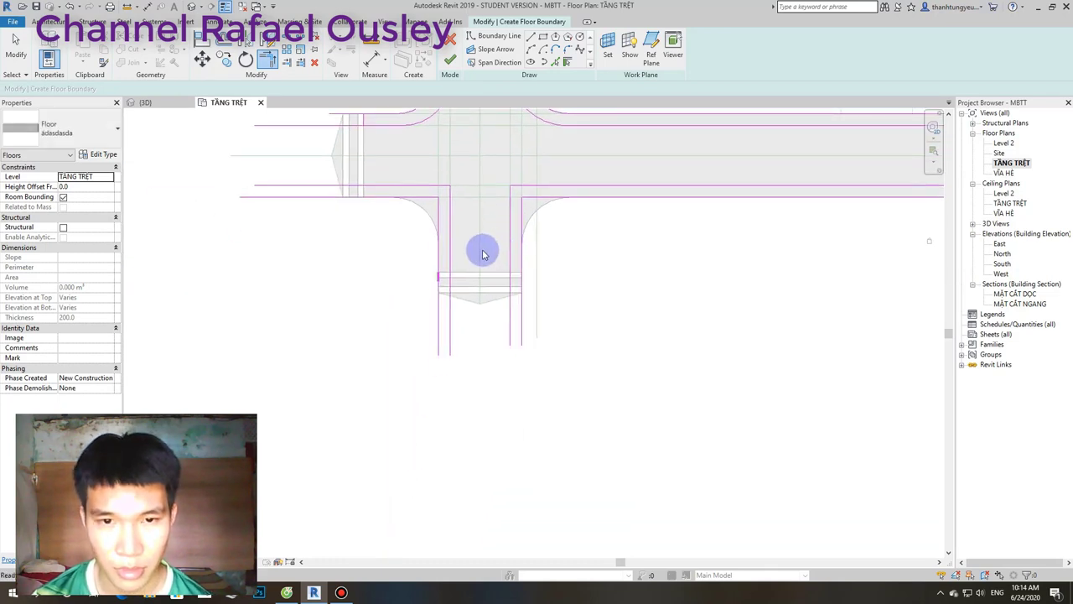
{"action": "key", "text": "Escape"}
{"action": "key", "text": "Escape"}
Start a boundary line across the side street's lower end and select its right edge line.
{"action": "middle_click_drag", "start_coordinate": [484, 249], "coordinate": [530, 144]}
{"action": "left_click", "coordinate": [531, 37]}
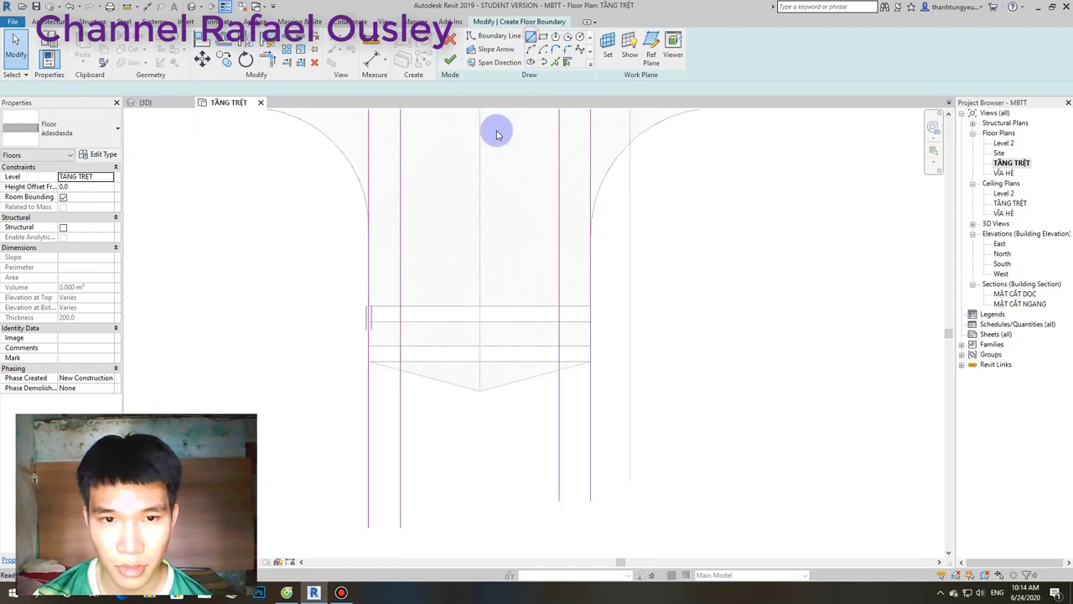
{"action": "left_click", "coordinate": [370, 307]}
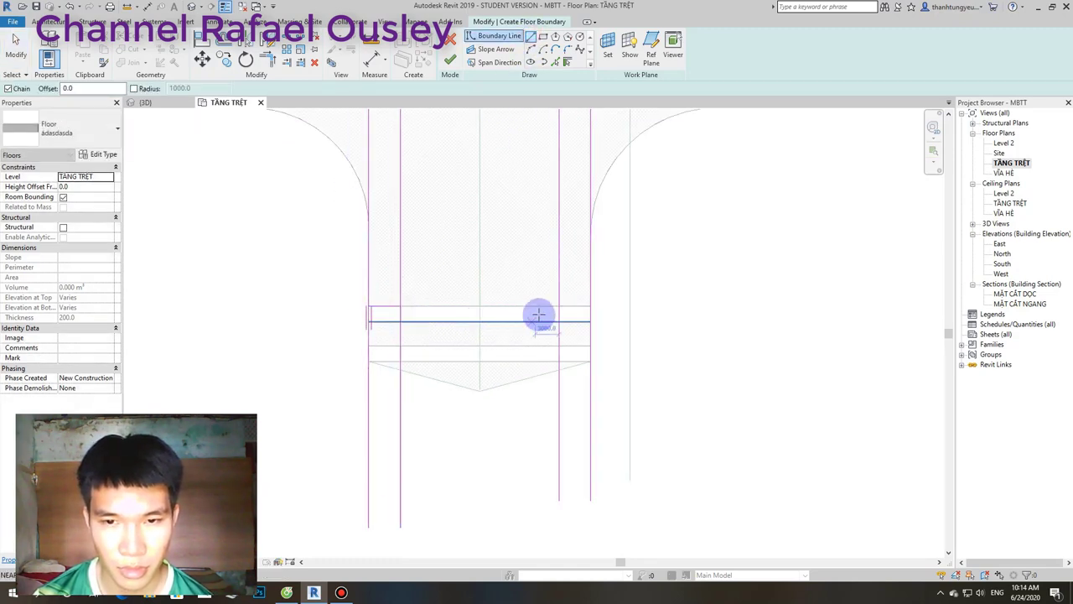
{"action": "key", "text": "Escape"}
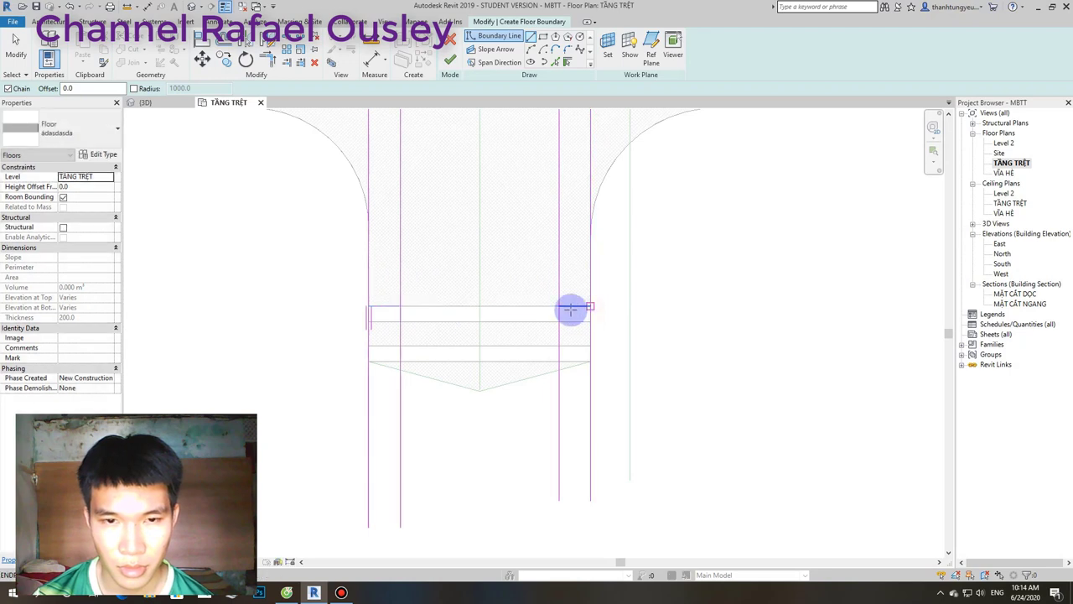
{"action": "key", "text": "Escape"}
{"action": "scroll", "coordinate": [468, 325], "scroll_direction": "down", "scroll_amount": 2}
{"action": "scroll", "coordinate": [442, 310], "scroll_direction": "up", "scroll_amount": 3}
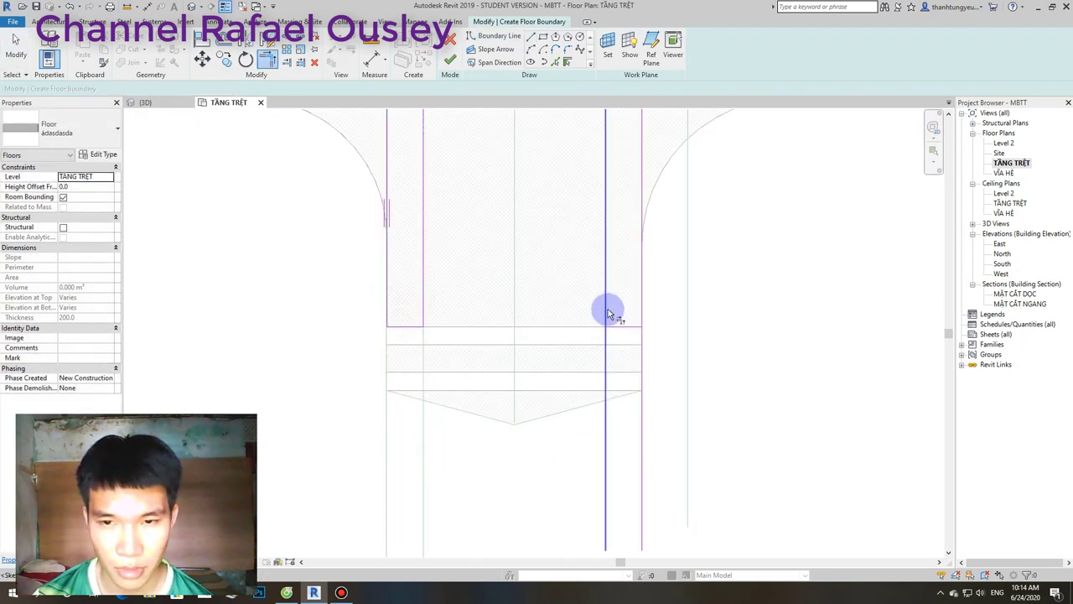
{"action": "left_click", "coordinate": [638, 310]}
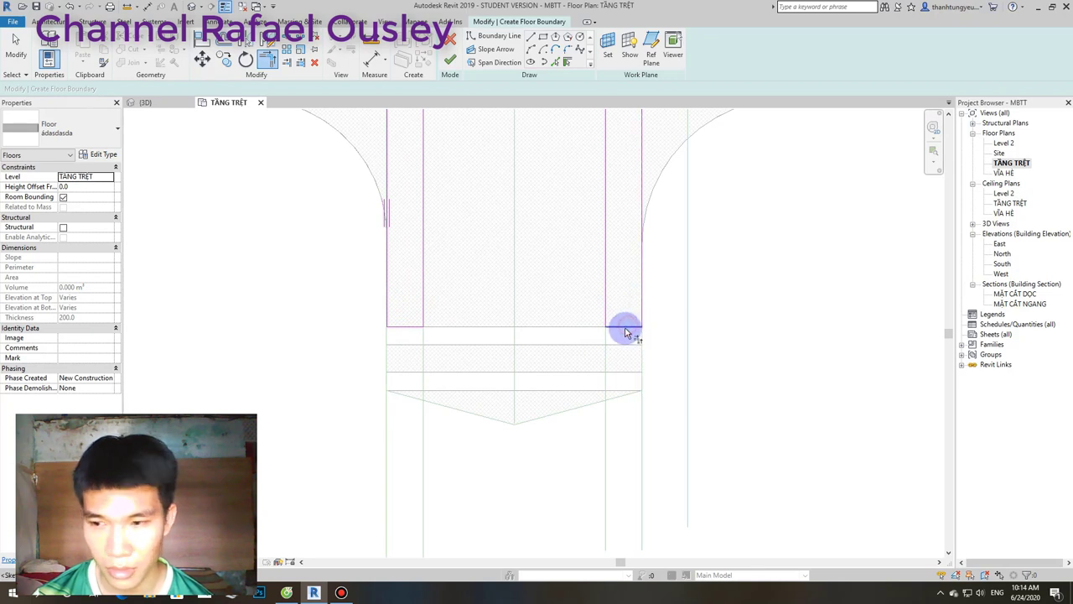
{"action": "scroll", "coordinate": [625, 332], "scroll_direction": "down", "scroll_amount": 3}
{"action": "middle_click_drag", "start_coordinate": [690, 335], "coordinate": [173, 323]}
{"action": "left_click", "coordinate": [579, 52]}
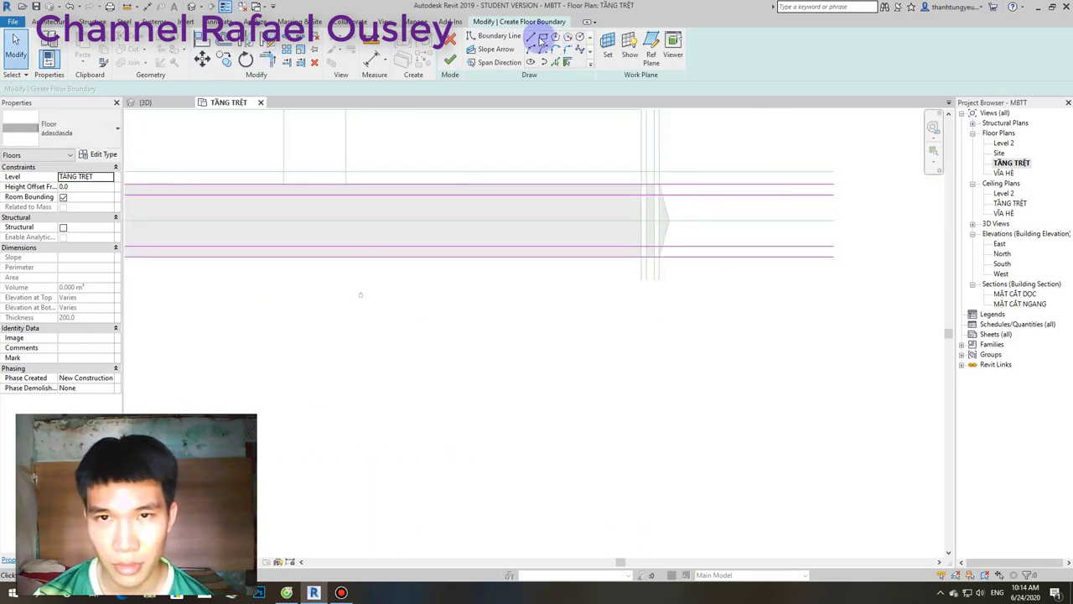
Draw a vertical boundary line across the main road's right end, from top edge to bottom edge.
{"action": "scroll", "coordinate": [638, 151], "scroll_direction": "up", "scroll_amount": 2}
{"action": "scroll", "coordinate": [638, 185], "scroll_direction": "up", "scroll_amount": 1}
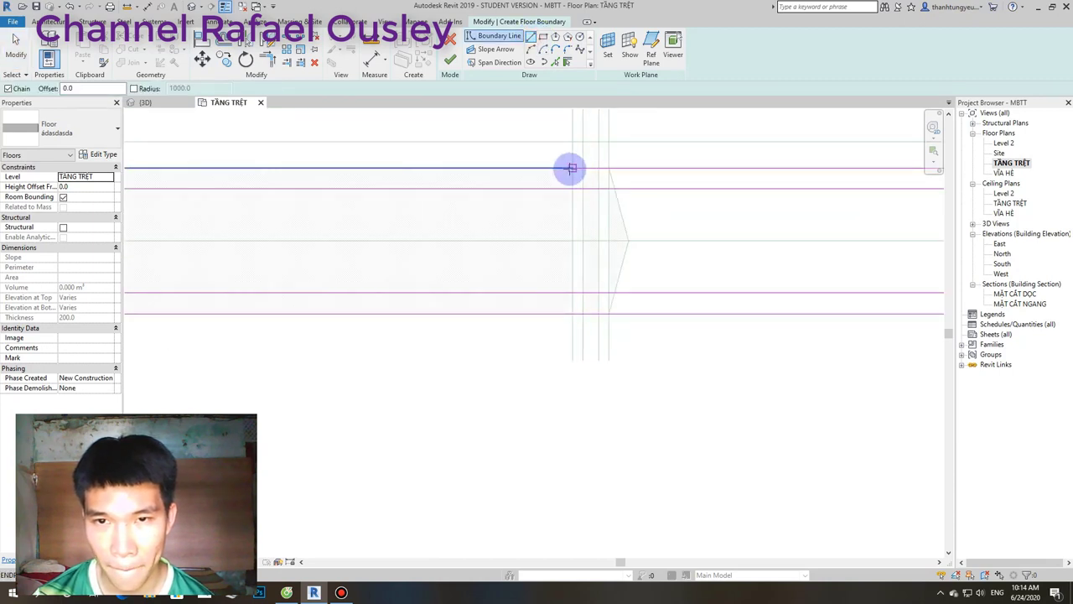
{"action": "scroll", "coordinate": [572, 168], "scroll_direction": "up", "scroll_amount": 1}
{"action": "left_click", "coordinate": [572, 168]}
{"action": "scroll", "coordinate": [573, 180], "scroll_direction": "up", "scroll_amount": 1}
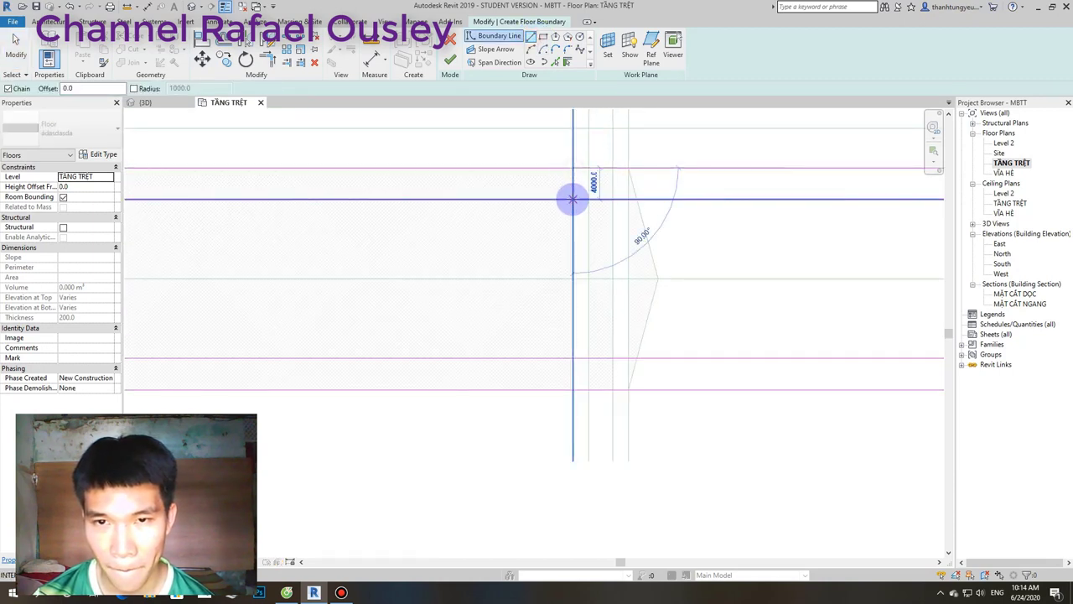
{"action": "left_click", "coordinate": [573, 358]}
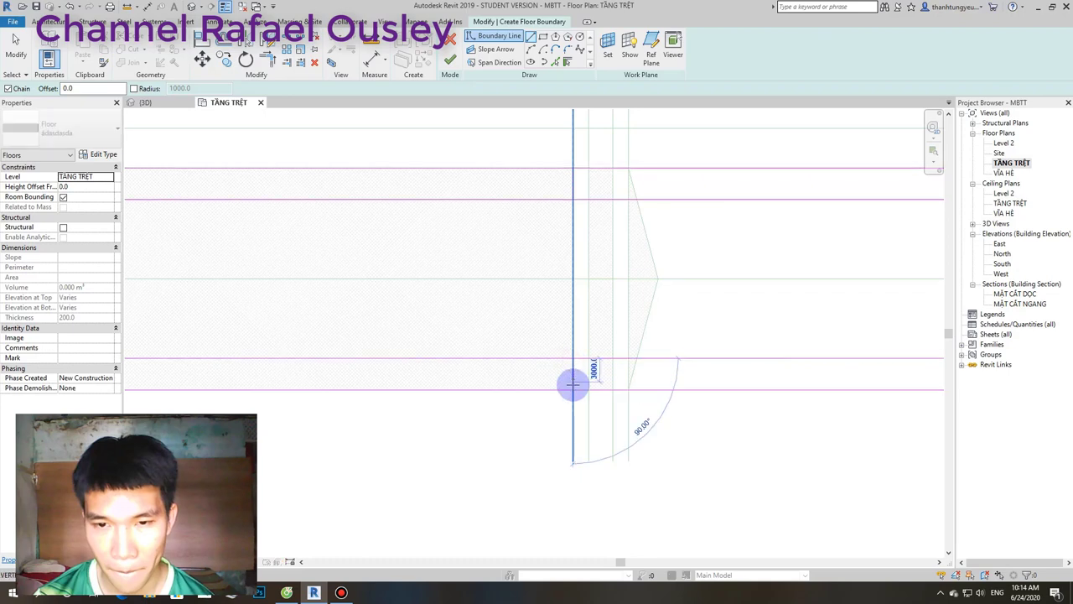
{"action": "key", "text": "Escape"}
{"action": "key", "text": "Escape"}
Trim the top and bottom road lines to corners at the new cross edge.
{"action": "scroll", "coordinate": [570, 388], "scroll_direction": "down", "scroll_amount": 1}
{"action": "scroll", "coordinate": [573, 385], "scroll_direction": "down", "scroll_amount": 1}
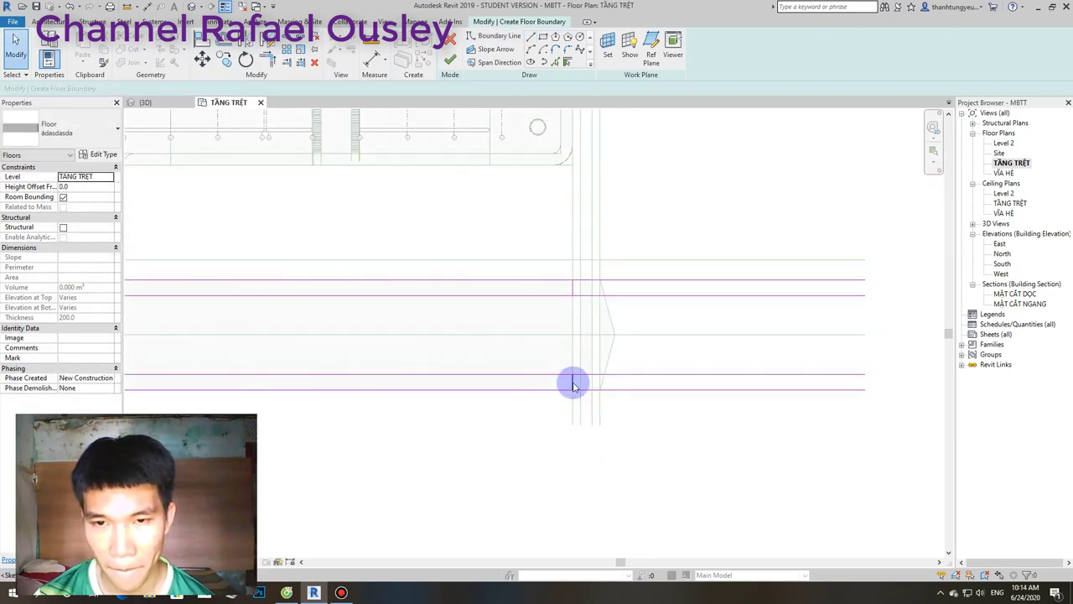
{"action": "scroll", "coordinate": [568, 302], "scroll_direction": "up", "scroll_amount": 2}
{"action": "key", "text": "t"}
{"action": "key", "text": "r"}
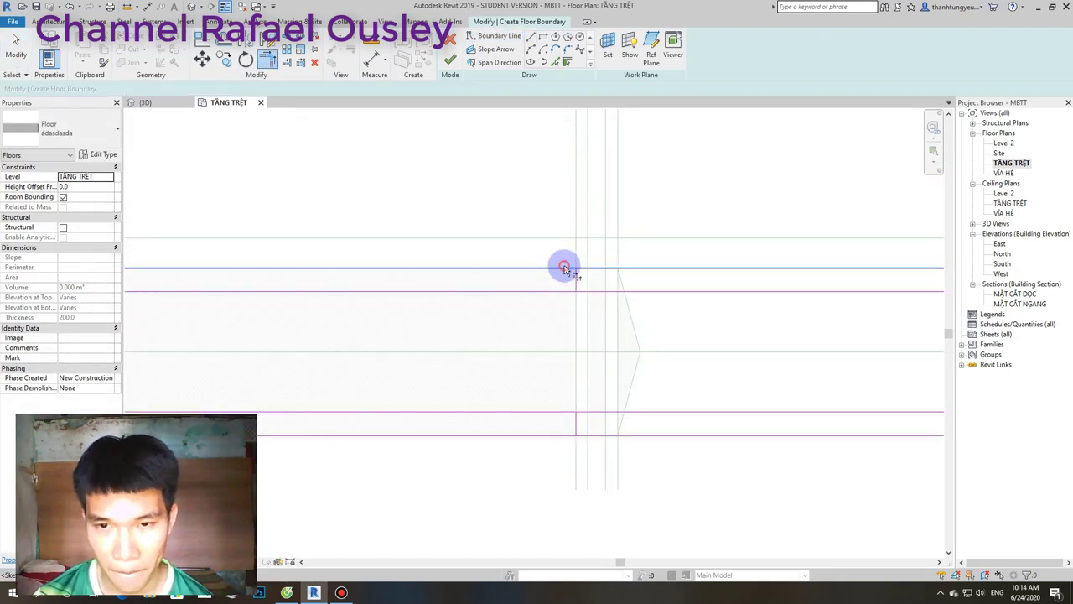
{"action": "left_click", "coordinate": [563, 291]}
{"action": "left_click", "coordinate": [576, 281]}
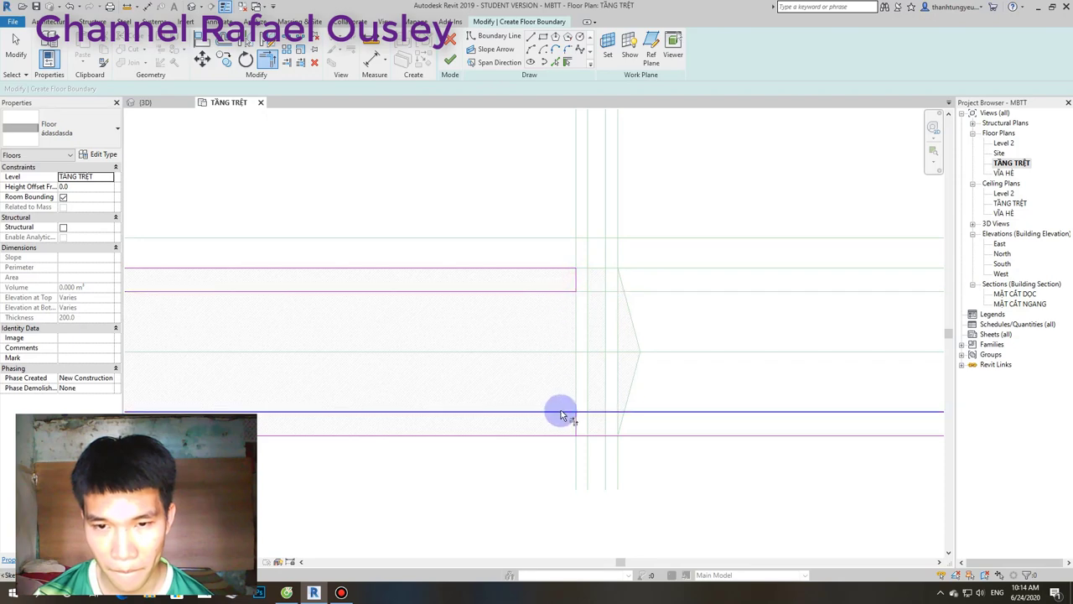
{"action": "left_click", "coordinate": [567, 437]}
{"action": "scroll", "coordinate": [575, 427], "scroll_direction": "down", "scroll_amount": 2}
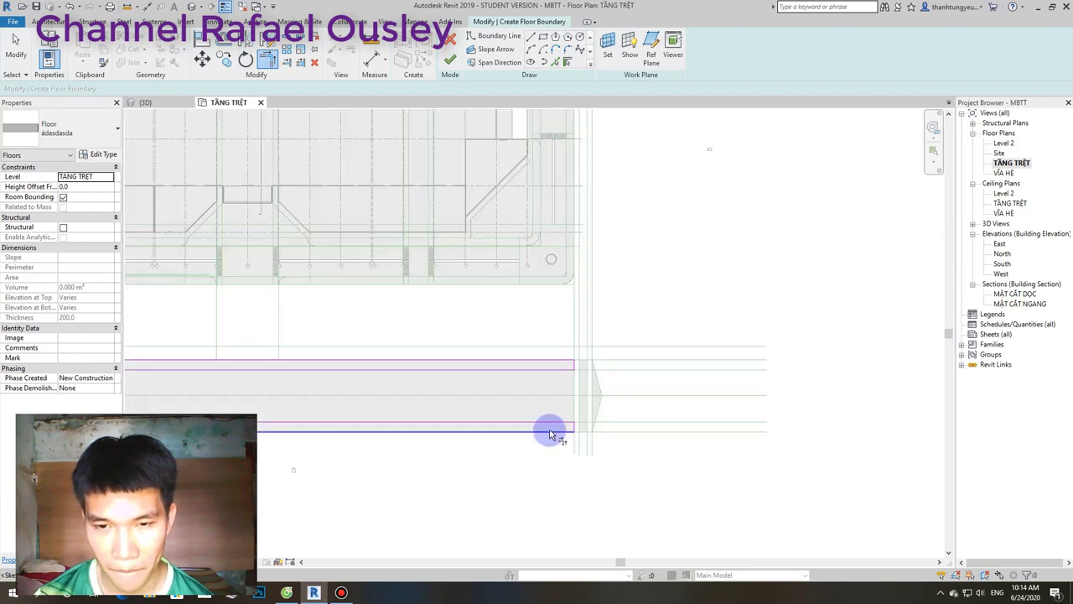
{"action": "middle_click_drag", "start_coordinate": [551, 431], "coordinate": [711, 410]}
{"action": "scroll", "coordinate": [711, 410], "scroll_direction": "down", "scroll_amount": 2}
Fillet the two lower junction corners with large arcs of radius 16000.
{"action": "middle_click_drag", "start_coordinate": [527, 427], "coordinate": [719, 366]}
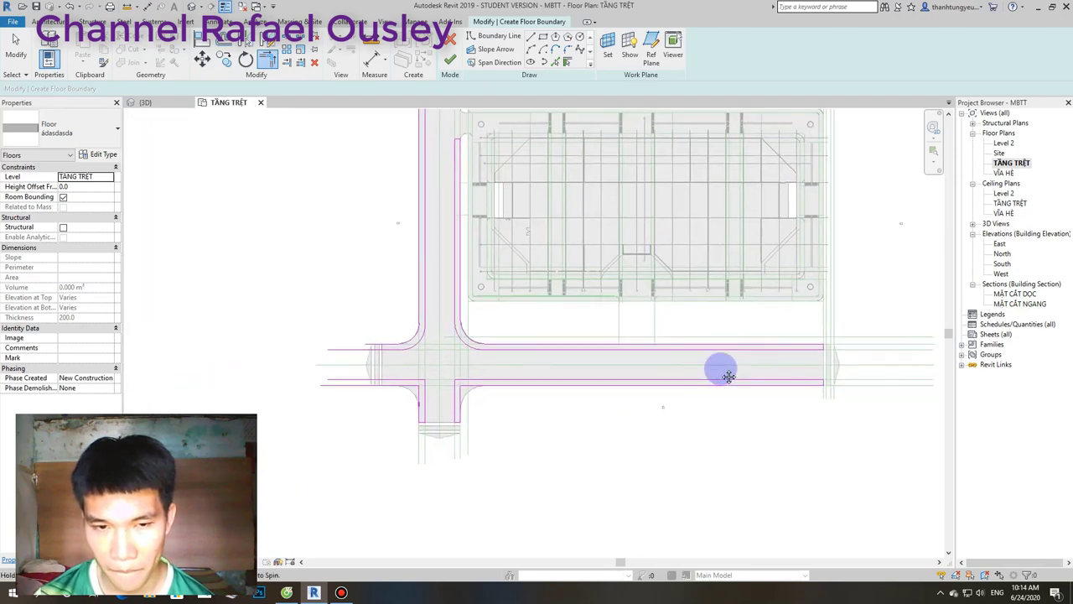
{"action": "scroll", "coordinate": [587, 360], "scroll_direction": "up", "scroll_amount": 1}
{"action": "middle_click_drag", "start_coordinate": [587, 360], "coordinate": [551, 174]}
{"action": "left_click", "coordinate": [567, 49]}
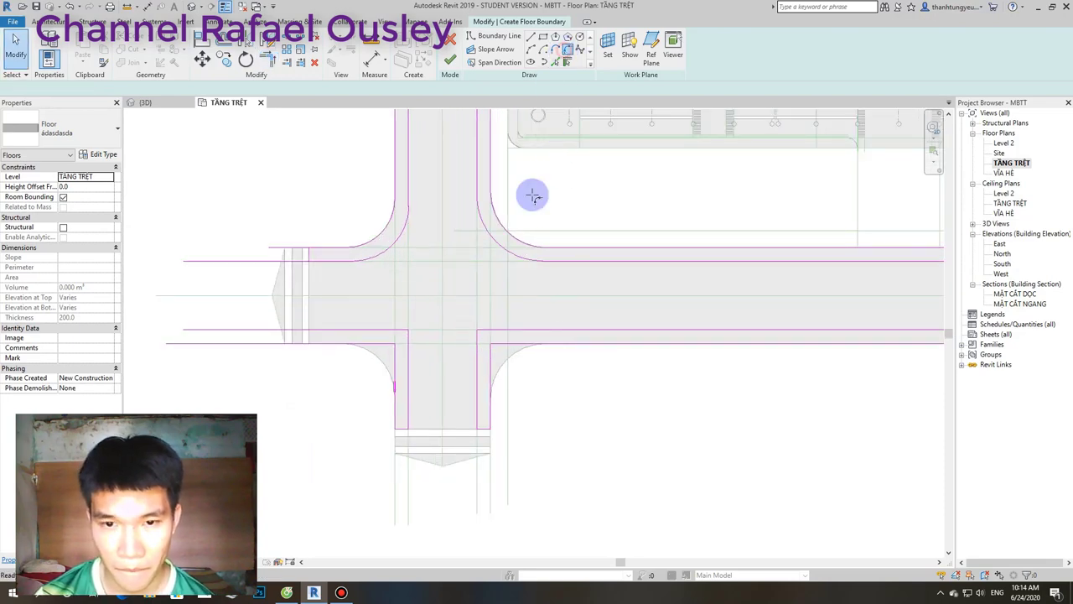
{"action": "scroll", "coordinate": [491, 353], "scroll_direction": "up", "scroll_amount": 1}
{"action": "left_click", "coordinate": [502, 335]}
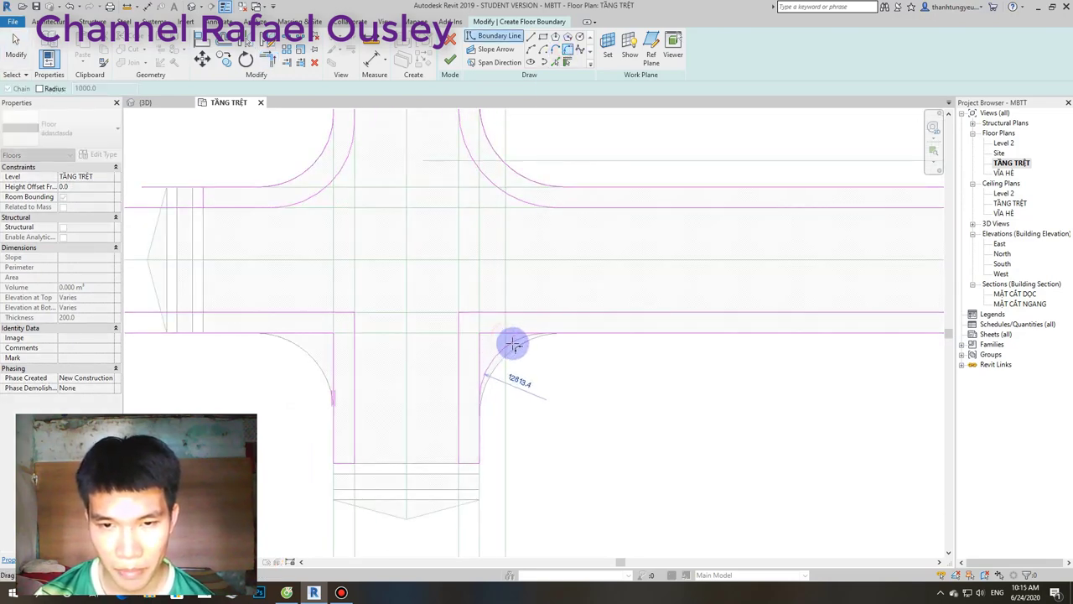
{"action": "left_click", "coordinate": [557, 349]}
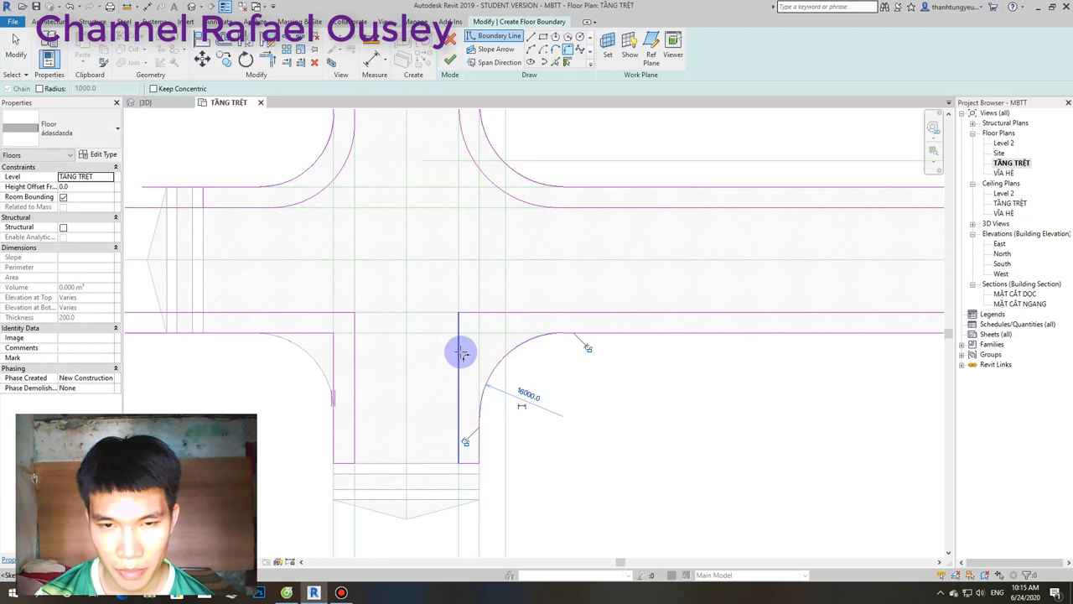
{"action": "left_click_drag", "start_coordinate": [500, 324], "coordinate": [510, 323]}
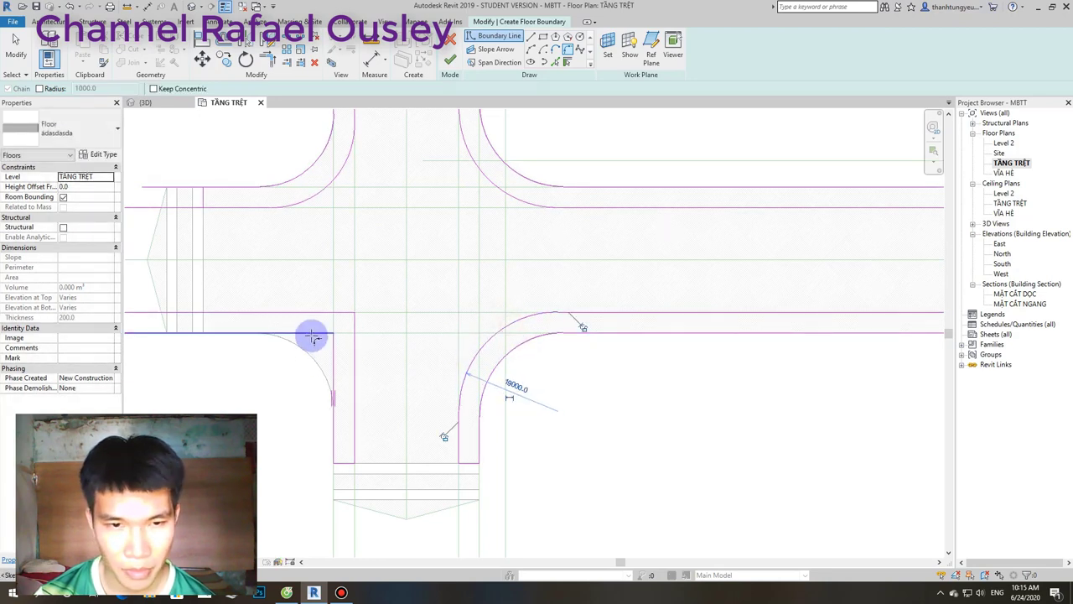
{"action": "mouse_move", "coordinate": [328, 348]}
{"action": "left_mouse_down"}
{"action": "mouse_move", "coordinate": [322, 367]}
{"action": "mouse_move", "coordinate": [338, 345]}
{"action": "mouse_move", "coordinate": [347, 364]}
{"action": "left_mouse_up"}
{"action": "scroll", "coordinate": [347, 364], "scroll_direction": "down", "scroll_amount": 3}
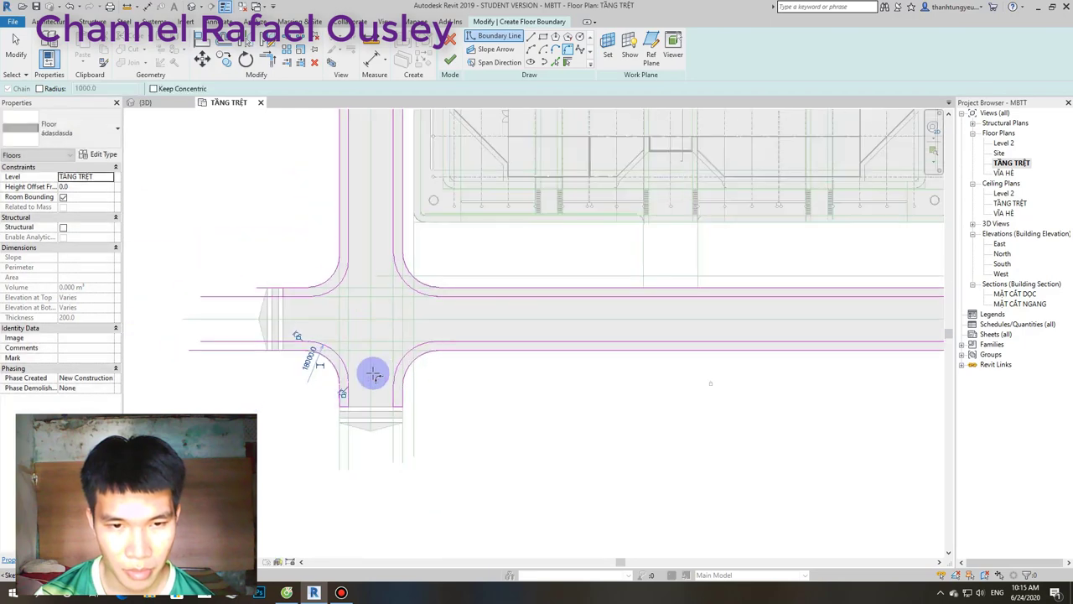
{"action": "middle_click_drag", "start_coordinate": [371, 375], "coordinate": [451, 334]}
{"action": "key", "text": "Escape"}
{"action": "key", "text": "Escape"}
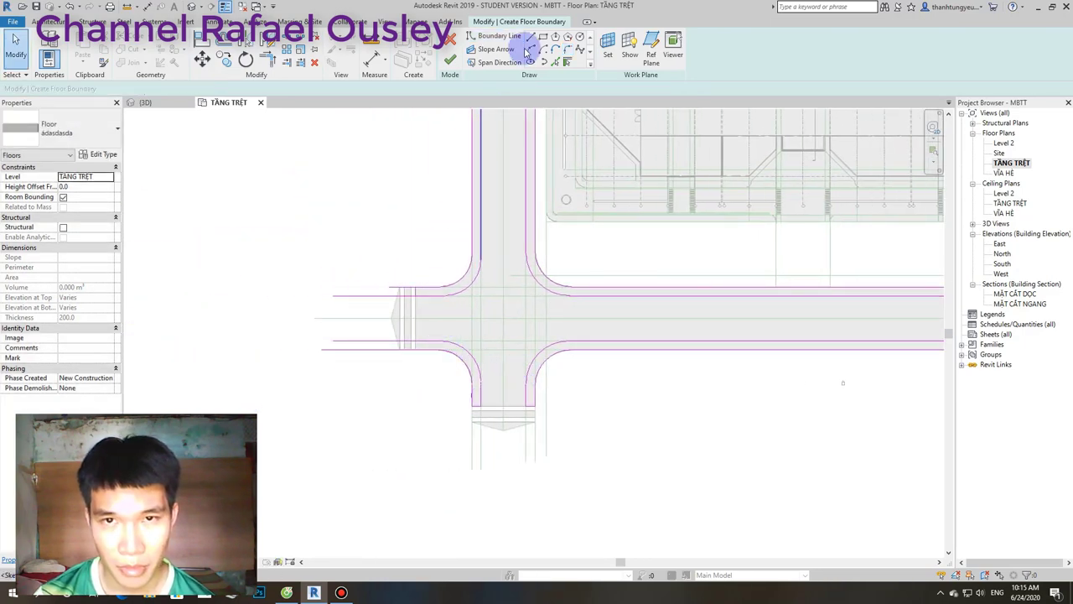
Drag the left road arm's lower edge line upward.
{"action": "left_click", "coordinate": [530, 37]}
{"action": "scroll", "coordinate": [421, 333], "scroll_direction": "up", "scroll_amount": 3}
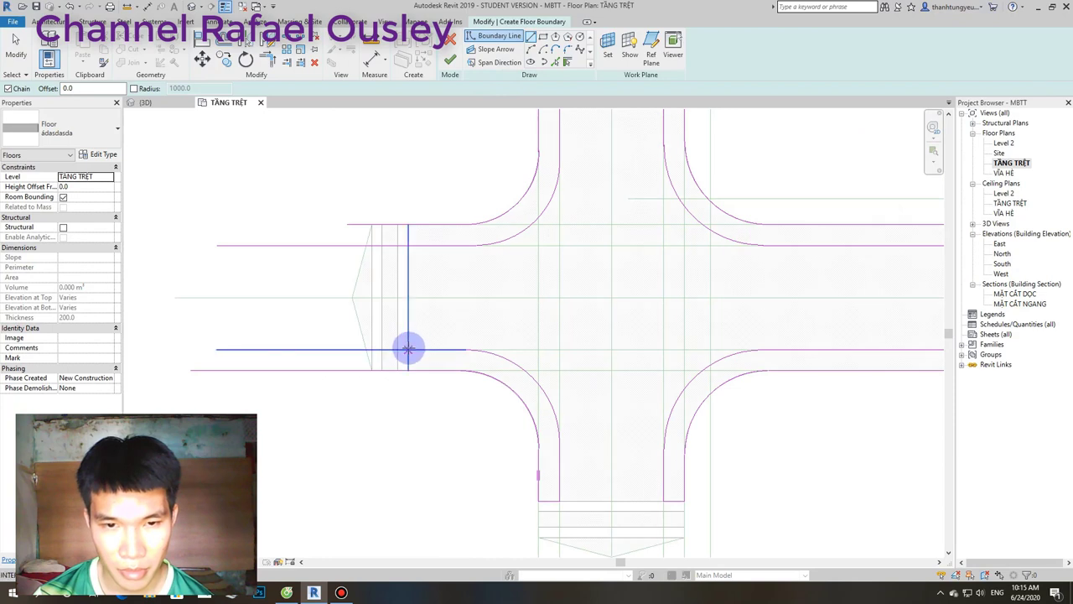
{"action": "key", "text": "Escape"}
{"action": "key", "text": "Escape"}
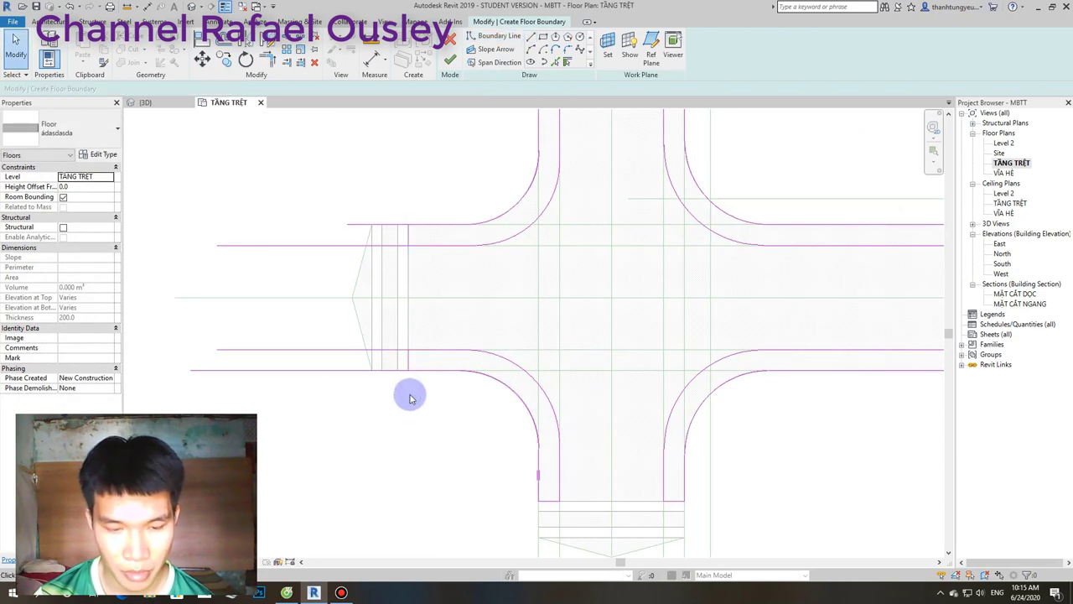
{"action": "left_click", "coordinate": [411, 369]}
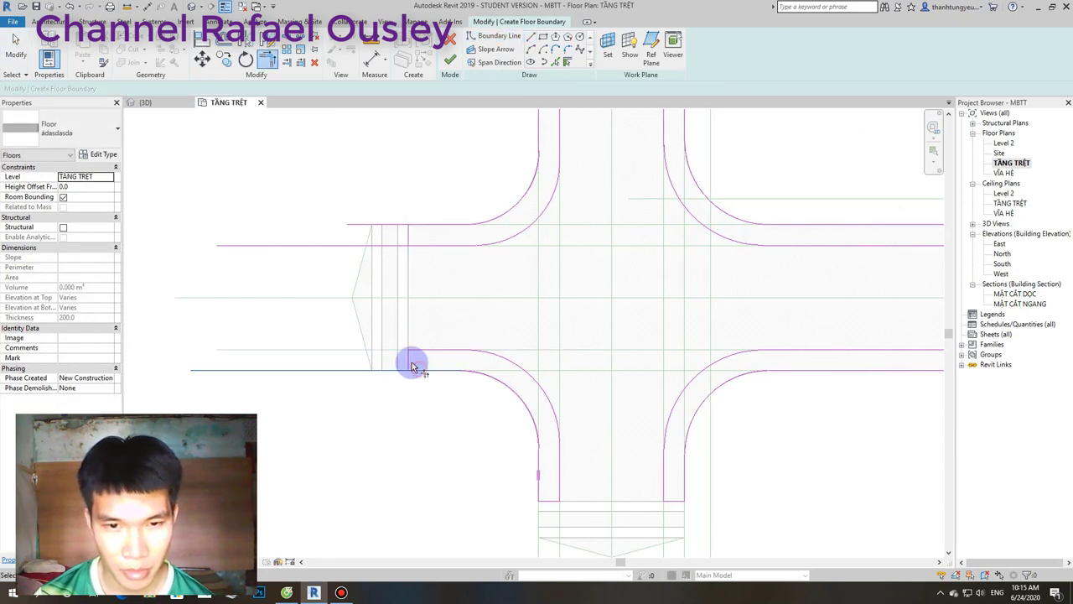
{"action": "mouse_move", "coordinate": [411, 366]}
{"action": "left_mouse_down"}
{"action": "mouse_move", "coordinate": [431, 227]}
{"action": "mouse_move", "coordinate": [411, 238]}
{"action": "left_mouse_up"}
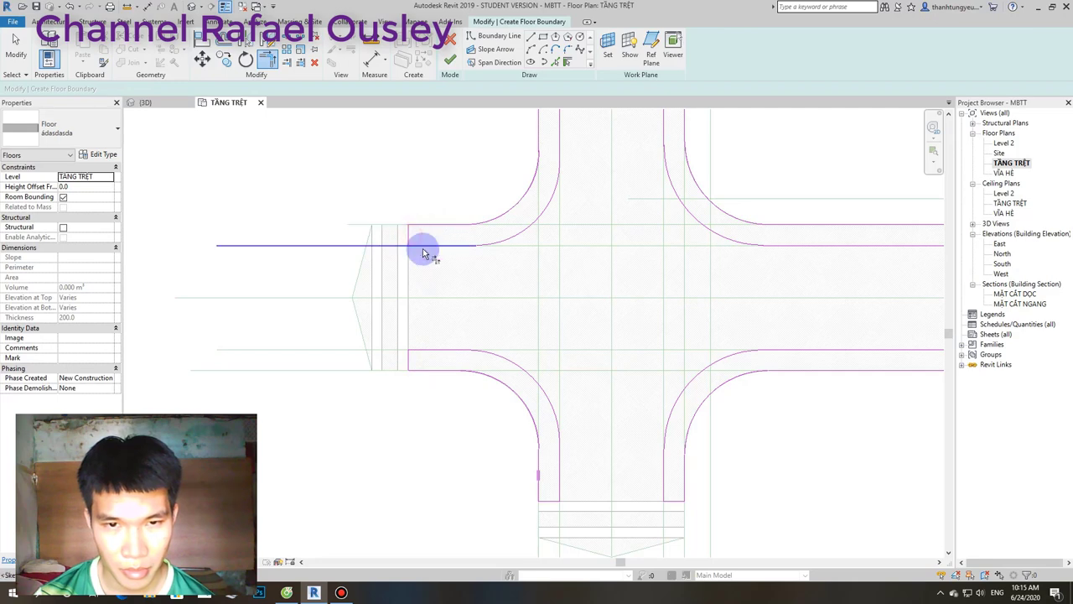
{"action": "scroll", "coordinate": [409, 260], "scroll_direction": "down", "scroll_amount": 2}
{"action": "scroll", "coordinate": [394, 318], "scroll_direction": "down", "scroll_amount": 3}
{"action": "scroll", "coordinate": [386, 350], "scroll_direction": "down", "scroll_amount": 2}
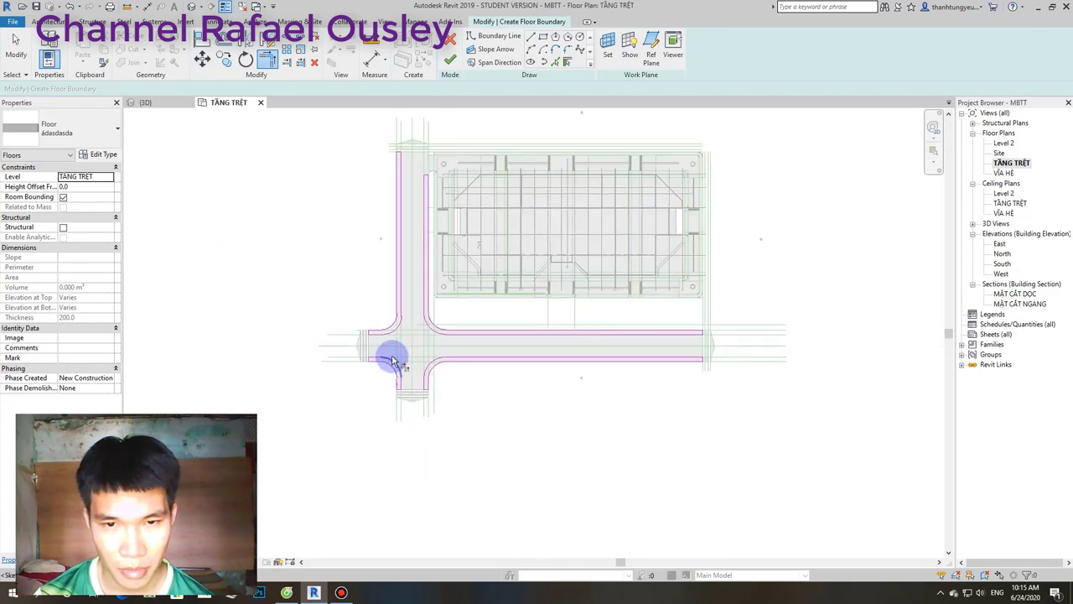
Finish the road floor sketch and orbit the {3D} view to look down on the rounded junction.
{"action": "left_click", "coordinate": [450, 64]}
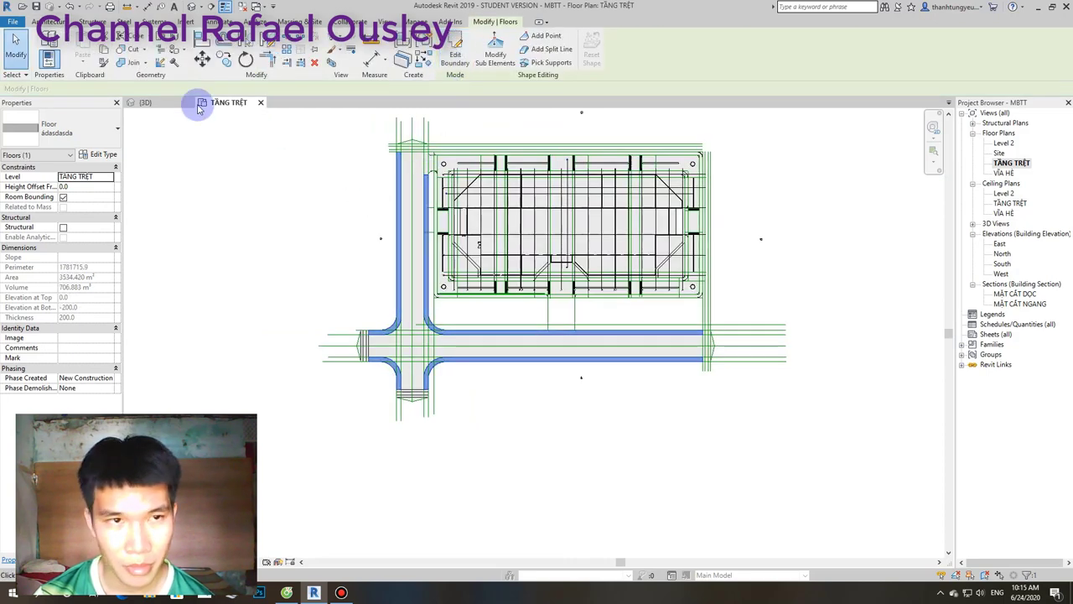
{"action": "left_click", "coordinate": [169, 102]}
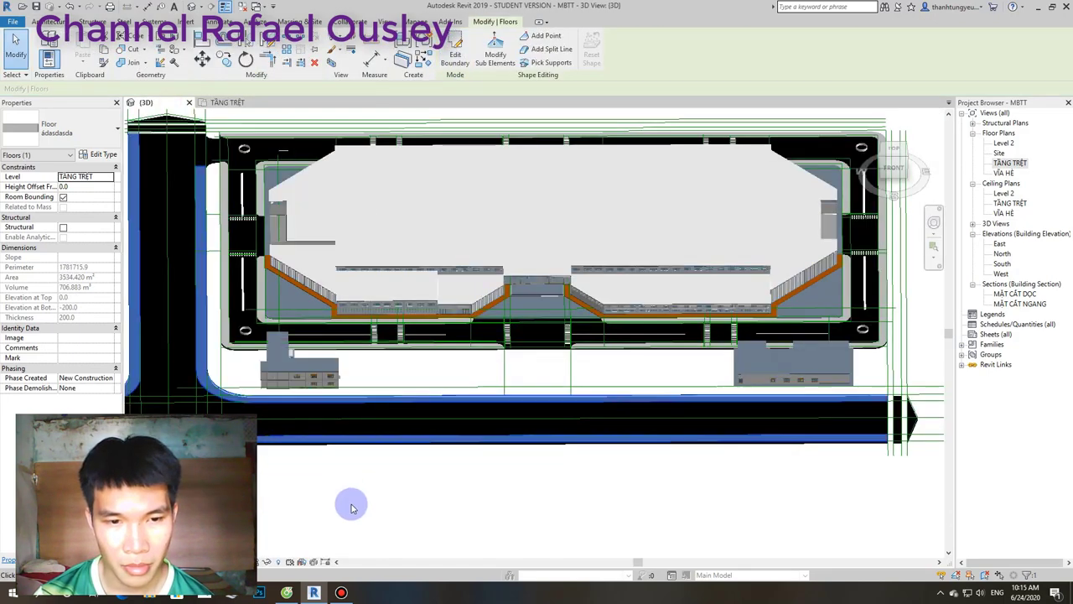
{"action": "left_click", "coordinate": [349, 512]}
{"action": "mouse_move", "coordinate": [349, 512]}
{"action": "middle_mouse_down", "text": "shift"}
{"action": "mouse_move", "coordinate": [369, 456]}
{"action": "mouse_move", "coordinate": [330, 263]}
{"action": "middle_mouse_up", "text": "shift"}
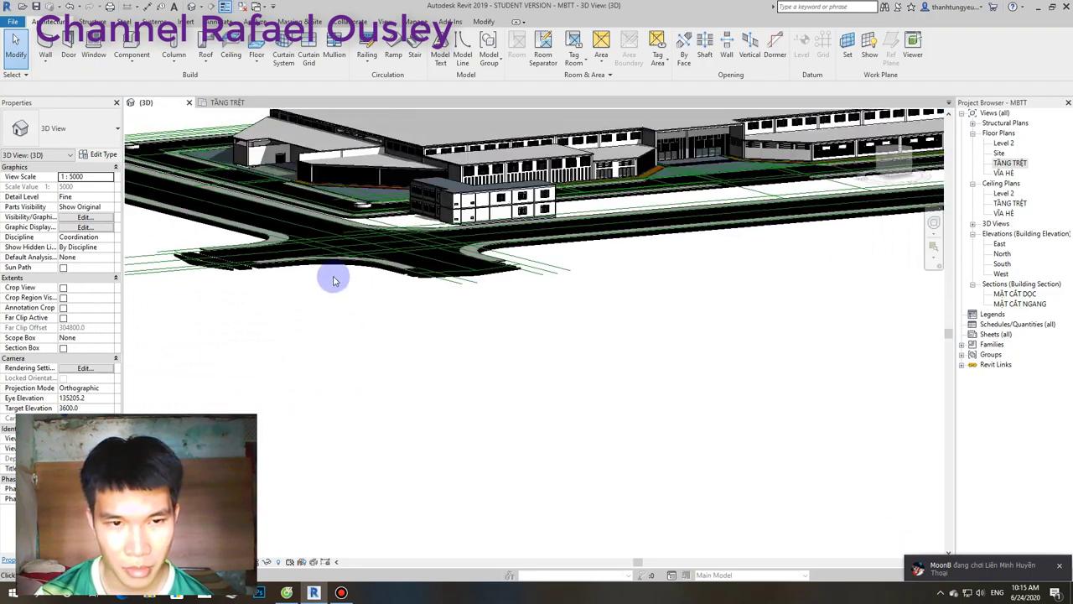
{"action": "left_click", "coordinate": [402, 184]}
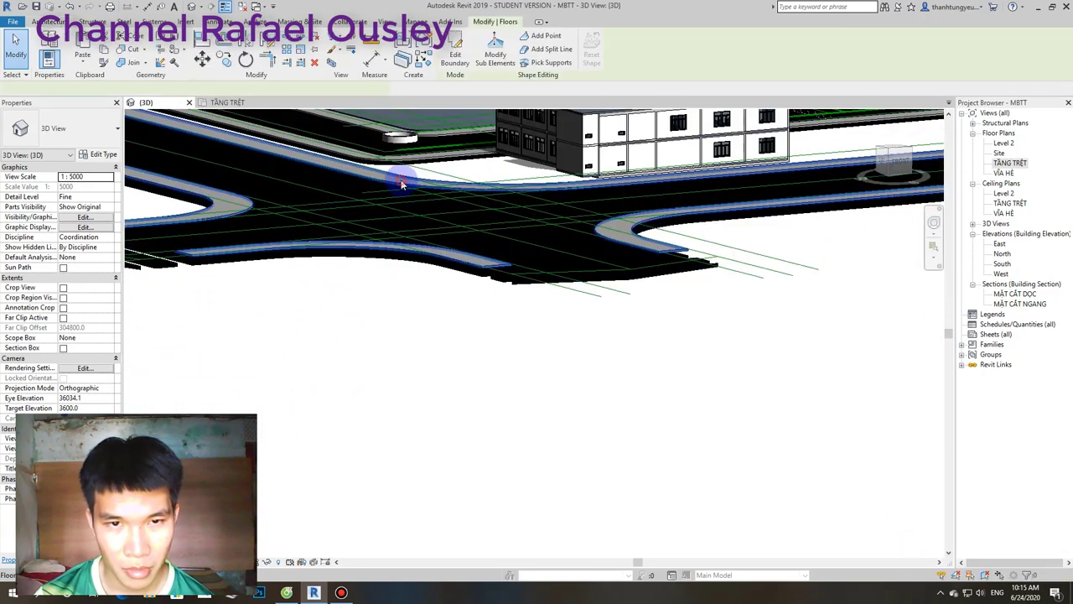
{"action": "middle_click_drag", "start_coordinate": [401, 185], "coordinate": [388, 269], "text": "shift"}
Zoom around the 3D view, trying to pick out the road floor slab.
{"action": "scroll", "coordinate": [388, 269], "scroll_direction": "down", "scroll_amount": 2}
{"action": "scroll", "coordinate": [371, 272], "scroll_direction": "down", "scroll_amount": 1}
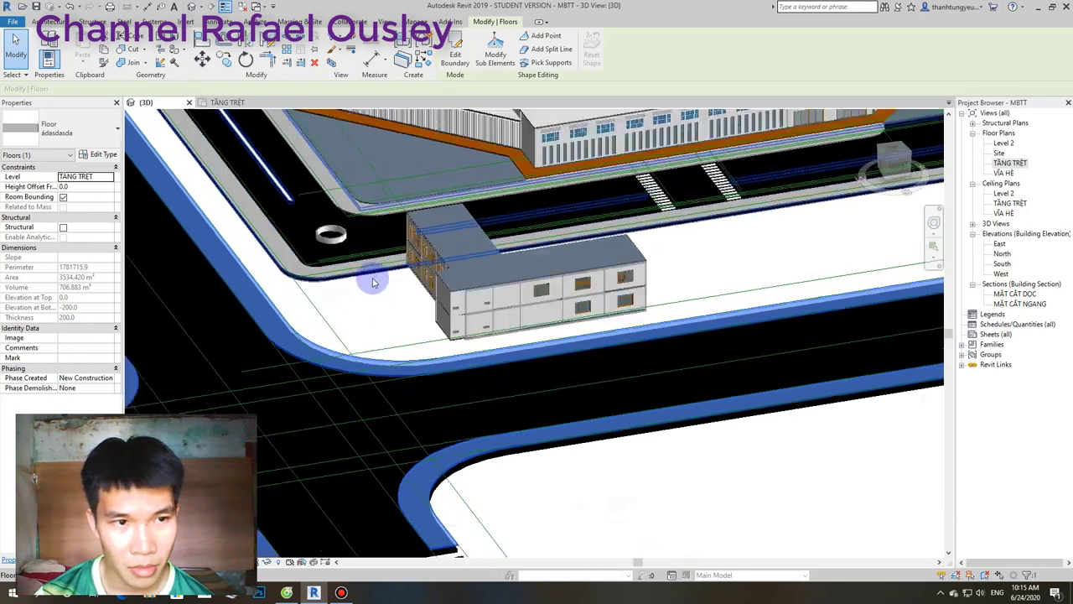
{"action": "scroll", "coordinate": [372, 285], "scroll_direction": "down", "scroll_amount": 2}
{"action": "scroll", "coordinate": [371, 314], "scroll_direction": "down", "scroll_amount": 2}
{"action": "left_click", "coordinate": [470, 451]}
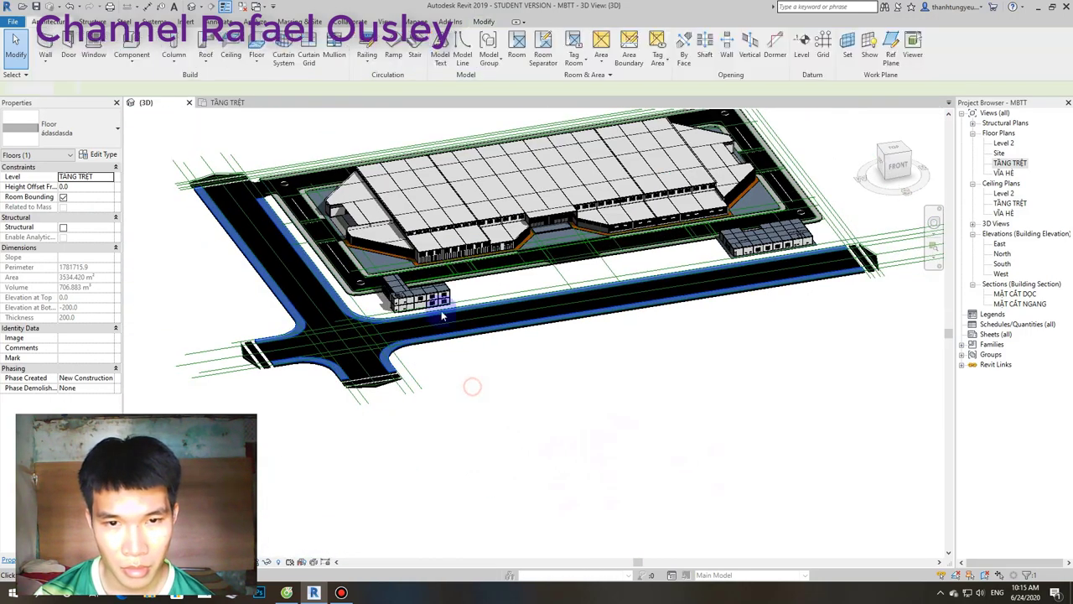
{"action": "scroll", "coordinate": [318, 295], "scroll_direction": "up", "scroll_amount": 2}
{"action": "scroll", "coordinate": [319, 296], "scroll_direction": "up", "scroll_amount": 2}
{"action": "scroll", "coordinate": [319, 295], "scroll_direction": "up", "scroll_amount": 1}
{"action": "scroll", "coordinate": [317, 296], "scroll_direction": "up", "scroll_amount": 1}
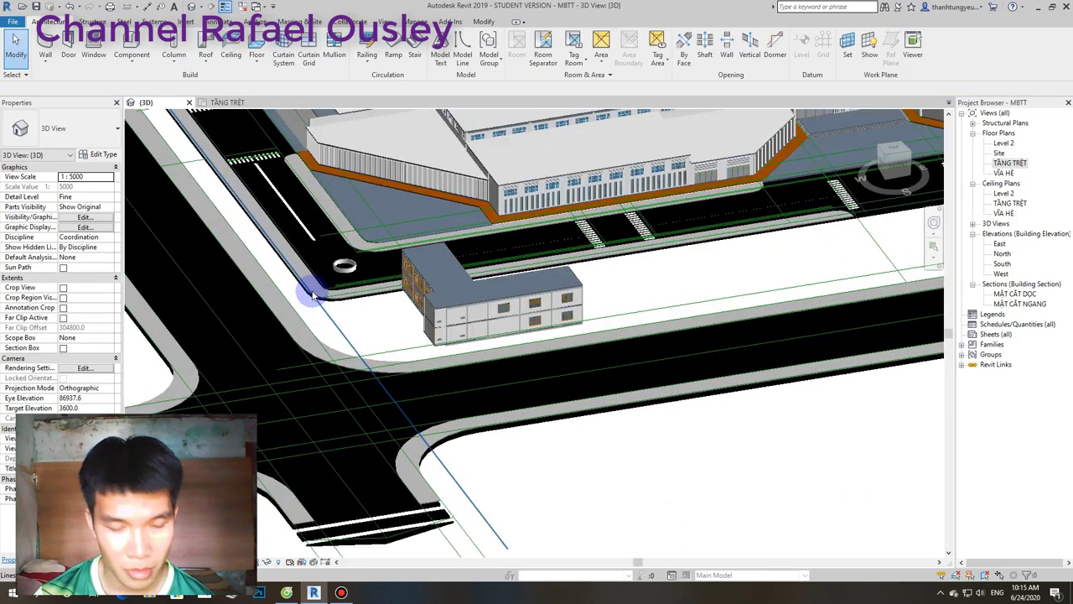
{"action": "scroll", "coordinate": [316, 297], "scroll_direction": "up", "scroll_amount": 1}
{"action": "scroll", "coordinate": [313, 297], "scroll_direction": "up", "scroll_amount": 1}
{"action": "left_click", "coordinate": [317, 295]}
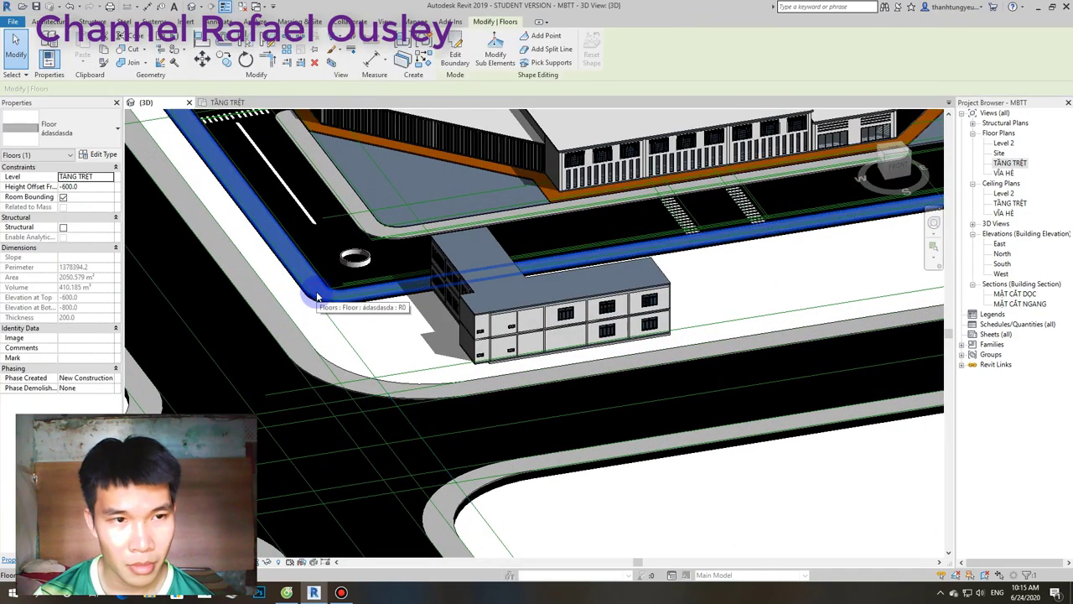
{"action": "scroll", "coordinate": [322, 285], "scroll_direction": "down", "scroll_amount": 1}
{"action": "scroll", "coordinate": [333, 277], "scroll_direction": "down", "scroll_amount": 3}
{"action": "left_click", "coordinate": [412, 358]}
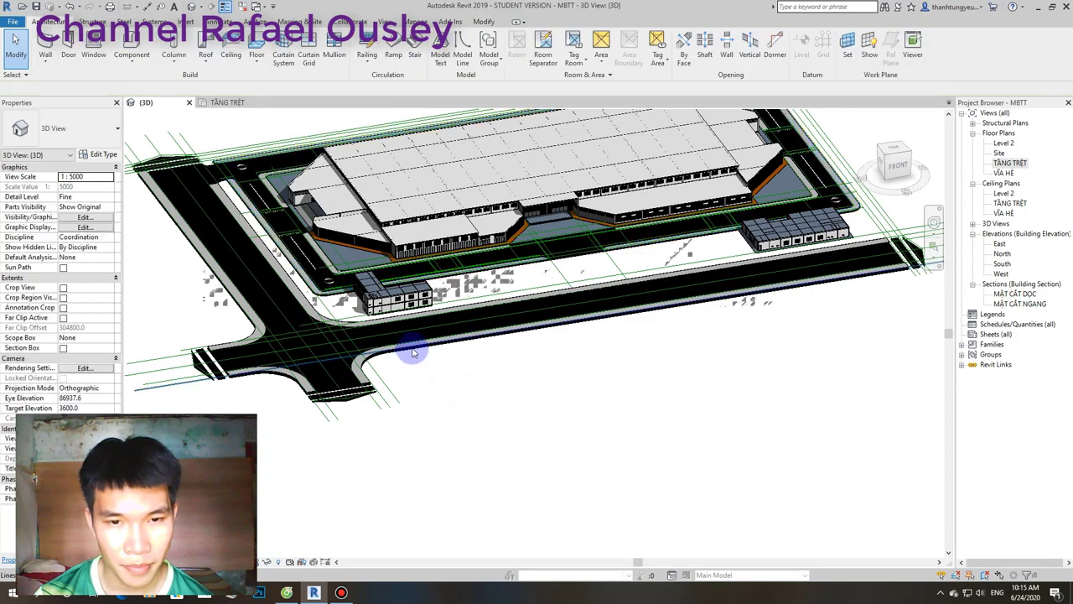
Select the road floor slab and set its Height Offset From Level to -600.
{"action": "scroll", "coordinate": [289, 379], "scroll_direction": "up", "scroll_amount": 3}
{"action": "scroll", "coordinate": [312, 366], "scroll_direction": "up", "scroll_amount": 1}
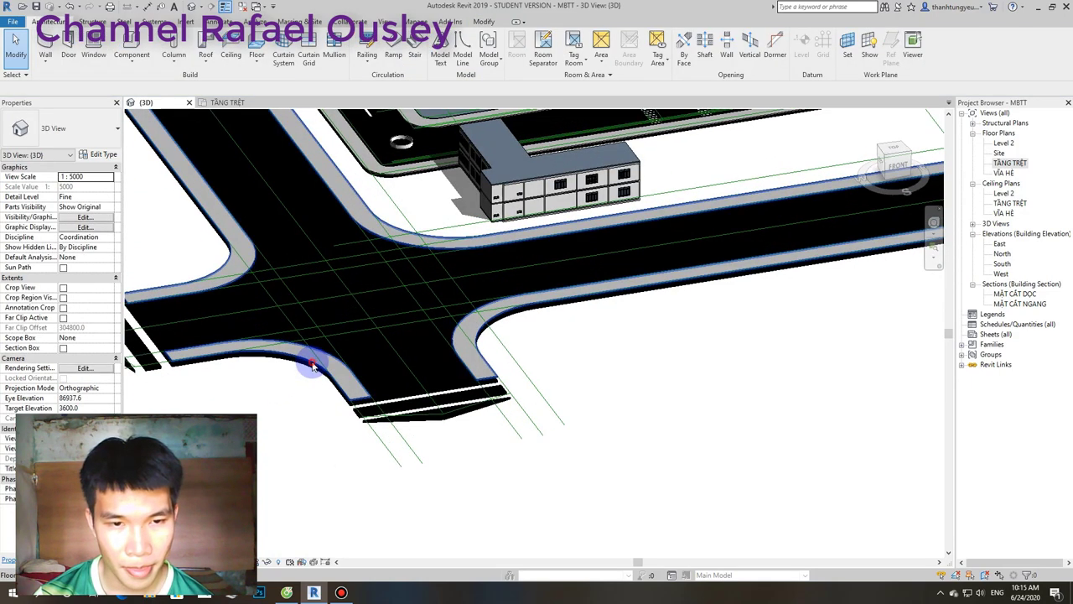
{"action": "left_click", "coordinate": [310, 365]}
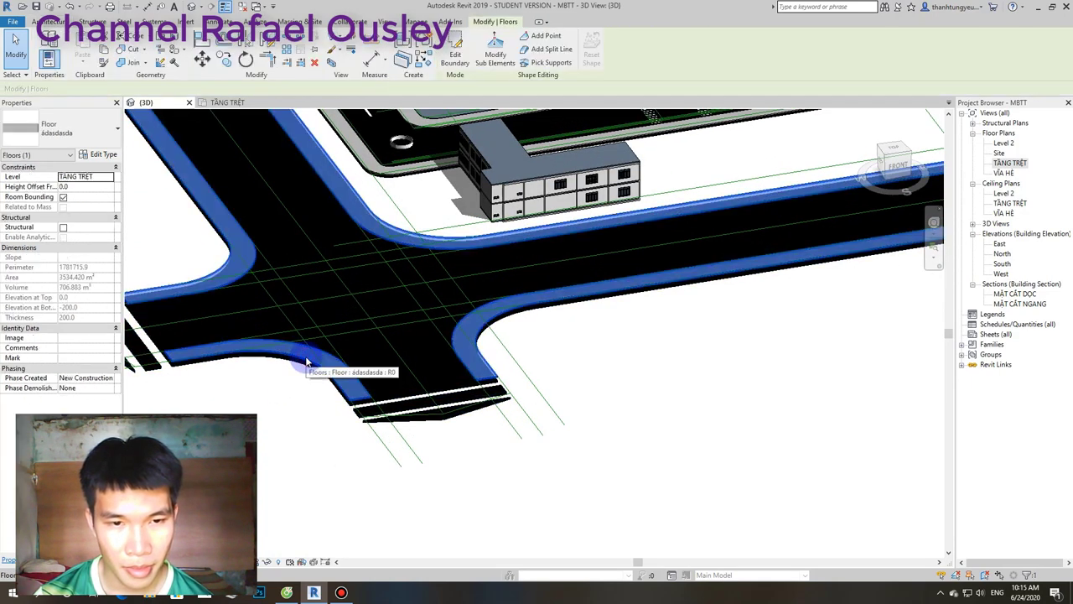
{"action": "left_click", "coordinate": [76, 187]}
{"action": "type", "text": "-600"}
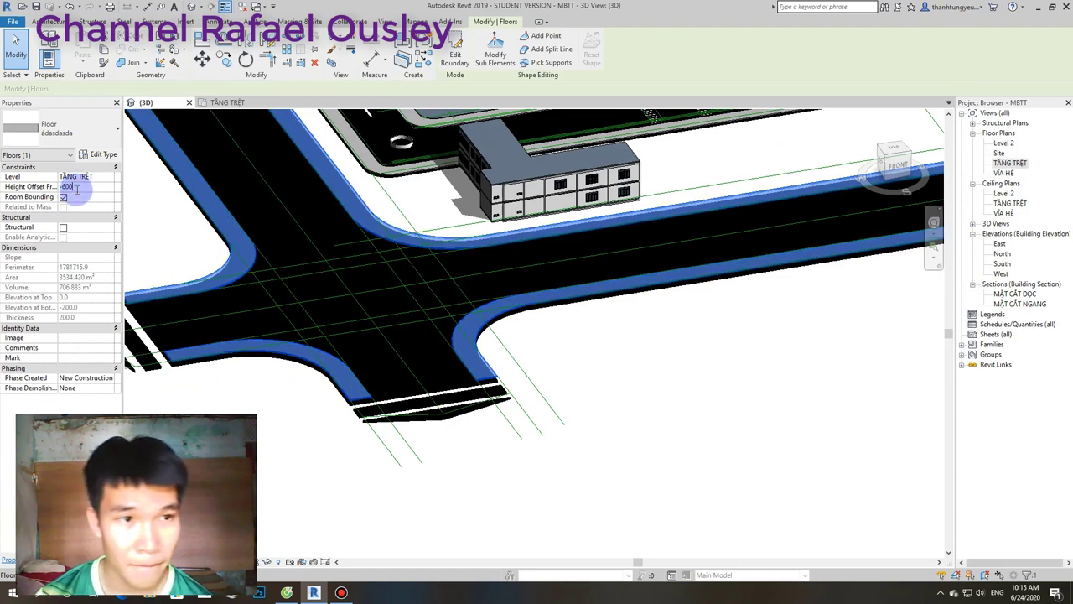
{"action": "left_click", "coordinate": [714, 401]}
Orbit and zoom the 3D view to survey the whole block and its roads.
{"action": "scroll", "coordinate": [714, 408], "scroll_direction": "down", "scroll_amount": 3}
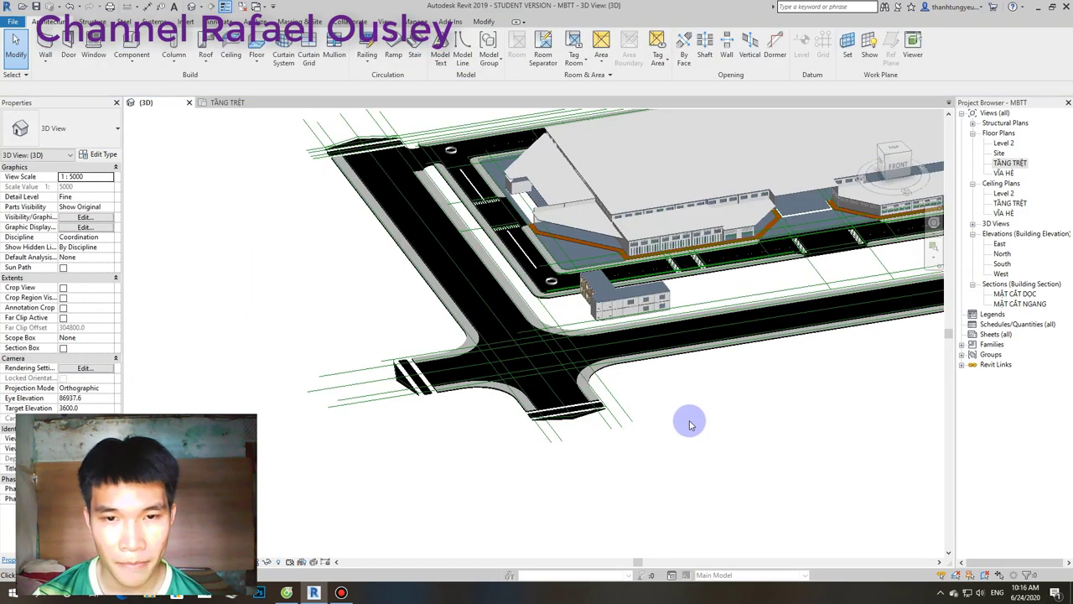
{"action": "scroll", "coordinate": [691, 428], "scroll_direction": "down", "scroll_amount": 3}
{"action": "mouse_move", "coordinate": [690, 437]}
{"action": "middle_mouse_down", "text": "shift"}
{"action": "mouse_move", "coordinate": [678, 512]}
{"action": "mouse_move", "coordinate": [671, 501]}
{"action": "mouse_move", "coordinate": [628, 515]}
{"action": "mouse_move", "coordinate": [719, 501]}
{"action": "middle_mouse_up", "text": "shift"}
{"action": "scroll", "coordinate": [671, 501], "scroll_direction": "down", "scroll_amount": 2}
{"action": "scroll", "coordinate": [719, 502], "scroll_direction": "up", "scroll_amount": 2}
{"action": "scroll", "coordinate": [693, 407], "scroll_direction": "up", "scroll_amount": 1}
{"action": "scroll", "coordinate": [693, 408], "scroll_direction": "up", "scroll_amount": 3}
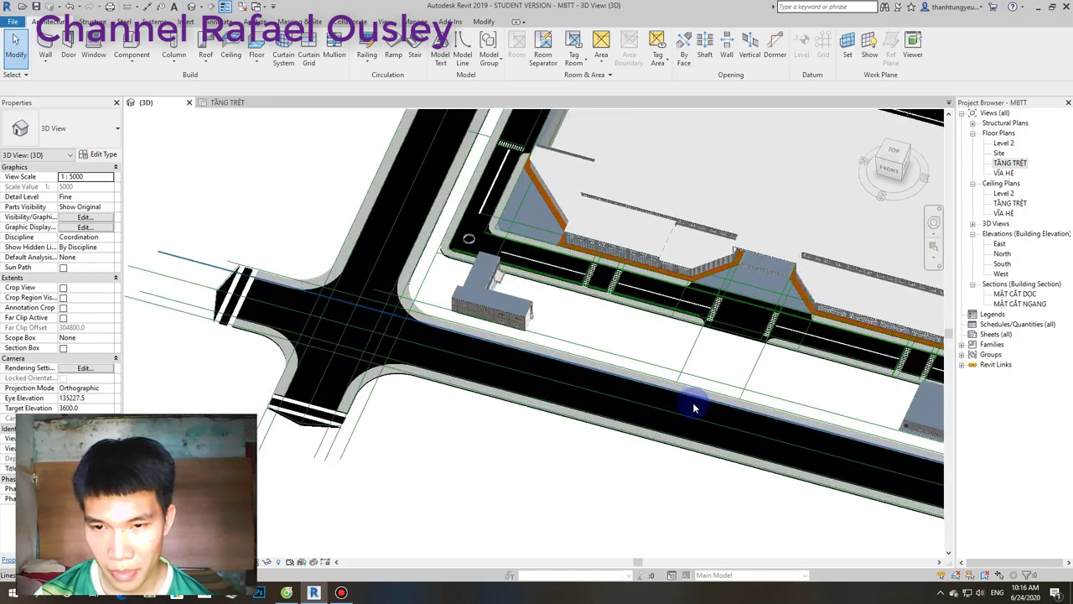
{"action": "scroll", "coordinate": [689, 404], "scroll_direction": "up", "scroll_amount": 3}
{"action": "mouse_move", "coordinate": [689, 405]}
{"action": "middle_mouse_down", "text": "shift"}
{"action": "mouse_move", "coordinate": [519, 443]}
{"action": "mouse_move", "coordinate": [561, 403]}
{"action": "mouse_move", "coordinate": [597, 419]}
{"action": "middle_mouse_up", "text": "shift"}
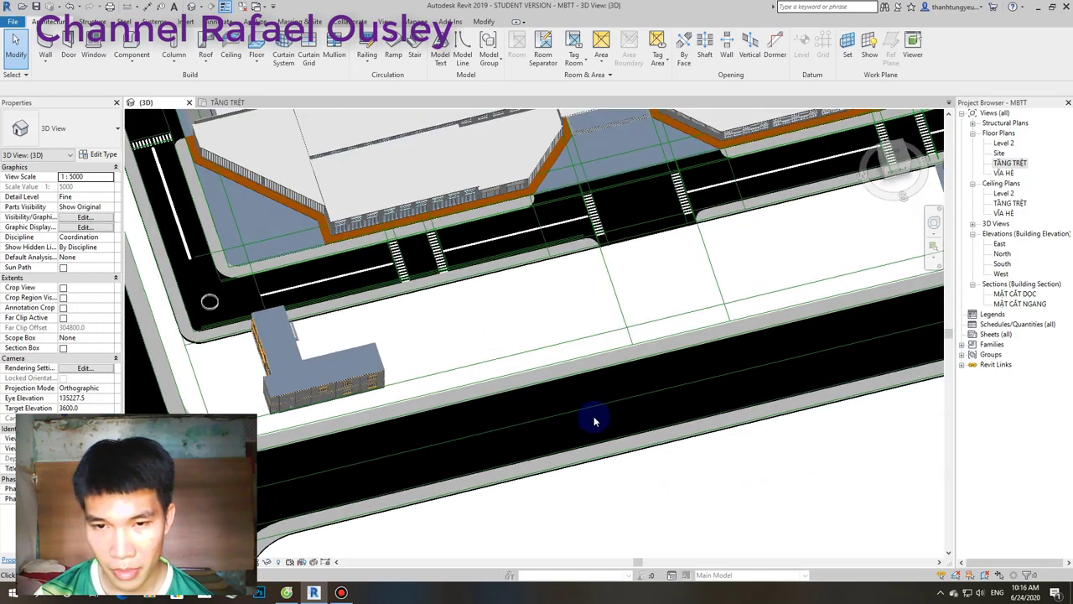
{"action": "scroll", "coordinate": [596, 420], "scroll_direction": "down", "scroll_amount": 2}
{"action": "middle_click_drag", "start_coordinate": [452, 384], "coordinate": [383, 311], "text": "shift"}
{"action": "scroll", "coordinate": [384, 311], "scroll_direction": "up", "scroll_amount": 2}
{"action": "scroll", "coordinate": [386, 317], "scroll_direction": "up", "scroll_amount": 1}
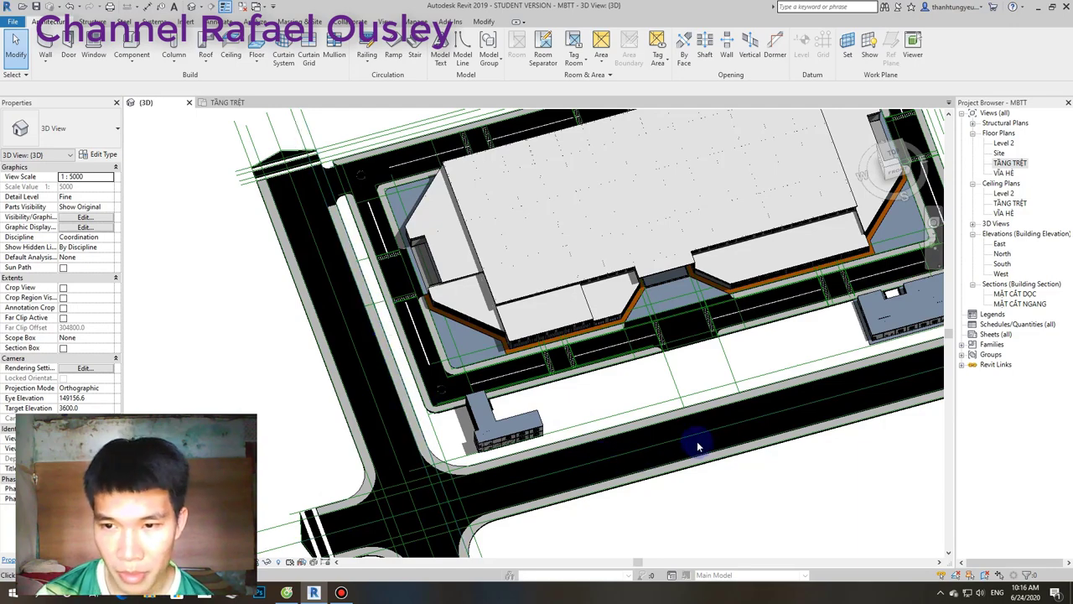
{"action": "mouse_move", "coordinate": [695, 448]}
{"action": "middle_mouse_down", "text": "shift"}
{"action": "mouse_move", "coordinate": [640, 434]}
{"action": "mouse_move", "coordinate": [640, 448]}
{"action": "middle_mouse_up", "text": "shift"}
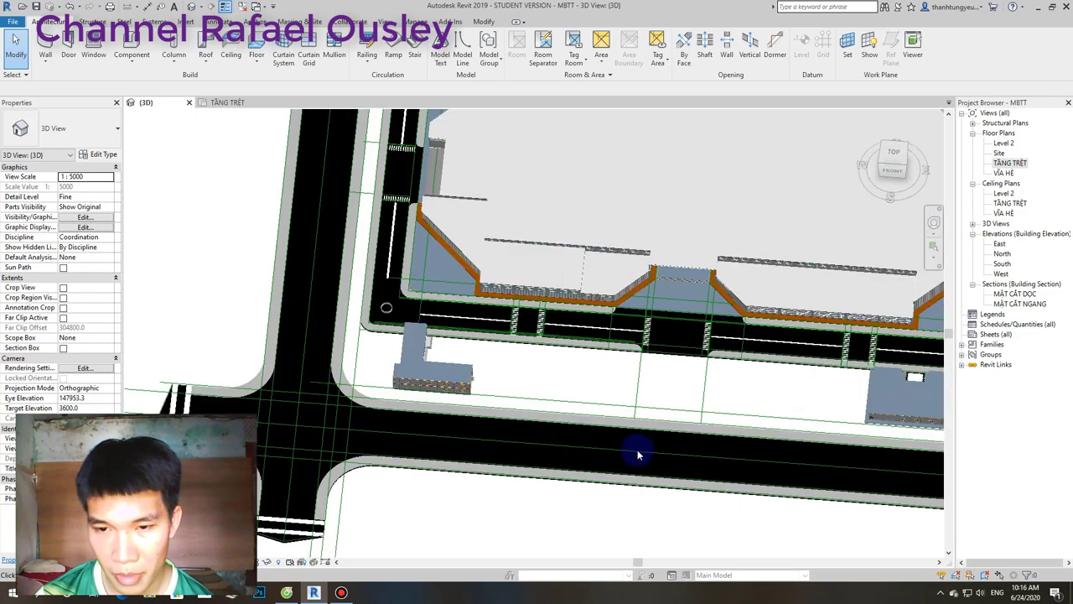
{"action": "left_click", "coordinate": [643, 427]}
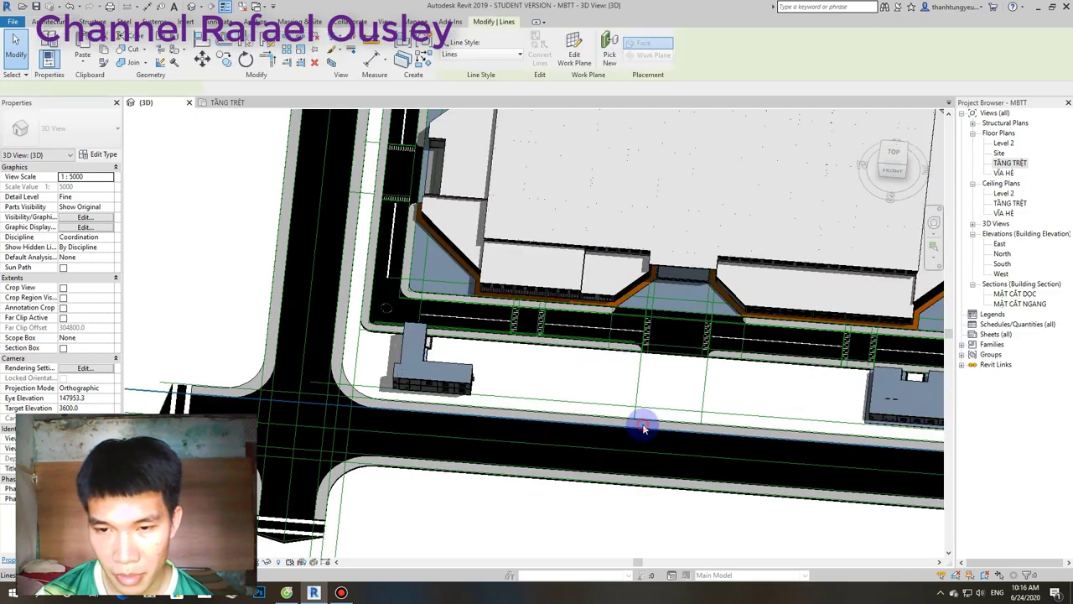
{"action": "left_click", "coordinate": [467, 518]}
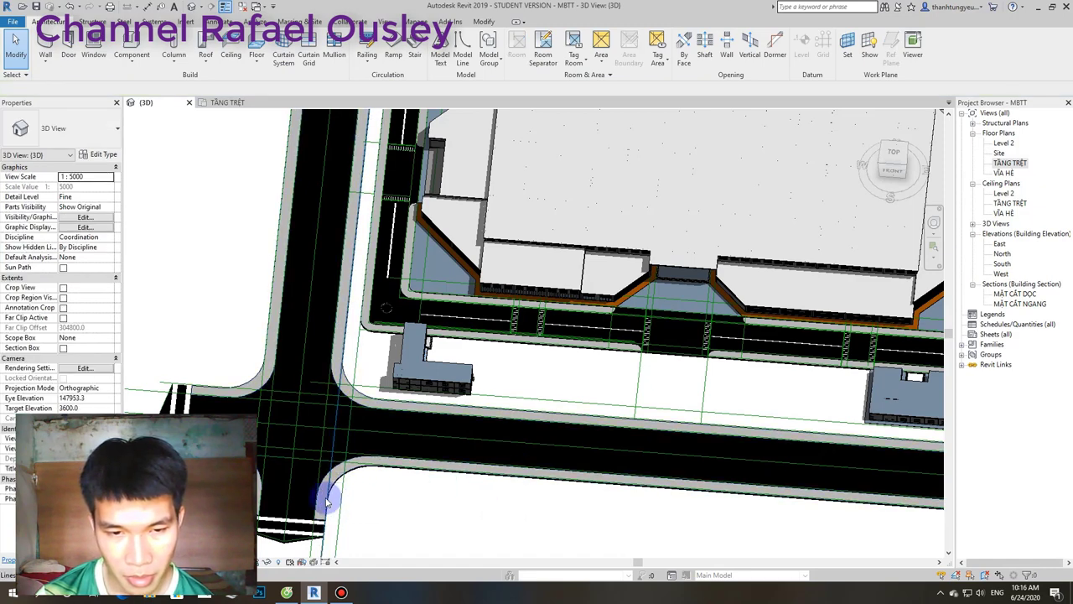
Select the road floor slab and start Edit Boundary.
{"action": "scroll", "coordinate": [321, 502], "scroll_direction": "up", "scroll_amount": 1}
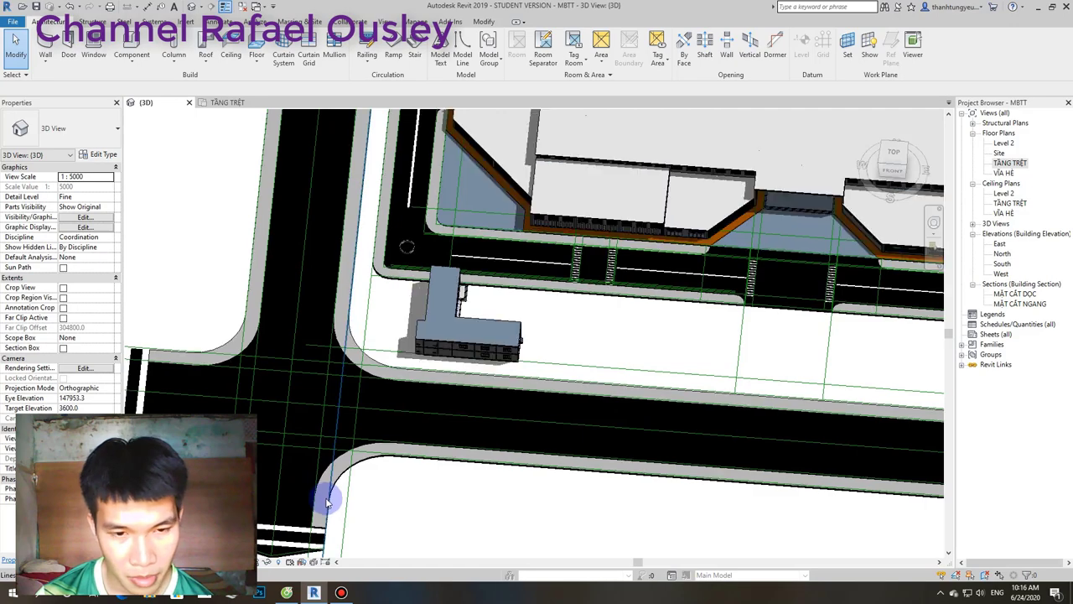
{"action": "scroll", "coordinate": [325, 502], "scroll_direction": "up", "scroll_amount": 1}
{"action": "scroll", "coordinate": [330, 505], "scroll_direction": "down", "scroll_amount": 1}
{"action": "left_click", "coordinate": [330, 504]}
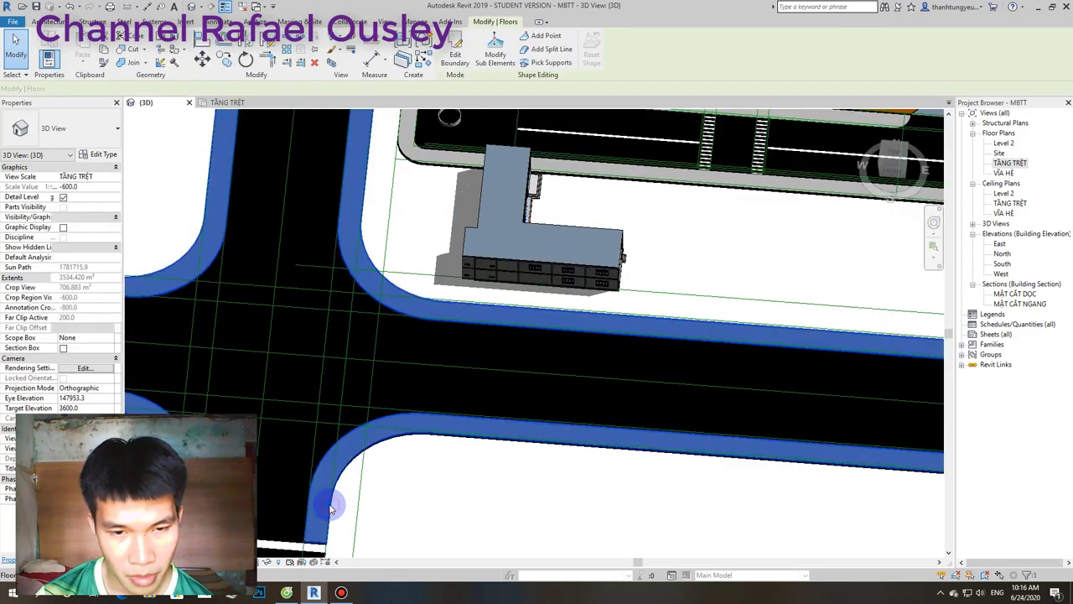
{"action": "scroll", "coordinate": [330, 504], "scroll_direction": "down", "scroll_amount": 2}
{"action": "left_click", "coordinate": [459, 61]}
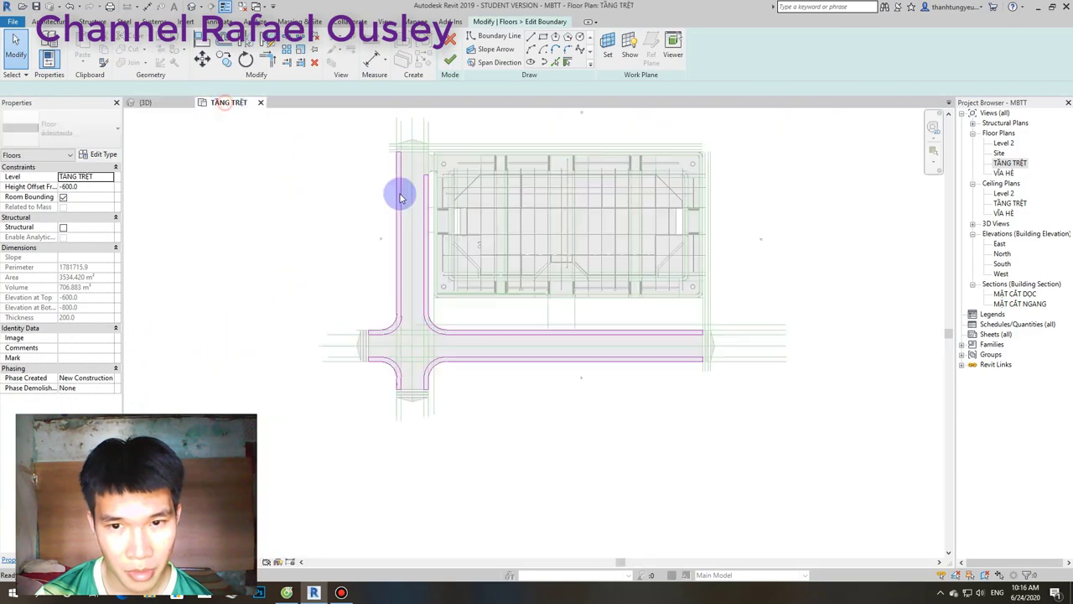
{"action": "scroll", "coordinate": [571, 338], "scroll_direction": "up", "scroll_amount": 5}
{"action": "scroll", "coordinate": [571, 339], "scroll_direction": "down", "scroll_amount": 1}
{"action": "scroll", "coordinate": [559, 339], "scroll_direction": "down", "scroll_amount": 2}
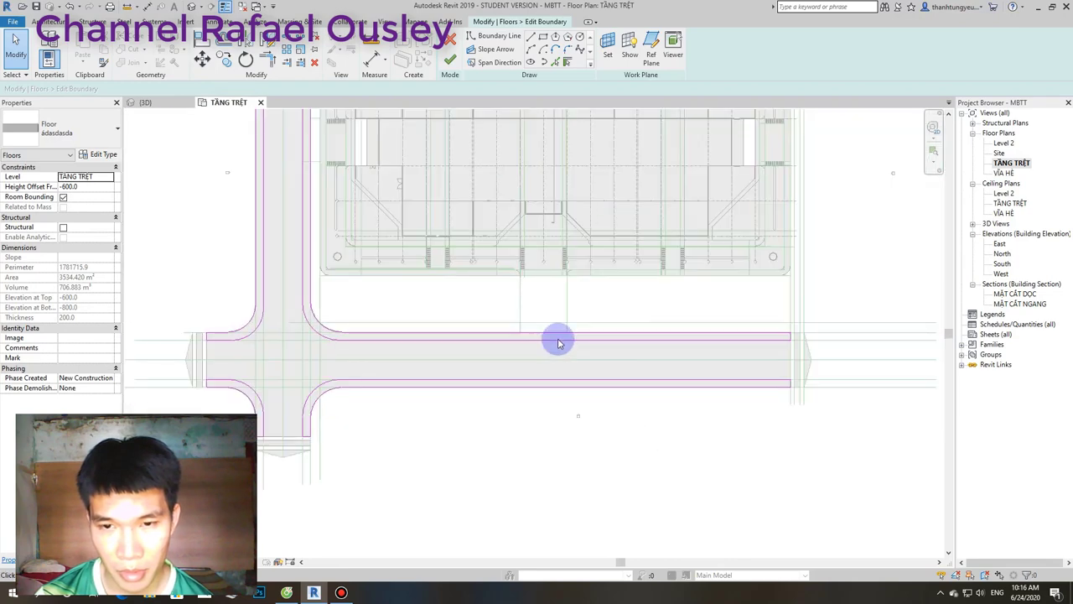
{"action": "left_click", "coordinate": [531, 38]}
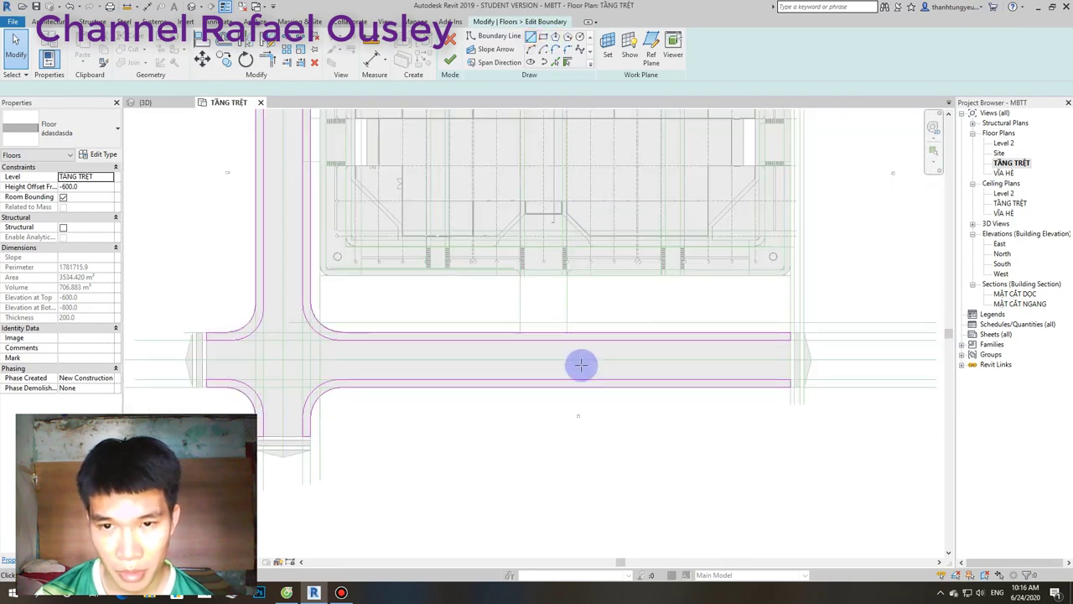
{"action": "scroll", "coordinate": [546, 292], "scroll_direction": "up", "scroll_amount": 3}
{"action": "left_click", "coordinate": [545, 286]}
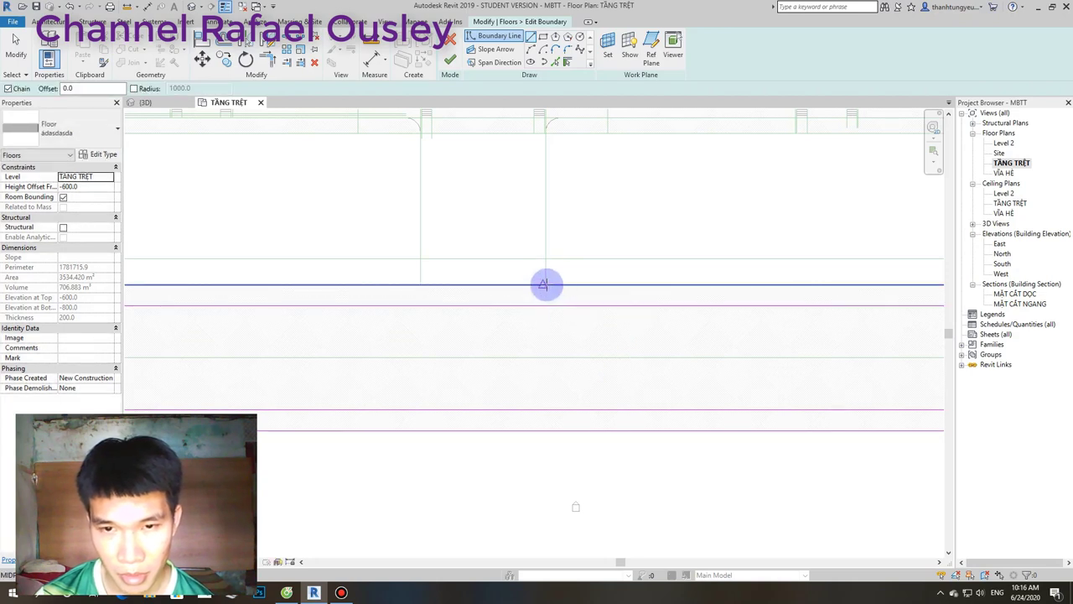
{"action": "scroll", "coordinate": [545, 285], "scroll_direction": "up", "scroll_amount": 2}
{"action": "scroll", "coordinate": [543, 285], "scroll_direction": "up", "scroll_amount": 1}
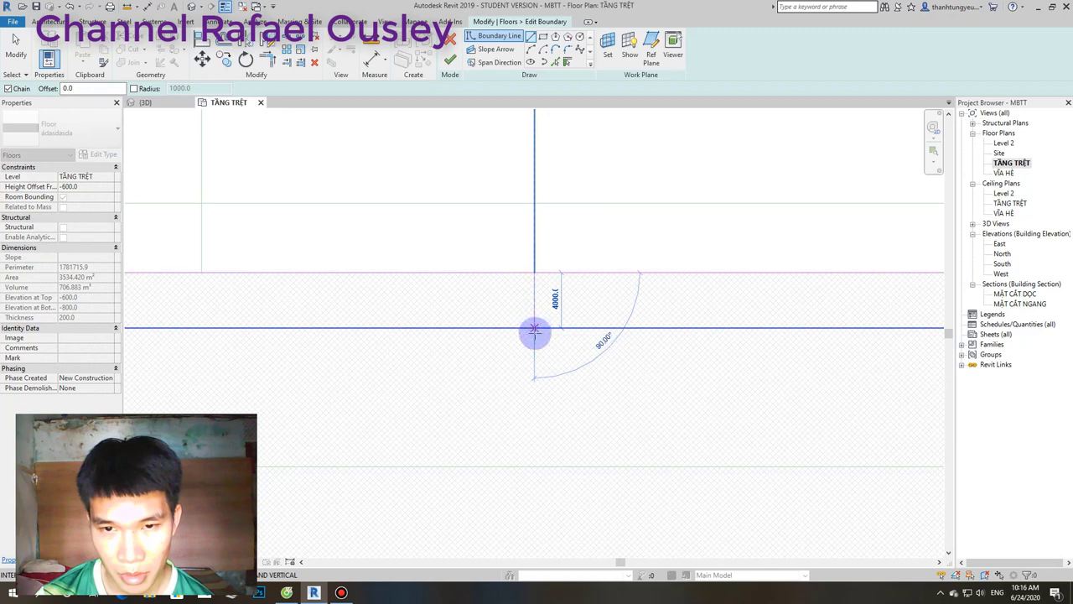
{"action": "left_click", "coordinate": [535, 328]}
{"action": "scroll", "coordinate": [535, 329], "scroll_direction": "down", "scroll_amount": 3}
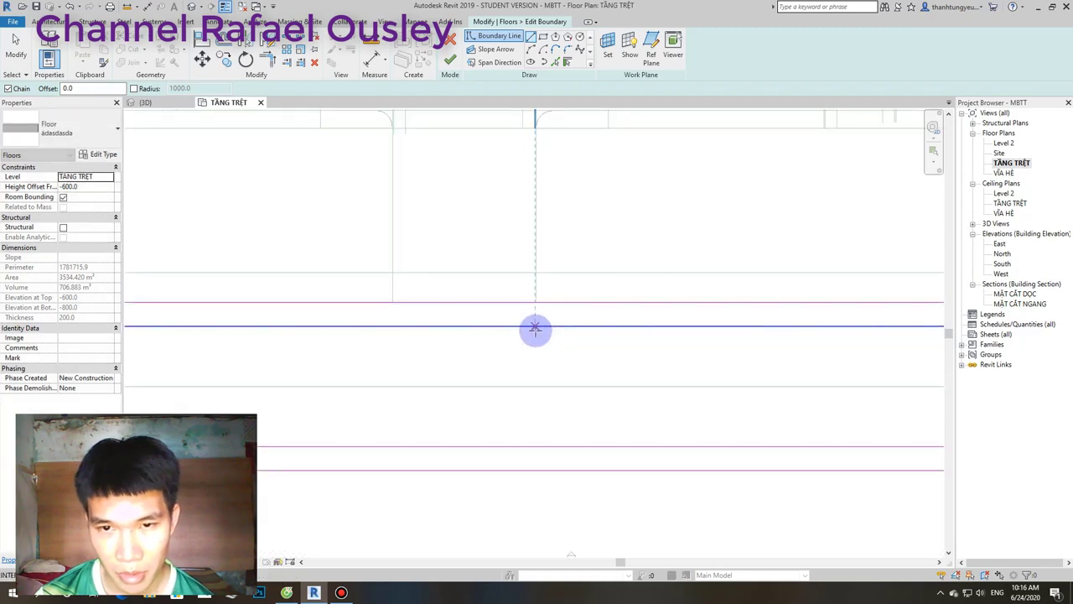
{"action": "scroll", "coordinate": [535, 329], "scroll_direction": "down", "scroll_amount": 3}
{"action": "key", "text": "Escape"}
{"action": "key", "text": "Escape"}
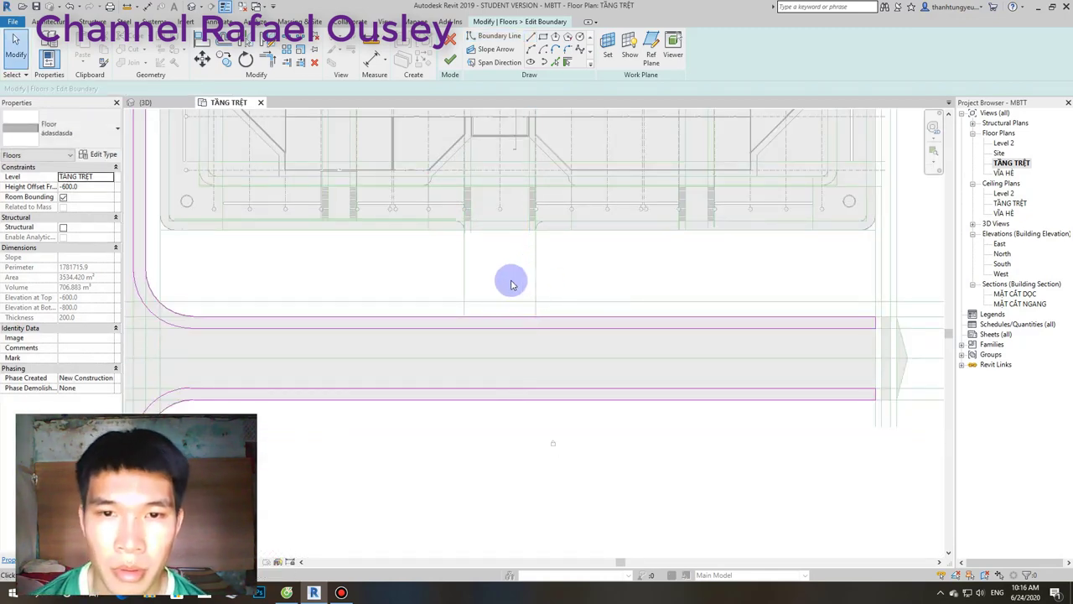
Zoom the TẦNG TRỆT plan to frame the road boundary edge below the building.
{"action": "scroll", "coordinate": [515, 257], "scroll_direction": "up", "scroll_amount": 3}
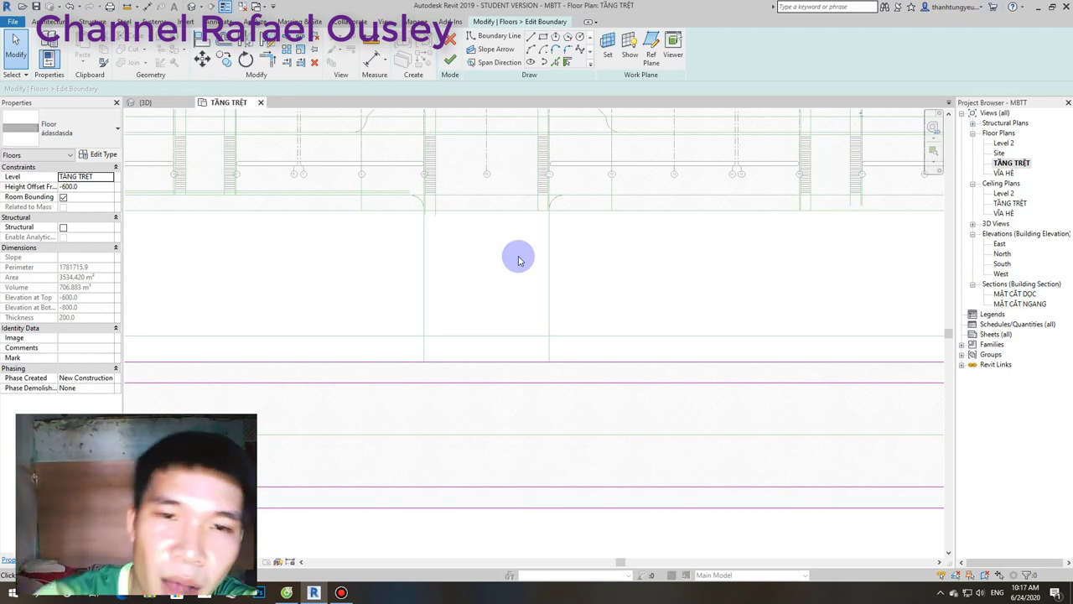
{"action": "scroll", "coordinate": [415, 243], "scroll_direction": "down", "scroll_amount": 2}
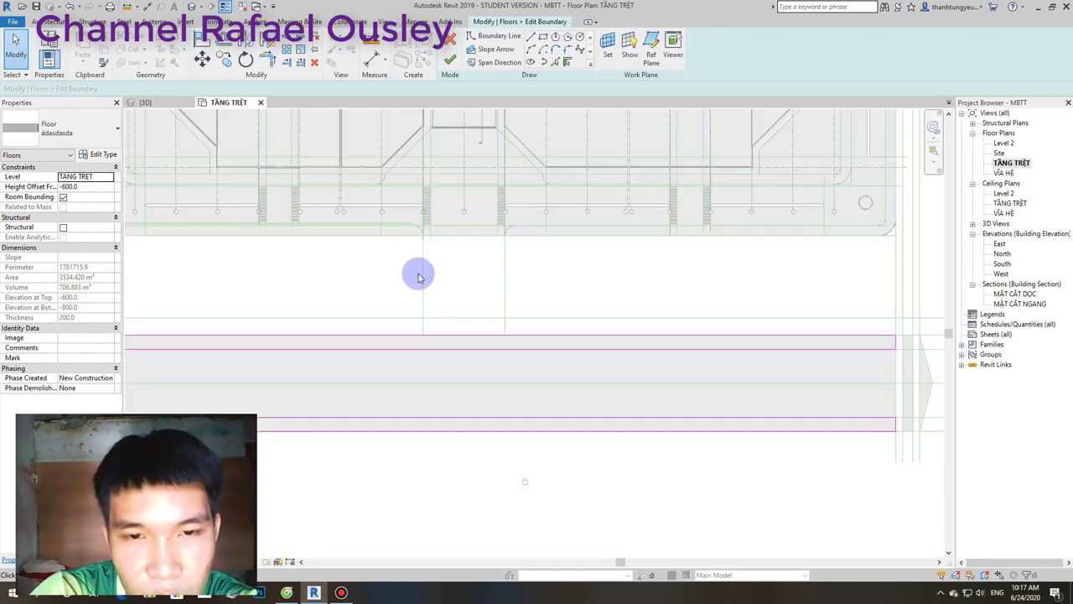
{"action": "scroll", "coordinate": [432, 278], "scroll_direction": "up", "scroll_amount": 2}
{"action": "scroll", "coordinate": [457, 243], "scroll_direction": "up", "scroll_amount": 1}
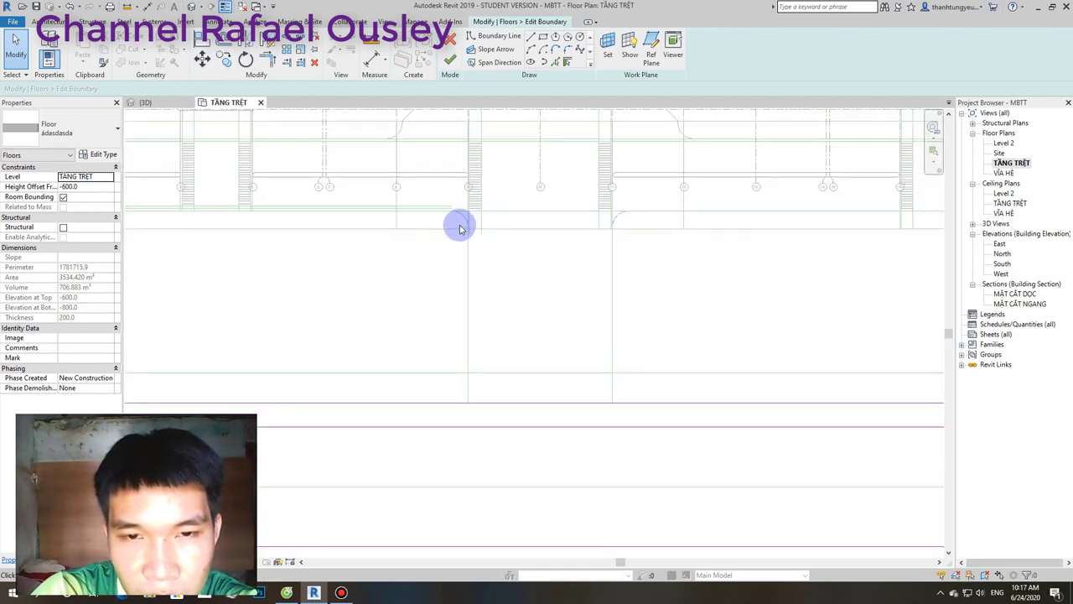
{"action": "scroll", "coordinate": [451, 266], "scroll_direction": "down", "scroll_amount": 2}
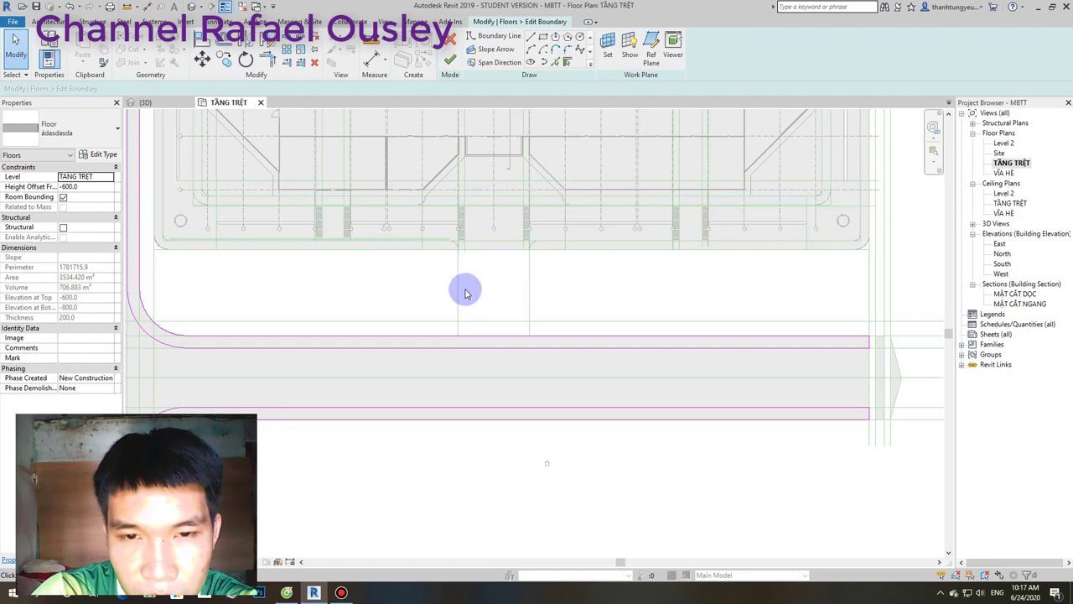
{"action": "scroll", "coordinate": [466, 277], "scroll_direction": "up", "scroll_amount": 1}
{"action": "scroll", "coordinate": [470, 265], "scroll_direction": "up", "scroll_amount": 1}
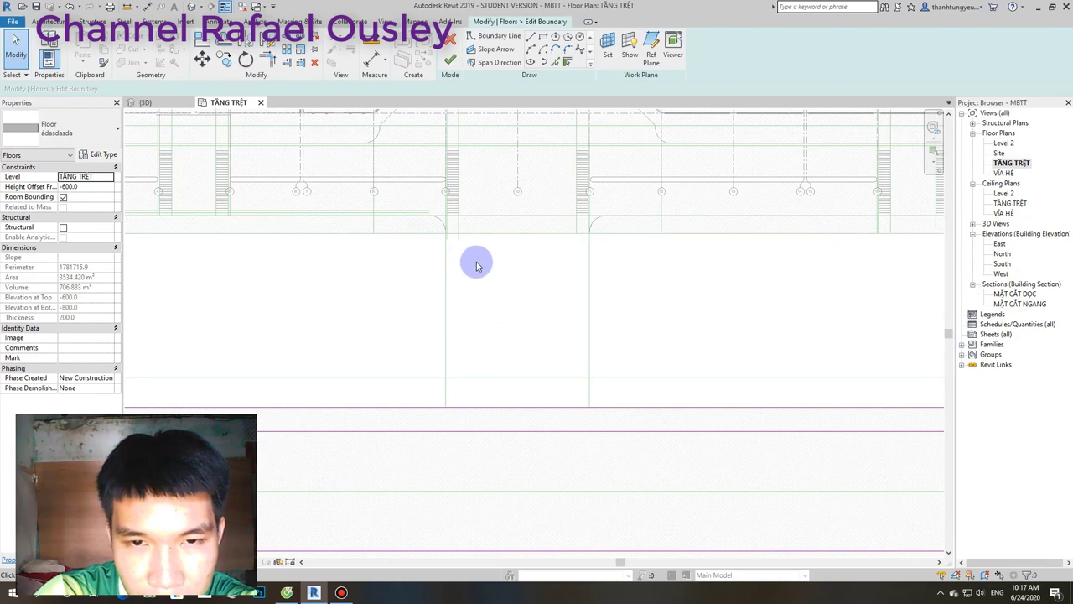
{"action": "scroll", "coordinate": [457, 243], "scroll_direction": "up", "scroll_amount": 2}
{"action": "scroll", "coordinate": [451, 233], "scroll_direction": "down", "scroll_amount": 2}
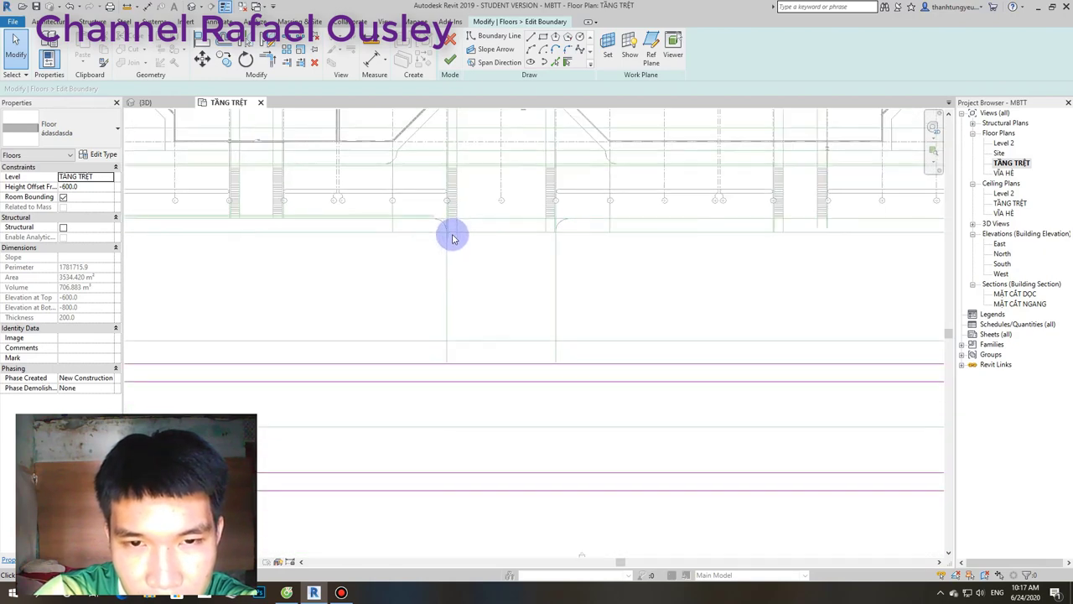
{"action": "scroll", "coordinate": [451, 254], "scroll_direction": "down", "scroll_amount": 1}
{"action": "scroll", "coordinate": [451, 284], "scroll_direction": "up", "scroll_amount": 1}
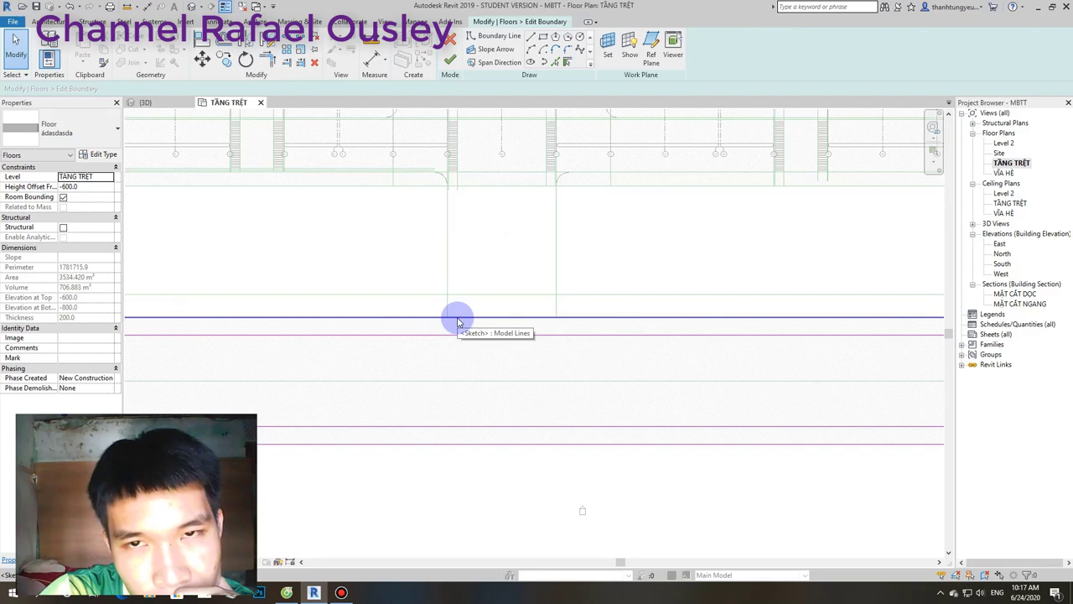
{"action": "scroll", "coordinate": [458, 321], "scroll_direction": "down", "scroll_amount": 3}
{"action": "scroll", "coordinate": [462, 317], "scroll_direction": "up", "scroll_amount": 3}
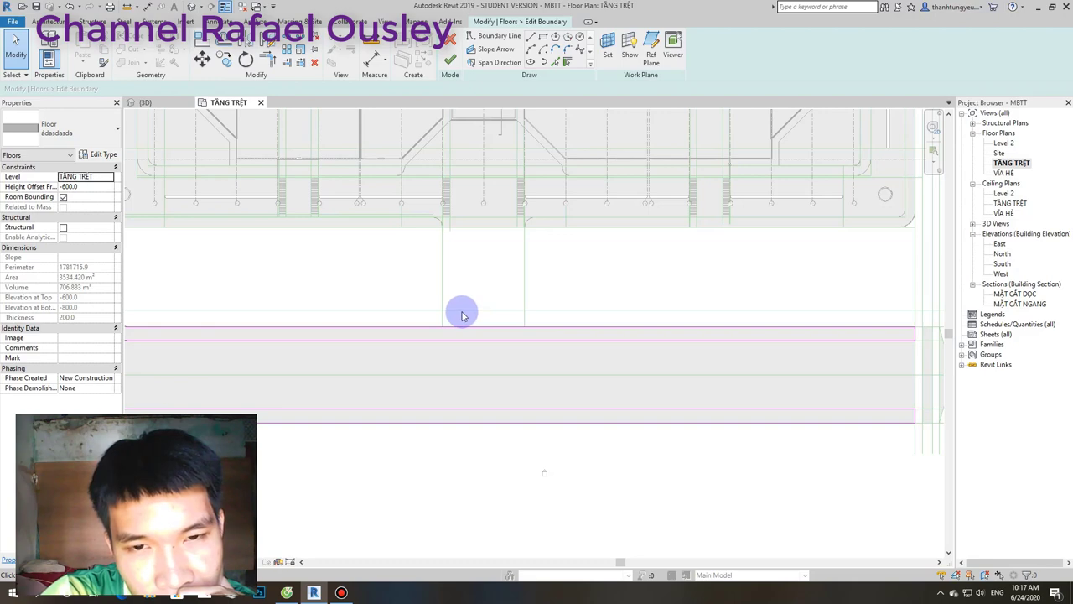
{"action": "scroll", "coordinate": [457, 234], "scroll_direction": "up", "scroll_amount": 2}
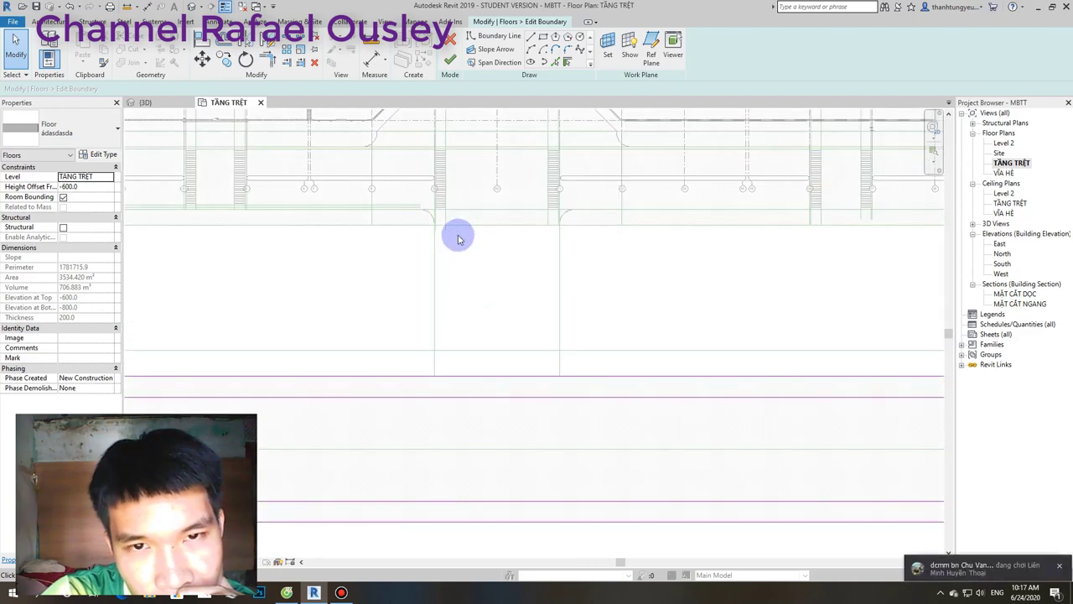
{"action": "scroll", "coordinate": [458, 239], "scroll_direction": "down", "scroll_amount": 2}
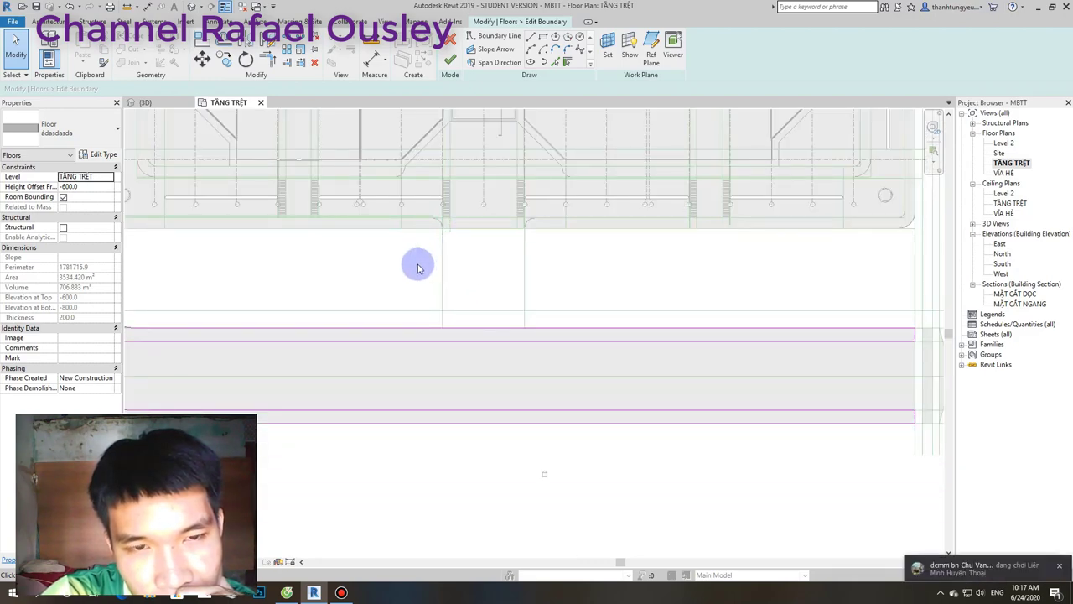
{"action": "scroll", "coordinate": [418, 267], "scroll_direction": "down", "scroll_amount": 2}
{"action": "scroll", "coordinate": [469, 267], "scroll_direction": "up", "scroll_amount": 2}
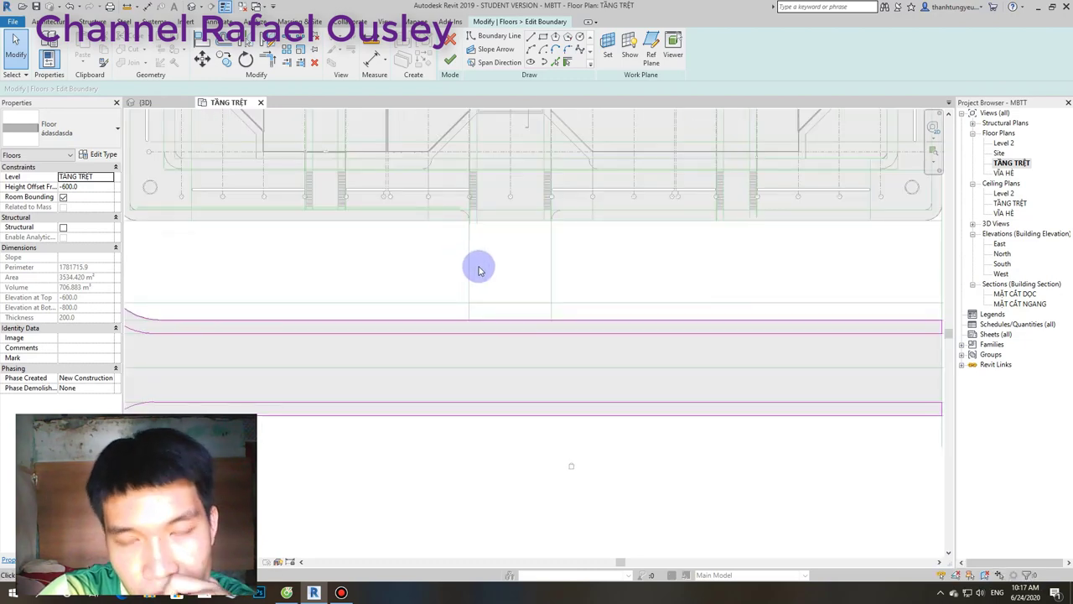
Pick both grid lines as slab boundary lines offset 3000 for the entrance edges.
{"action": "left_click", "coordinate": [555, 62]}
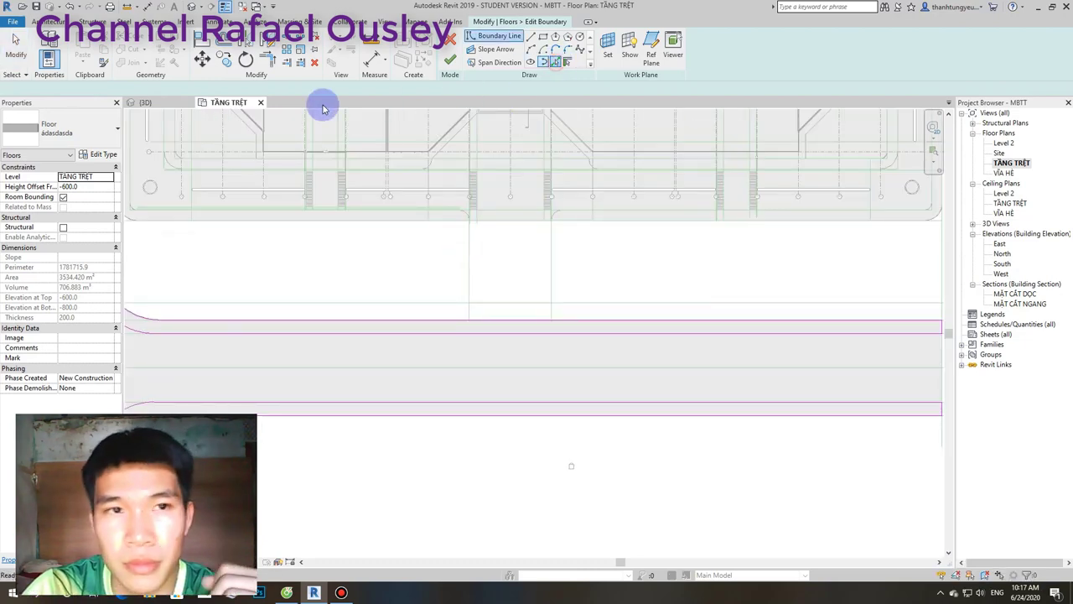
{"action": "double_click", "coordinate": [42, 89]}
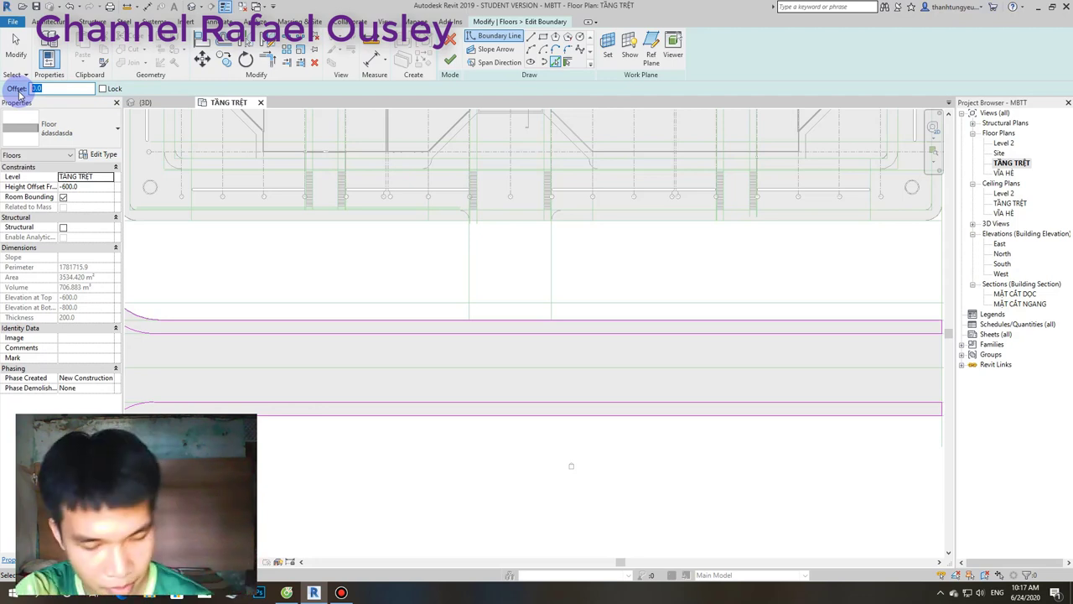
{"action": "type", "text": "3000"}
{"action": "scroll", "coordinate": [470, 281], "scroll_direction": "up", "scroll_amount": 2}
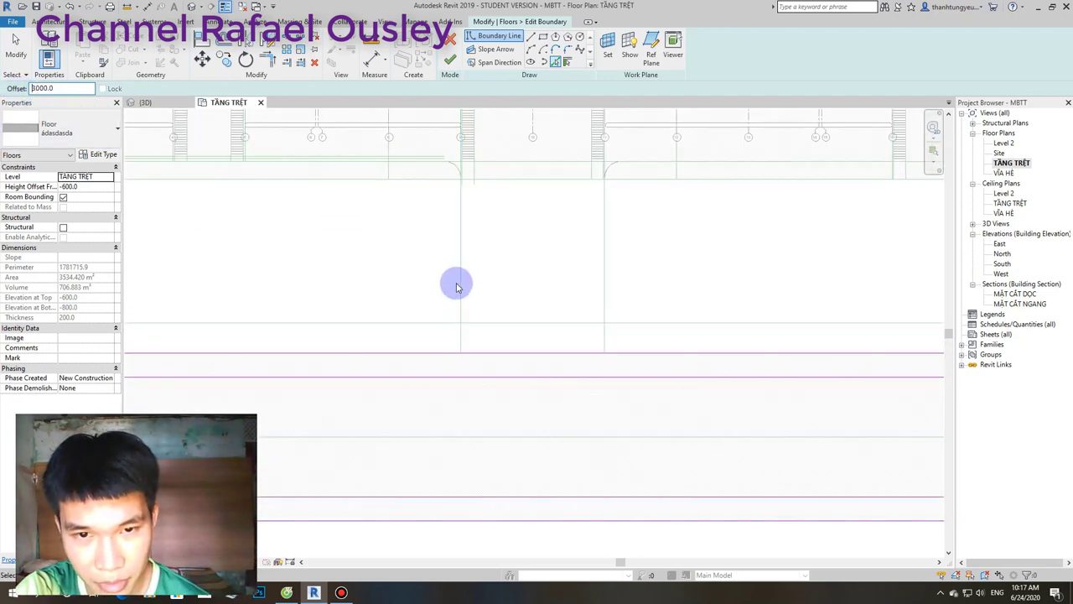
{"action": "left_click", "coordinate": [460, 288]}
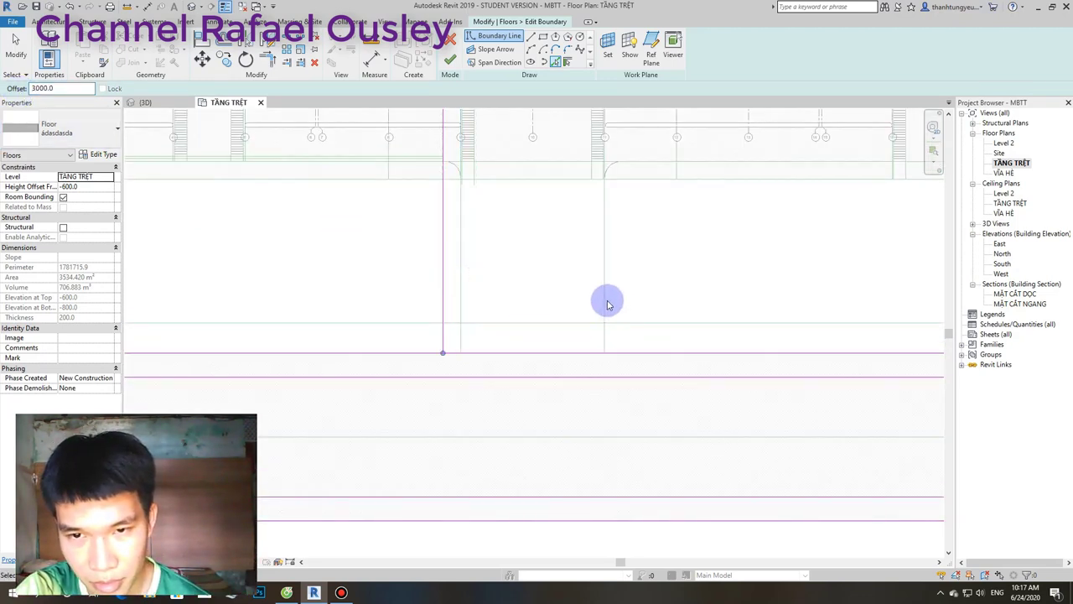
{"action": "left_click", "coordinate": [609, 303]}
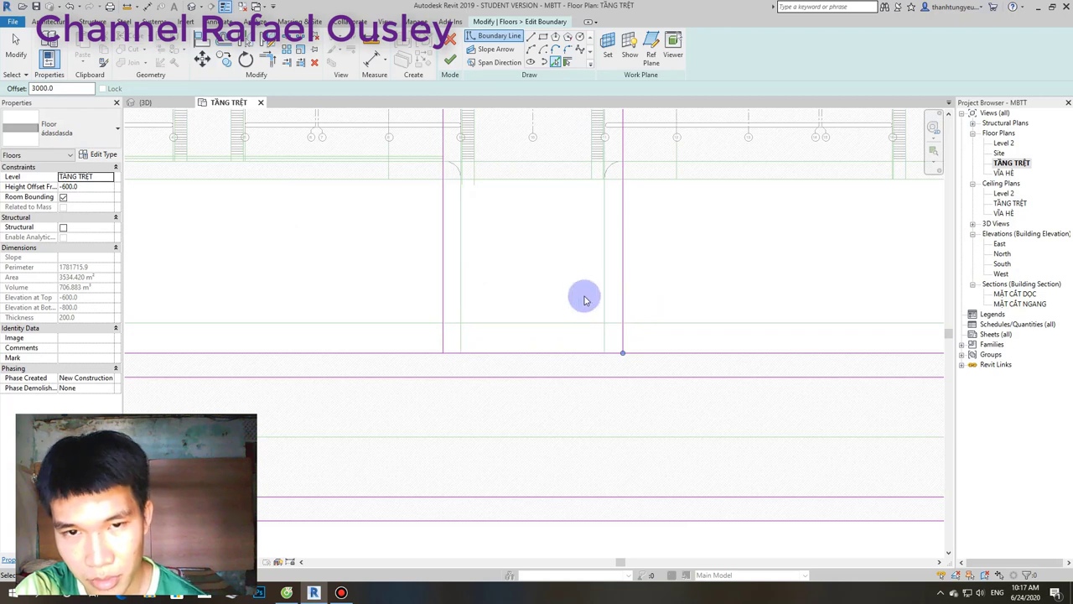
{"action": "key", "text": "Escape"}
{"action": "key", "text": "Escape"}
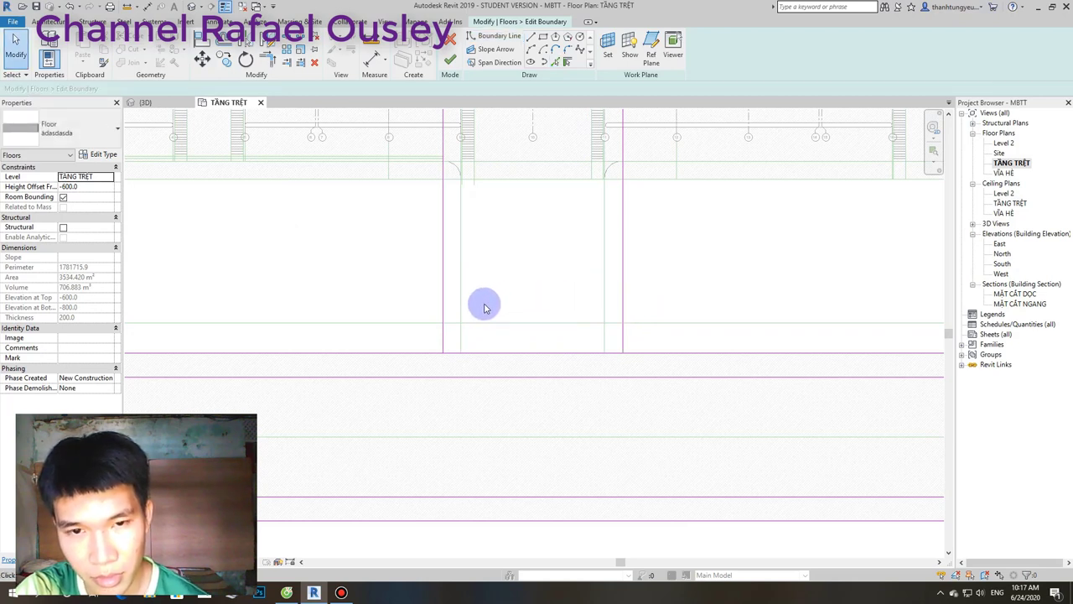
Select and delete the extra vertical boundary line.
{"action": "left_click", "coordinate": [530, 40]}
{"action": "scroll", "coordinate": [425, 209], "scroll_direction": "up", "scroll_amount": 1}
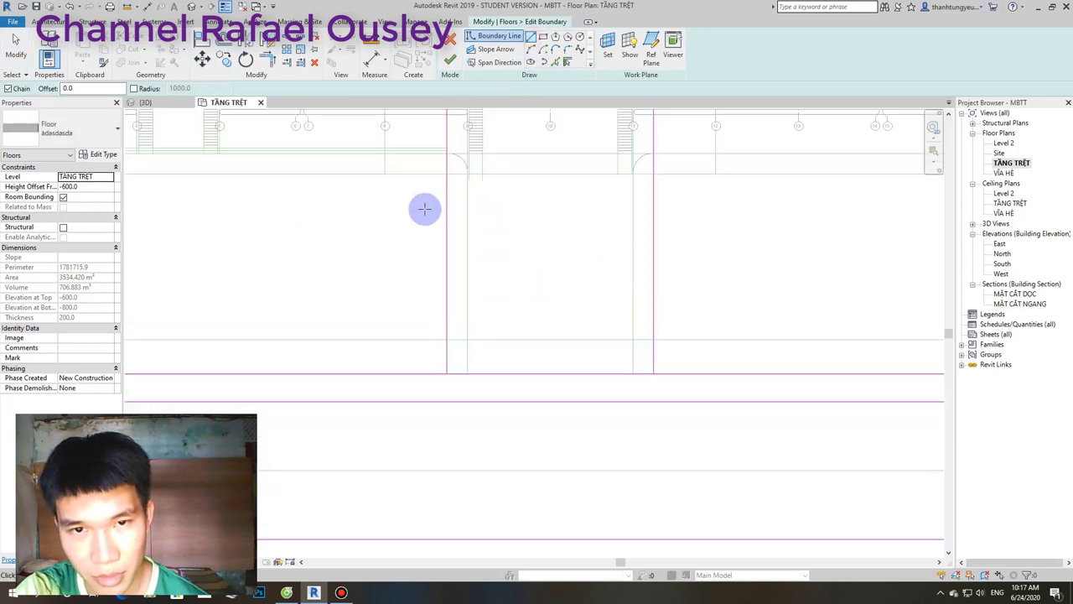
{"action": "scroll", "coordinate": [424, 209], "scroll_direction": "up", "scroll_amount": 1}
{"action": "scroll", "coordinate": [476, 168], "scroll_direction": "up", "scroll_amount": 2}
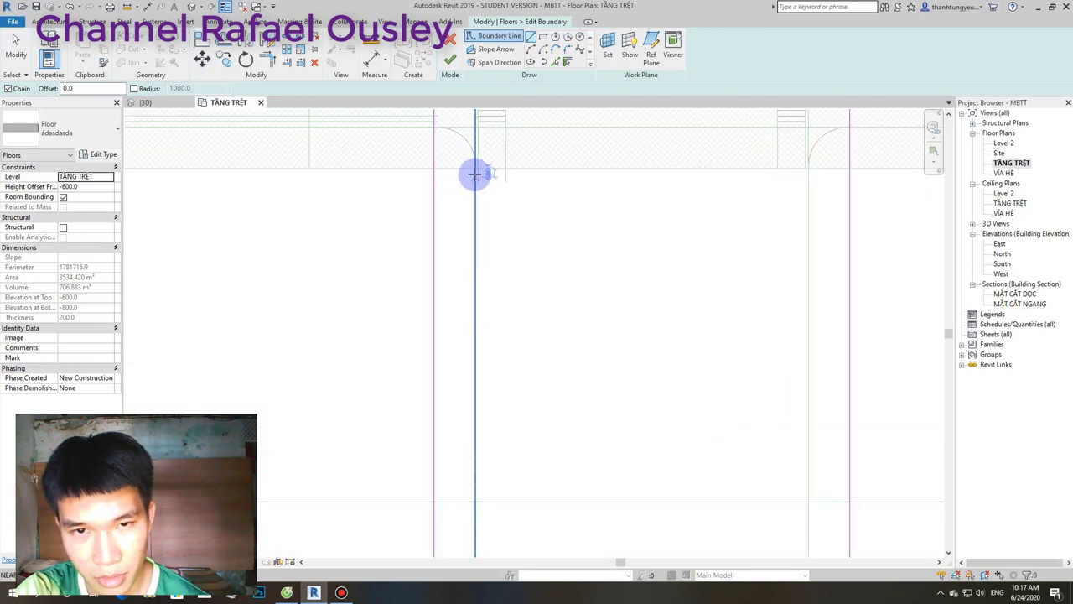
{"action": "scroll", "coordinate": [471, 188], "scroll_direction": "down", "scroll_amount": 2}
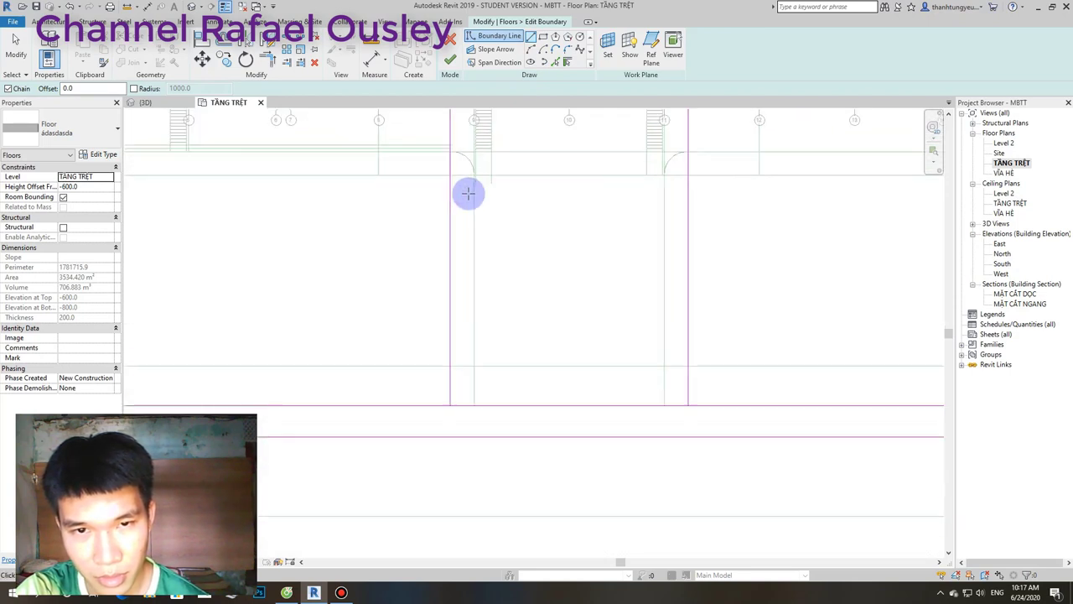
{"action": "scroll", "coordinate": [468, 193], "scroll_direction": "up", "scroll_amount": 2}
{"action": "key", "text": "Escape"}
{"action": "key", "text": "Escape"}
{"action": "scroll", "coordinate": [461, 223], "scroll_direction": "down", "scroll_amount": 2}
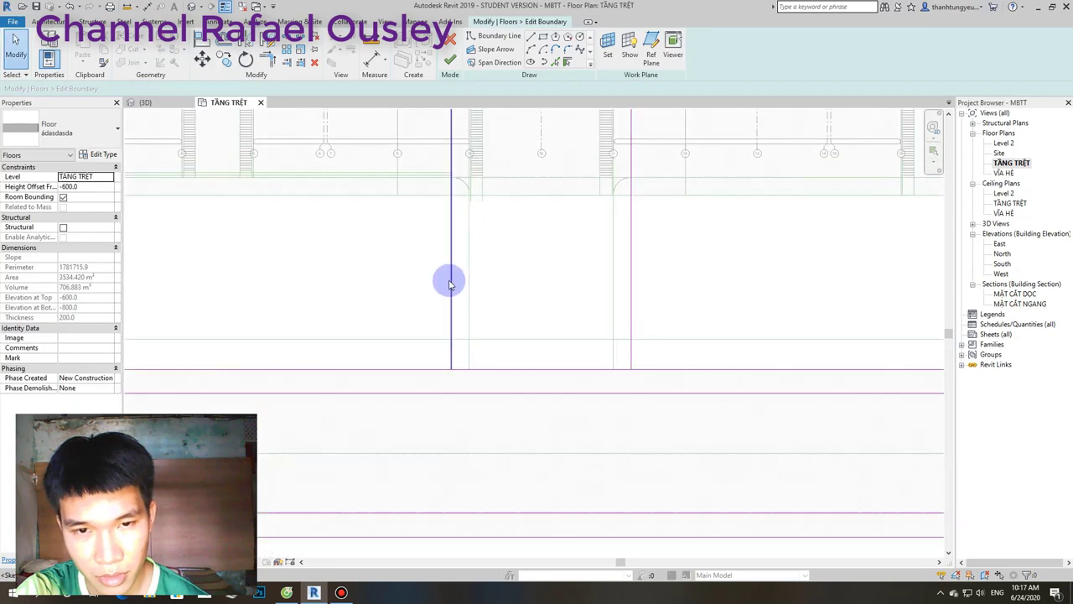
{"action": "left_click", "coordinate": [448, 277]}
{"action": "left_click", "coordinate": [586, 295]}
{"action": "left_click", "coordinate": [630, 295]}
{"action": "key", "text": "Delete"}
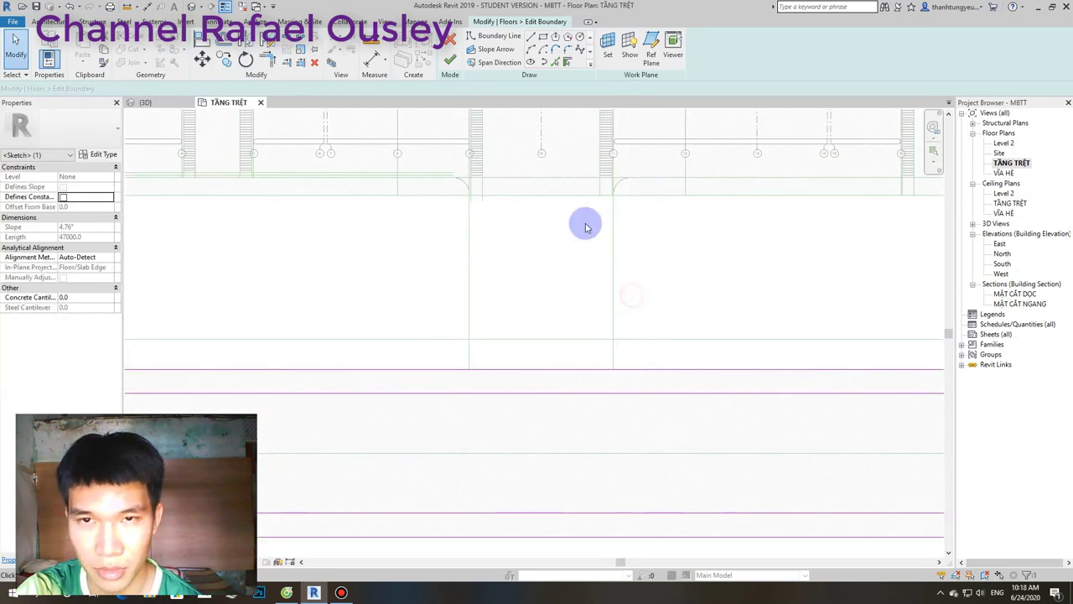
Draw a vertical boundary line from the building edge down to the road edge.
{"action": "left_click", "coordinate": [534, 36]}
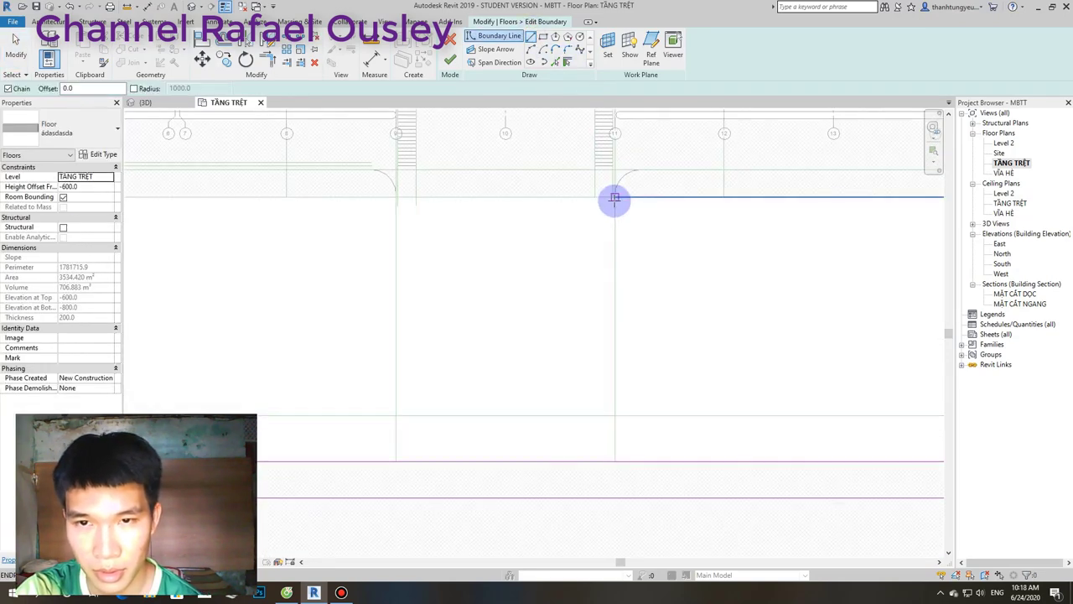
{"action": "left_click", "coordinate": [613, 201]}
{"action": "middle_click_drag", "start_coordinate": [613, 351], "coordinate": [613, 287]}
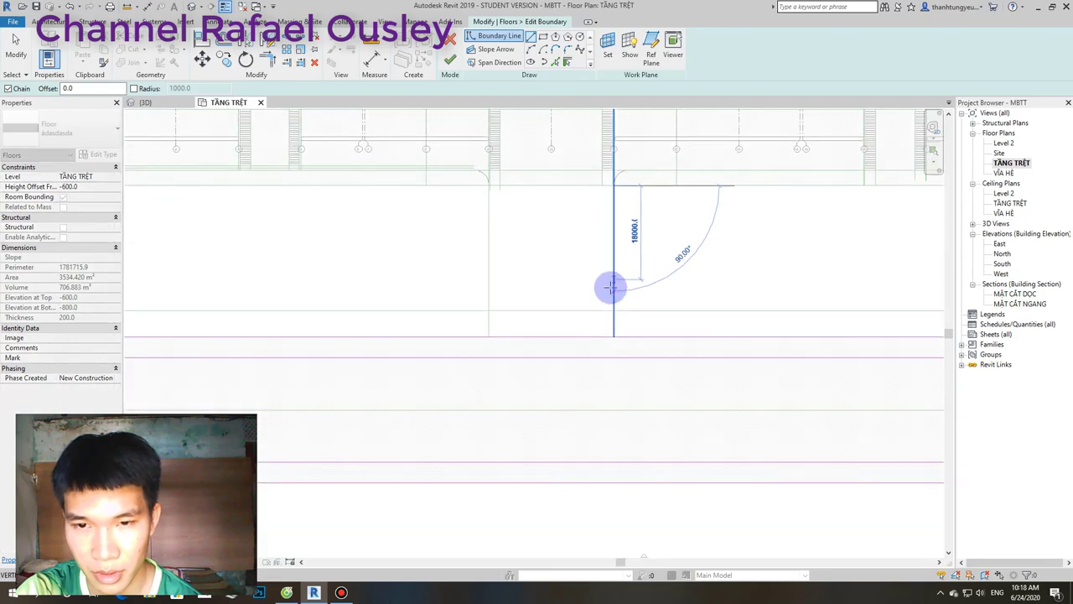
{"action": "left_click", "coordinate": [613, 358]}
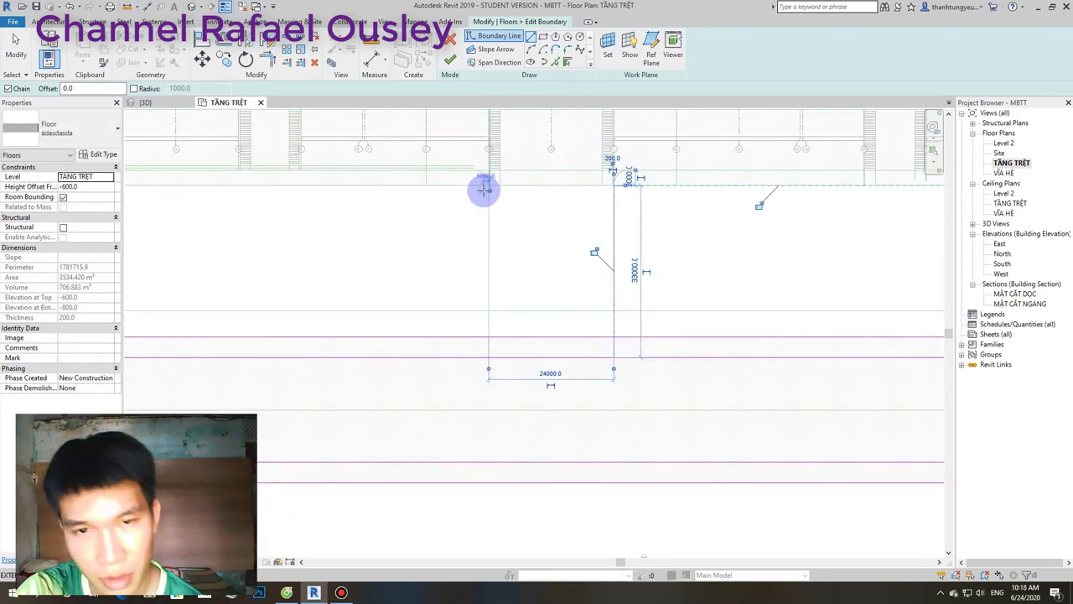
{"action": "scroll", "coordinate": [489, 185], "scroll_direction": "up", "scroll_amount": 3}
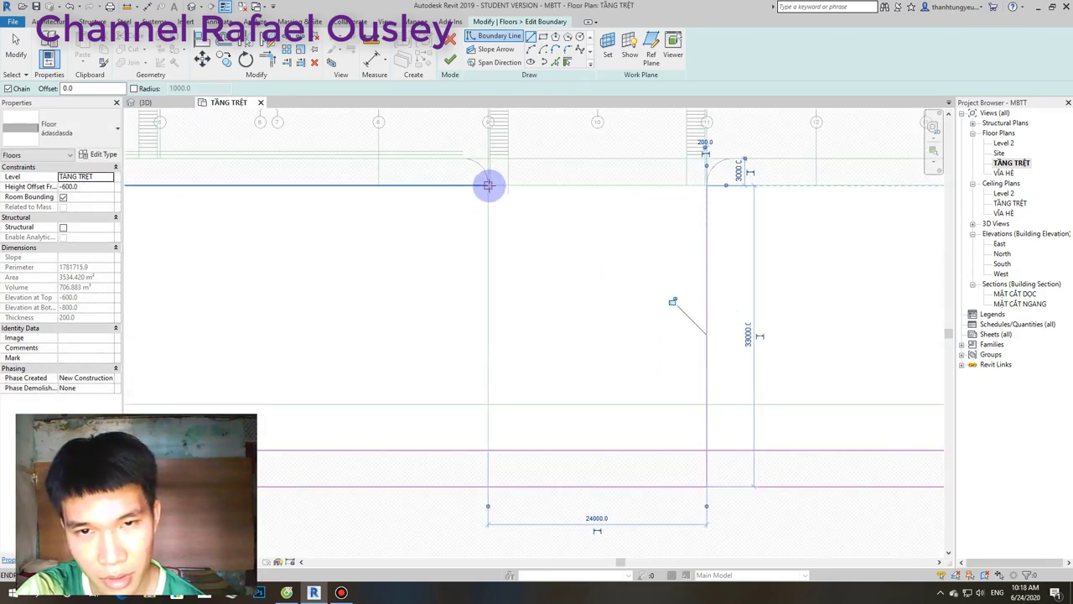
{"action": "scroll", "coordinate": [489, 184], "scroll_direction": "down", "scroll_amount": 2}
Start a curved segment at the building corner, then cancel it.
{"action": "left_click", "coordinate": [487, 185]}
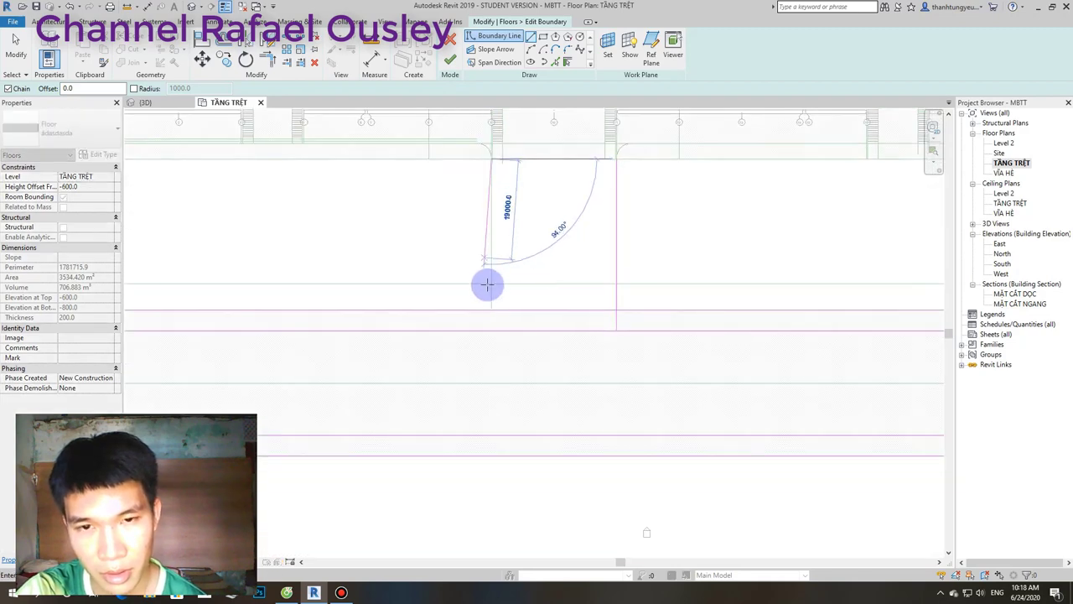
{"action": "scroll", "coordinate": [491, 336], "scroll_direction": "down", "scroll_amount": 1}
{"action": "key", "text": "Escape"}
{"action": "key", "text": "Escape"}
{"action": "scroll", "coordinate": [482, 342], "scroll_direction": "down", "scroll_amount": 2}
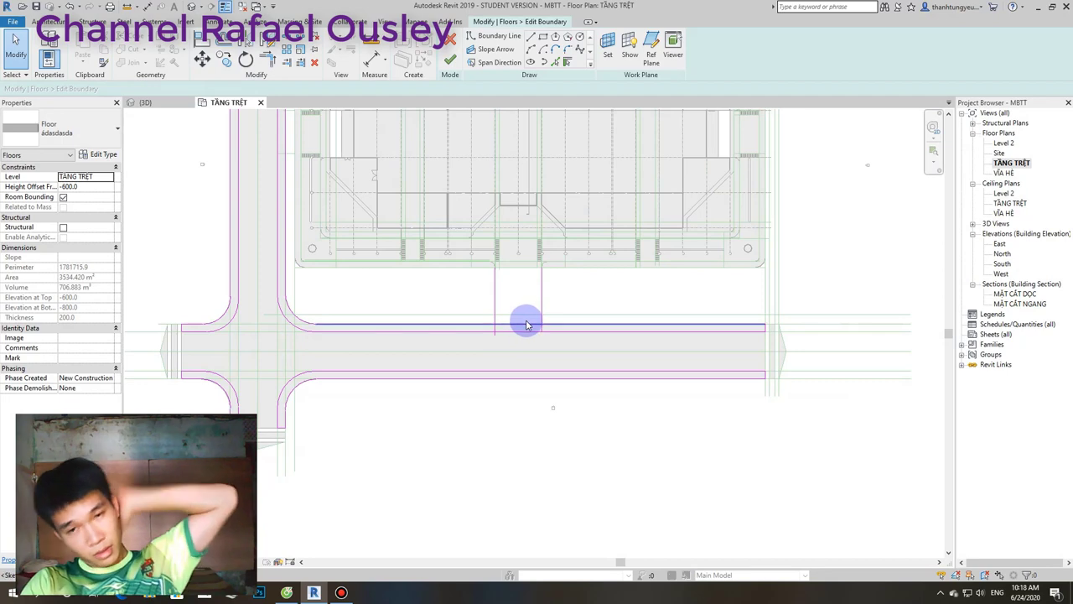
{"action": "scroll", "coordinate": [477, 337], "scroll_direction": "up", "scroll_amount": 2}
{"action": "scroll", "coordinate": [527, 335], "scroll_direction": "up", "scroll_amount": 1}
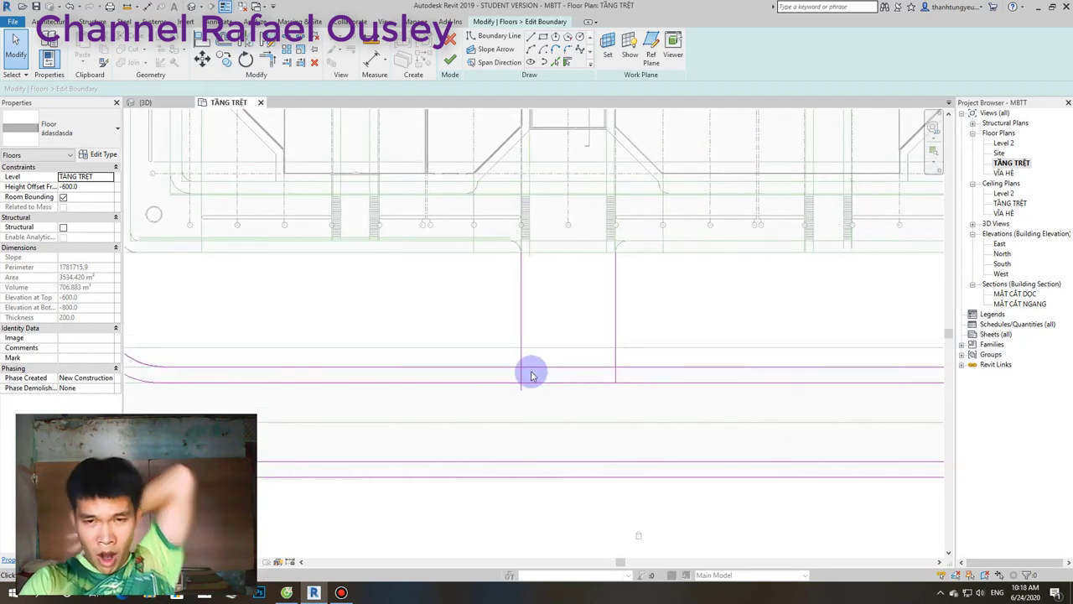
{"action": "scroll", "coordinate": [535, 342], "scroll_direction": "up", "scroll_amount": 2}
{"action": "scroll", "coordinate": [535, 344], "scroll_direction": "down", "scroll_amount": 2}
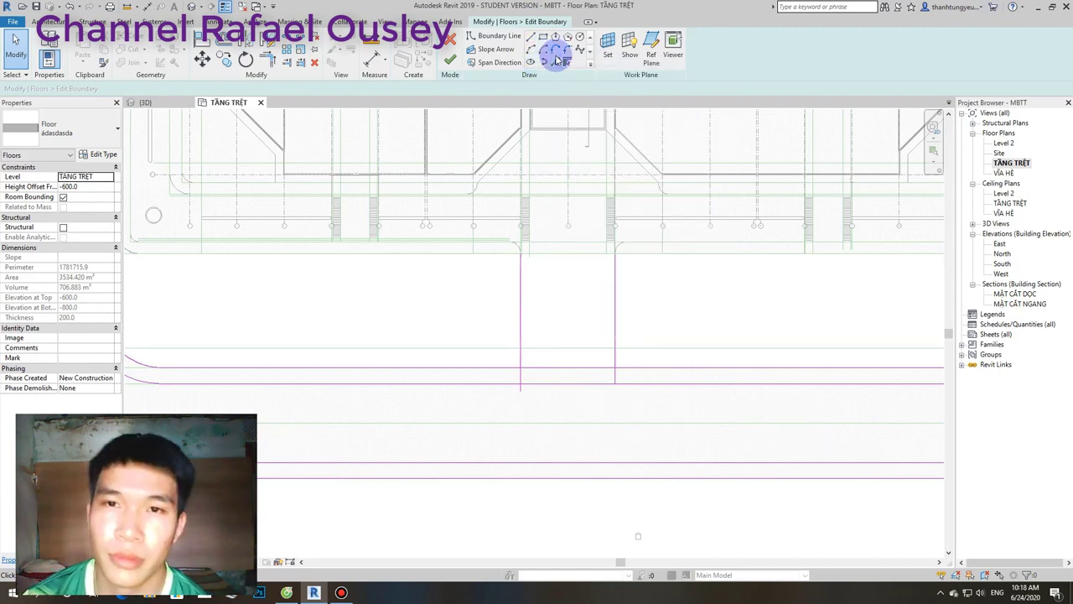
Pick both lines again as boundary lines with a 3500 offset.
{"action": "left_click", "coordinate": [555, 62]}
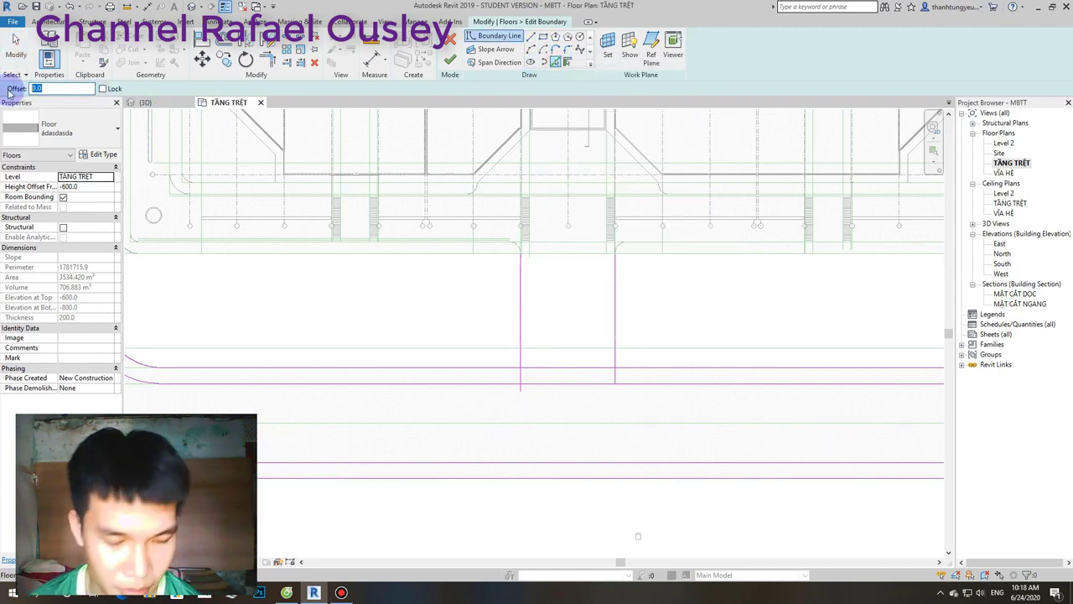
{"action": "type", "text": "35"}
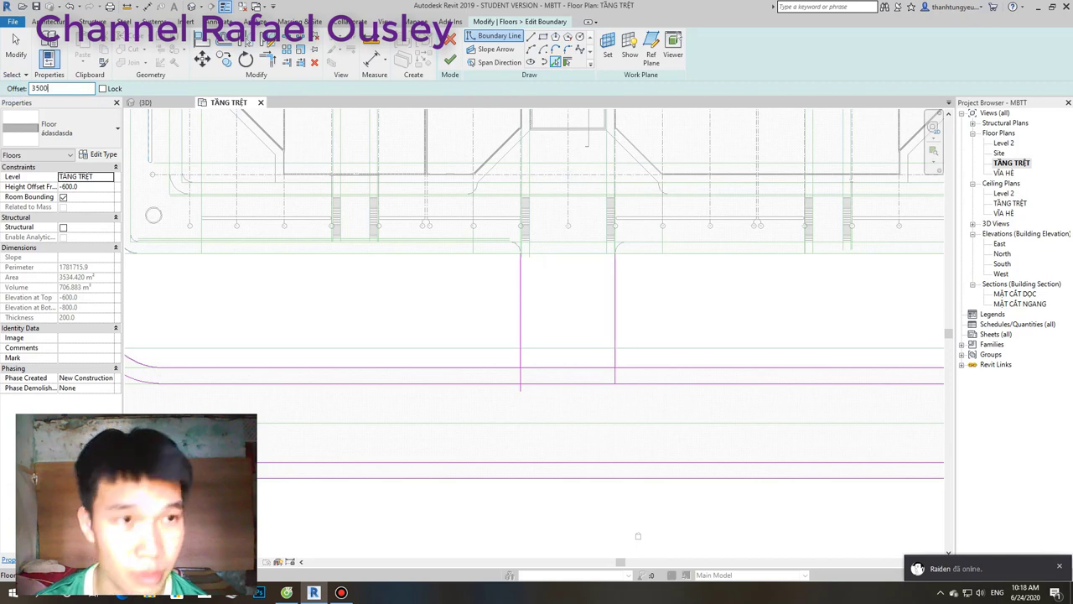
{"action": "key", "text": "Return"}
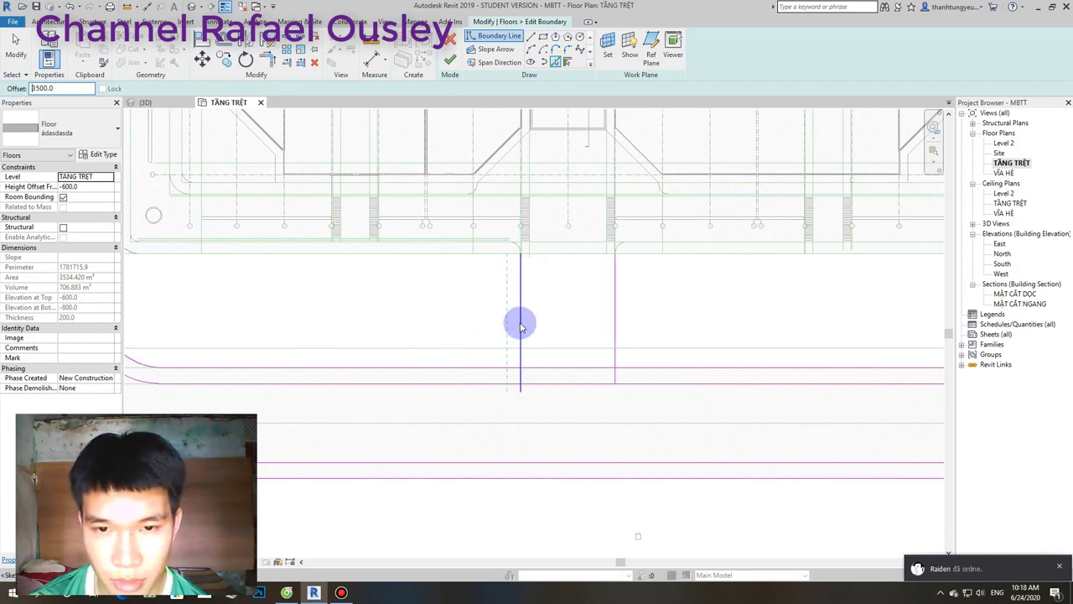
{"action": "left_click", "coordinate": [520, 325]}
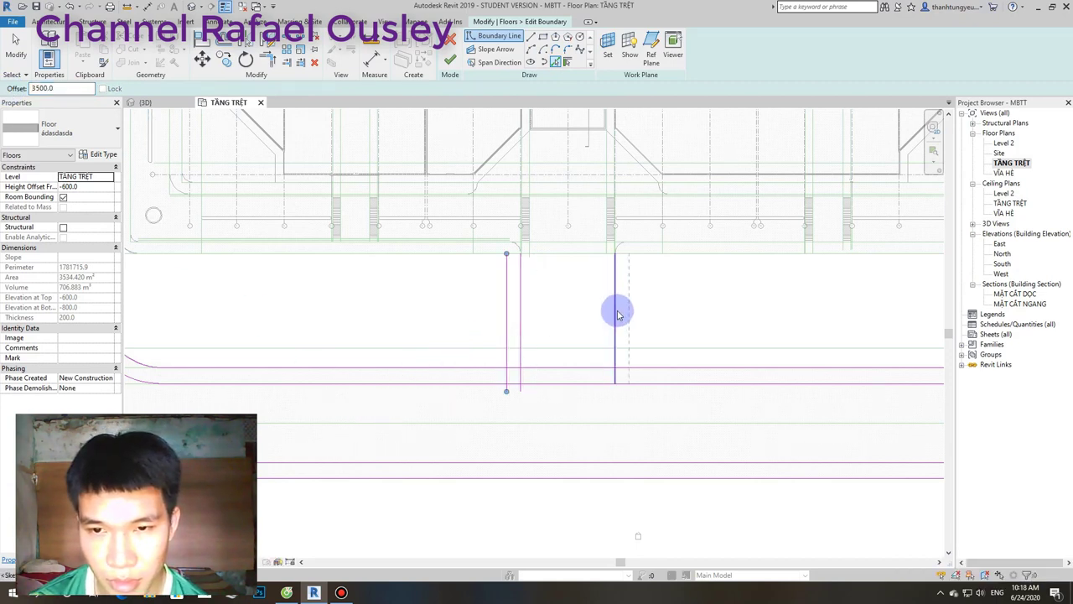
{"action": "left_click", "coordinate": [616, 314]}
{"action": "middle_click_drag", "start_coordinate": [595, 328], "coordinate": [523, 395]}
{"action": "key", "text": "Escape"}
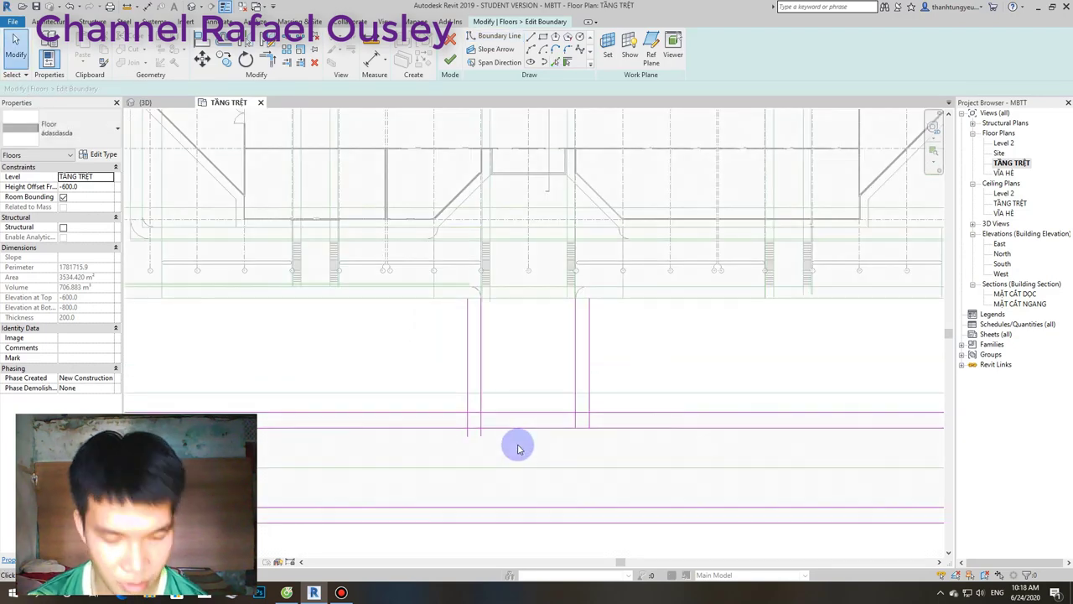
Split the right entrance line and trim the road edge into square corners with both entrance lines.
{"action": "key", "text": "s"}
{"action": "key", "text": "l"}
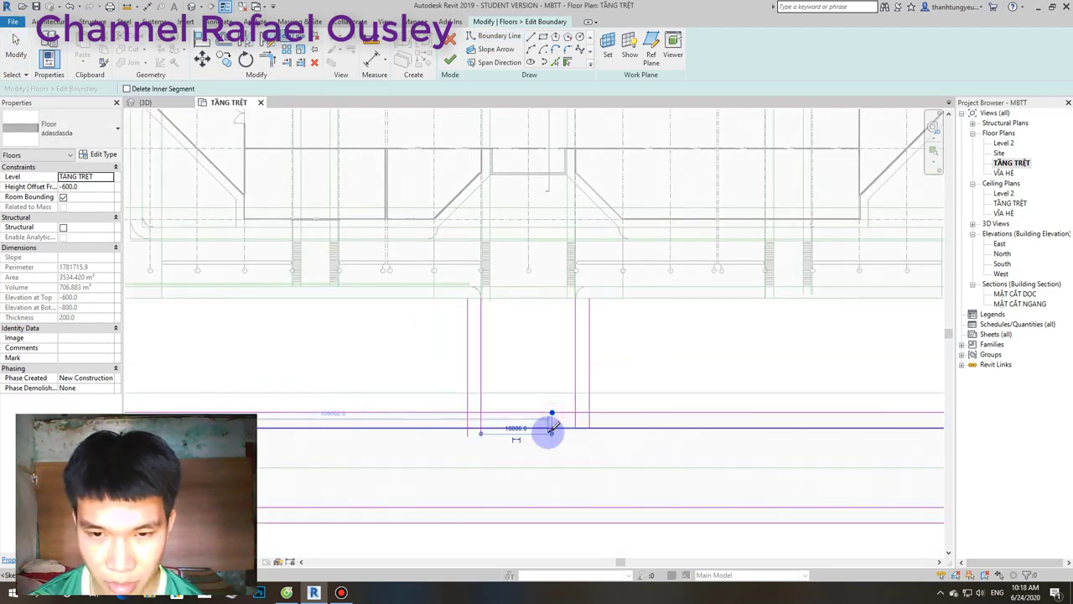
{"action": "scroll", "coordinate": [567, 459], "scroll_direction": "up", "scroll_amount": 2}
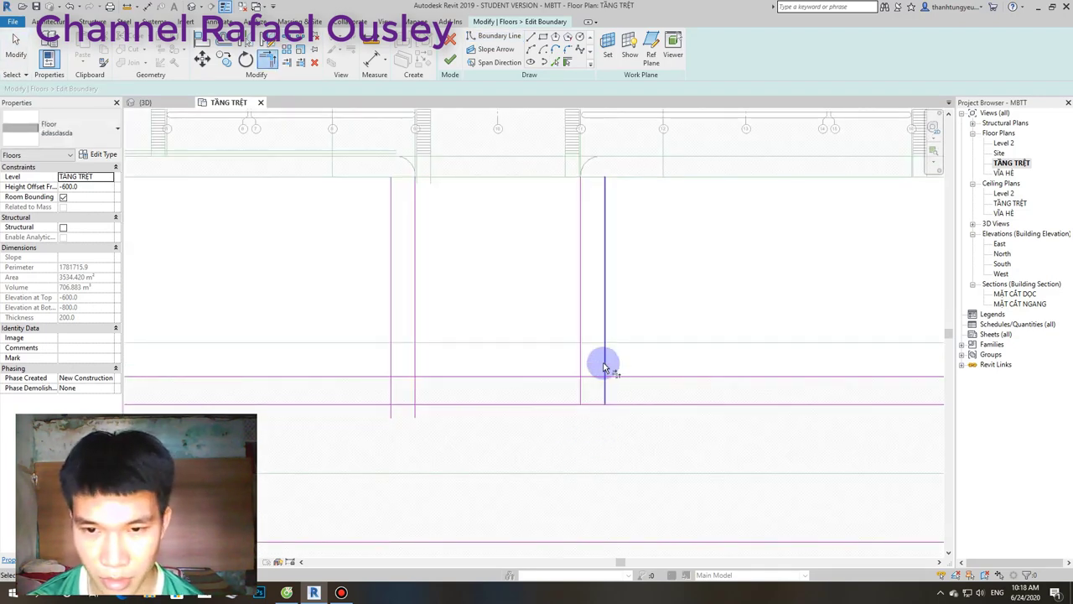
{"action": "left_click", "coordinate": [585, 367]}
{"action": "left_click", "coordinate": [593, 406]}
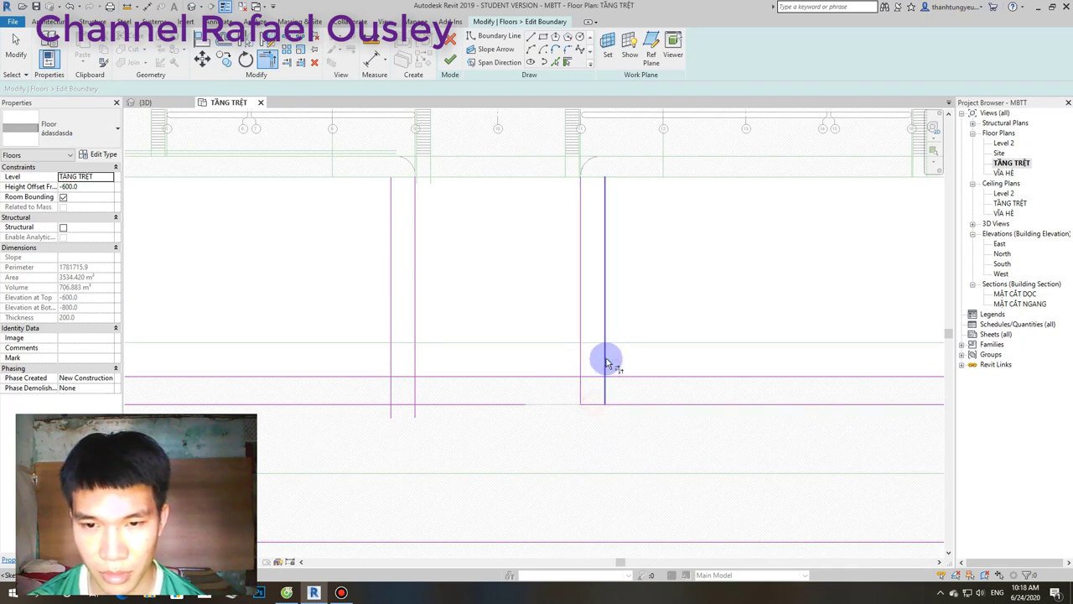
{"action": "left_click", "coordinate": [613, 379]}
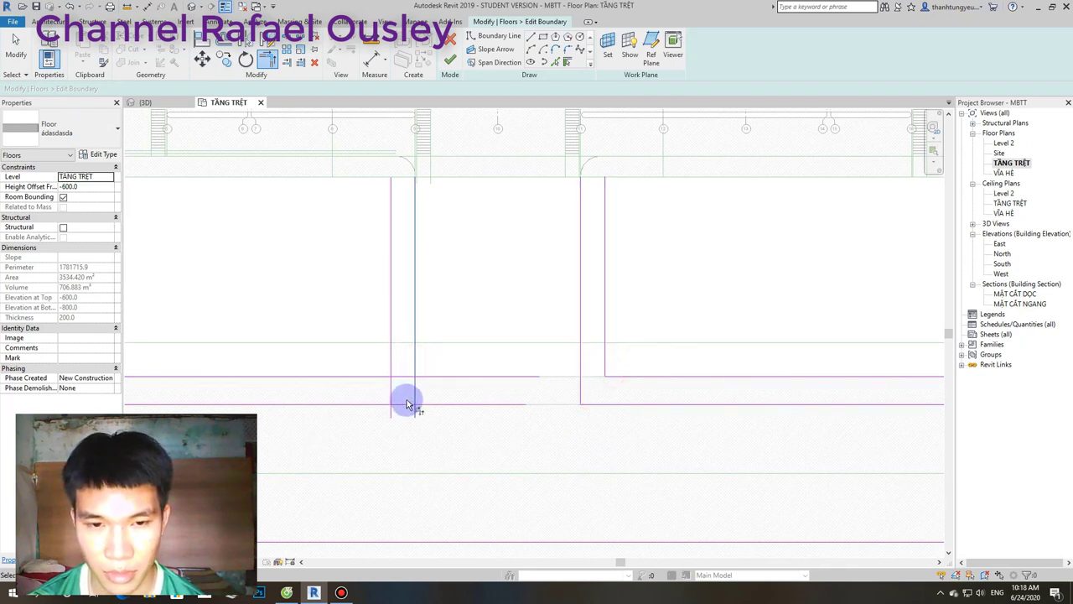
{"action": "left_click", "coordinate": [380, 406]}
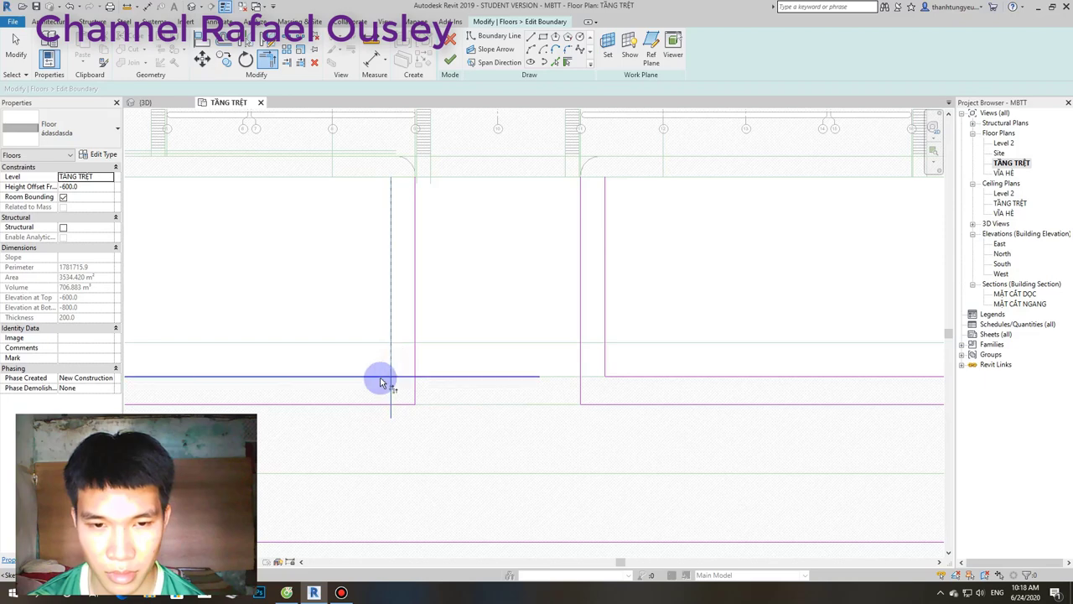
{"action": "left_click", "coordinate": [379, 382]}
{"action": "scroll", "coordinate": [381, 378], "scroll_direction": "down", "scroll_amount": 3}
{"action": "key", "text": "Escape"}
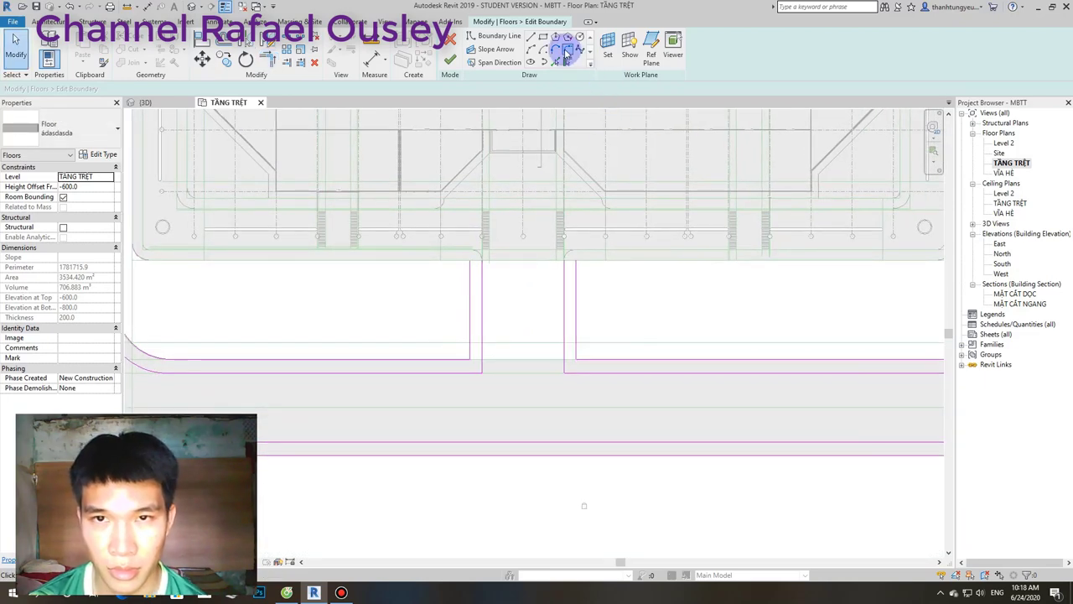
Round the left entrance corner with a fillet arc.
{"action": "left_click", "coordinate": [567, 51]}
{"action": "scroll", "coordinate": [503, 276], "scroll_direction": "up", "scroll_amount": 2}
{"action": "mouse_move", "coordinate": [446, 427]}
{"action": "middle_mouse_down"}
{"action": "mouse_move", "coordinate": [515, 352]}
{"action": "mouse_move", "coordinate": [506, 347]}
{"action": "middle_mouse_up"}
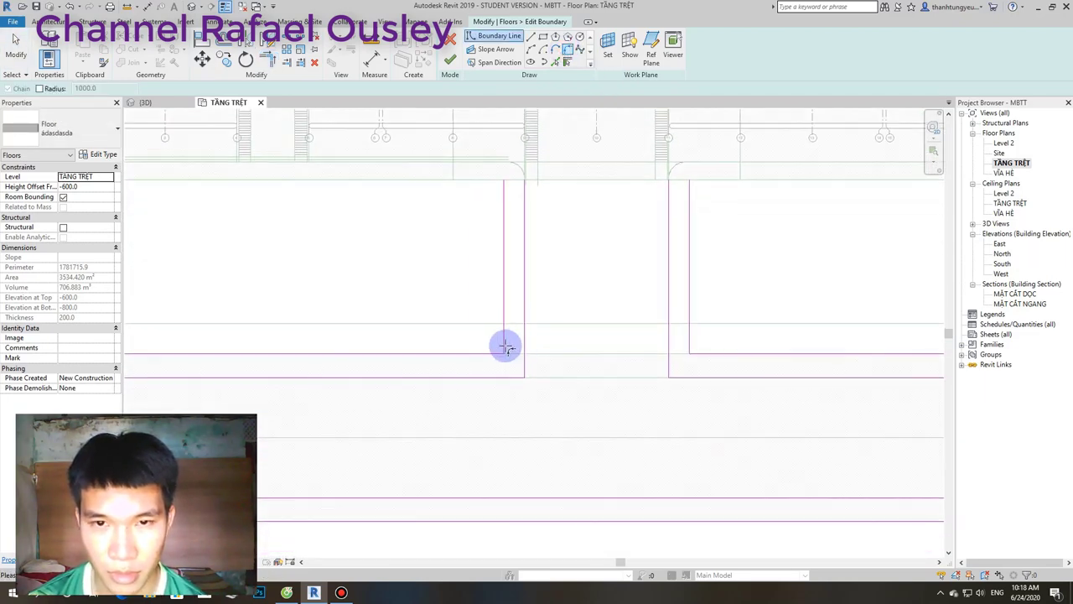
{"action": "left_click", "coordinate": [494, 351]}
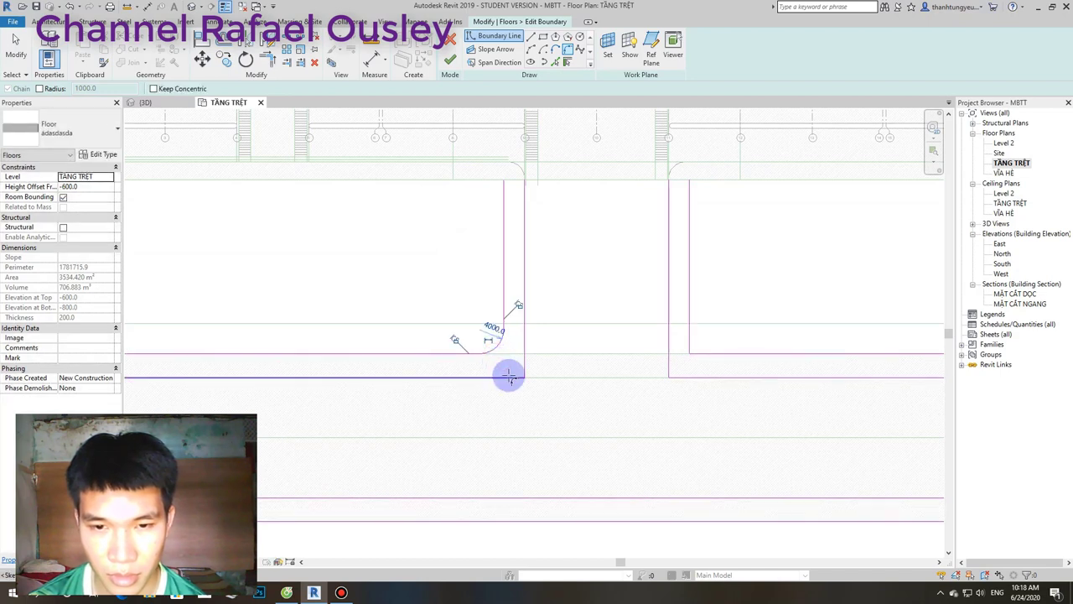
{"action": "left_click", "coordinate": [521, 362]}
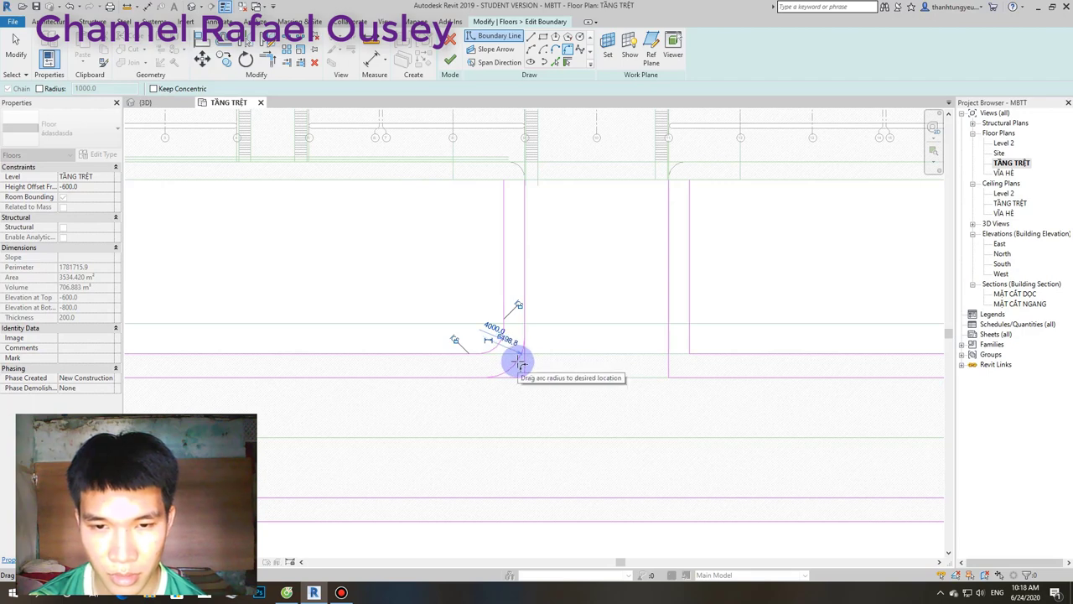
{"action": "left_click", "coordinate": [516, 361]}
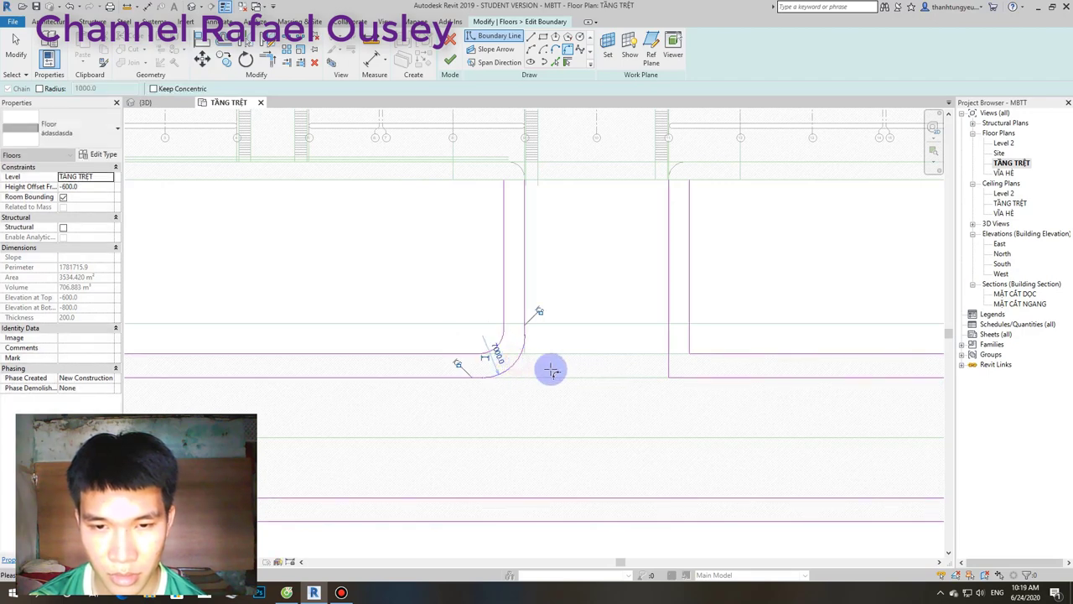
{"action": "scroll", "coordinate": [558, 375], "scroll_direction": "down", "scroll_amount": 3}
{"action": "scroll", "coordinate": [562, 367], "scroll_direction": "up", "scroll_amount": 2}
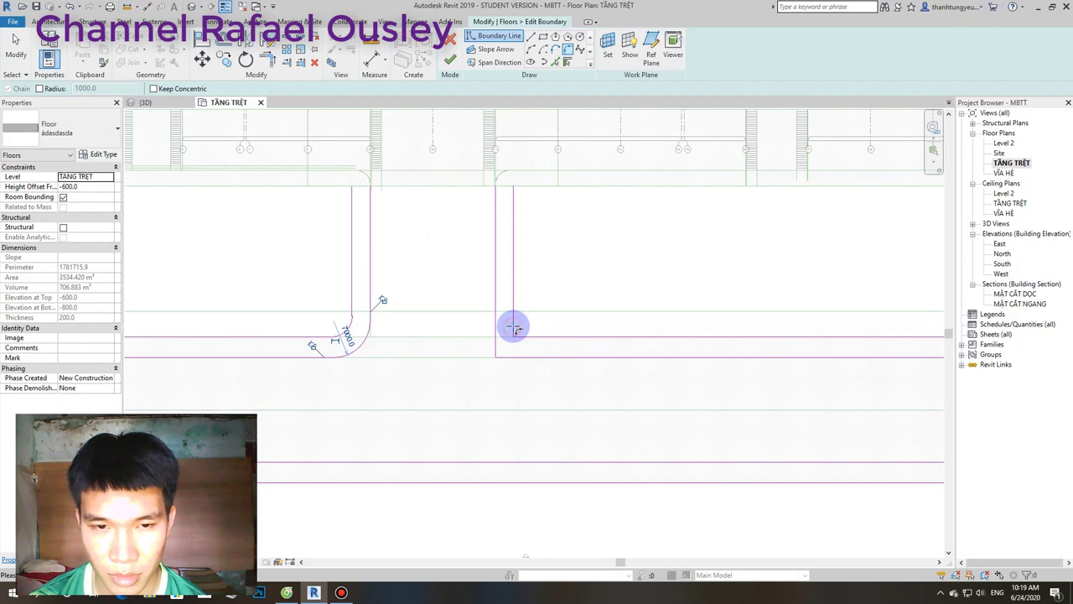
Fillet the right corner, then undo the oversized 9000 radius arc.
{"action": "left_click", "coordinate": [523, 337]}
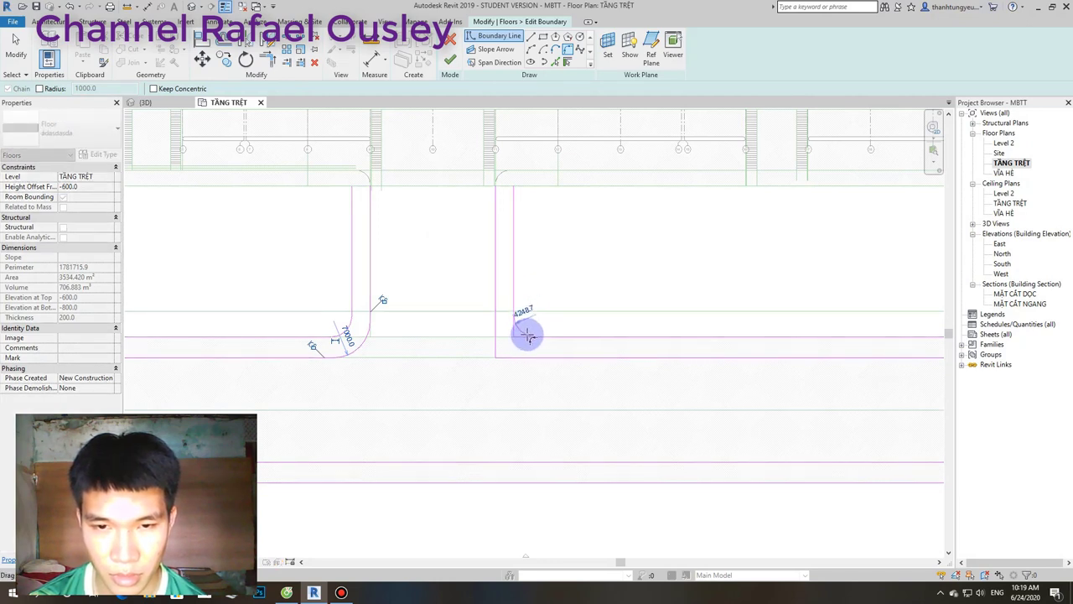
{"action": "left_click", "coordinate": [526, 335]}
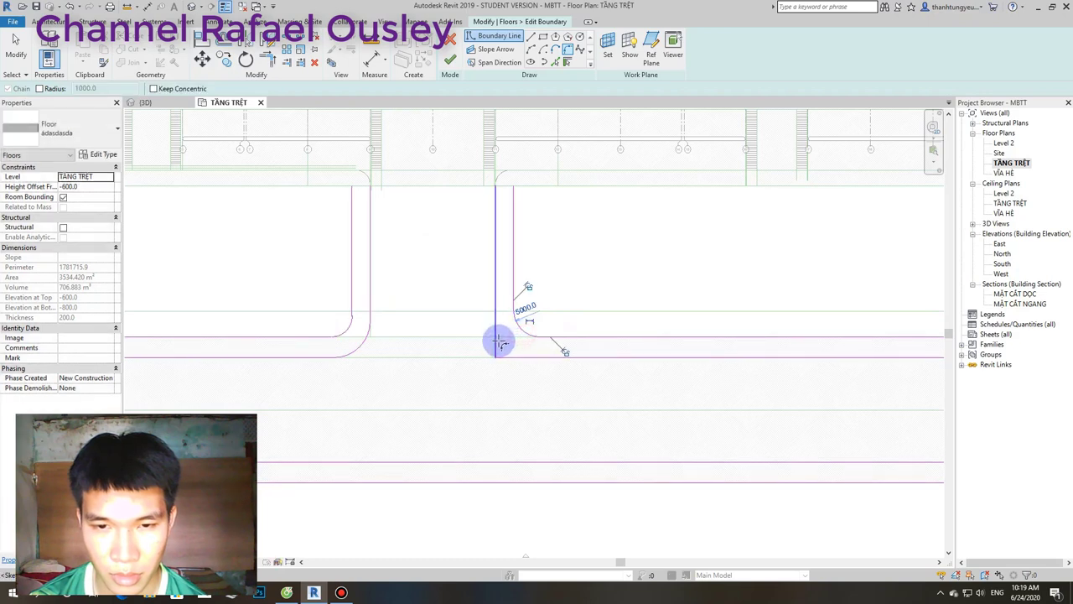
{"action": "left_click", "coordinate": [522, 353]}
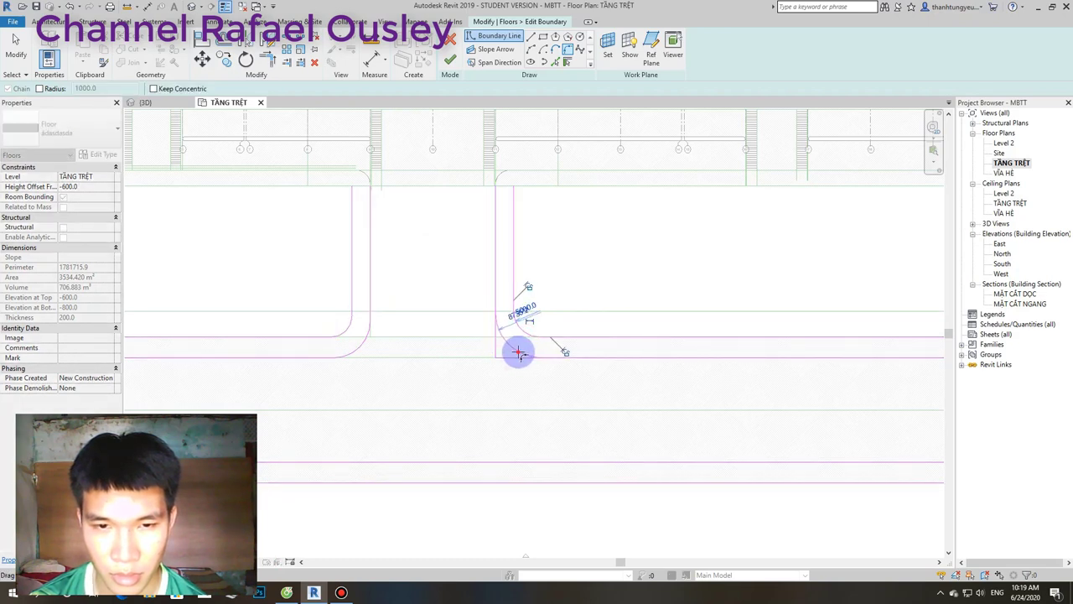
{"action": "left_click", "coordinate": [520, 353]}
{"action": "scroll", "coordinate": [520, 353], "scroll_direction": "down", "scroll_amount": 2}
{"action": "scroll", "coordinate": [520, 353], "scroll_direction": "up", "scroll_amount": 2}
{"action": "scroll", "coordinate": [520, 353], "scroll_direction": "up", "scroll_amount": 1}
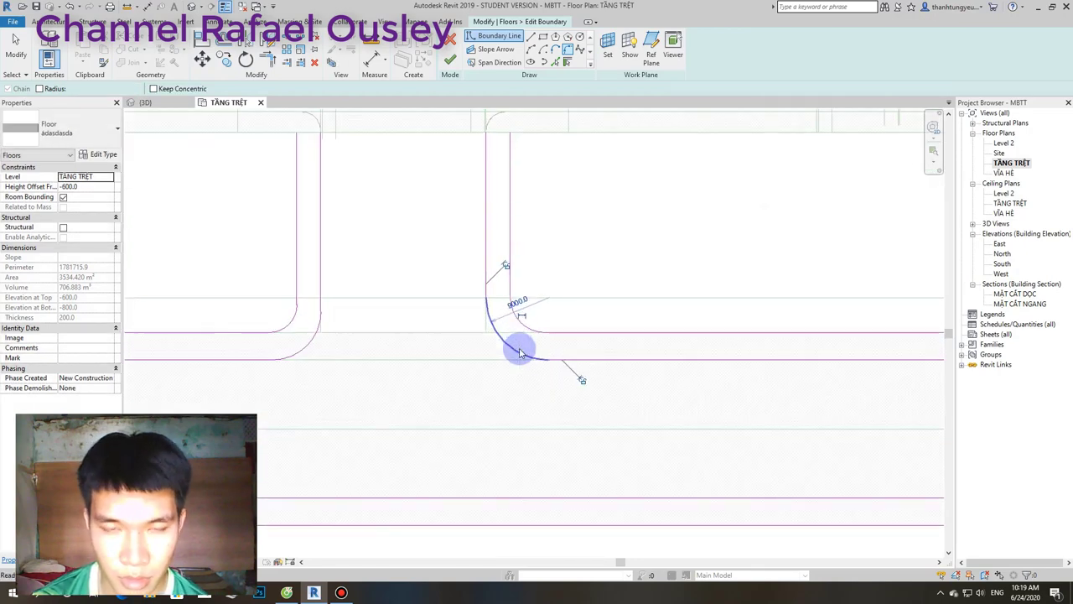
{"action": "key", "text": "ctrl+z"}
{"action": "scroll", "coordinate": [520, 353], "scroll_direction": "down", "scroll_amount": 1}
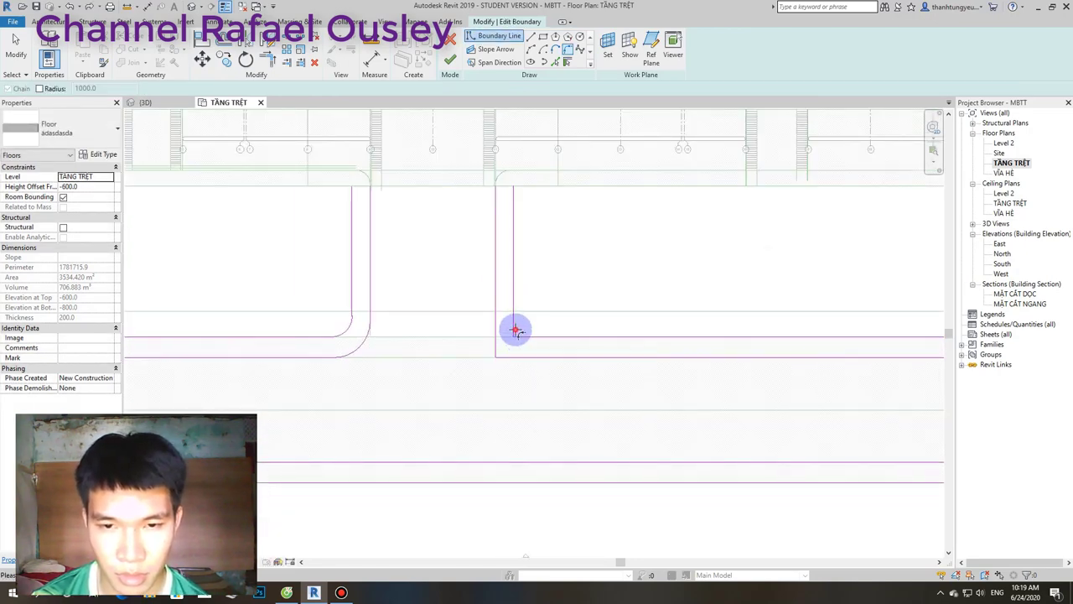
Fillet the right corner again and drag its radius to about 5000.
{"action": "left_click", "coordinate": [525, 336]}
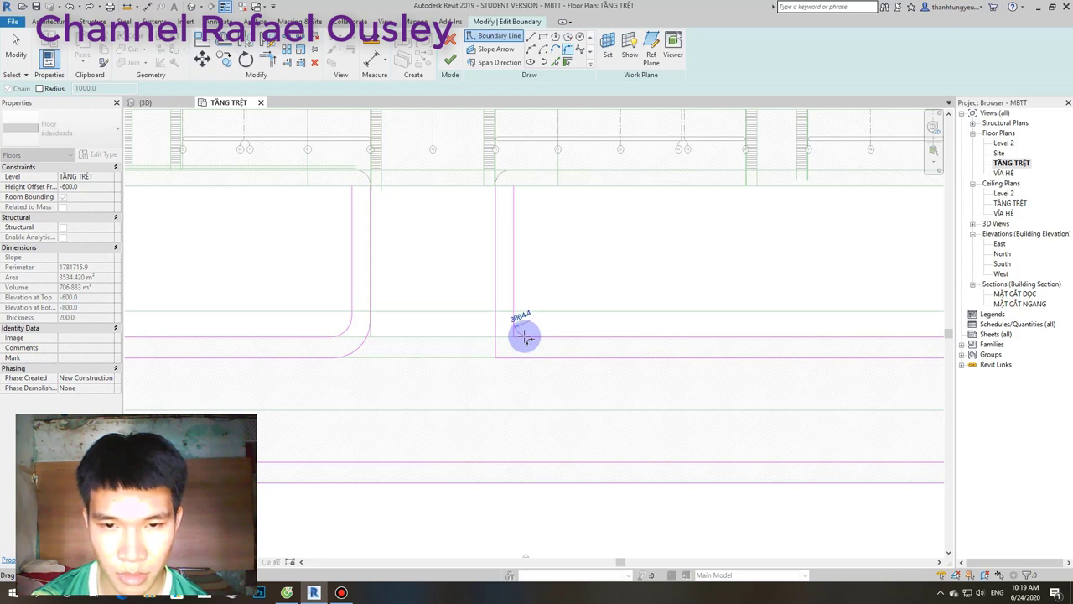
{"action": "left_click", "coordinate": [524, 337]}
{"action": "mouse_move", "coordinate": [504, 355]}
{"action": "left_mouse_down"}
{"action": "mouse_move", "coordinate": [521, 355]}
{"action": "mouse_move", "coordinate": [495, 376]}
{"action": "left_mouse_up"}
{"action": "scroll", "coordinate": [470, 383], "scroll_direction": "down", "scroll_amount": 3}
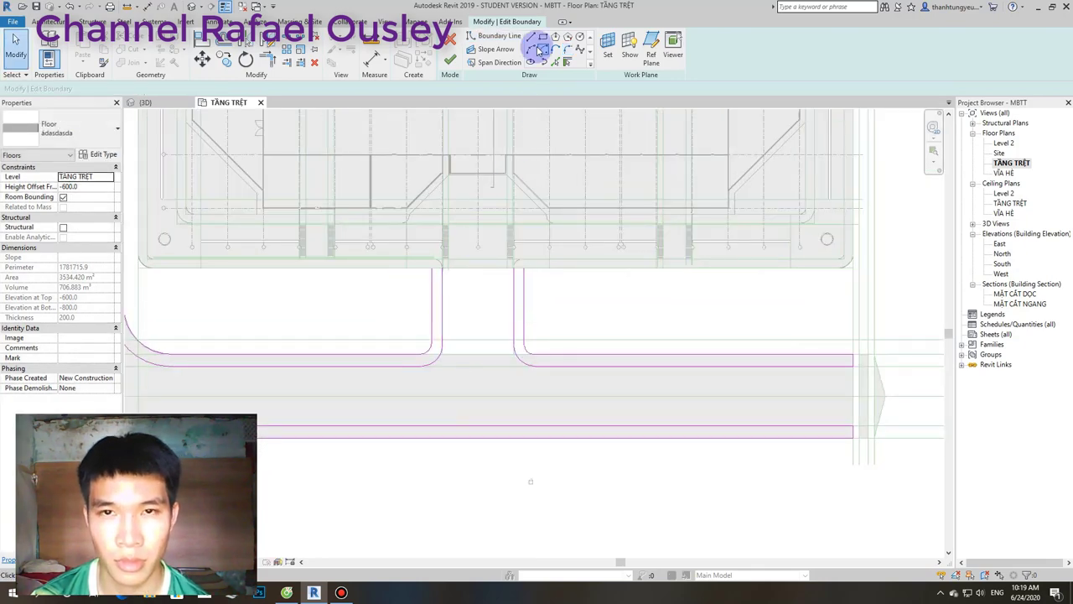
Start a straight boundary line at the top corner of the second entrance's edge.
{"action": "left_click", "coordinate": [530, 37]}
{"action": "scroll", "coordinate": [412, 300], "scroll_direction": "up", "scroll_amount": 3}
{"action": "scroll", "coordinate": [403, 319], "scroll_direction": "up", "scroll_amount": 2}
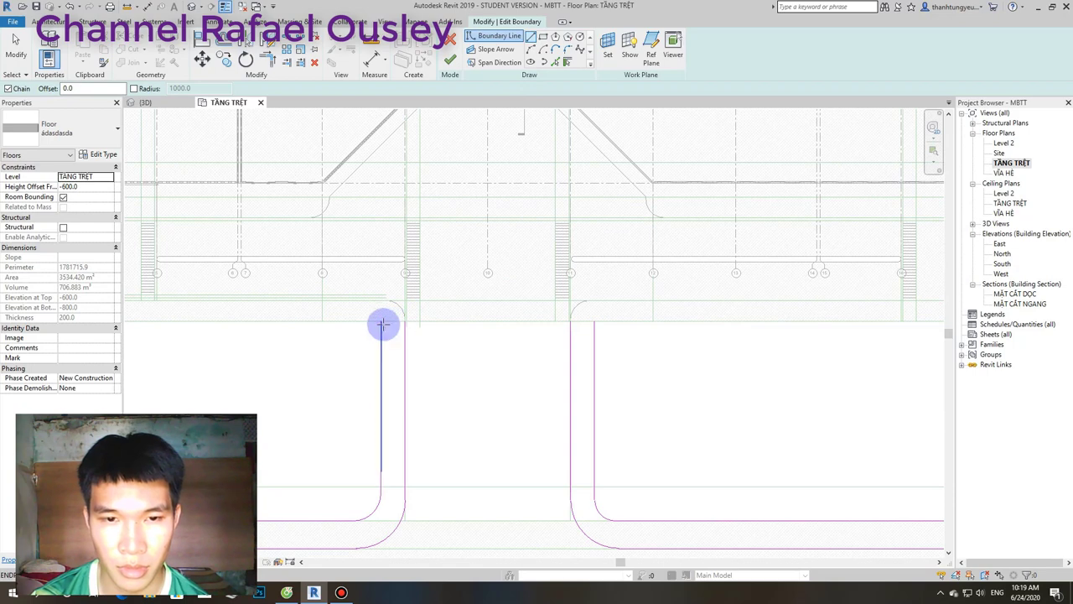
{"action": "scroll", "coordinate": [381, 324], "scroll_direction": "down", "scroll_amount": 2}
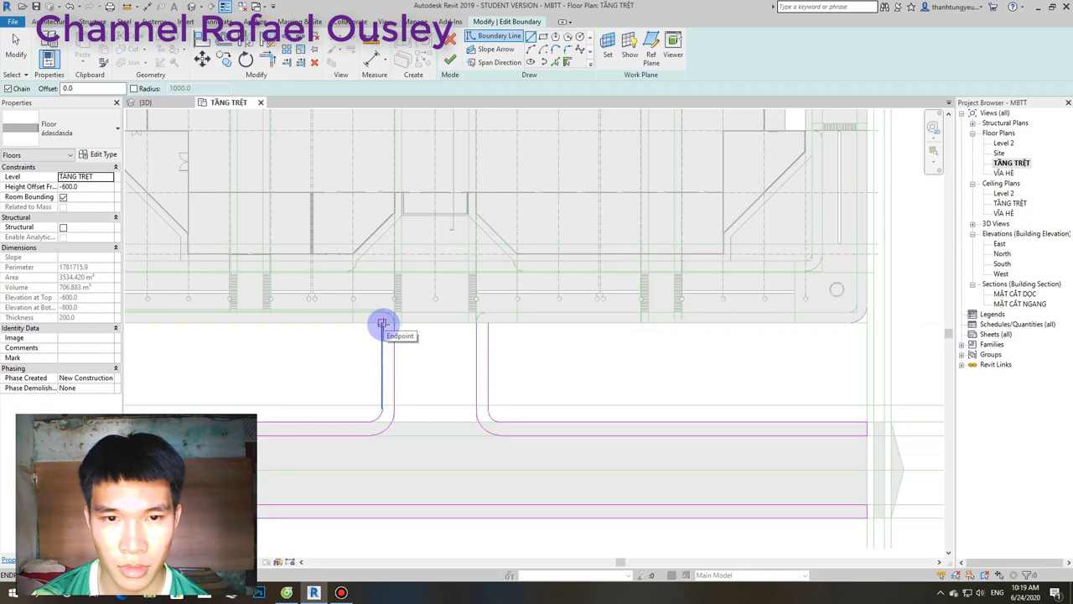
{"action": "scroll", "coordinate": [382, 325], "scroll_direction": "up", "scroll_amount": 2}
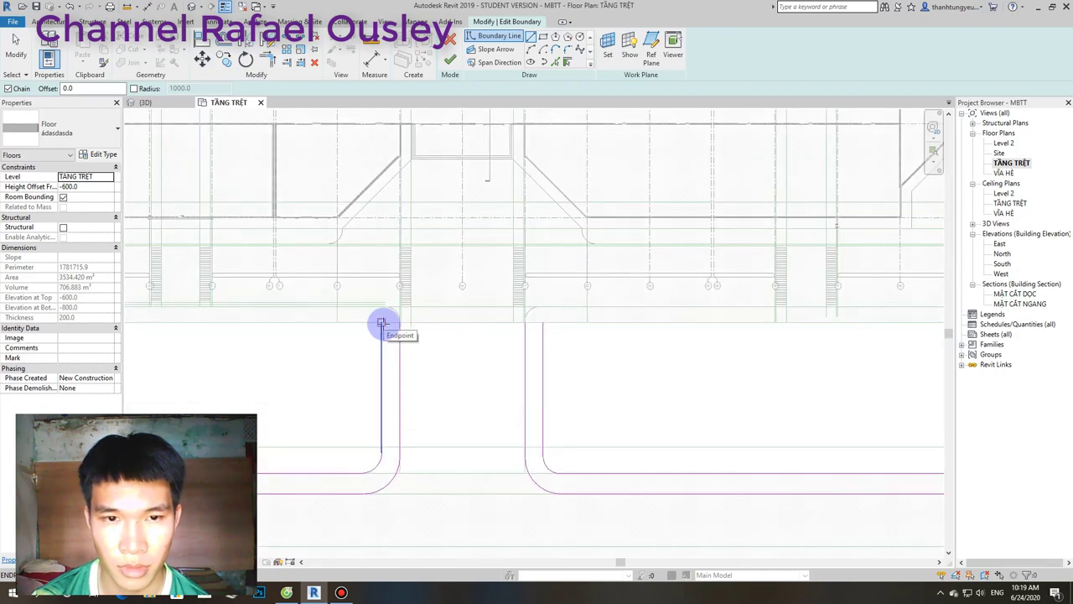
{"action": "scroll", "coordinate": [382, 325], "scroll_direction": "down", "scroll_amount": 2}
{"action": "middle_click_drag", "start_coordinate": [383, 320], "coordinate": [512, 312]}
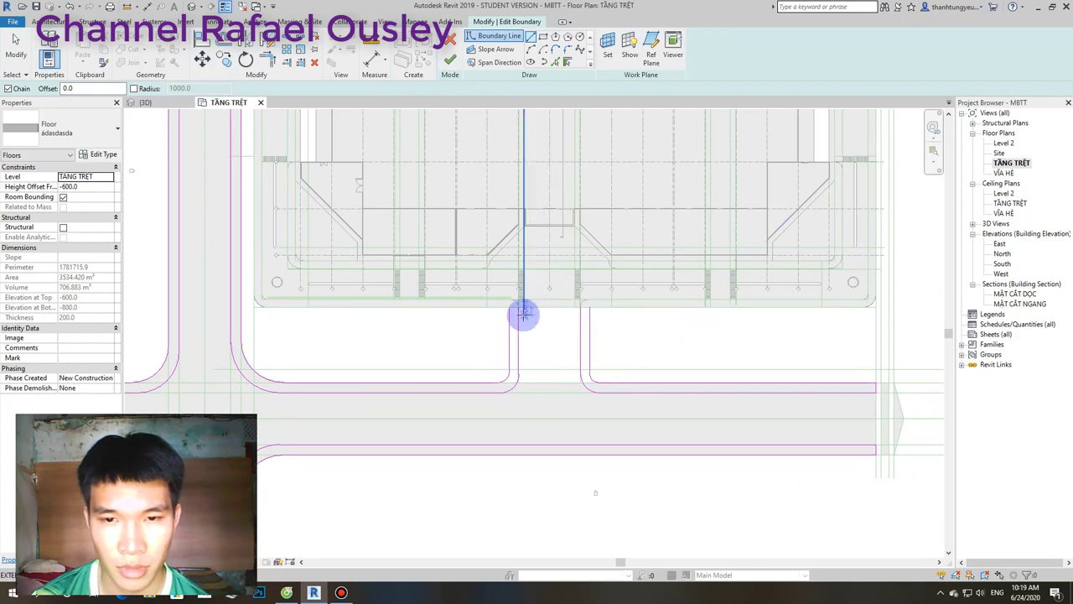
{"action": "scroll", "coordinate": [522, 311], "scroll_direction": "up", "scroll_amount": 3}
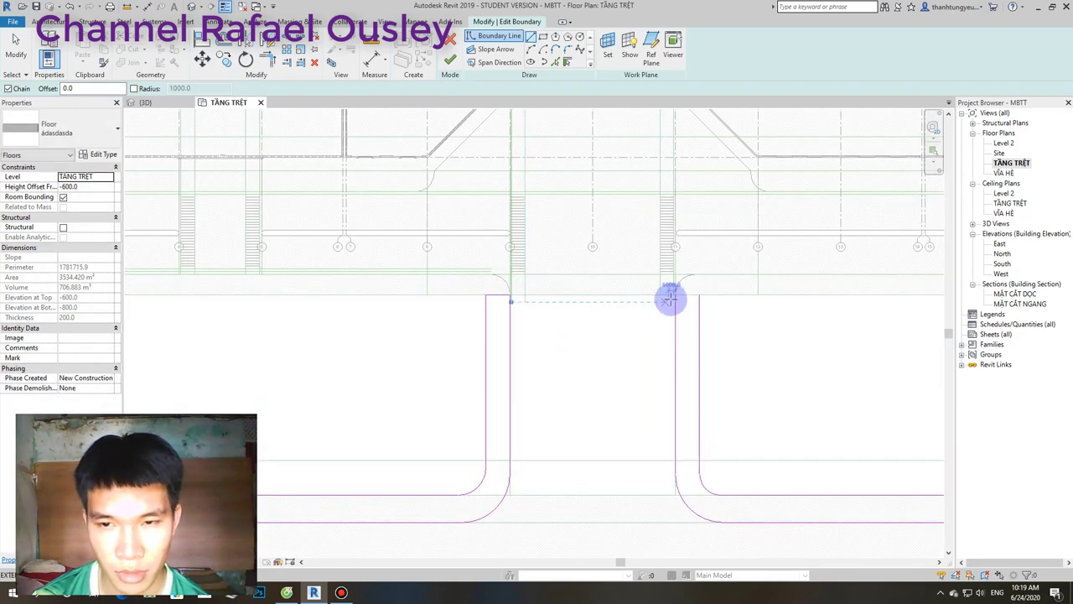
{"action": "left_click", "coordinate": [698, 294]}
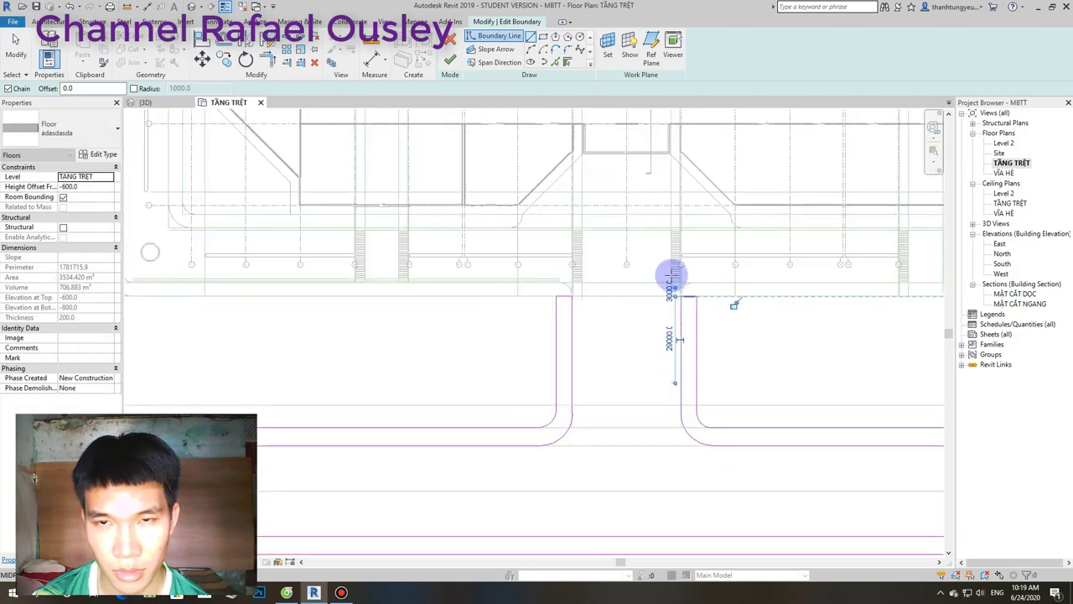
Finish the floor boundary edit and switch to the {3D} view.
{"action": "scroll", "coordinate": [696, 295], "scroll_direction": "down", "scroll_amount": 4}
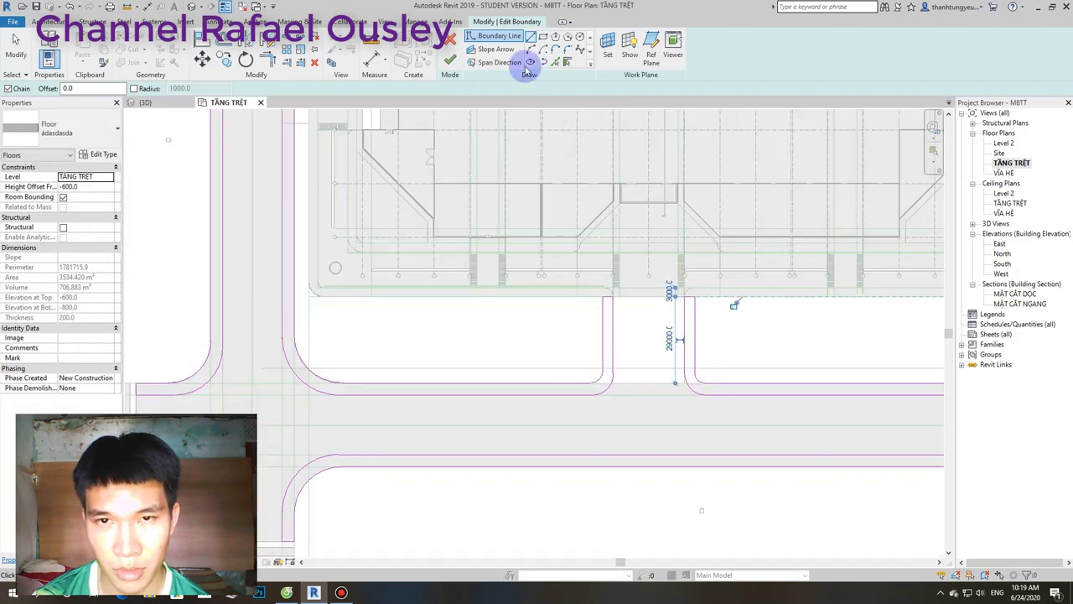
{"action": "left_click", "coordinate": [453, 62]}
{"action": "scroll", "coordinate": [587, 319], "scroll_direction": "down", "scroll_amount": 3}
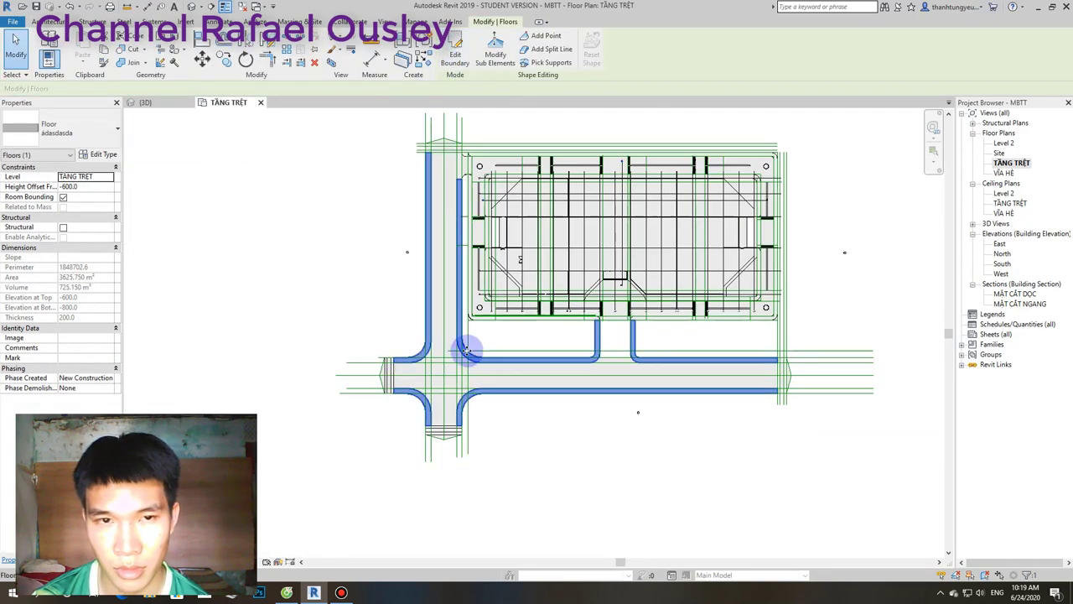
{"action": "left_click", "coordinate": [147, 103]}
{"action": "scroll", "coordinate": [349, 315], "scroll_direction": "down", "scroll_amount": 3}
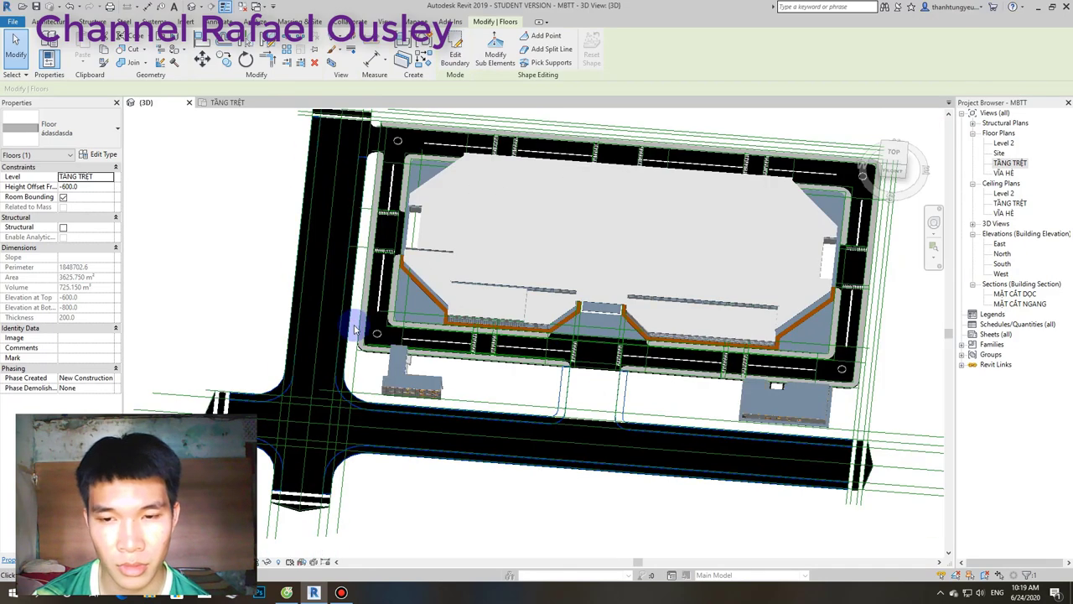
{"action": "scroll", "coordinate": [465, 470], "scroll_direction": "down", "scroll_amount": 1}
{"action": "left_click", "coordinate": [467, 469]}
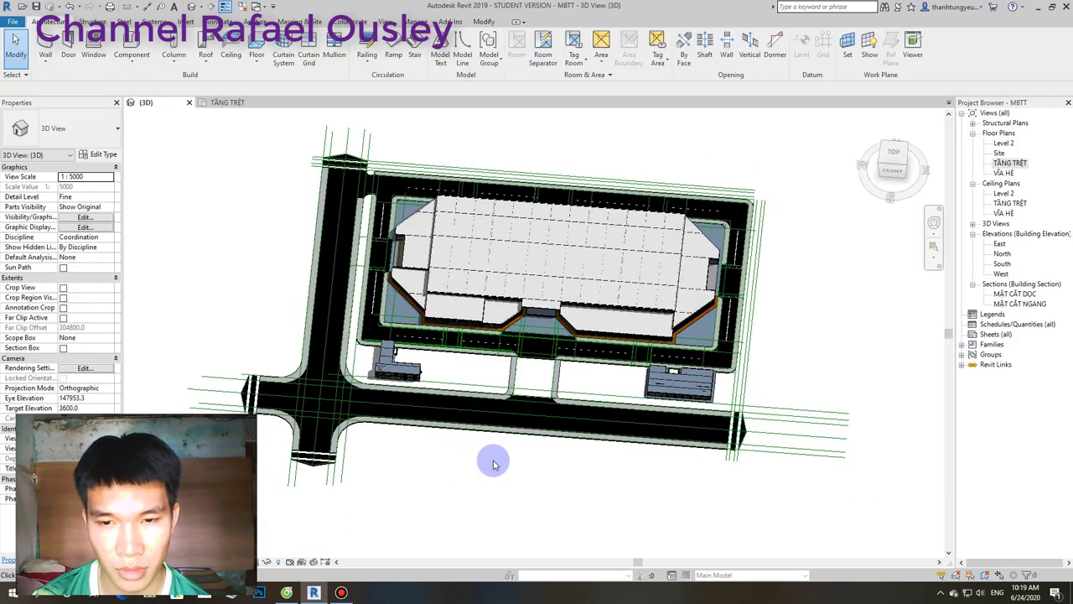
Orbit and zoom around the 3D site to inspect the new entrances, then bring up Bandicam.
{"action": "middle_click_drag", "start_coordinate": [497, 465], "coordinate": [475, 426], "text": "shift"}
{"action": "scroll", "coordinate": [527, 369], "scroll_direction": "up", "scroll_amount": 3}
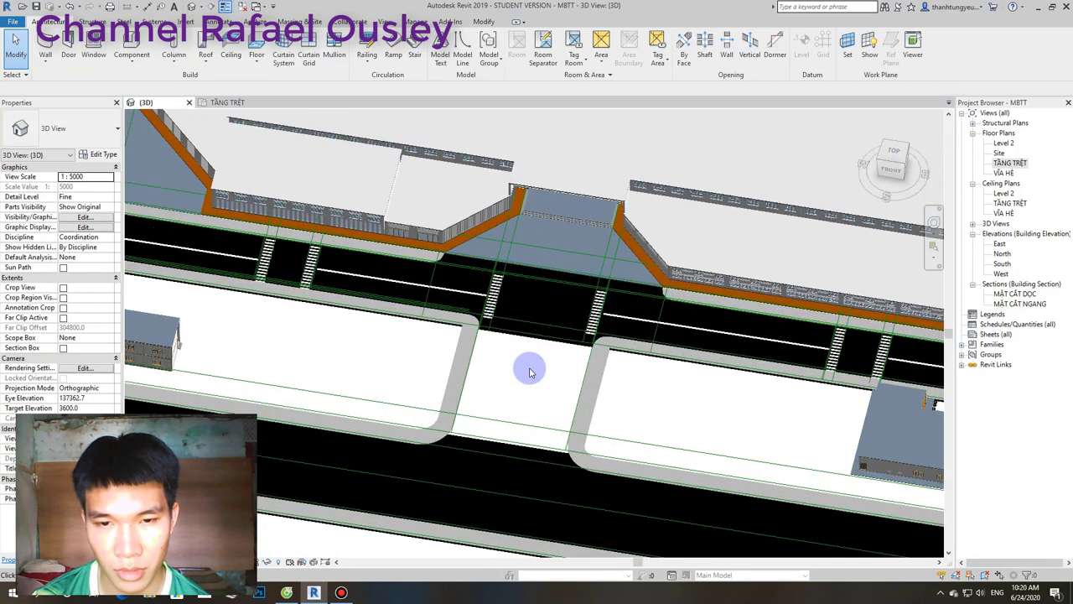
{"action": "scroll", "coordinate": [529, 371], "scroll_direction": "up", "scroll_amount": 2}
{"action": "scroll", "coordinate": [521, 373], "scroll_direction": "down", "scroll_amount": 2}
{"action": "scroll", "coordinate": [520, 375], "scroll_direction": "up", "scroll_amount": 1}
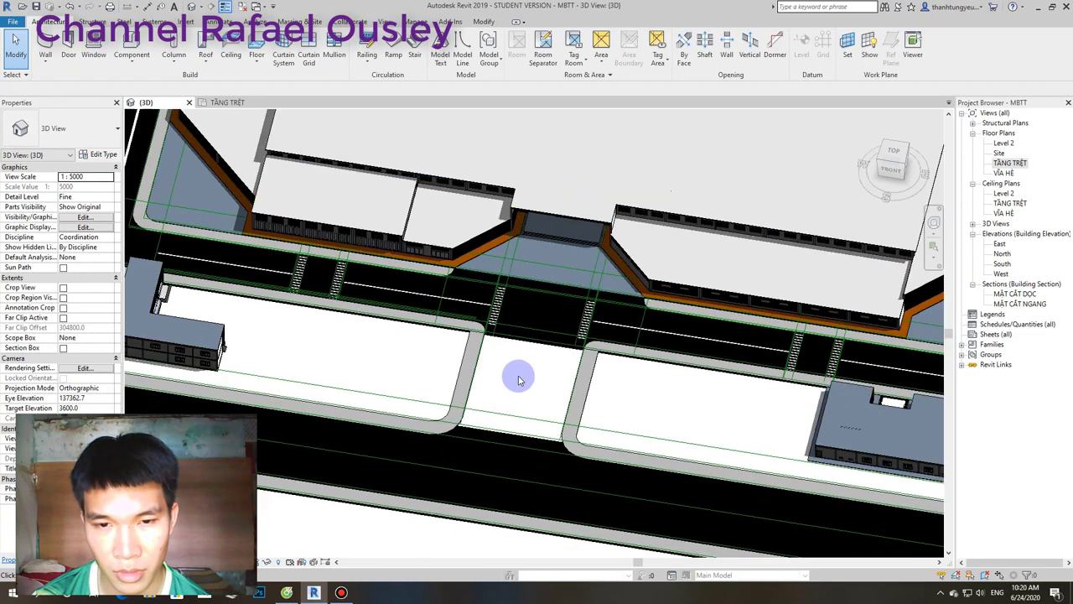
{"action": "scroll", "coordinate": [520, 375], "scroll_direction": "down", "scroll_amount": 2}
{"action": "scroll", "coordinate": [520, 375], "scroll_direction": "up", "scroll_amount": 2}
{"action": "middle_click_drag", "start_coordinate": [427, 498], "coordinate": [479, 498], "text": "shift"}
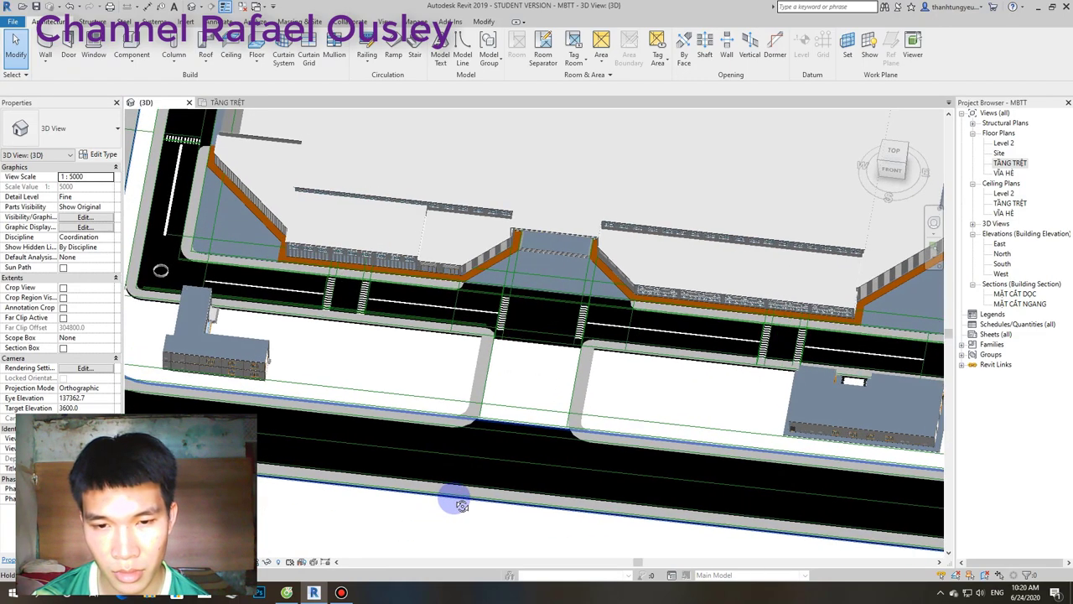
{"action": "scroll", "coordinate": [470, 499], "scroll_direction": "down", "scroll_amount": 2}
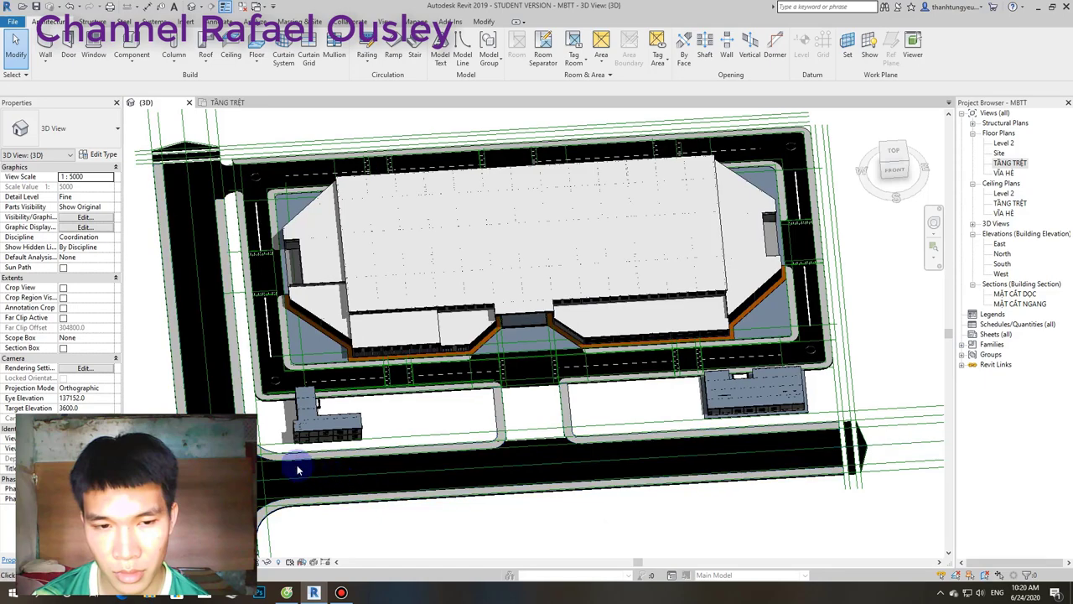
{"action": "scroll", "coordinate": [297, 470], "scroll_direction": "down", "scroll_amount": 1}
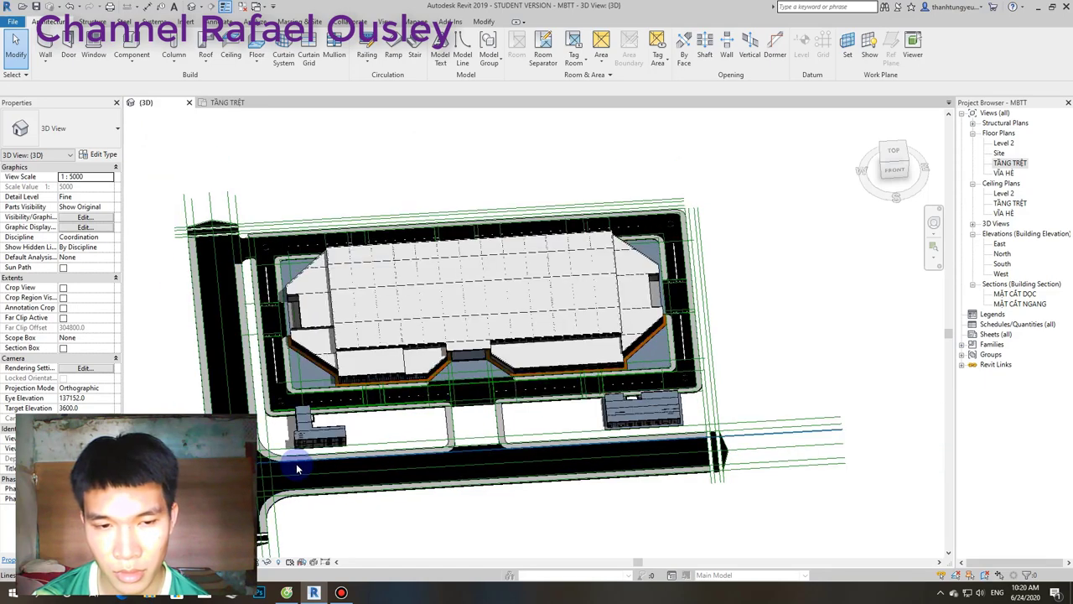
{"action": "middle_click_drag", "start_coordinate": [297, 470], "coordinate": [260, 472], "text": "shift"}
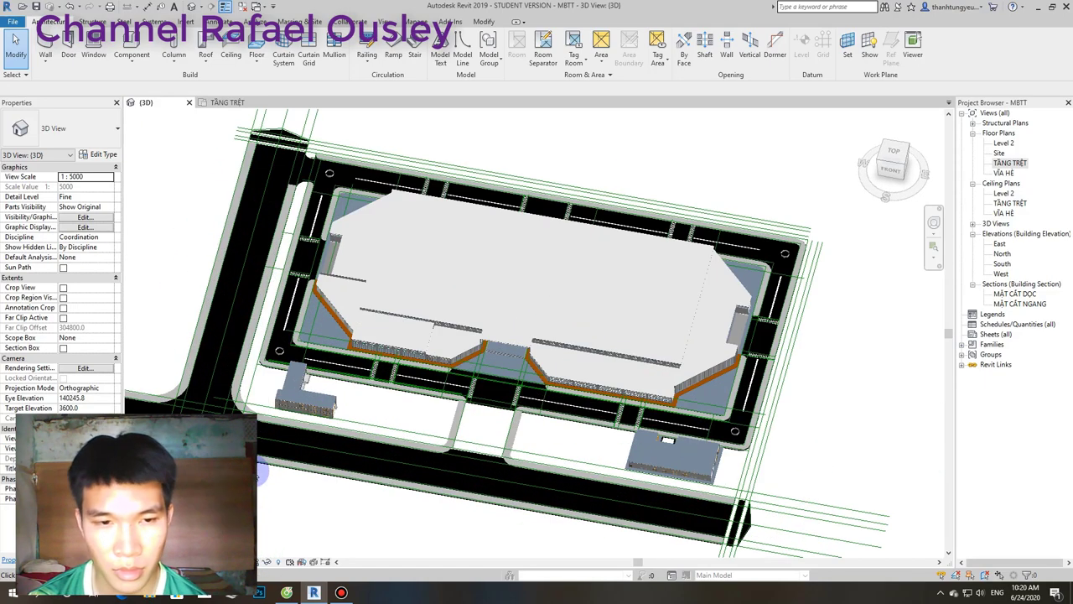
{"action": "scroll", "coordinate": [260, 472], "scroll_direction": "up", "scroll_amount": 3}
{"action": "middle_click_drag", "start_coordinate": [283, 408], "coordinate": [256, 378]}
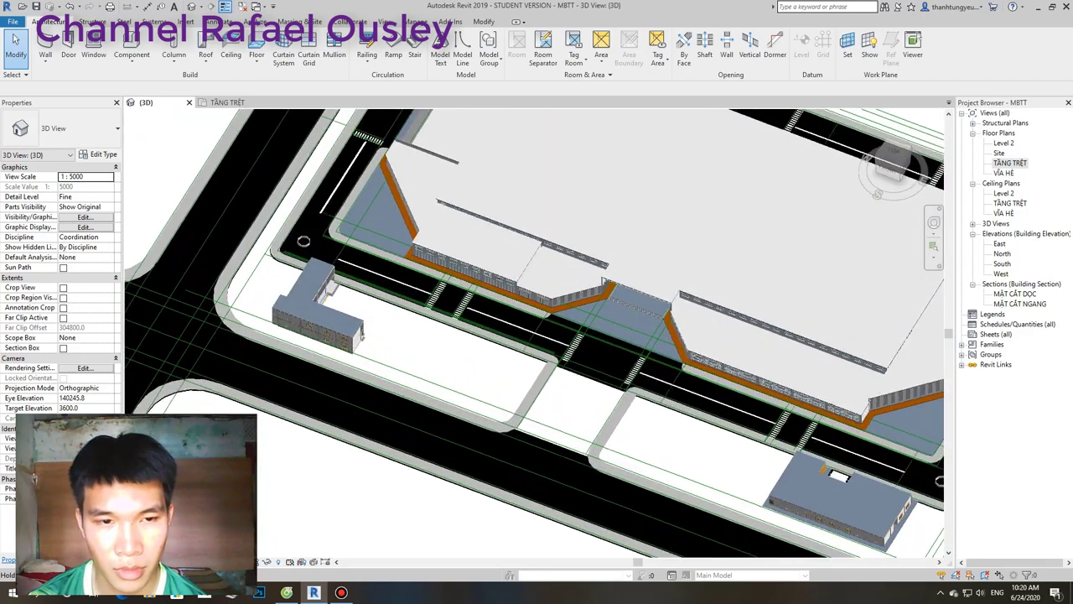
{"action": "scroll", "coordinate": [334, 503], "scroll_direction": "down", "scroll_amount": 2}
{"action": "scroll", "coordinate": [333, 503], "scroll_direction": "down", "scroll_amount": 3}
{"action": "mouse_move", "coordinate": [333, 503]}
{"action": "middle_mouse_down", "text": "shift"}
{"action": "mouse_move", "coordinate": [334, 535]}
{"action": "mouse_move", "coordinate": [342, 522]}
{"action": "middle_mouse_up", "text": "shift"}
{"action": "scroll", "coordinate": [342, 523], "scroll_direction": "up", "scroll_amount": 2}
{"action": "scroll", "coordinate": [343, 522], "scroll_direction": "up", "scroll_amount": 2}
{"action": "scroll", "coordinate": [676, 447], "scroll_direction": "up", "scroll_amount": 2}
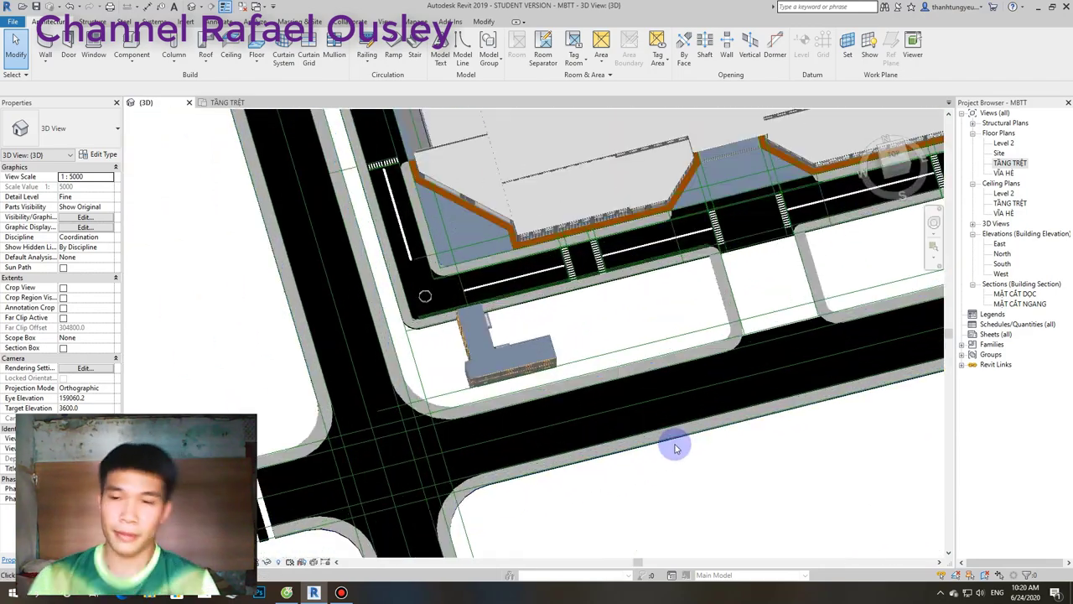
{"action": "scroll", "coordinate": [676, 447], "scroll_direction": "down", "scroll_amount": 3}
{"action": "mouse_move", "coordinate": [667, 445]}
{"action": "middle_mouse_down", "text": "shift"}
{"action": "mouse_move", "coordinate": [695, 252]}
{"action": "mouse_move", "coordinate": [684, 380]}
{"action": "middle_mouse_up", "text": "shift"}
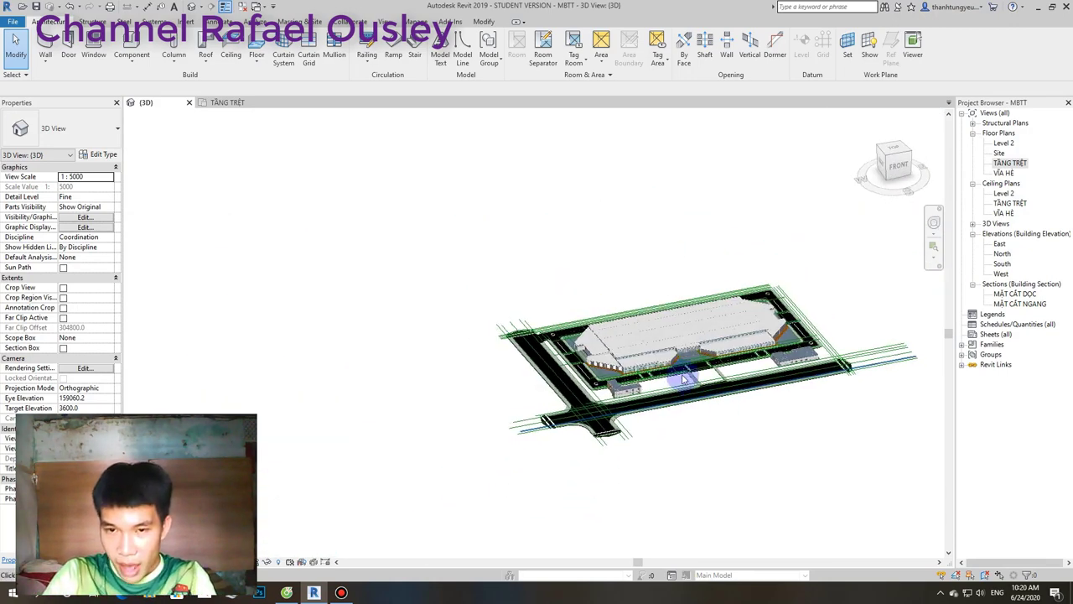
{"action": "scroll", "coordinate": [683, 380], "scroll_direction": "up", "scroll_amount": 5}
{"action": "scroll", "coordinate": [635, 299], "scroll_direction": "up", "scroll_amount": 1}
{"action": "scroll", "coordinate": [635, 307], "scroll_direction": "down", "scroll_amount": 1}
{"action": "scroll", "coordinate": [639, 318], "scroll_direction": "up", "scroll_amount": 1}
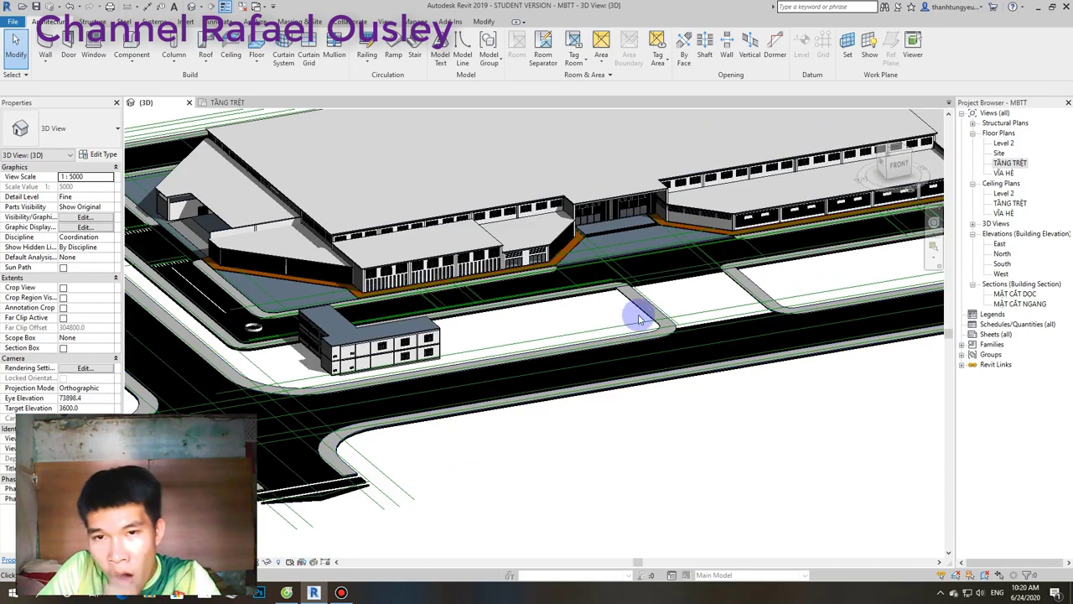
{"action": "scroll", "coordinate": [639, 318], "scroll_direction": "down", "scroll_amount": 3}
{"action": "scroll", "coordinate": [639, 328], "scroll_direction": "up", "scroll_amount": 1}
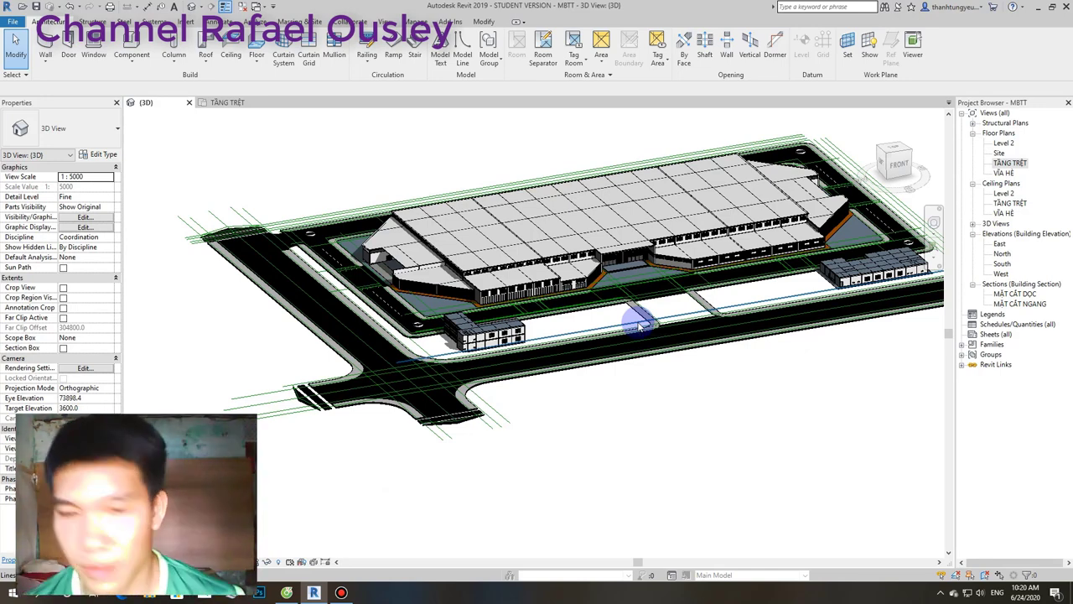
{"action": "left_click", "coordinate": [351, 594]}
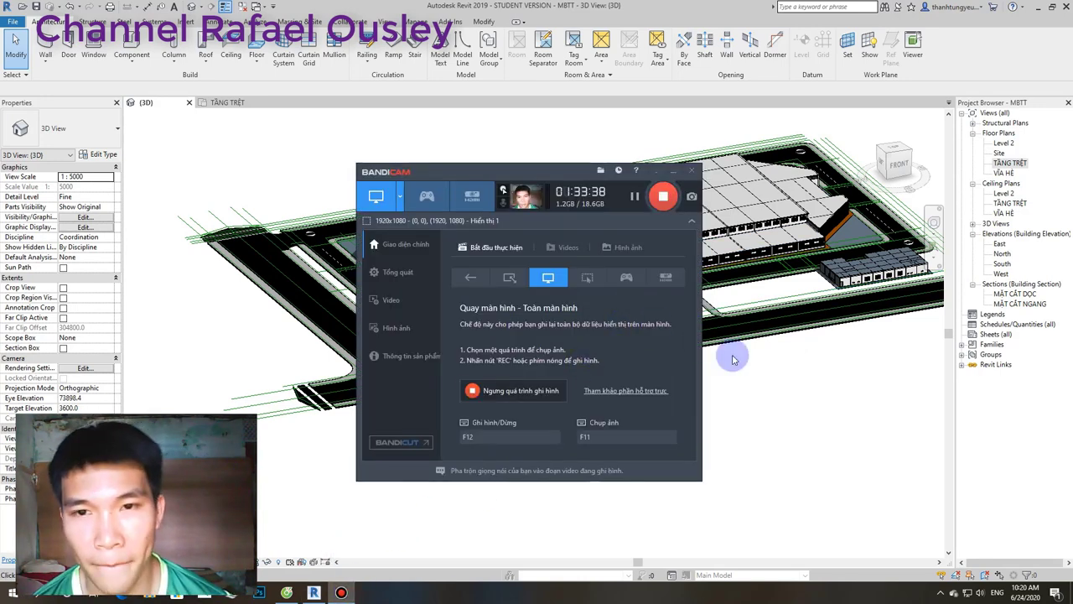
Close the Bandicam panel and orbit the 3D view to a frontal, tilted angle.
{"action": "left_click", "coordinate": [778, 388]}
{"action": "mouse_move", "coordinate": [460, 317]}
{"action": "middle_mouse_down", "text": "shift"}
{"action": "mouse_move", "coordinate": [426, 433]}
{"action": "mouse_move", "coordinate": [510, 372]}
{"action": "mouse_move", "coordinate": [466, 465]}
{"action": "mouse_move", "coordinate": [482, 436]}
{"action": "mouse_move", "coordinate": [489, 487]}
{"action": "mouse_move", "coordinate": [503, 466]}
{"action": "middle_mouse_up", "text": "shift"}
{"action": "scroll", "coordinate": [468, 457], "scroll_direction": "up", "scroll_amount": 4}
{"action": "scroll", "coordinate": [471, 451], "scroll_direction": "up", "scroll_amount": 2}
{"action": "scroll", "coordinate": [556, 394], "scroll_direction": "up", "scroll_amount": 3}
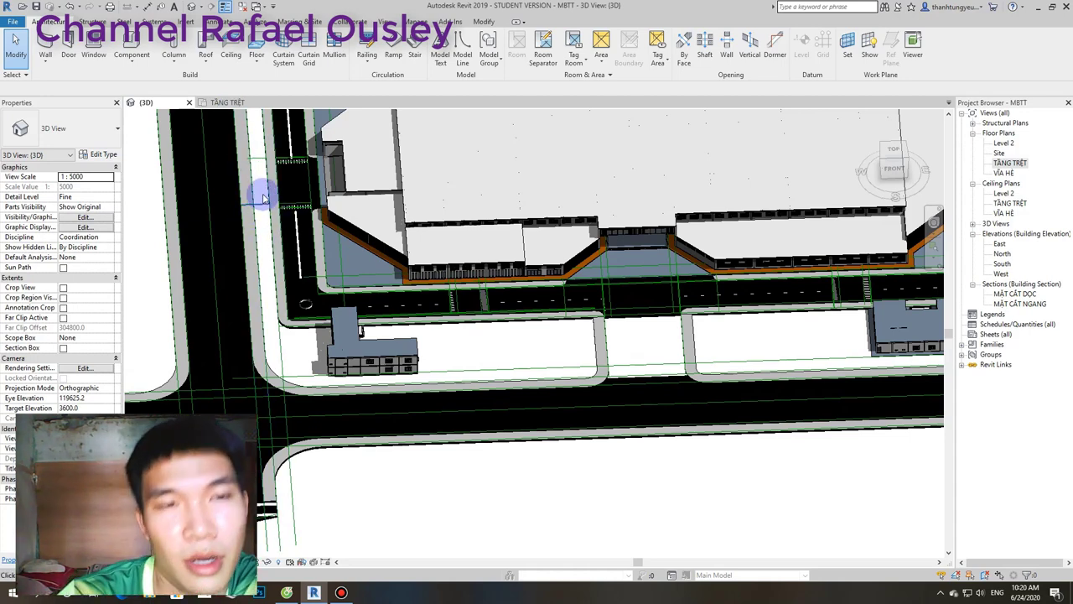
Zoom to the road intersection on the TẦNG TRỆT plan, then switch to the Cốc Cốc browser.
{"action": "left_click", "coordinate": [227, 102]}
{"action": "scroll", "coordinate": [458, 285], "scroll_direction": "up", "scroll_amount": 2}
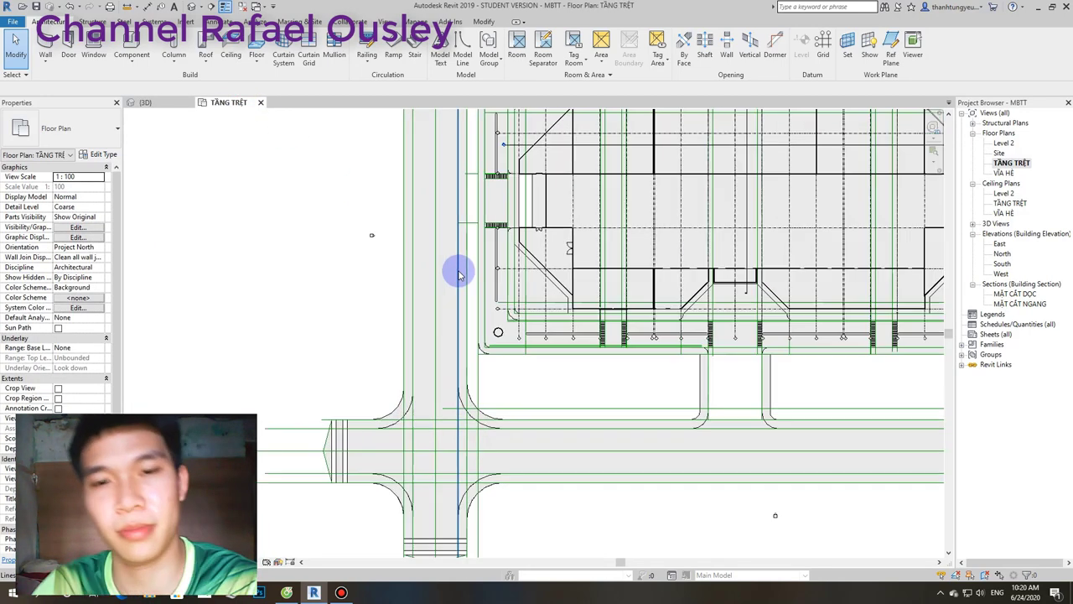
{"action": "scroll", "coordinate": [390, 244], "scroll_direction": "up", "scroll_amount": 2}
{"action": "scroll", "coordinate": [419, 227], "scroll_direction": "up", "scroll_amount": 2}
{"action": "mouse_move", "coordinate": [420, 243]}
{"action": "middle_mouse_down"}
{"action": "mouse_move", "coordinate": [312, 271]}
{"action": "mouse_move", "coordinate": [316, 348]}
{"action": "middle_mouse_up"}
{"action": "scroll", "coordinate": [312, 348], "scroll_direction": "up", "scroll_amount": 2}
{"action": "scroll", "coordinate": [311, 348], "scroll_direction": "up", "scroll_amount": 2}
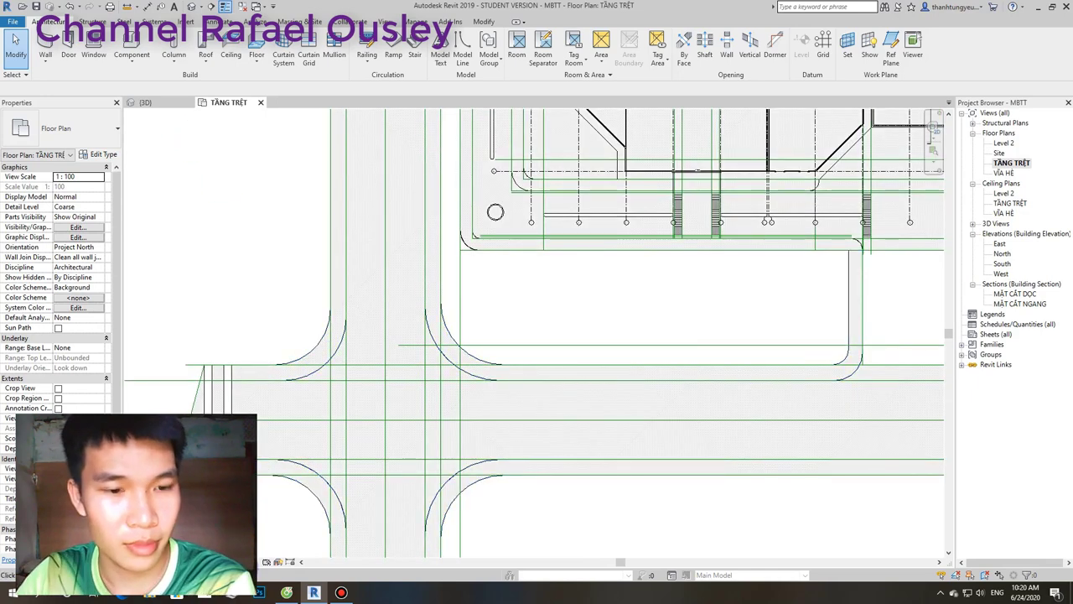
{"action": "left_click", "coordinate": [287, 592]}
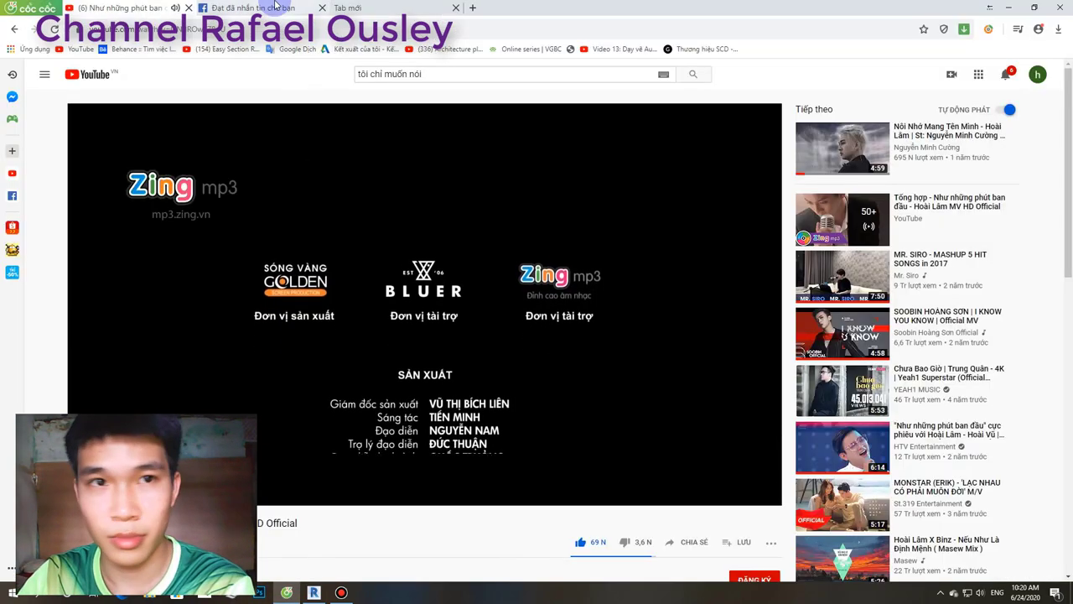
In Facebook Messenger, ask the contact for the gas stations, then send an emoji and 'plessee'.
{"action": "left_click", "coordinate": [296, 8]}
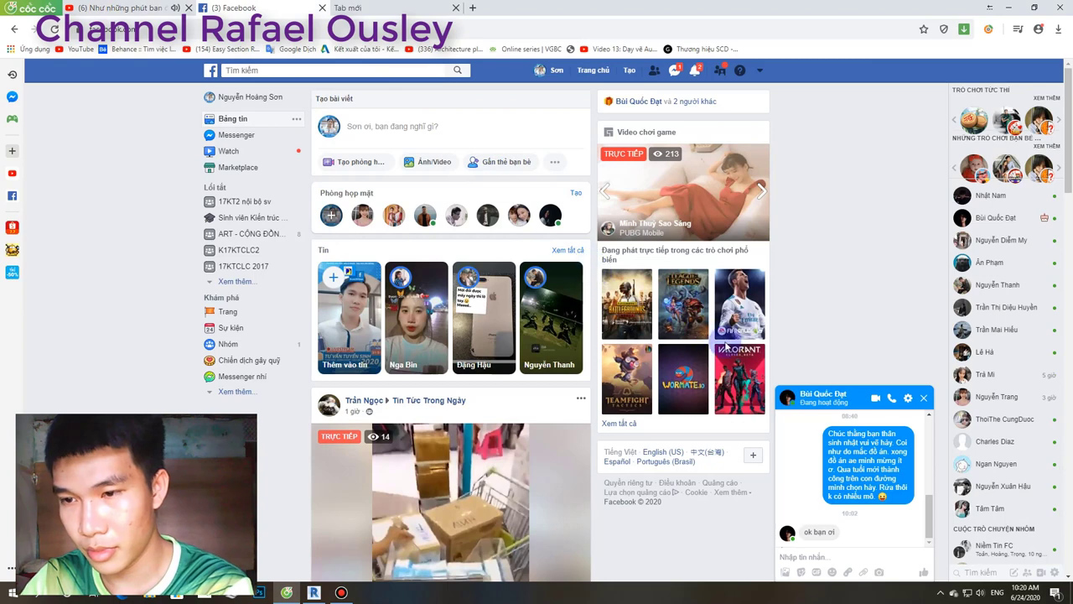
{"action": "left_click", "coordinate": [813, 557]}
{"action": "type", "text": "làm siêng gửi mấy"}
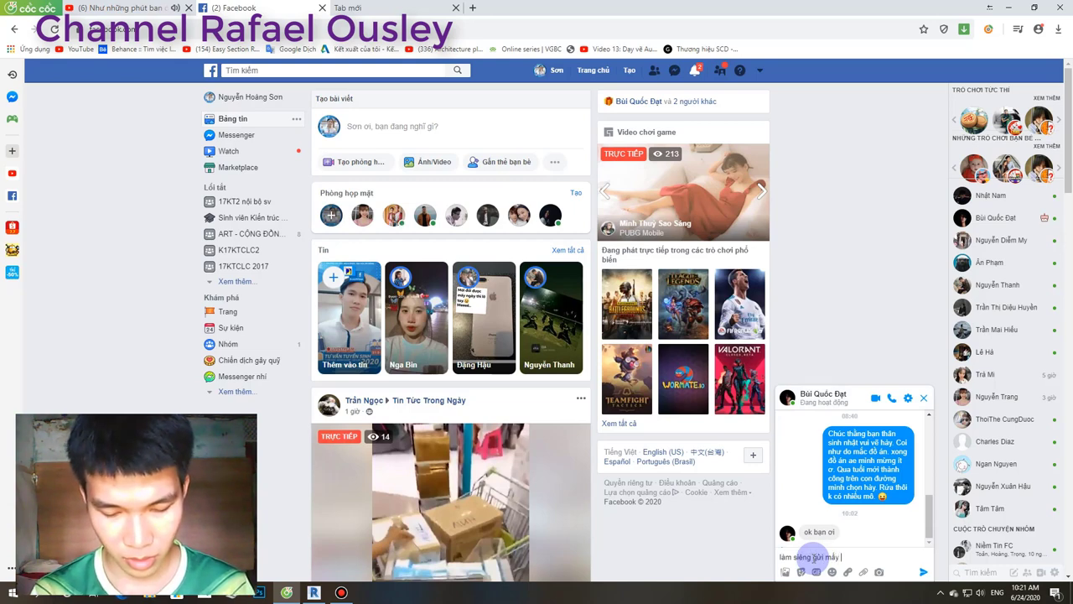
{"action": "type", "text": "cái trạm dầu đó qua"}
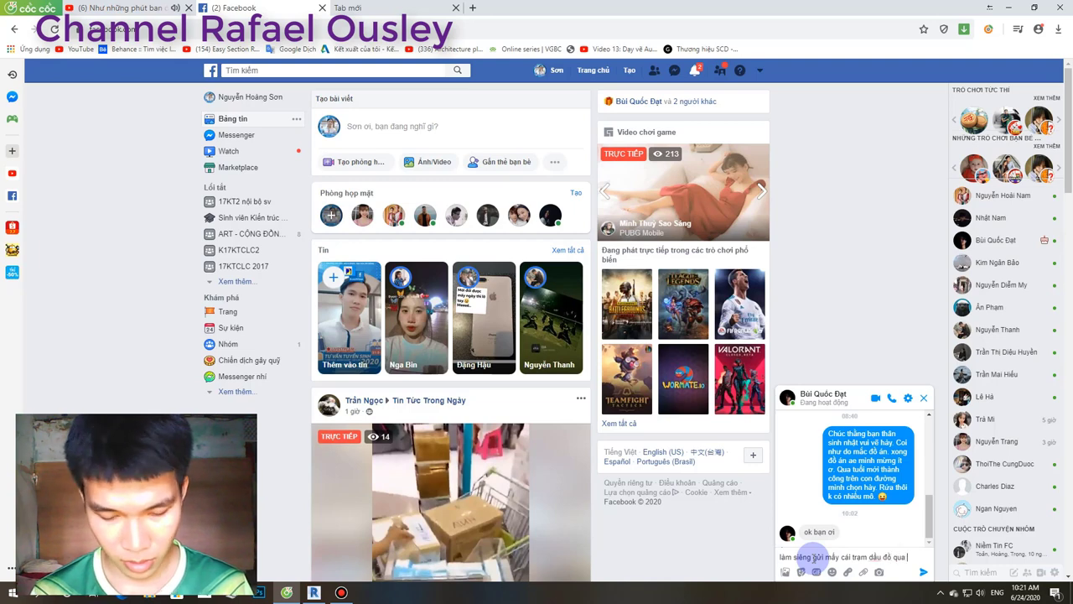
{"action": "type", "text": "ạt"}
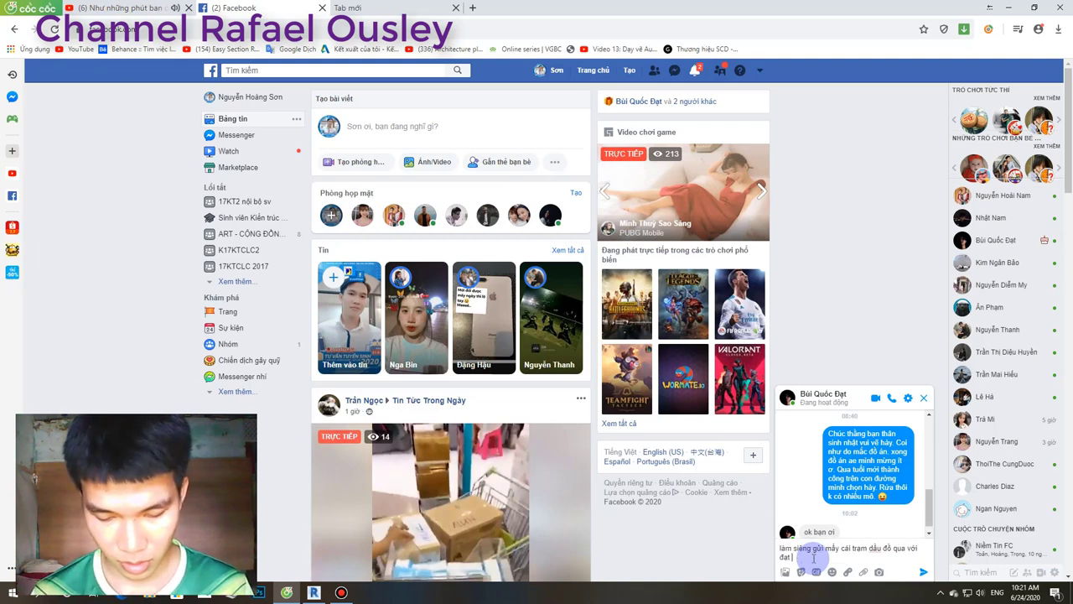
{"action": "key", "text": "Return"}
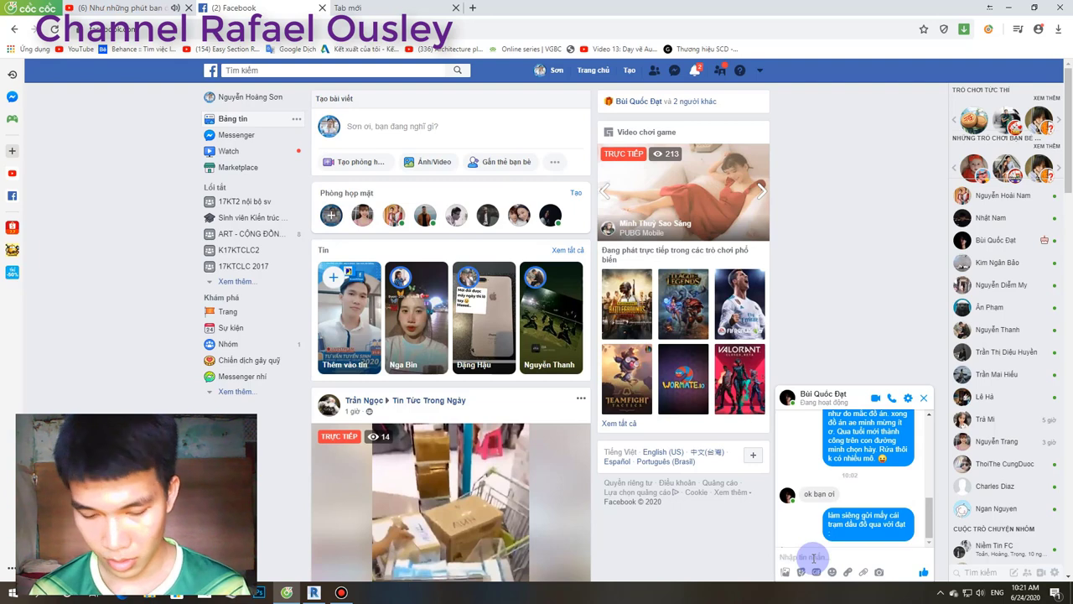
{"action": "type", "text": "P"}
{"action": "key", "text": "Return"}
{"action": "type", "text": "plessee"}
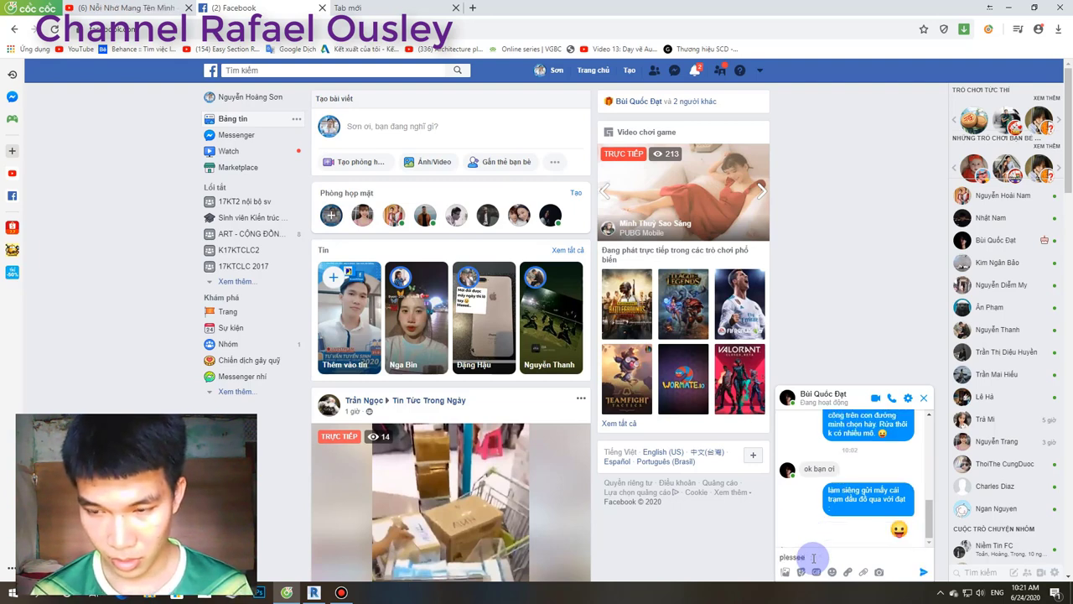
{"action": "key", "text": "Return"}
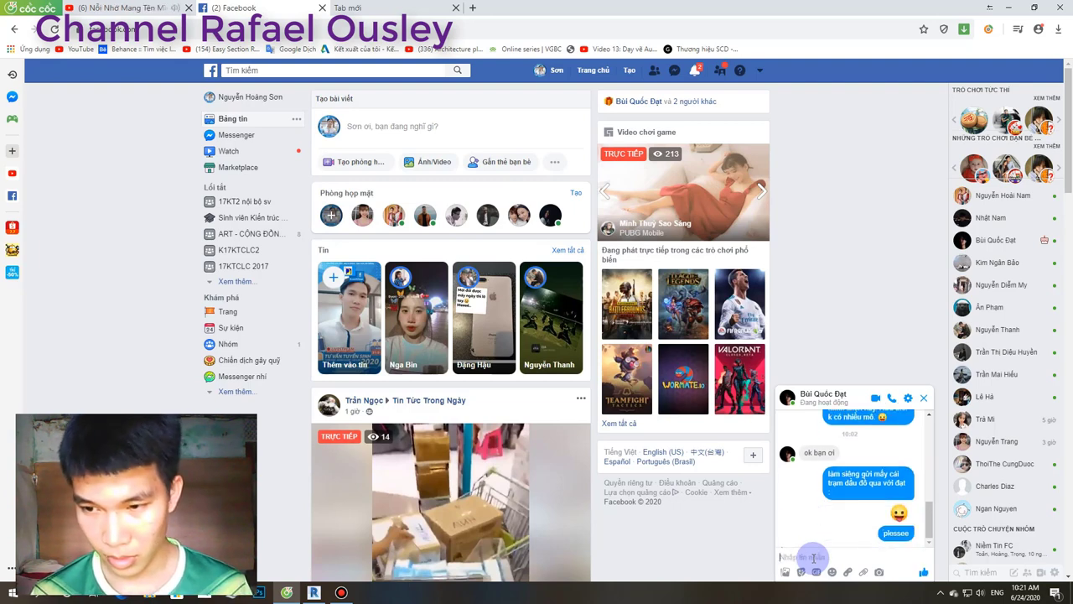
{"action": "scroll", "coordinate": [502, 228], "scroll_direction": "down", "scroll_amount": 1}
{"action": "scroll", "coordinate": [502, 228], "scroll_direction": "down", "scroll_amount": 5}
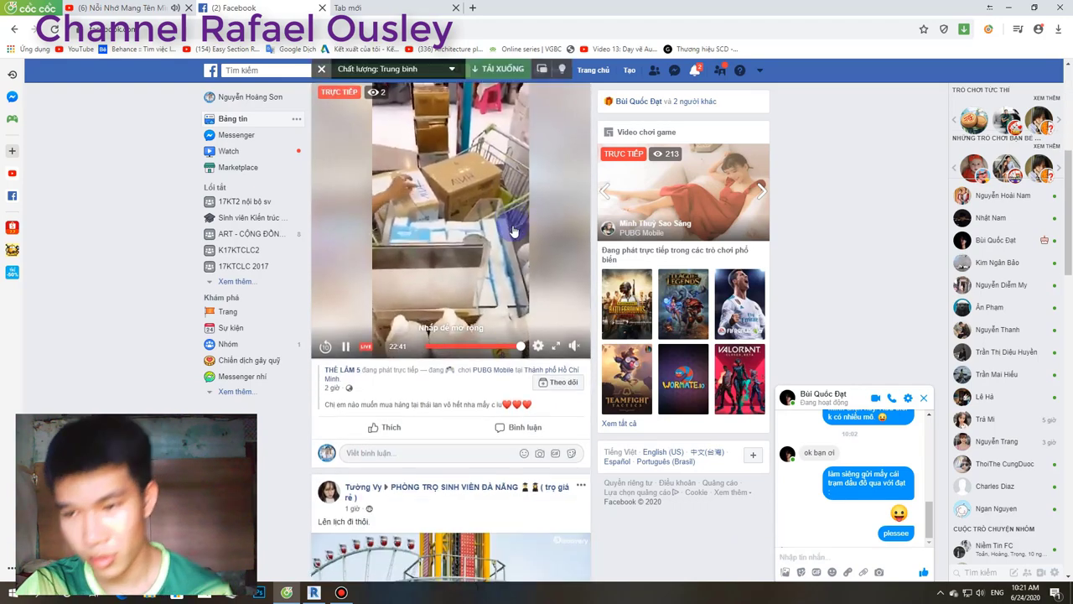
{"action": "scroll", "coordinate": [531, 252], "scroll_direction": "down", "scroll_amount": 5}
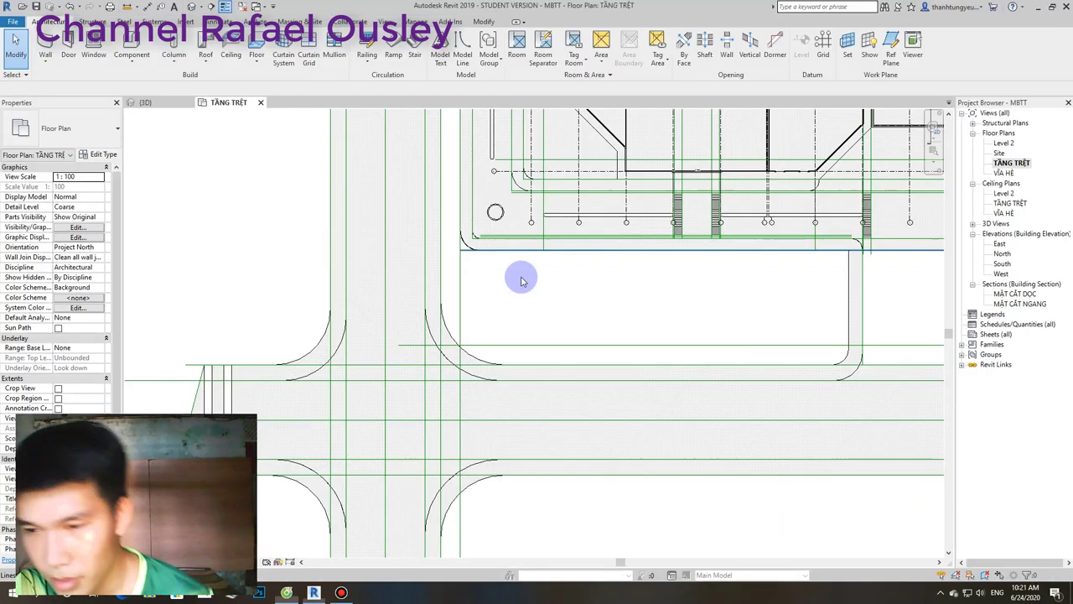
Switch to the {3D} view and frame an angled overview of the whole site and road entrances.
{"action": "scroll", "coordinate": [511, 326], "scroll_direction": "down", "scroll_amount": 3}
{"action": "left_click", "coordinate": [162, 102]}
{"action": "scroll", "coordinate": [403, 271], "scroll_direction": "down", "scroll_amount": 5}
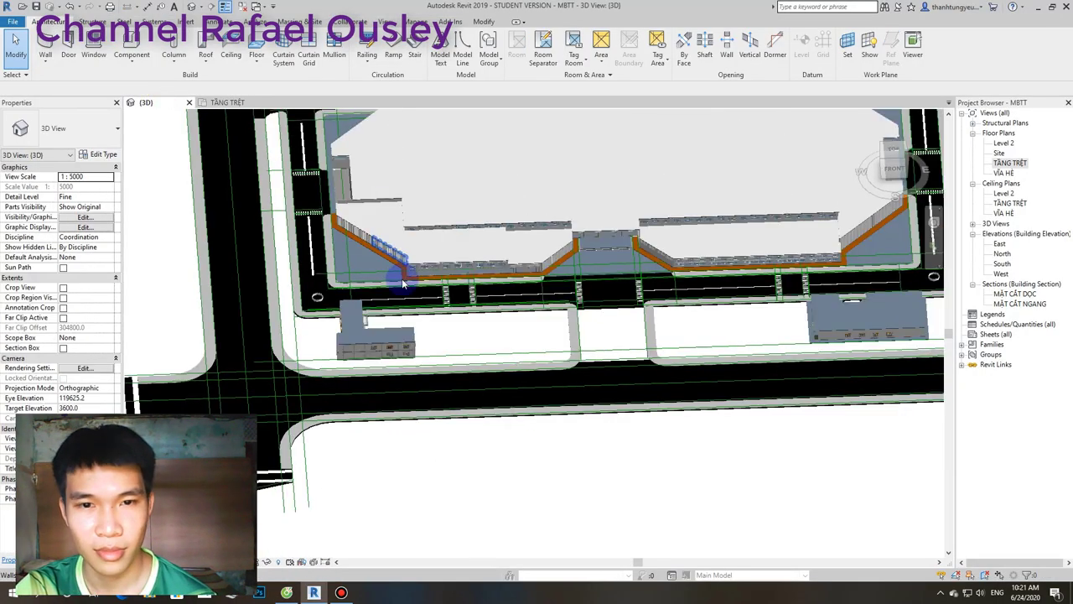
{"action": "scroll", "coordinate": [419, 304], "scroll_direction": "down", "scroll_amount": 3}
{"action": "middle_click_drag", "start_coordinate": [419, 304], "coordinate": [546, 307], "text": "shift"}
{"action": "scroll", "coordinate": [546, 307], "scroll_direction": "up", "scroll_amount": 3}
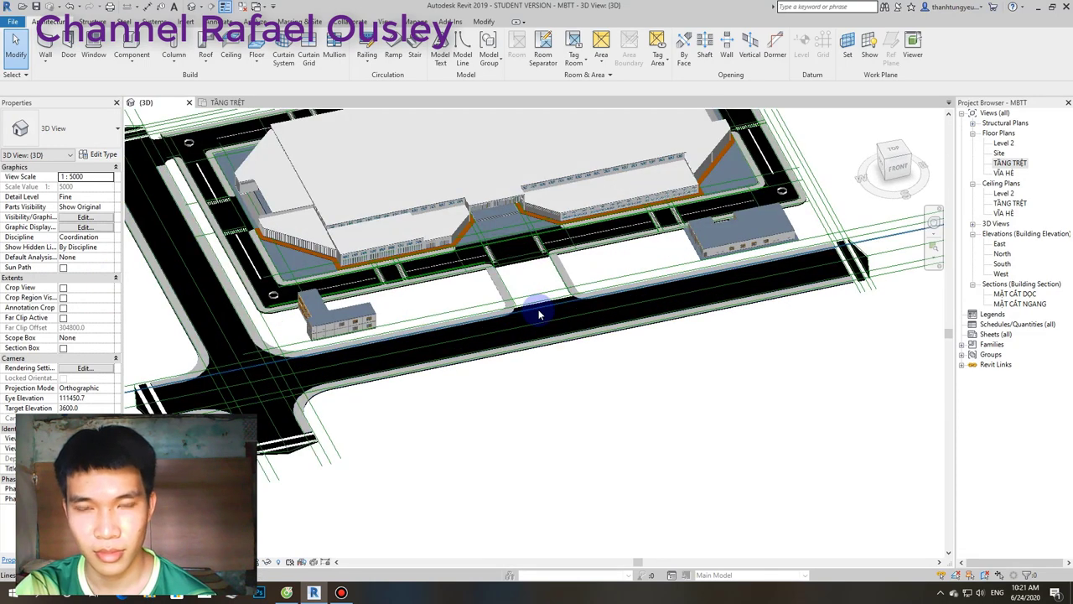
{"action": "scroll", "coordinate": [552, 312], "scroll_direction": "down", "scroll_amount": 3}
{"action": "scroll", "coordinate": [551, 313], "scroll_direction": "up", "scroll_amount": 2}
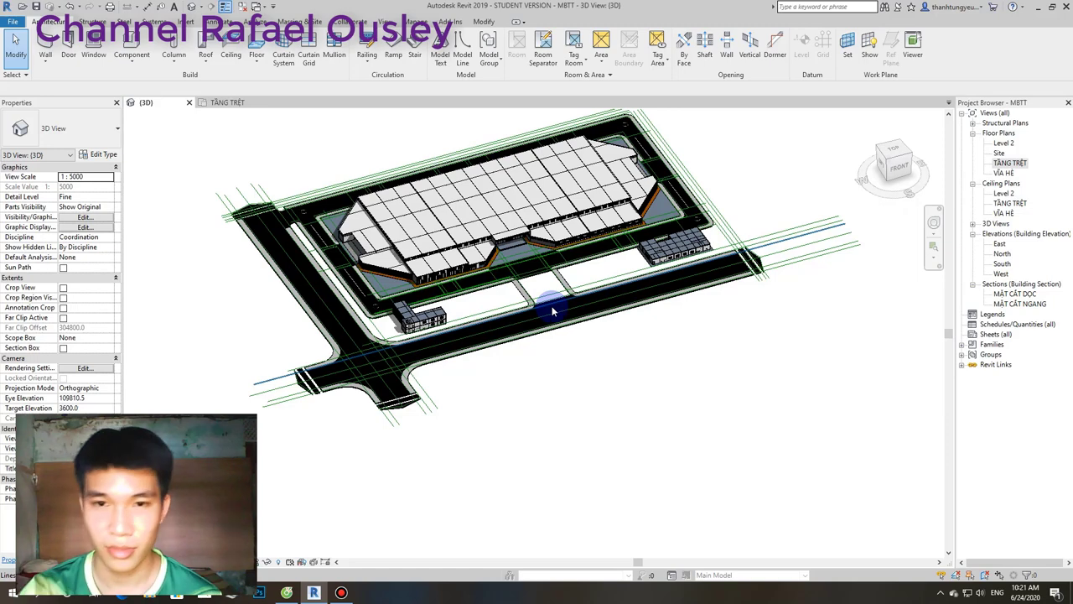
Paste the Revit 3D site screenshot into the Facebook chat and send it.
{"action": "left_click", "coordinate": [289, 594]}
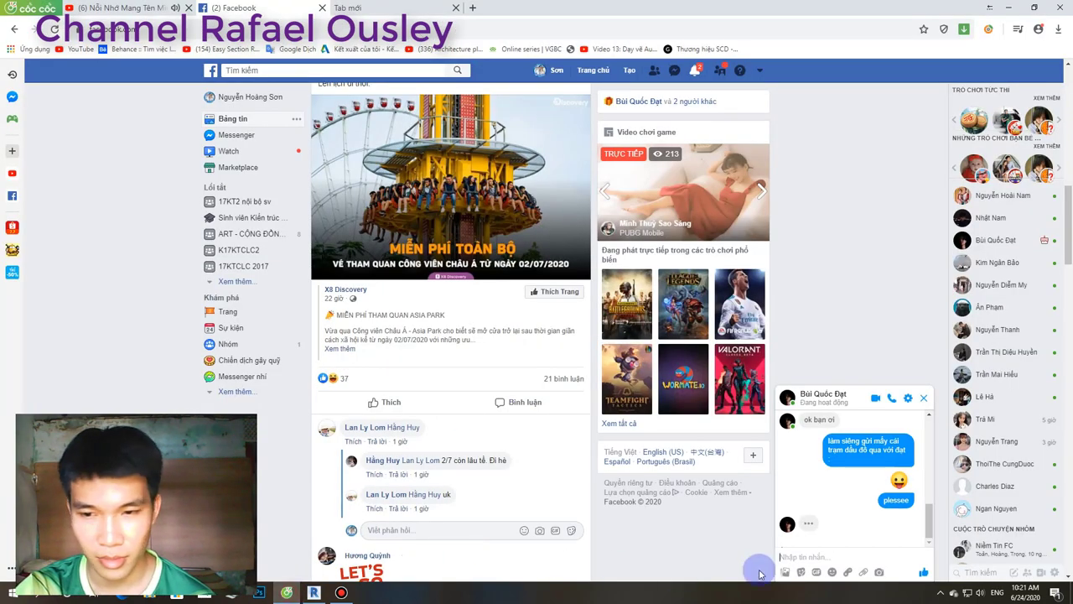
{"action": "right_click", "coordinate": [815, 557]}
{"action": "left_click", "coordinate": [855, 461]}
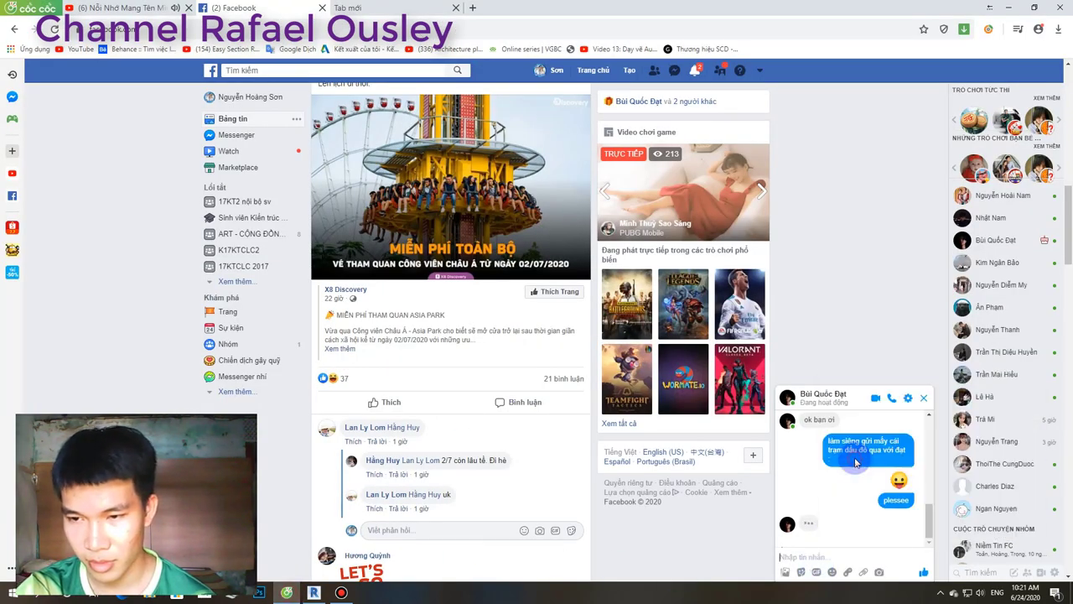
{"action": "left_click", "coordinate": [850, 508]}
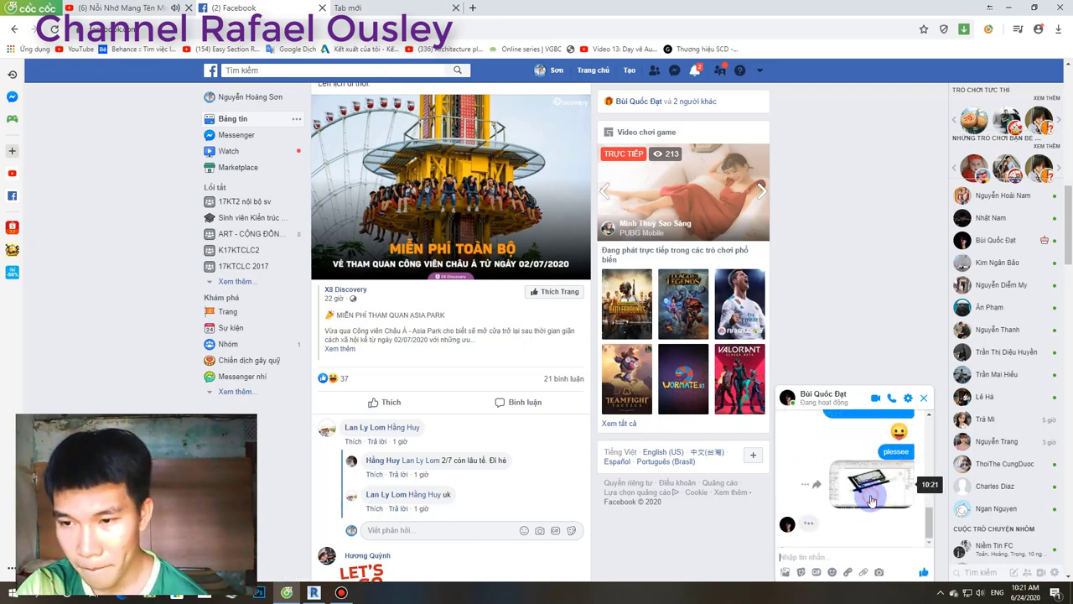
Open the sent screenshot at full size in the photo viewer.
{"action": "left_click", "coordinate": [873, 501]}
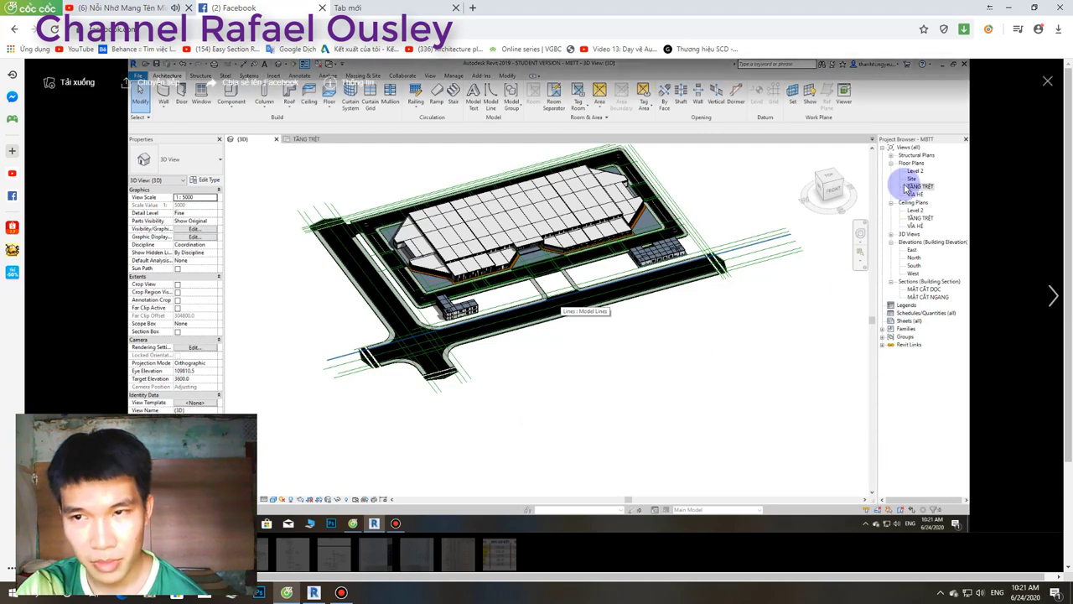
{"action": "left_click", "coordinate": [1049, 83]}
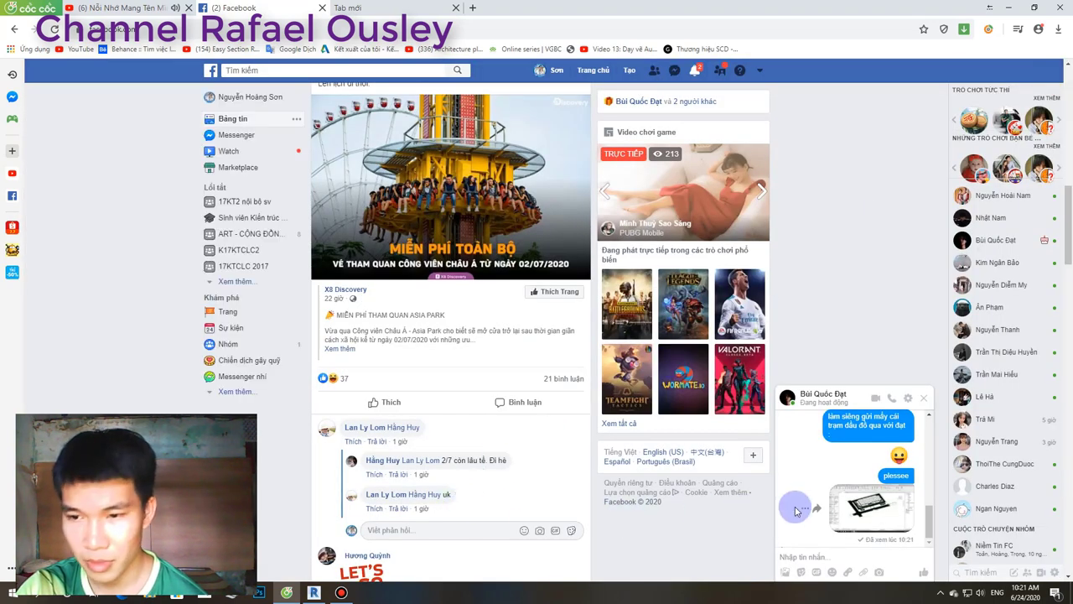
{"action": "left_click", "coordinate": [871, 520]}
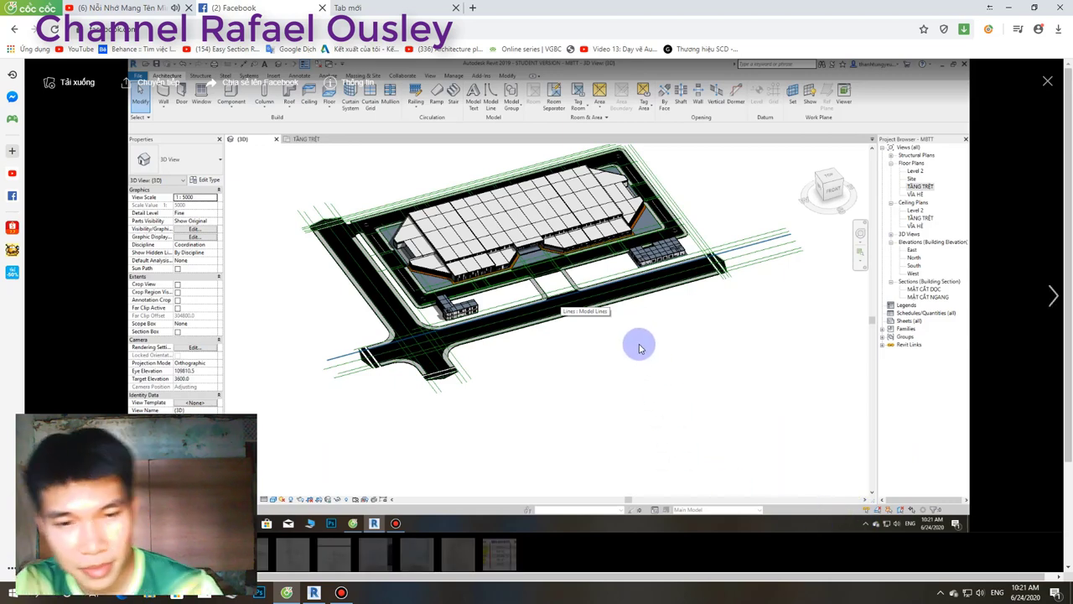
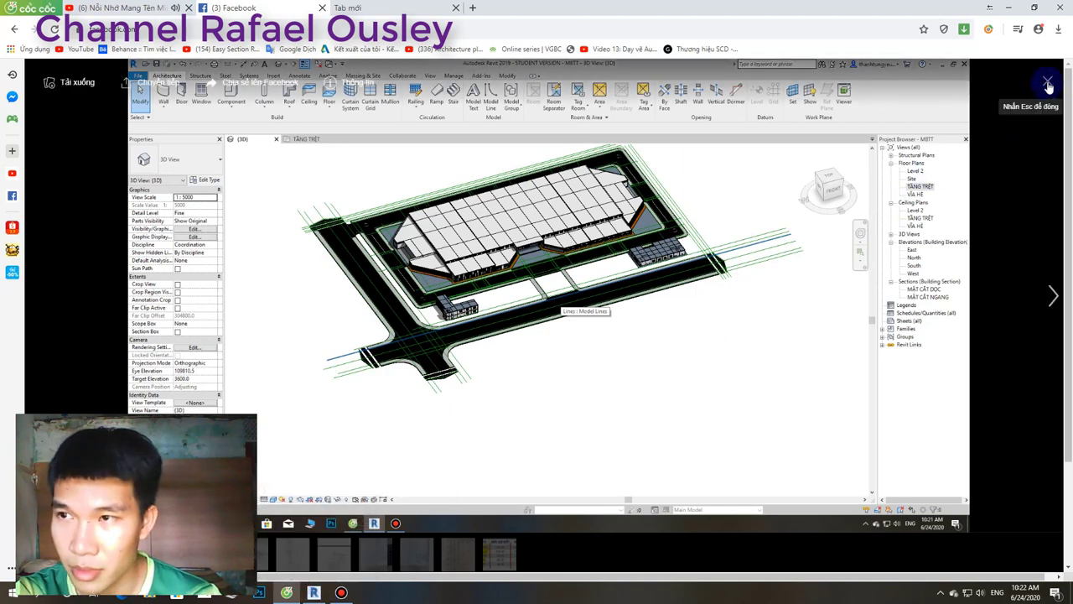
Close the enlarged Revit screenshot and scroll down the Facebook news feed.
{"action": "left_click", "coordinate": [1046, 82]}
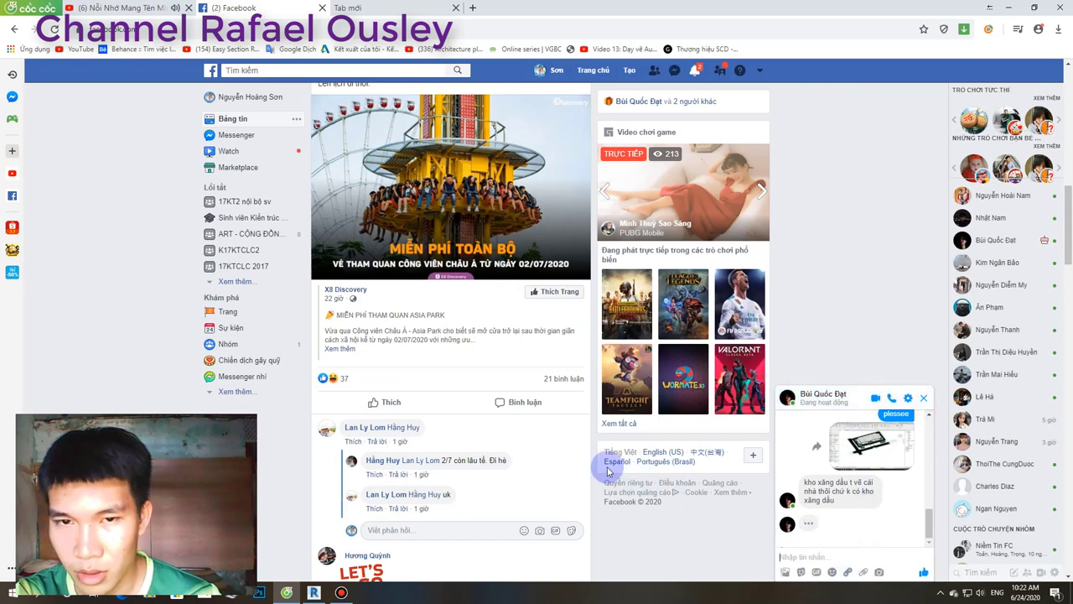
{"action": "scroll", "coordinate": [608, 472], "scroll_direction": "down", "scroll_amount": 1}
{"action": "scroll", "coordinate": [609, 473], "scroll_direction": "down", "scroll_amount": 3}
{"action": "scroll", "coordinate": [609, 472], "scroll_direction": "down", "scroll_amount": 3}
{"action": "scroll", "coordinate": [609, 473], "scroll_direction": "down", "scroll_amount": 3}
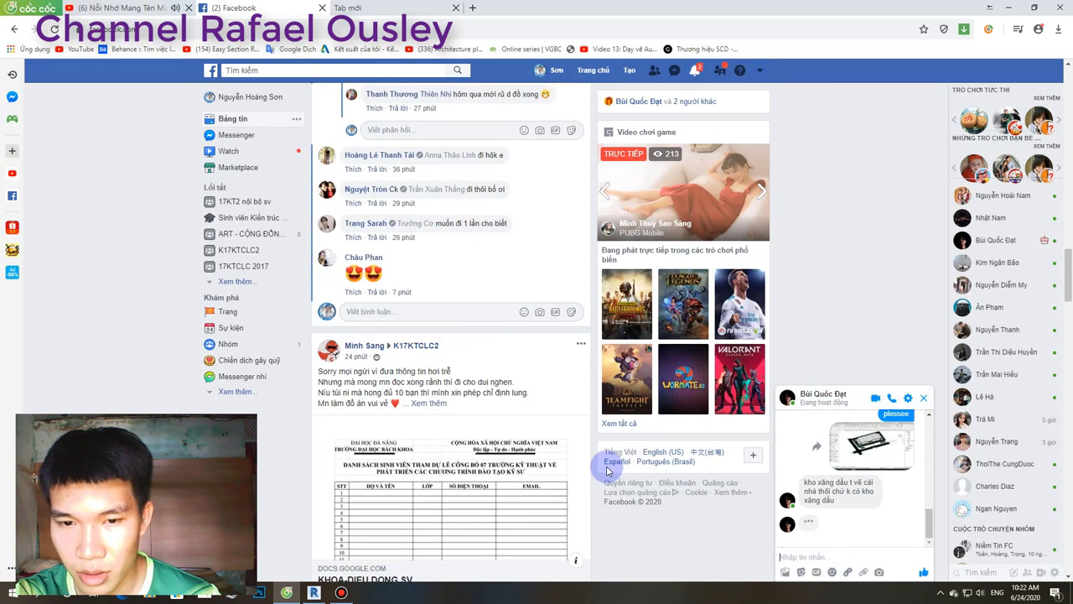
{"action": "scroll", "coordinate": [609, 472], "scroll_direction": "down", "scroll_amount": 3}
Send the first Messenger reply 'ah', then scroll through the chat.
{"action": "left_click", "coordinate": [790, 557]}
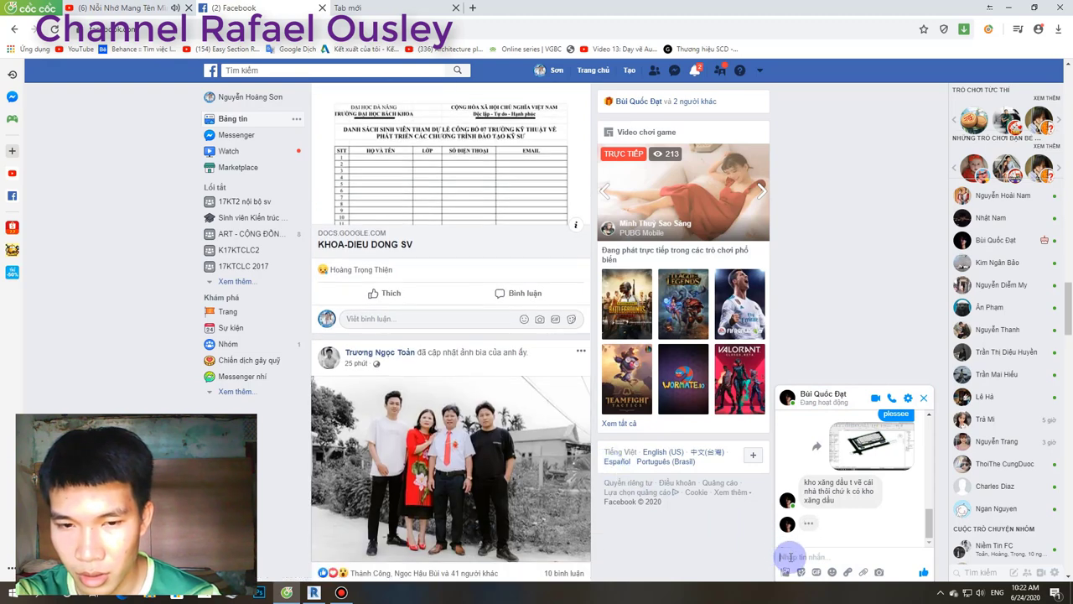
{"action": "type", "text": "a"}
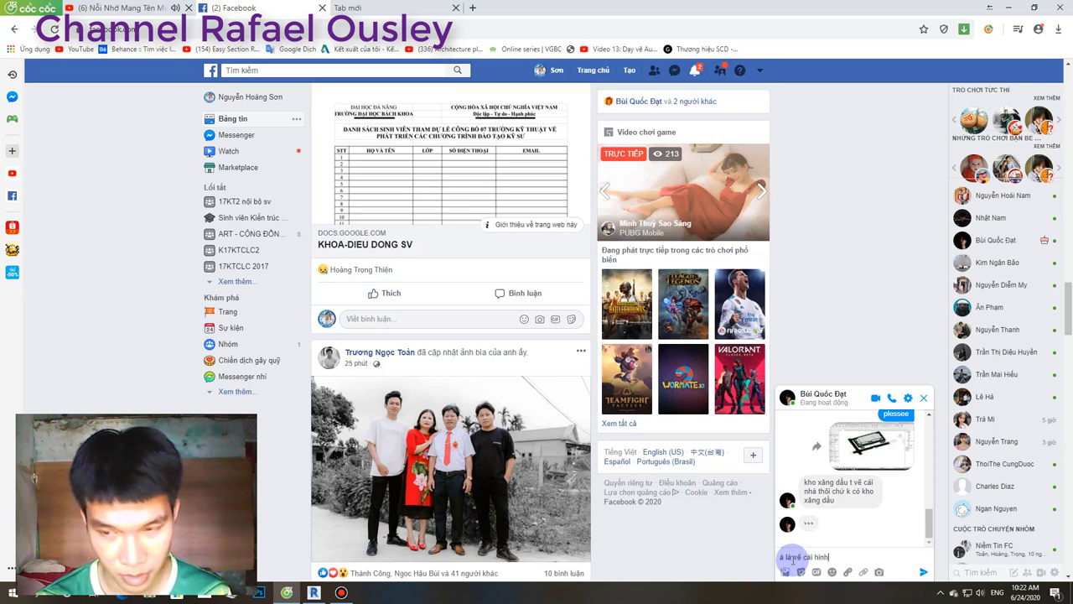
{"action": "type", "text": "hộp thôi đúng k này"}
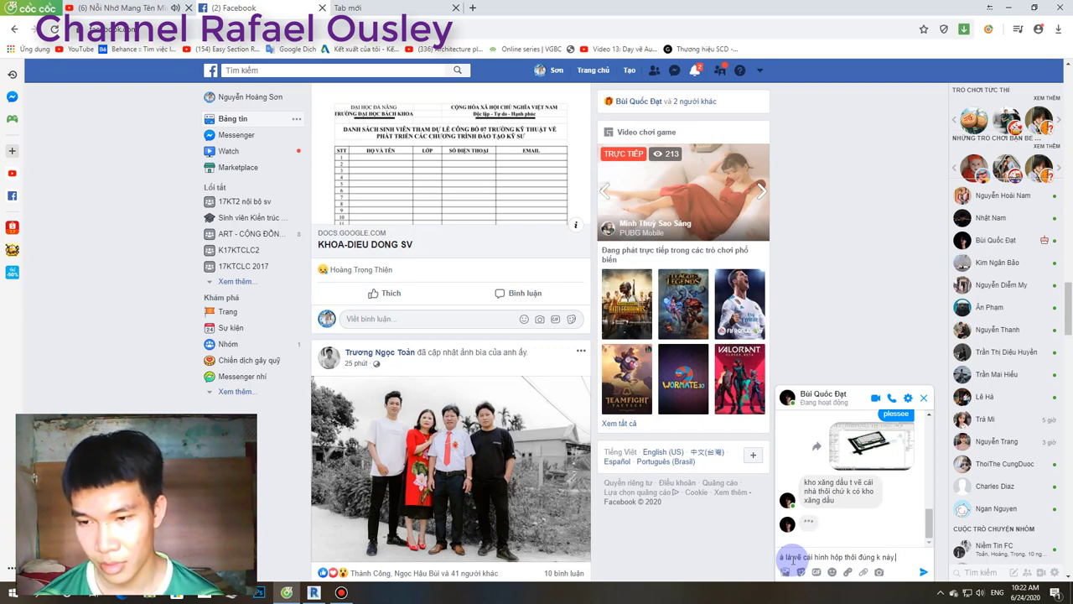
{"action": "key", "text": "Return"}
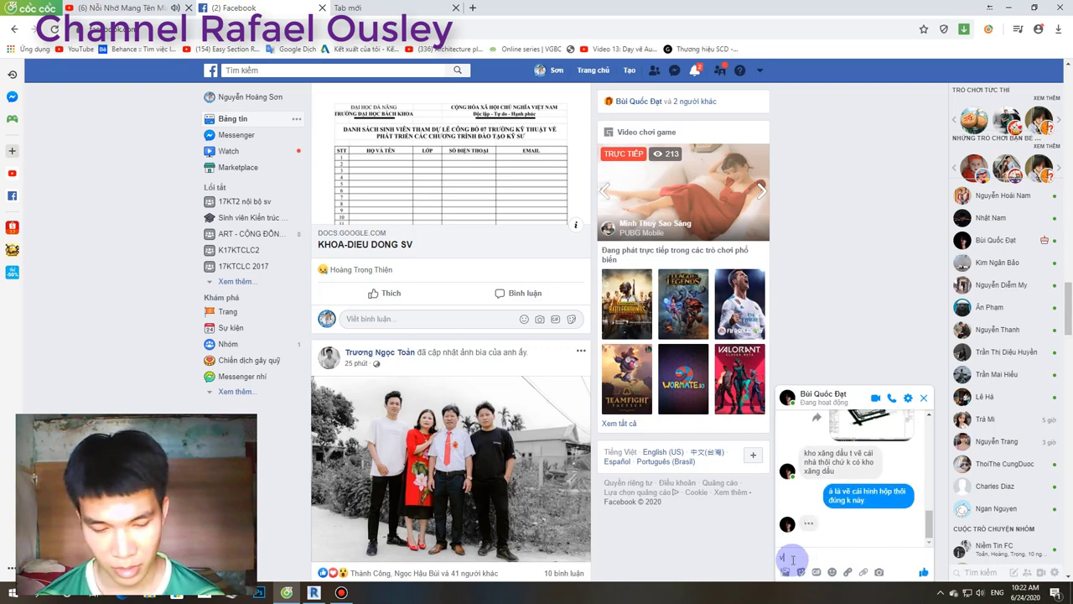
{"action": "type", "text": "e"}
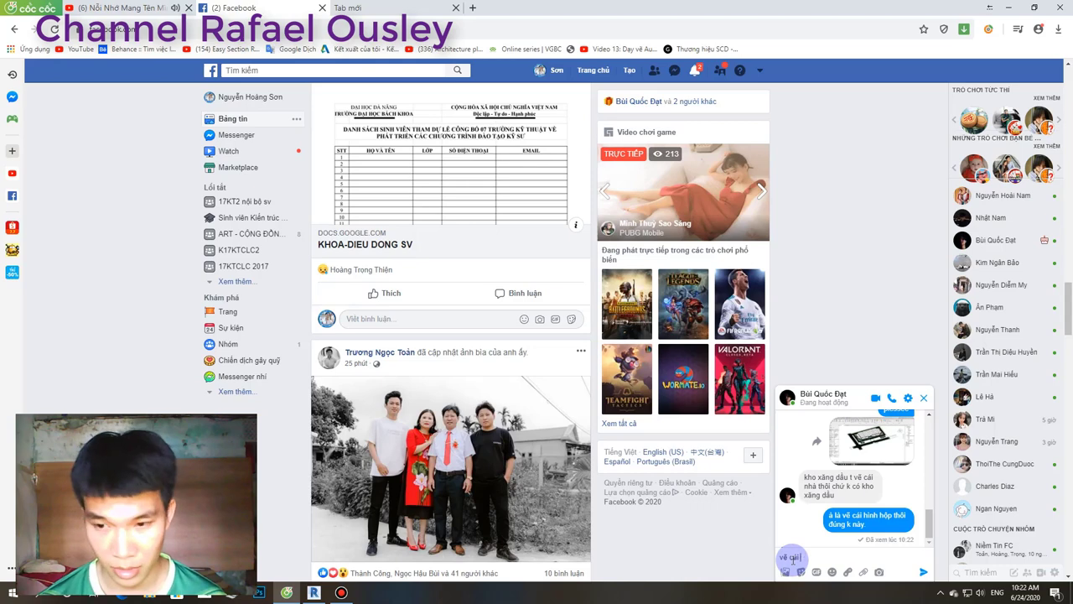
{"action": "type", "text": "hô"}
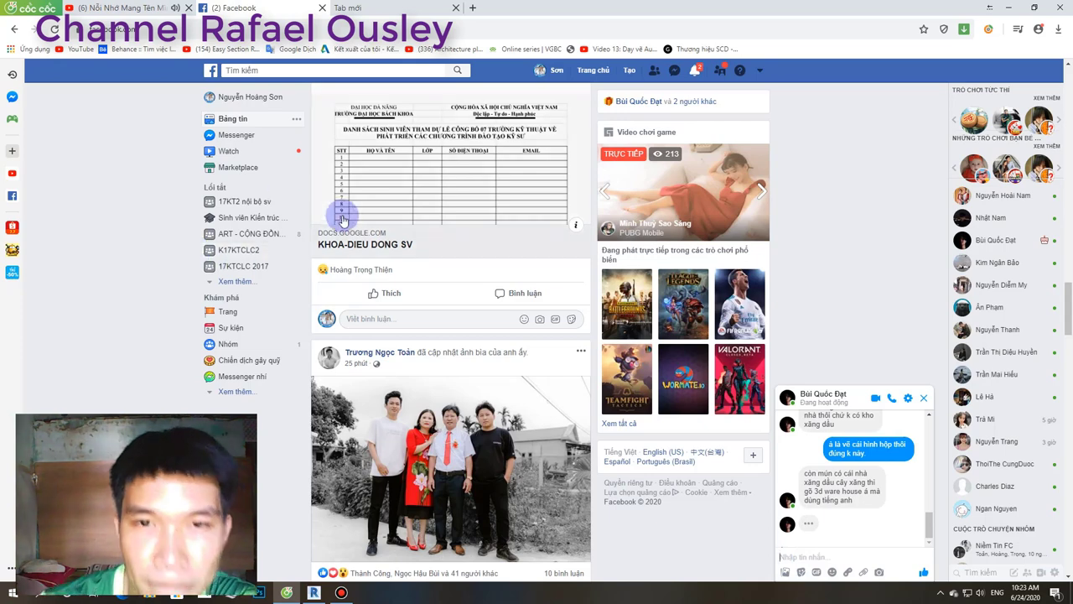
{"action": "scroll", "coordinate": [342, 220], "scroll_direction": "down", "scroll_amount": 5}
{"action": "scroll", "coordinate": [359, 271], "scroll_direction": "down", "scroll_amount": 3}
{"action": "scroll", "coordinate": [372, 312], "scroll_direction": "down", "scroll_amount": 2}
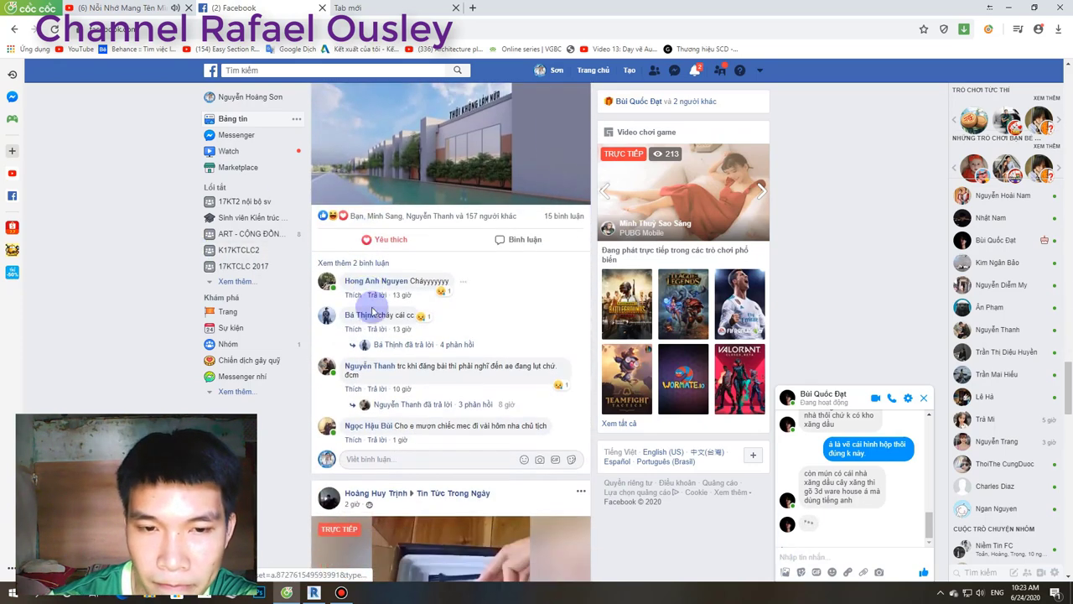
{"action": "scroll", "coordinate": [372, 310], "scroll_direction": "down", "scroll_amount": 1}
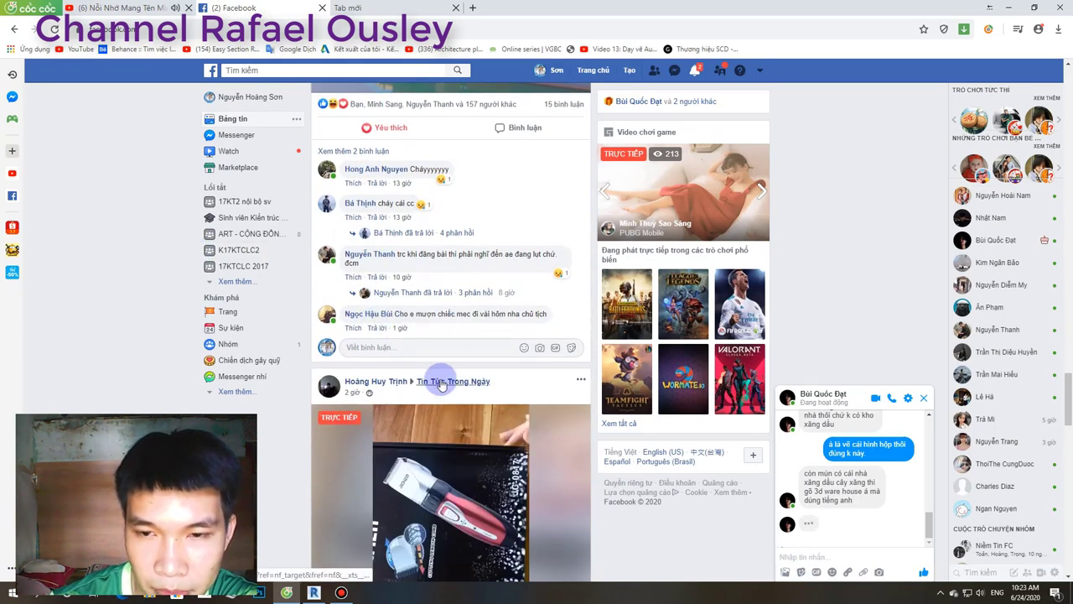
{"action": "mouse_move", "coordinate": [312, 405]}
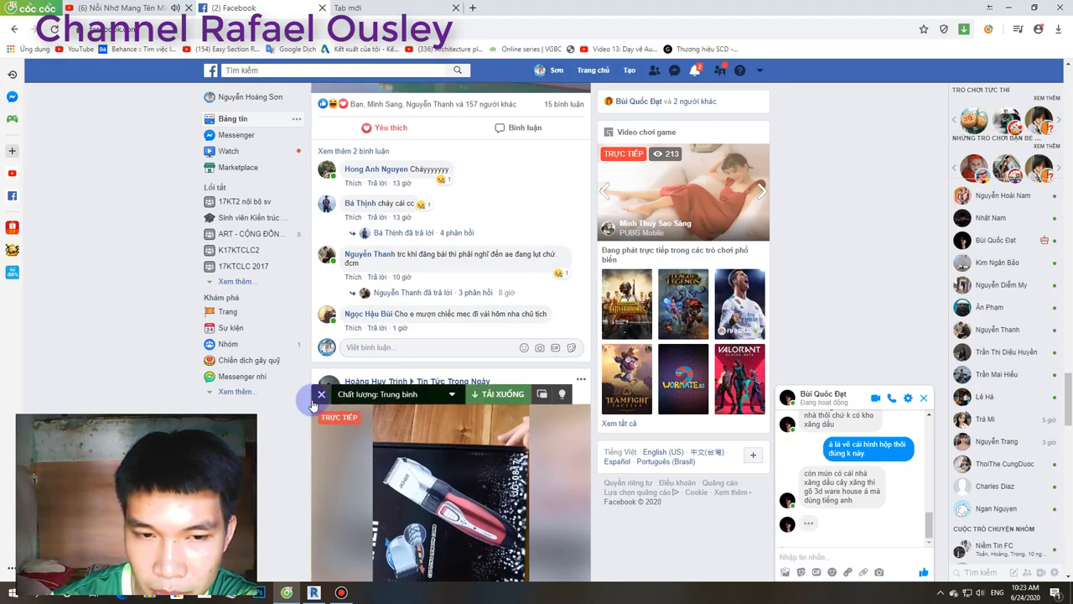
{"action": "scroll", "coordinate": [295, 403], "scroll_direction": "down", "scroll_amount": 3}
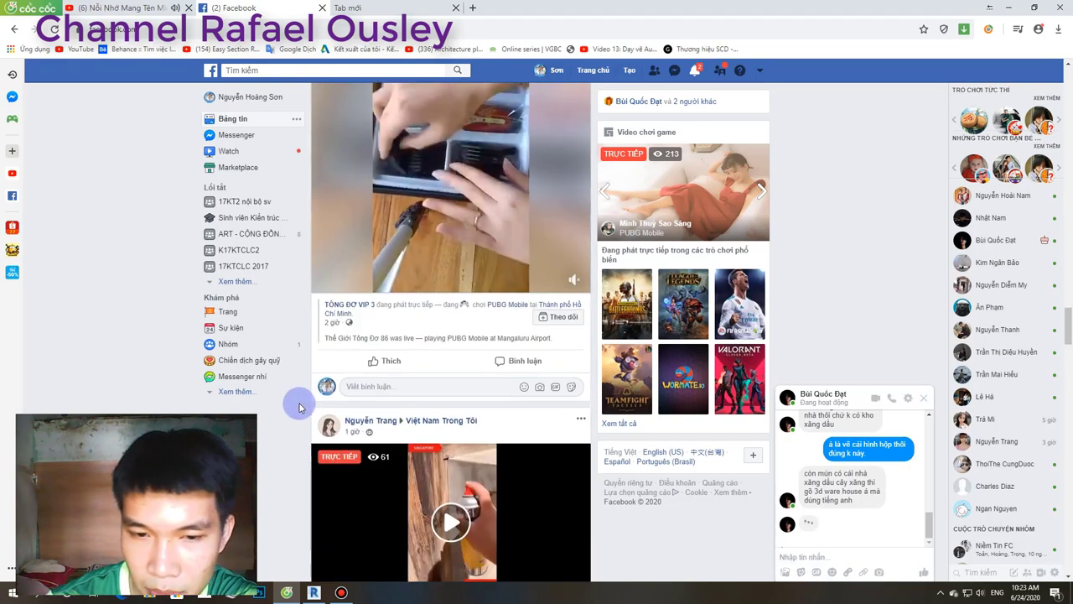
{"action": "scroll", "coordinate": [299, 407], "scroll_direction": "down", "scroll_amount": 2}
{"action": "scroll", "coordinate": [299, 407], "scroll_direction": "down", "scroll_amount": 1}
{"action": "scroll", "coordinate": [300, 407], "scroll_direction": "down", "scroll_amount": 1}
{"action": "scroll", "coordinate": [301, 407], "scroll_direction": "down", "scroll_amount": 2}
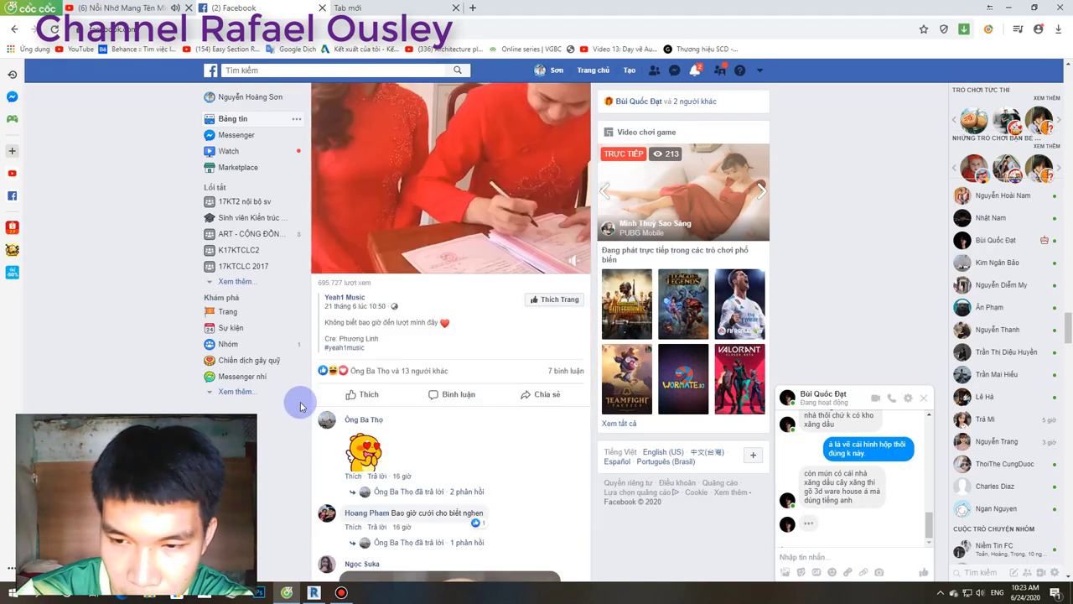
{"action": "scroll", "coordinate": [300, 408], "scroll_direction": "down", "scroll_amount": 3}
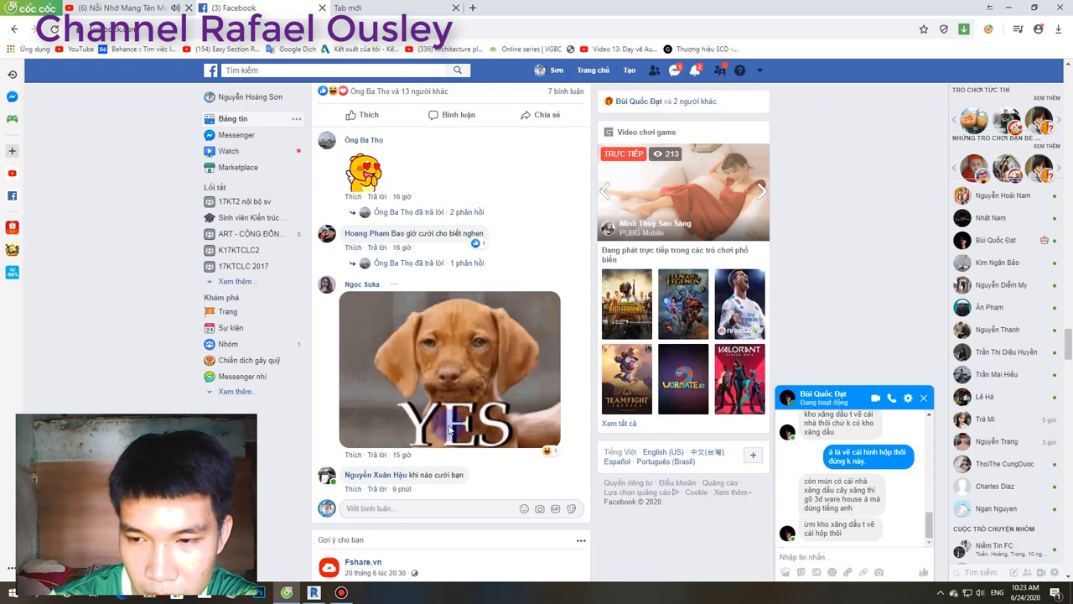
Send the replies 'rưa về hình khối thôi được' and 'mấy cái nà phu mà'.
{"action": "left_click", "coordinate": [818, 555]}
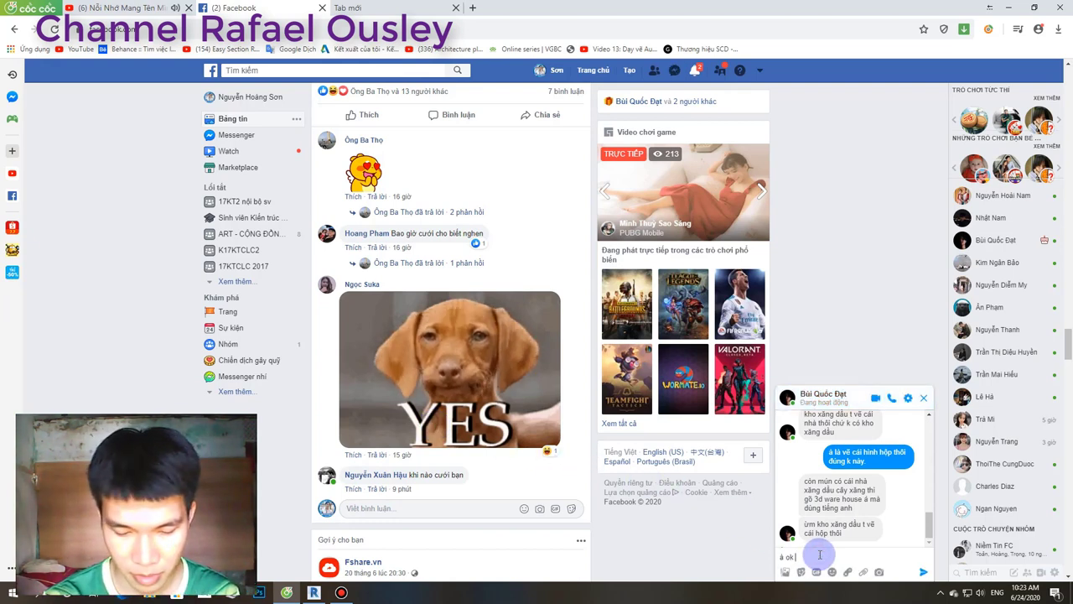
{"action": "type", "text": " rưa về"}
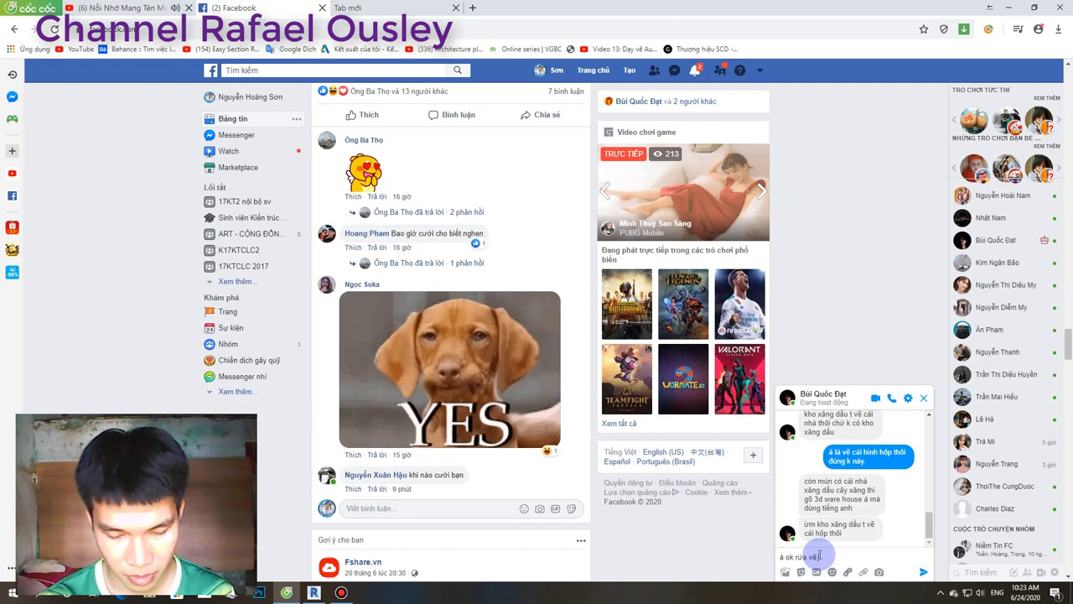
{"action": "type", "text": " hình"}
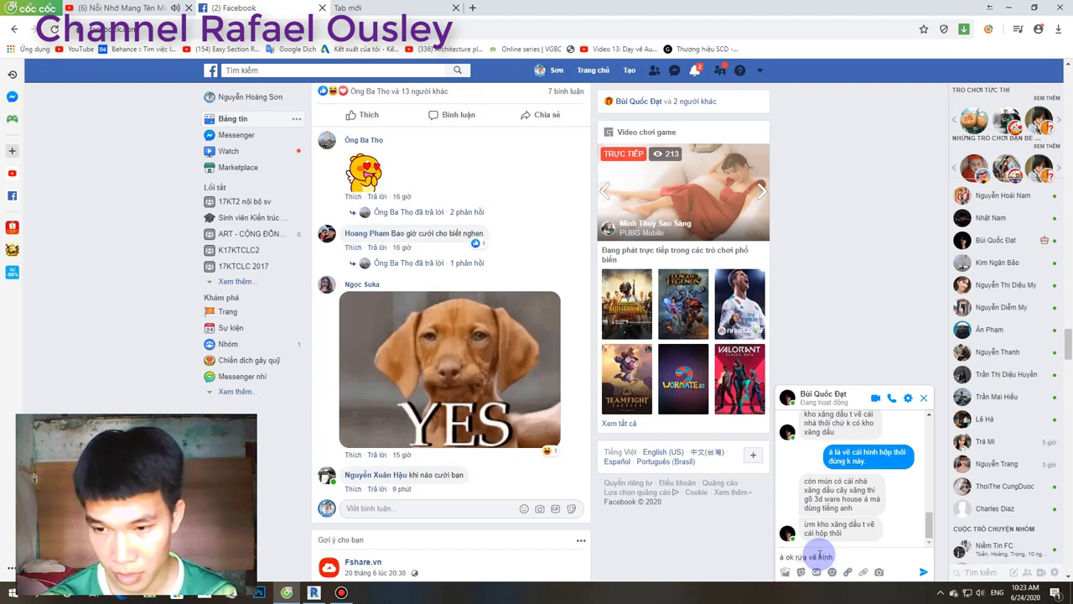
{"action": "type", "text": " khối thô"}
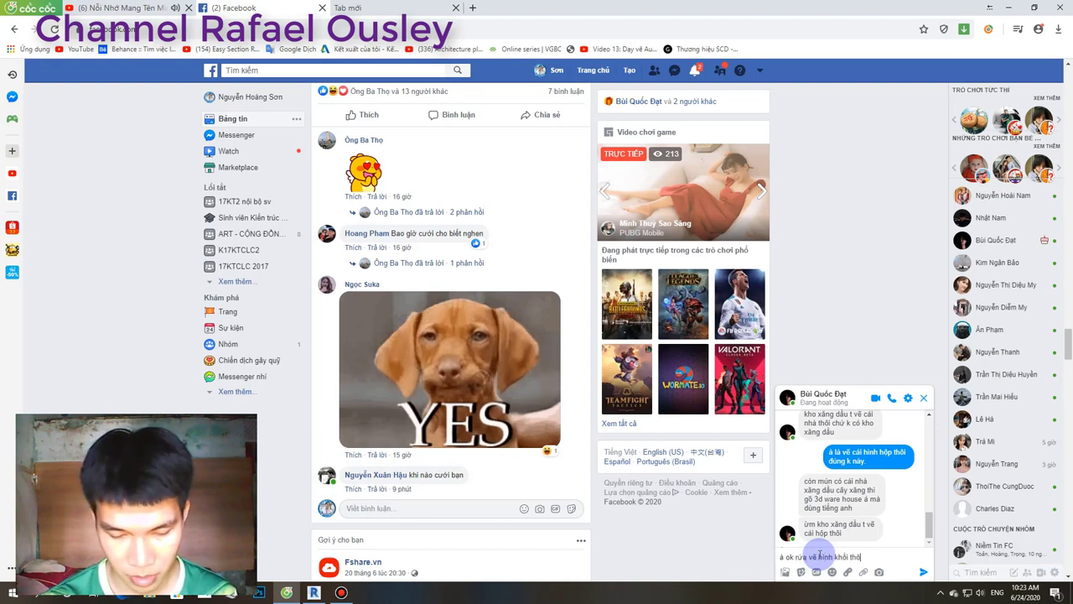
{"action": "type", "text": "i được"}
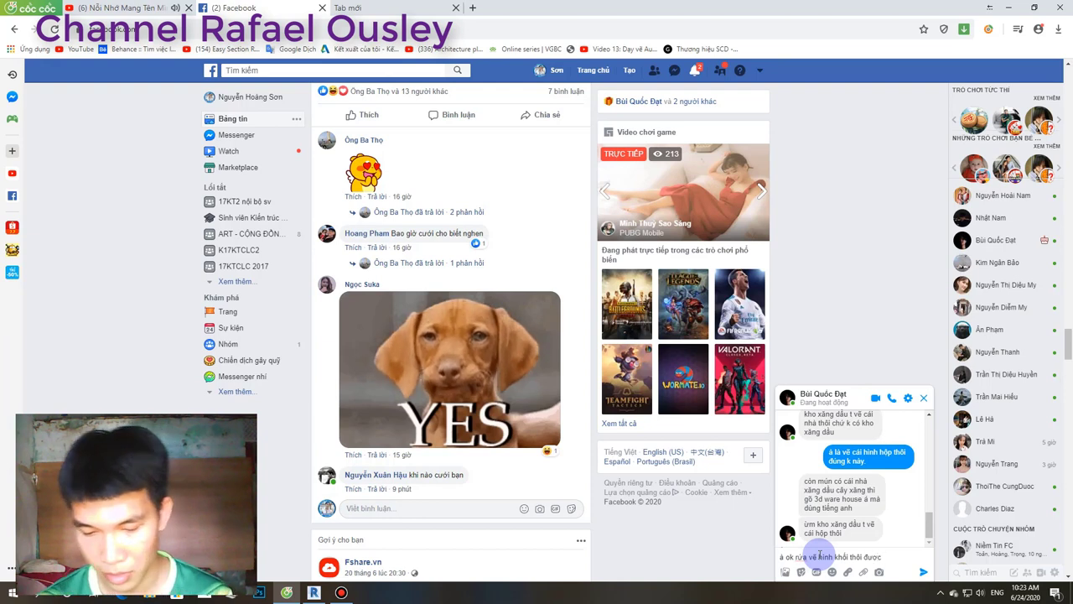
{"action": "key", "text": "Return"}
{"action": "type", "text": "mấy cá"}
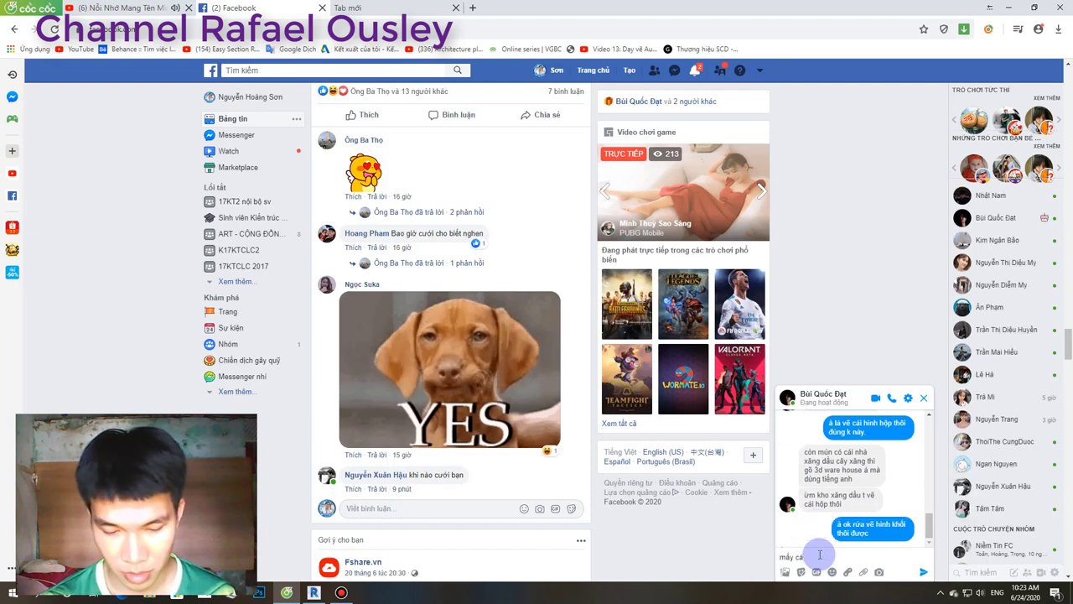
{"action": "type", "text": "i nà phu mà"}
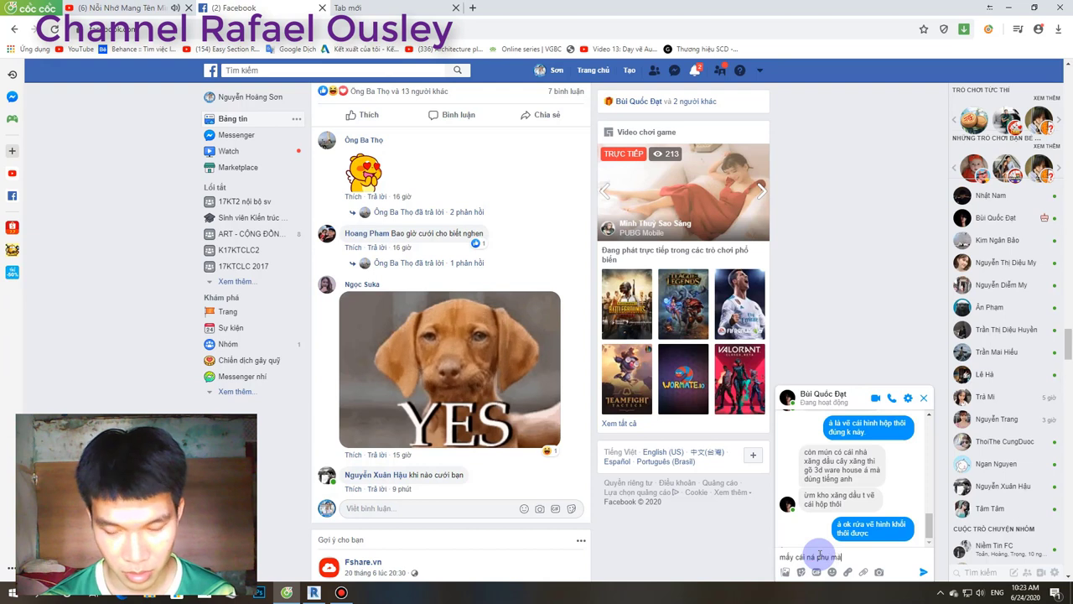
{"action": "key", "text": "Return"}
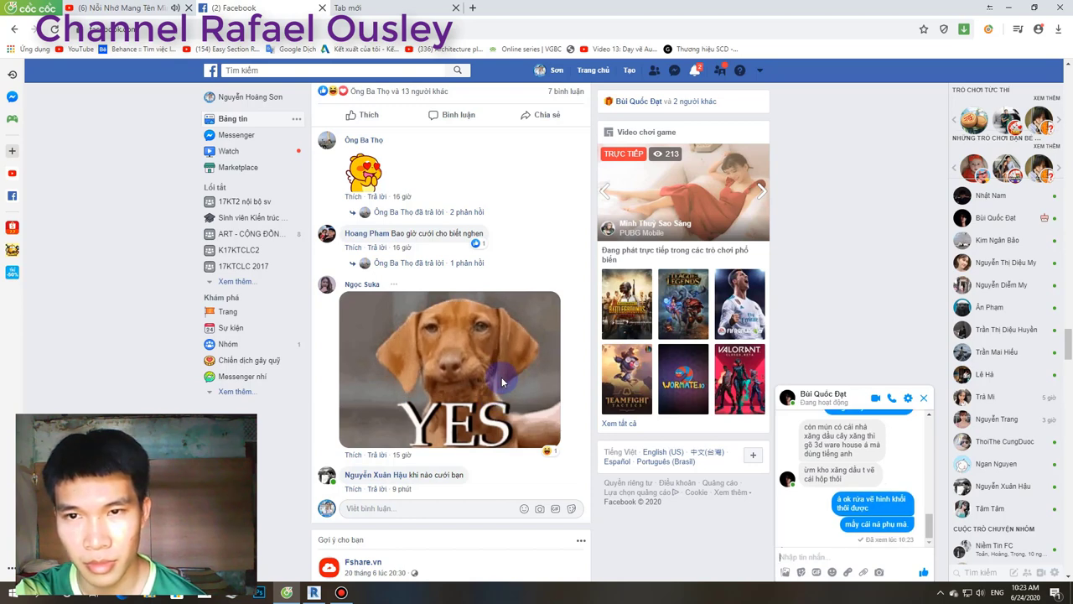
Send the Messenger reply 'rửa là tải sketchup nữa' about downloading SketchUp.
{"action": "scroll", "coordinate": [502, 382], "scroll_direction": "down", "scroll_amount": 4}
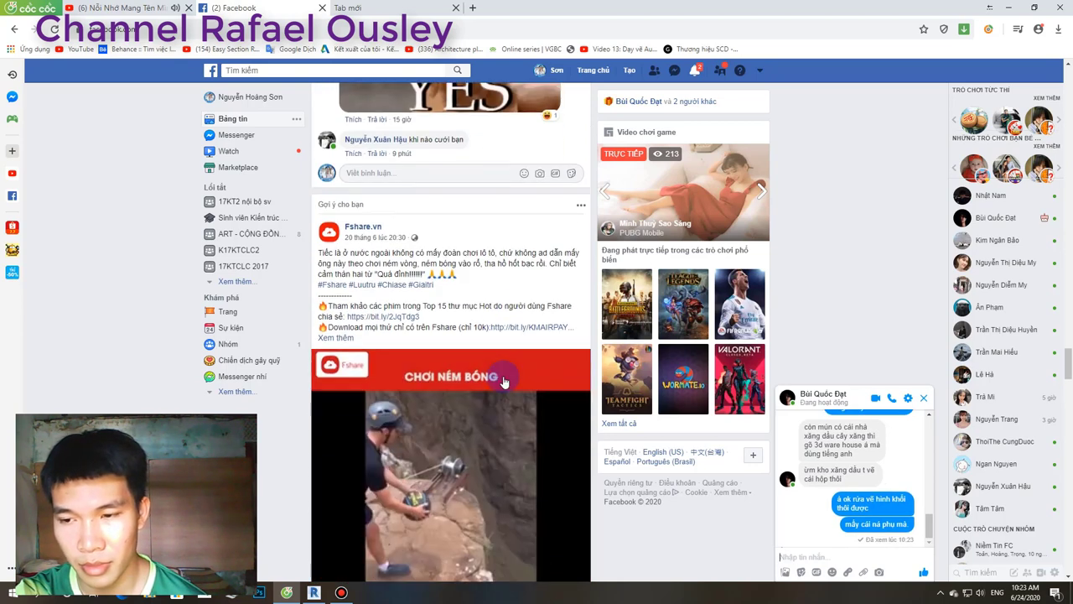
{"action": "scroll", "coordinate": [503, 382], "scroll_direction": "down", "scroll_amount": 4}
{"action": "scroll", "coordinate": [503, 378], "scroll_direction": "down", "scroll_amount": 5}
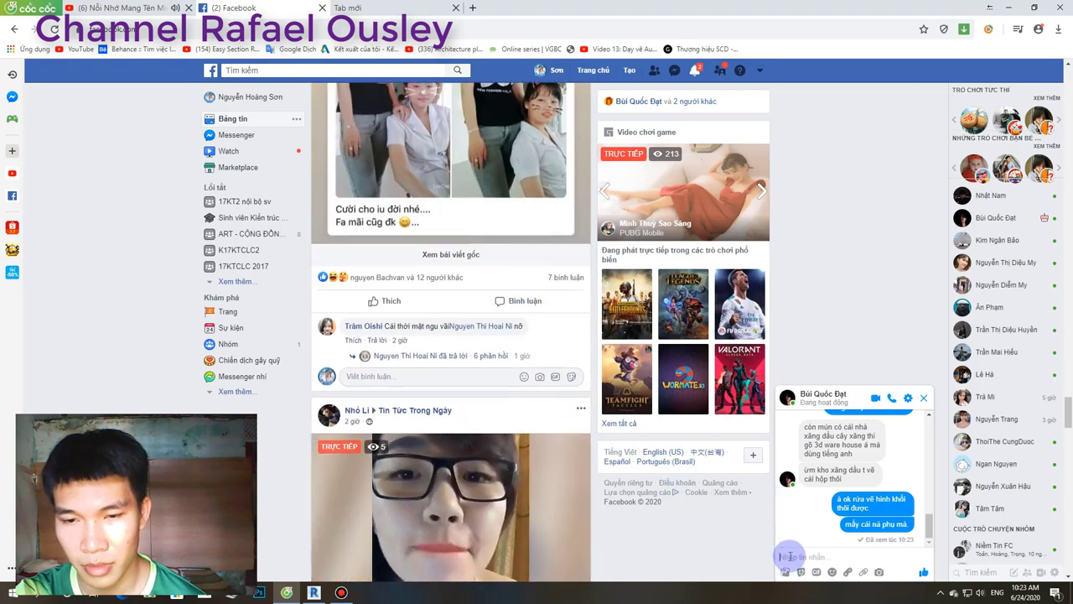
{"action": "scroll", "coordinate": [662, 505], "scroll_direction": "down", "scroll_amount": 5}
{"action": "scroll", "coordinate": [662, 506], "scroll_direction": "down", "scroll_amount": 3}
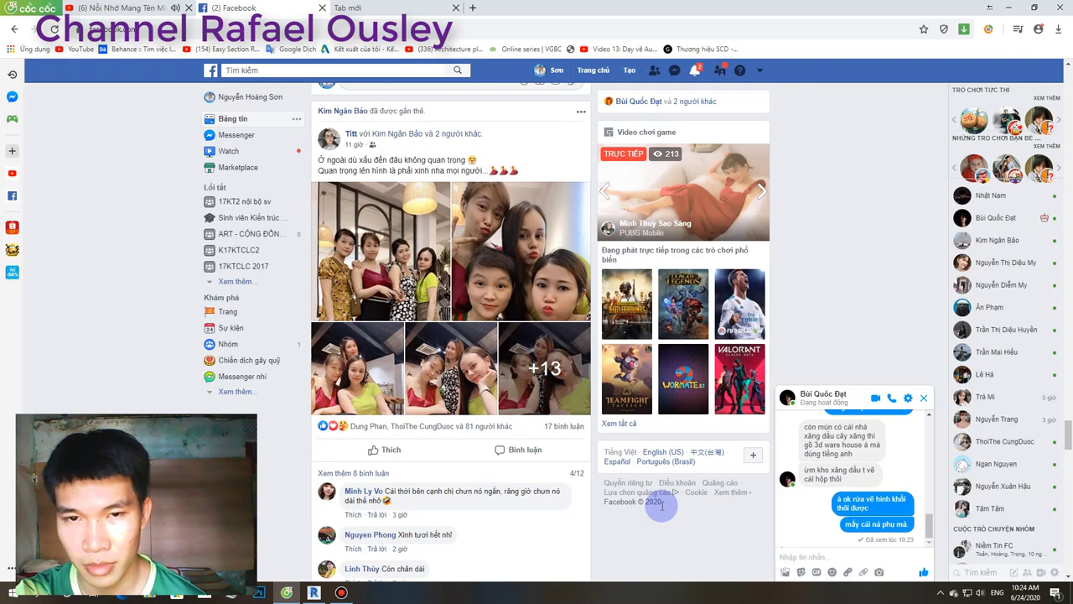
{"action": "scroll", "coordinate": [661, 506], "scroll_direction": "down", "scroll_amount": 4}
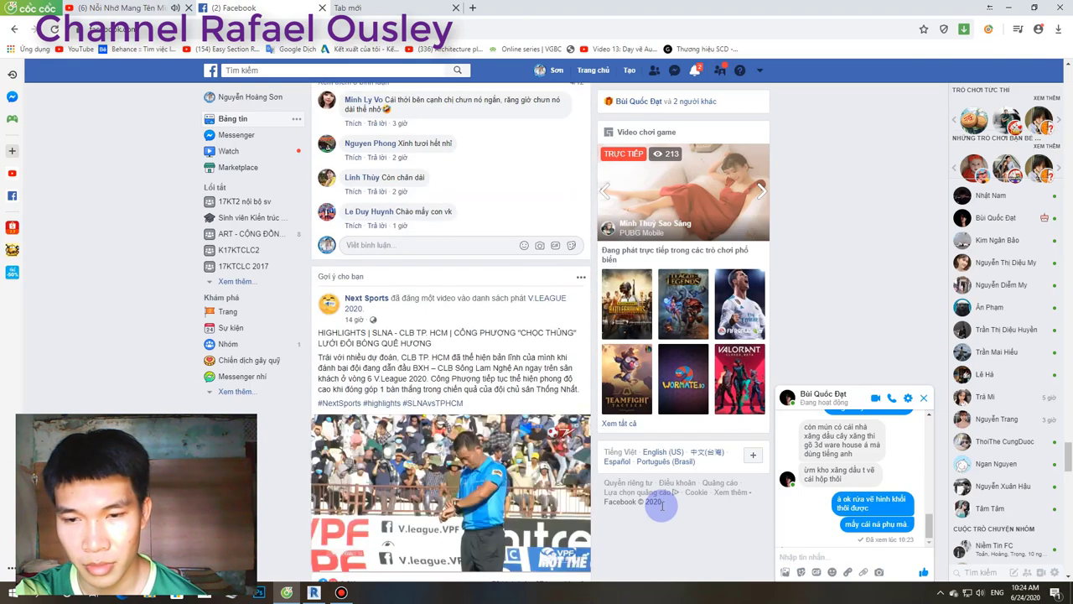
{"action": "scroll", "coordinate": [661, 505], "scroll_direction": "down", "scroll_amount": 2}
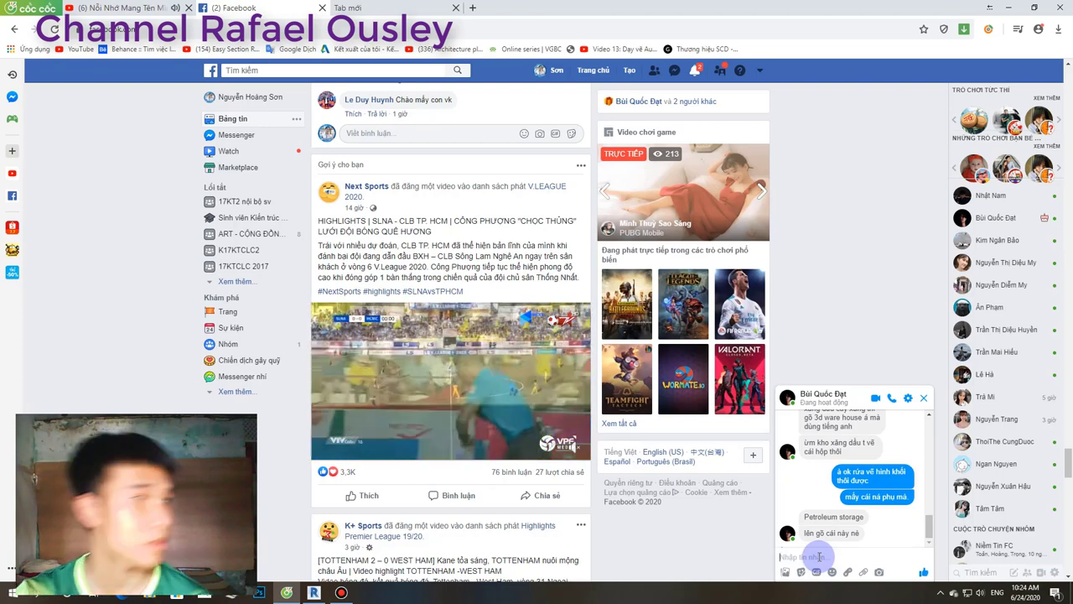
{"action": "type", "text": "rưaửa là tải"}
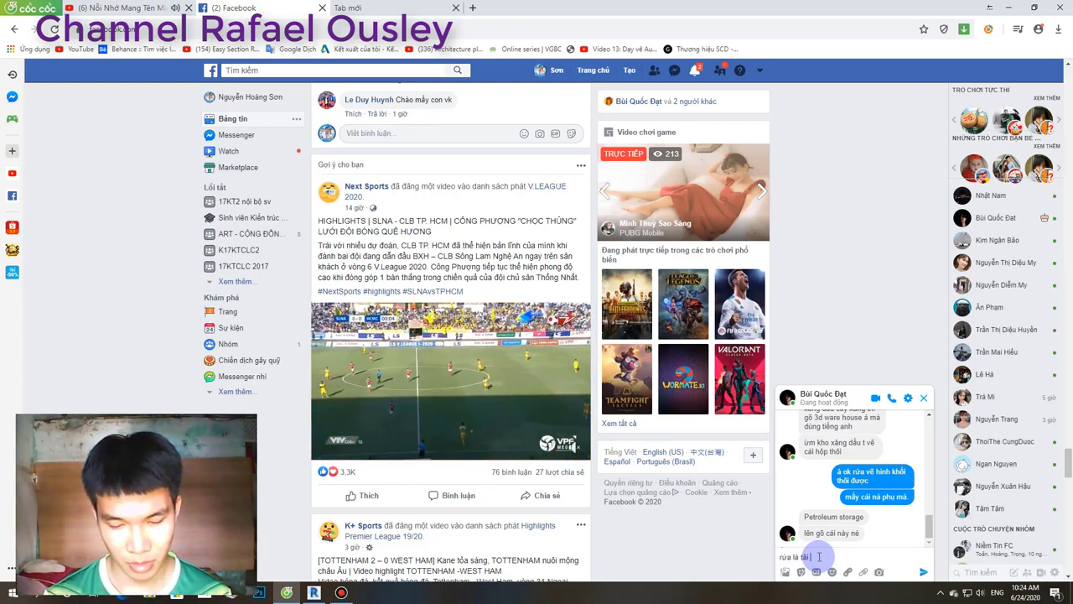
{"action": "type", "text": "tchup nữa a"}
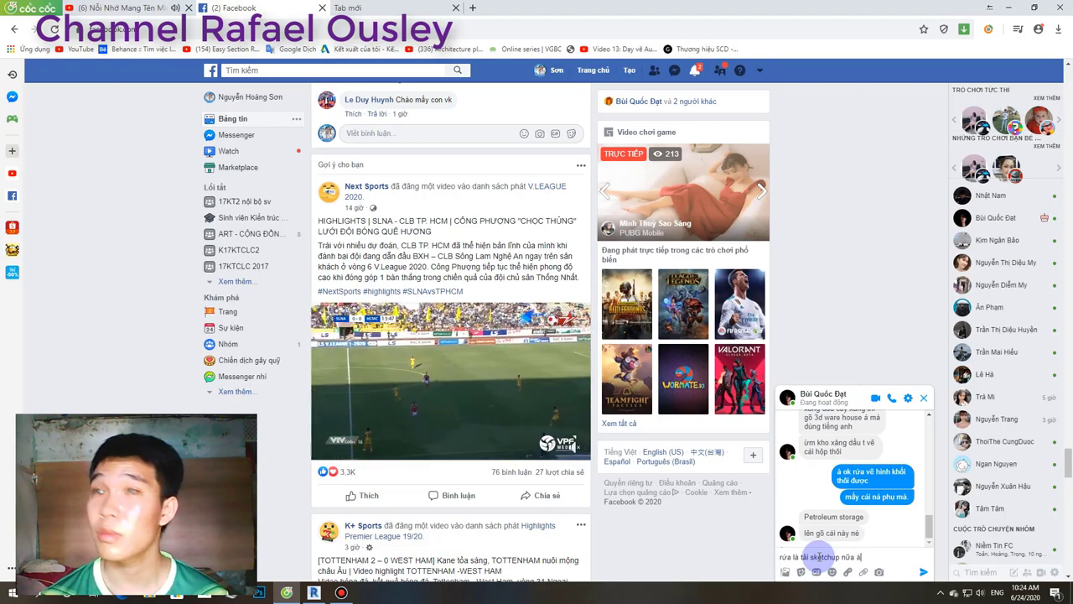
{"action": "key", "text": "Return"}
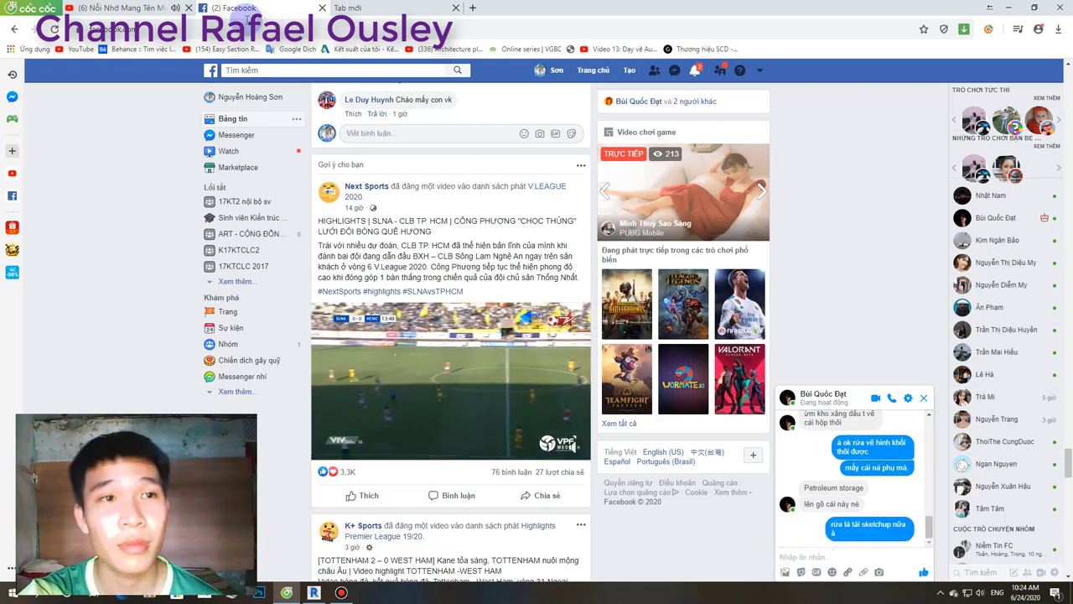
Glance at the YouTube tab, clear Facebook notifications, and scroll to the Tottenham 2-0 West Ham post.
{"action": "left_click", "coordinate": [167, 8]}
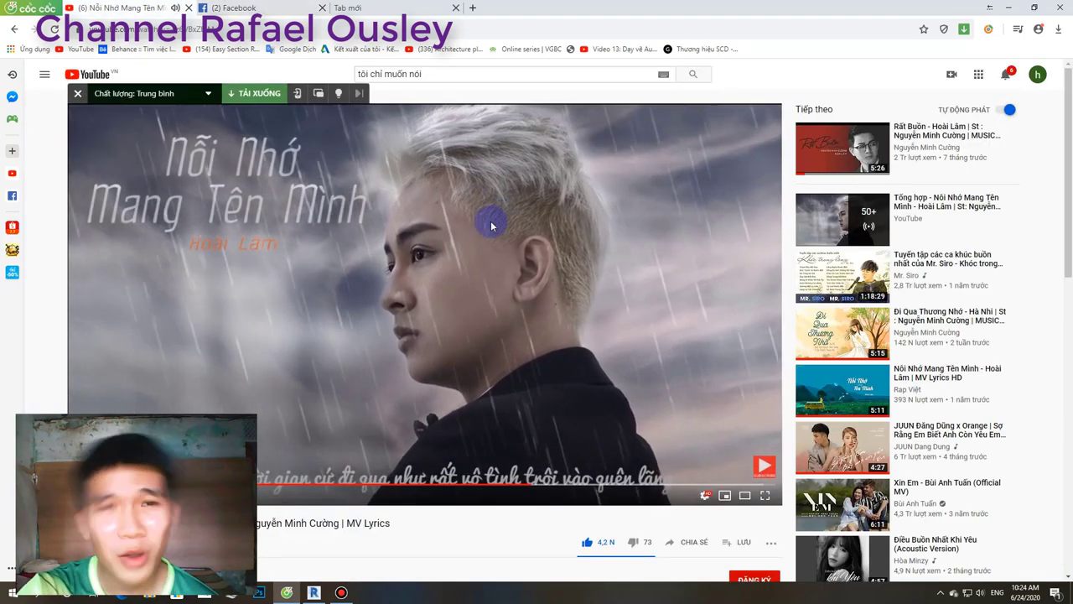
{"action": "key", "text": "ctrl+Tab"}
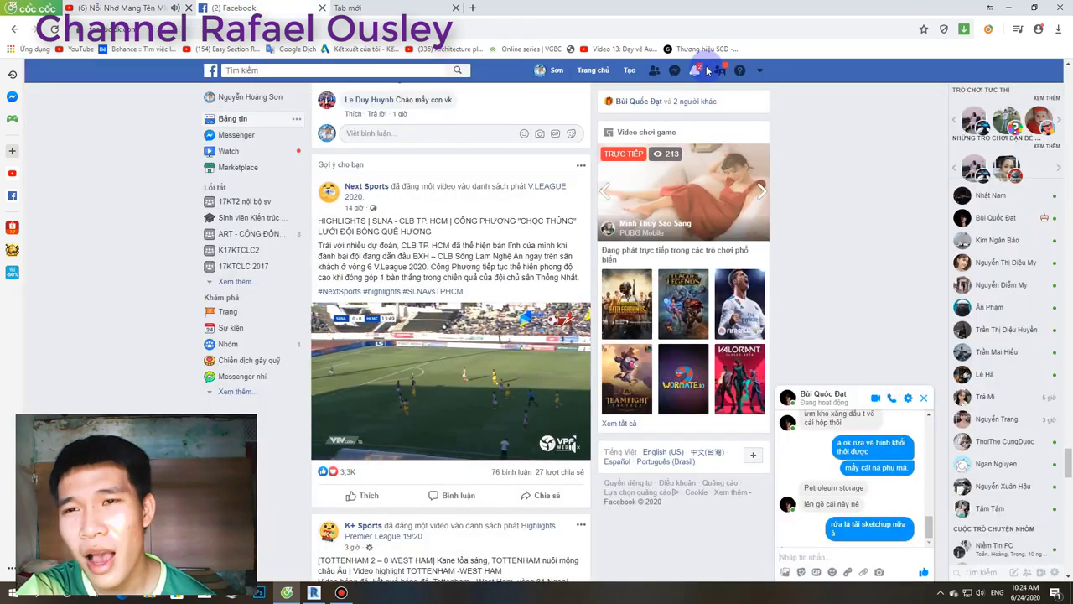
{"action": "left_click", "coordinate": [695, 71]}
{"action": "left_click", "coordinate": [772, 203]}
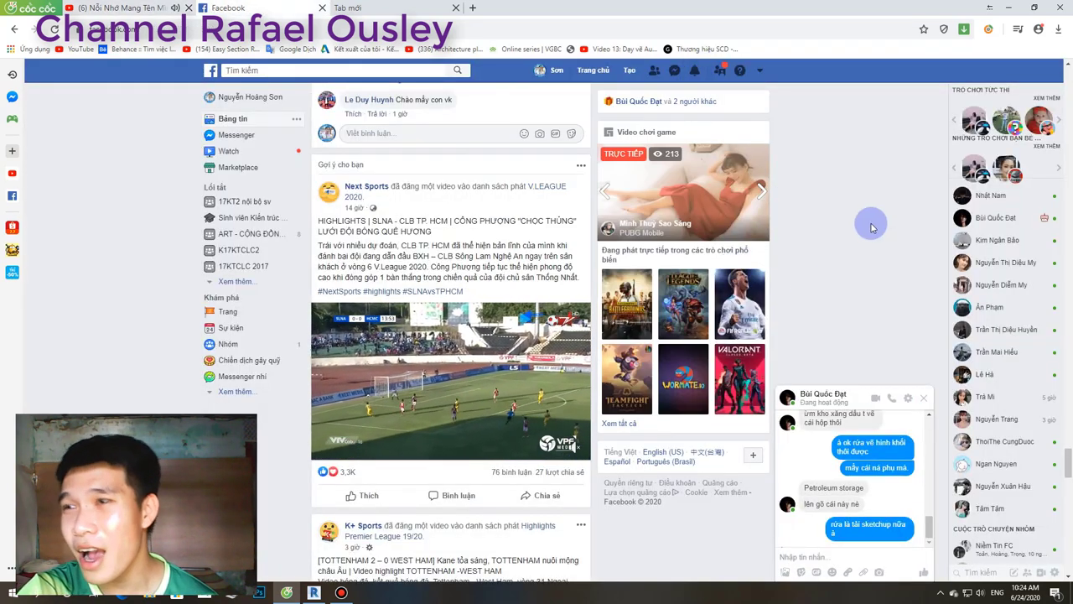
{"action": "scroll", "coordinate": [694, 291], "scroll_direction": "down", "scroll_amount": 4}
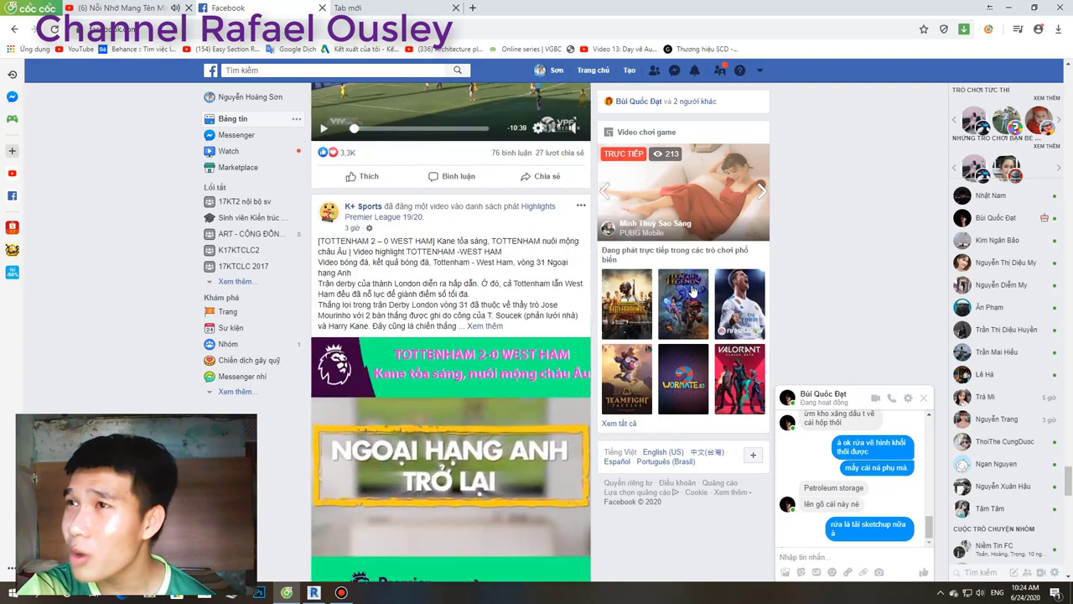
{"action": "scroll", "coordinate": [693, 291], "scroll_direction": "up", "scroll_amount": 2}
{"action": "scroll", "coordinate": [671, 298], "scroll_direction": "down", "scroll_amount": 3}
{"action": "scroll", "coordinate": [637, 303], "scroll_direction": "down", "scroll_amount": 2}
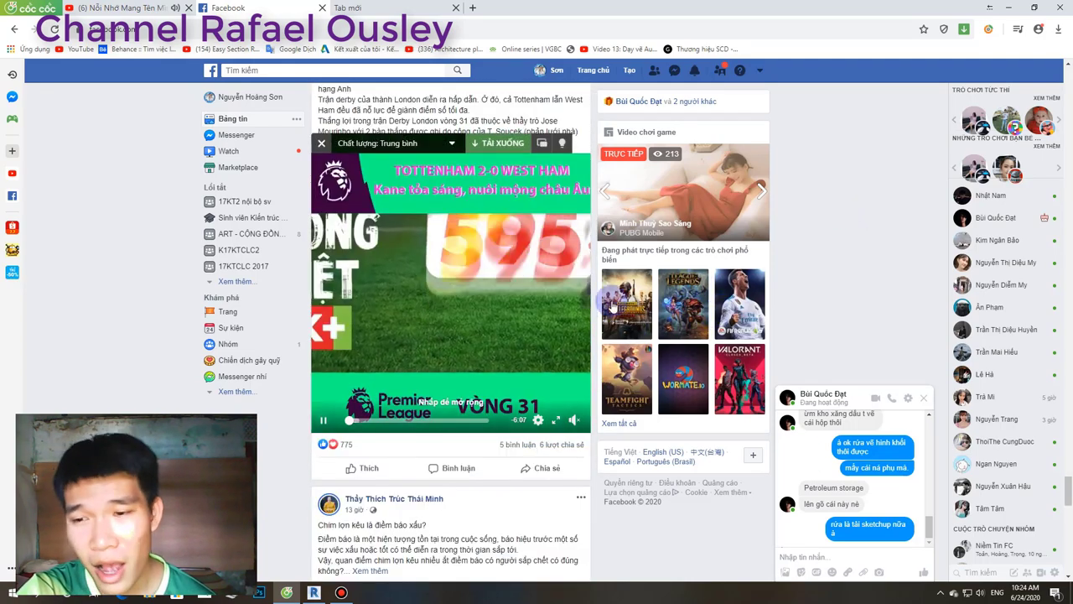
Zoom and orbit the Revit 3D view close around the annex building and road intersection.
{"action": "left_click", "coordinate": [787, 252]}
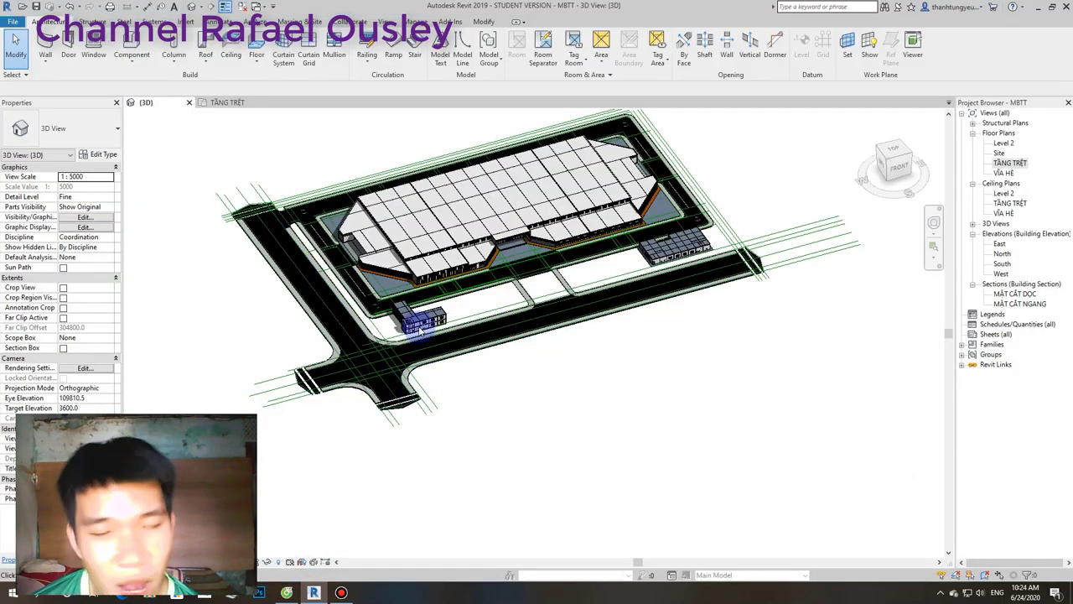
{"action": "scroll", "coordinate": [419, 330], "scroll_direction": "up", "scroll_amount": 5}
{"action": "middle_click_drag", "start_coordinate": [283, 307], "coordinate": [553, 265], "text": "shift"}
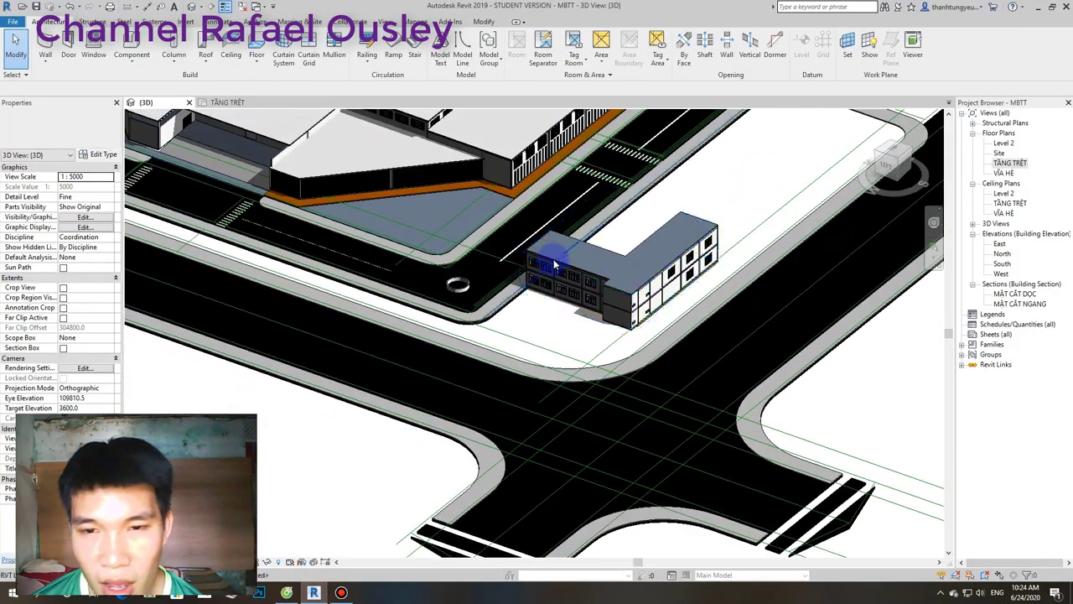
{"action": "scroll", "coordinate": [553, 265], "scroll_direction": "up", "scroll_amount": 4}
{"action": "mouse_move", "coordinate": [569, 362]}
{"action": "middle_mouse_down", "text": "shift"}
{"action": "mouse_move", "coordinate": [558, 330]}
{"action": "mouse_move", "coordinate": [660, 269]}
{"action": "mouse_move", "coordinate": [642, 300]}
{"action": "mouse_move", "coordinate": [536, 361]}
{"action": "mouse_move", "coordinate": [523, 340]}
{"action": "mouse_move", "coordinate": [619, 311]}
{"action": "mouse_move", "coordinate": [618, 299]}
{"action": "middle_mouse_up", "text": "shift"}
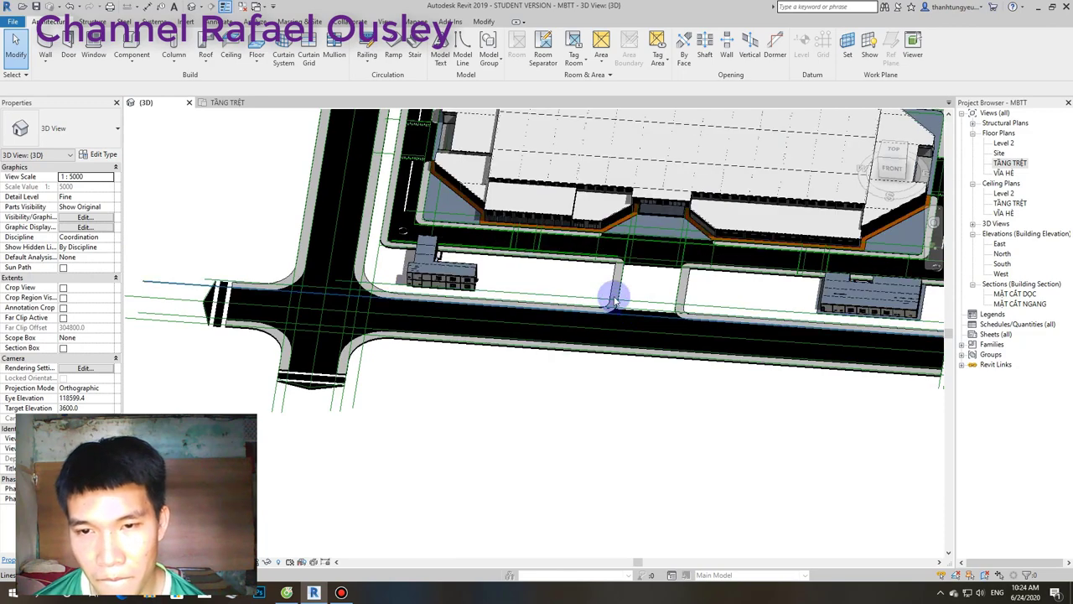
{"action": "scroll", "coordinate": [611, 300], "scroll_direction": "up", "scroll_amount": 2}
{"action": "scroll", "coordinate": [608, 295], "scroll_direction": "up", "scroll_amount": 2}
Select the road floor to check its properties, deselect it, orbit the whole site, then return to Facebook.
{"action": "left_click", "coordinate": [606, 292]}
{"action": "scroll", "coordinate": [666, 288], "scroll_direction": "down", "scroll_amount": 3}
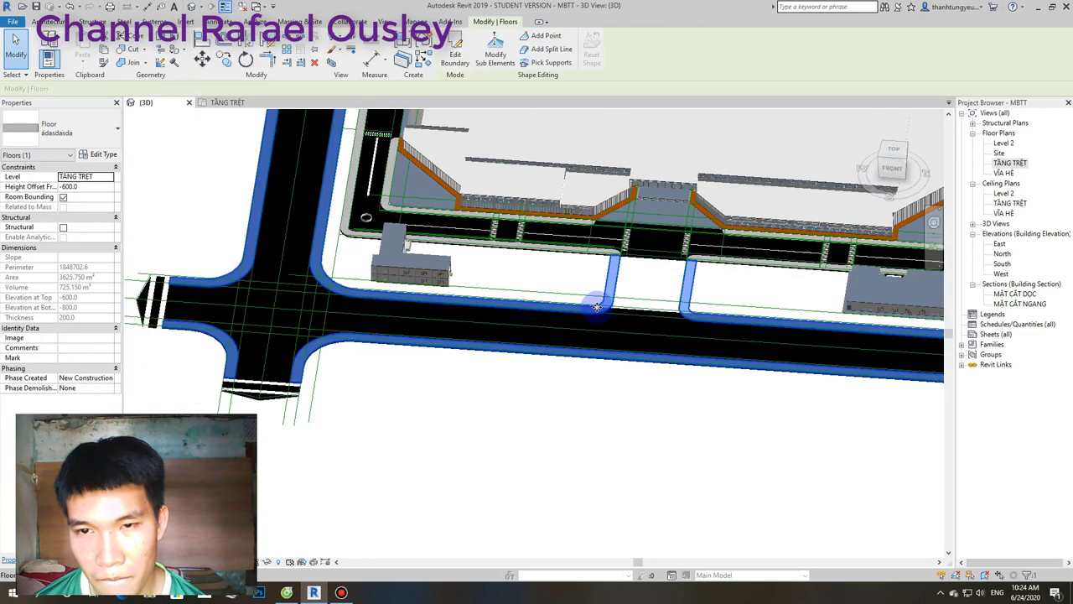
{"action": "left_click", "coordinate": [567, 447]}
{"action": "scroll", "coordinate": [571, 453], "scroll_direction": "down", "scroll_amount": 5}
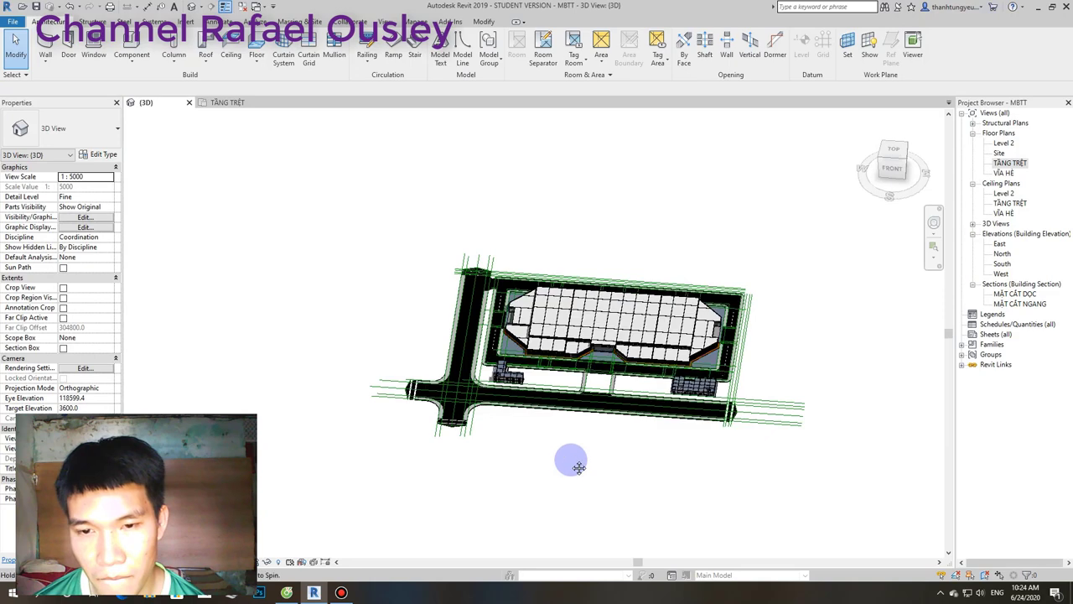
{"action": "mouse_move", "coordinate": [570, 462]}
{"action": "middle_mouse_down", "text": "shift"}
{"action": "mouse_move", "coordinate": [642, 434]}
{"action": "mouse_move", "coordinate": [577, 409]}
{"action": "middle_mouse_up", "text": "shift"}
{"action": "scroll", "coordinate": [577, 410], "scroll_direction": "up", "scroll_amount": 3}
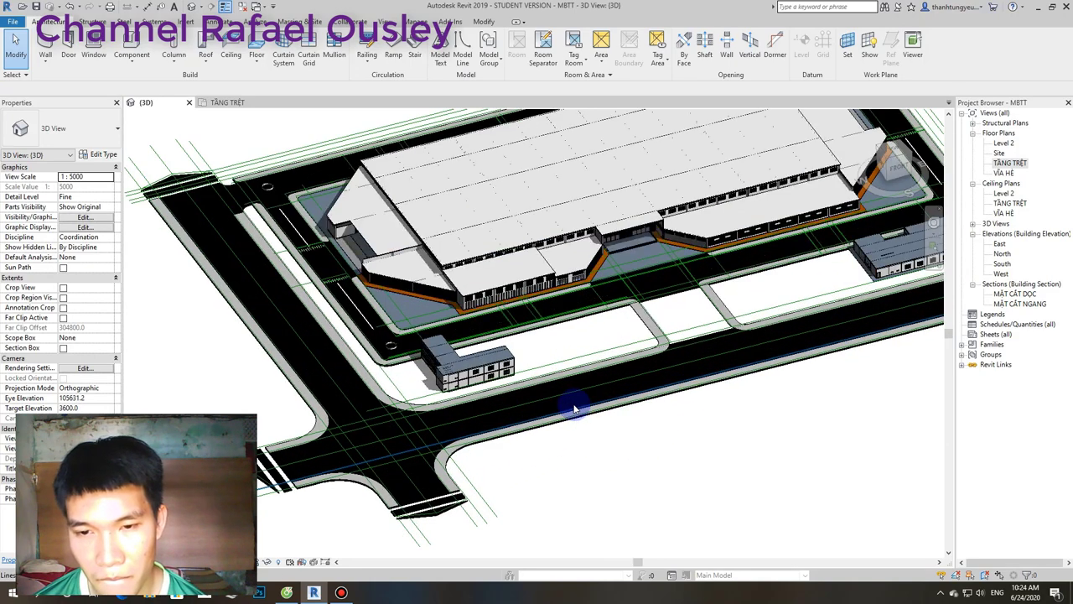
{"action": "key", "text": "alt+Tab"}
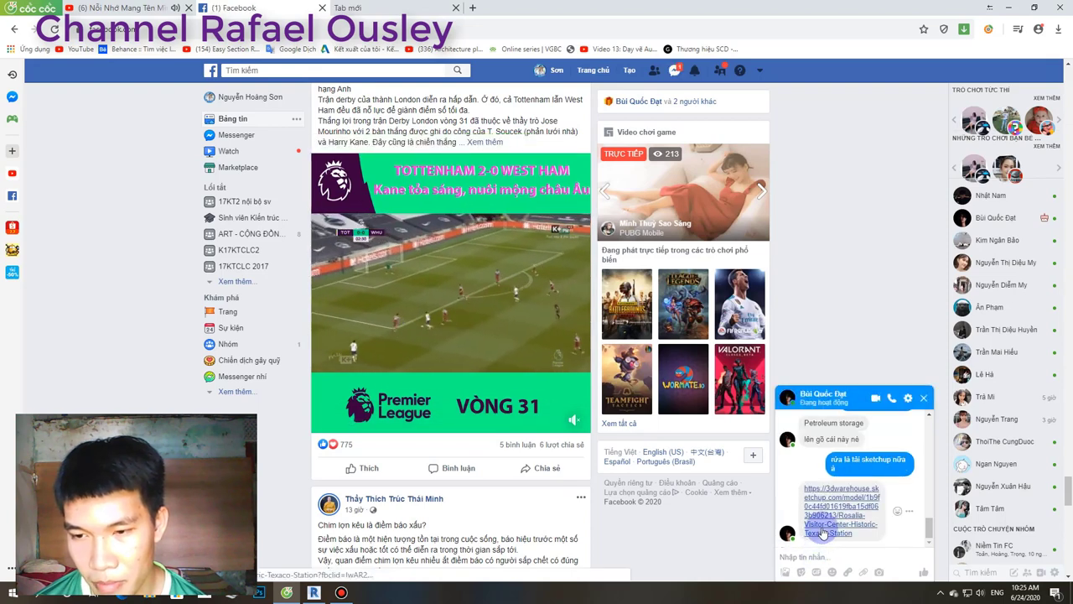
Open the shared 3D Warehouse model link, then reply 't chưa tải sketchup nữa' in Messenger.
{"action": "left_click", "coordinate": [822, 530]}
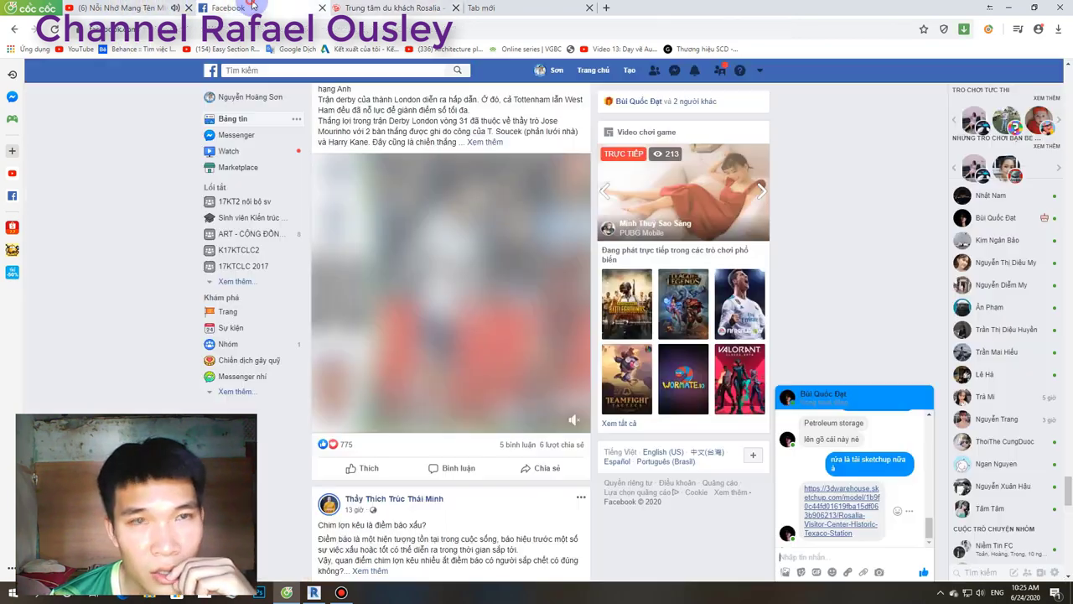
{"action": "left_click", "coordinate": [251, 7]}
{"action": "left_click", "coordinate": [803, 555]}
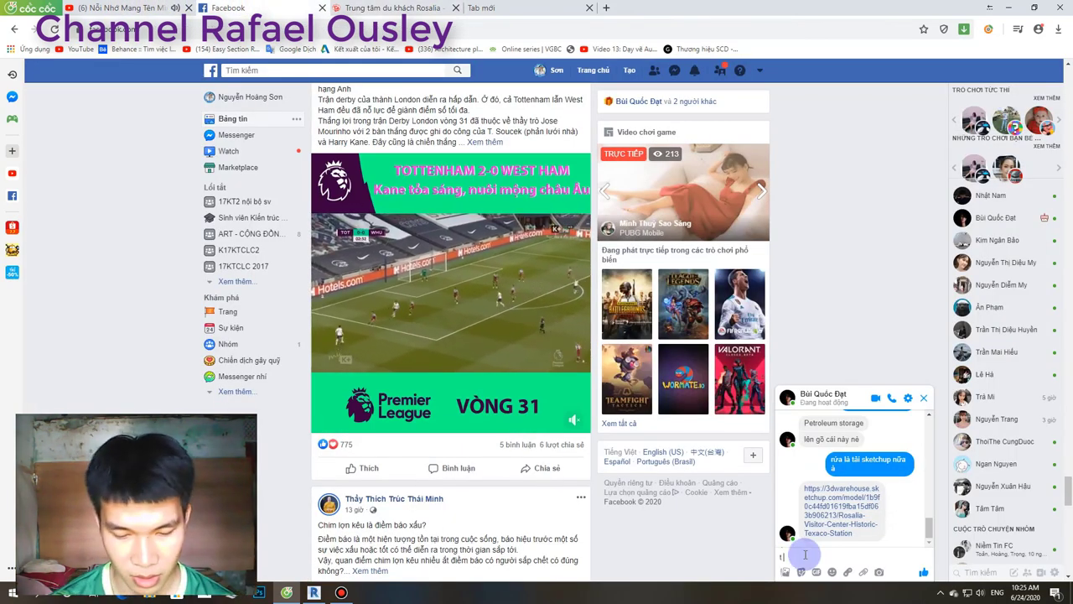
{"action": "type", "text": "t chưa tải sketc"}
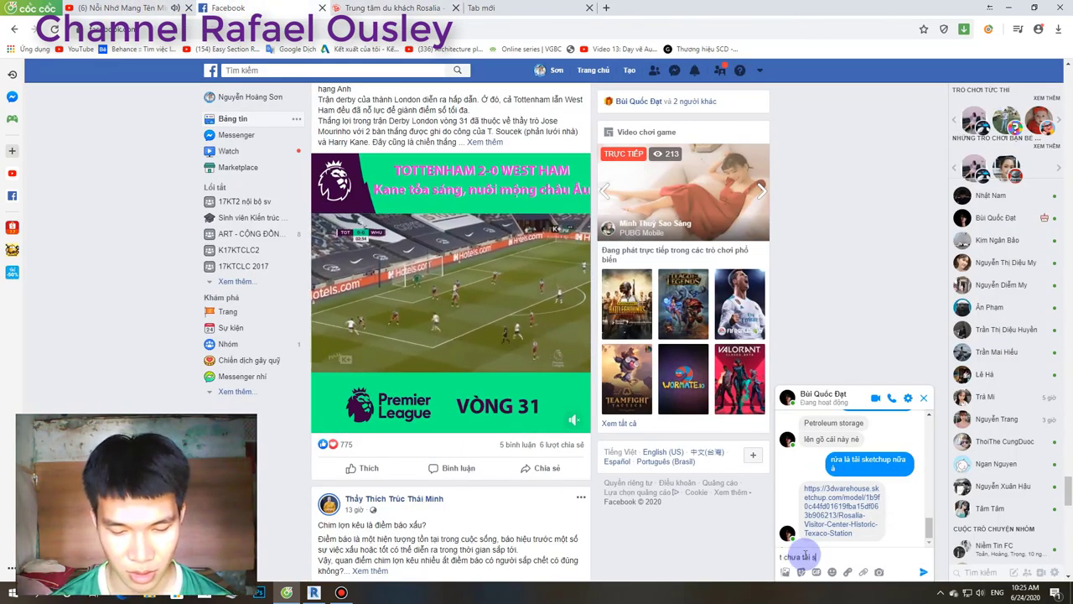
{"action": "type", "text": "hup nữa"}
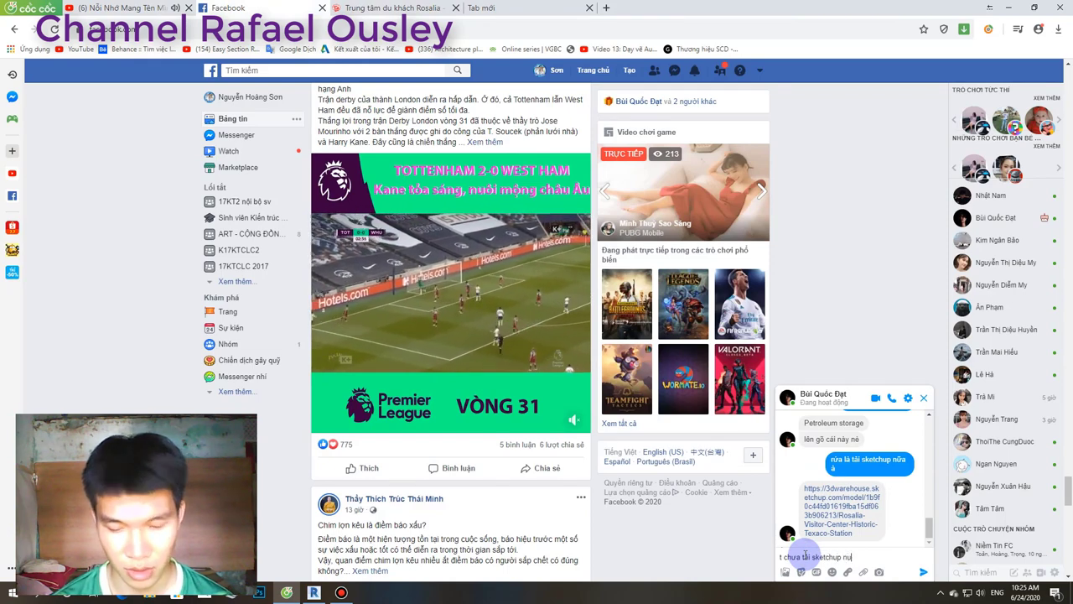
{"action": "key", "text": "Return"}
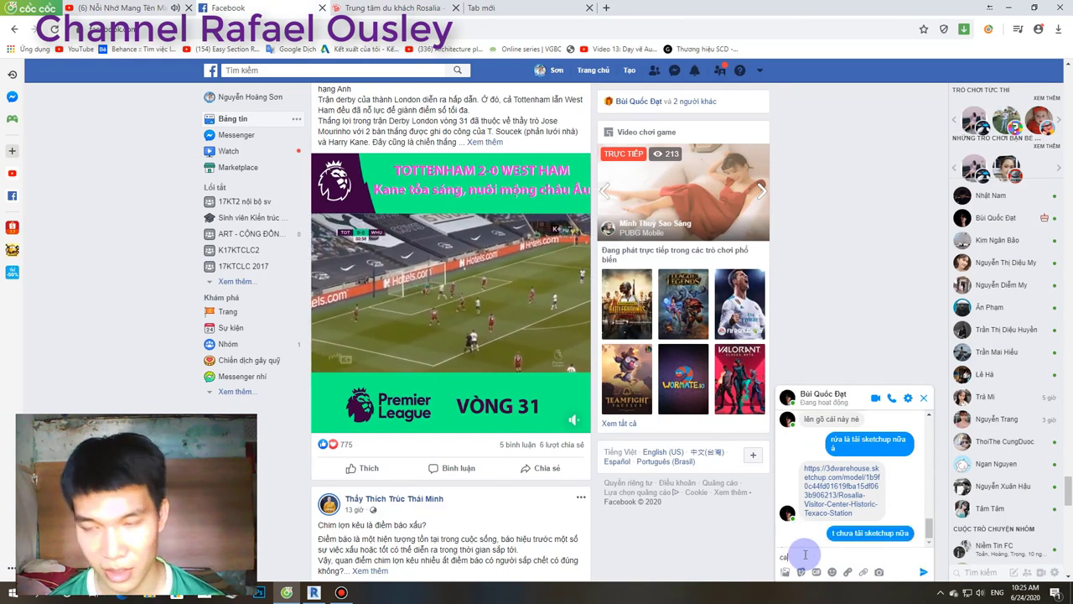
Send a 😛 emoji, then ask 'à ok. phối cảnh tổng thể m render bằng gì á'.
{"action": "type", "text": ":P"}
{"action": "key", "text": "Return"}
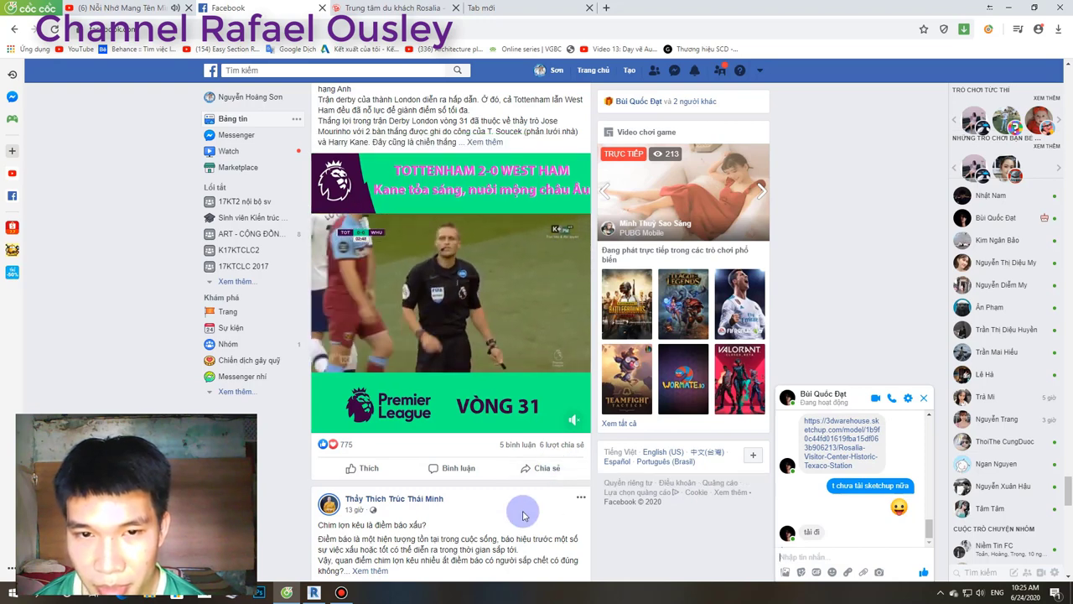
{"action": "scroll", "coordinate": [562, 510], "scroll_direction": "down", "scroll_amount": 3}
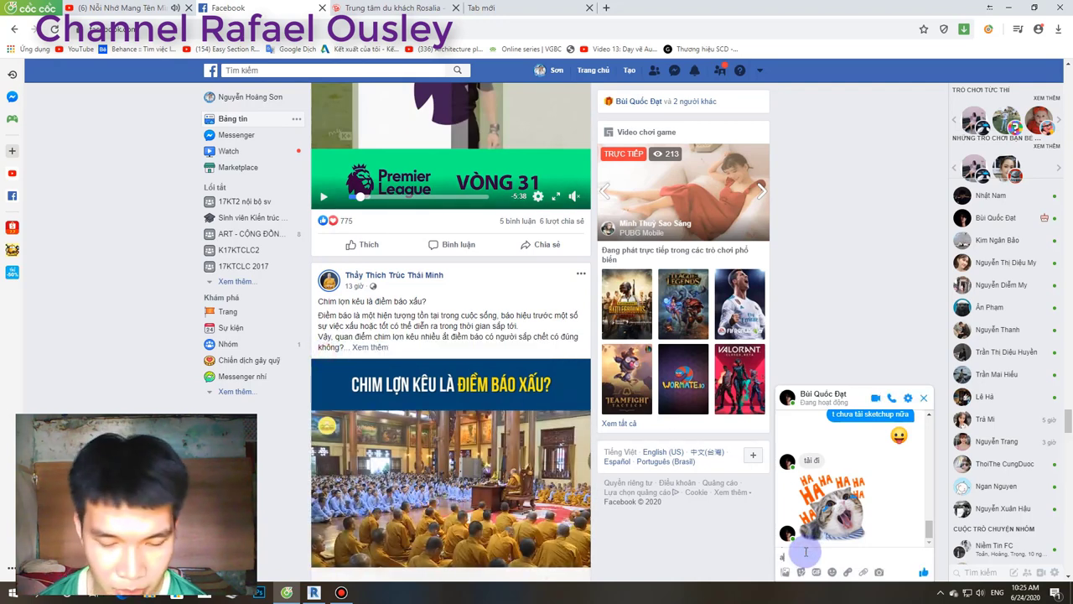
{"action": "type", "text": "k"}
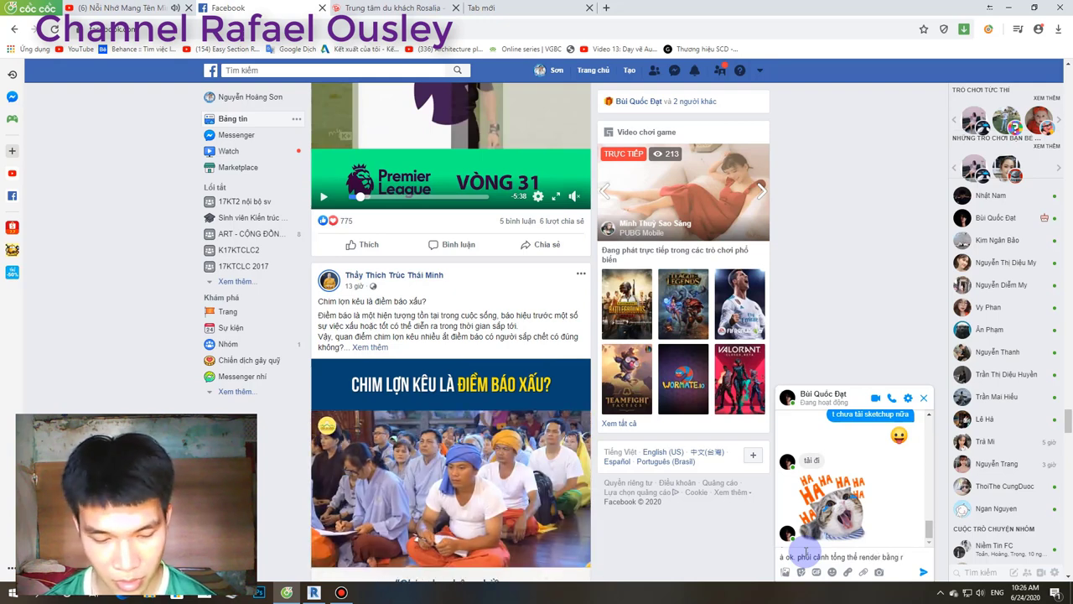
{"action": "type", "text": "t"}
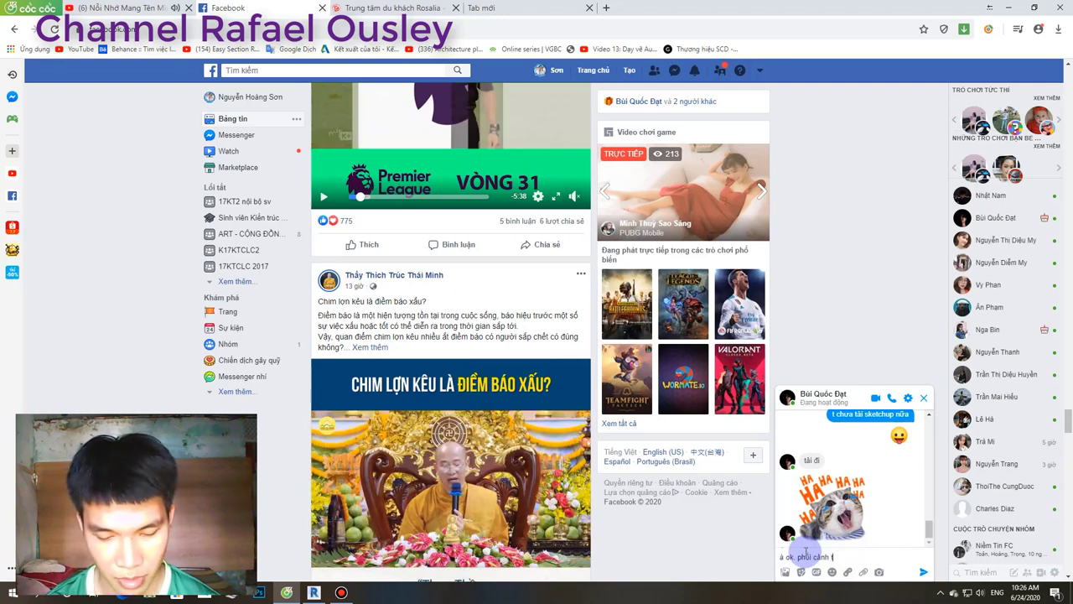
{"action": "type", "text": " tổng thể m render"}
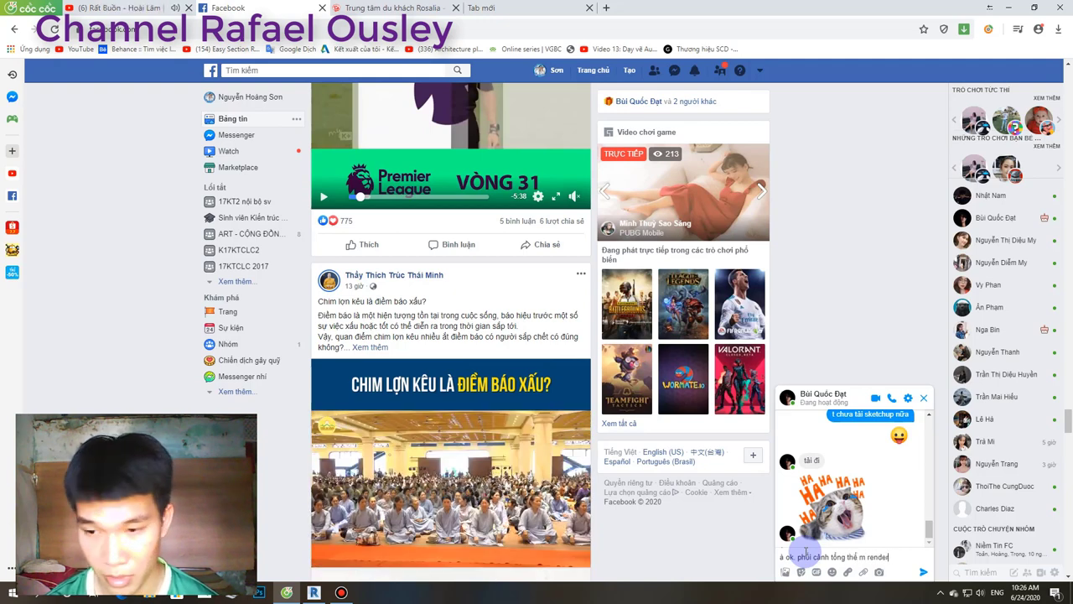
{"action": "type", "text": " bằng"}
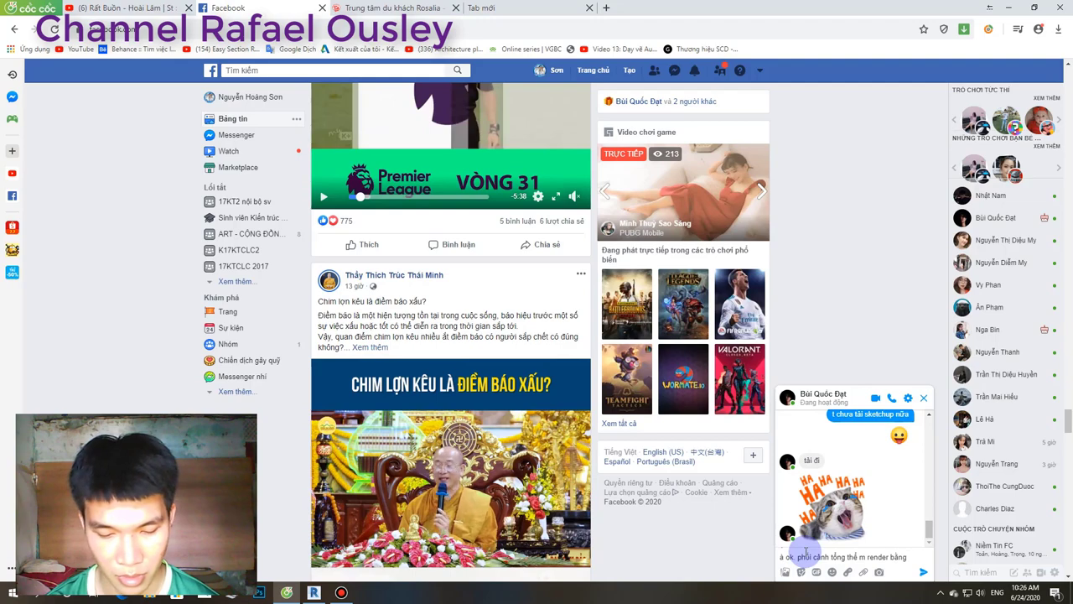
{"action": "type", "text": "á"}
{"action": "key", "text": "Return"}
Scroll further down the Facebook news feed, then switch back to the Revit site model.
{"action": "scroll", "coordinate": [439, 479], "scroll_direction": "down", "scroll_amount": 3}
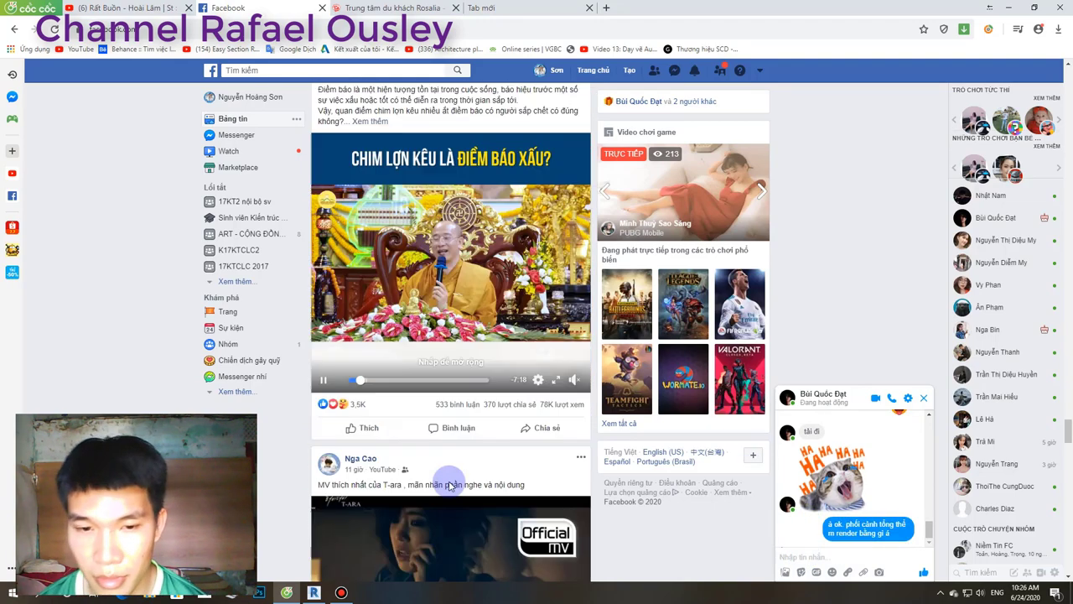
{"action": "scroll", "coordinate": [448, 485], "scroll_direction": "down", "scroll_amount": 5}
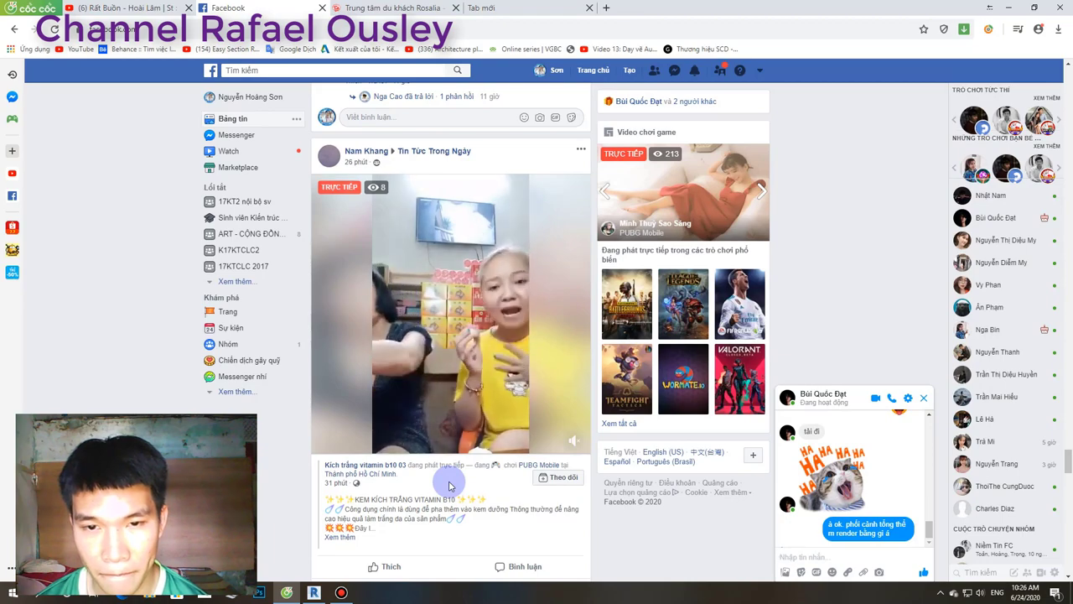
{"action": "scroll", "coordinate": [449, 485], "scroll_direction": "down", "scroll_amount": 5}
{"action": "scroll", "coordinate": [449, 485], "scroll_direction": "down", "scroll_amount": 3}
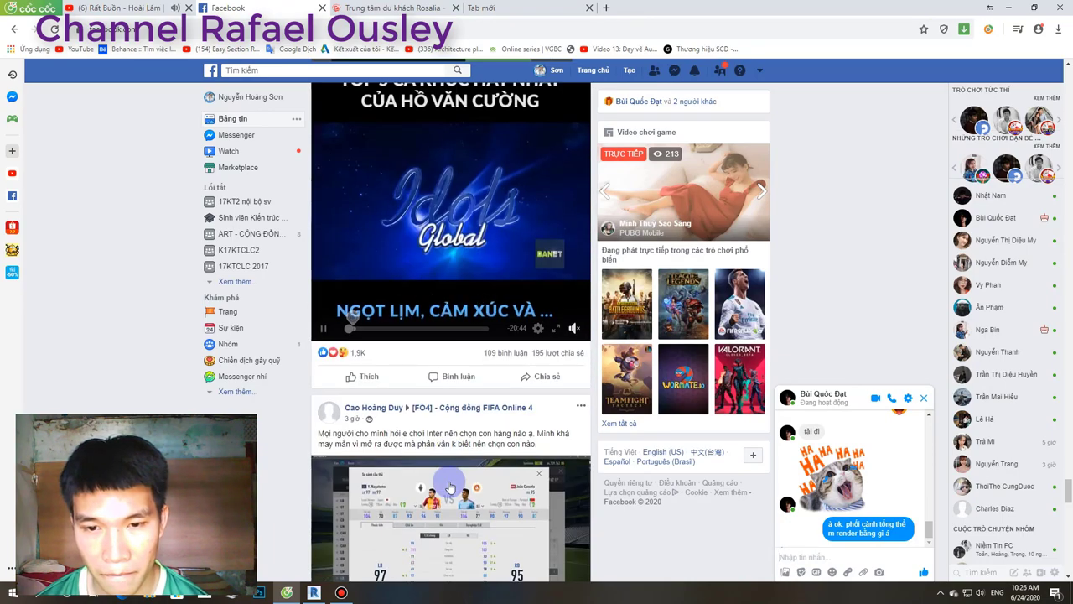
{"action": "scroll", "coordinate": [449, 486], "scroll_direction": "up", "scroll_amount": 5}
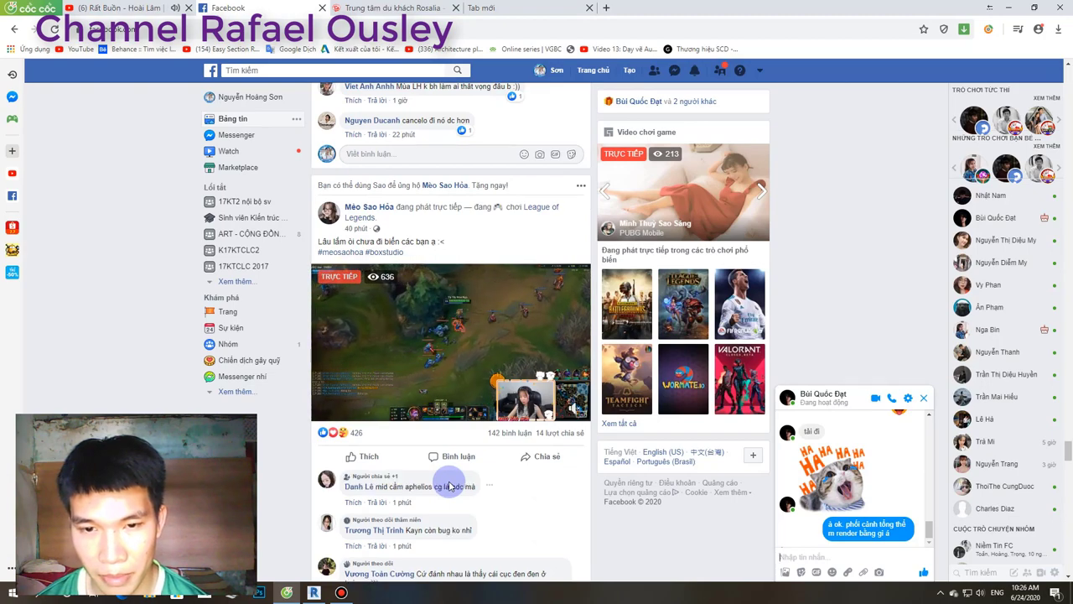
{"action": "key", "text": "alt+Tab"}
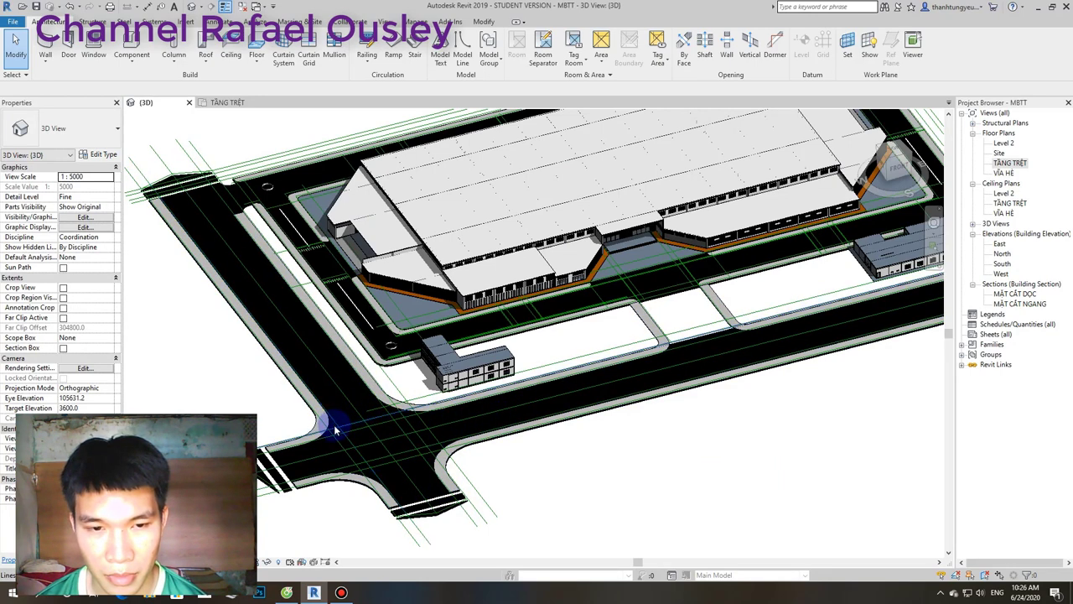
Zoom in on the road intersection and select the black road floor 'sàn đường đi' around the factory.
{"action": "scroll", "coordinate": [311, 439], "scroll_direction": "up", "scroll_amount": 2}
{"action": "scroll", "coordinate": [319, 440], "scroll_direction": "up", "scroll_amount": 2}
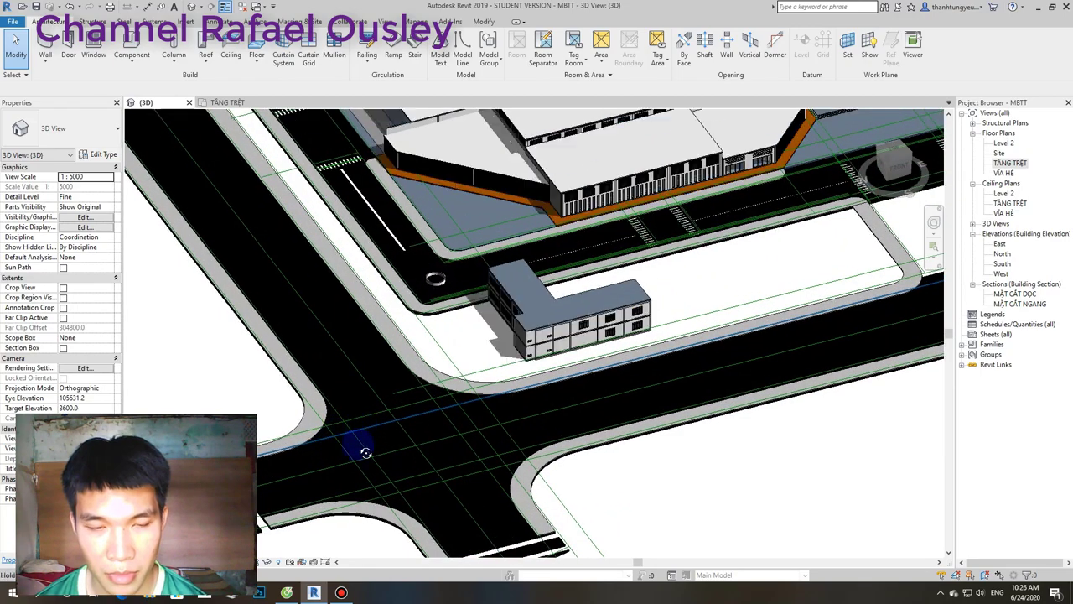
{"action": "scroll", "coordinate": [294, 448], "scroll_direction": "up", "scroll_amount": 2}
{"action": "scroll", "coordinate": [281, 453], "scroll_direction": "up", "scroll_amount": 1}
{"action": "scroll", "coordinate": [273, 443], "scroll_direction": "up", "scroll_amount": 1}
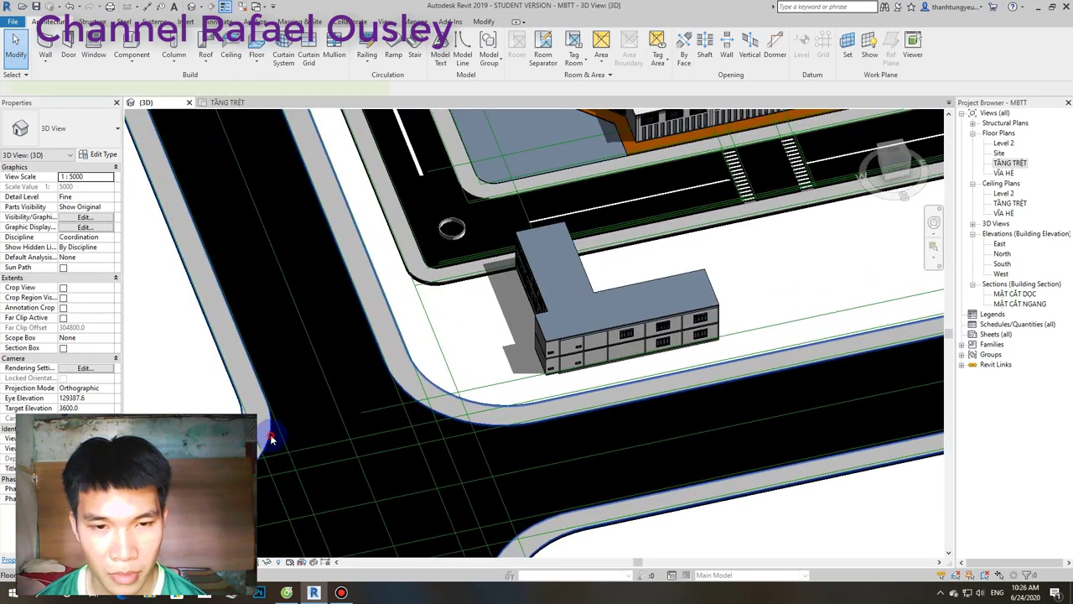
{"action": "scroll", "coordinate": [271, 439], "scroll_direction": "down", "scroll_amount": 2}
{"action": "scroll", "coordinate": [492, 498], "scroll_direction": "down", "scroll_amount": 2}
{"action": "scroll", "coordinate": [514, 522], "scroll_direction": "up", "scroll_amount": 1}
{"action": "scroll", "coordinate": [514, 518], "scroll_direction": "up", "scroll_amount": 1}
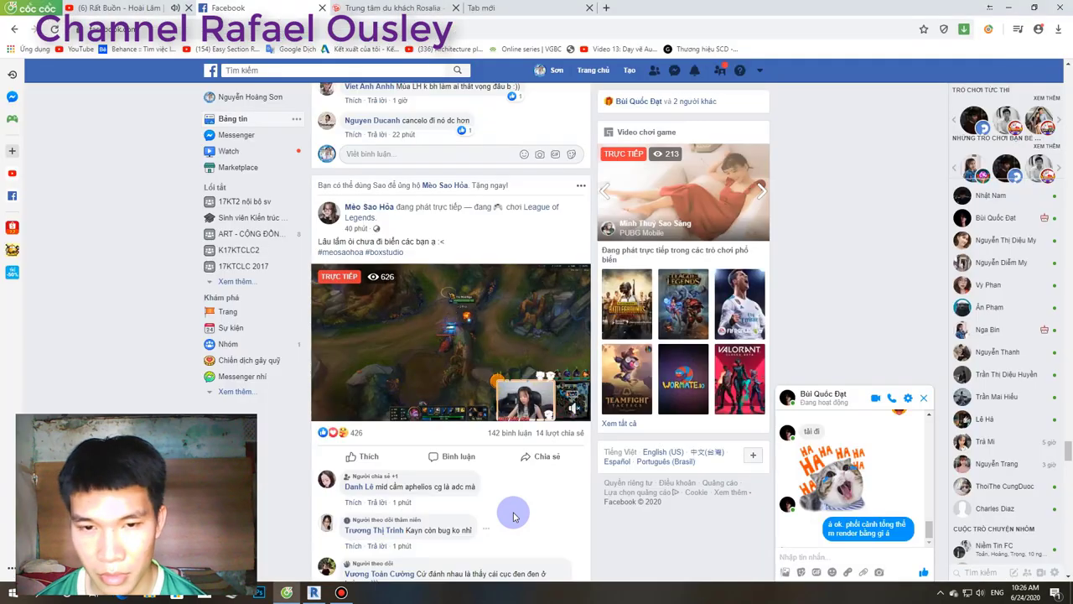
{"action": "scroll", "coordinate": [510, 513], "scroll_direction": "down", "scroll_amount": 2}
{"action": "scroll", "coordinate": [507, 514], "scroll_direction": "down", "scroll_amount": 2}
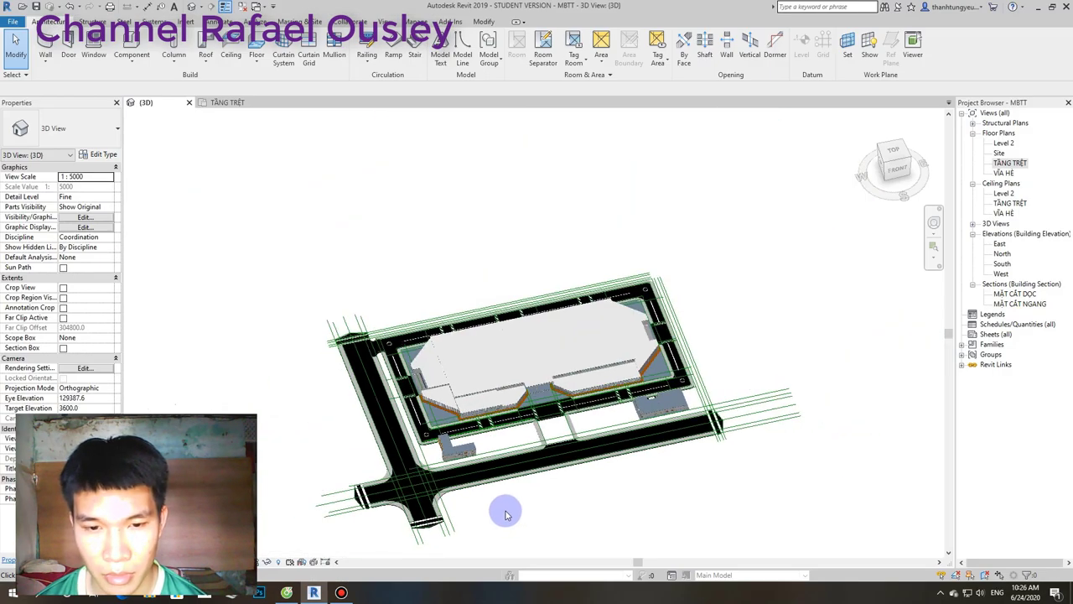
{"action": "scroll", "coordinate": [439, 506], "scroll_direction": "up", "scroll_amount": 1}
{"action": "scroll", "coordinate": [420, 468], "scroll_direction": "up", "scroll_amount": 2}
{"action": "scroll", "coordinate": [378, 388], "scroll_direction": "up", "scroll_amount": 2}
{"action": "scroll", "coordinate": [375, 383], "scroll_direction": "up", "scroll_amount": 1}
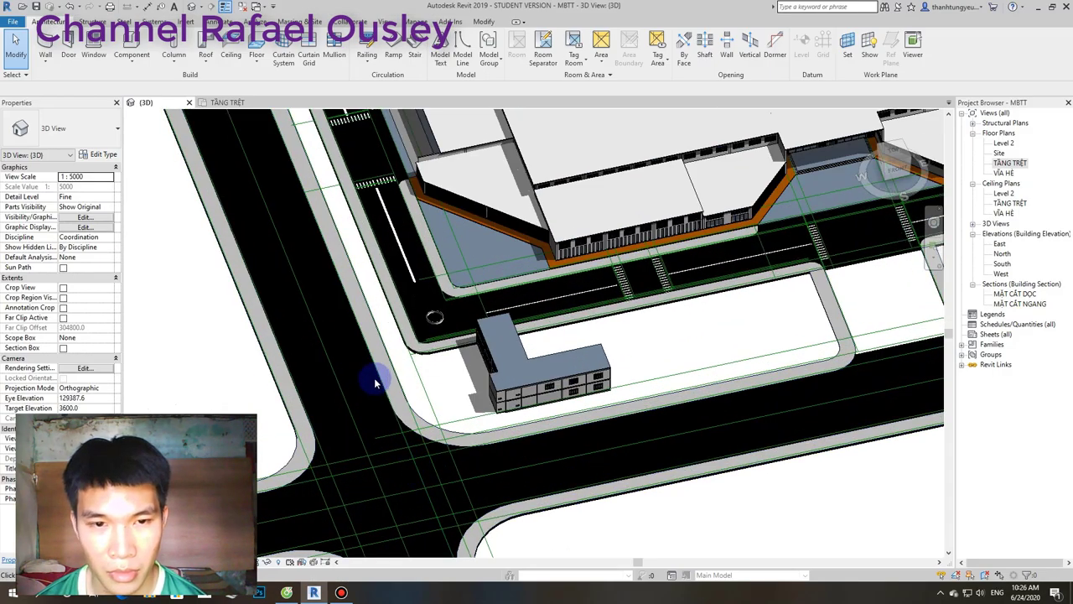
{"action": "scroll", "coordinate": [377, 383], "scroll_direction": "down", "scroll_amount": 2}
{"action": "scroll", "coordinate": [390, 380], "scroll_direction": "down", "scroll_amount": 1}
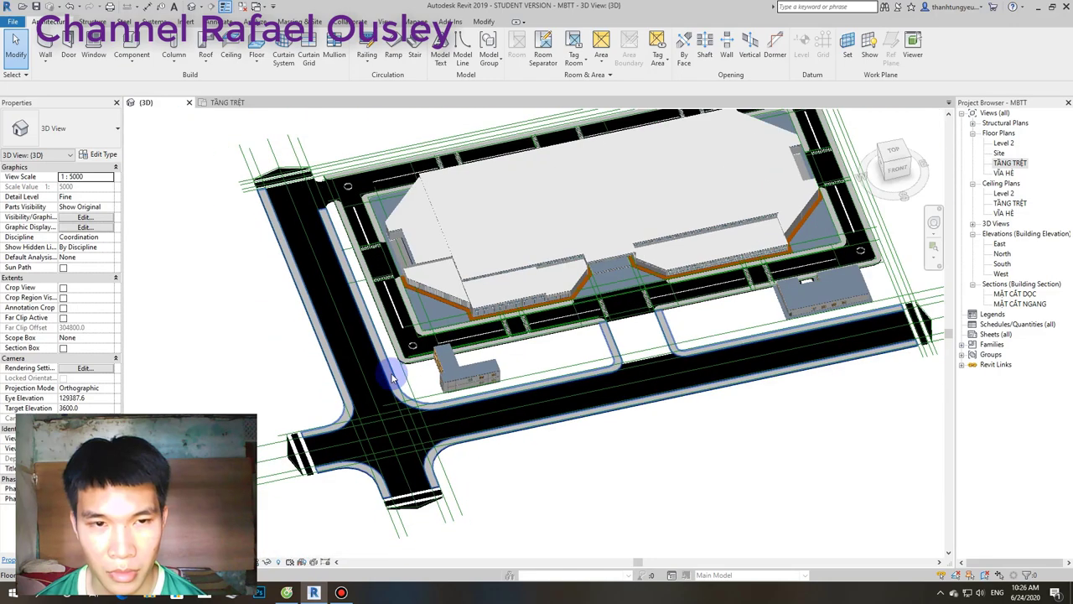
{"action": "scroll", "coordinate": [300, 187], "scroll_direction": "up", "scroll_amount": 2}
{"action": "scroll", "coordinate": [296, 194], "scroll_direction": "up", "scroll_amount": 1}
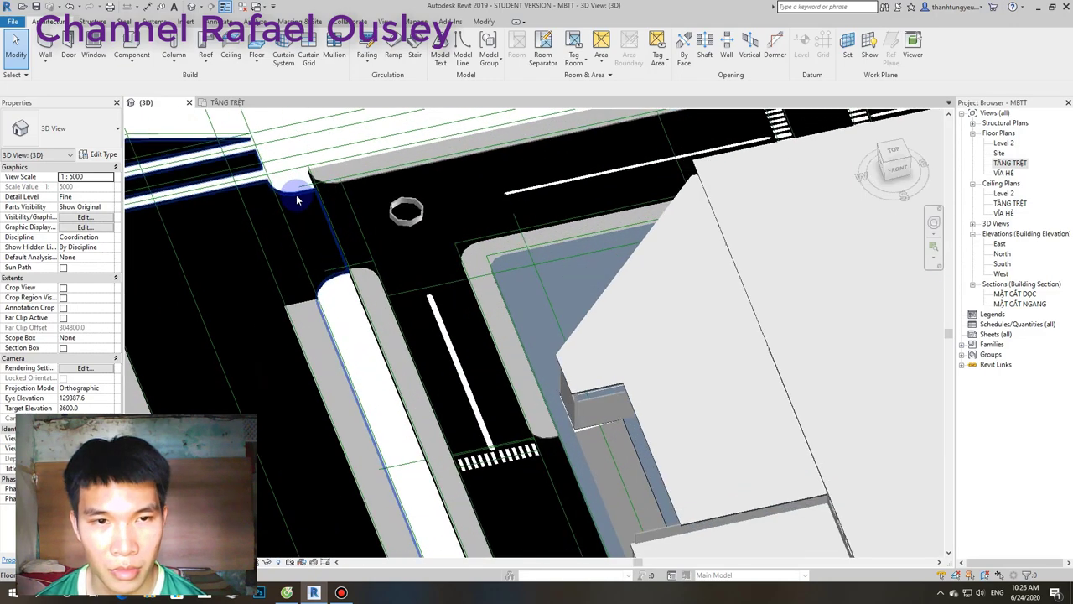
{"action": "scroll", "coordinate": [296, 197], "scroll_direction": "up", "scroll_amount": 1}
{"action": "left_click", "coordinate": [296, 196]}
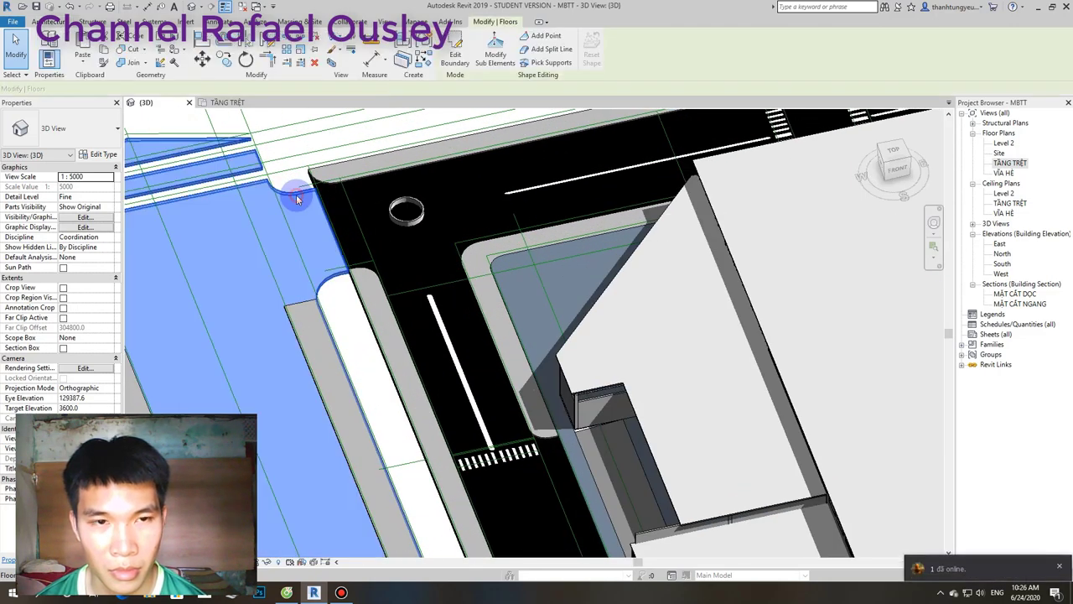
Orbit the site with the road floor selected to a flatter, frontal overview.
{"action": "scroll", "coordinate": [297, 196], "scroll_direction": "down", "scroll_amount": 1}
{"action": "scroll", "coordinate": [303, 201], "scroll_direction": "down", "scroll_amount": 2}
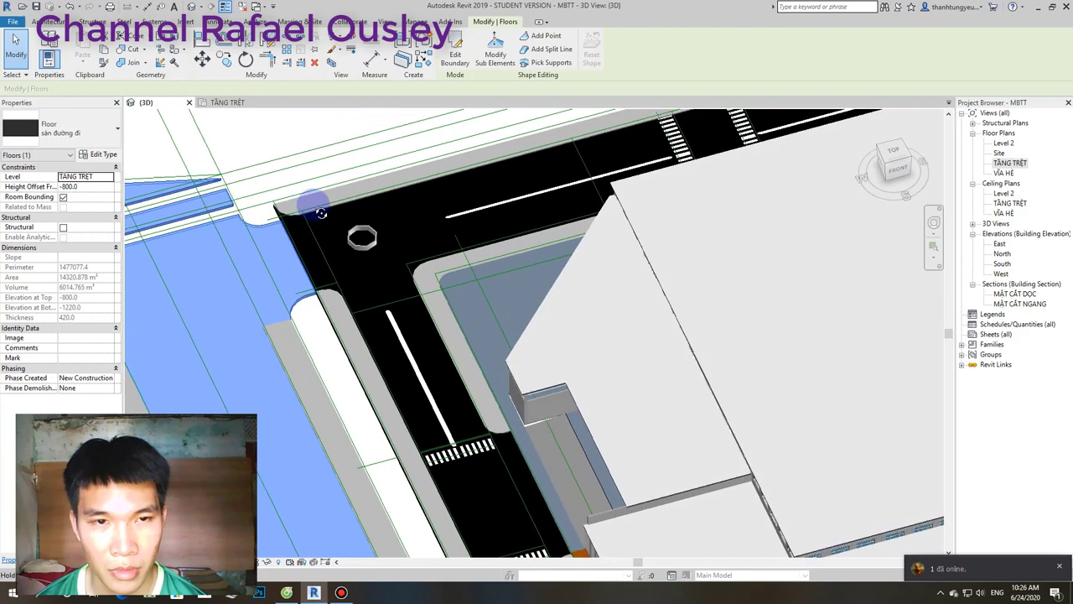
{"action": "middle_click_drag", "start_coordinate": [311, 204], "coordinate": [369, 227], "text": "shift"}
{"action": "scroll", "coordinate": [369, 227], "scroll_direction": "down", "scroll_amount": 1}
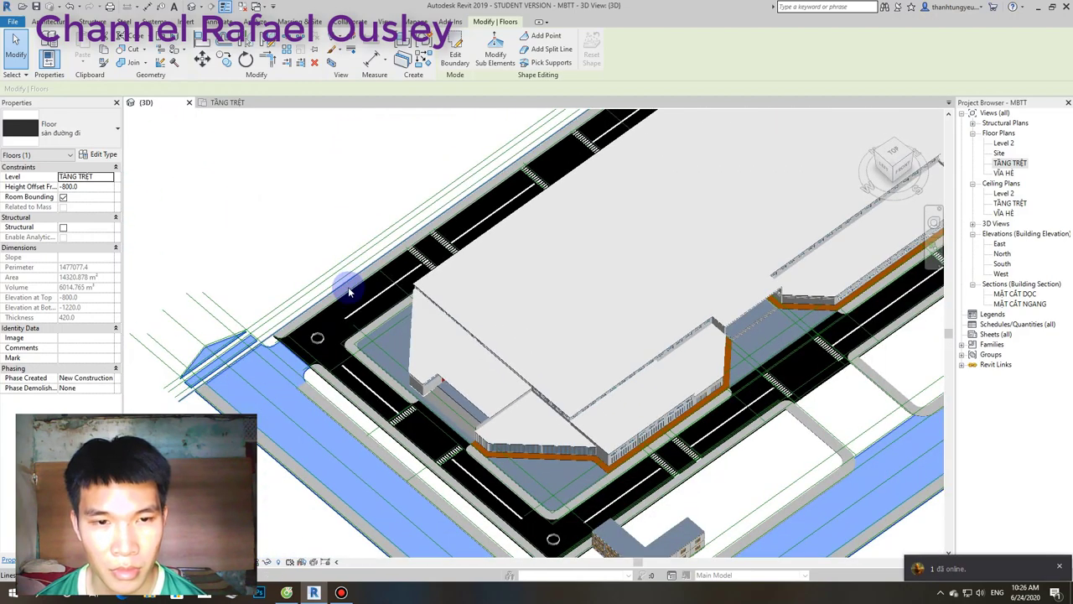
{"action": "scroll", "coordinate": [347, 283], "scroll_direction": "down", "scroll_amount": 2}
{"action": "mouse_move", "coordinate": [321, 321]}
{"action": "middle_mouse_down", "text": "shift"}
{"action": "mouse_move", "coordinate": [246, 319]}
{"action": "mouse_move", "coordinate": [360, 204]}
{"action": "middle_mouse_up", "text": "shift"}
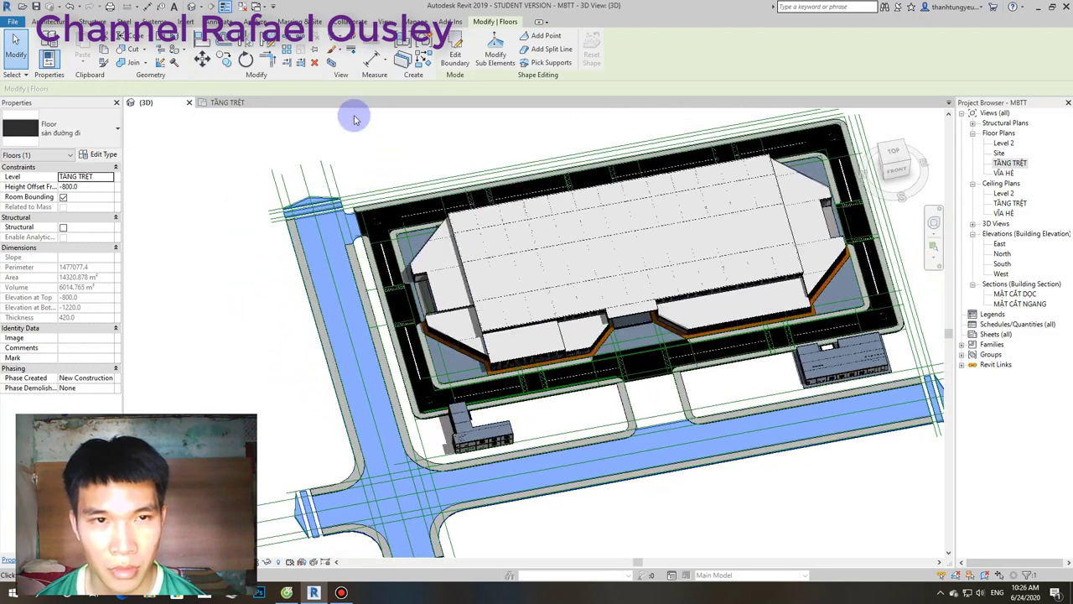
{"action": "left_click", "coordinate": [453, 59]}
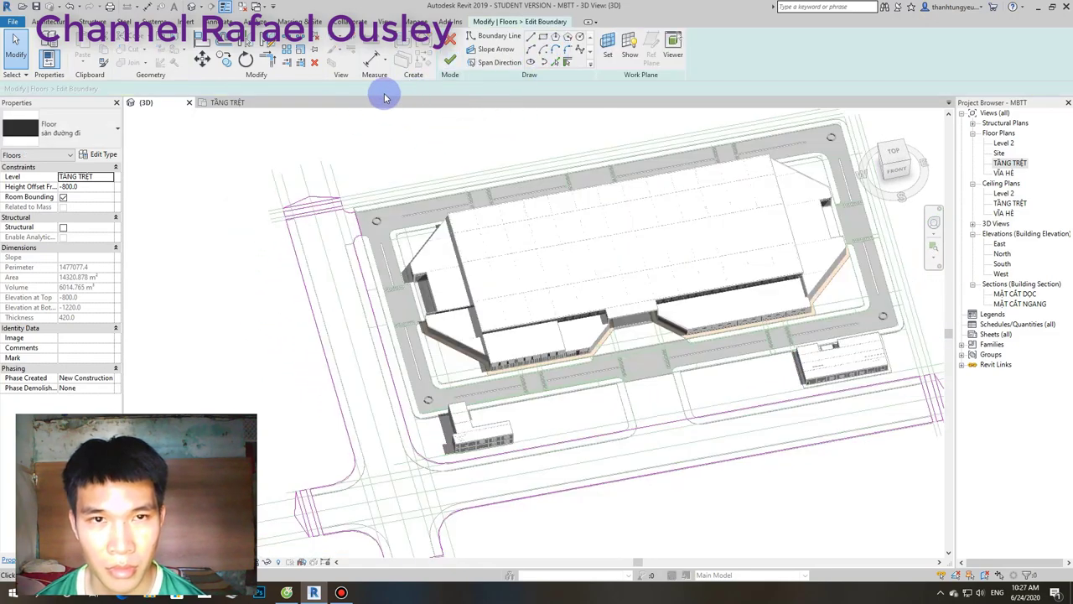
{"action": "left_click", "coordinate": [242, 102]}
{"action": "middle_click_drag", "start_coordinate": [508, 216], "coordinate": [508, 438]}
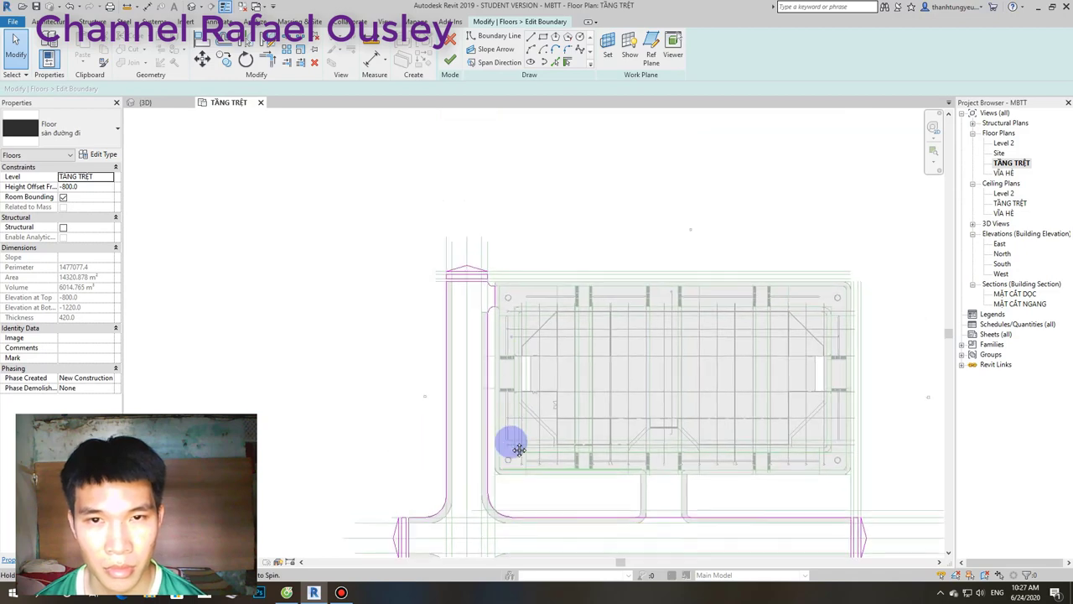
{"action": "scroll", "coordinate": [499, 386], "scroll_direction": "down", "scroll_amount": 1}
{"action": "scroll", "coordinate": [493, 333], "scroll_direction": "up", "scroll_amount": 3}
{"action": "scroll", "coordinate": [499, 382], "scroll_direction": "up", "scroll_amount": 2}
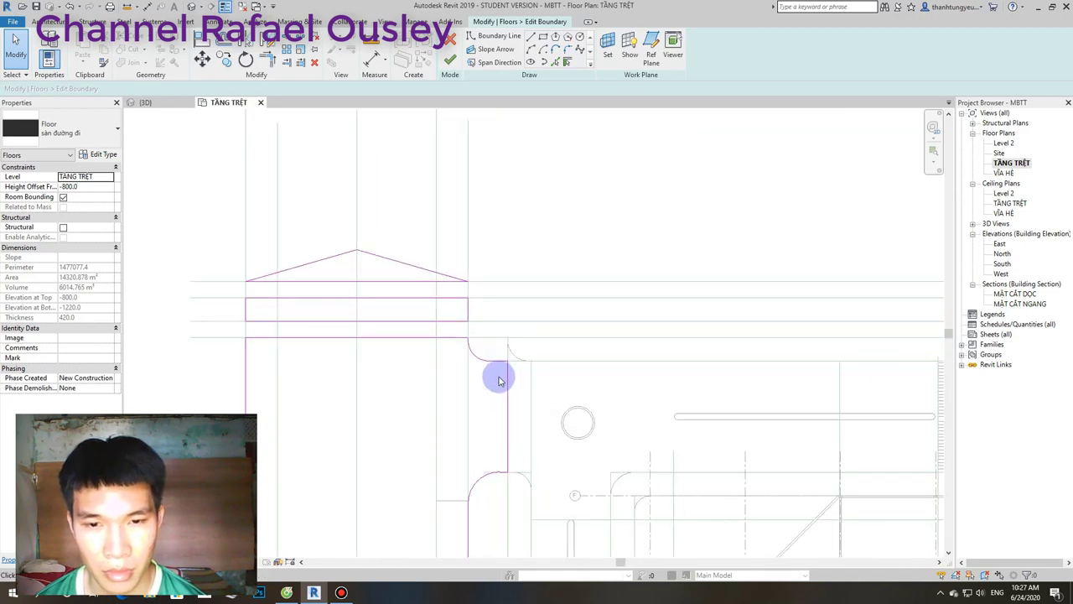
{"action": "left_click", "coordinate": [494, 367]}
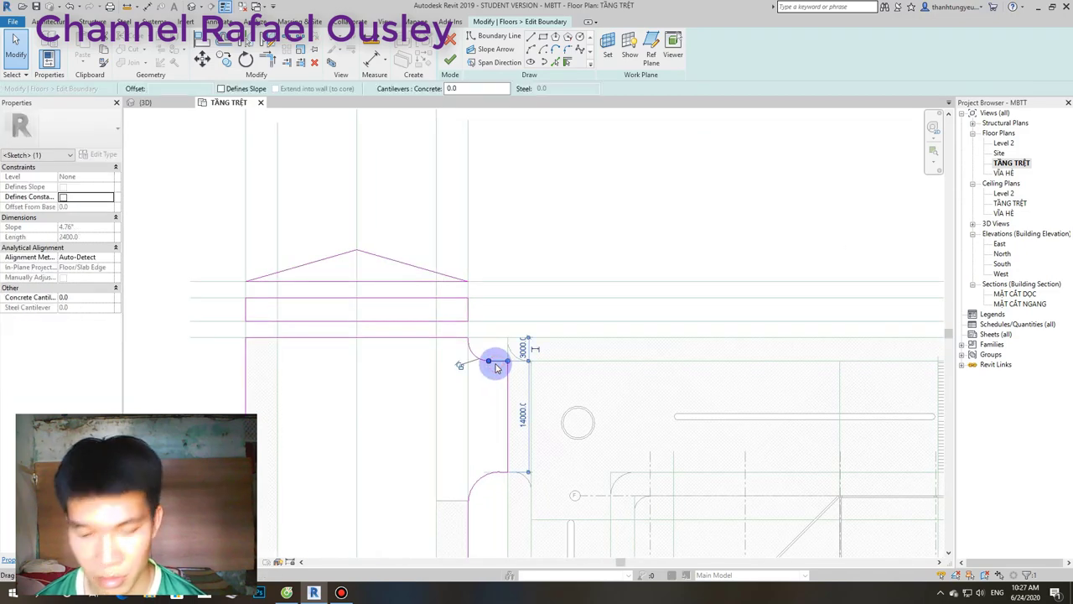
{"action": "key", "text": "Delete"}
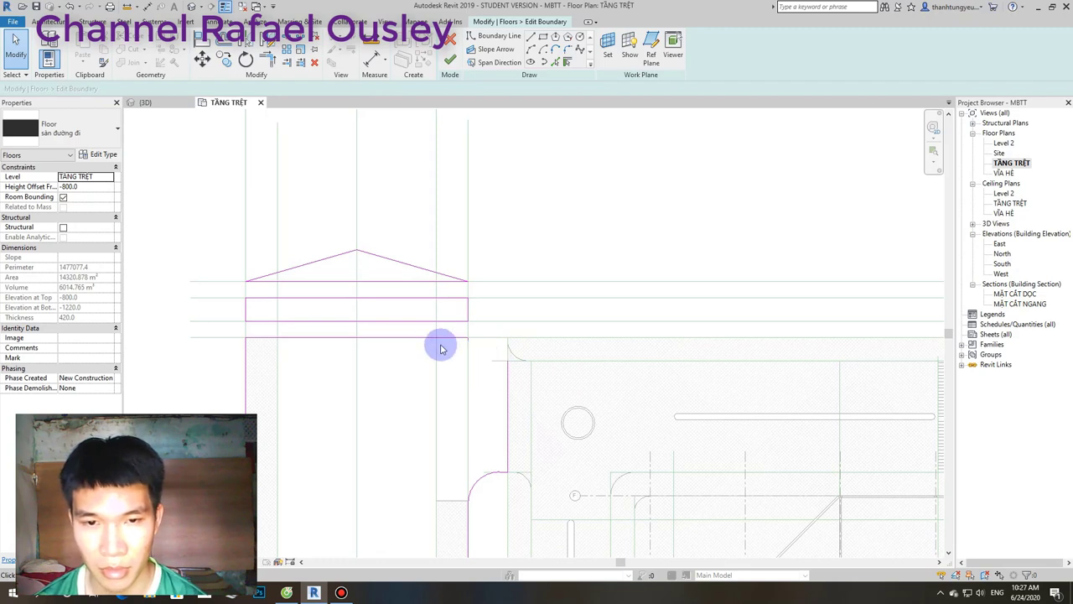
{"action": "left_click", "coordinate": [436, 338]}
{"action": "key", "text": "Delete"}
{"action": "left_click", "coordinate": [441, 320]}
{"action": "key", "text": "Delete"}
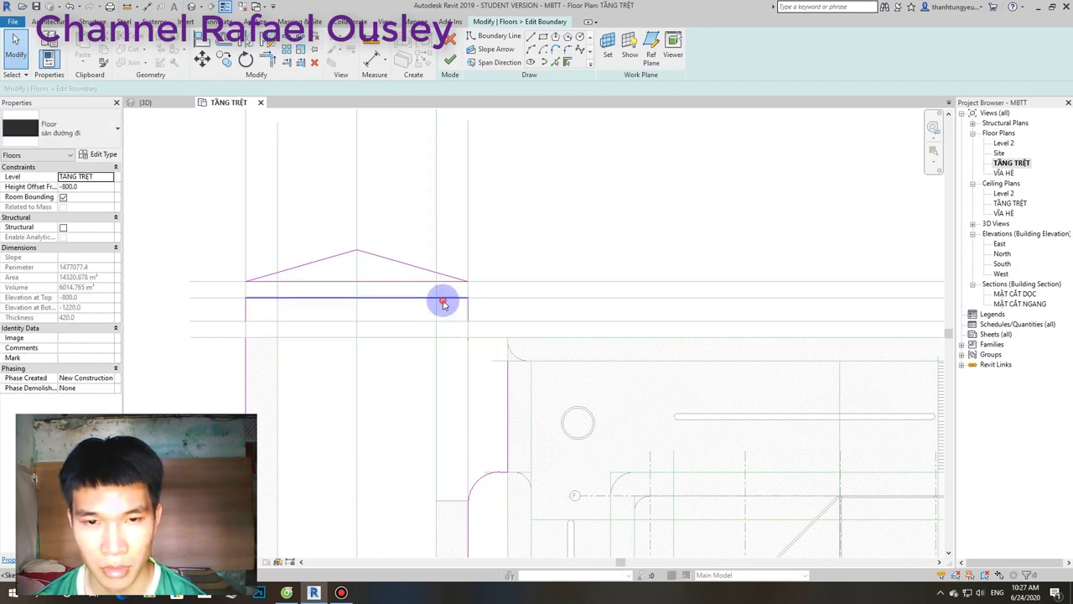
{"action": "left_click", "coordinate": [442, 298]}
{"action": "key", "text": "Delete"}
{"action": "left_click", "coordinate": [432, 282]}
{"action": "key", "text": "Delete"}
{"action": "left_click", "coordinate": [377, 256]}
{"action": "key", "text": "Delete"}
{"action": "left_click", "coordinate": [343, 254]}
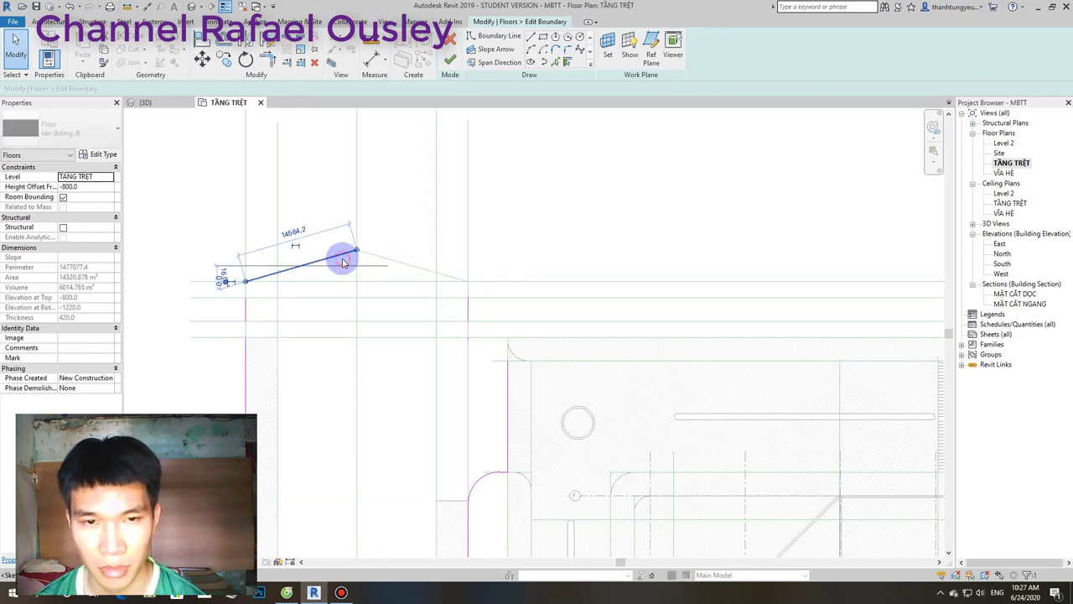
{"action": "key", "text": "Delete"}
{"action": "scroll", "coordinate": [404, 266], "scroll_direction": "down", "scroll_amount": 3}
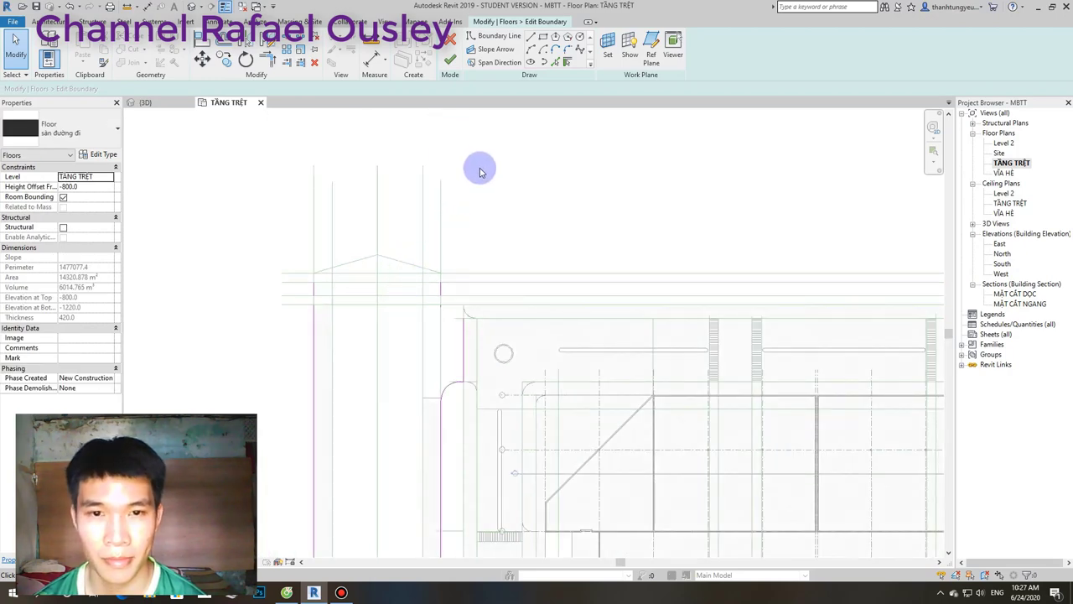
{"action": "left_click", "coordinate": [439, 290]}
{"action": "key", "text": "Delete"}
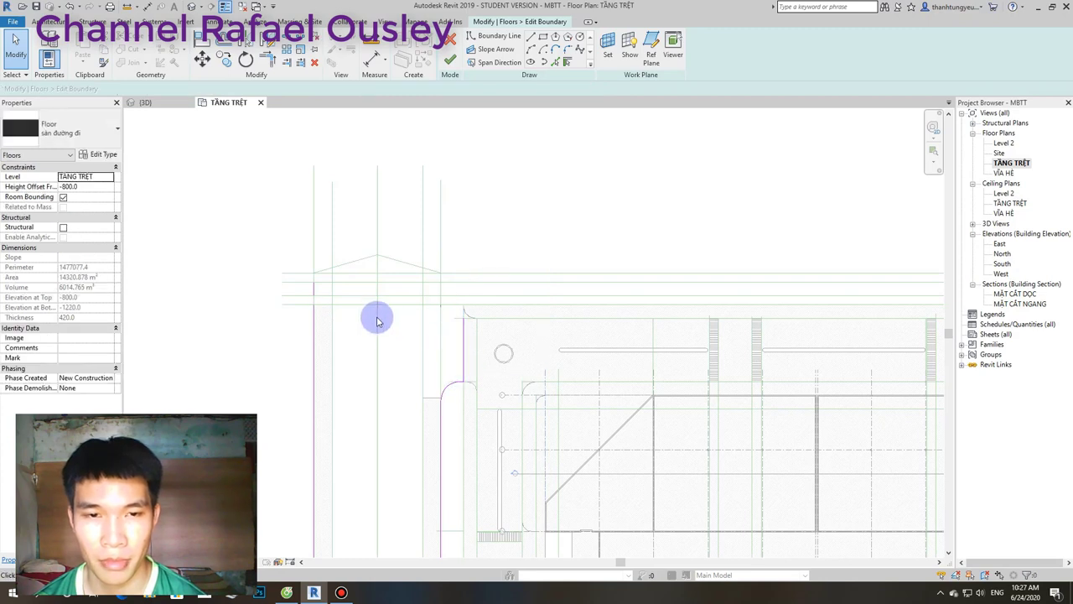
{"action": "left_click", "coordinate": [316, 291]}
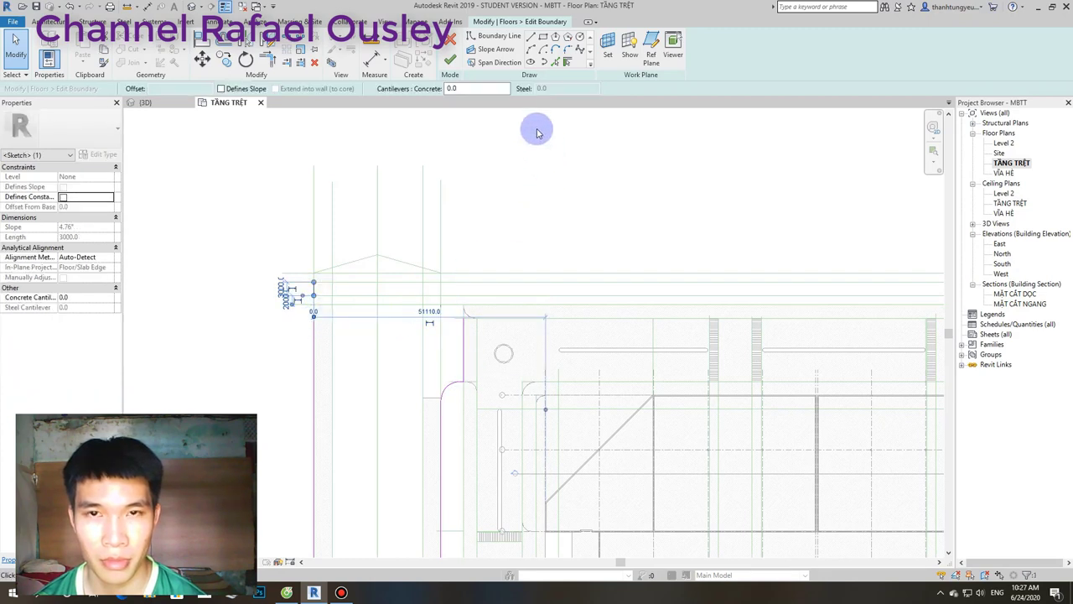
{"action": "left_click", "coordinate": [531, 36]}
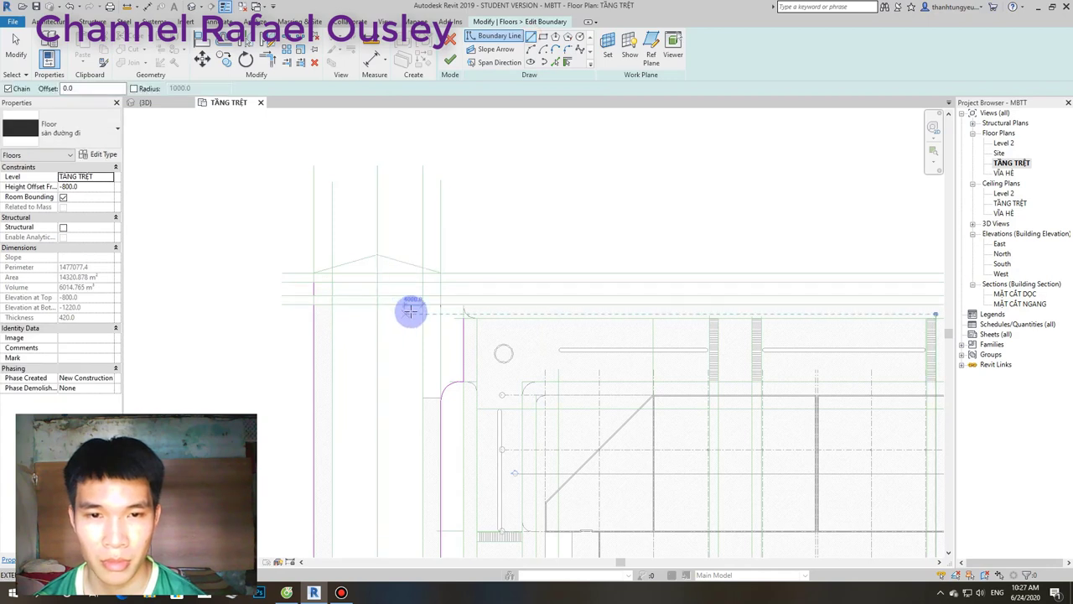
{"action": "scroll", "coordinate": [410, 315], "scroll_direction": "up", "scroll_amount": 2}
{"action": "key", "text": "Escape"}
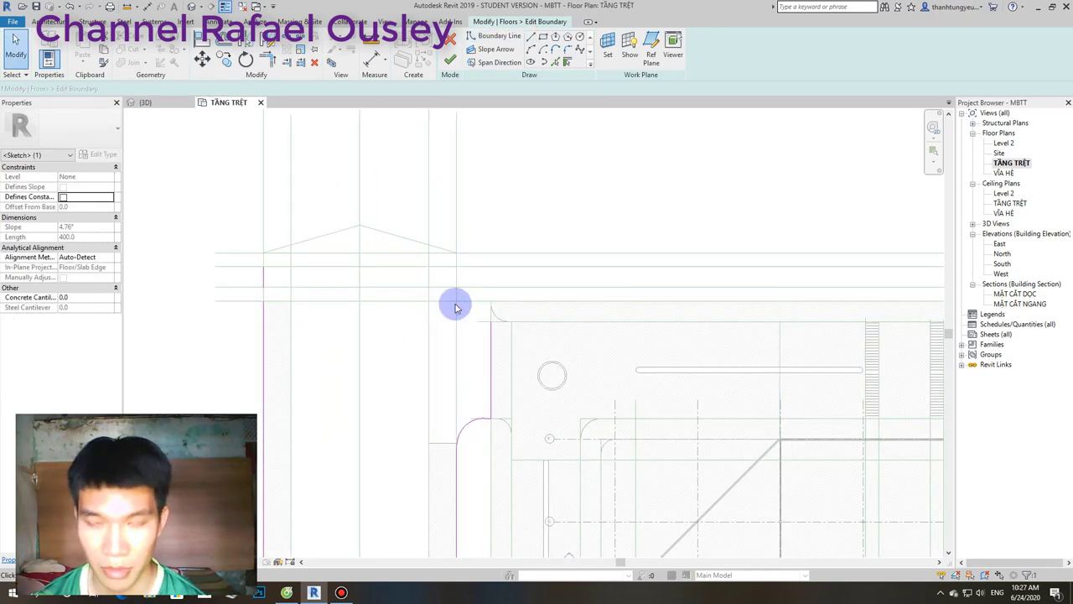
{"action": "left_click", "coordinate": [281, 274]}
{"action": "left_click", "coordinate": [269, 280]}
{"action": "key", "text": "Delete"}
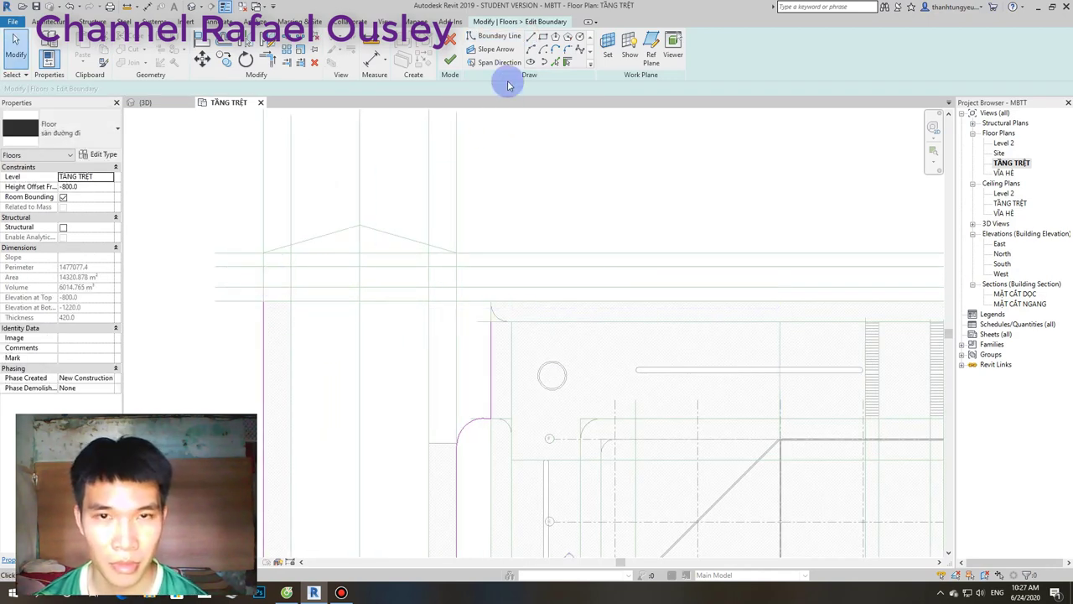
{"action": "left_click", "coordinate": [531, 36]}
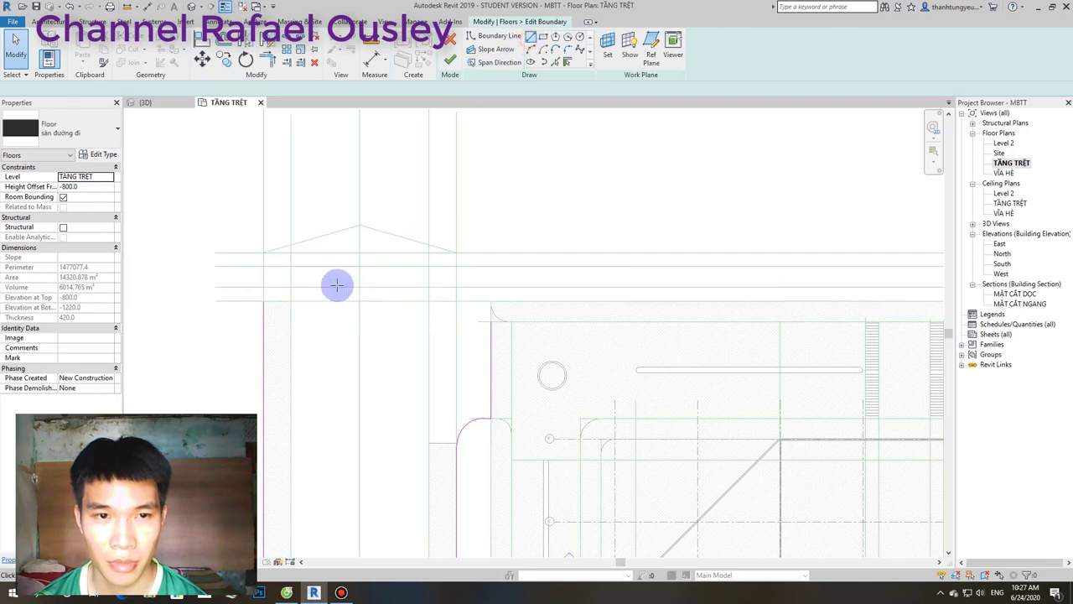
{"action": "left_click", "coordinate": [266, 302]}
{"action": "left_click", "coordinate": [488, 299]}
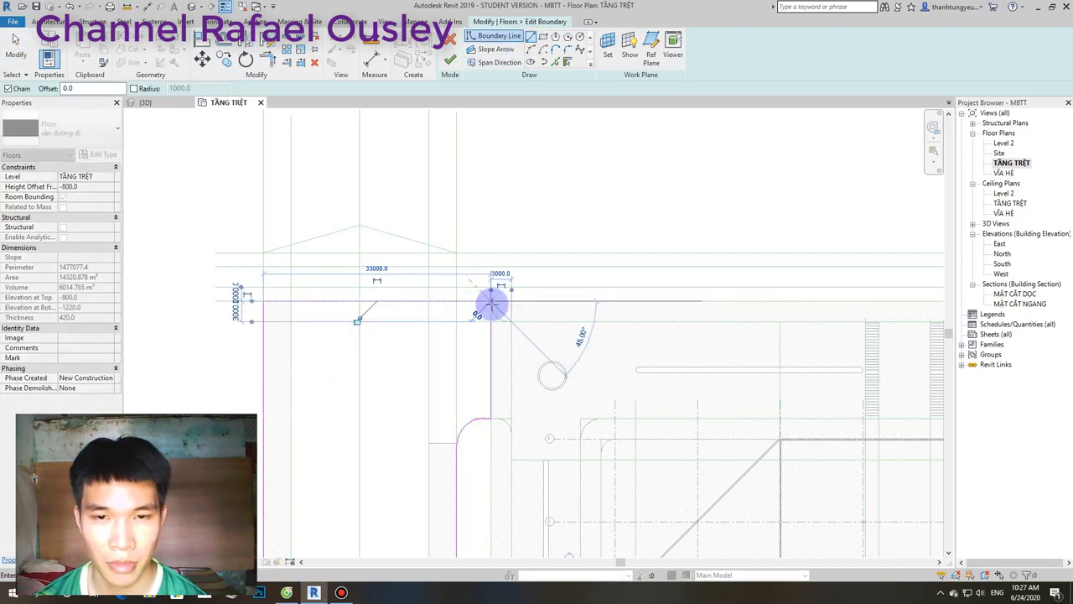
{"action": "scroll", "coordinate": [492, 300], "scroll_direction": "up", "scroll_amount": 2}
{"action": "key", "text": "Escape"}
{"action": "key", "text": "Escape"}
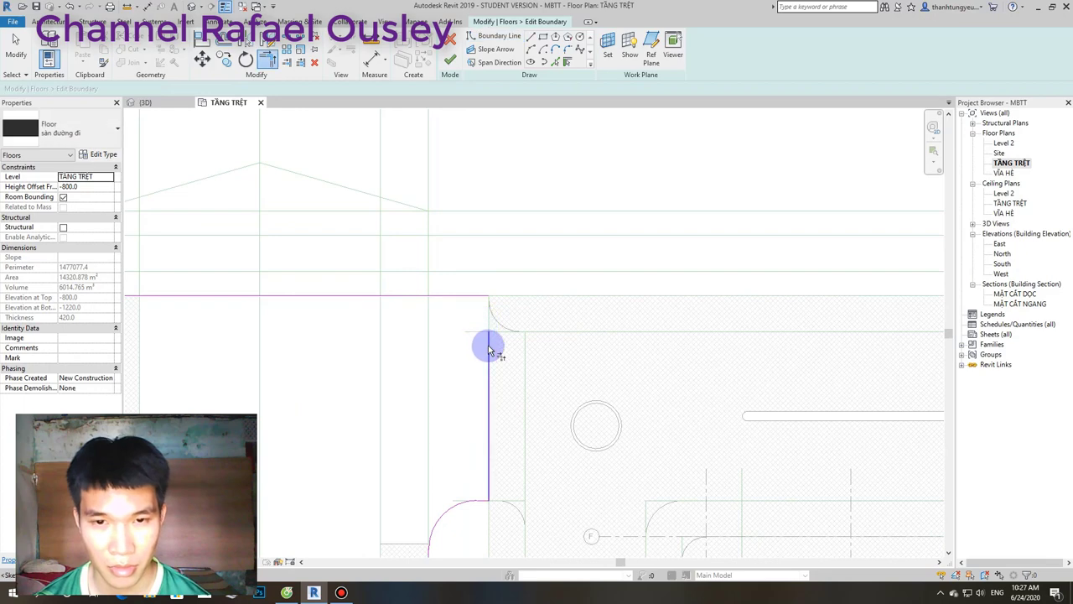
{"action": "scroll", "coordinate": [473, 305], "scroll_direction": "down", "scroll_amount": 2}
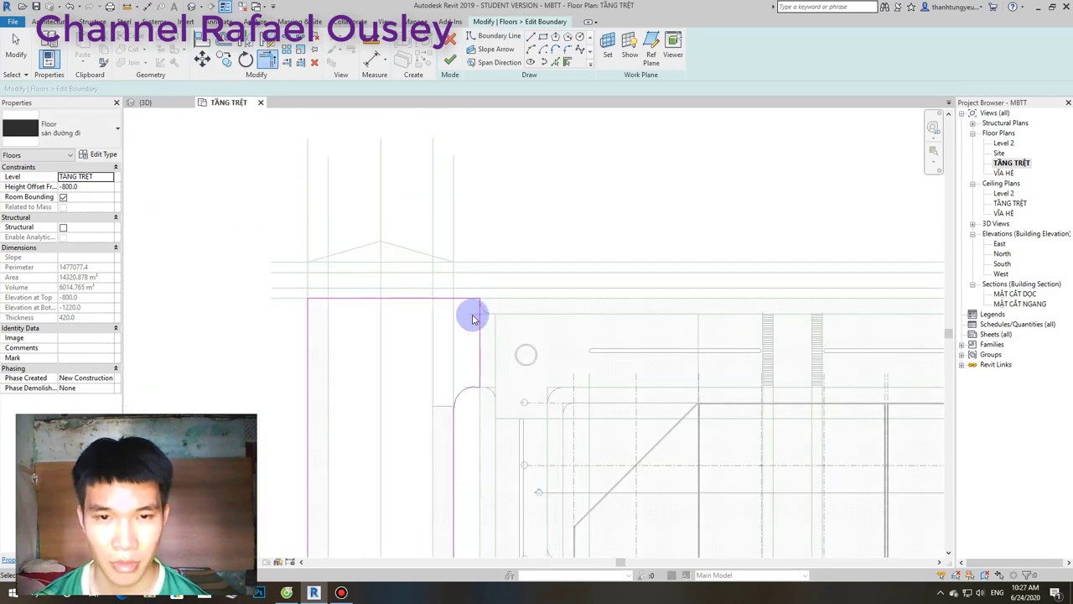
{"action": "left_click", "coordinate": [451, 61]}
{"action": "left_click", "coordinate": [546, 222]}
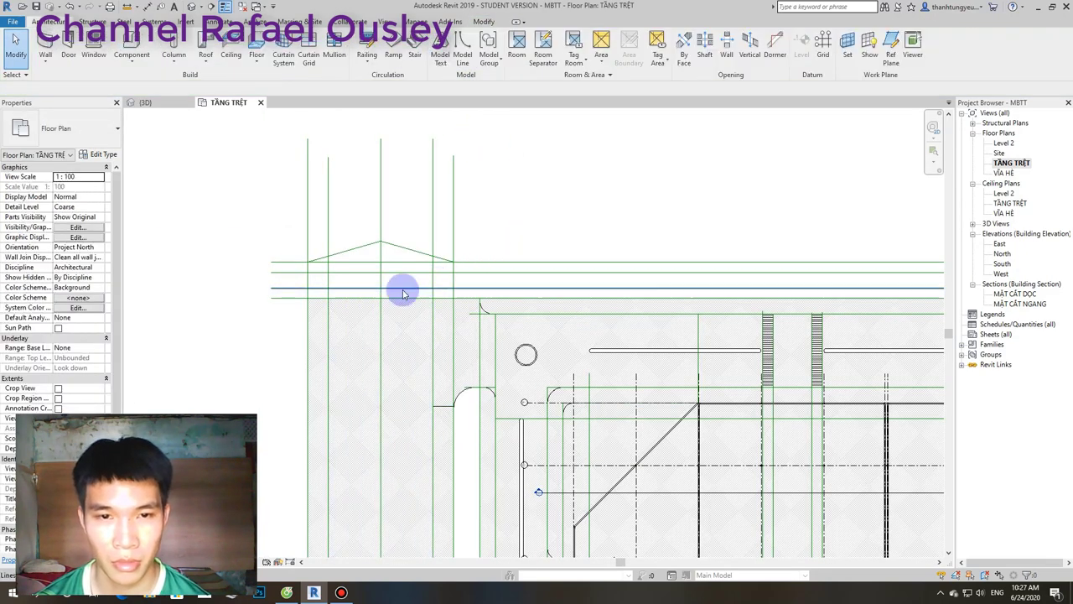
{"action": "middle_click_drag", "start_coordinate": [442, 292], "coordinate": [462, 285]}
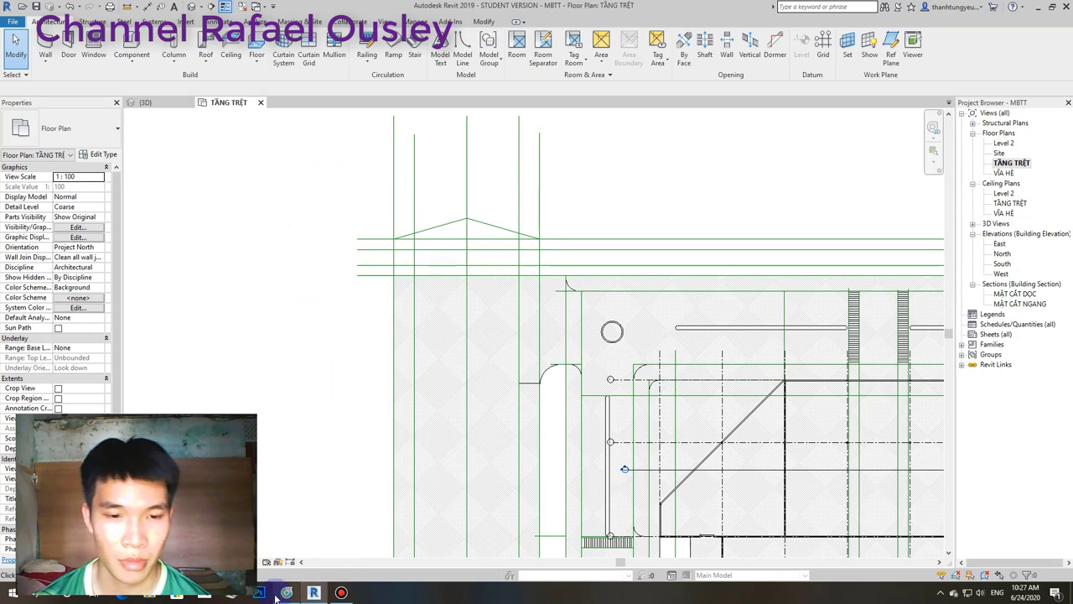
{"action": "left_click", "coordinate": [286, 593]}
{"action": "key", "text": "alt+Tab"}
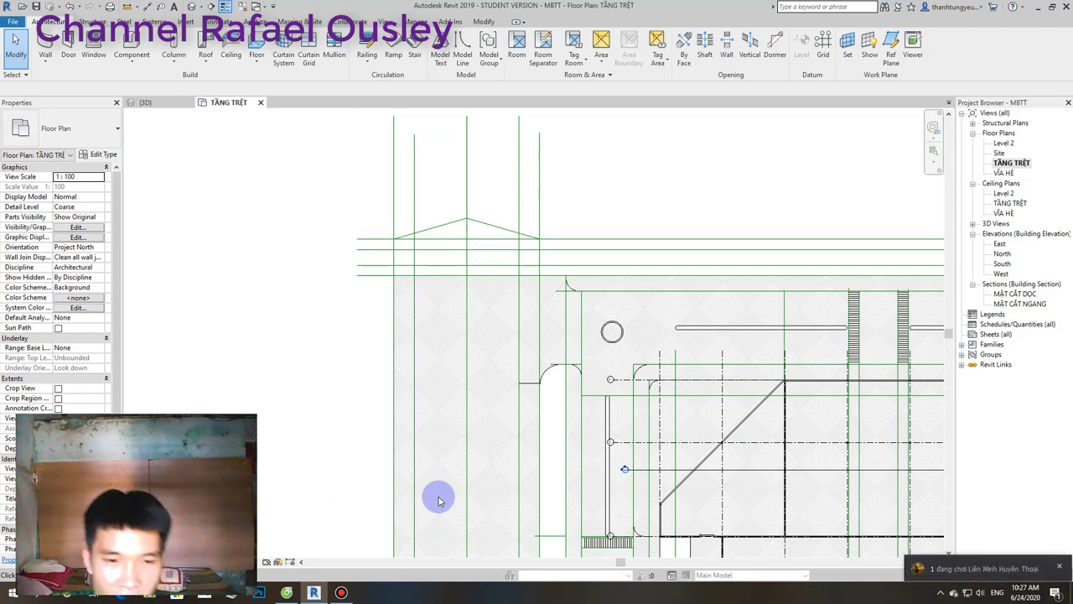
Open a chat with a friend and send 'ua chơr f tới' and a short follow-up.
{"action": "left_click", "coordinate": [287, 593]}
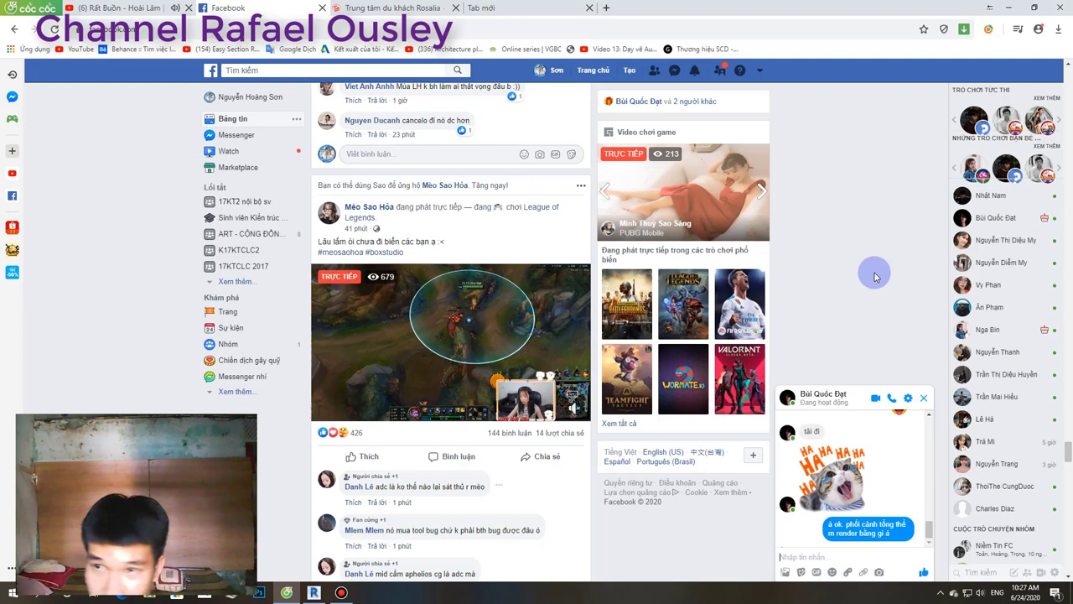
{"action": "left_click", "coordinate": [991, 196]}
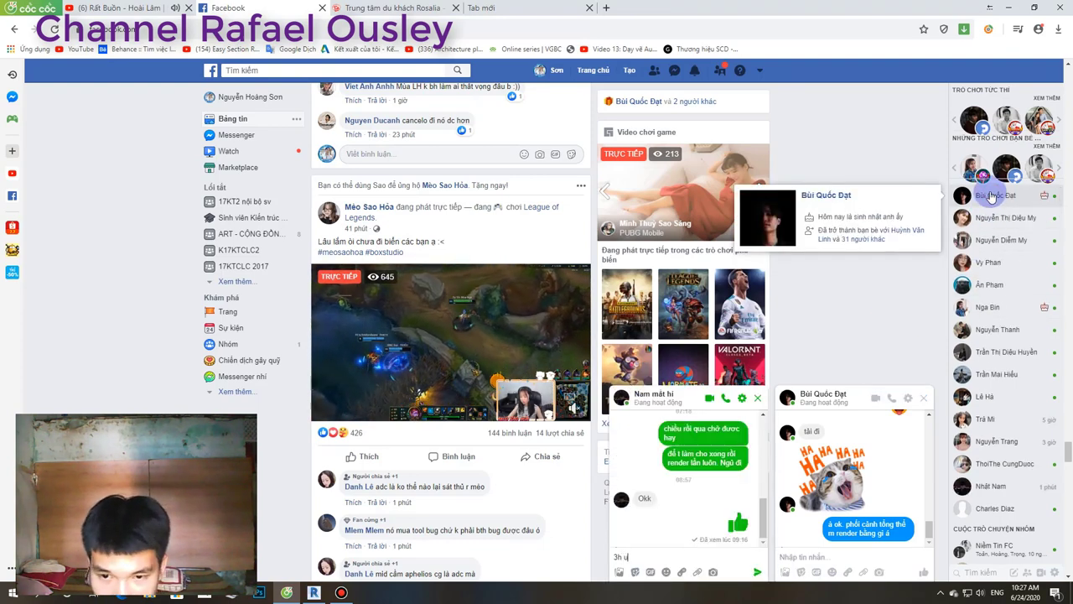
{"action": "type", "text": "ua chơ"}
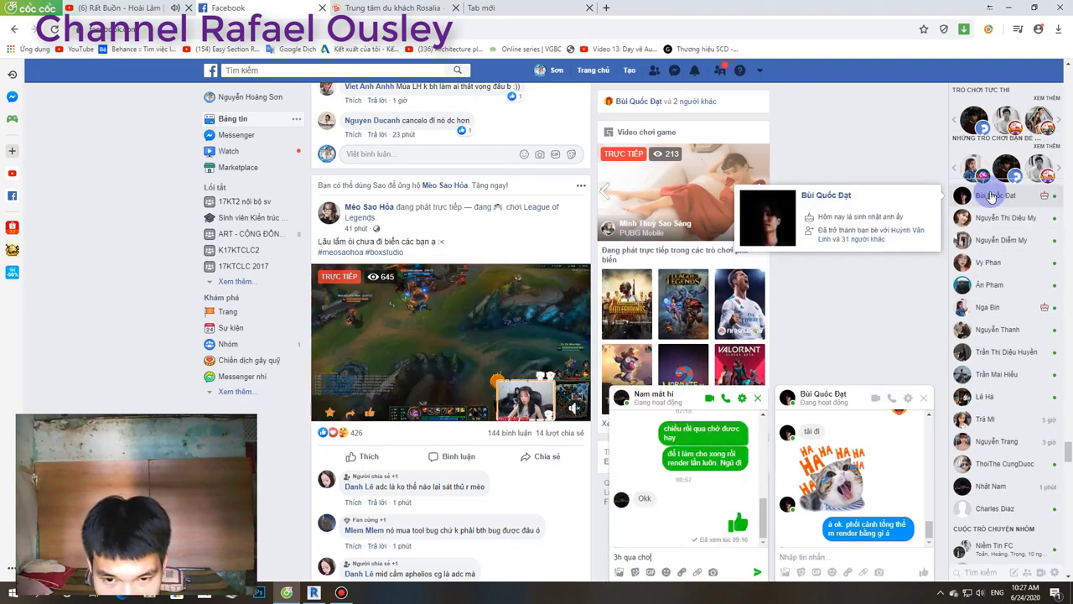
{"action": "type", "text": "r "}
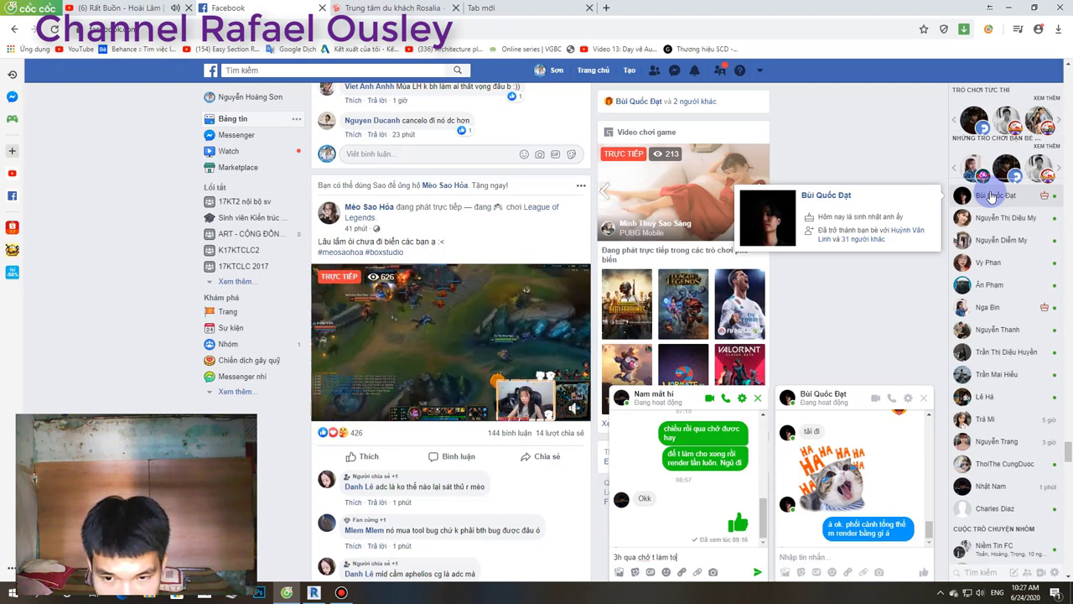
{"action": "type", "text": "f tới tùi luôn hay P"}
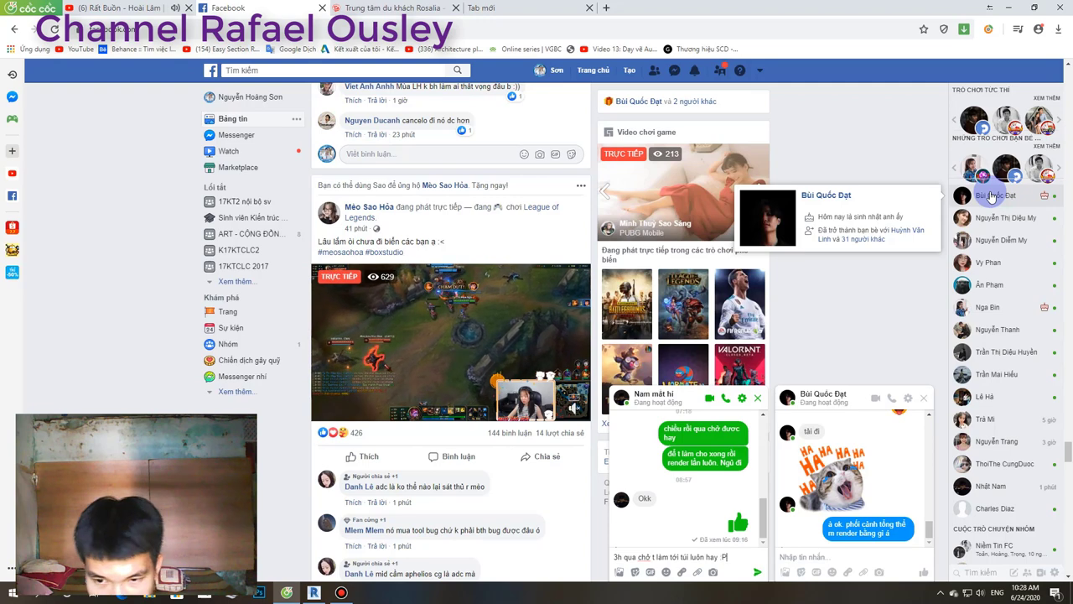
{"action": "key", "text": "Return"}
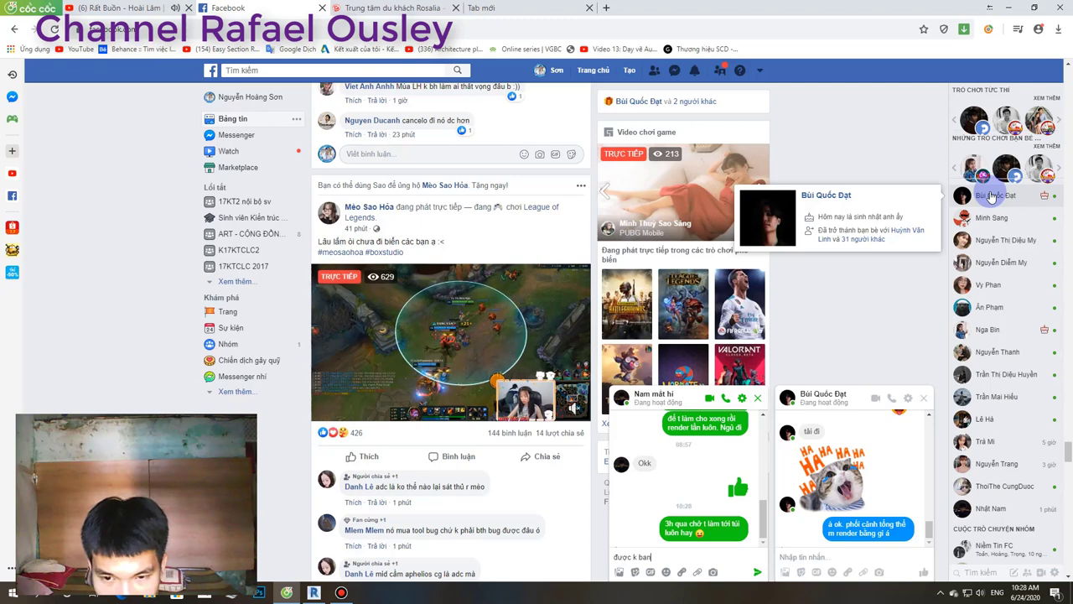
{"action": "type", "text": "trê"}
{"action": "key", "text": "Return"}
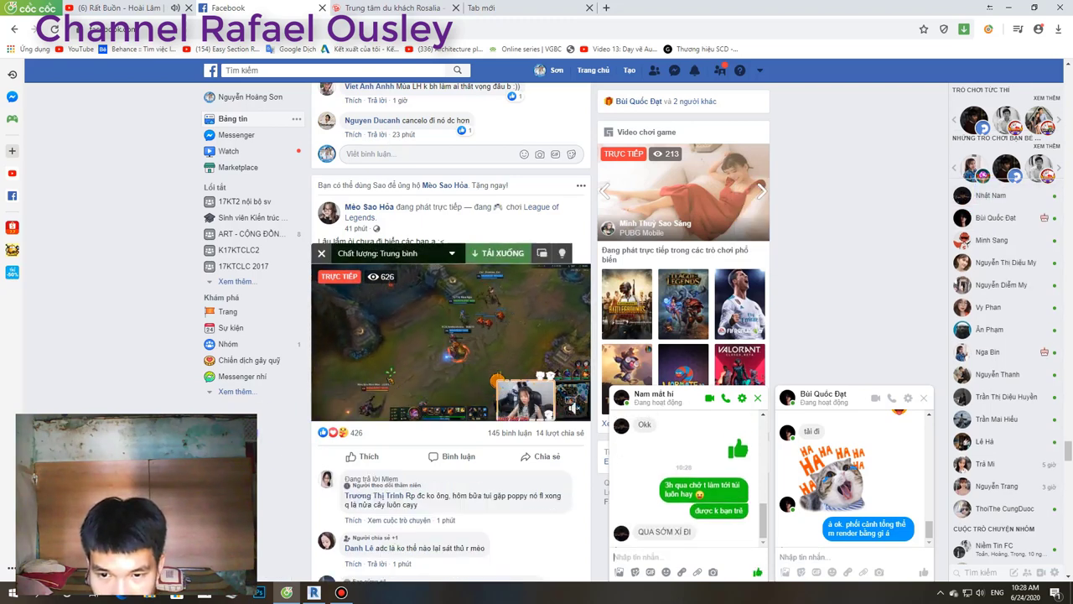
Ask about the meeting time and send the reply 'rửa 2h hay'.
{"action": "left_click", "coordinate": [642, 555]}
{"action": "type", "text": "ơi mày"}
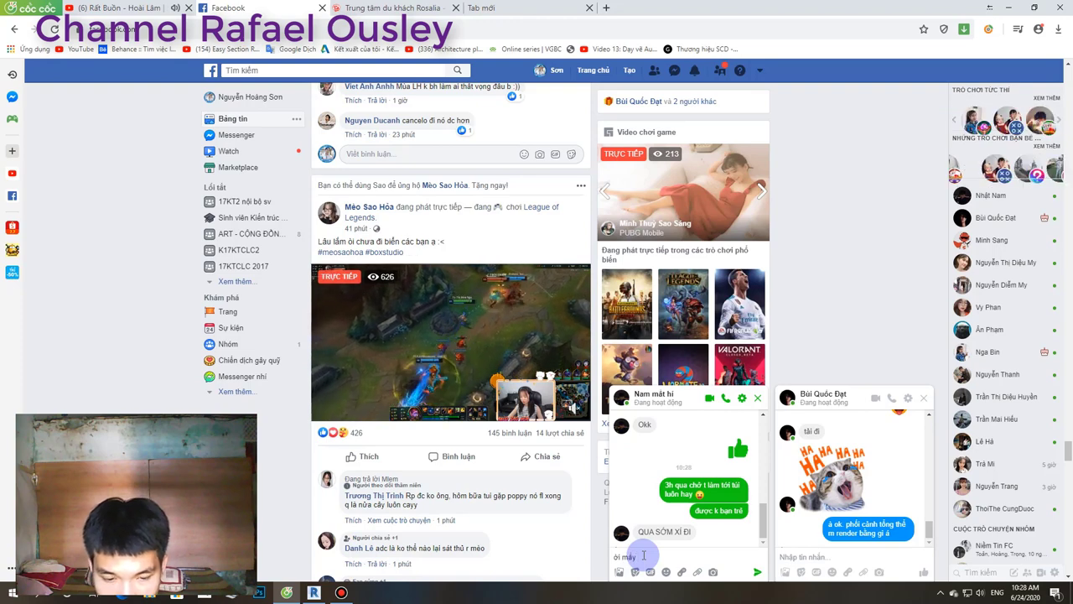
{"action": "type", "text": "h này"}
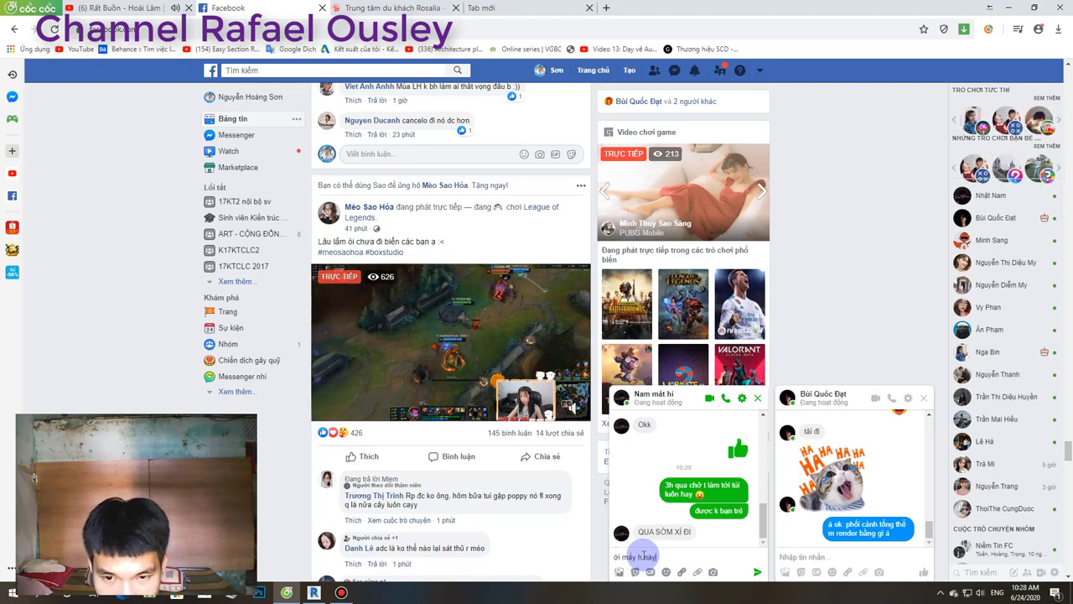
{"action": "key", "text": "Return"}
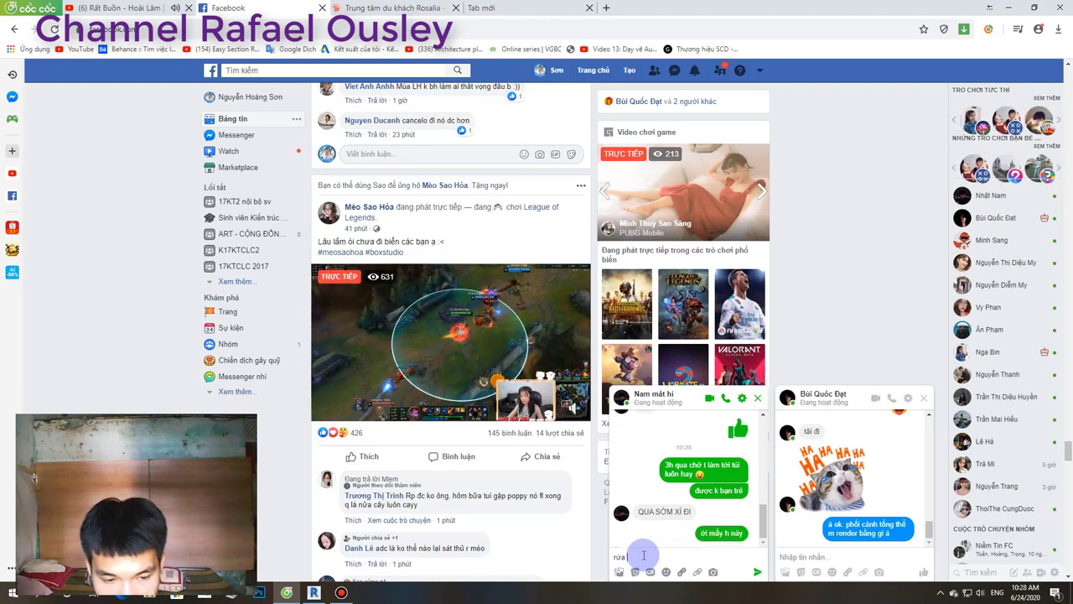
{"action": "type", "text": "i"}
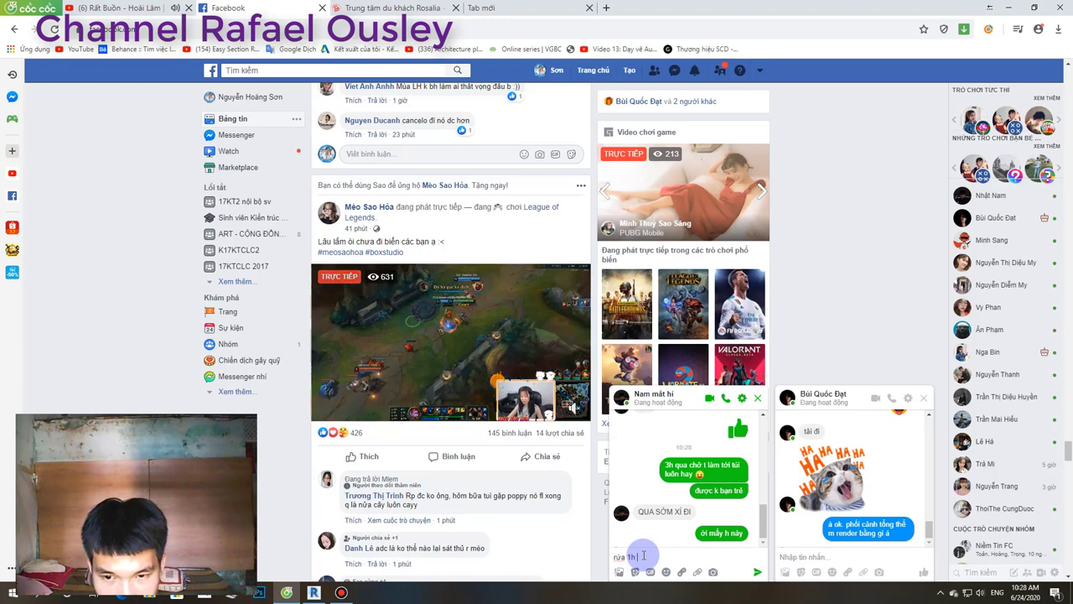
{"action": "type", "text": "h hay"}
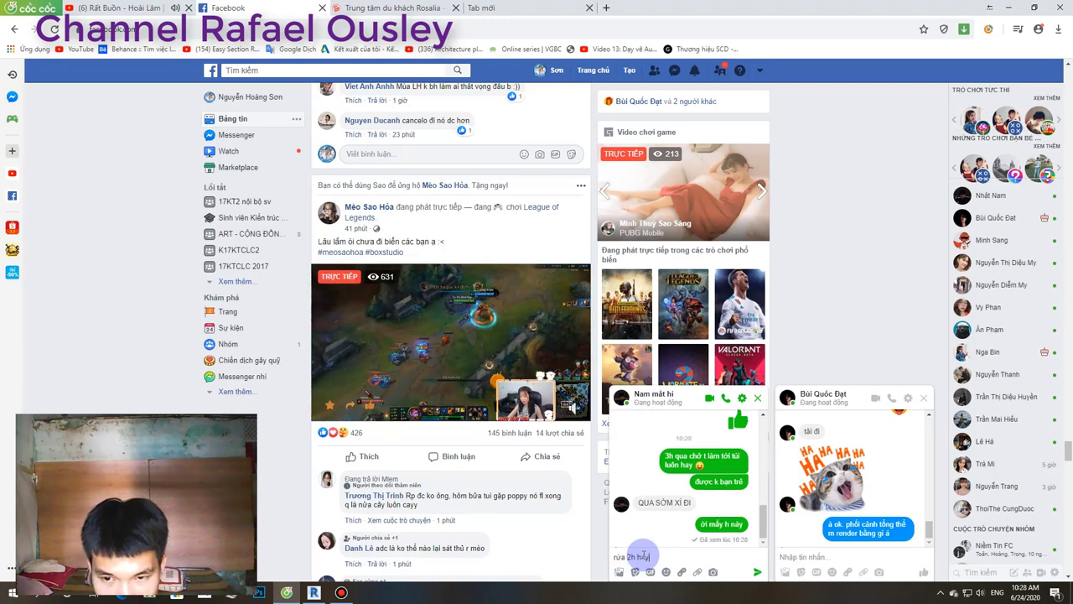
{"action": "key", "text": "Return"}
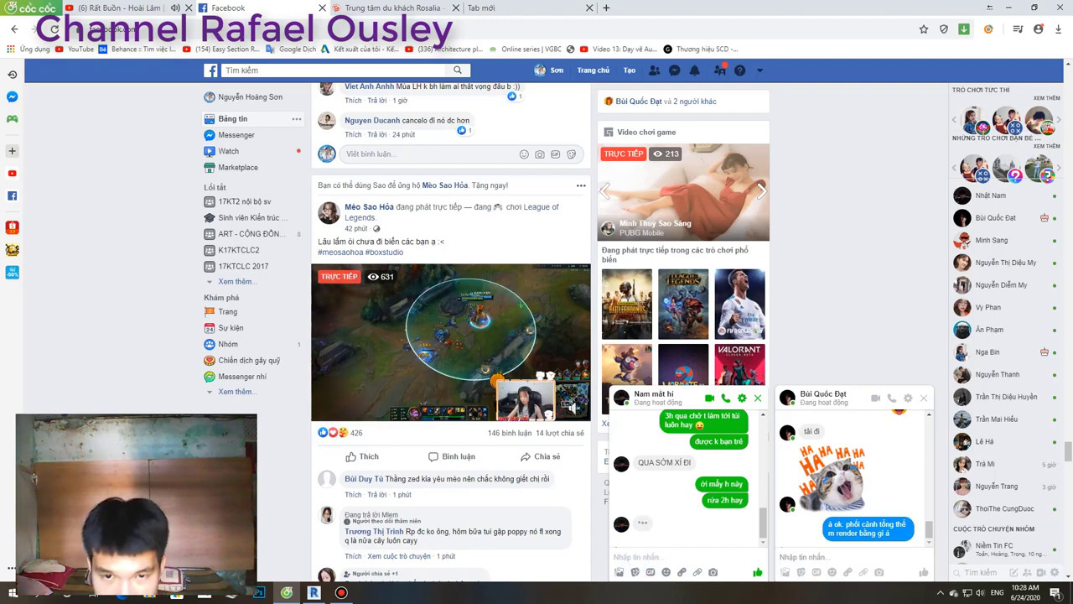
{"action": "scroll", "coordinate": [473, 487], "scroll_direction": "down", "scroll_amount": 5}
{"action": "scroll", "coordinate": [451, 331], "scroll_direction": "down", "scroll_amount": 1}
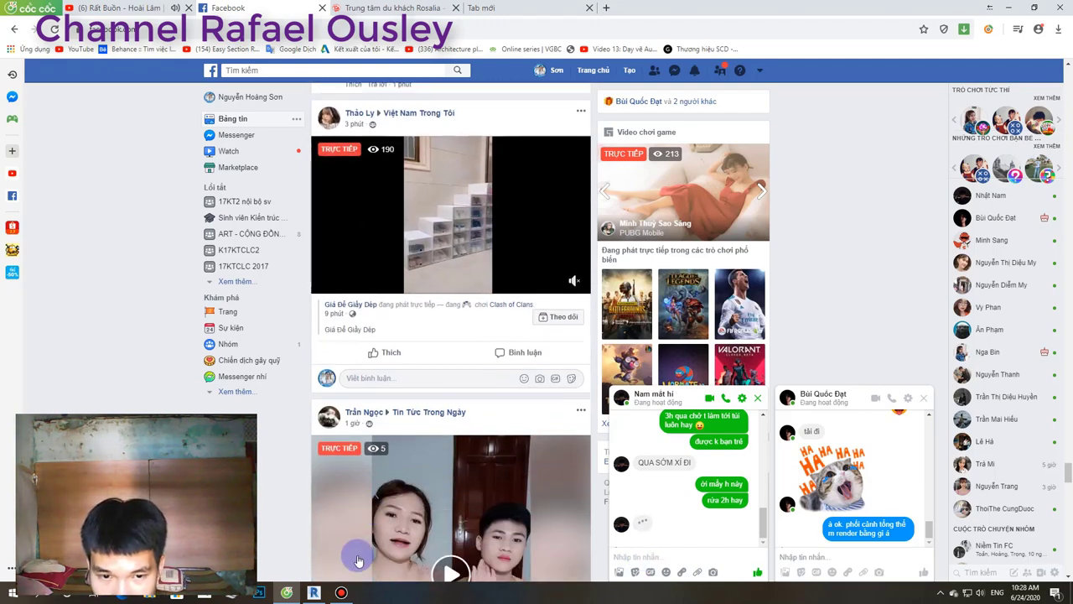
Switch to Revit, open the site model's 3D view and orbit it, then return to Facebook.
{"action": "left_click", "coordinate": [313, 594]}
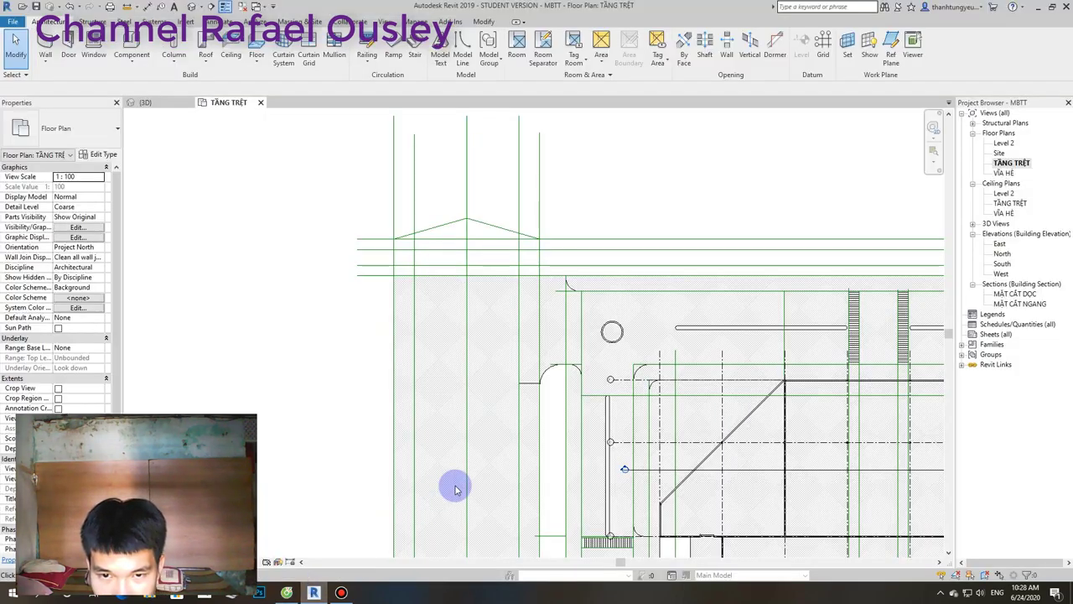
{"action": "left_click", "coordinate": [159, 103]}
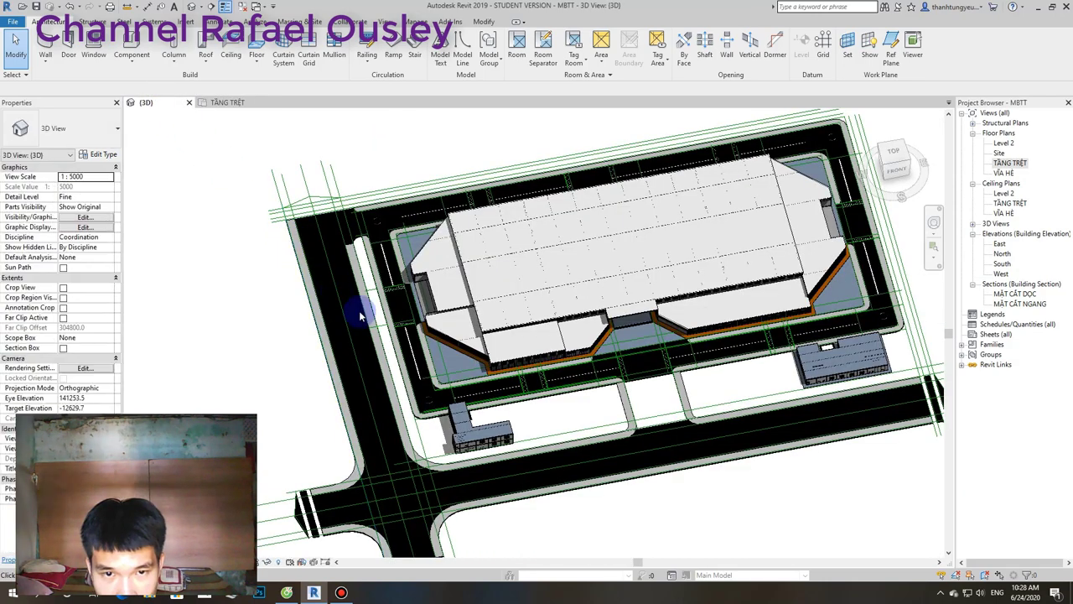
{"action": "scroll", "coordinate": [359, 300], "scroll_direction": "down", "scroll_amount": 3}
{"action": "scroll", "coordinate": [378, 408], "scroll_direction": "down", "scroll_amount": 1}
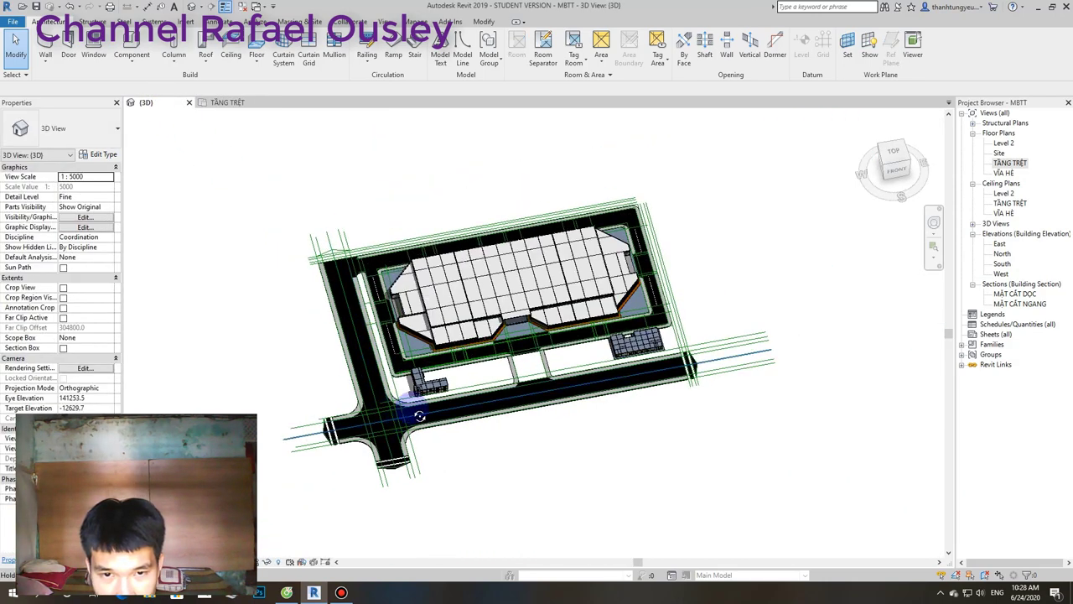
{"action": "middle_click_drag", "start_coordinate": [419, 416], "coordinate": [424, 436], "text": "shift"}
{"action": "scroll", "coordinate": [423, 420], "scroll_direction": "up", "scroll_amount": 3}
{"action": "key", "text": "alt+Tab"}
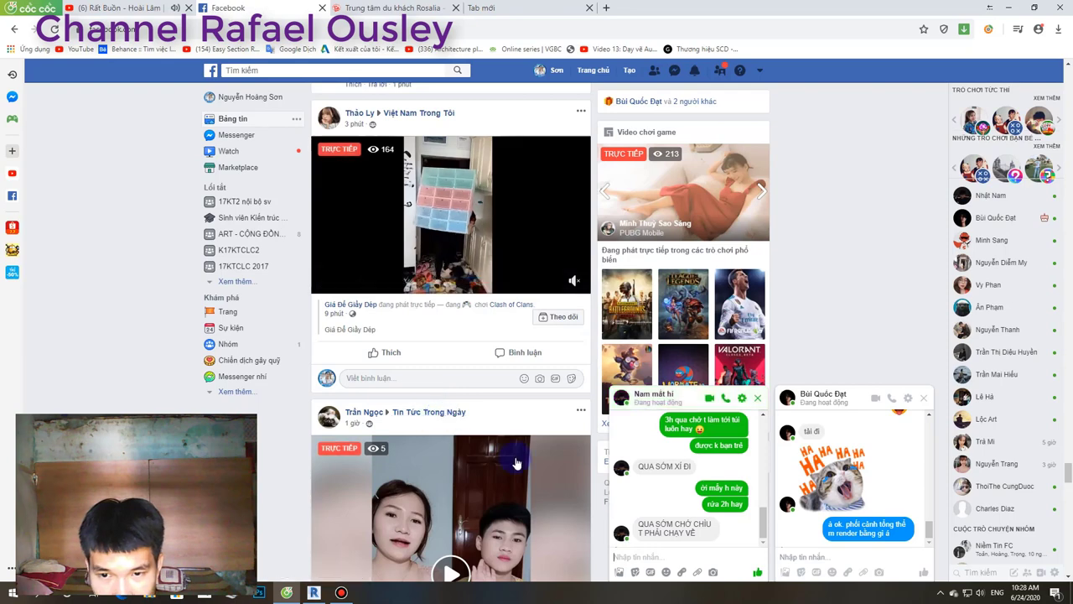
Send 'vế phố à', a note about the render, then the request to render perspective, interior and elevations.
{"action": "left_click", "coordinate": [651, 557]}
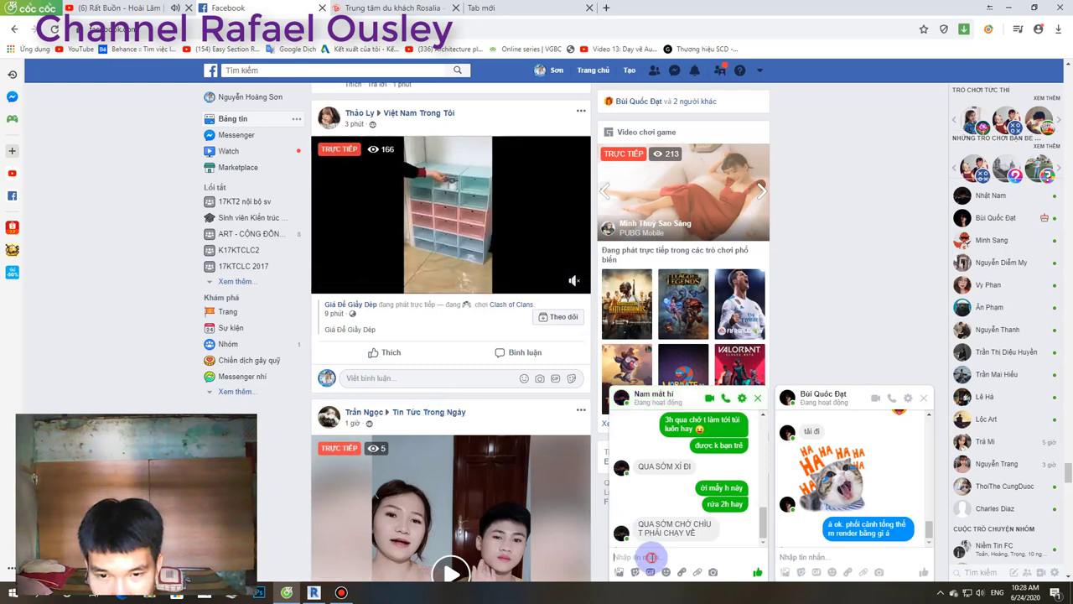
{"action": "type", "text": "vế"}
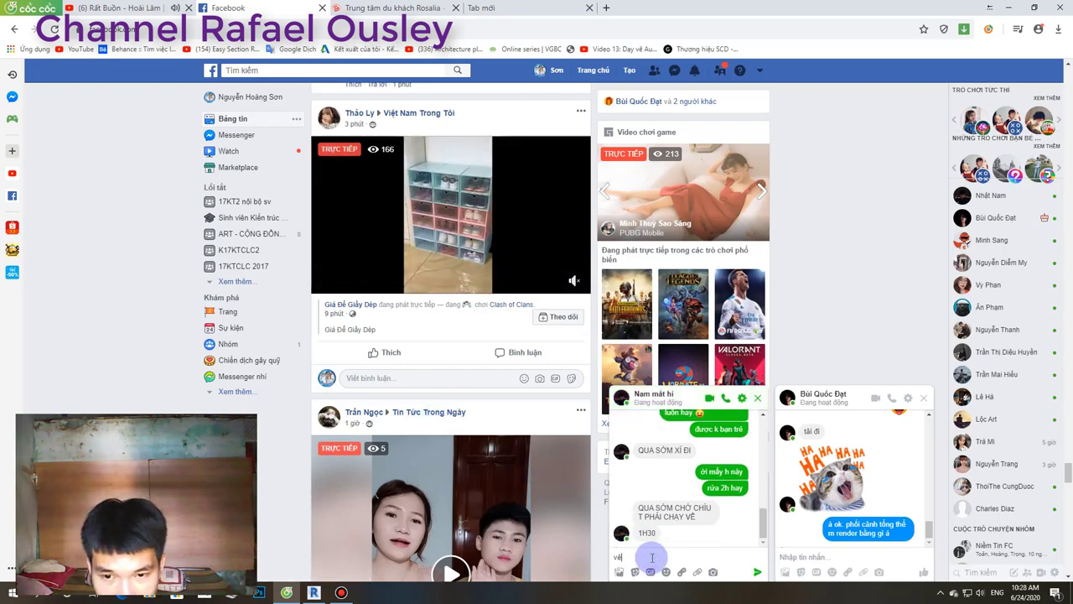
{"action": "type", "text": " phố"}
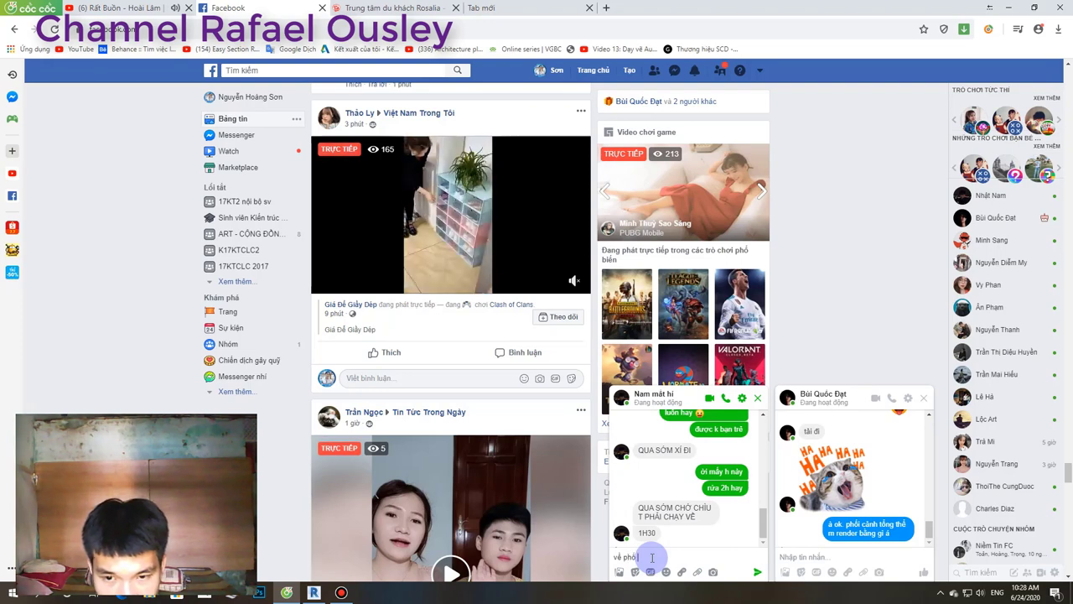
{"action": "type", "text": " à"}
{"action": "key", "text": "Return"}
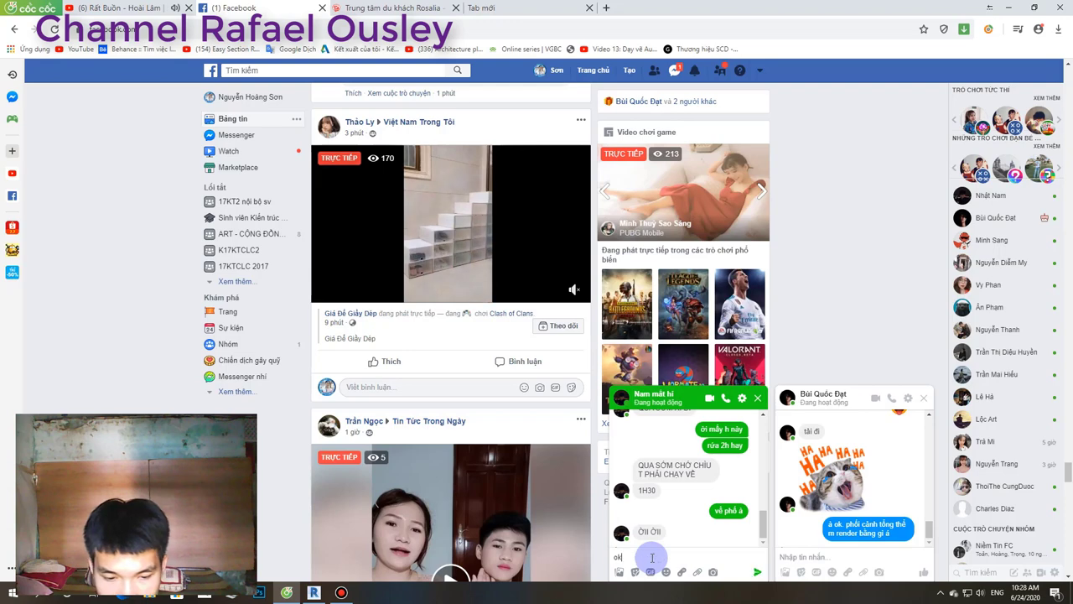
{"action": "type", "text": " quá"}
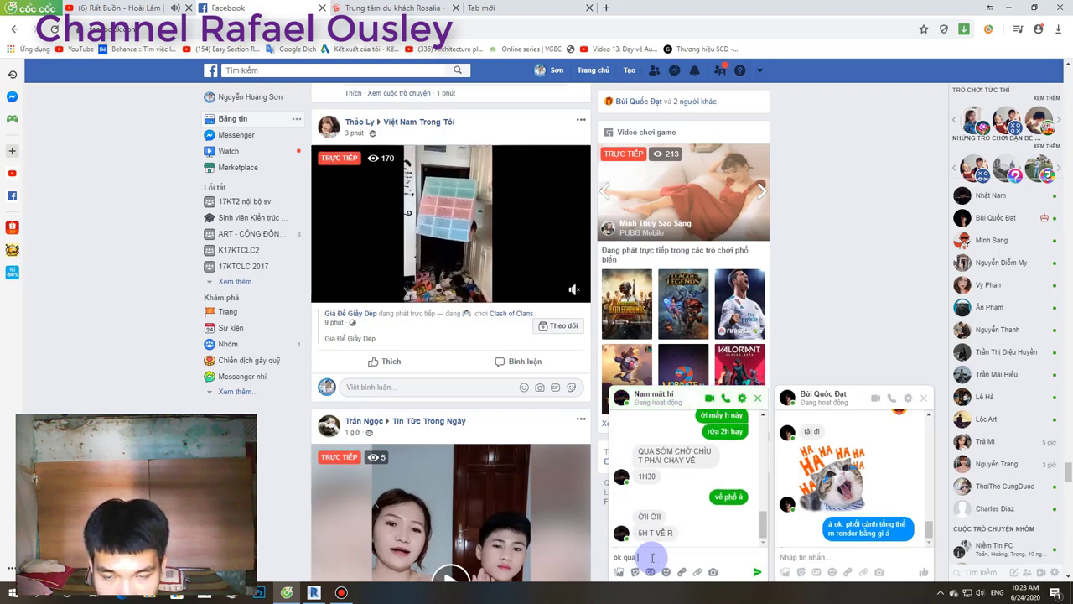
{"action": "type", "text": " ren"}
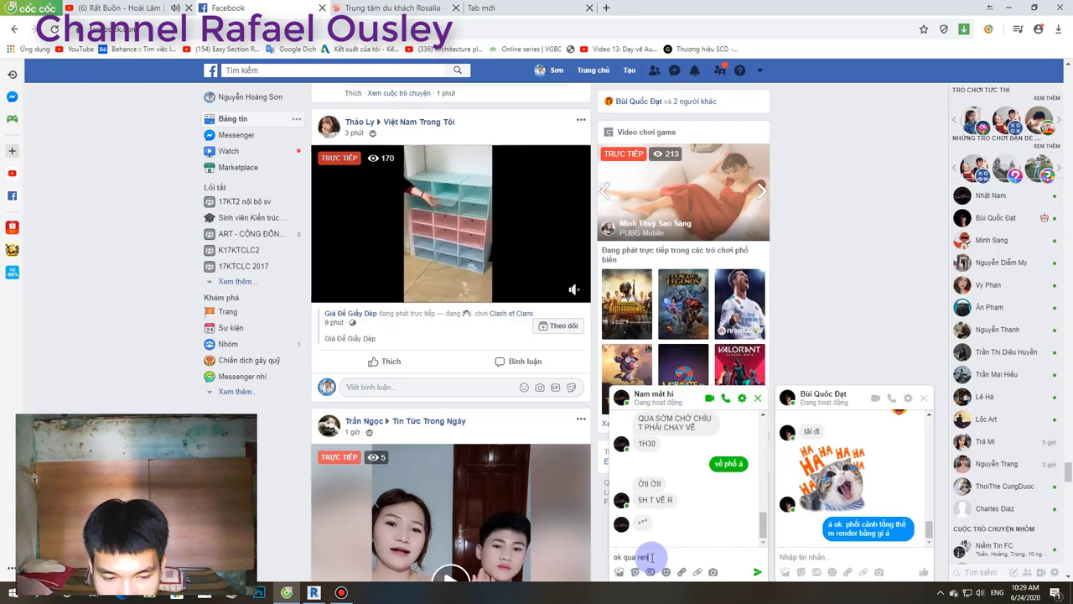
{"action": "type", "text": "der rồi ch"}
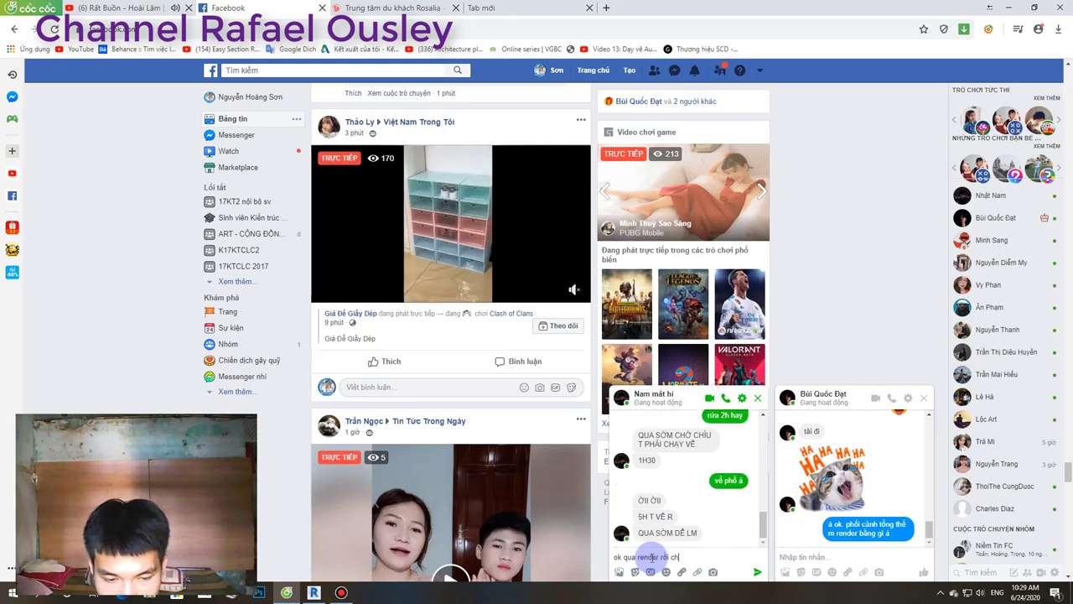
{"action": "type", "text": "n"}
{"action": "key", "text": "Return"}
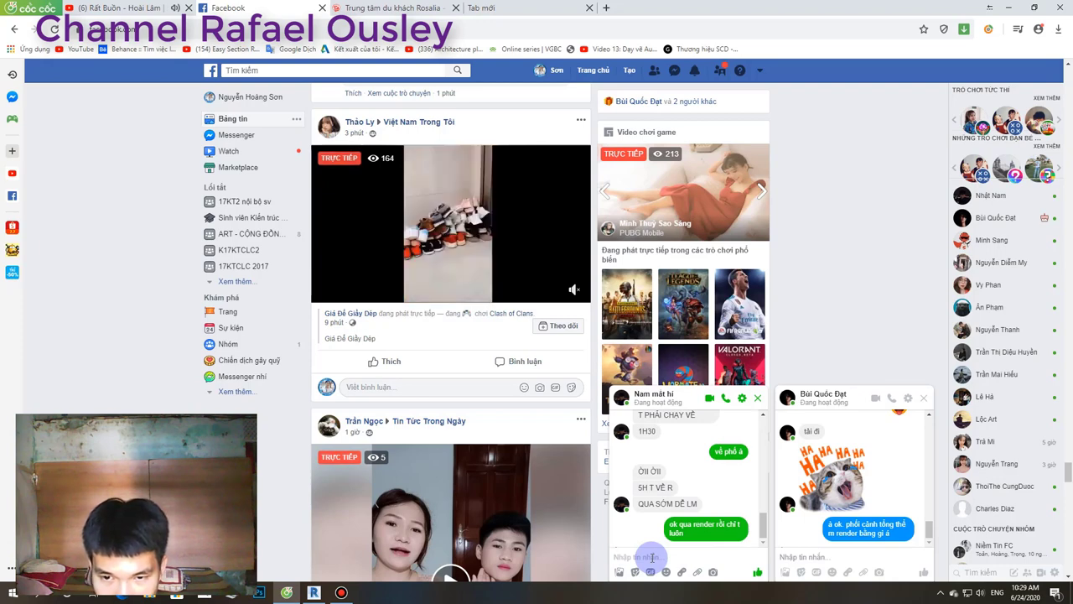
{"action": "type", "text": "chỉ v"}
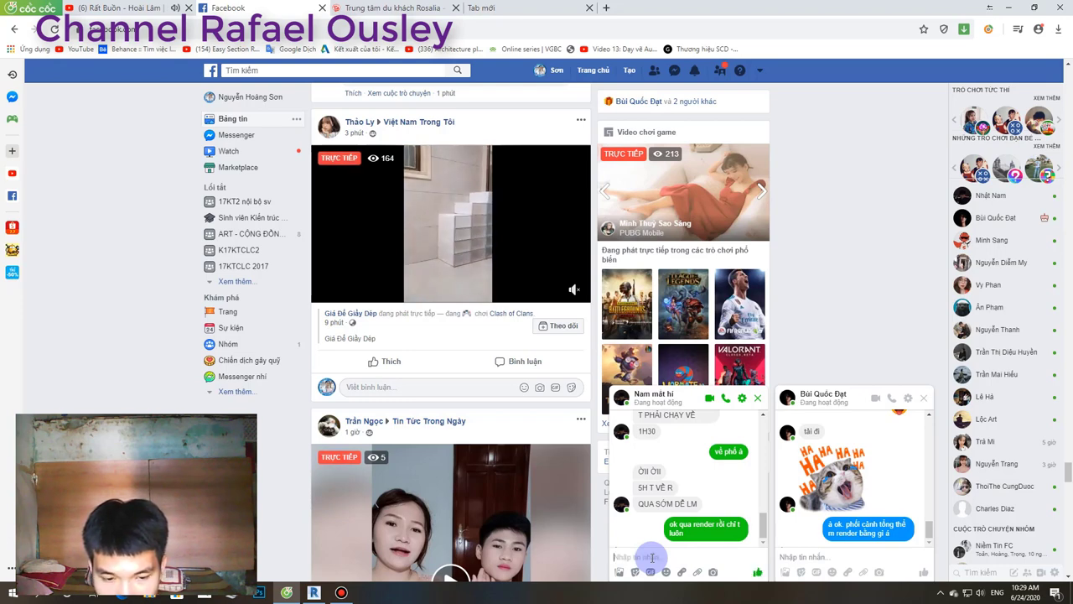
{"action": "type", "text": "nder d"}
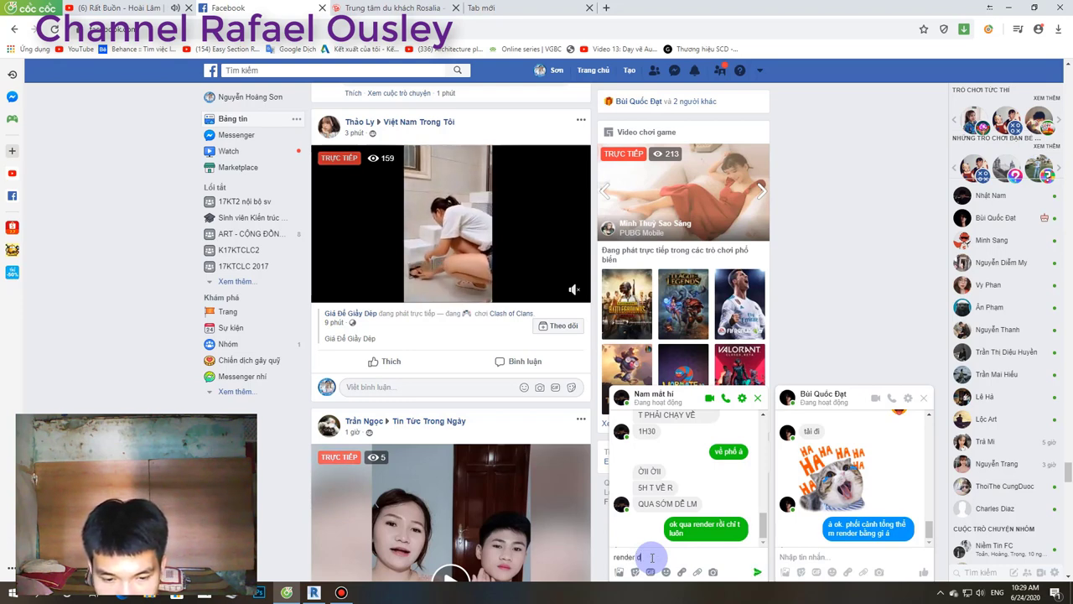
{"action": "type", "text": "ùm t ph"}
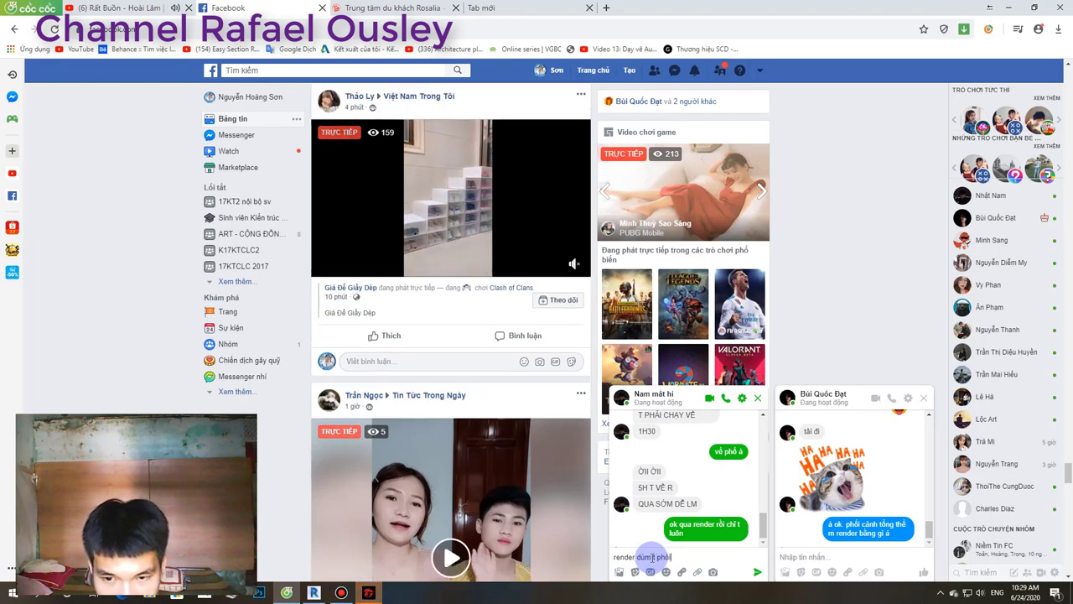
{"action": "type", "text": "ối"}
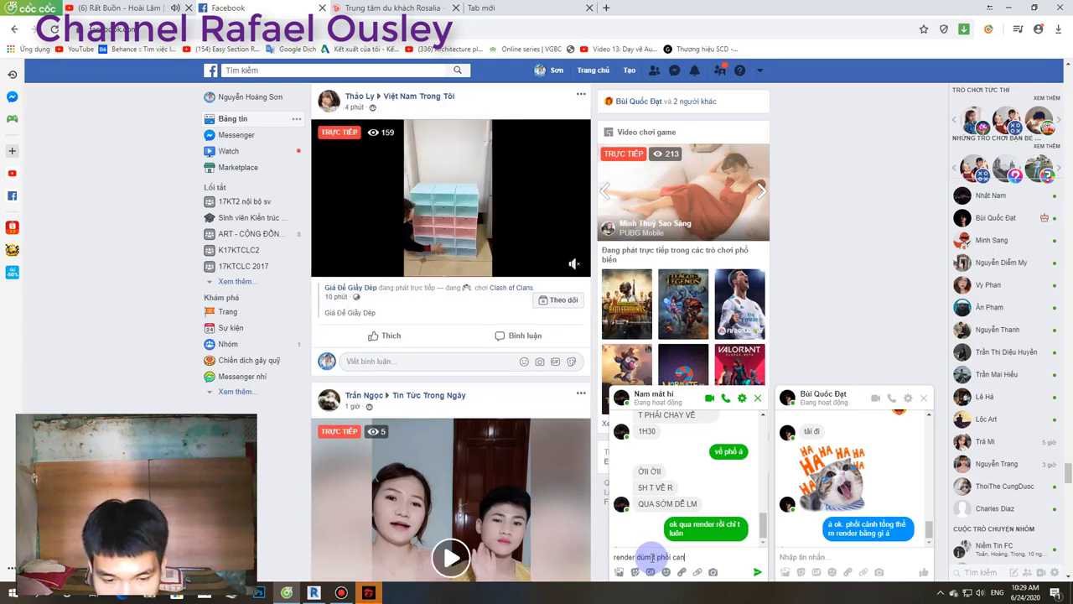
{"action": "type", "text": " cảnh "}
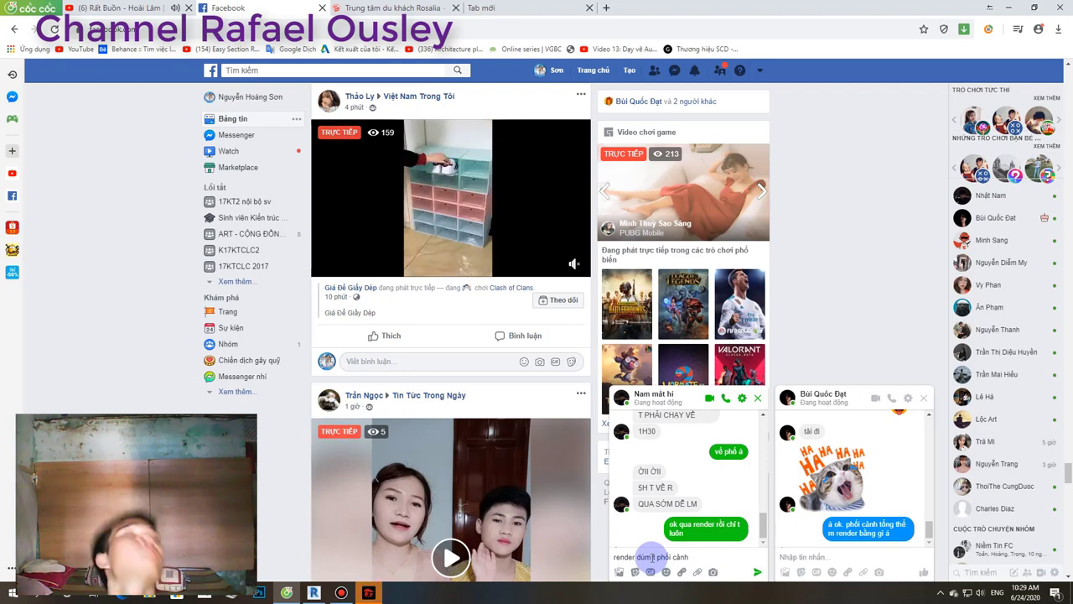
{"action": "type", "text": "n"}
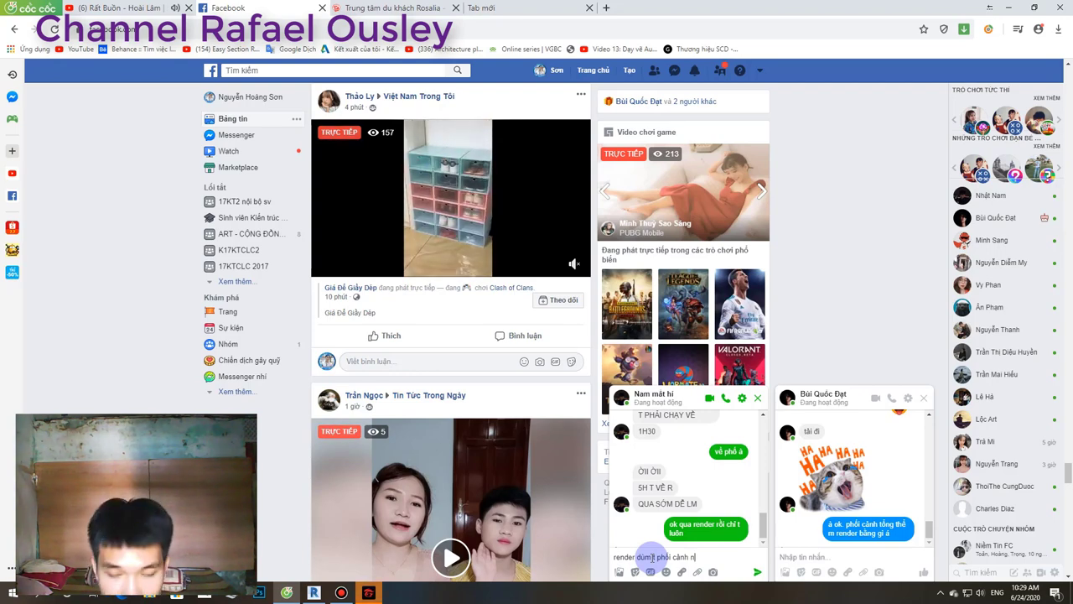
{"action": "type", "text": "hà công ngh"}
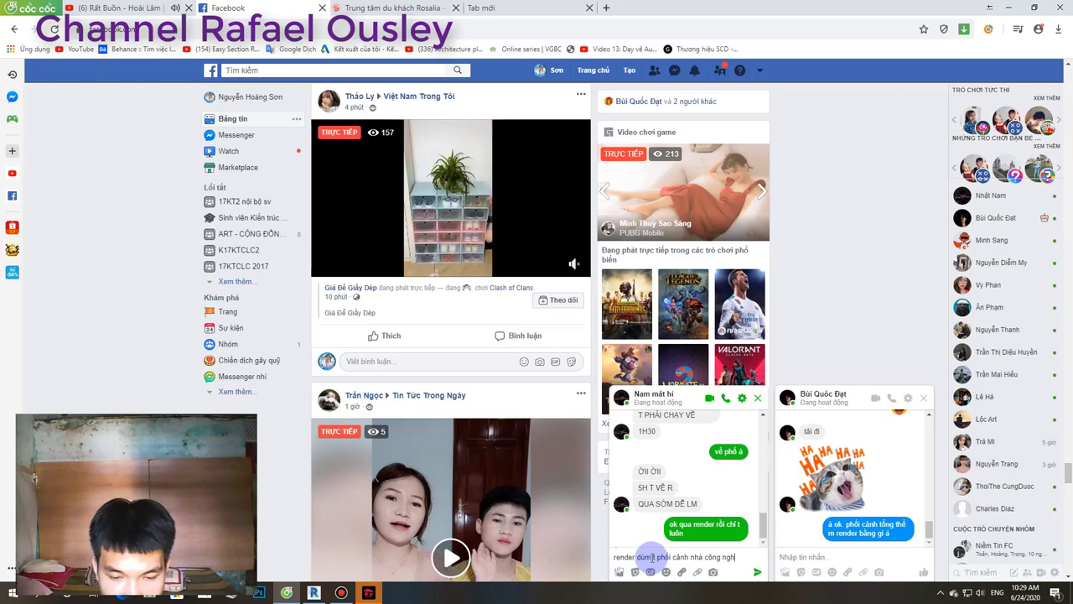
{"action": "type", "text": "ie"}
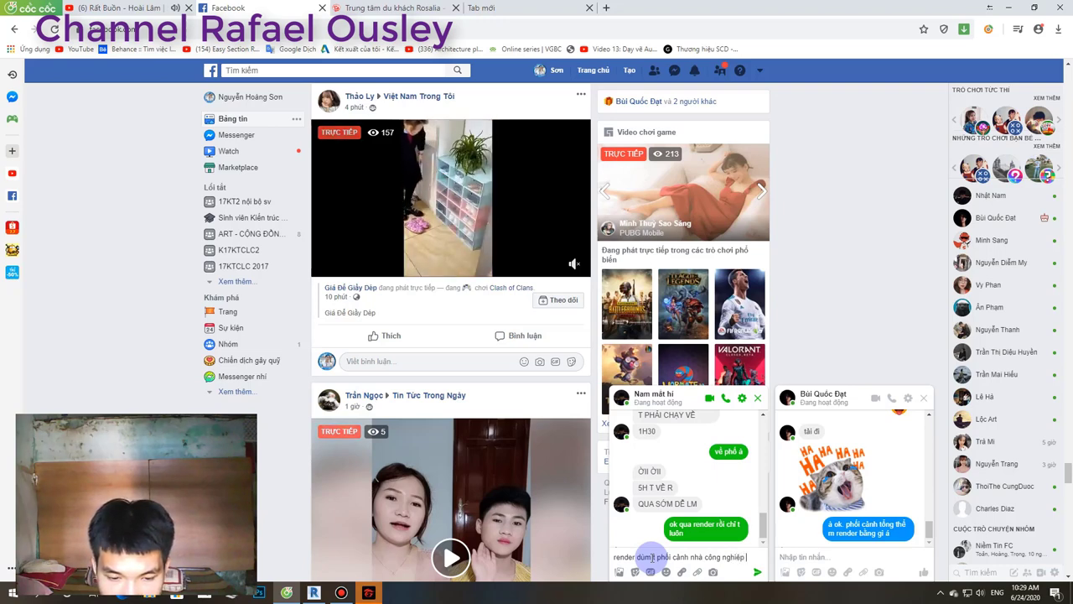
{"action": "type", "text": "p"}
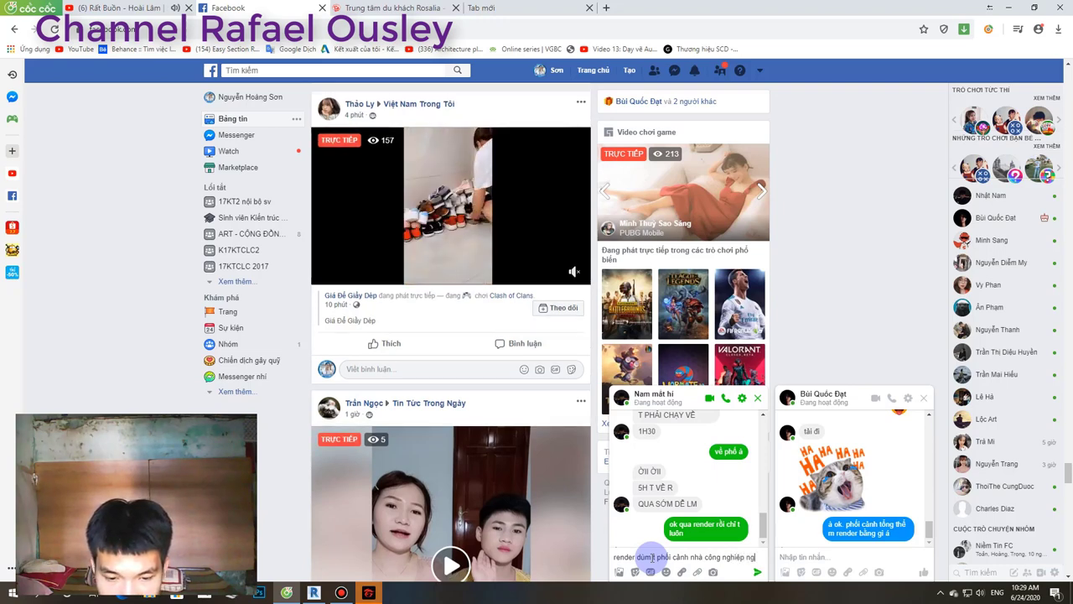
{"action": "type", "text": "n"}
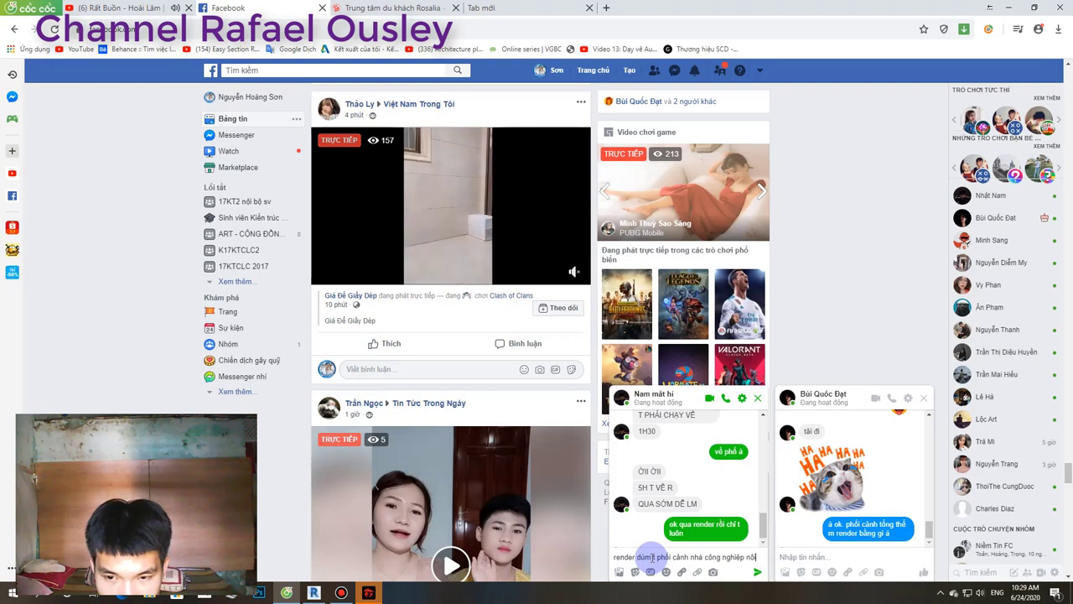
{"action": "type", "text": "hất với mai"}
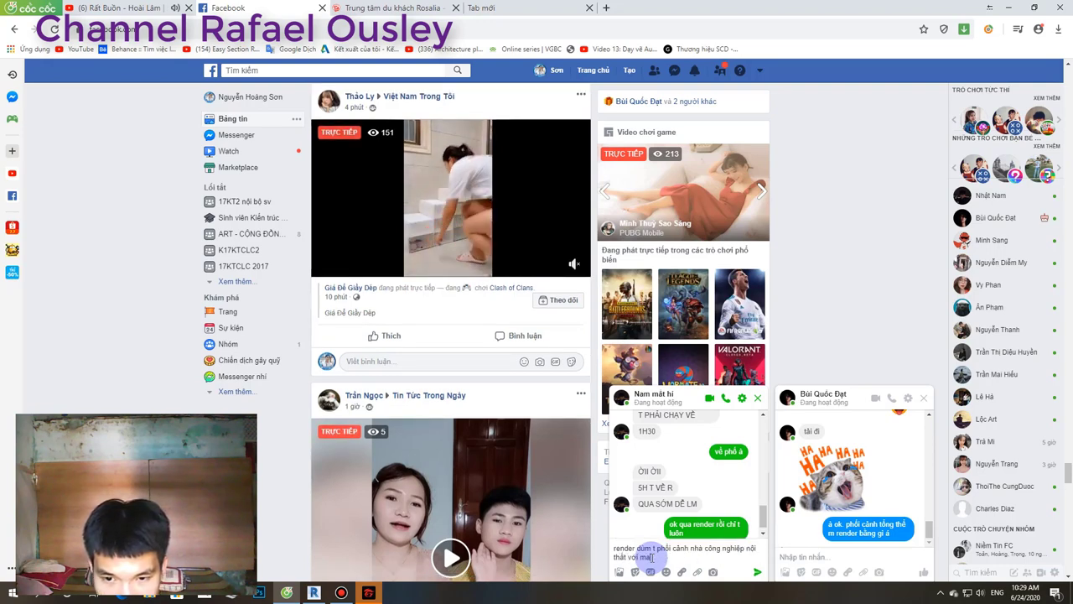
{"action": "type", "text": "ới mẫu đúng thôi"}
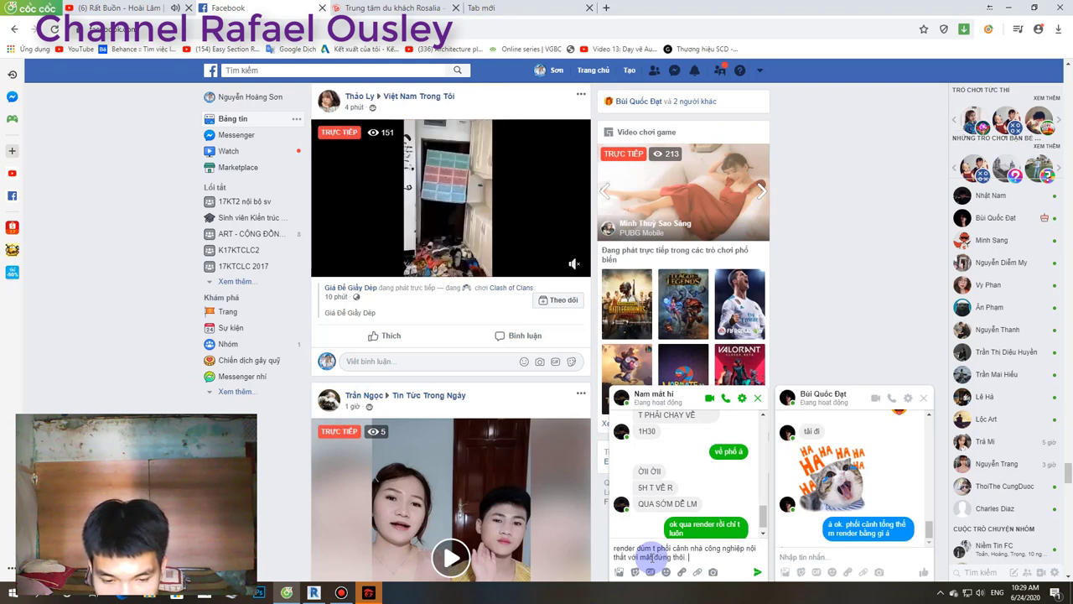
{"action": "type", "text": ". chuừng na tho"}
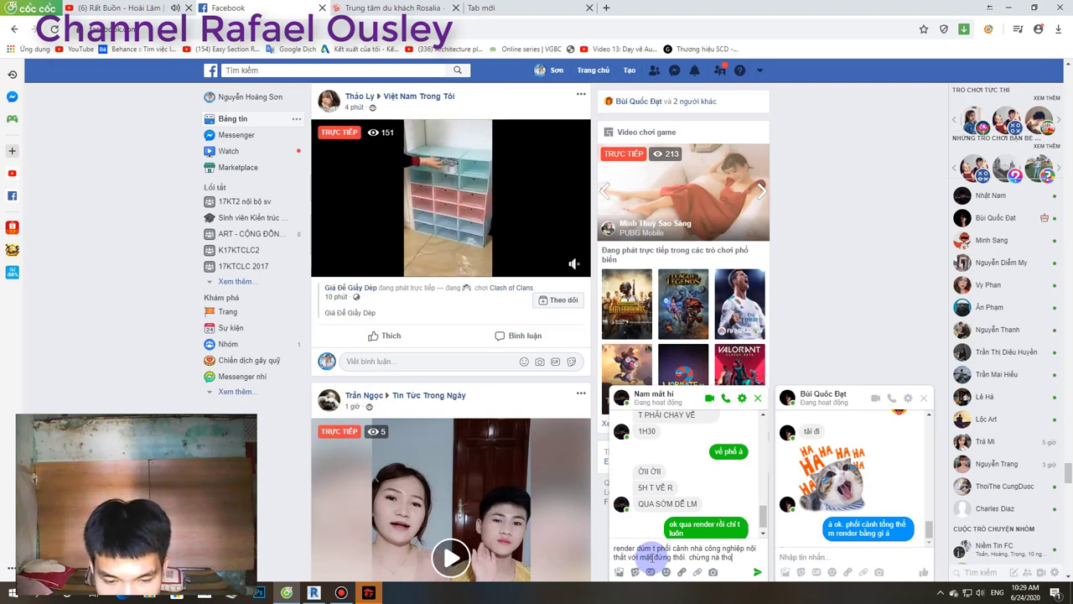
{"action": "type", "text": " ôi"}
{"action": "key", "text": "Return"}
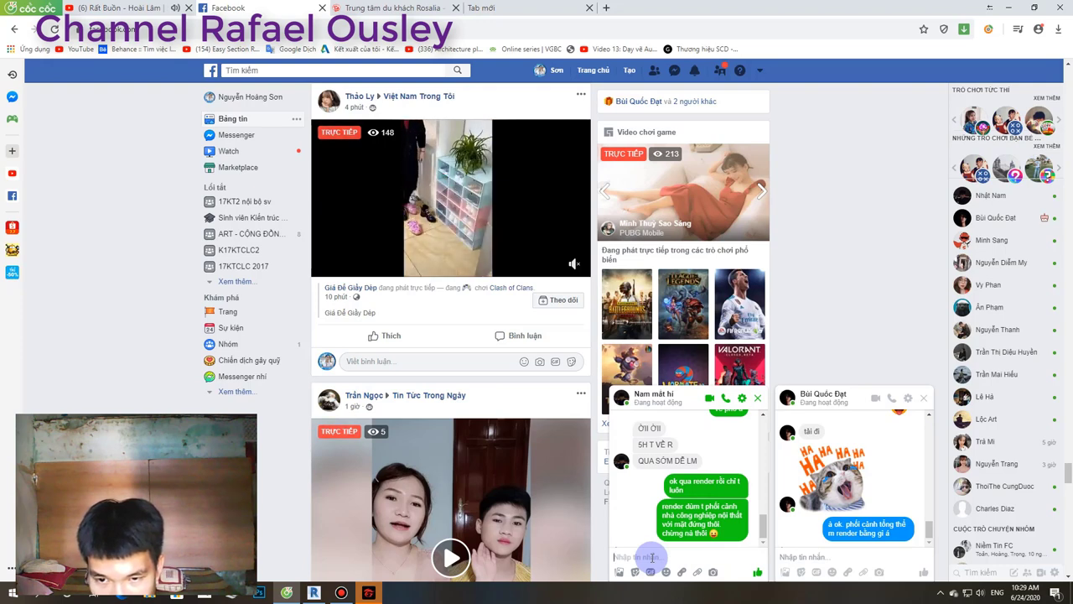
Send the short 'ok bạn ơi' reply in the friend's Messenger chat and dismiss the system message.
{"action": "left_click", "coordinate": [788, 555]}
{"action": "type", "text": "ok bạn ơi"}
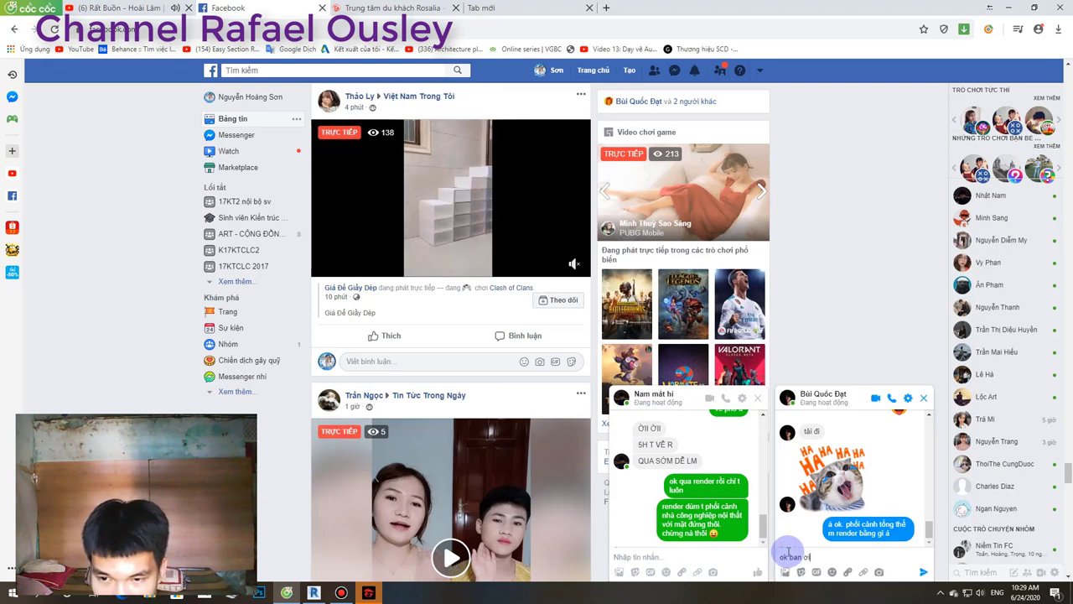
{"action": "key", "text": "Return"}
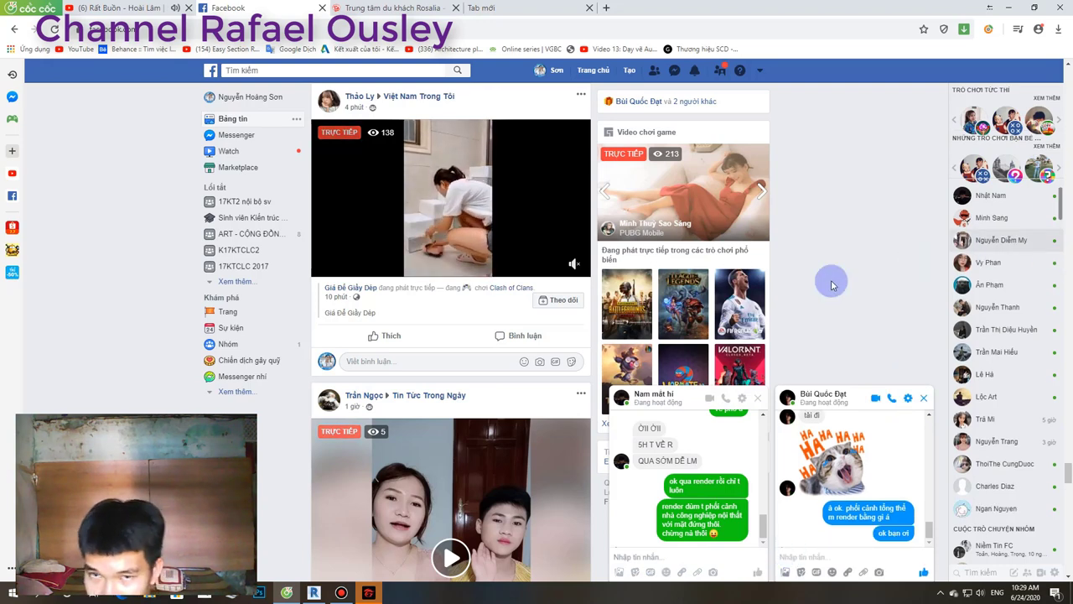
{"action": "left_click", "coordinate": [992, 218]}
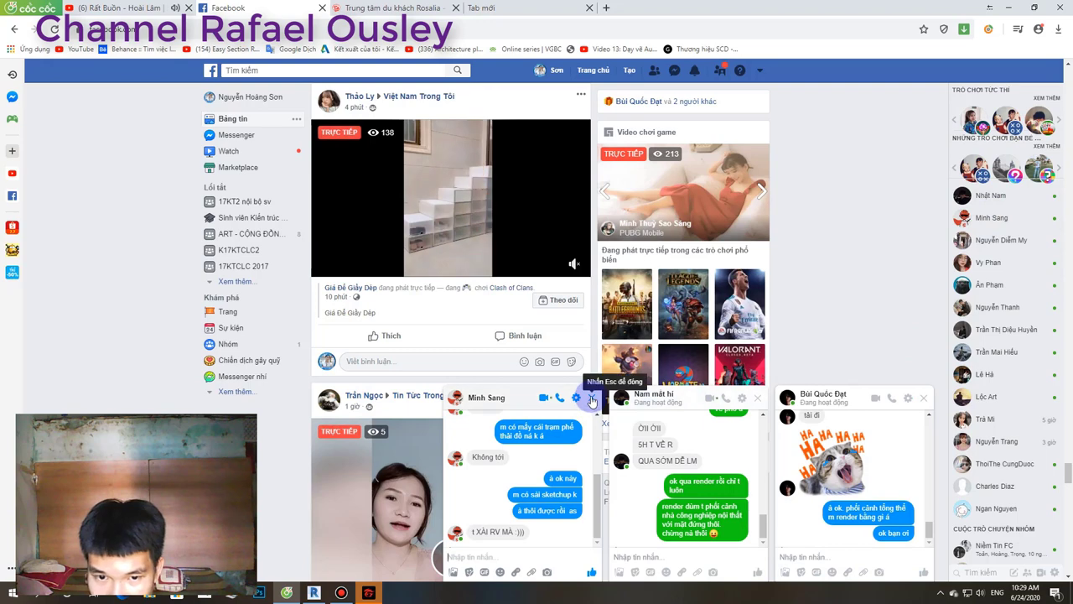
{"action": "left_click", "coordinate": [591, 398]}
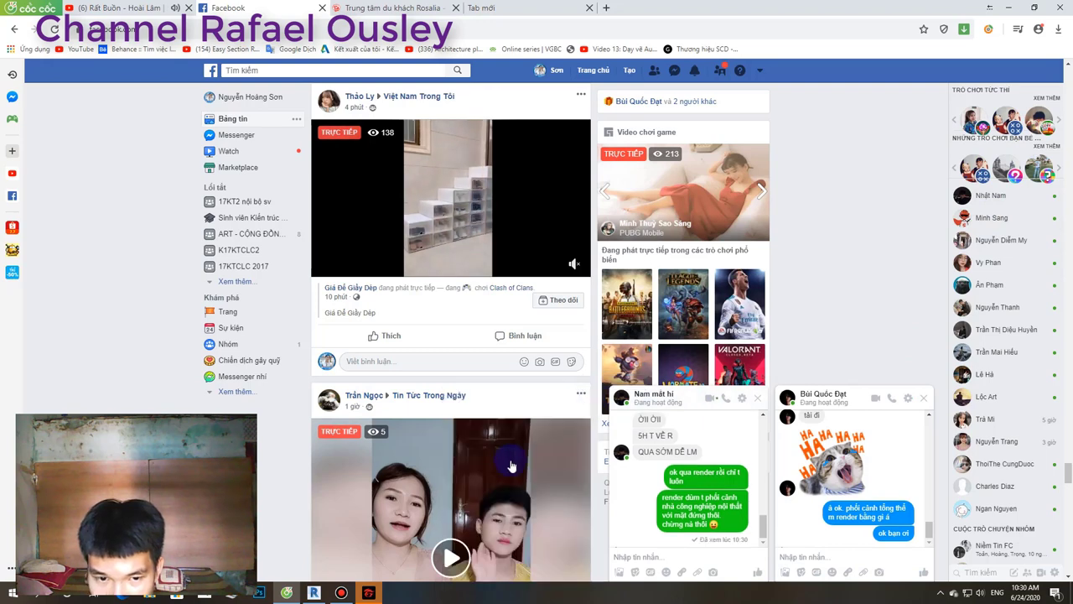
{"action": "left_click", "coordinate": [367, 593]}
{"action": "left_click", "coordinate": [1066, 345]}
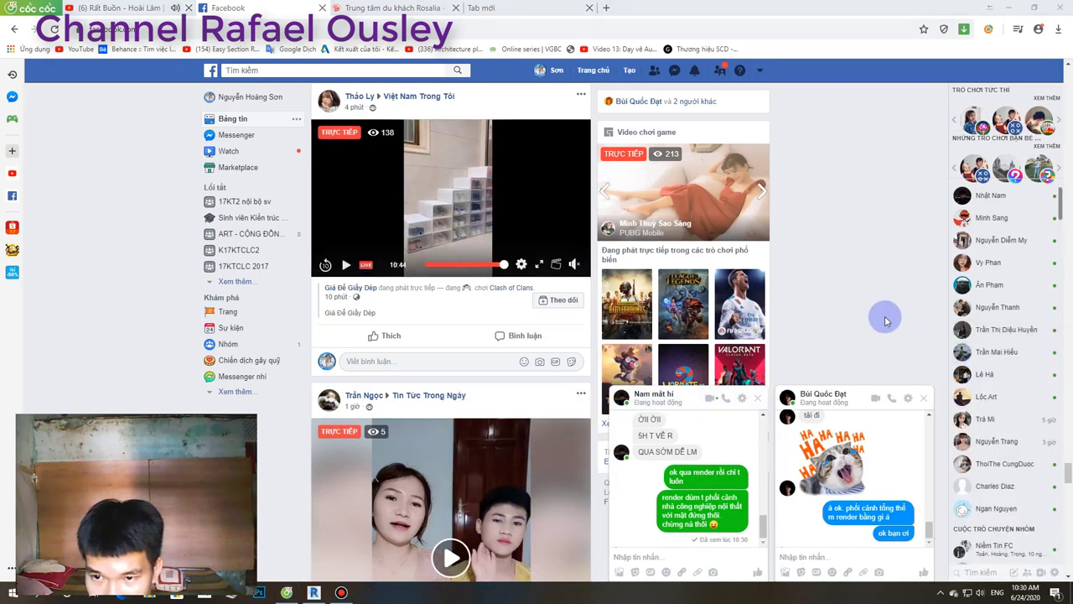
Reply 'có E chỉ ve render vài cái khác' and then 'cos bể k ai' in the first friend's chat.
{"action": "left_click", "coordinate": [621, 557]}
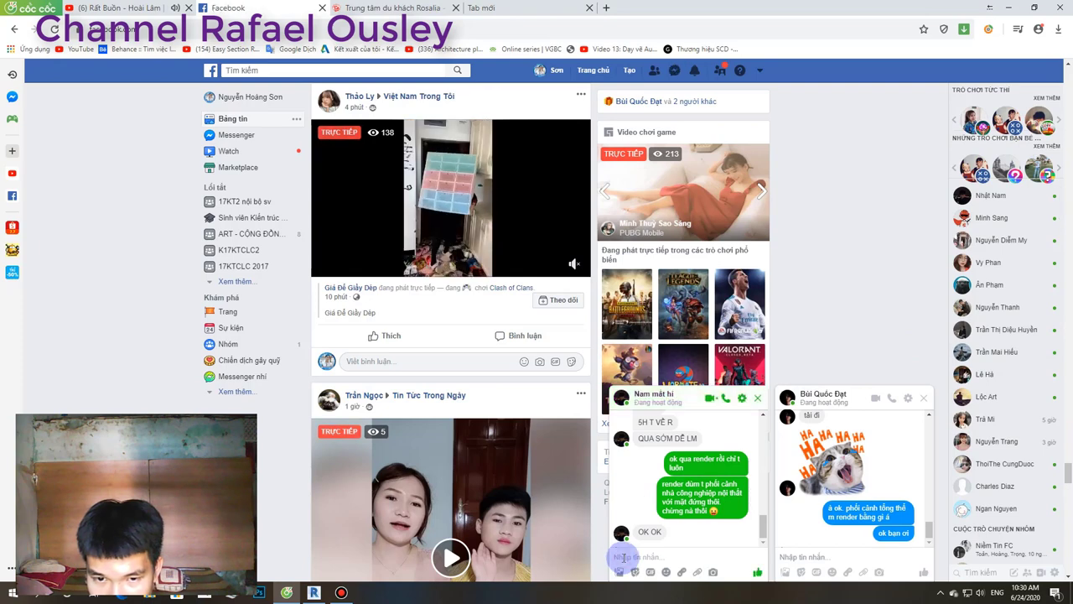
{"action": "type", "text": "có Ehi"}
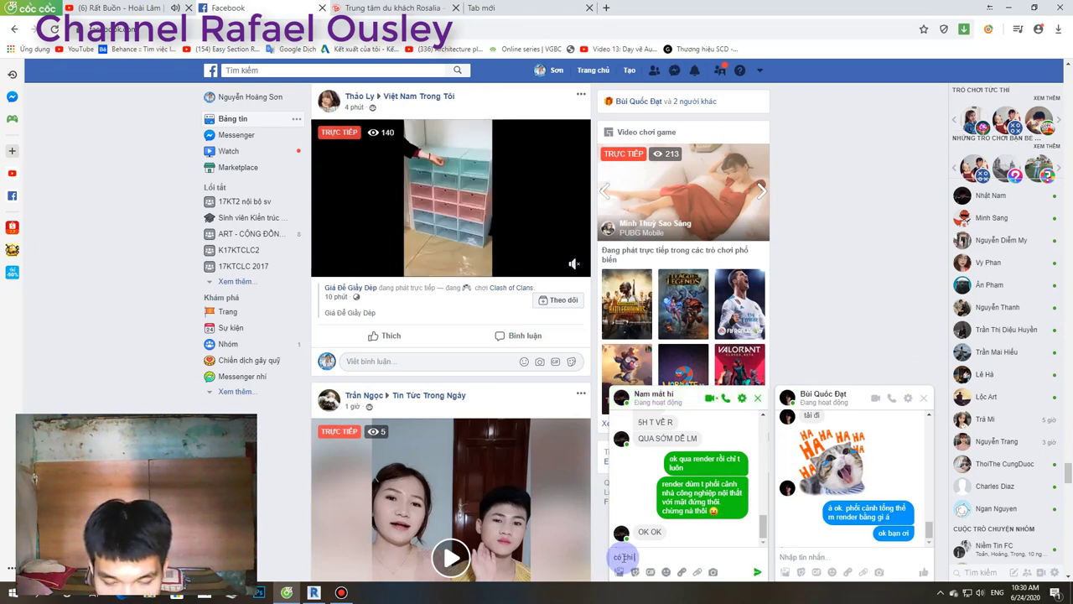
{"action": "type", "text": " chỉ ve"}
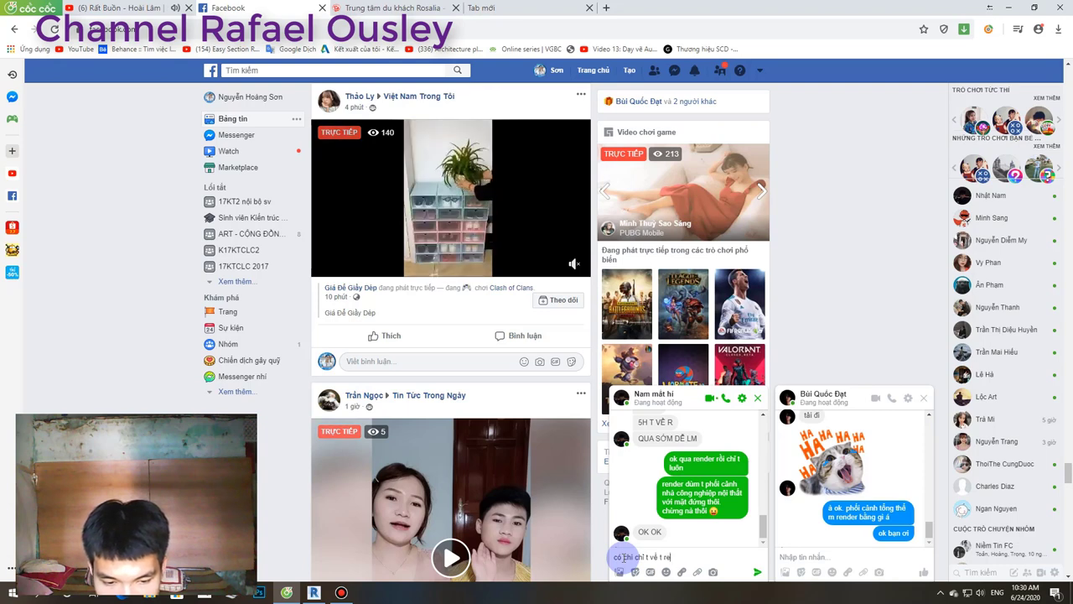
{"action": "type", "text": " render vài"}
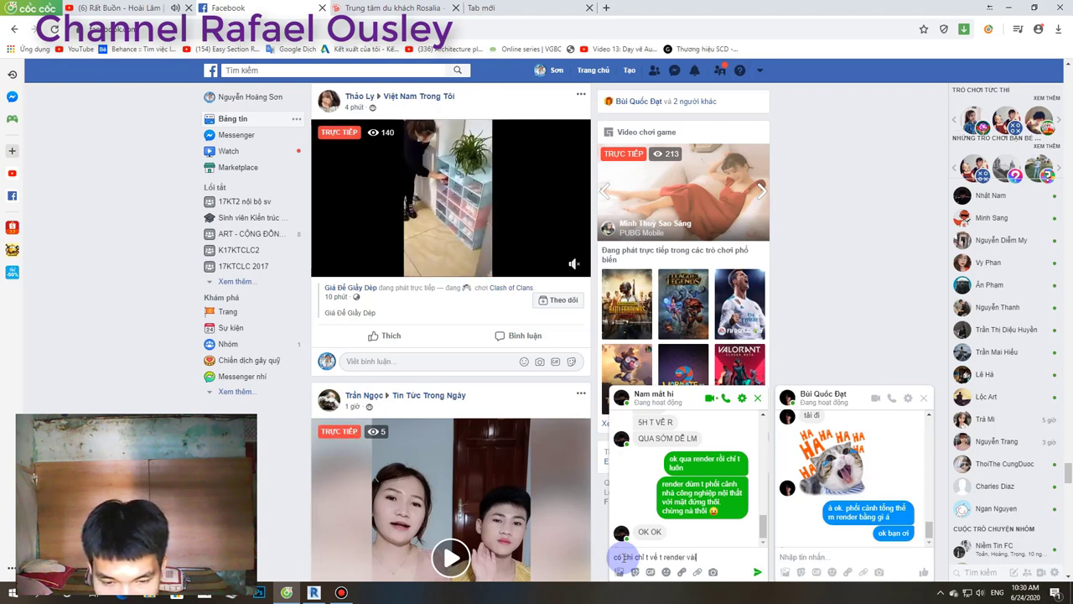
{"action": "type", "text": " cái khác"}
{"action": "key", "text": "Return"}
{"action": "type", "text": "co"}
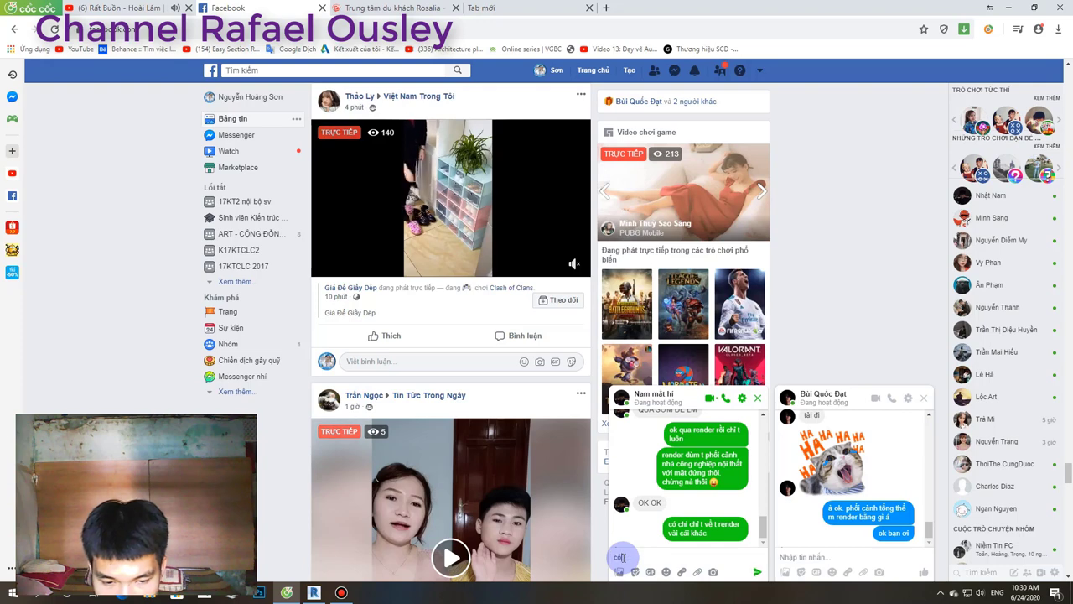
{"action": "type", "text": "s bể k ai"}
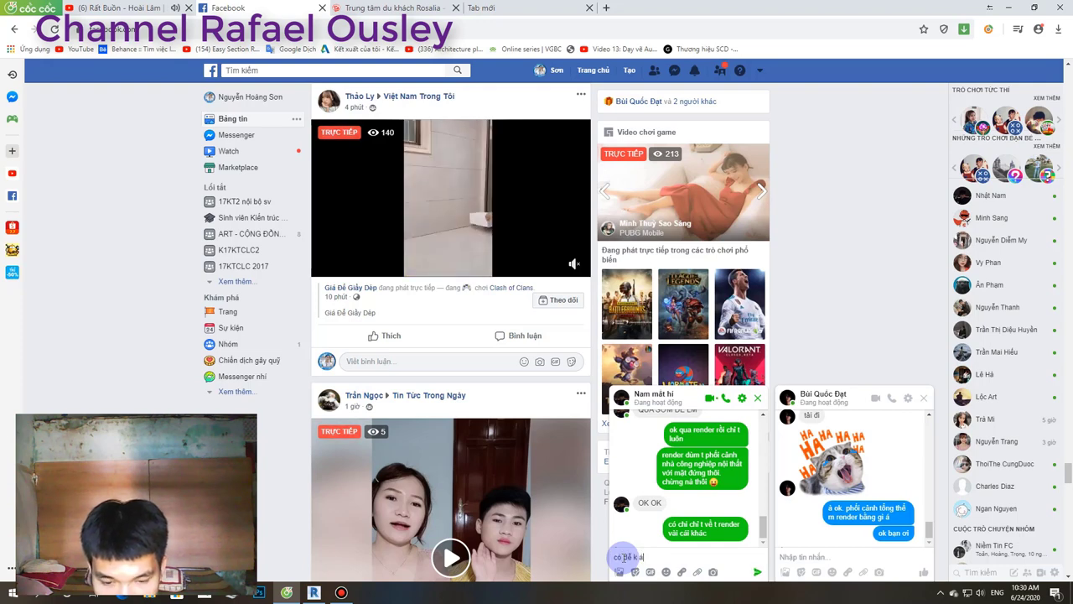
{"action": "key", "text": "Return"}
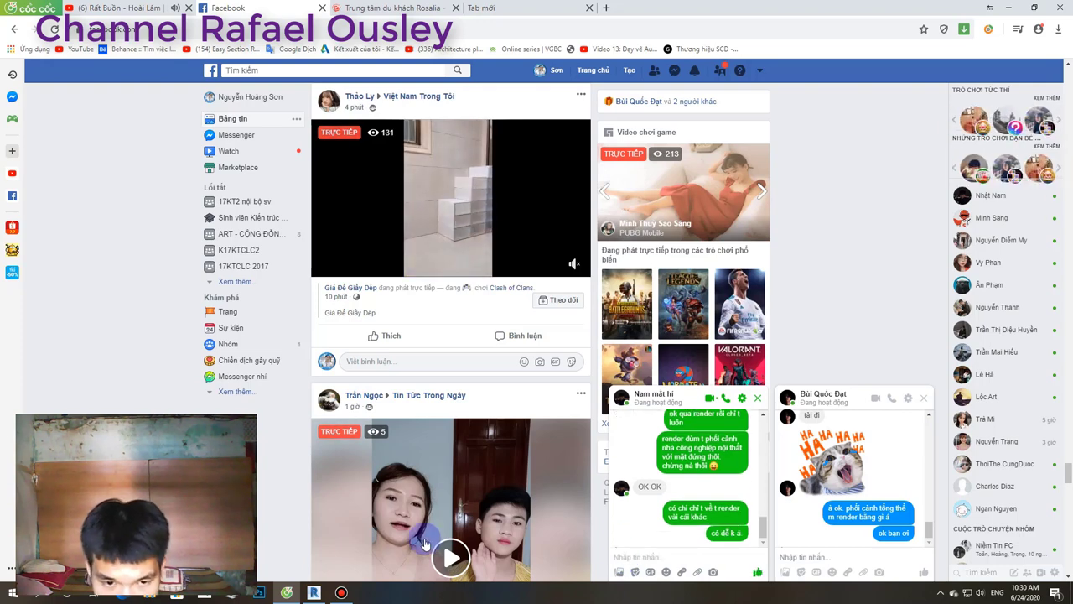
In Revit, select the small linked annex building, then orbit the site to a low side view.
{"action": "left_click", "coordinate": [315, 593]}
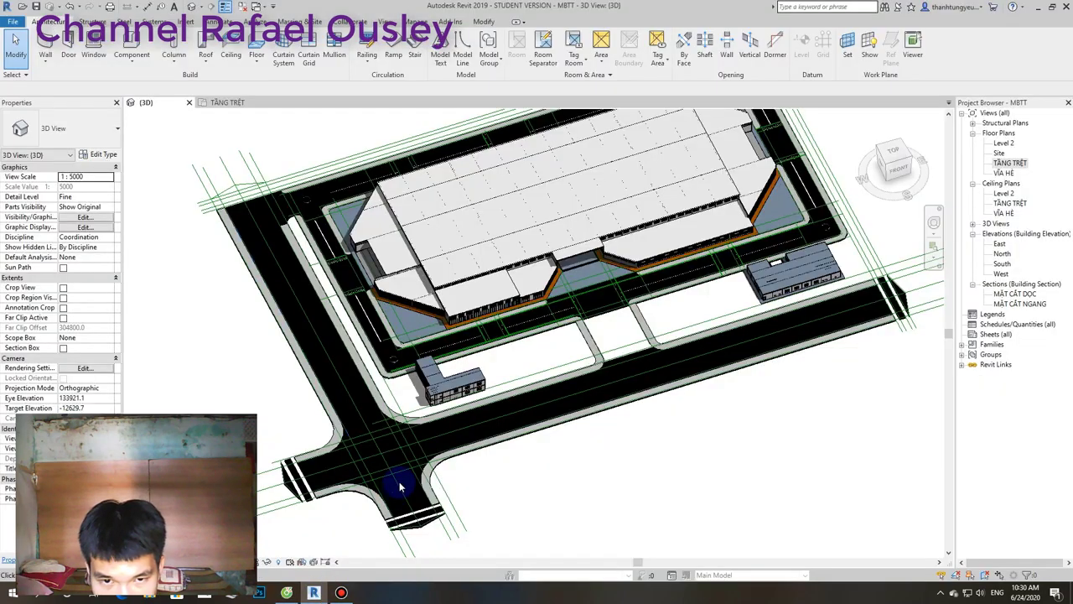
{"action": "left_click", "coordinate": [427, 393]}
{"action": "scroll", "coordinate": [428, 392], "scroll_direction": "down", "scroll_amount": 3}
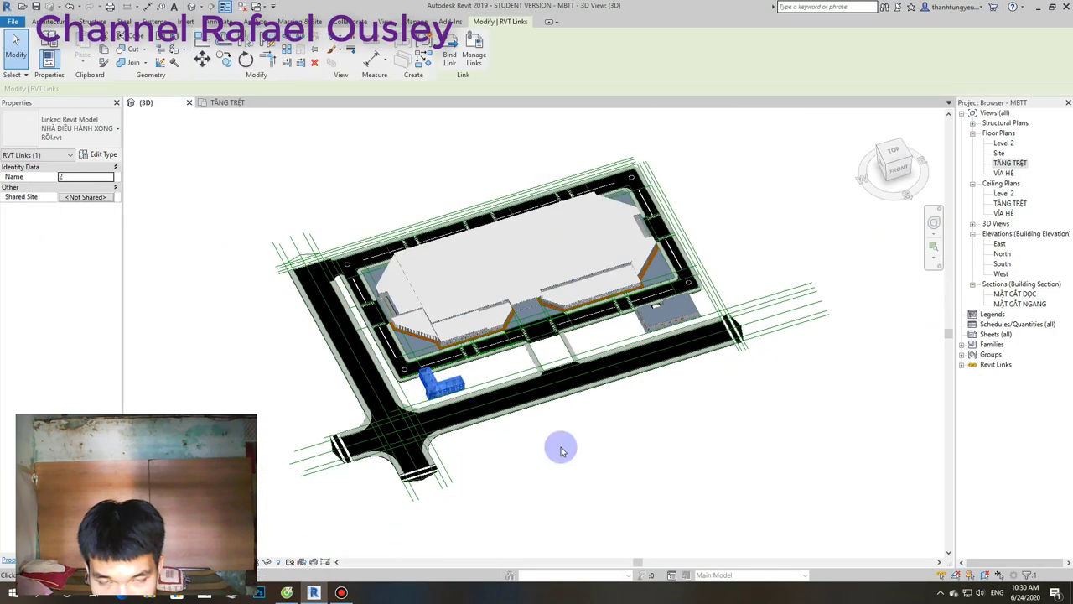
{"action": "key", "text": "Escape"}
{"action": "mouse_move", "coordinate": [558, 443]}
{"action": "middle_mouse_down", "text": "shift"}
{"action": "mouse_move", "coordinate": [523, 459]}
{"action": "mouse_move", "coordinate": [491, 361]}
{"action": "middle_mouse_up", "text": "shift"}
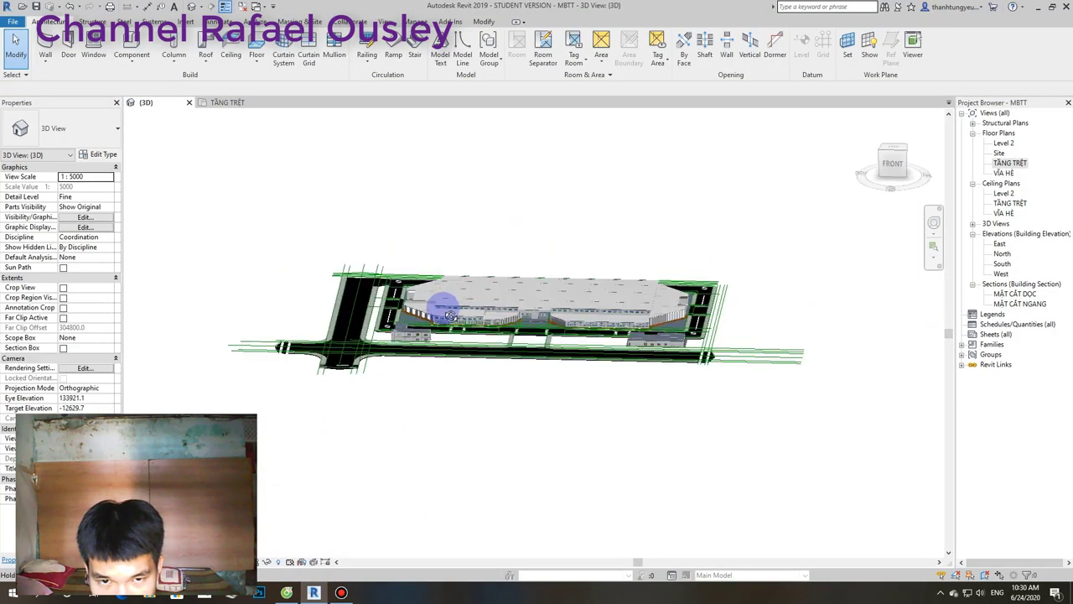
Back in Messenger, send 'd' and then 'ok có chi qua chơir t hay'.
{"action": "left_click", "coordinate": [286, 592]}
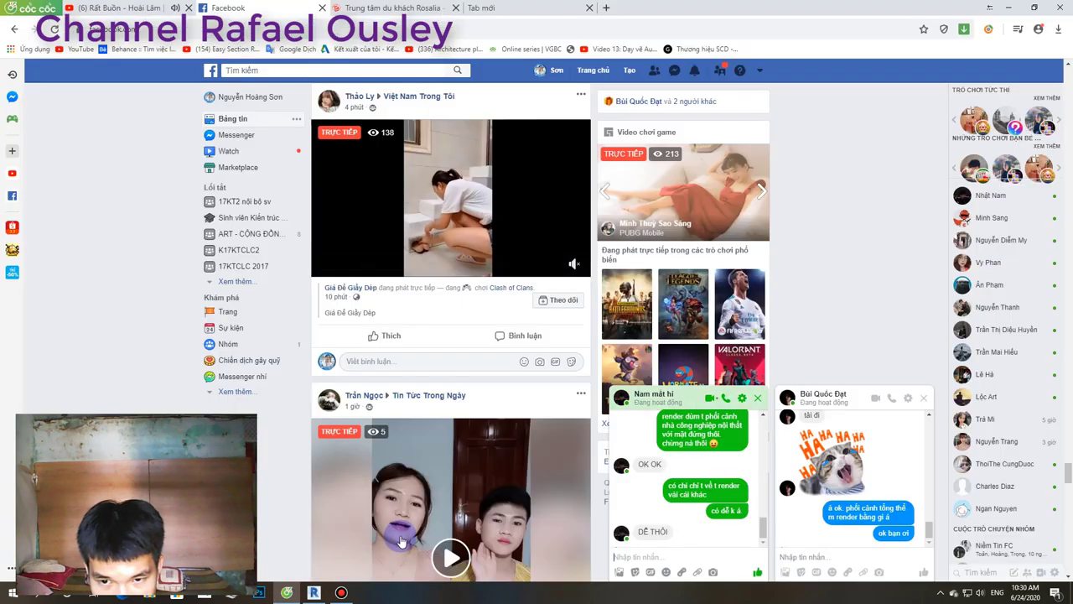
{"action": "type", "text": "d"}
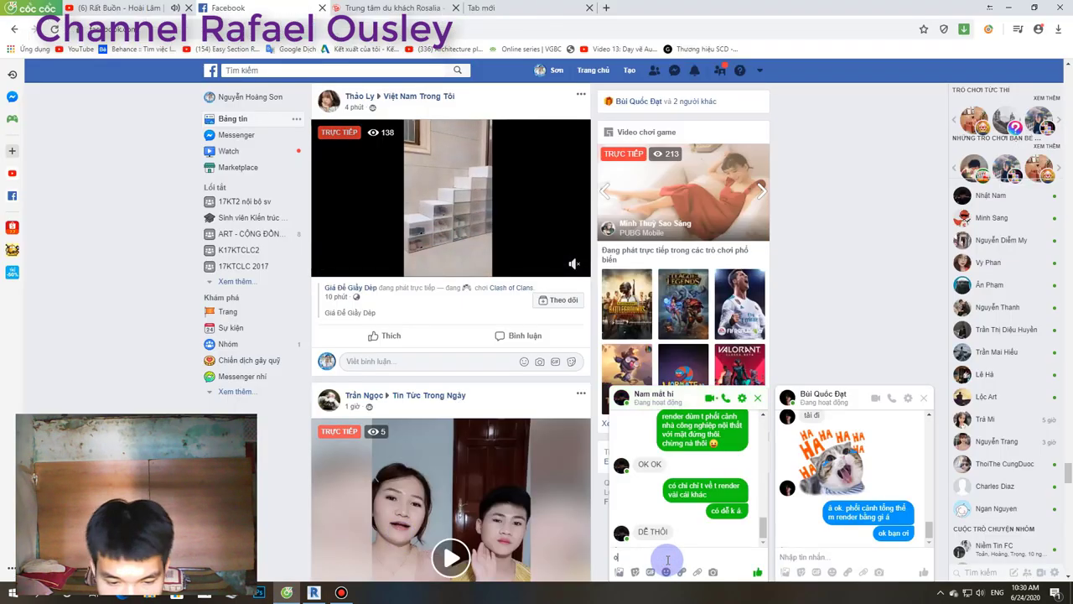
{"action": "key", "text": "Return"}
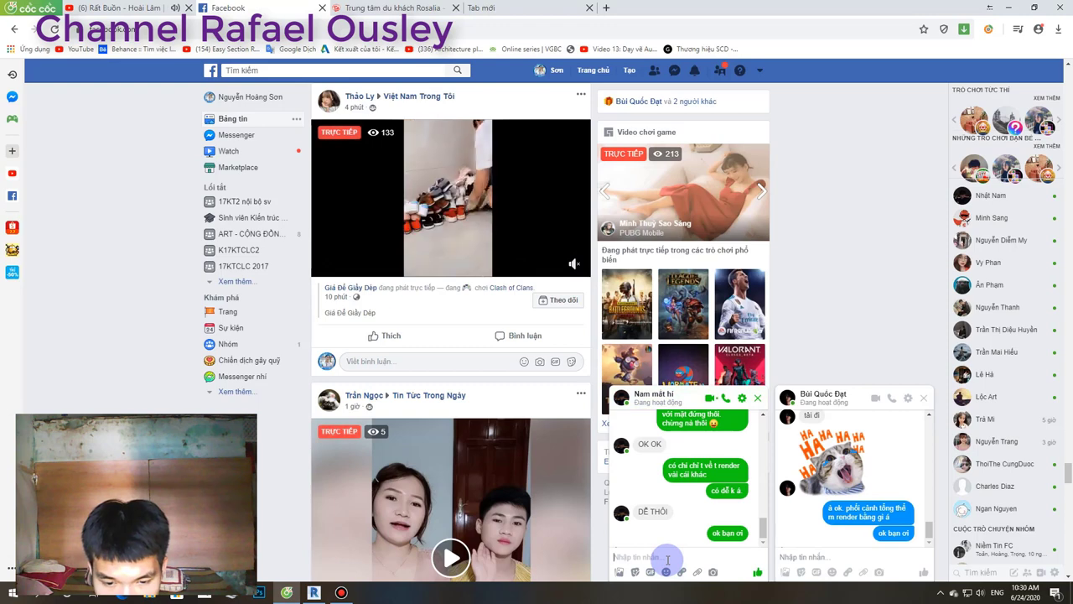
{"action": "type", "text": "ok có chi"}
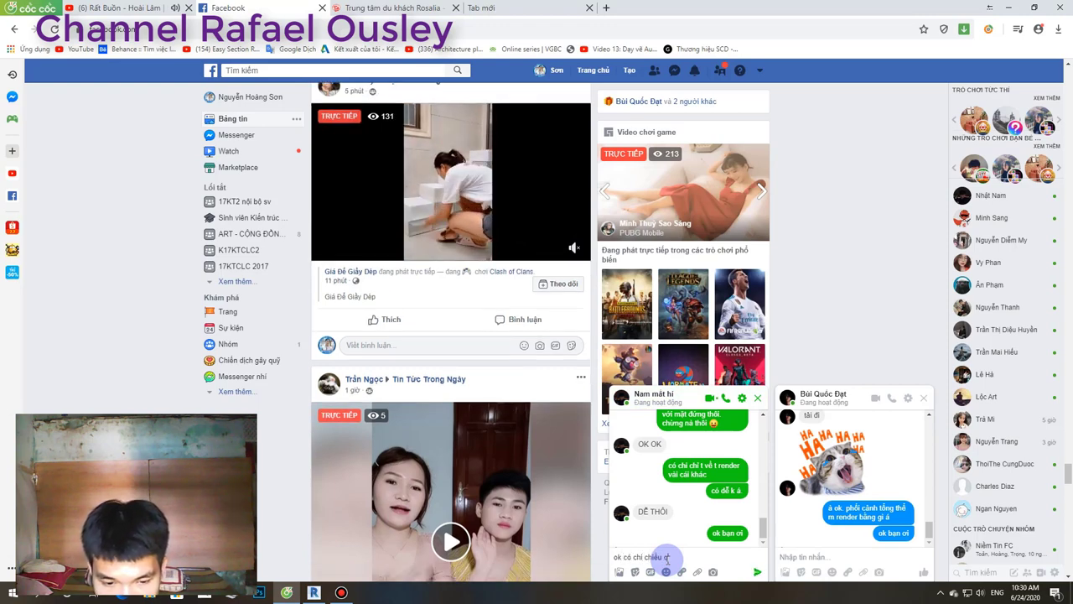
{"action": "type", "text": " qua chơi"}
{"action": "type", "text": "r t hay"}
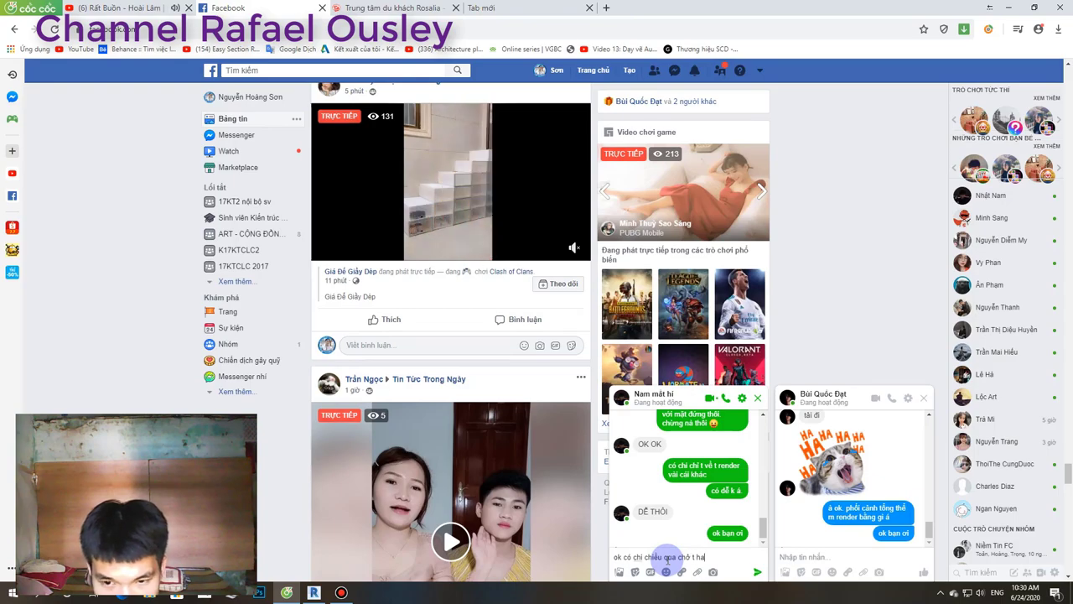
{"action": "key", "text": "Return"}
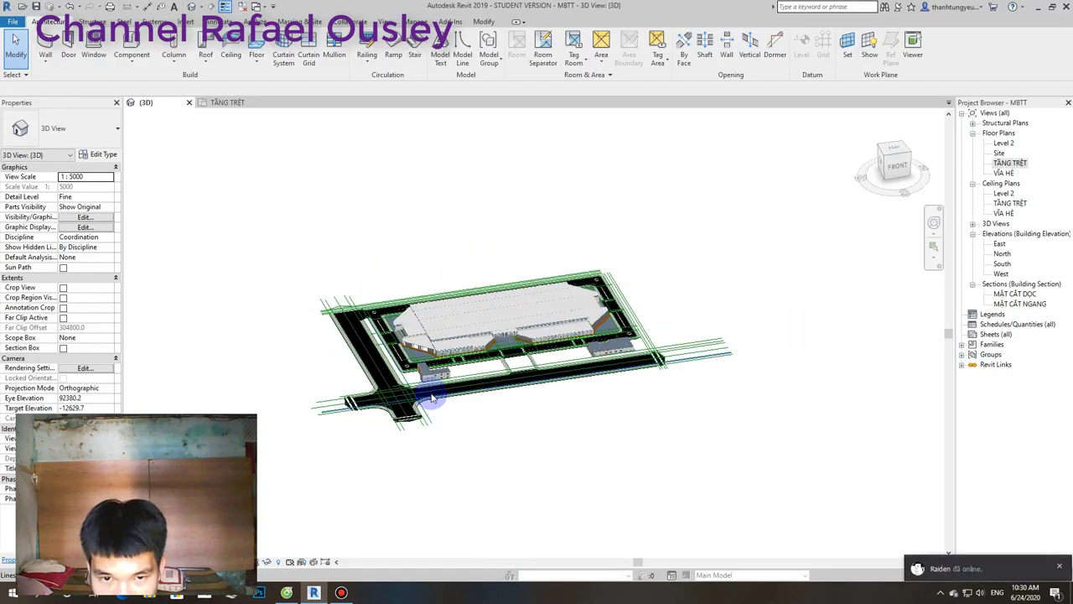
Orbit and zoom the 3D site view toward the annex building, around the site, then top-down.
{"action": "scroll", "coordinate": [427, 403], "scroll_direction": "up", "scroll_amount": 3}
{"action": "scroll", "coordinate": [450, 366], "scroll_direction": "up", "scroll_amount": 2}
{"action": "middle_click_drag", "start_coordinate": [450, 366], "coordinate": [535, 403], "text": "shift"}
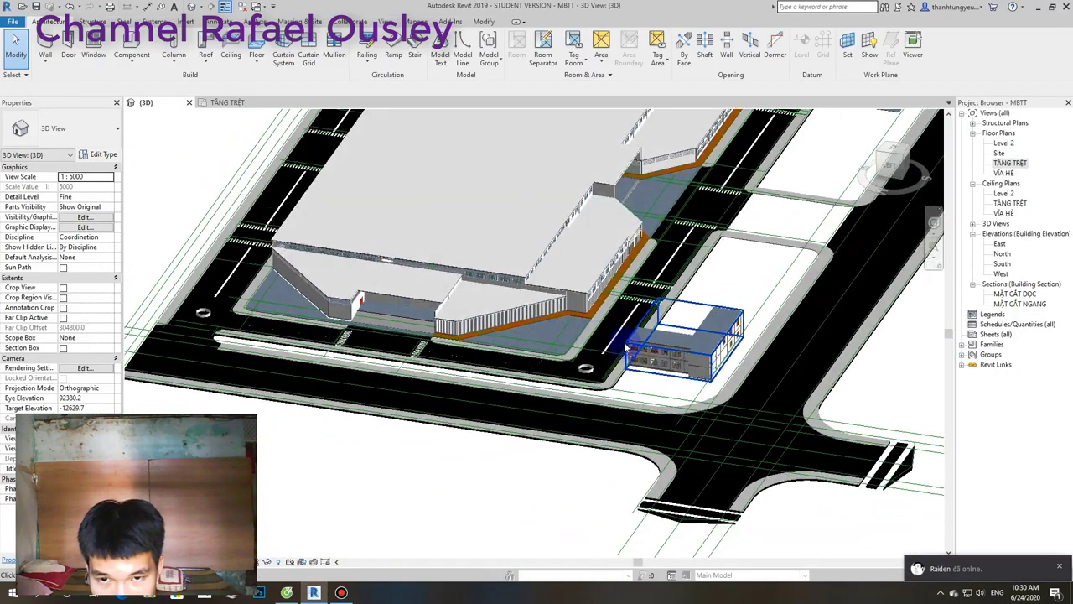
{"action": "scroll", "coordinate": [536, 405], "scroll_direction": "down", "scroll_amount": 3}
{"action": "scroll", "coordinate": [730, 395], "scroll_direction": "down", "scroll_amount": 2}
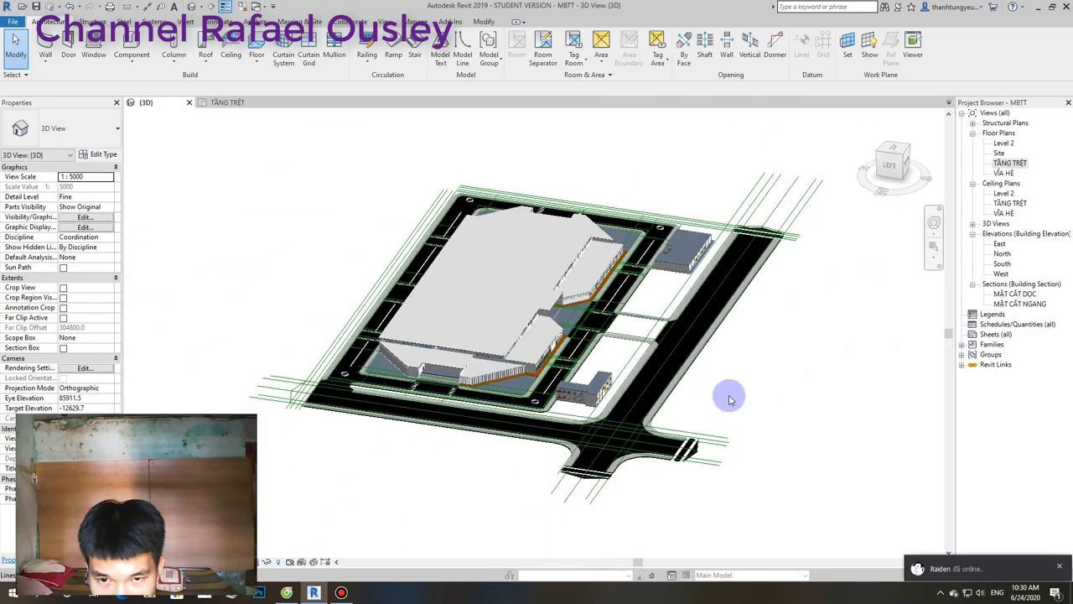
{"action": "middle_click_drag", "start_coordinate": [731, 402], "coordinate": [537, 434], "text": "shift"}
{"action": "scroll", "coordinate": [538, 433], "scroll_direction": "up", "scroll_amount": 2}
{"action": "scroll", "coordinate": [531, 431], "scroll_direction": "up", "scroll_amount": 2}
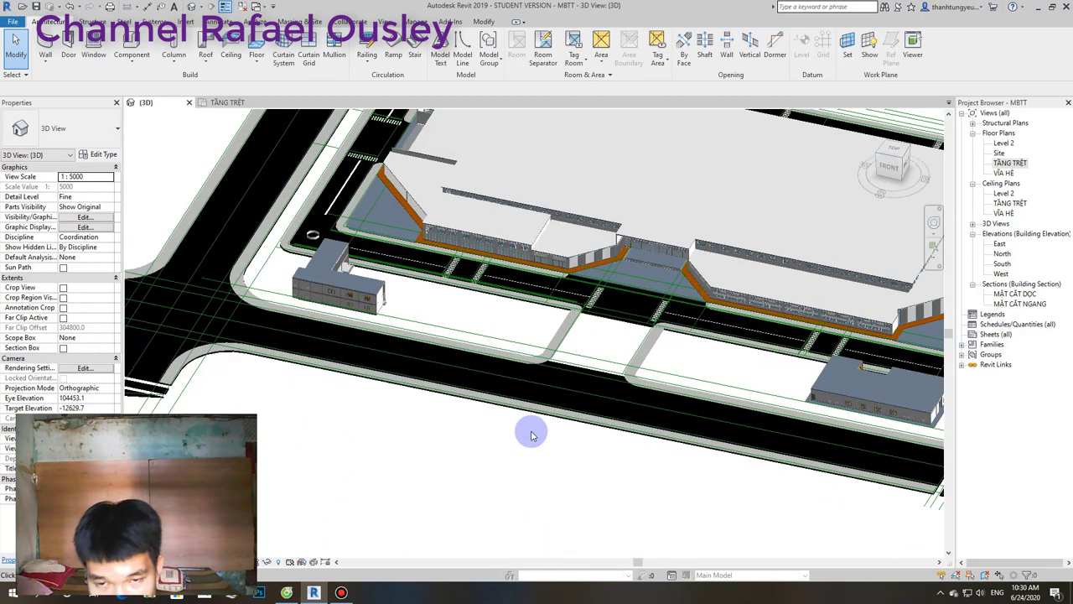
{"action": "scroll", "coordinate": [524, 437], "scroll_direction": "down", "scroll_amount": 5}
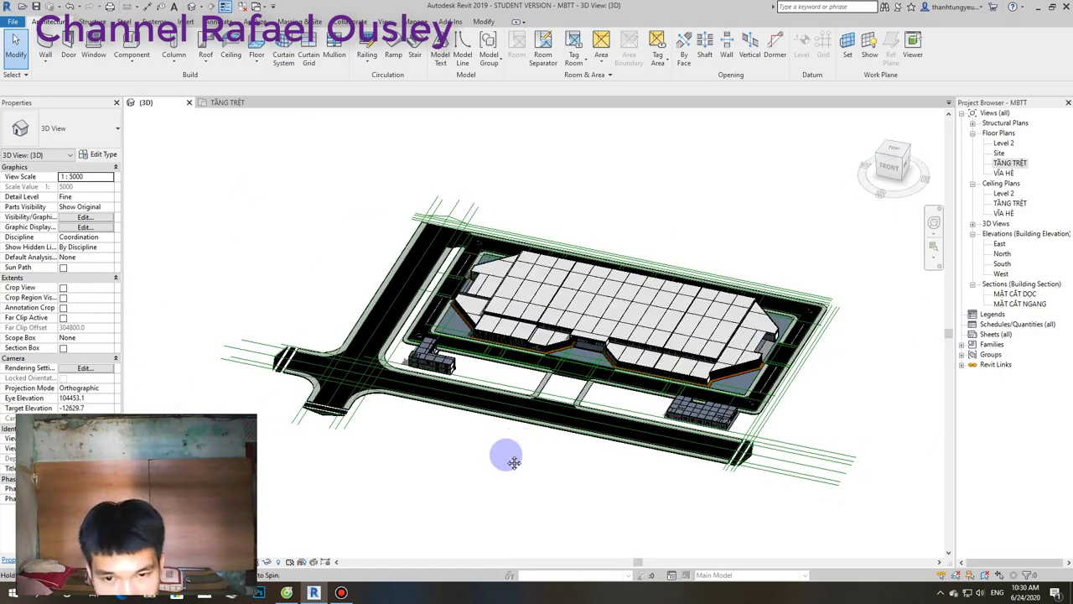
{"action": "mouse_move", "coordinate": [514, 462]}
{"action": "middle_mouse_down", "text": "shift"}
{"action": "mouse_move", "coordinate": [488, 486]}
{"action": "mouse_move", "coordinate": [479, 546]}
{"action": "mouse_move", "coordinate": [458, 524]}
{"action": "middle_mouse_up", "text": "shift"}
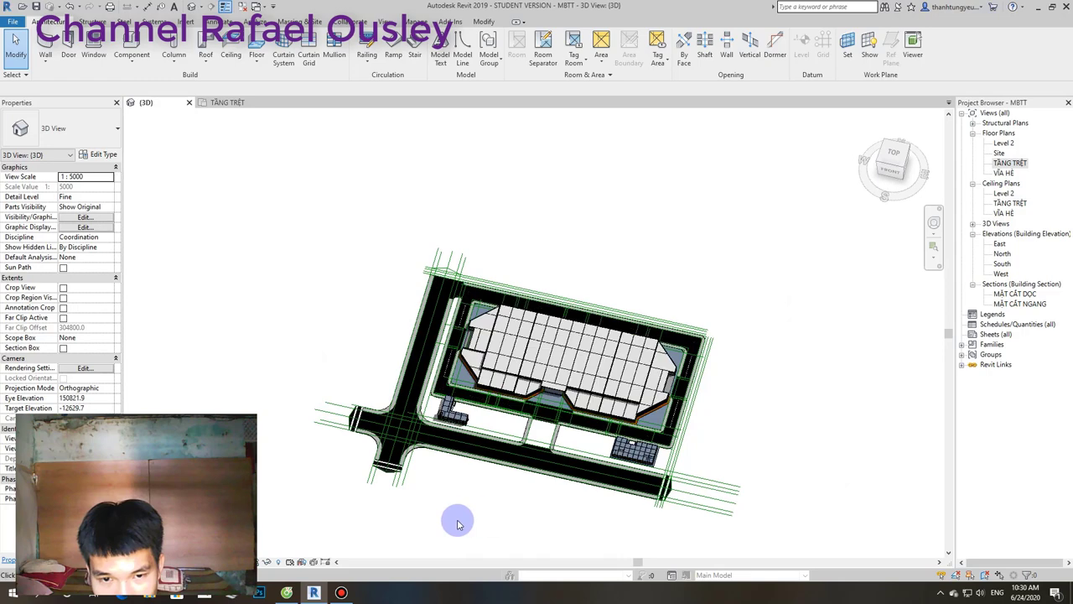
Refocus the 3D view and orbit it to a rotated overview of the site.
{"action": "left_click", "coordinate": [344, 593]}
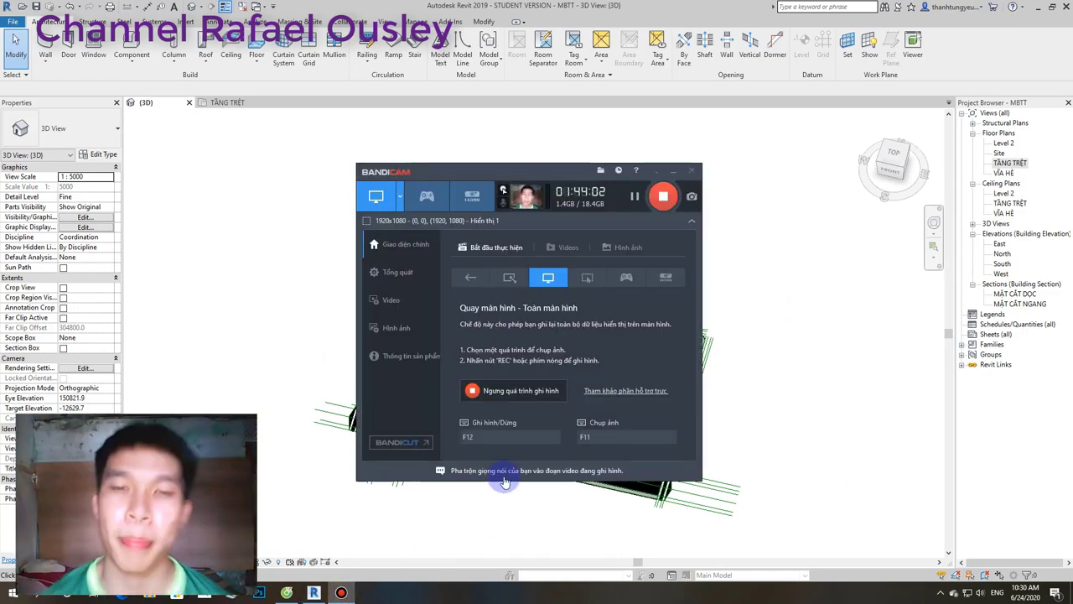
{"action": "left_click", "coordinate": [789, 299]}
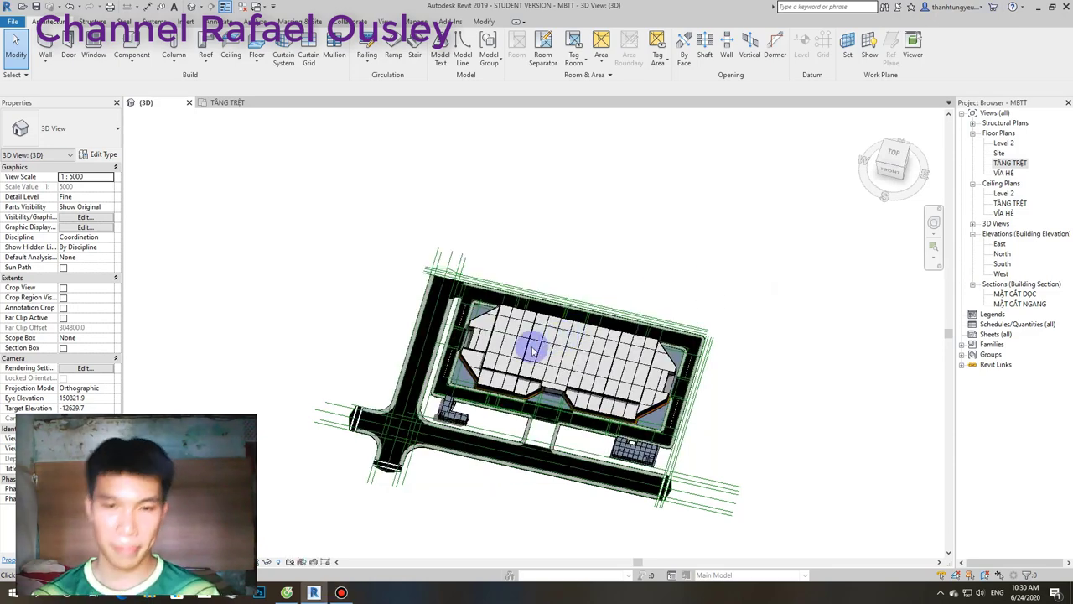
{"action": "mouse_move", "coordinate": [520, 343]}
{"action": "middle_mouse_down", "text": "shift"}
{"action": "mouse_move", "coordinate": [495, 365]}
{"action": "mouse_move", "coordinate": [503, 362]}
{"action": "mouse_move", "coordinate": [502, 389]}
{"action": "middle_mouse_up", "text": "shift"}
{"action": "scroll", "coordinate": [506, 364], "scroll_direction": "up", "scroll_amount": 3}
{"action": "scroll", "coordinate": [508, 361], "scroll_direction": "up", "scroll_amount": 3}
{"action": "scroll", "coordinate": [513, 373], "scroll_direction": "up", "scroll_amount": 2}
{"action": "scroll", "coordinate": [512, 384], "scroll_direction": "down", "scroll_amount": 2}
{"action": "scroll", "coordinate": [494, 253], "scroll_direction": "up", "scroll_amount": 3}
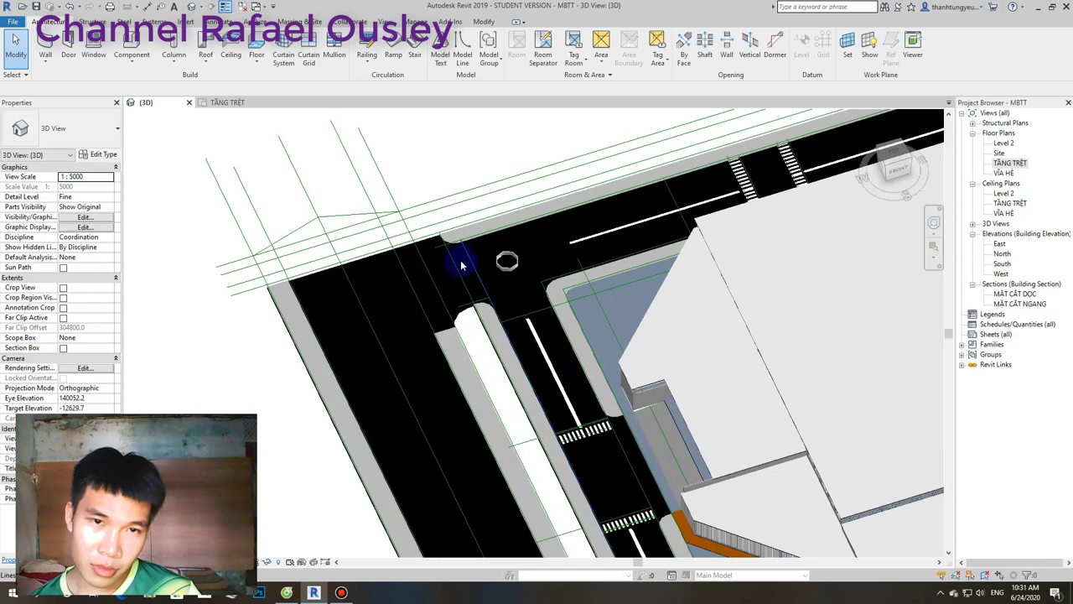
Inspect the layout lines at the road corner, then clear the selection and zoom out.
{"action": "left_click", "coordinate": [373, 251]}
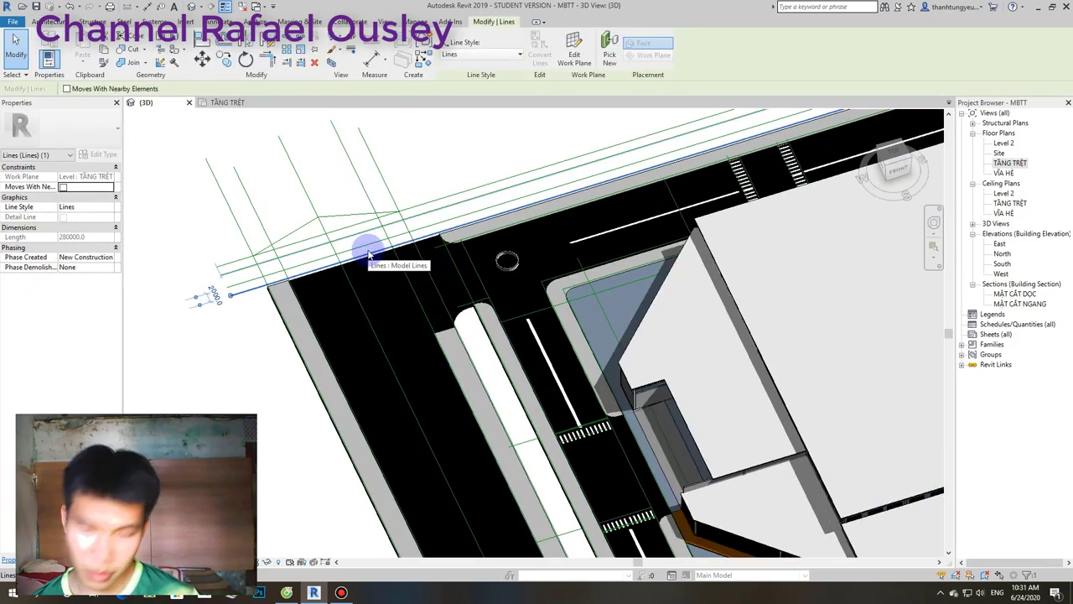
{"action": "key", "text": "Escape"}
{"action": "left_click", "coordinate": [369, 249]}
{"action": "key", "text": "Escape"}
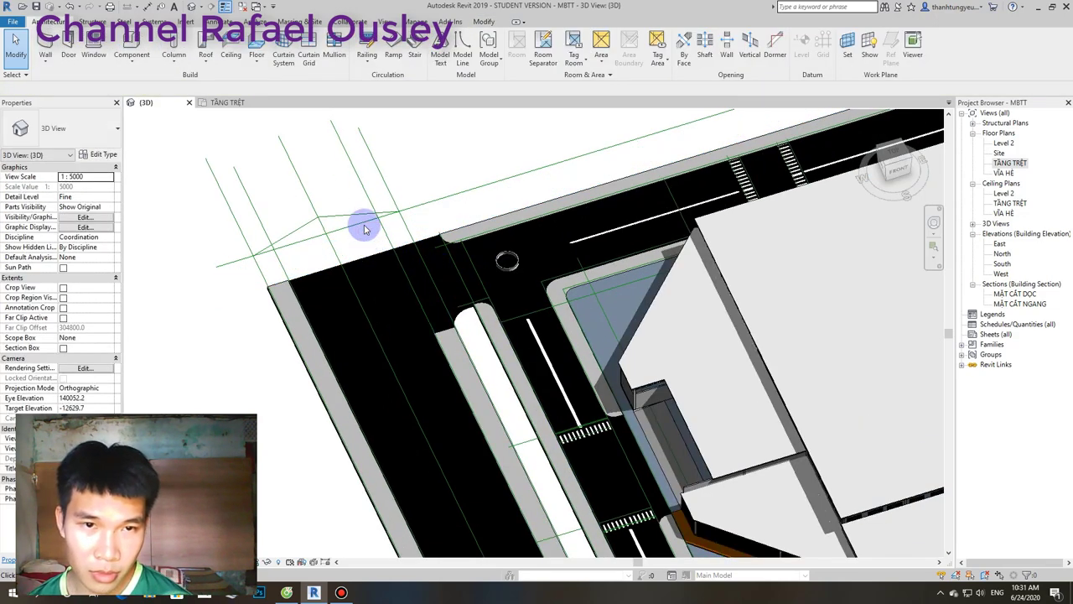
{"action": "scroll", "coordinate": [364, 228], "scroll_direction": "down", "scroll_amount": 1}
{"action": "scroll", "coordinate": [363, 229], "scroll_direction": "down", "scroll_amount": 1}
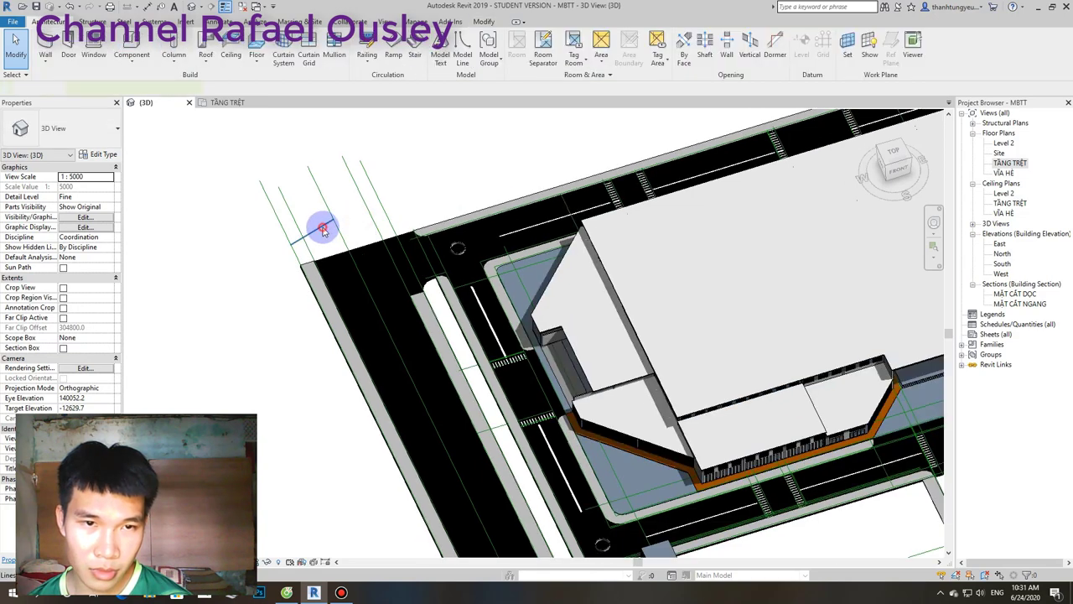
{"action": "scroll", "coordinate": [324, 227], "scroll_direction": "down", "scroll_amount": 2}
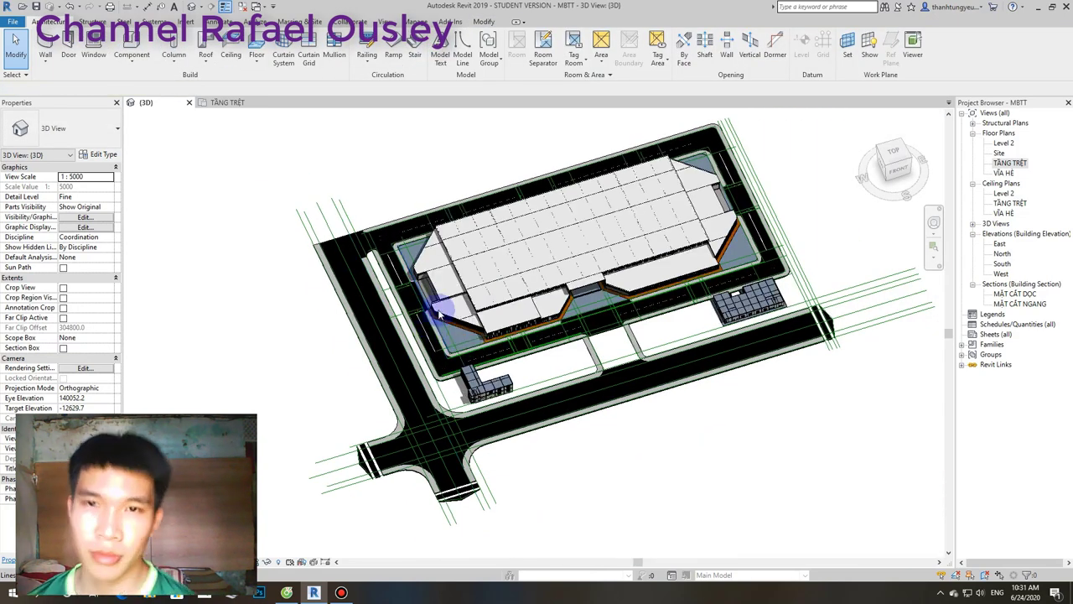
Close both Messenger chats in Facebook and open Revit's TẦNG TRỆT floor plan.
{"action": "left_click", "coordinate": [286, 593]}
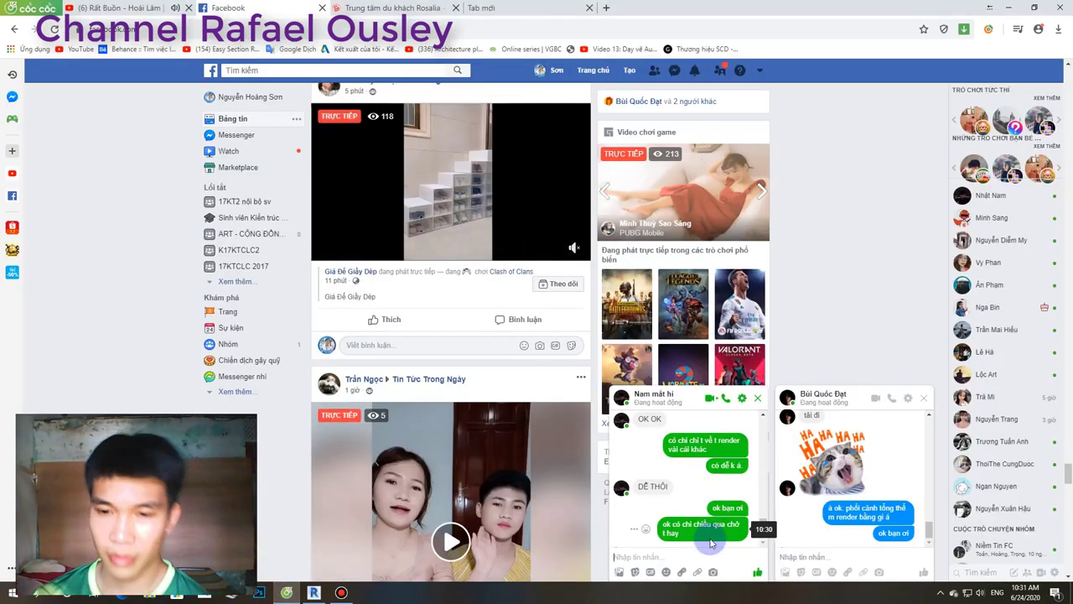
{"action": "left_click", "coordinate": [757, 398]}
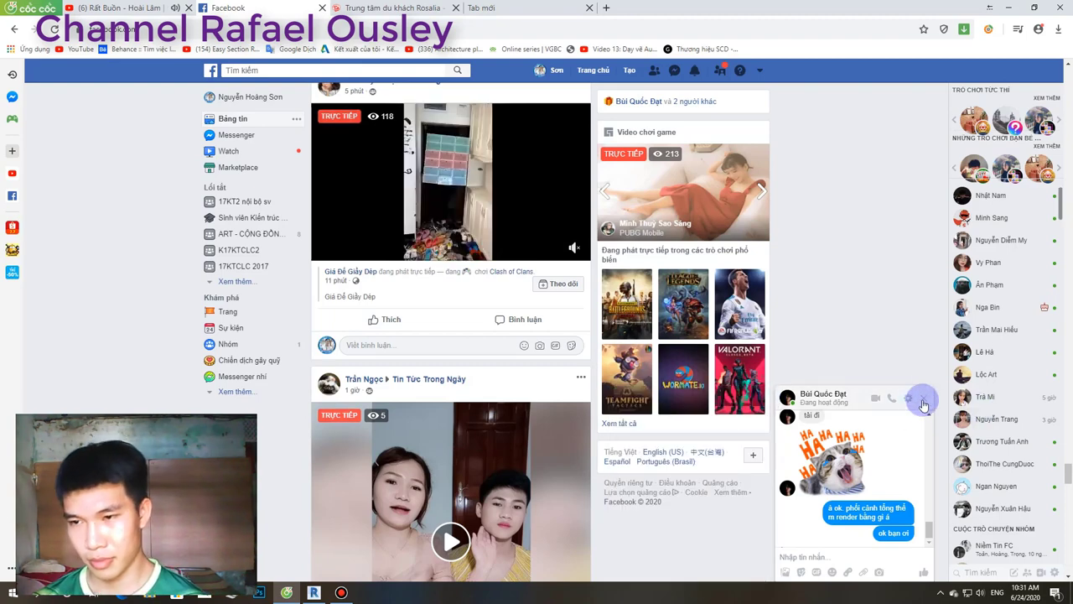
{"action": "left_click", "coordinate": [924, 405]}
{"action": "left_click", "coordinate": [314, 593]}
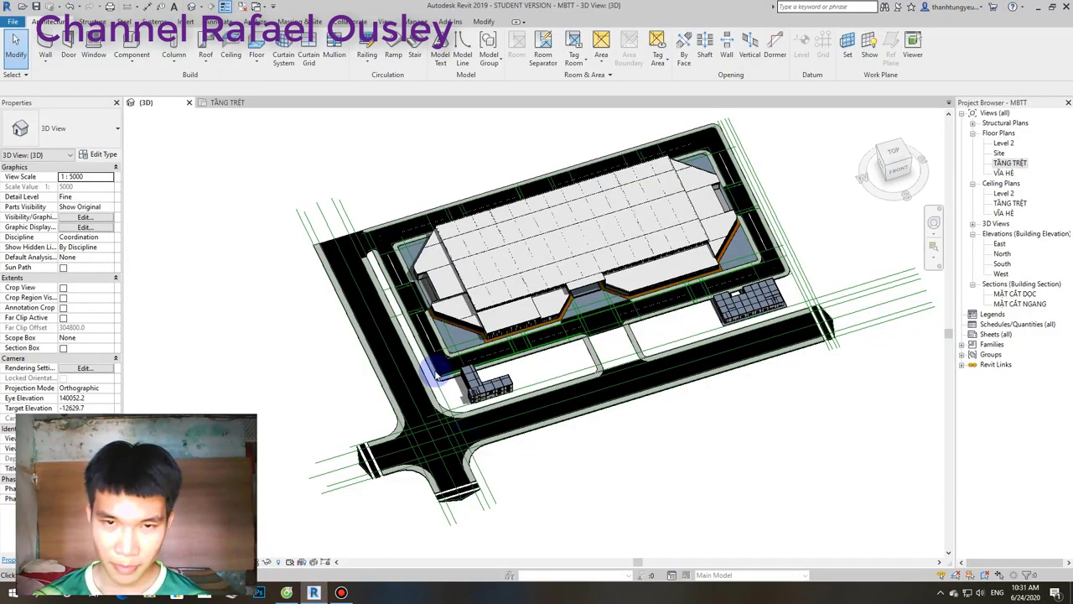
{"action": "left_click", "coordinate": [227, 102]}
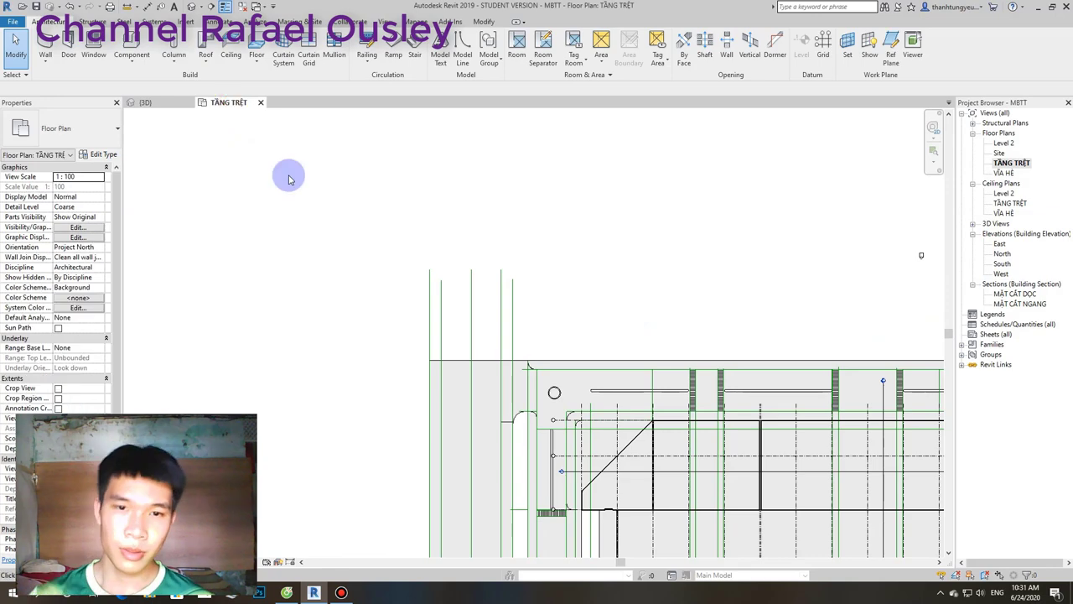
Extend the top ends of the vertical layout lines west of the site upward so they match.
{"action": "scroll", "coordinate": [456, 295], "scroll_direction": "up", "scroll_amount": 2}
{"action": "left_click", "coordinate": [448, 299]}
{"action": "scroll", "coordinate": [450, 289], "scroll_direction": "down", "scroll_amount": 3}
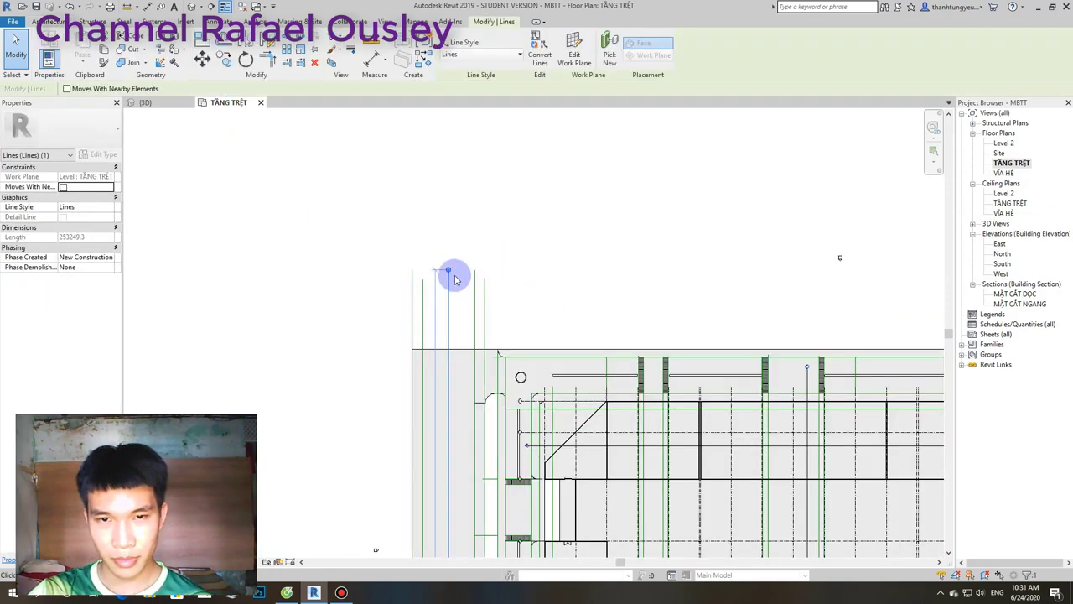
{"action": "mouse_move", "coordinate": [449, 271]}
{"action": "left_mouse_down"}
{"action": "mouse_move", "coordinate": [450, 198]}
{"action": "mouse_move", "coordinate": [419, 292]}
{"action": "left_mouse_up"}
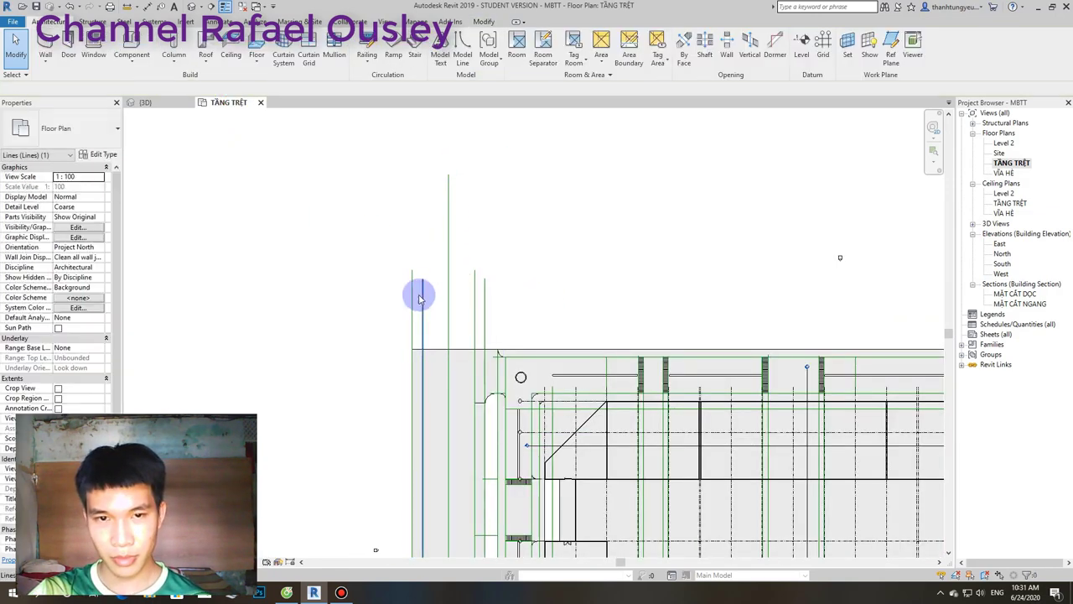
{"action": "left_click", "coordinate": [419, 283]}
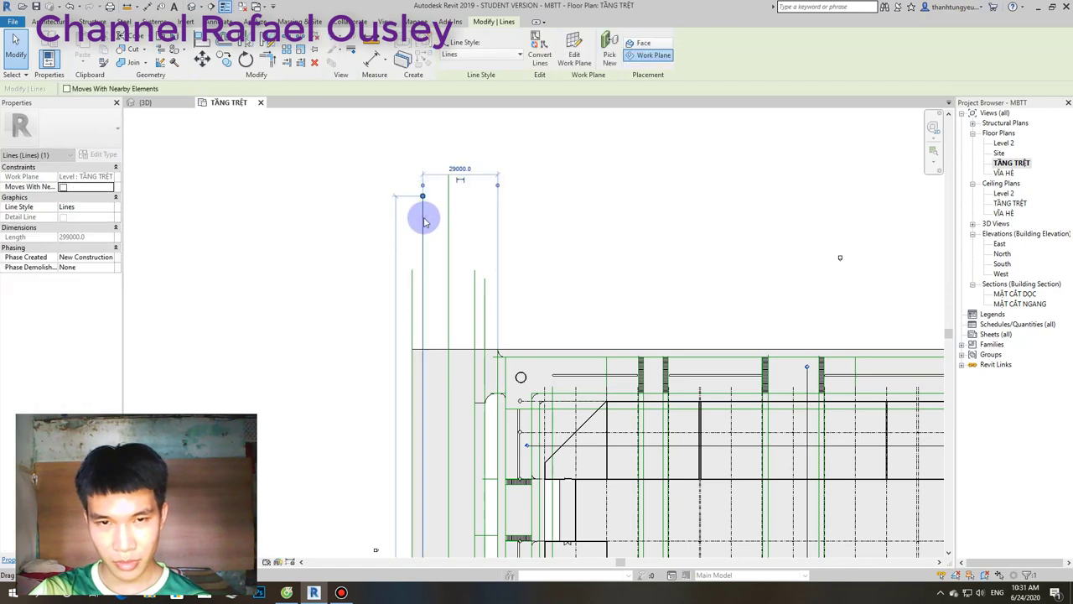
{"action": "left_click", "coordinate": [411, 270]}
{"action": "left_click_drag", "start_coordinate": [412, 217], "coordinate": [412, 192]}
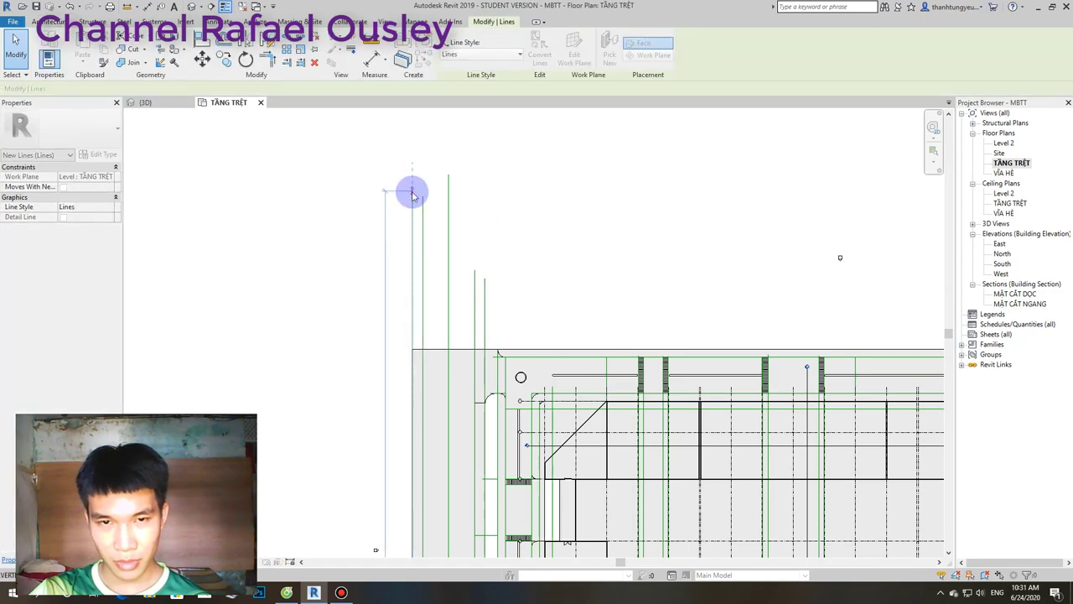
{"action": "left_click", "coordinate": [473, 270]}
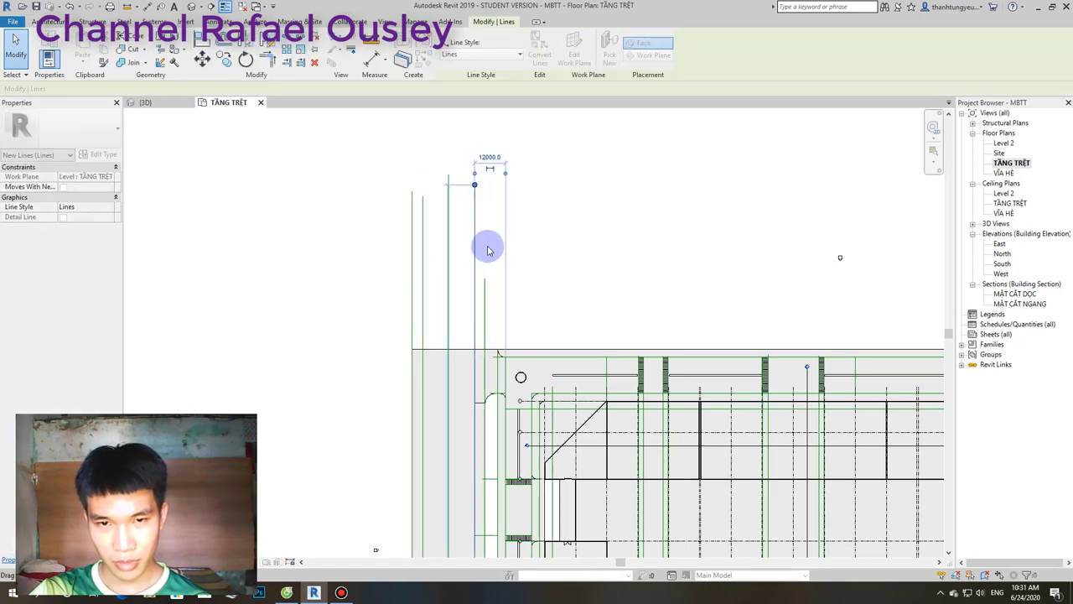
{"action": "left_click", "coordinate": [485, 276]}
{"action": "left_click_drag", "start_coordinate": [486, 277], "coordinate": [484, 184]}
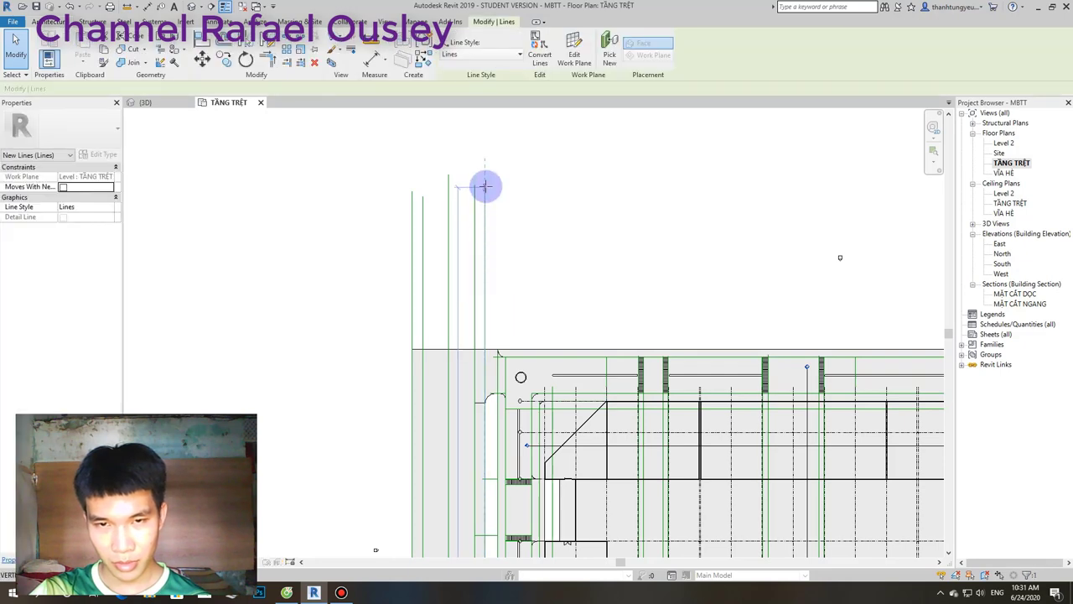
{"action": "left_click", "coordinate": [496, 268]}
Zoom around the TẦNG TRỆT plan until the save reminder appears.
{"action": "scroll", "coordinate": [489, 283], "scroll_direction": "down", "scroll_amount": 3}
{"action": "scroll", "coordinate": [497, 289], "scroll_direction": "down", "scroll_amount": 2}
{"action": "scroll", "coordinate": [500, 285], "scroll_direction": "up", "scroll_amount": 1}
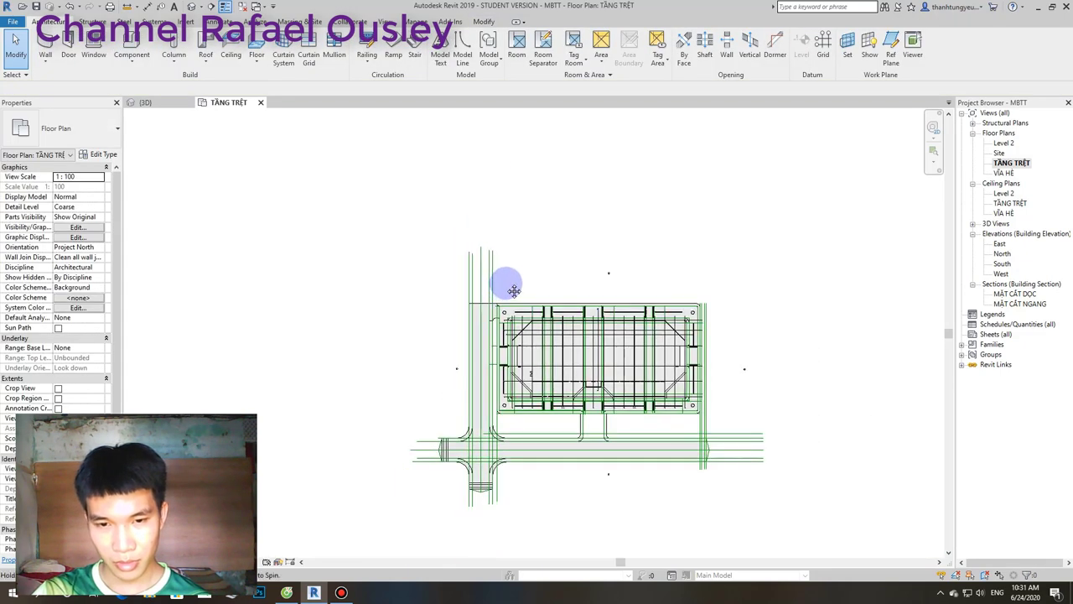
{"action": "scroll", "coordinate": [503, 324], "scroll_direction": "up", "scroll_amount": 1}
{"action": "scroll", "coordinate": [492, 412], "scroll_direction": "up", "scroll_amount": 1}
{"action": "scroll", "coordinate": [494, 417], "scroll_direction": "up", "scroll_amount": 1}
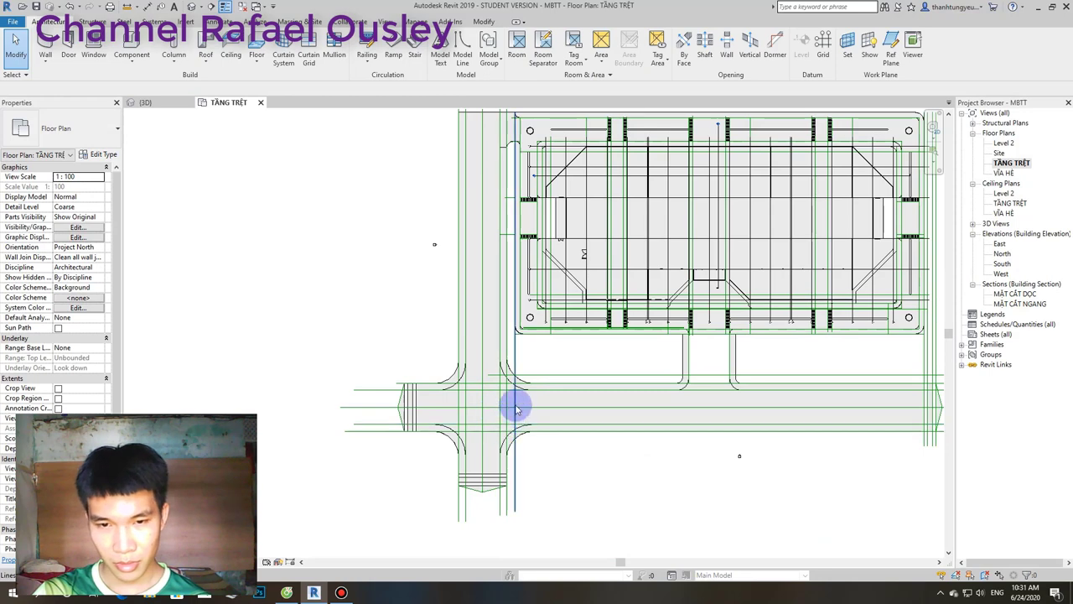
{"action": "scroll", "coordinate": [494, 337], "scroll_direction": "down", "scroll_amount": 1}
{"action": "scroll", "coordinate": [492, 203], "scroll_direction": "up", "scroll_amount": 1}
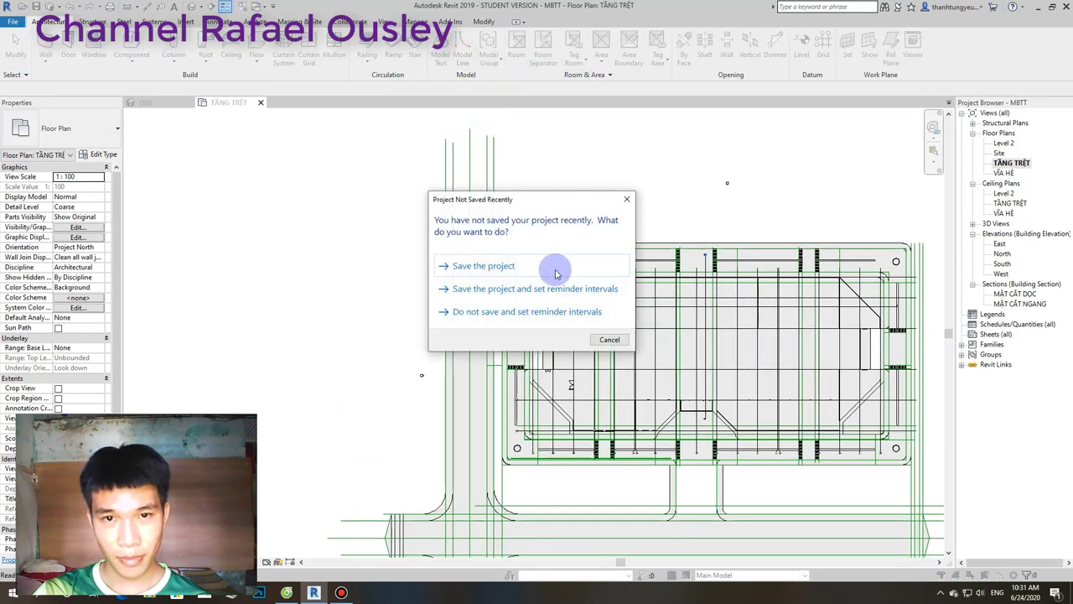
Dismiss the save reminder, start Model Lines with LI, and frame the building's top-left corner.
{"action": "left_click", "coordinate": [607, 340]}
{"action": "key", "text": "l"}
{"action": "key", "text": "i"}
{"action": "type", "text": "2"}
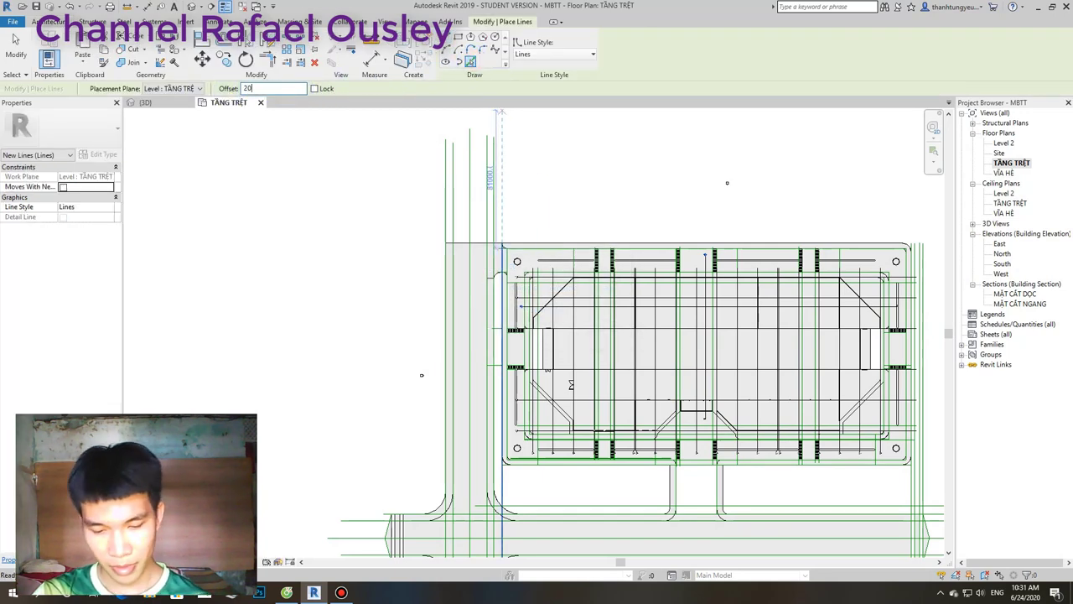
{"action": "type", "text": "000"}
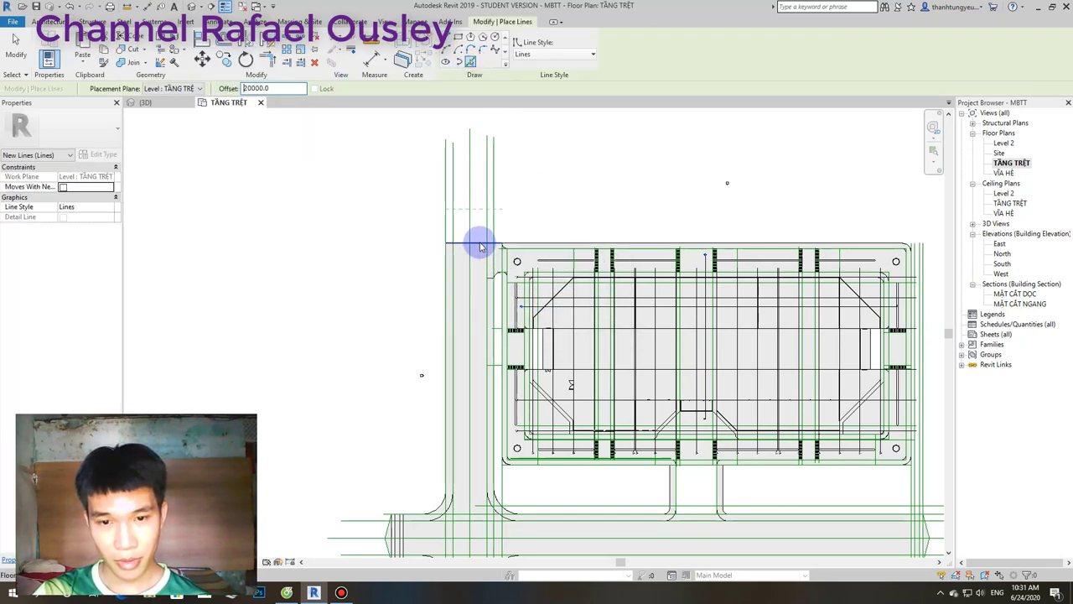
{"action": "scroll", "coordinate": [480, 246], "scroll_direction": "down", "scroll_amount": 1}
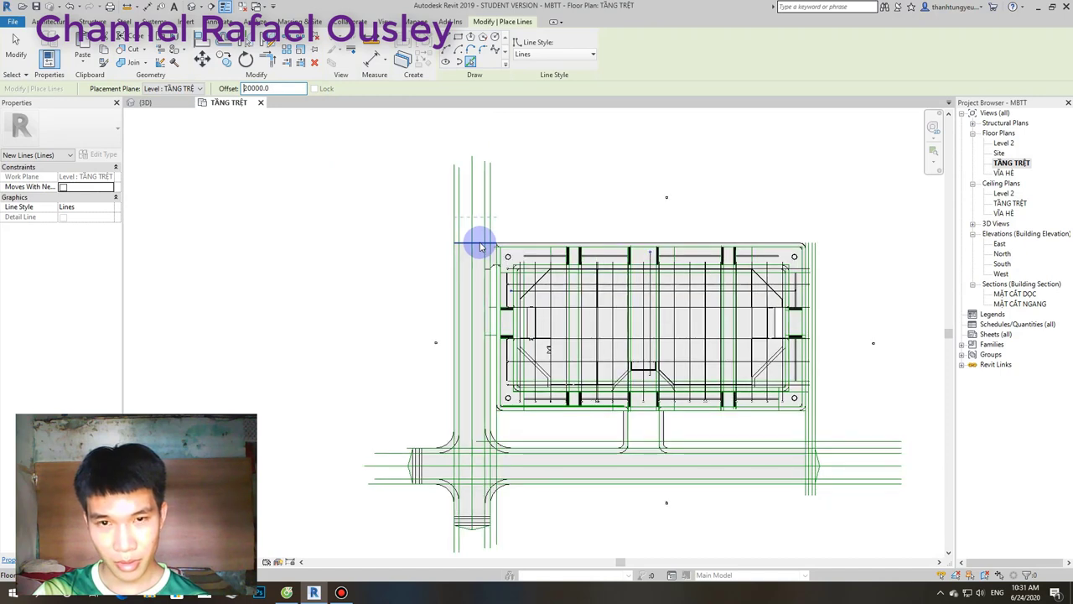
{"action": "scroll", "coordinate": [480, 246], "scroll_direction": "up", "scroll_amount": 1}
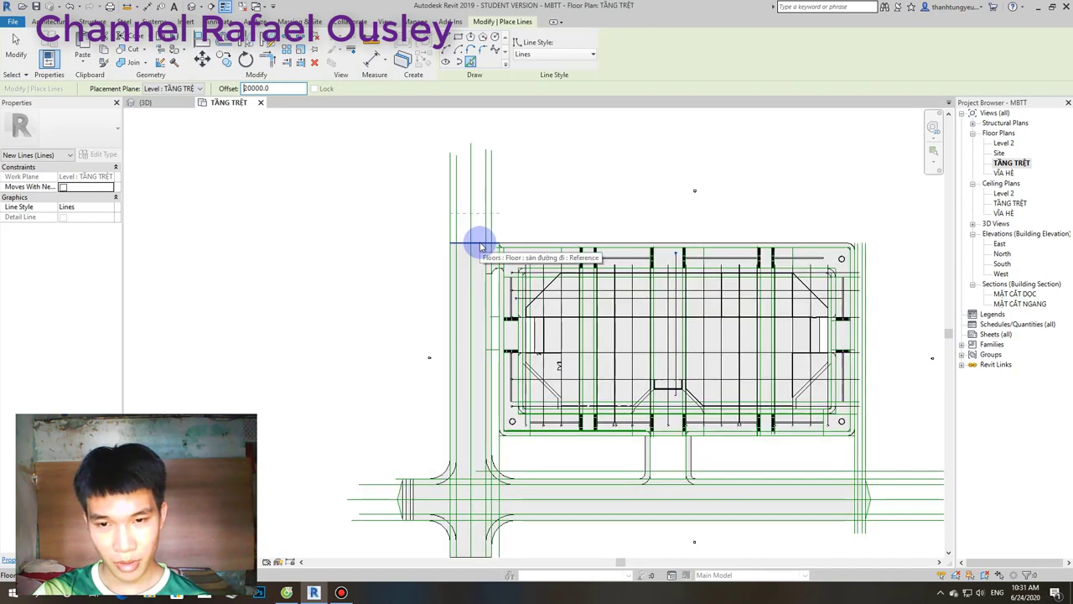
{"action": "mouse_move", "coordinate": [481, 246]}
{"action": "middle_mouse_down"}
{"action": "mouse_move", "coordinate": [491, 149]}
{"action": "mouse_move", "coordinate": [445, 192]}
{"action": "mouse_move", "coordinate": [447, 211]}
{"action": "middle_mouse_up"}
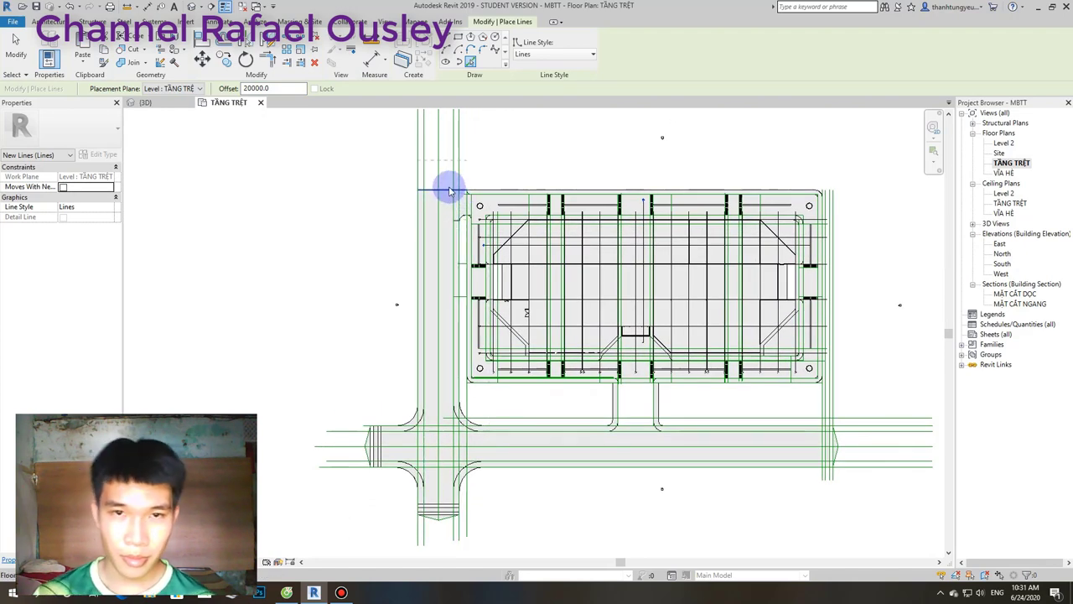
{"action": "scroll", "coordinate": [450, 191], "scroll_direction": "up", "scroll_amount": 1}
{"action": "scroll", "coordinate": [448, 185], "scroll_direction": "up", "scroll_amount": 1}
{"action": "scroll", "coordinate": [450, 239], "scroll_direction": "up", "scroll_amount": 2}
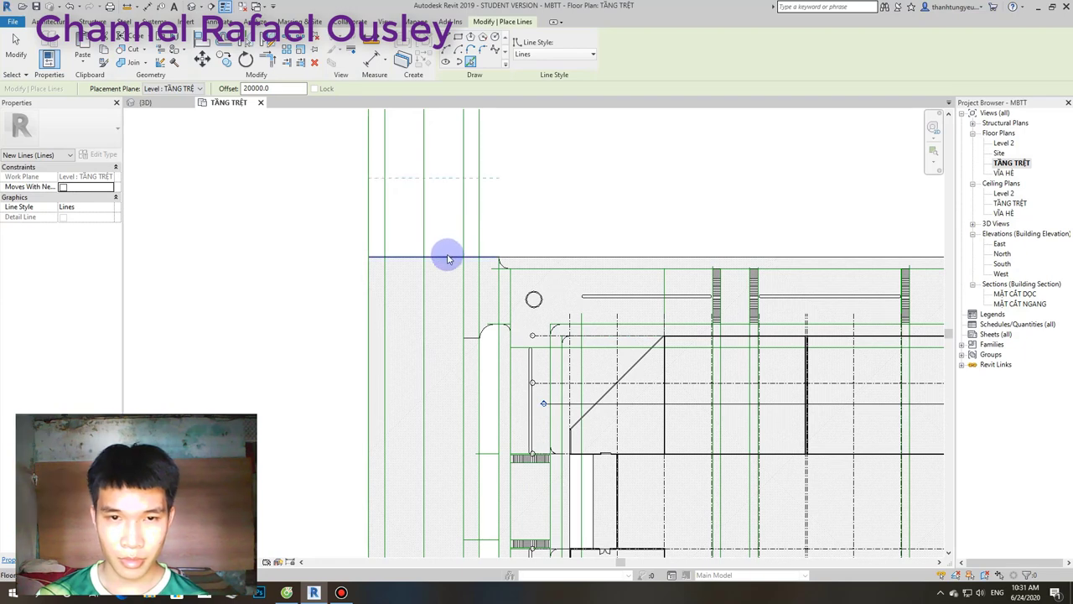
{"action": "scroll", "coordinate": [448, 256], "scroll_direction": "down", "scroll_amount": 1}
{"action": "scroll", "coordinate": [448, 258], "scroll_direction": "down", "scroll_amount": 1}
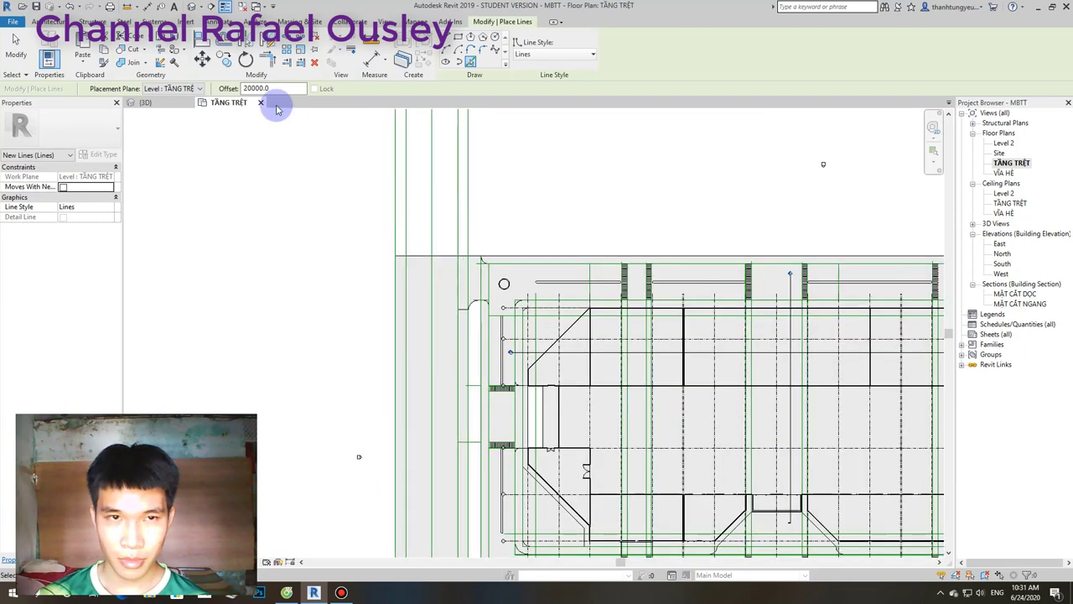
Pick a line 25000 offset above the road edge, then another 3000 from it.
{"action": "left_click_drag", "start_coordinate": [277, 89], "coordinate": [232, 89]}
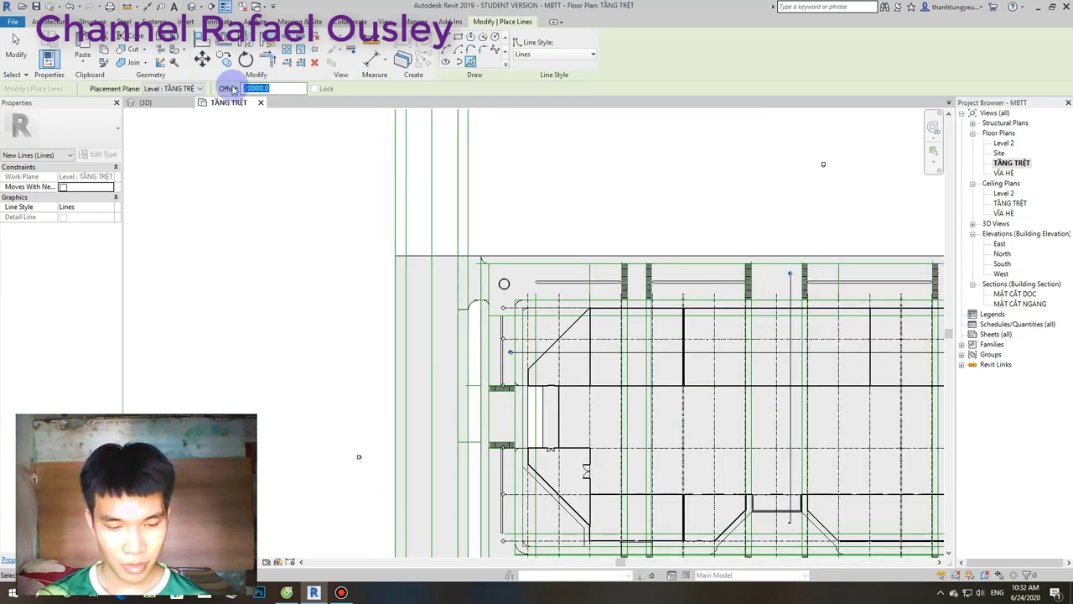
{"action": "type", "text": "25"}
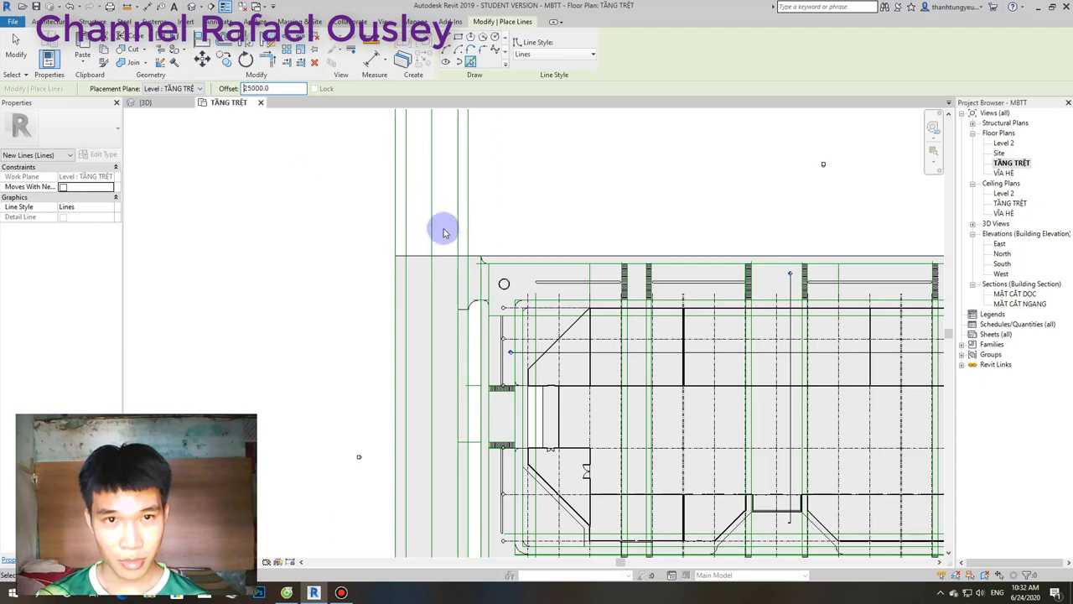
{"action": "left_click", "coordinate": [446, 259]}
{"action": "scroll", "coordinate": [445, 239], "scroll_direction": "up", "scroll_amount": 2}
{"action": "scroll", "coordinate": [445, 214], "scroll_direction": "up", "scroll_amount": 2}
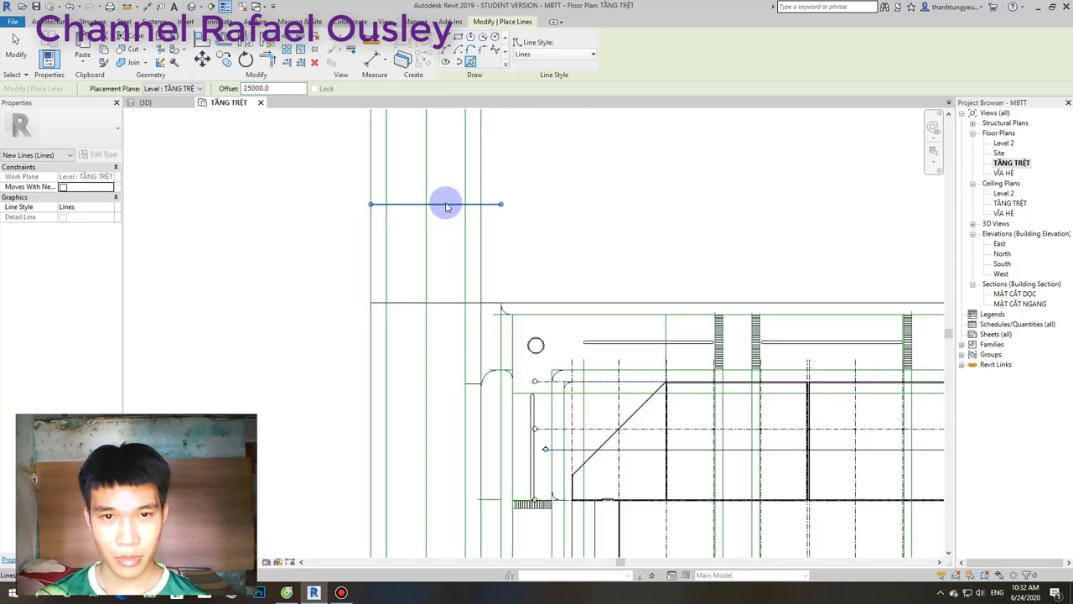
{"action": "scroll", "coordinate": [445, 204], "scroll_direction": "up", "scroll_amount": 2}
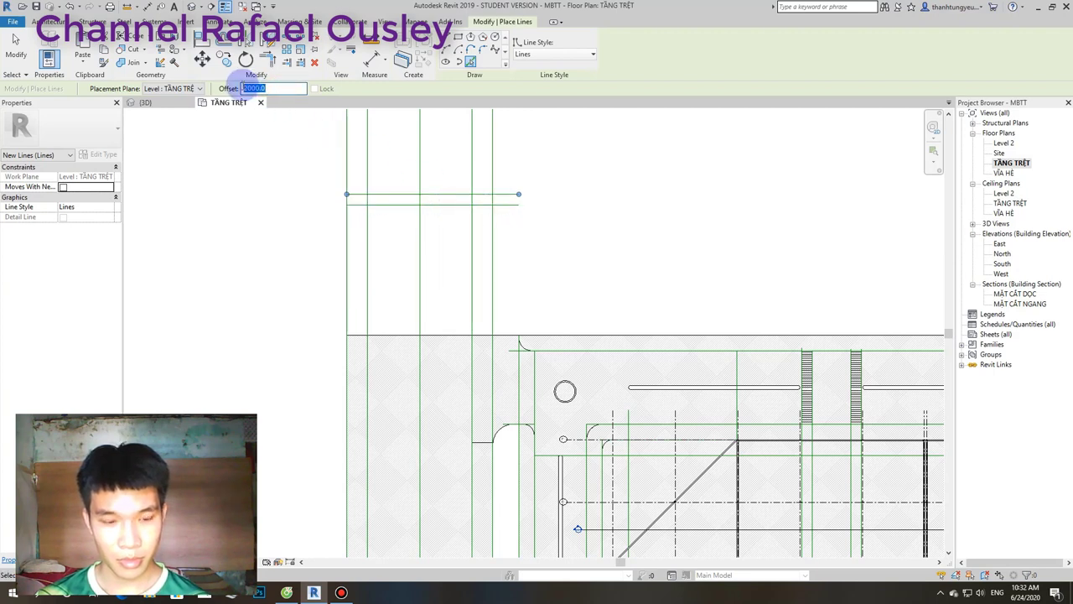
{"action": "type", "text": "3000"}
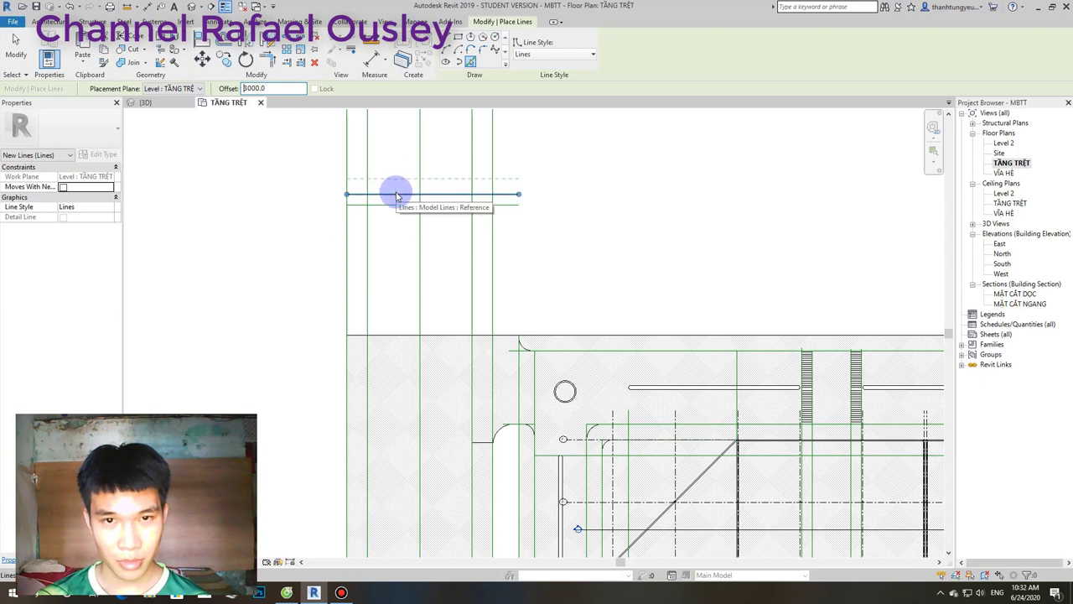
{"action": "left_click", "coordinate": [398, 195]}
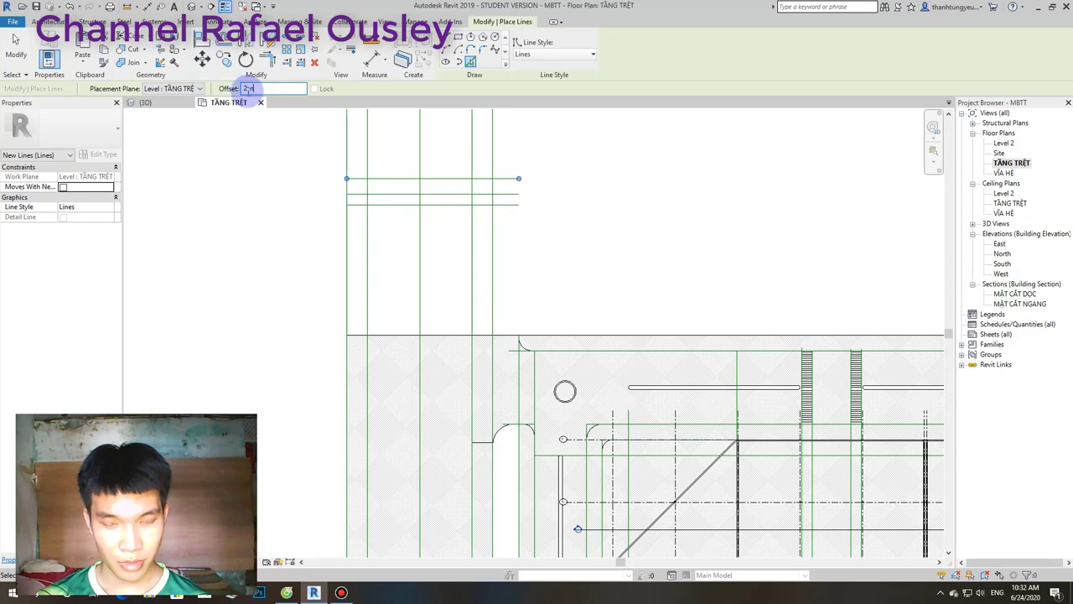
{"action": "scroll", "coordinate": [435, 179], "scroll_direction": "down", "scroll_amount": 3}
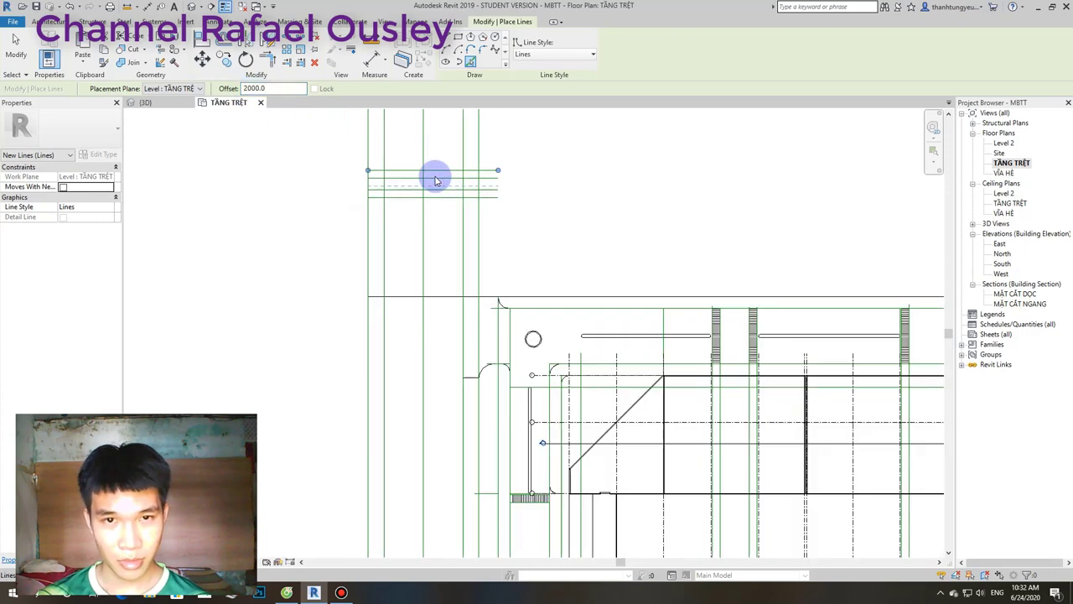
{"action": "key", "text": "alt+Tab"}
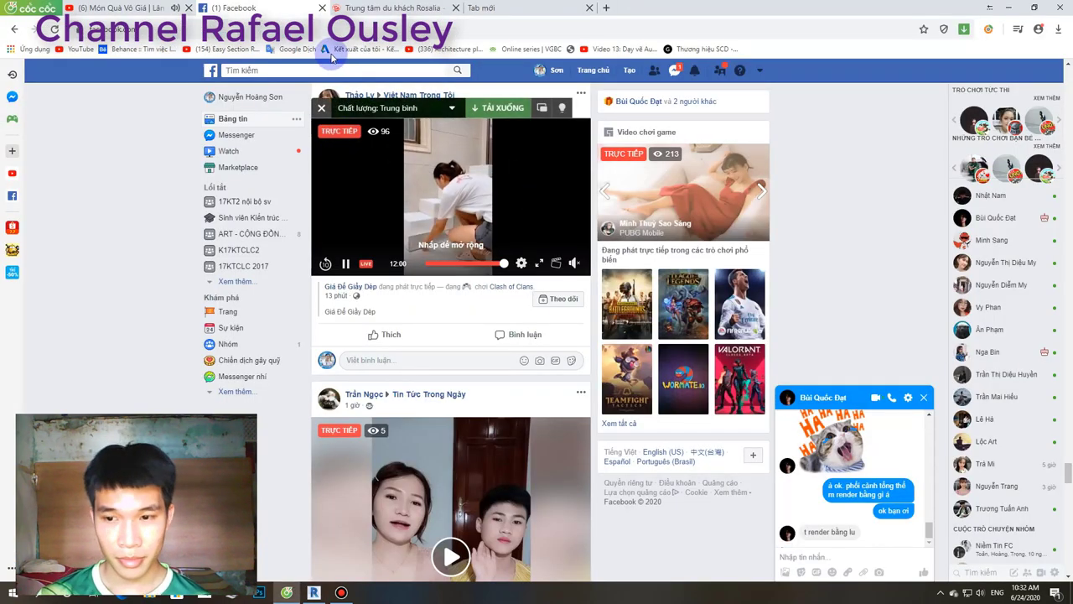
Send the Messenger replies 'k bani' and 'iều qua tr dùm i có chó bauôn'.
{"action": "left_click", "coordinate": [833, 555]}
{"action": "type", "text": "k ban"}
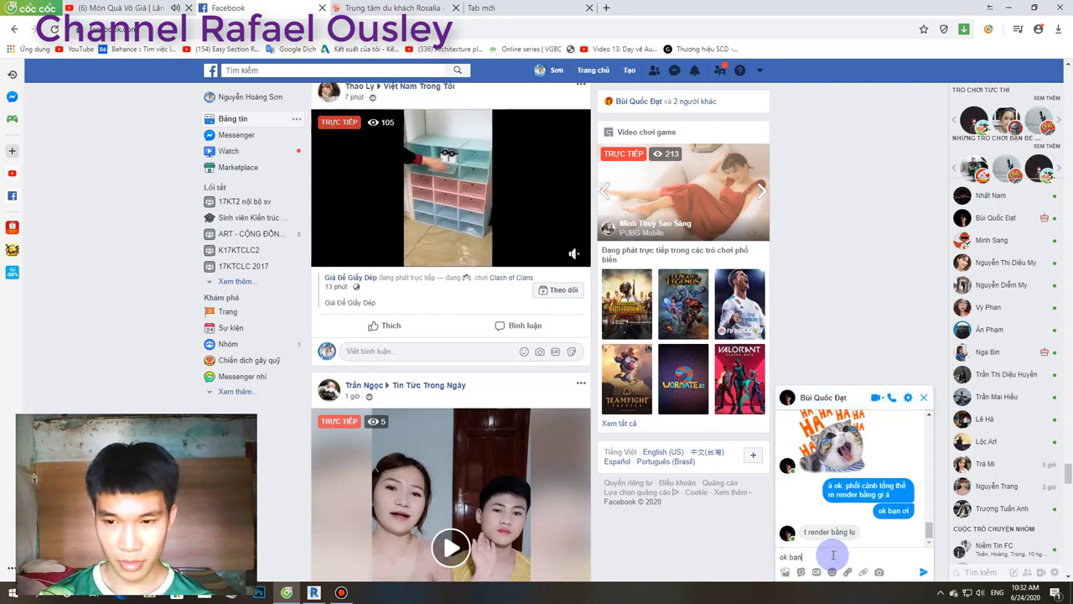
{"action": "type", "text": "i"}
{"action": "key", "text": "Return"}
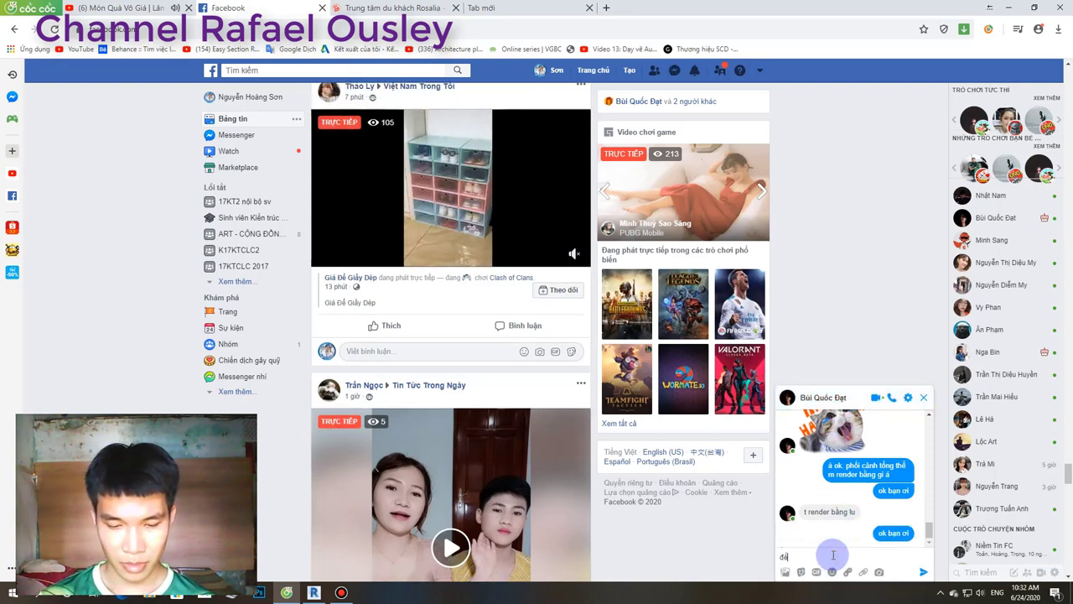
{"action": "type", "text": " chiều qua "}
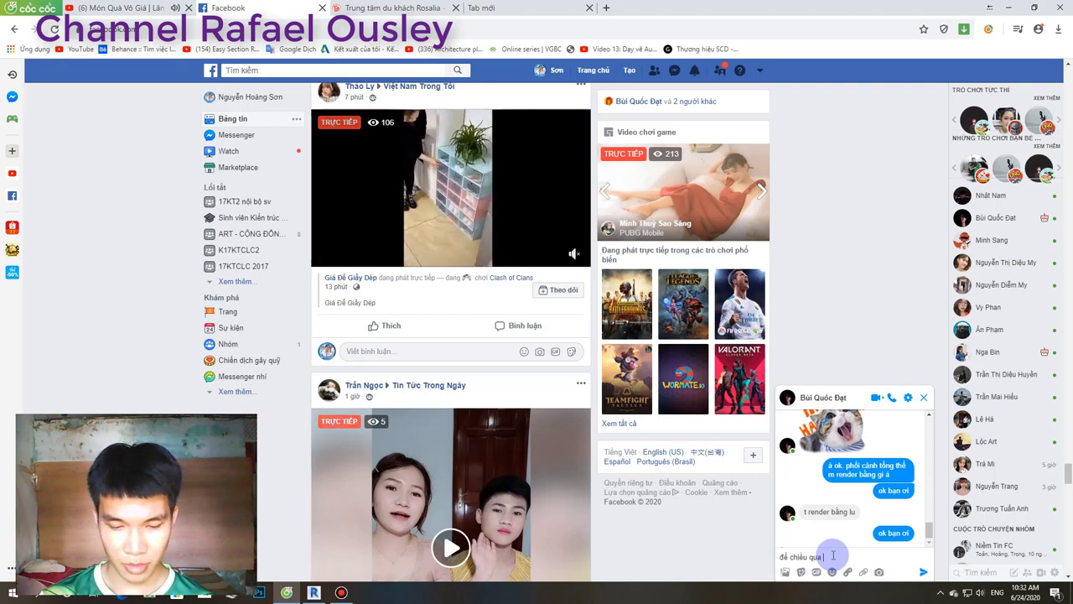
{"action": "type", "text": " t"}
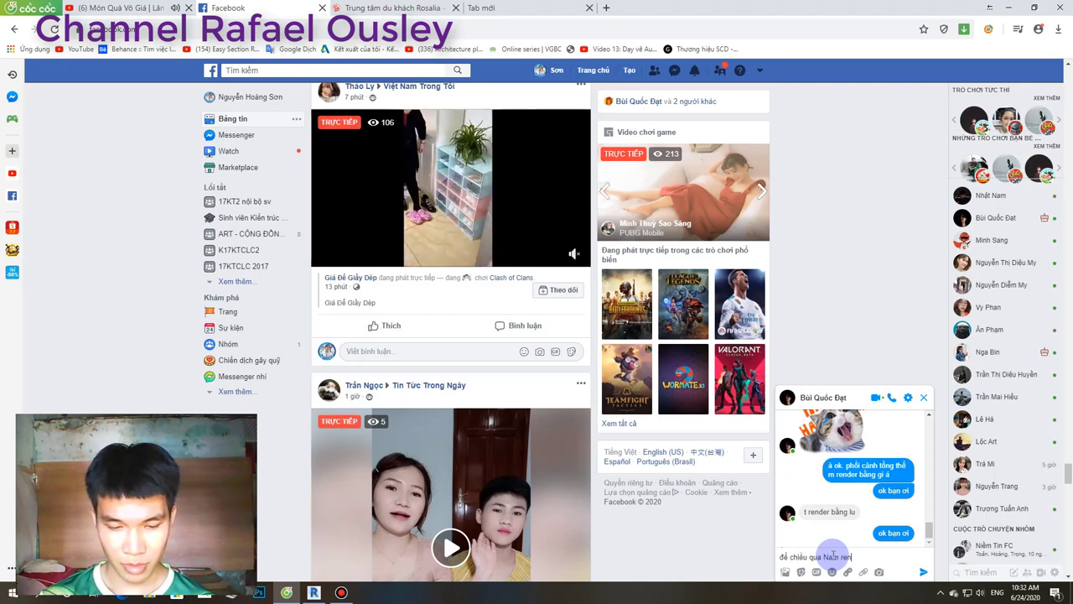
{"action": "type", "text": "r dùm rồ"}
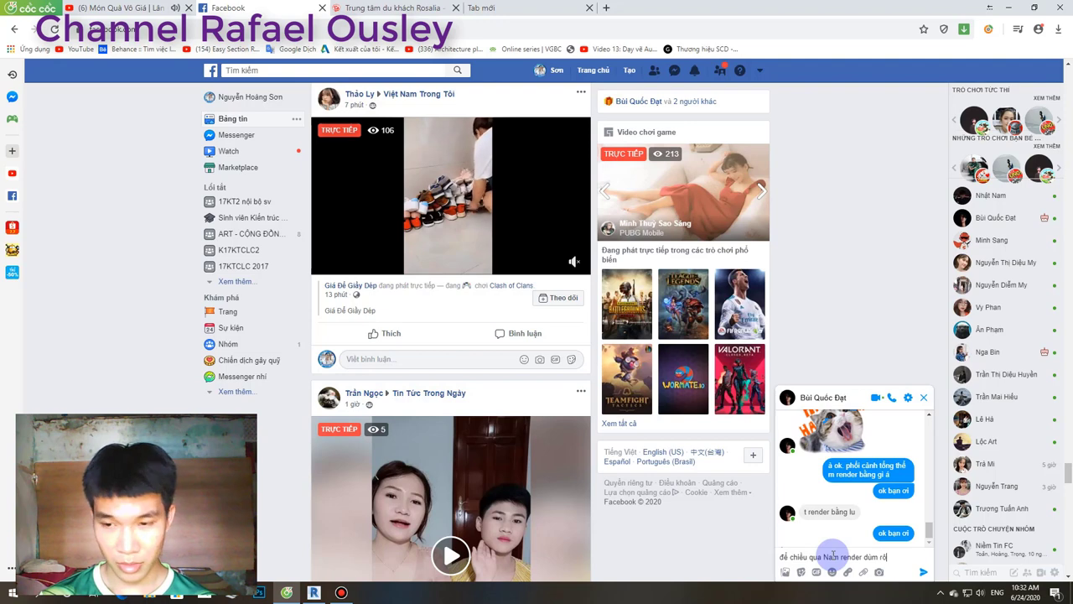
{"action": "type", "text": "i có chỉ nói "}
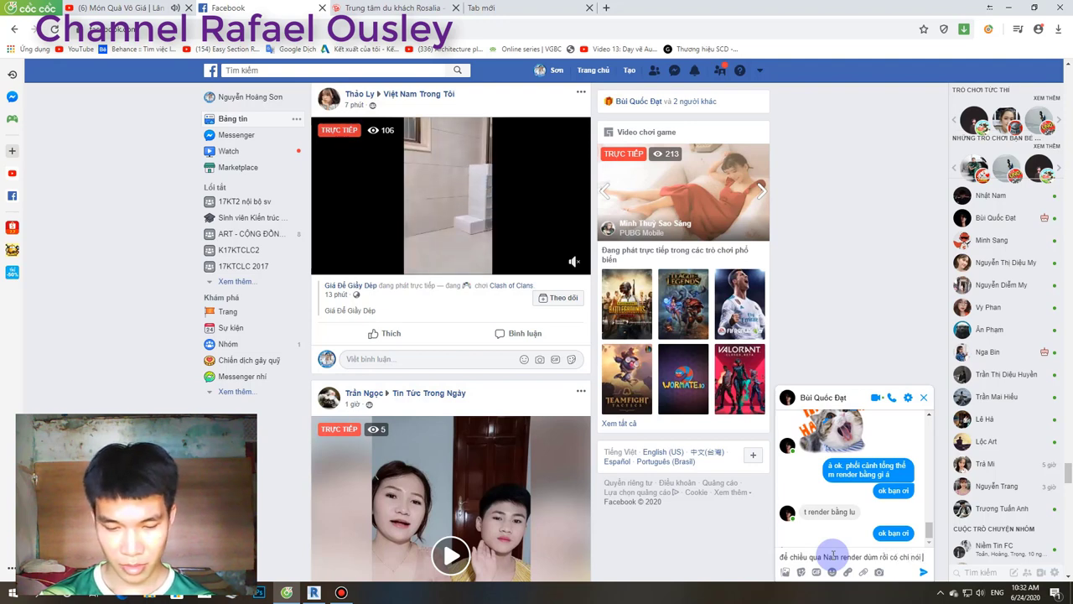
{"action": "type", "text": "nó ba"}
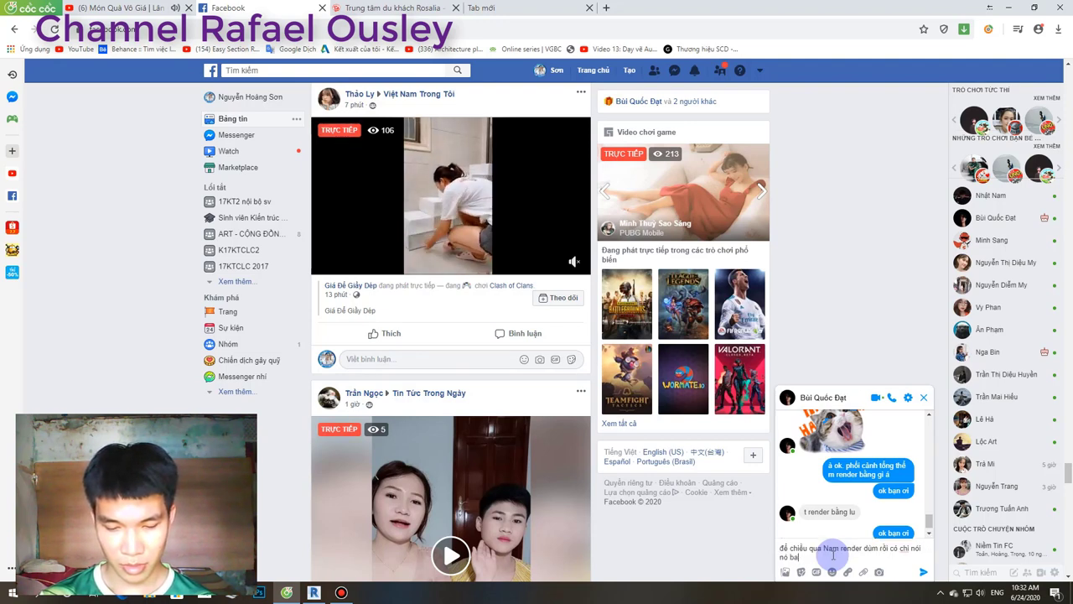
{"action": "type", "text": "uôn"}
{"action": "key", "text": "Return"}
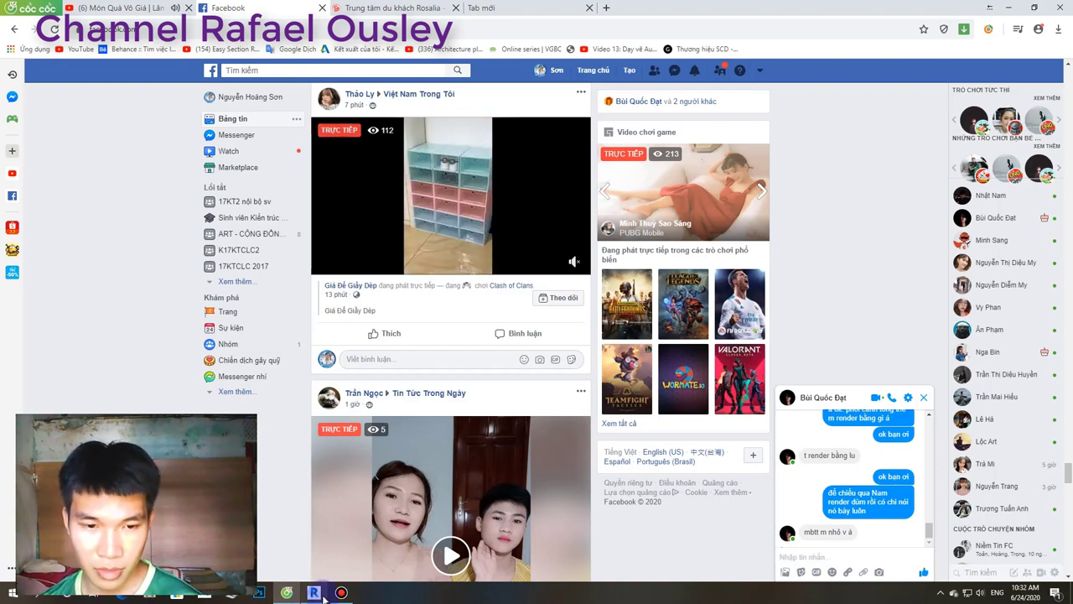
Type another Messenger reply, fix a typo, send it, and return to Revit.
{"action": "left_click", "coordinate": [803, 557]}
{"action": "type", "text": "ơi"}
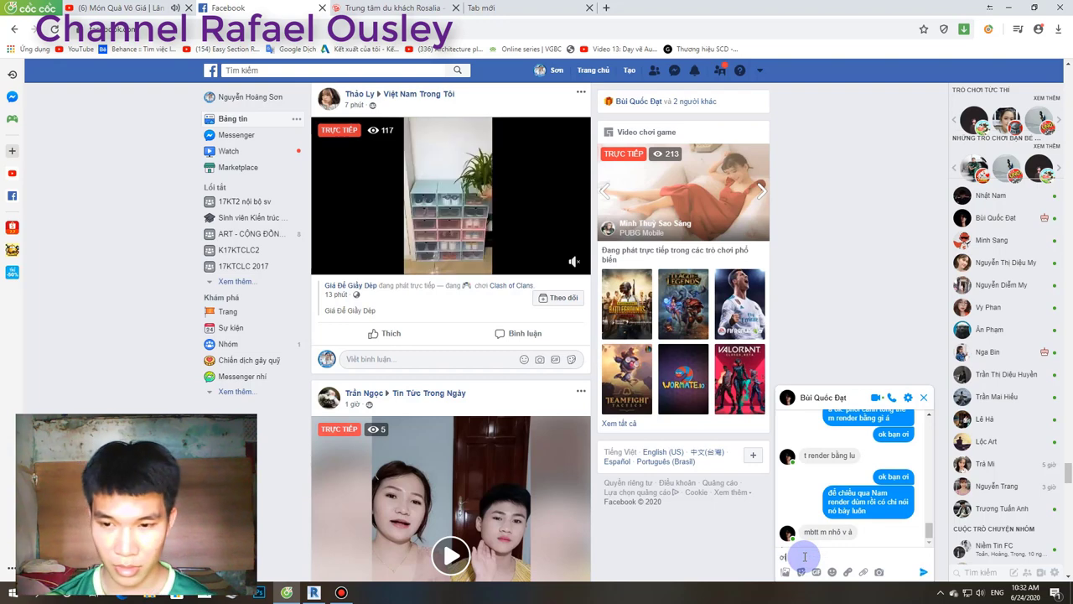
{"action": "type", "text": "ời chưa pah"}
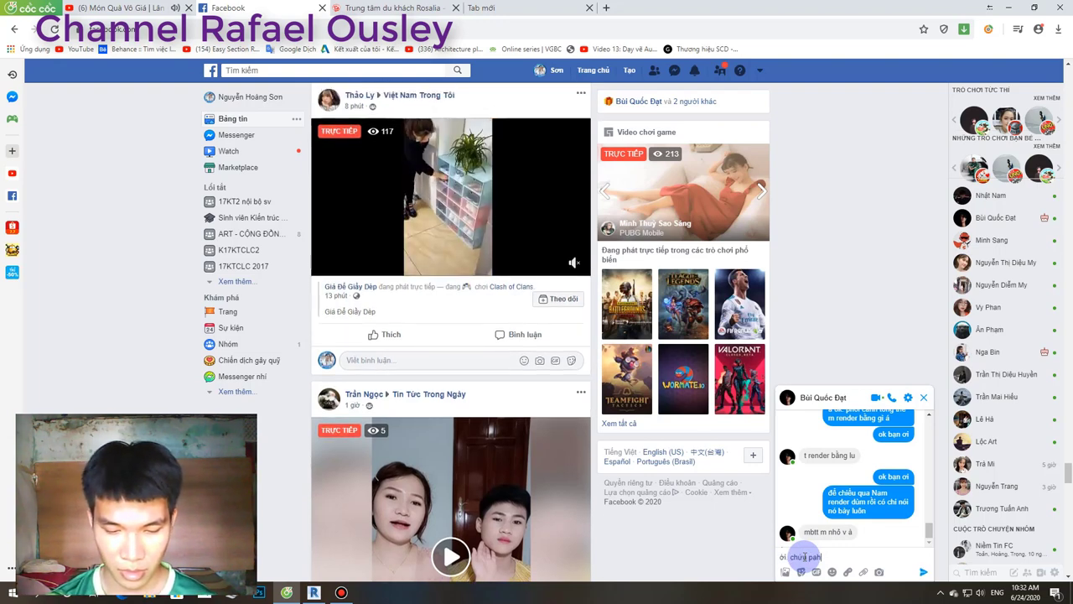
{"action": "type", "text": "ir m bư chỉ"}
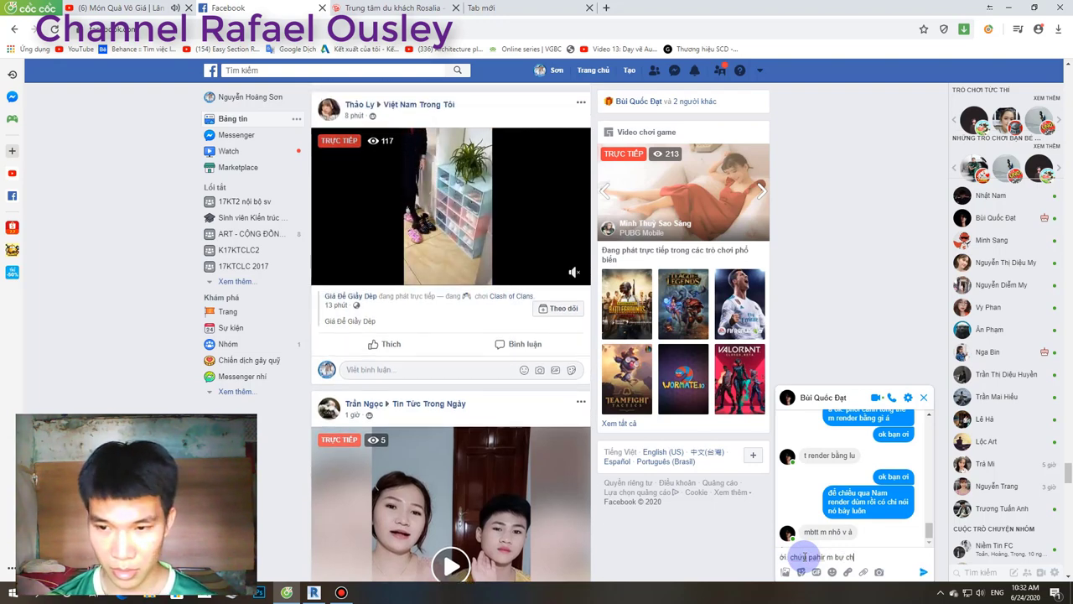
{"action": "key", "text": "BackSpace"}
{"action": "key", "text": "BackSpace"}
{"action": "key", "text": "BackSpace"}
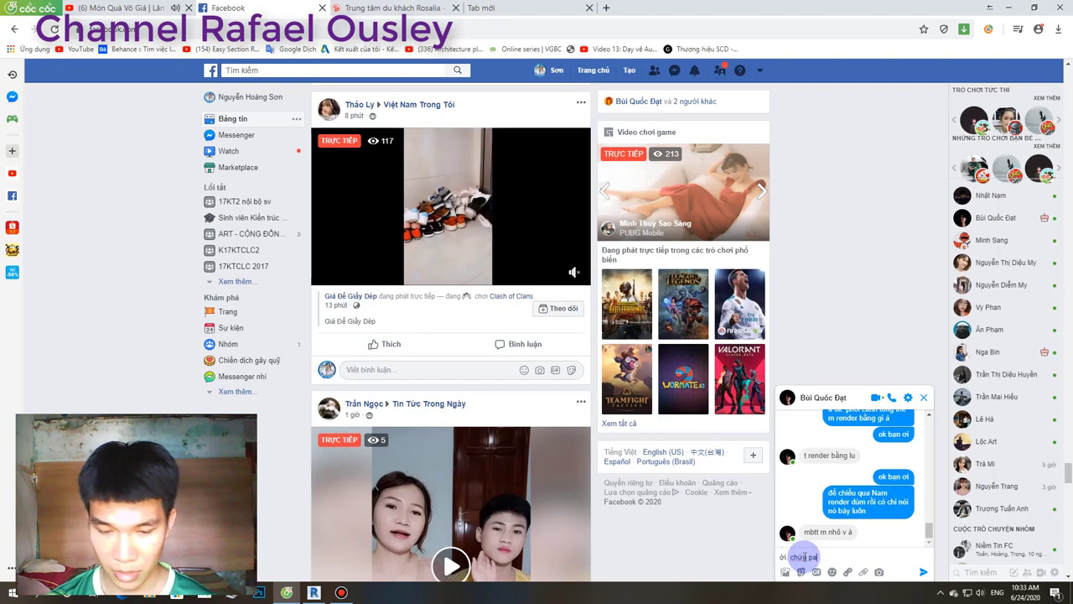
{"action": "type", "text": "h"}
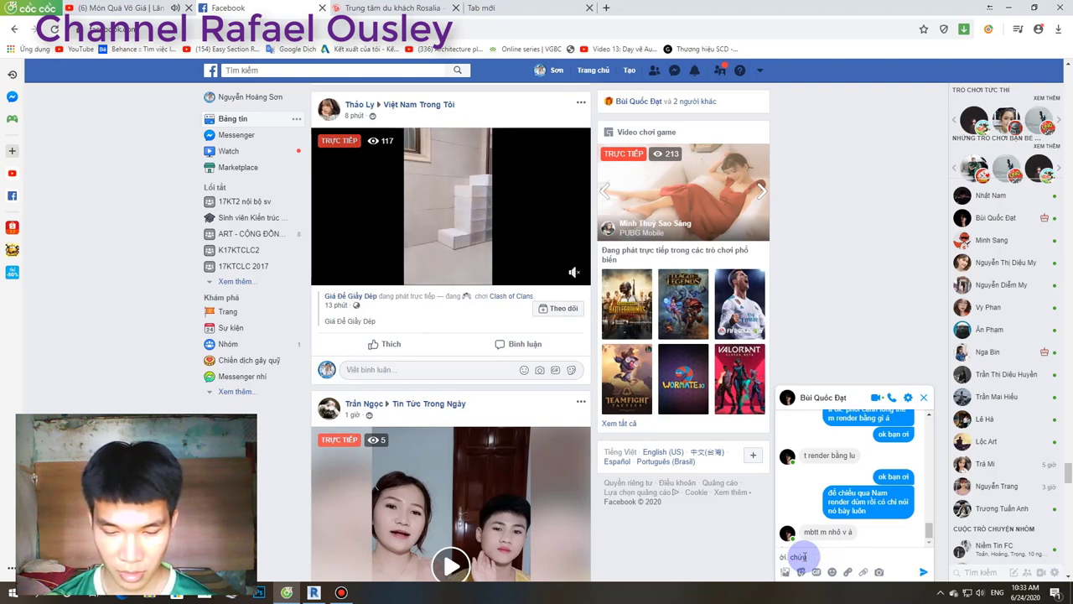
{"action": "type", "text": "i m bu"}
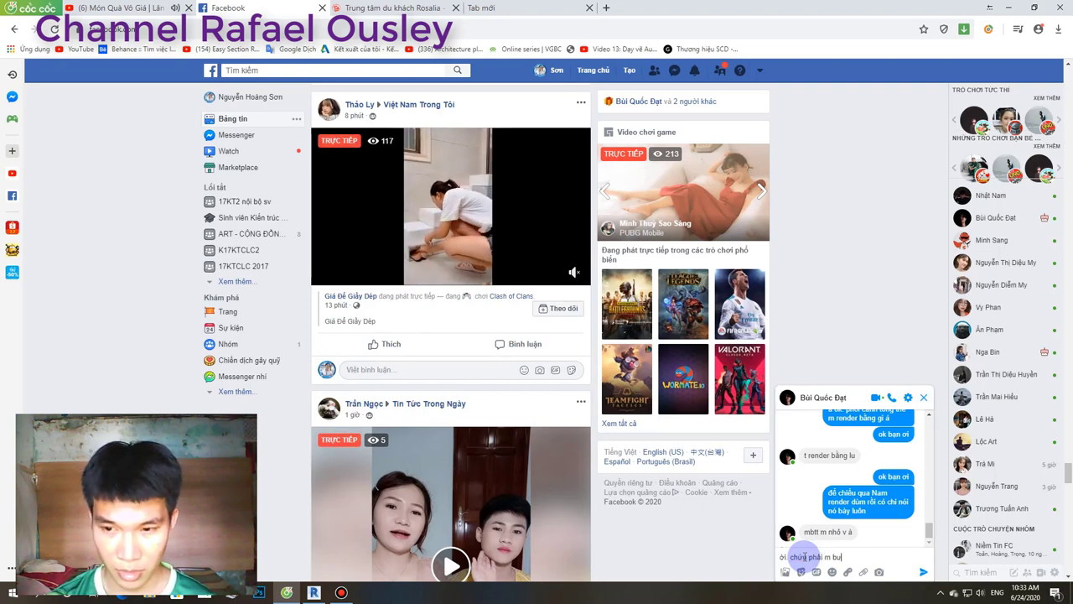
{"action": "type", "text": "hà bá r"}
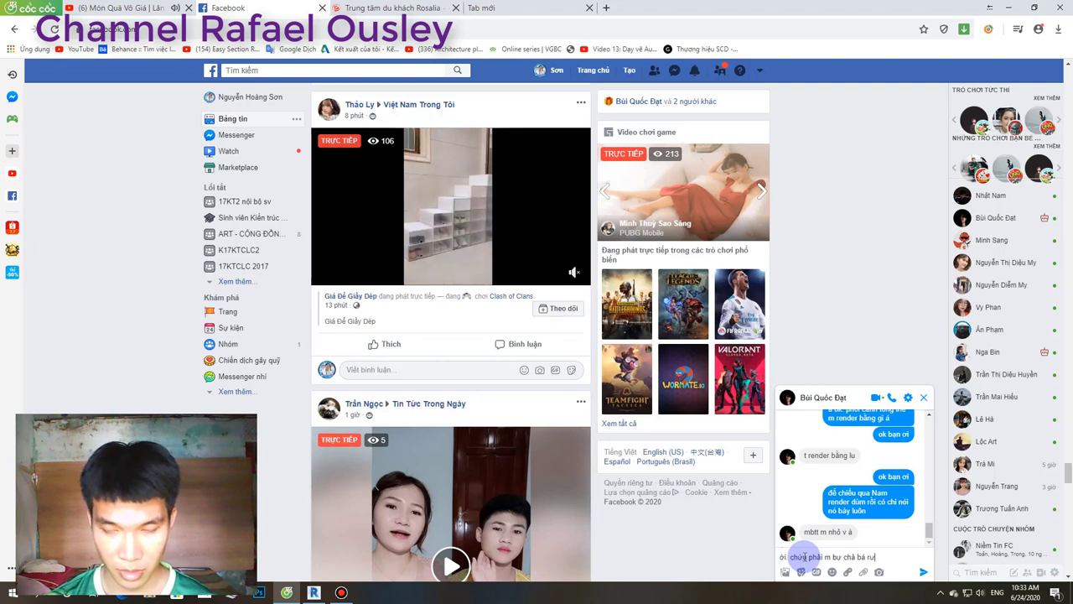
{"action": "type", "text": "o"}
{"action": "key", "text": "Return"}
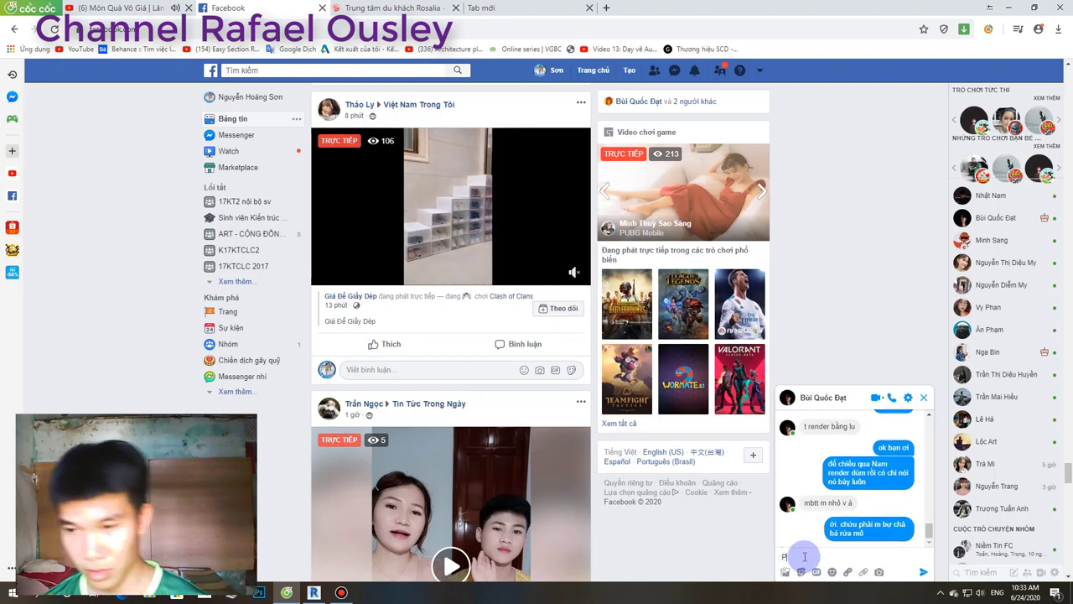
{"action": "key", "text": "alt+Tab"}
End Place Lines with Modify, zoom over the site in the {3D} view, then return to the browser.
{"action": "scroll", "coordinate": [663, 417], "scroll_direction": "down", "scroll_amount": 3}
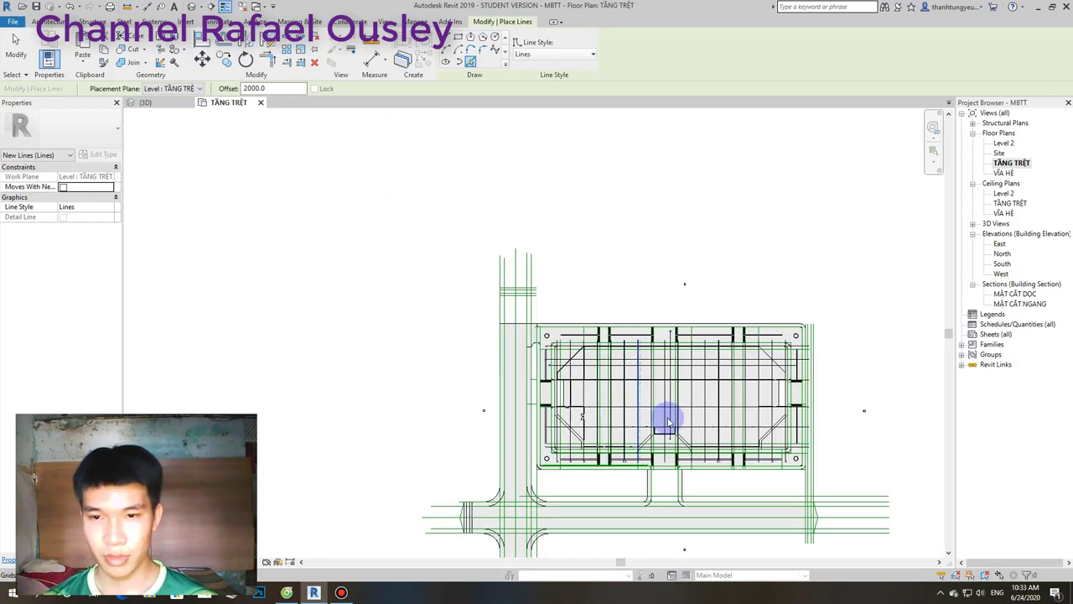
{"action": "scroll", "coordinate": [680, 412], "scroll_direction": "down", "scroll_amount": 2}
{"action": "scroll", "coordinate": [675, 416], "scroll_direction": "up", "scroll_amount": 2}
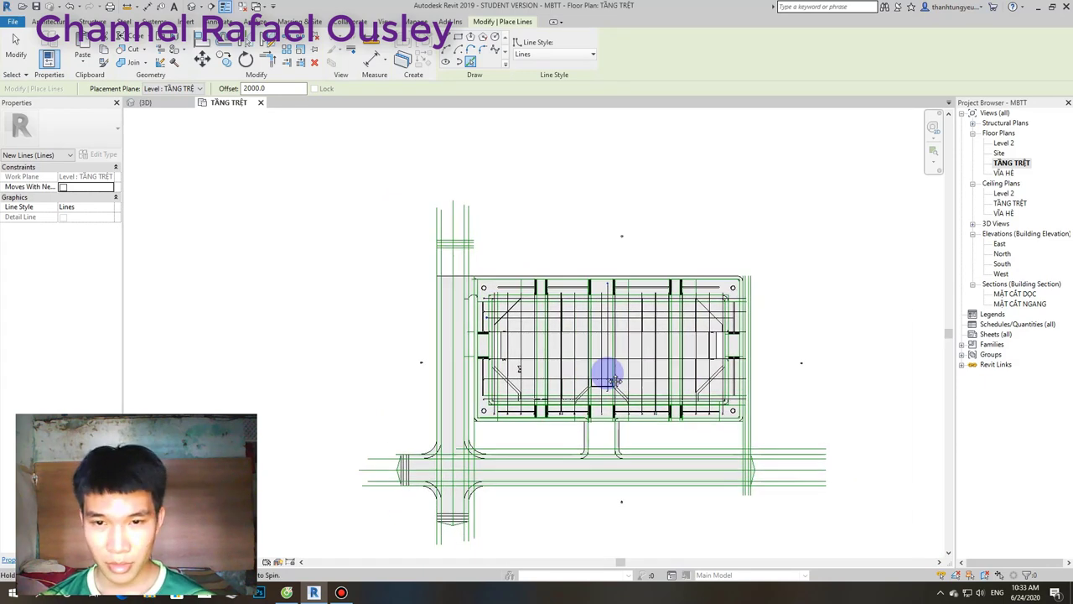
{"action": "scroll", "coordinate": [527, 444], "scroll_direction": "up", "scroll_amount": 3}
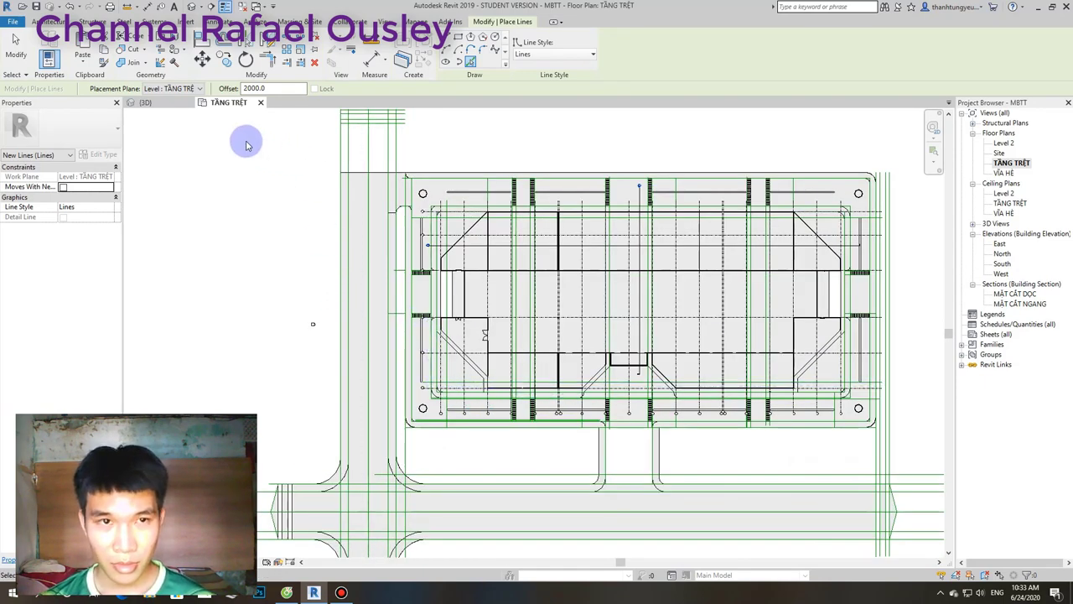
{"action": "left_click", "coordinate": [1008, 165]}
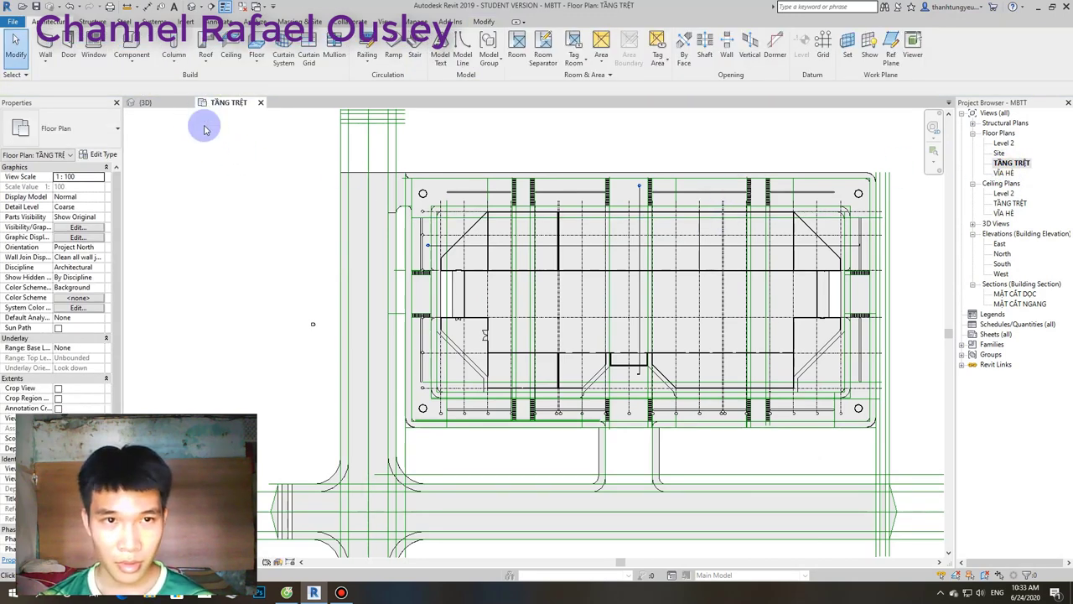
{"action": "left_click", "coordinate": [170, 103]}
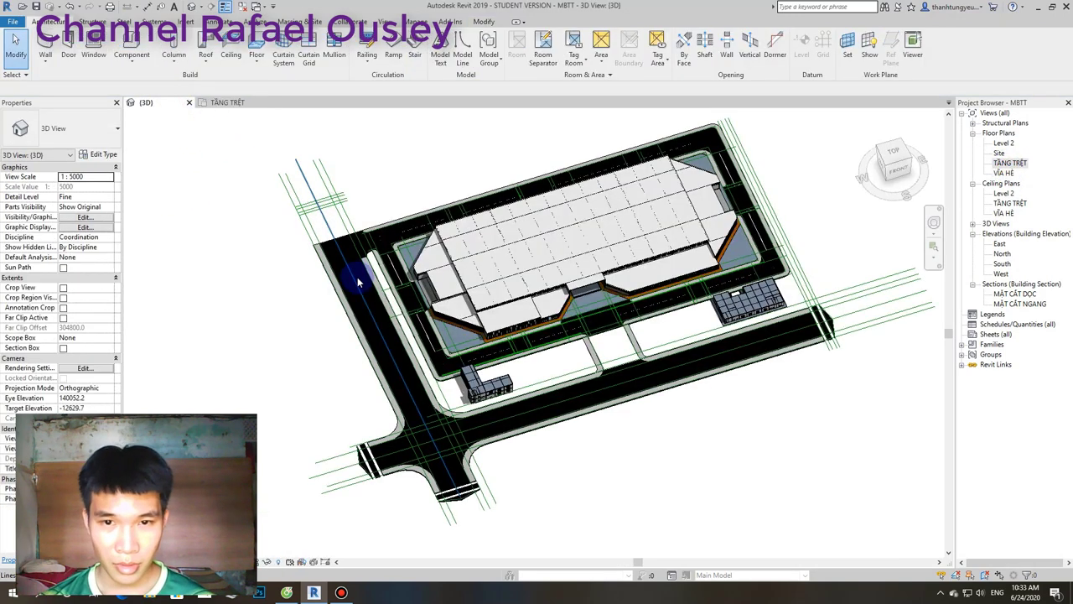
{"action": "scroll", "coordinate": [575, 353], "scroll_direction": "up", "scroll_amount": 2}
{"action": "scroll", "coordinate": [587, 243], "scroll_direction": "down", "scroll_amount": 2}
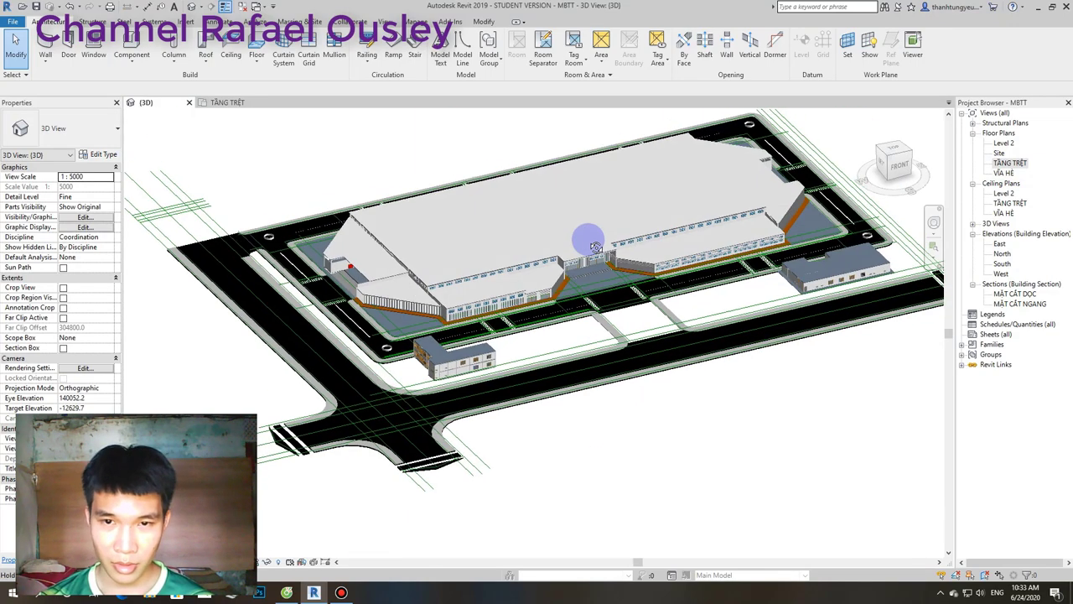
{"action": "left_click", "coordinate": [287, 593]}
{"action": "type", "text": "10"}
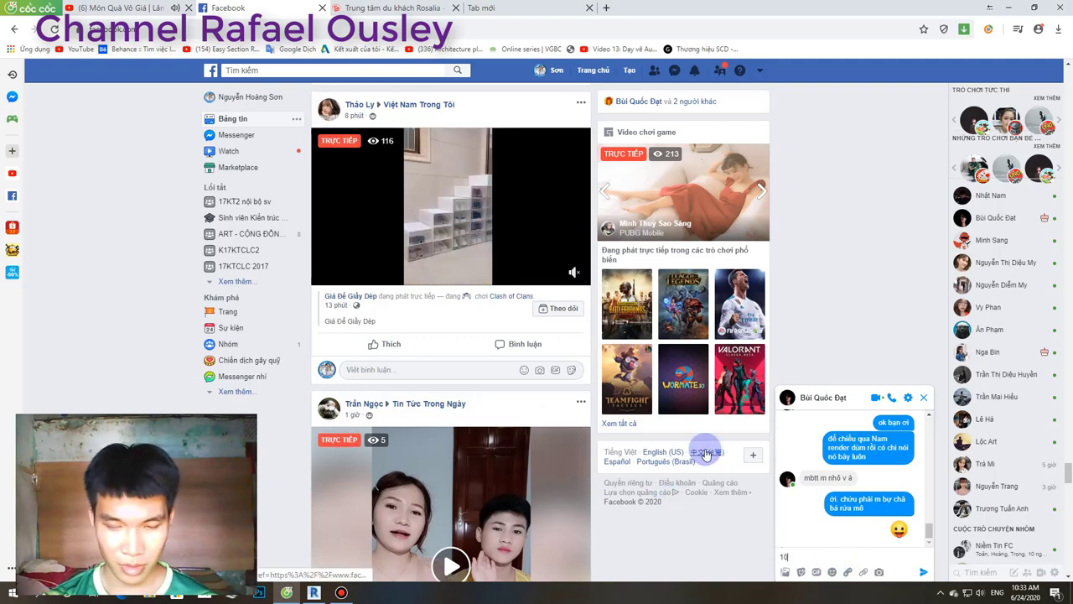
Send the '10ha :P' chat reply, then search YouTube for 'tôi chỉ muốn nói' and open the Mắt Biếc video.
{"action": "type", "text": "ha :P"}
{"action": "key", "text": "Return"}
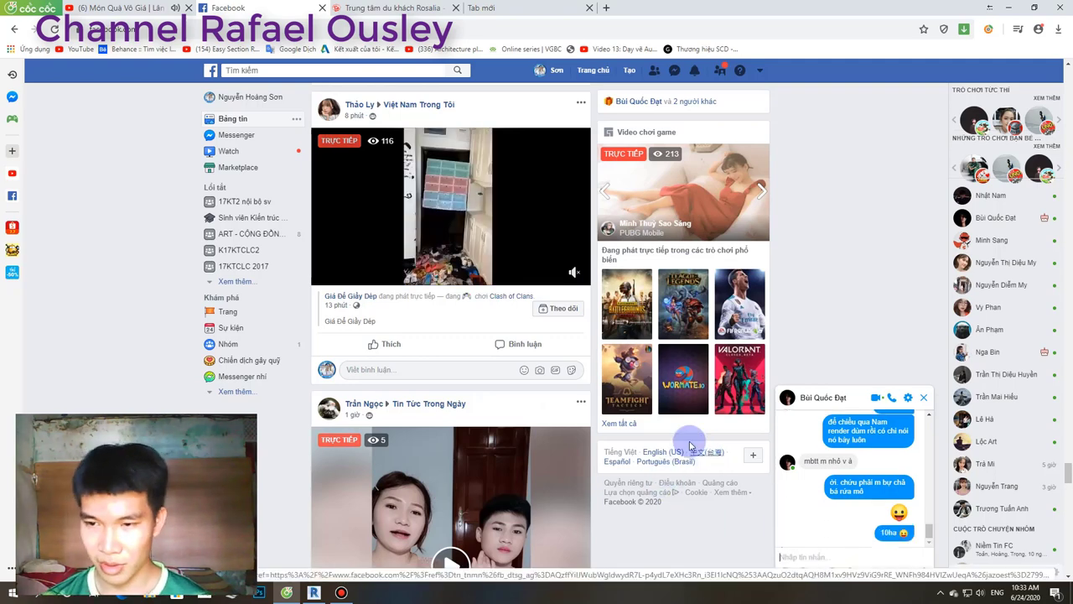
{"action": "left_click", "coordinate": [394, 7]}
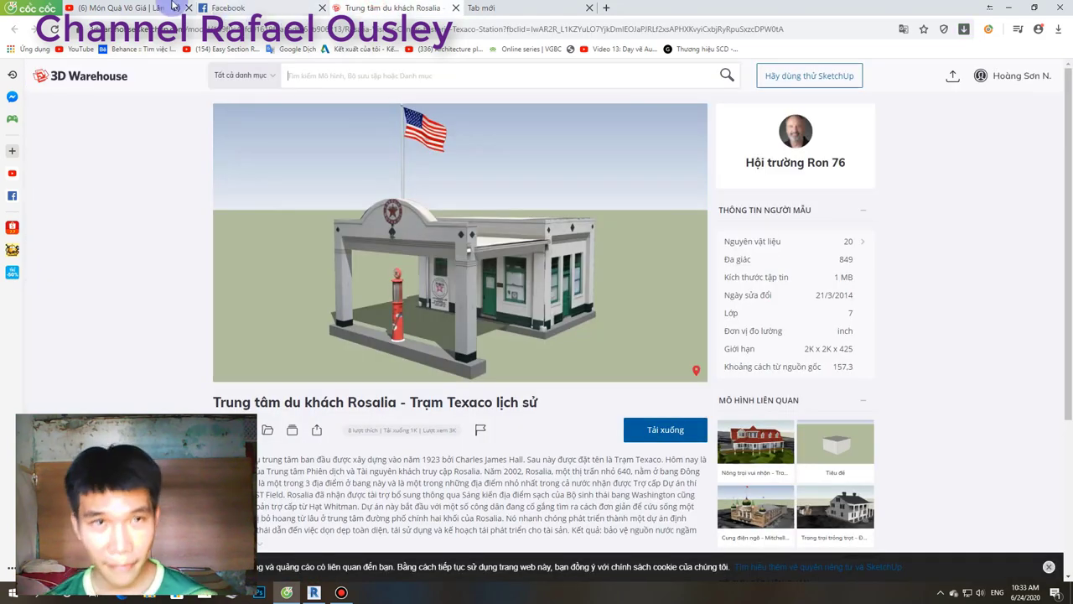
{"action": "left_click", "coordinate": [174, 7]}
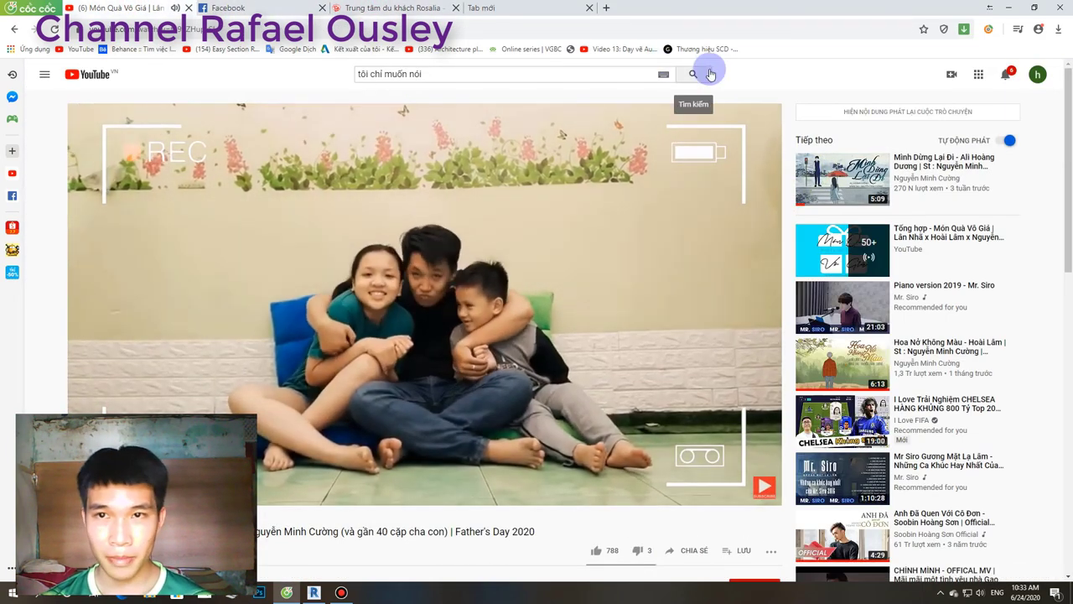
{"action": "left_click", "coordinate": [696, 76]}
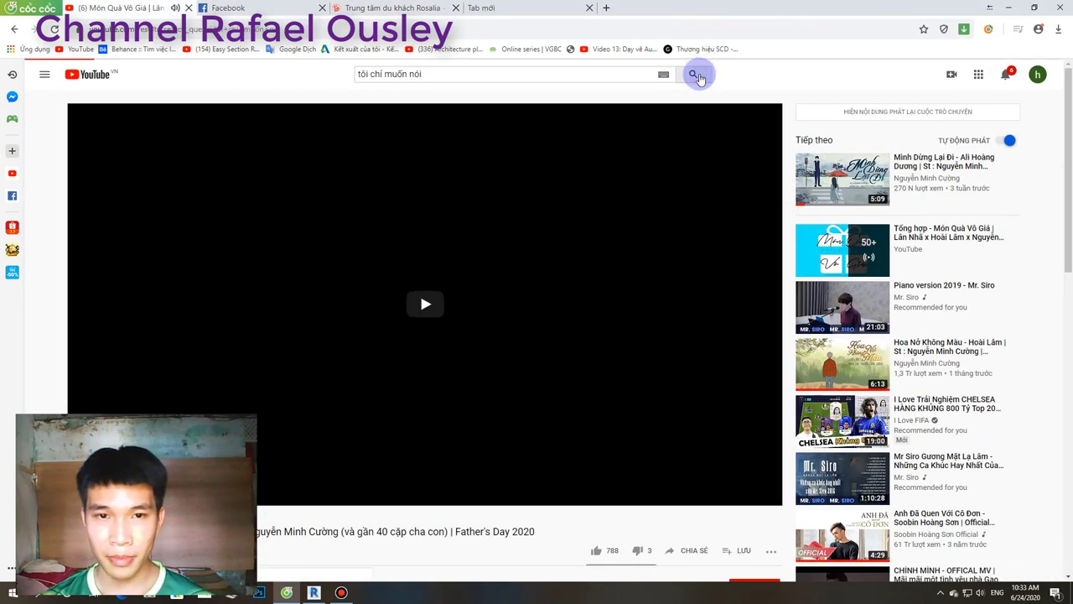
{"action": "left_click", "coordinate": [336, 251]}
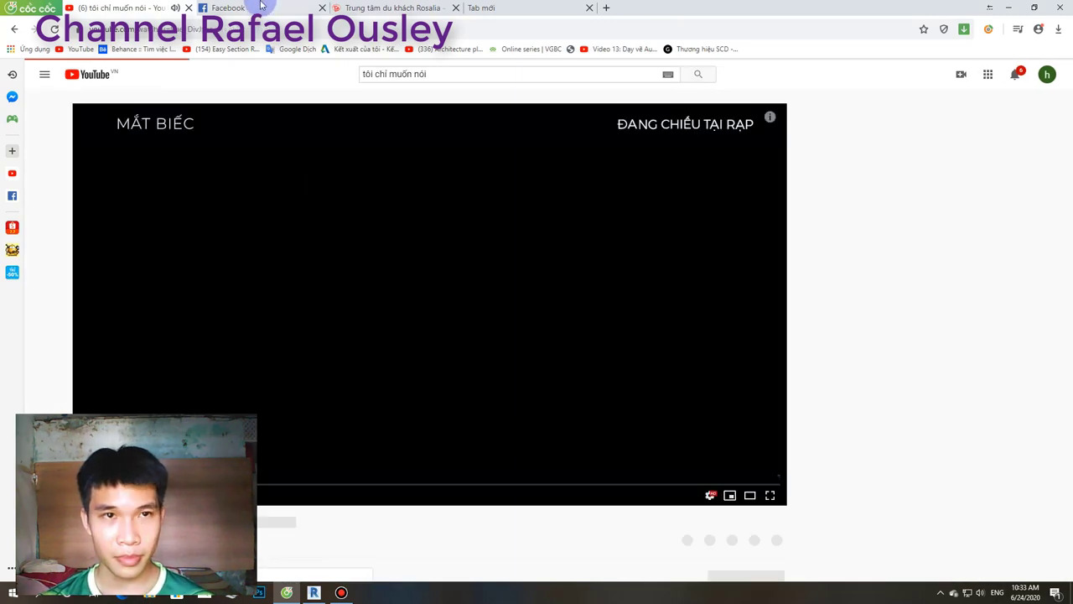
{"action": "left_click", "coordinate": [262, 5]}
Back in Revit, orbit the 3D view top-down, then open and zoom into the TẦNG TRỆT plan.
{"action": "left_click", "coordinate": [314, 592]}
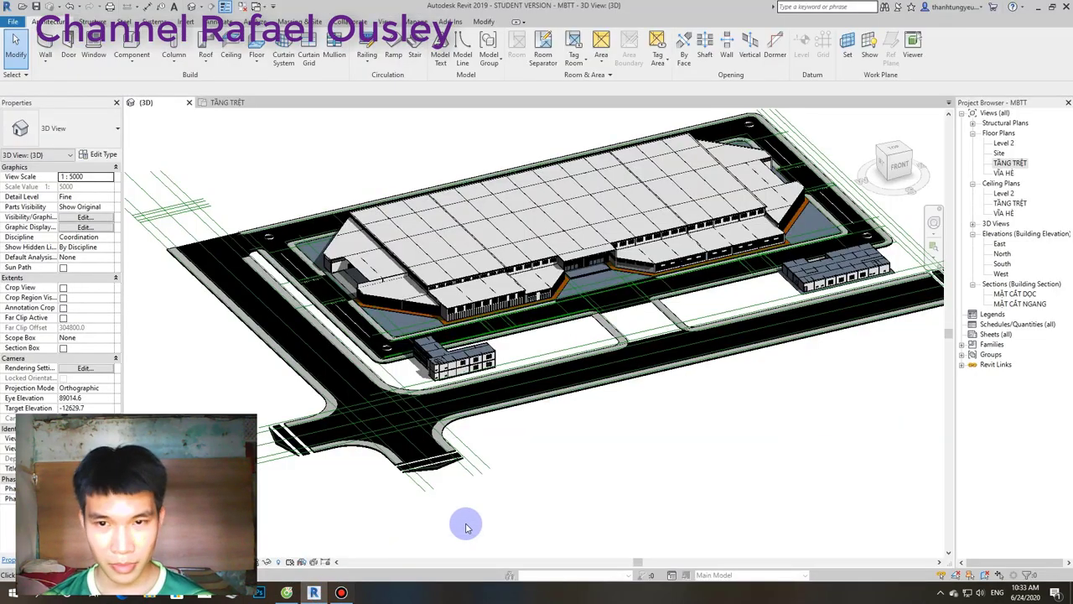
{"action": "mouse_move", "coordinate": [509, 459]}
{"action": "middle_mouse_down", "text": "shift"}
{"action": "mouse_move", "coordinate": [500, 445]}
{"action": "mouse_move", "coordinate": [472, 532]}
{"action": "middle_mouse_up", "text": "shift"}
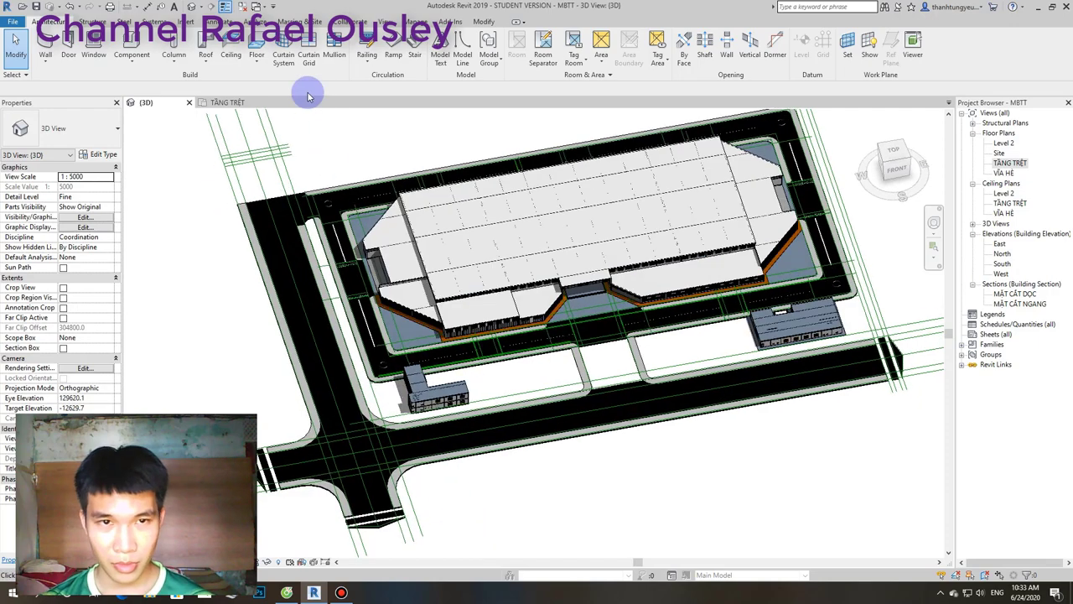
{"action": "left_click", "coordinate": [247, 104]}
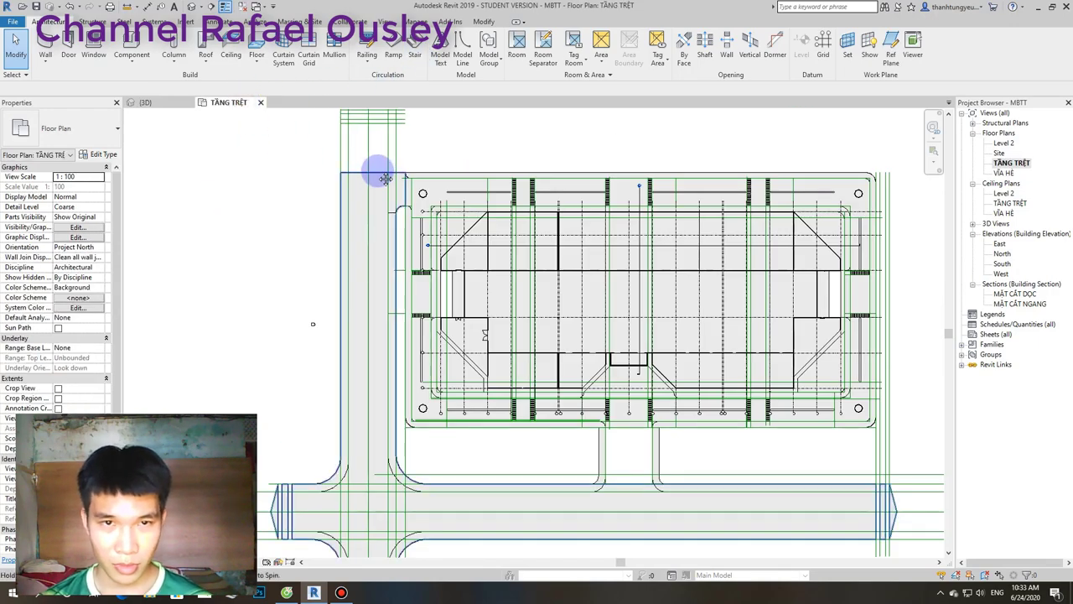
{"action": "scroll", "coordinate": [410, 338], "scroll_direction": "up", "scroll_amount": 2}
{"action": "scroll", "coordinate": [369, 300], "scroll_direction": "up", "scroll_amount": 2}
{"action": "scroll", "coordinate": [369, 300], "scroll_direction": "up", "scroll_amount": 3}
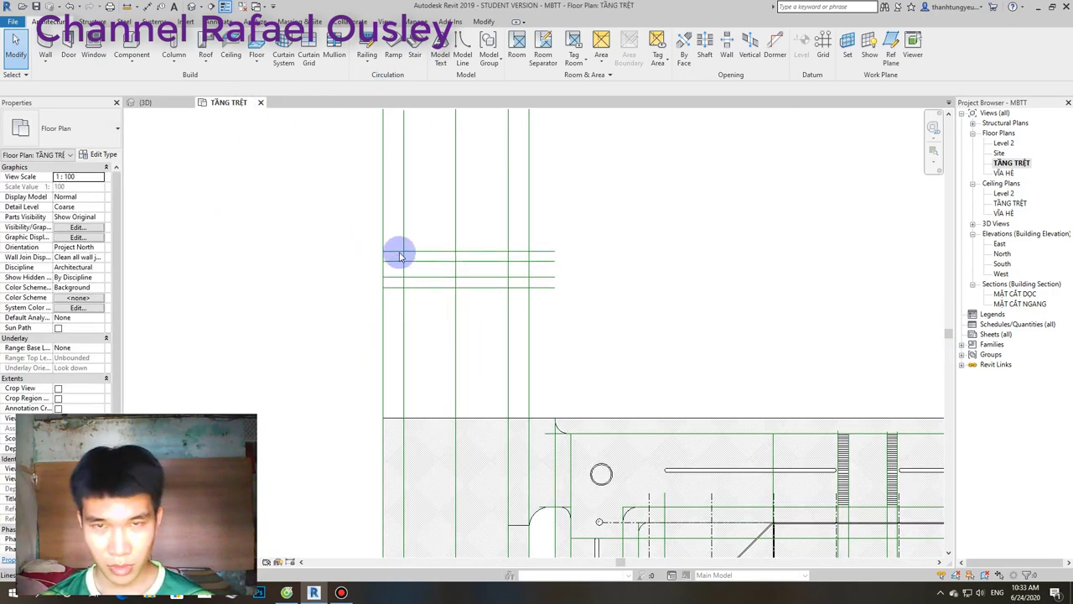
Draw two sloped model lines forming a peak, from the grid line's end to a grid intersection.
{"action": "left_click", "coordinate": [465, 61]}
{"action": "scroll", "coordinate": [436, 243], "scroll_direction": "up", "scroll_amount": 2}
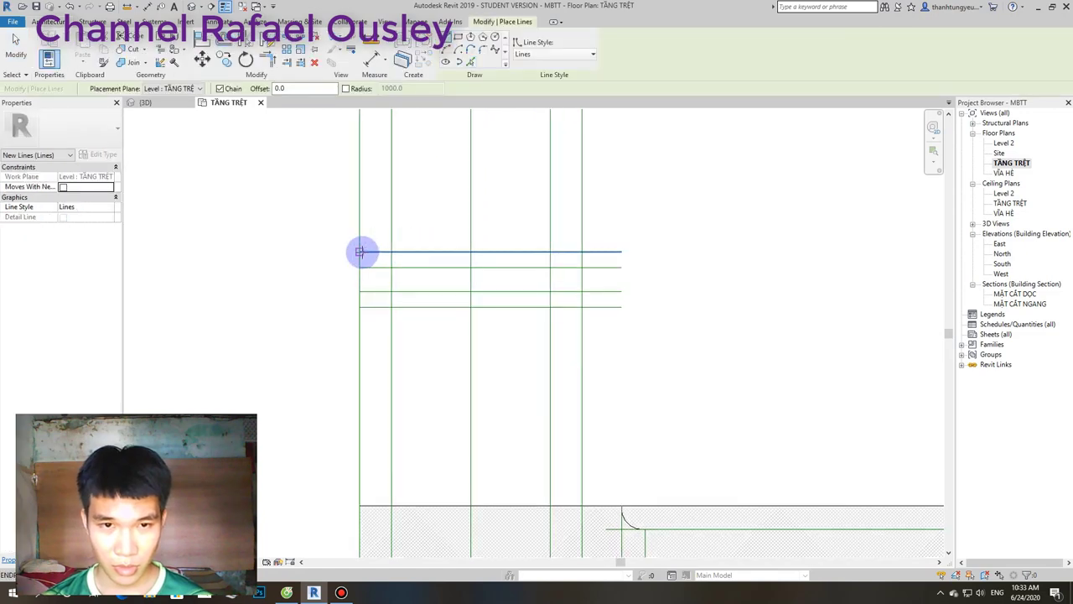
{"action": "left_click", "coordinate": [360, 251]}
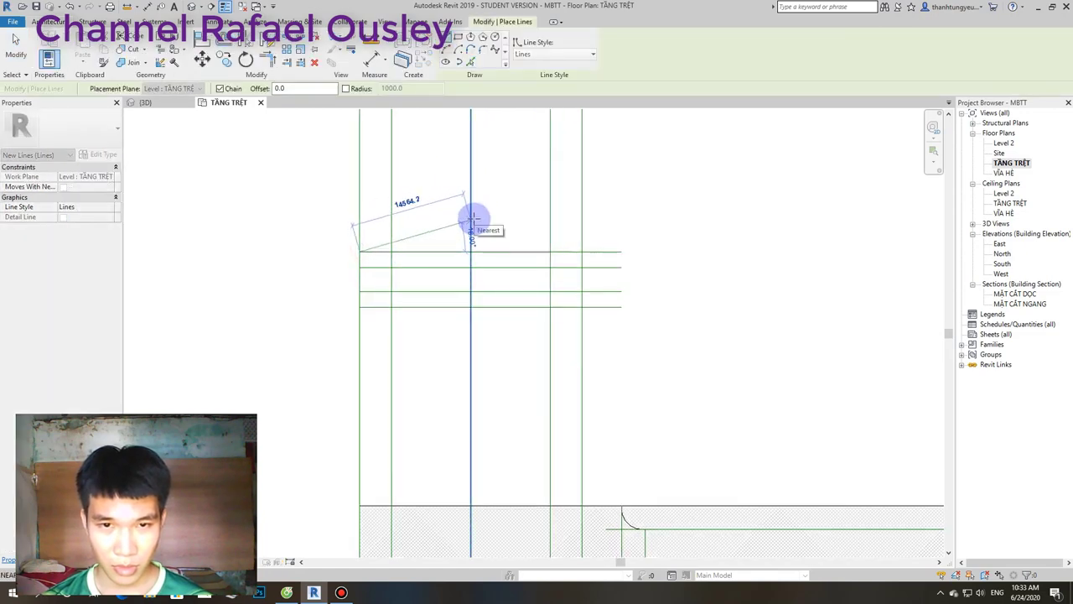
{"action": "scroll", "coordinate": [472, 217], "scroll_direction": "up", "scroll_amount": 2}
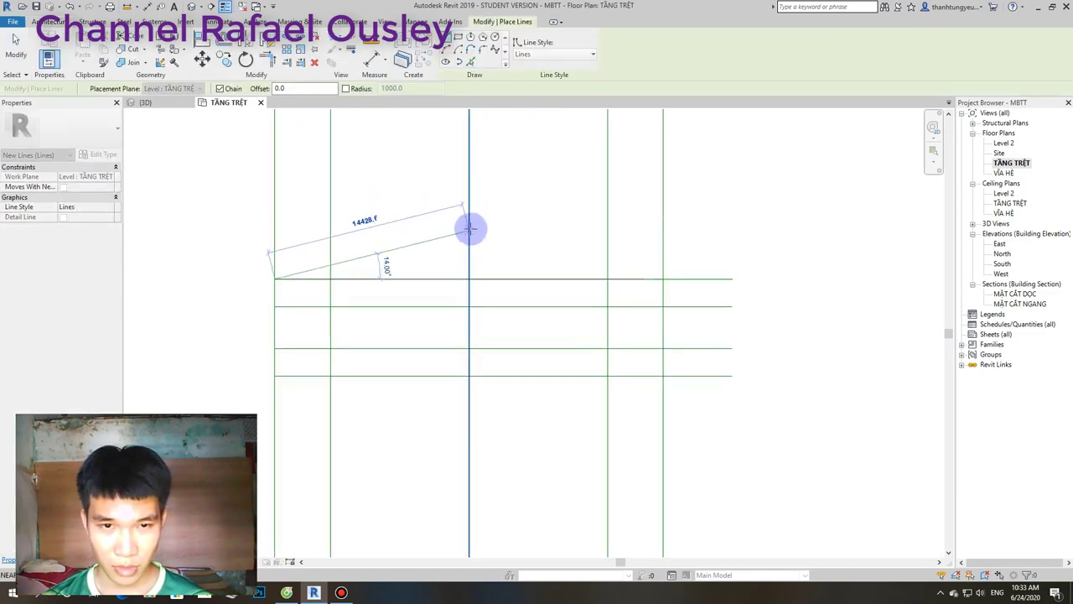
{"action": "left_click", "coordinate": [469, 224]}
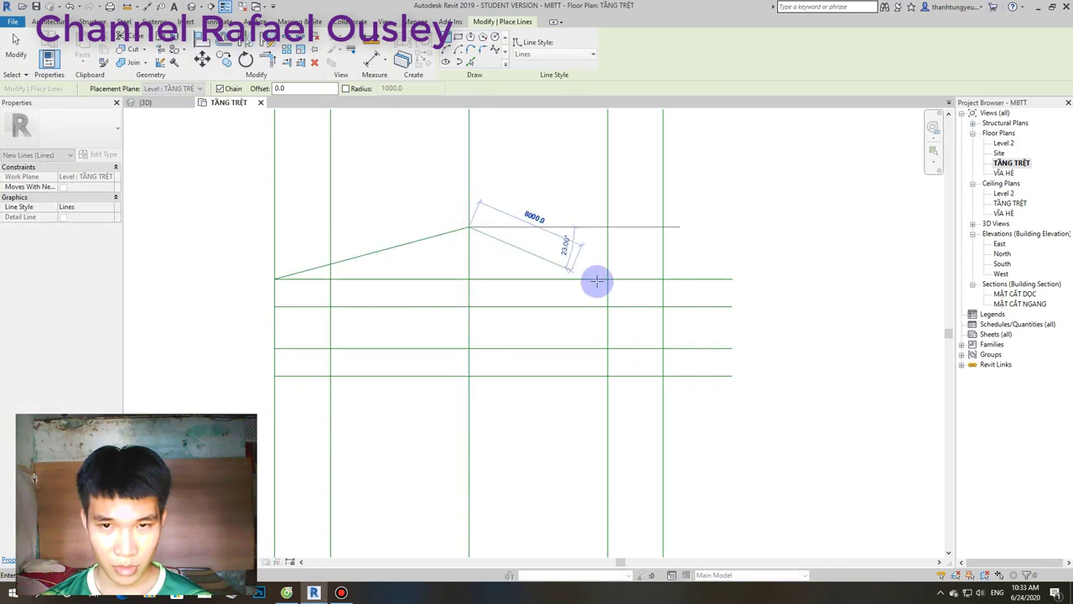
{"action": "left_click", "coordinate": [663, 279]}
{"action": "scroll", "coordinate": [662, 279], "scroll_direction": "down", "scroll_amount": 1}
{"action": "scroll", "coordinate": [663, 278], "scroll_direction": "down", "scroll_amount": 2}
{"action": "scroll", "coordinate": [599, 246], "scroll_direction": "down", "scroll_amount": 2}
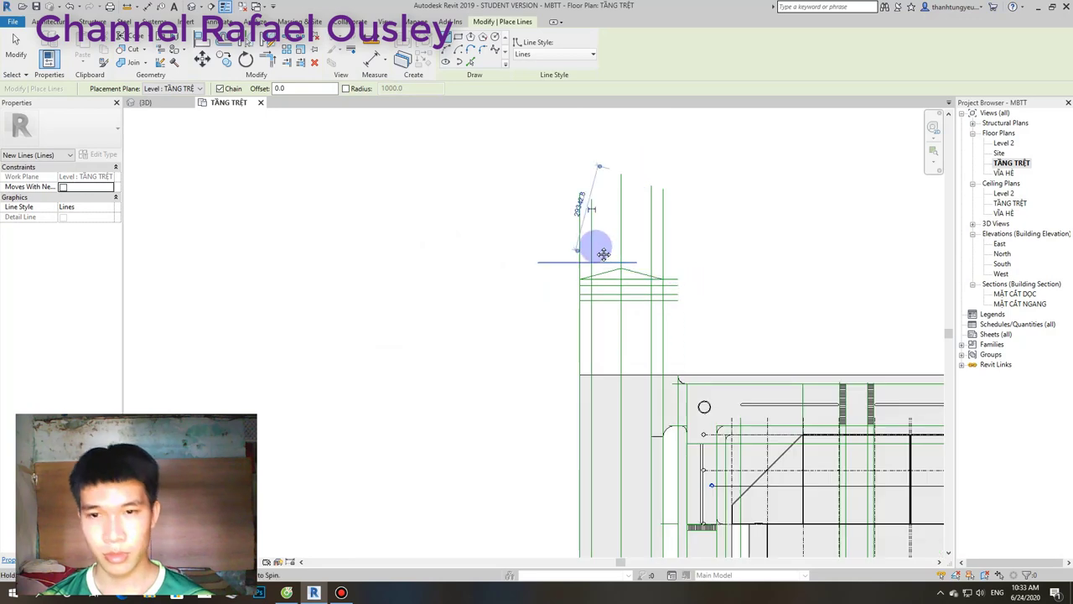
{"action": "scroll", "coordinate": [543, 225], "scroll_direction": "down", "scroll_amount": 1}
Stop drawing, select the road floor and open its boundary for editing.
{"action": "key", "text": "Escape"}
{"action": "key", "text": "Escape"}
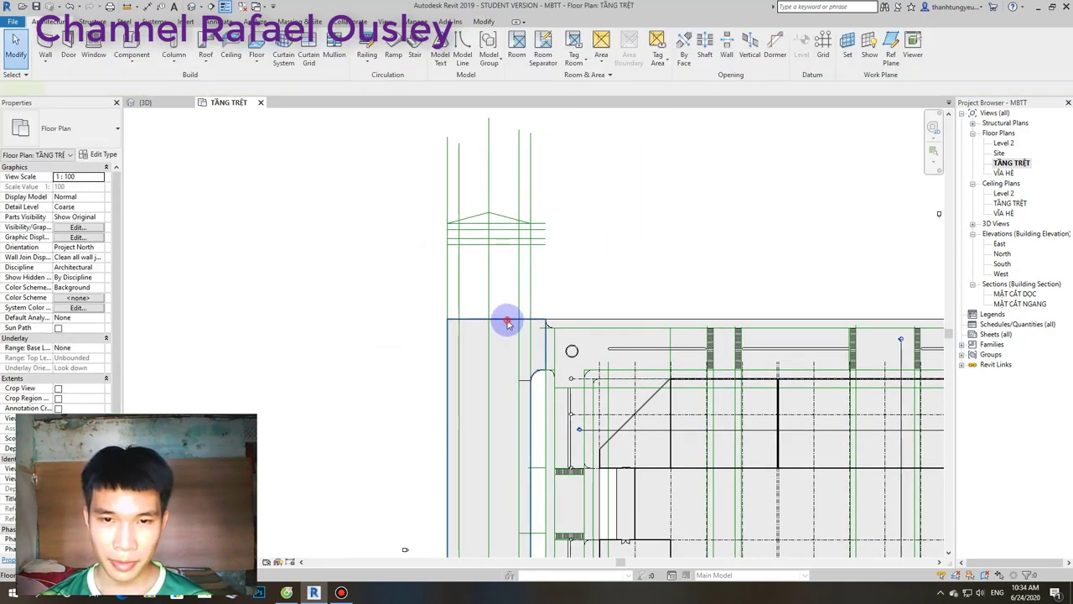
{"action": "left_click", "coordinate": [508, 324]}
{"action": "left_click", "coordinate": [446, 52]}
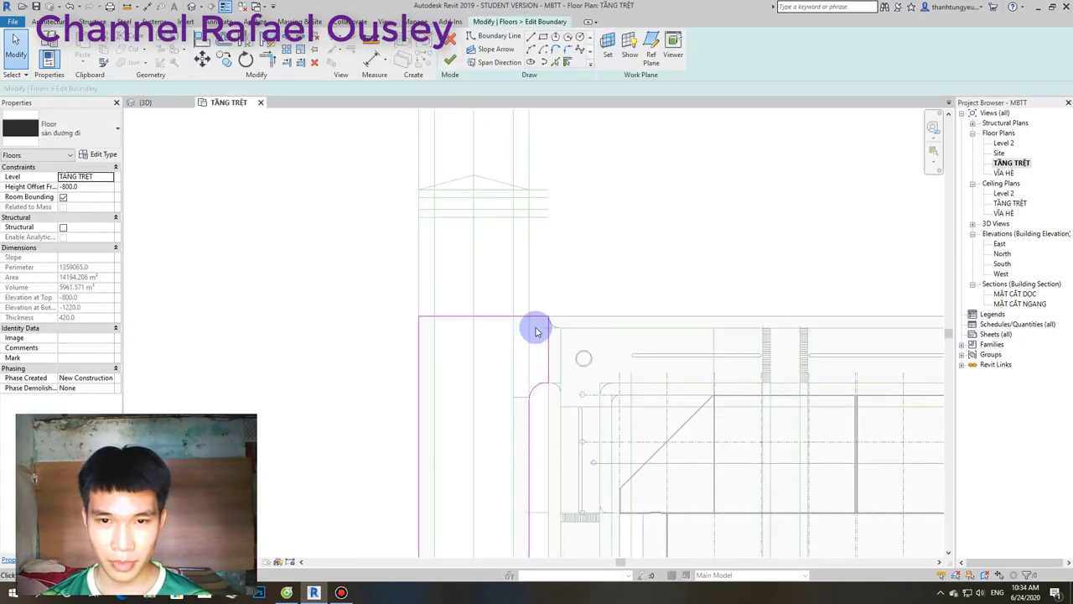
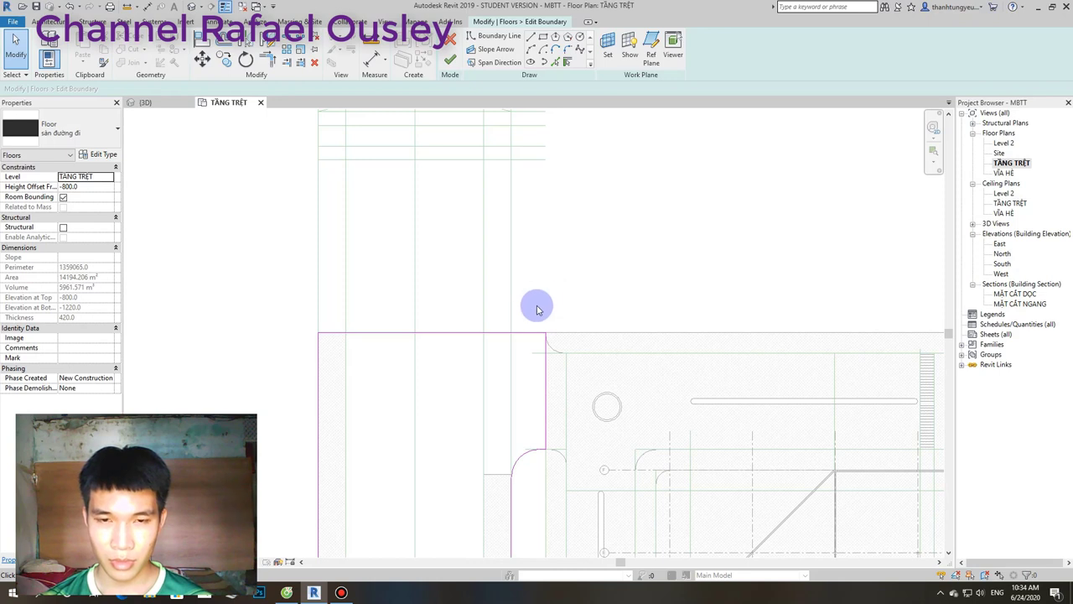
Split the slab's top edge and draw two vertical 25000 boundary lines running north.
{"action": "left_click", "coordinate": [498, 332]}
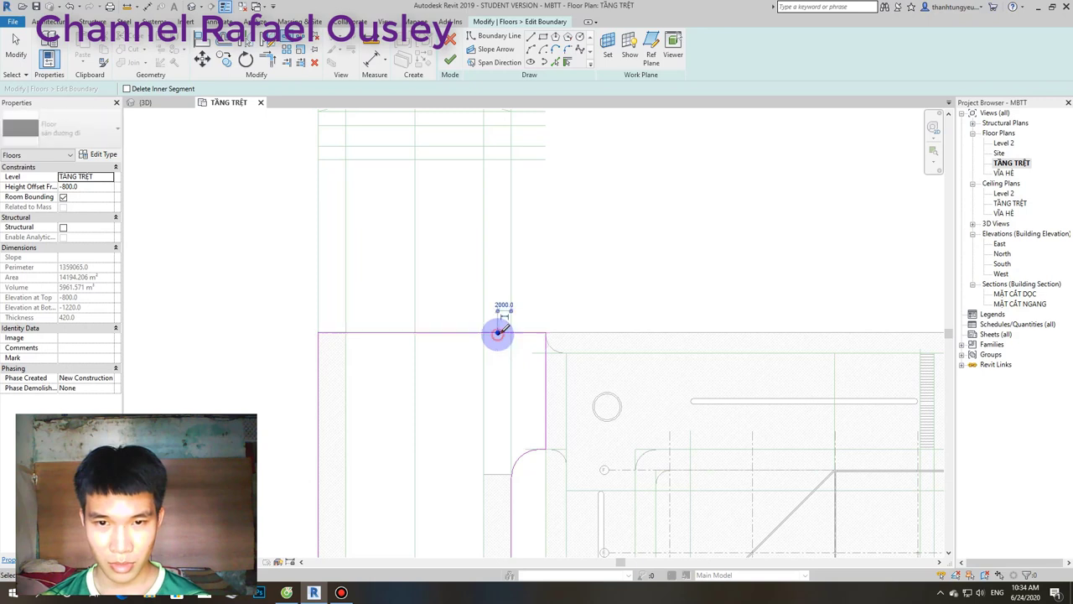
{"action": "left_click", "coordinate": [530, 38]}
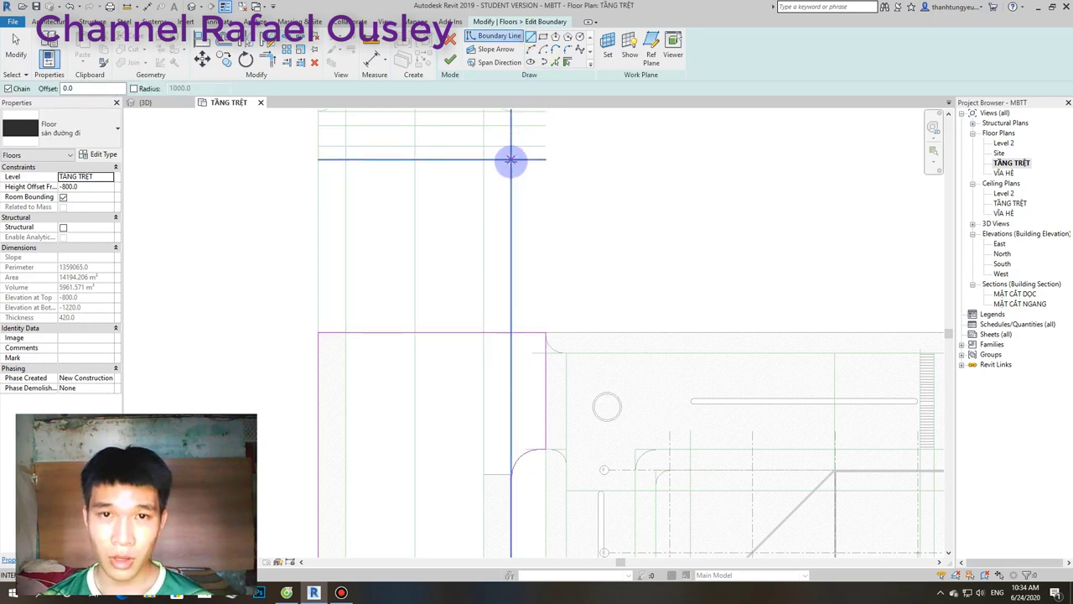
{"action": "left_click", "coordinate": [511, 159]}
{"action": "left_click", "coordinate": [511, 332]}
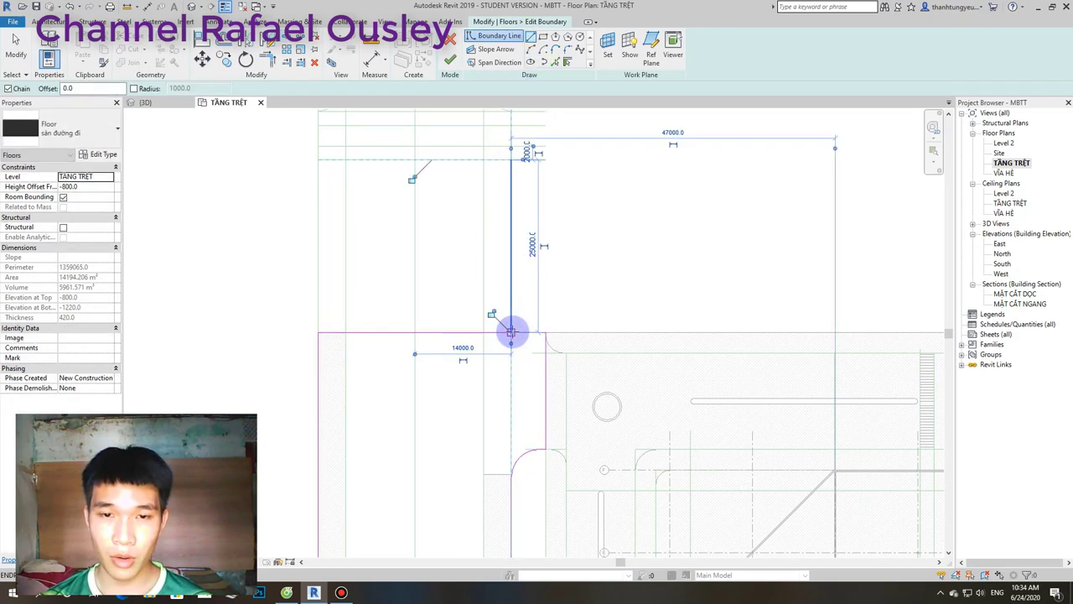
{"action": "key", "text": "Escape"}
{"action": "left_click", "coordinate": [484, 159]}
{"action": "left_click", "coordinate": [484, 332]}
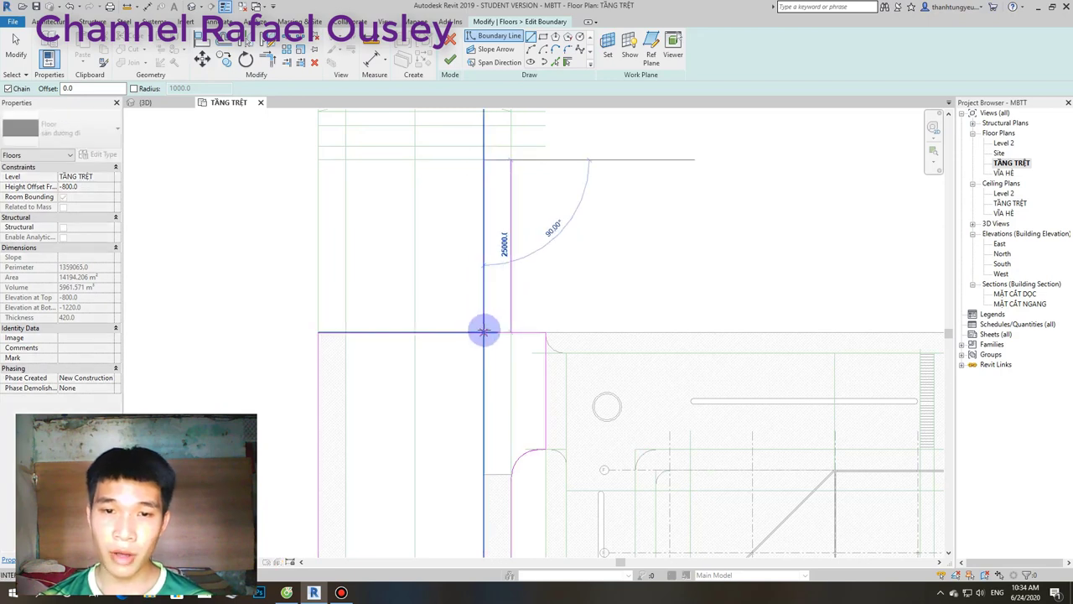
{"action": "key", "text": "Escape"}
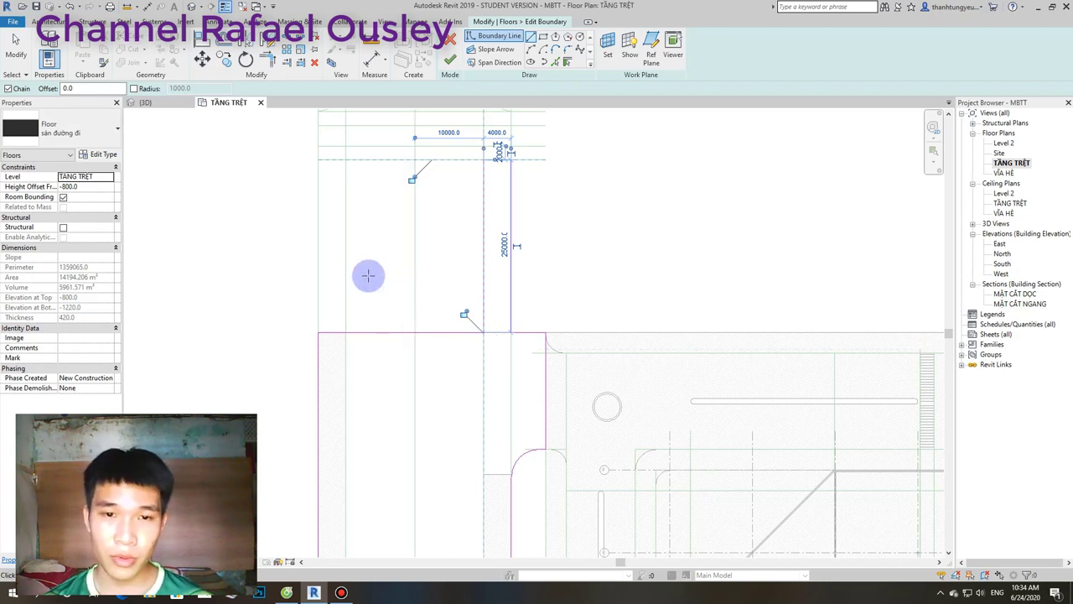
Pan to the upper sketch, cancel an unfinished boundary line, and exit line drawing.
{"action": "middle_click_drag", "start_coordinate": [347, 243], "coordinate": [426, 293]}
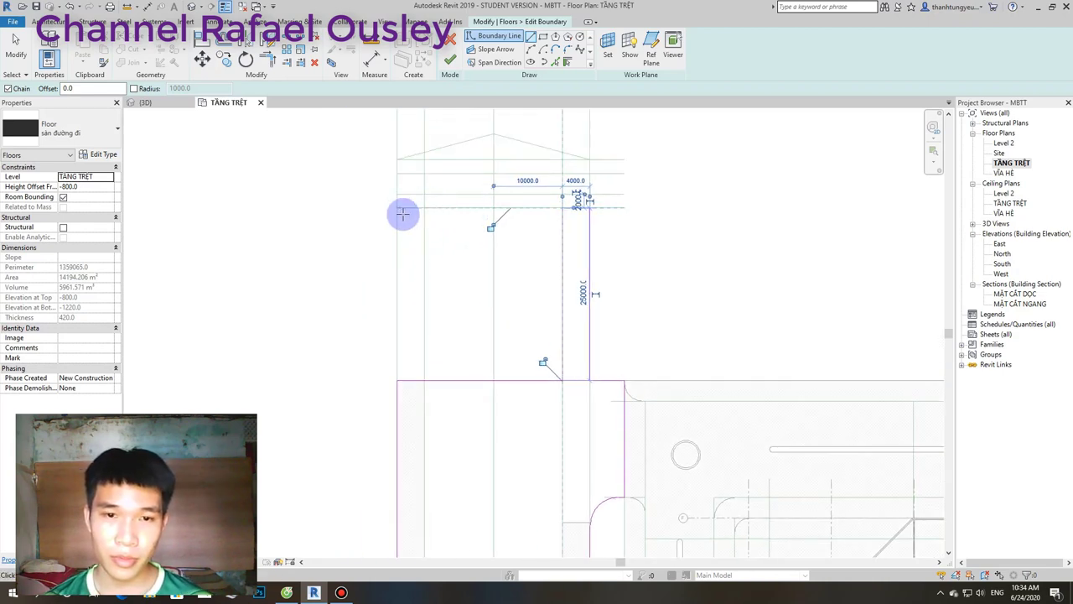
{"action": "key", "text": "Escape"}
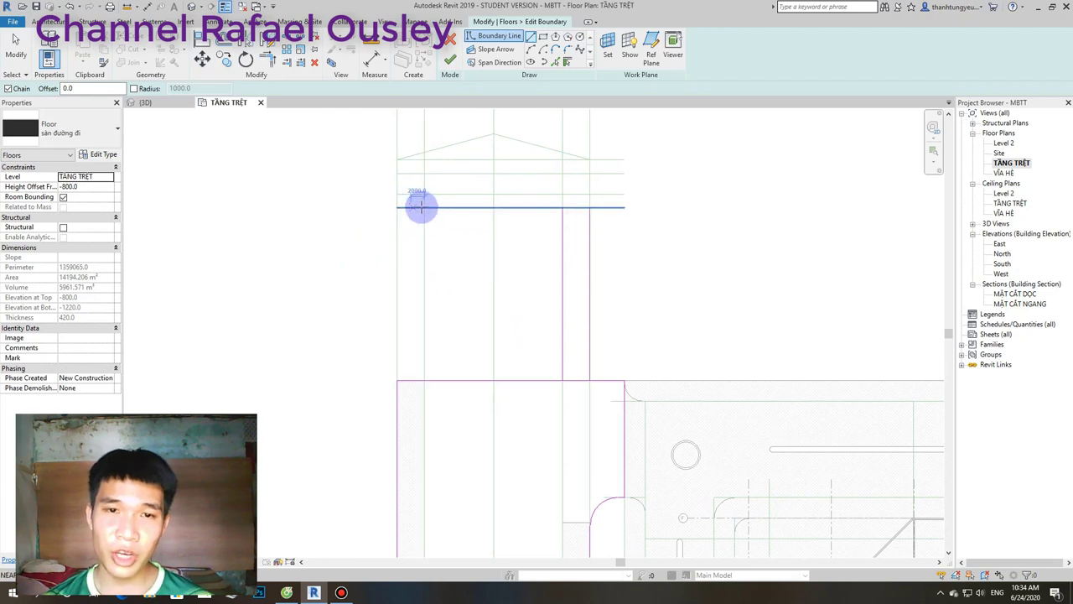
{"action": "left_click", "coordinate": [423, 207]}
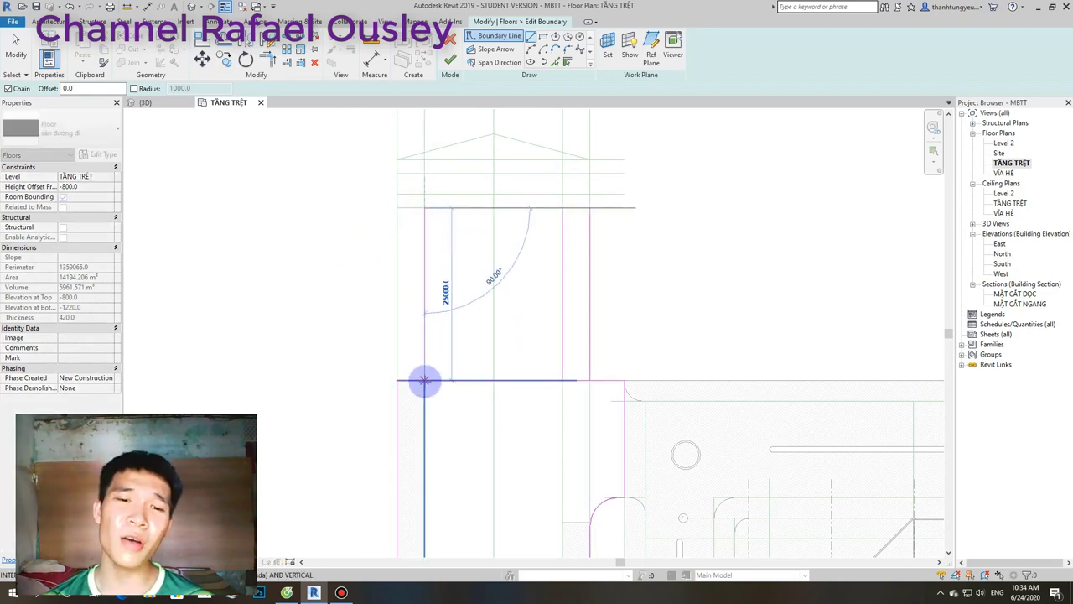
{"action": "key", "text": "Escape"}
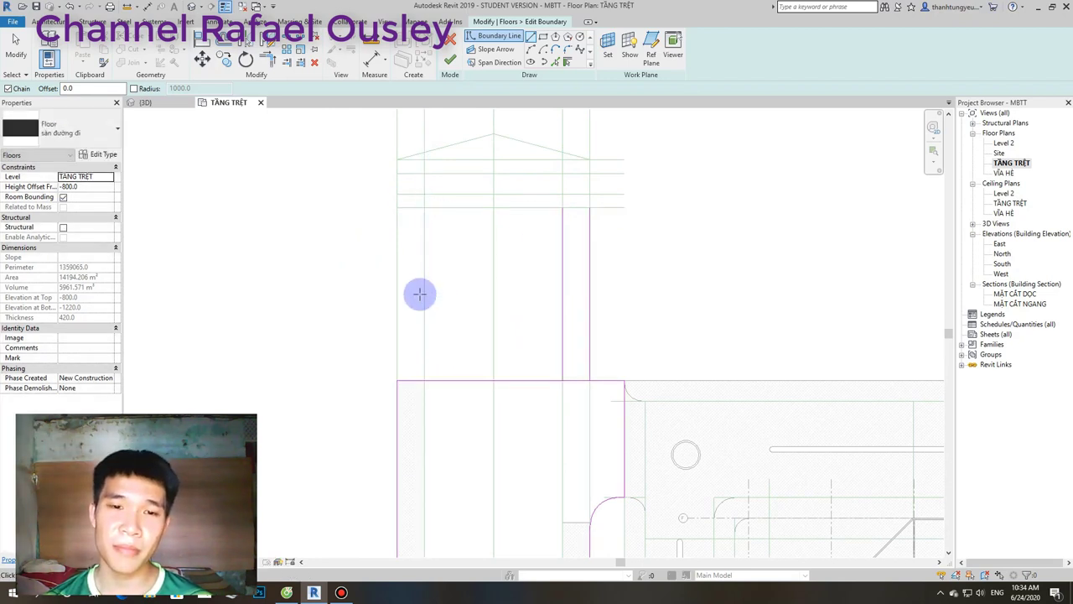
{"action": "scroll", "coordinate": [421, 293], "scroll_direction": "down", "scroll_amount": 2}
{"action": "middle_click_drag", "start_coordinate": [421, 294], "coordinate": [443, 168]}
{"action": "middle_click_drag", "start_coordinate": [512, 221], "coordinate": [495, 324]}
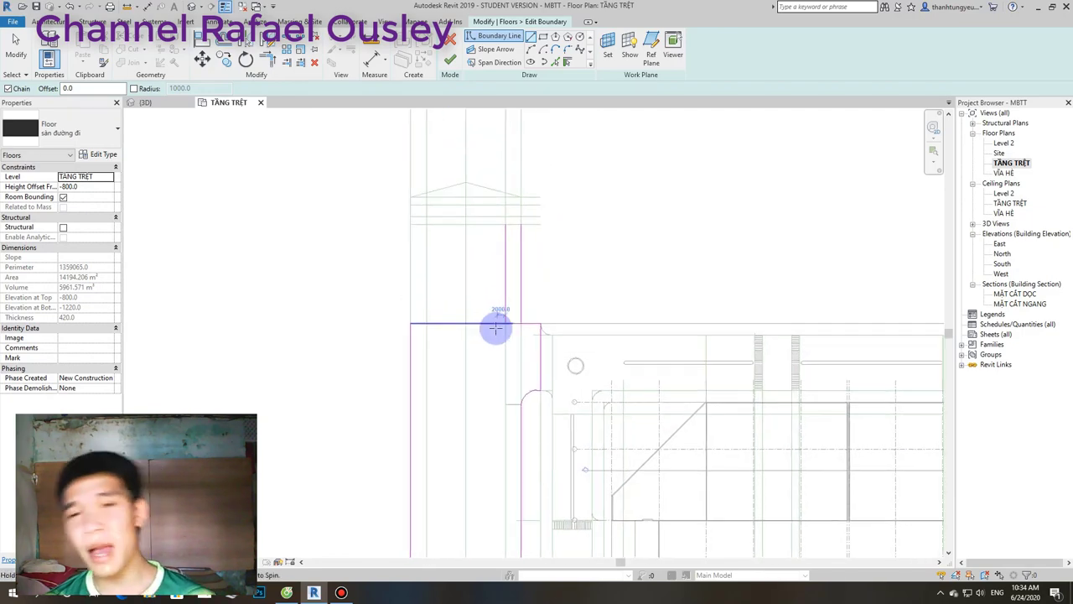
{"action": "key", "text": "Escape"}
Draw a horizontal boundary line joining the tops of the two vertical lines.
{"action": "scroll", "coordinate": [530, 265], "scroll_direction": "up", "scroll_amount": 2}
{"action": "left_click", "coordinate": [488, 294]}
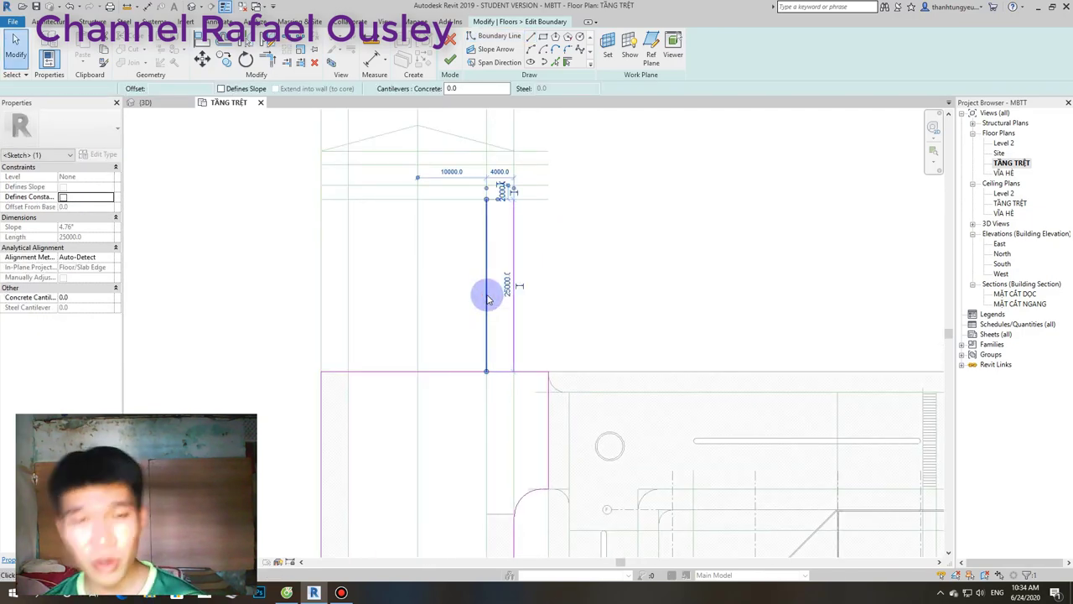
{"action": "key", "text": "Escape"}
{"action": "left_click", "coordinate": [495, 36]}
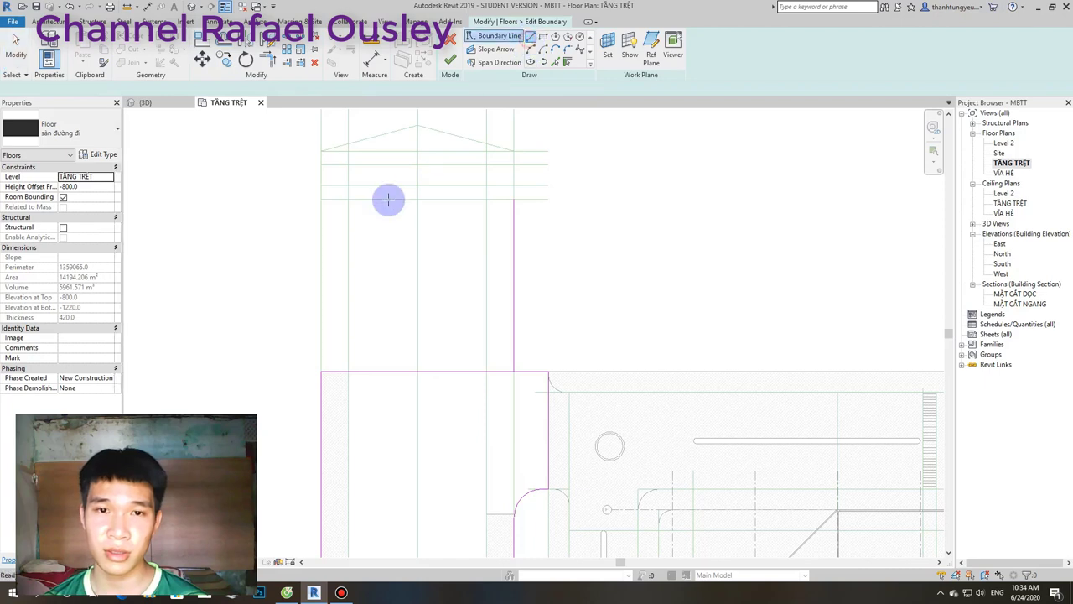
{"action": "left_click", "coordinate": [320, 199]}
{"action": "left_click", "coordinate": [515, 198]}
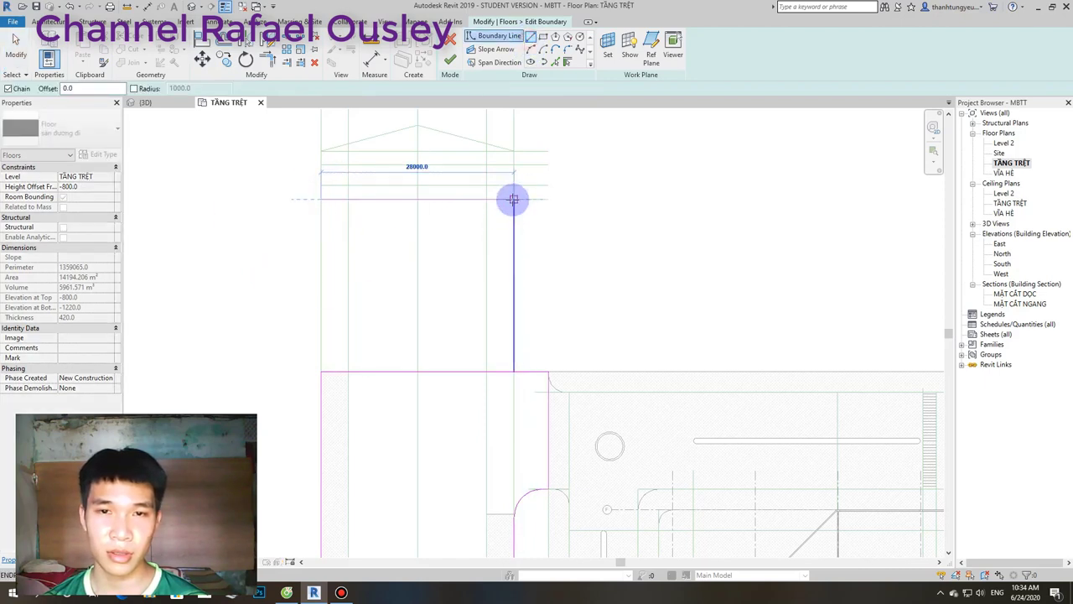
{"action": "key", "text": "Escape"}
Delete the old horizontal boundary segment across the strip's base and inspect the junction.
{"action": "scroll", "coordinate": [486, 251], "scroll_direction": "down", "scroll_amount": 3}
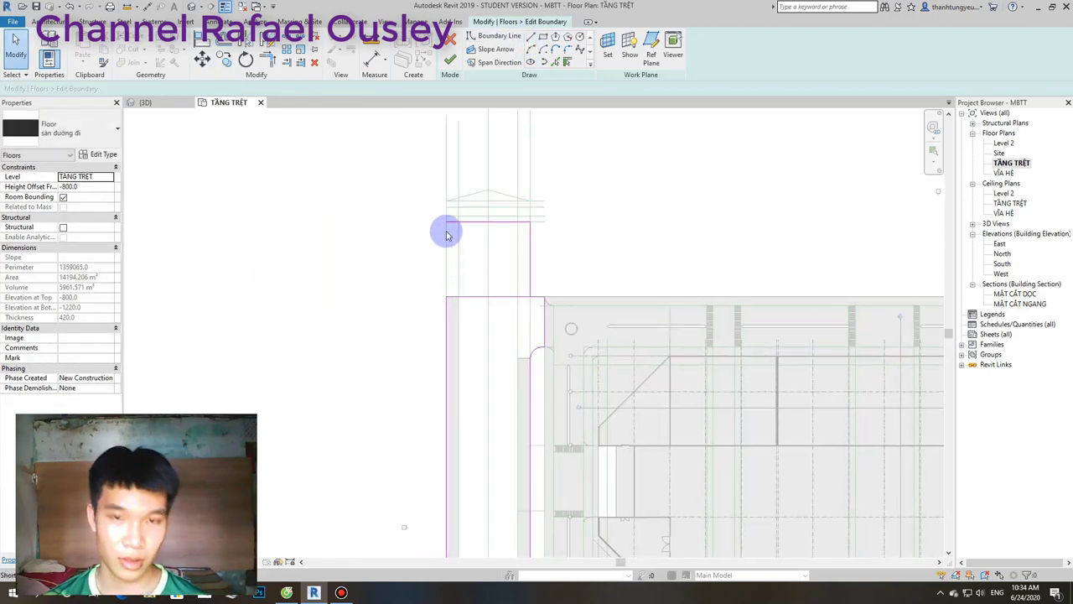
{"action": "scroll", "coordinate": [451, 319], "scroll_direction": "up", "scroll_amount": 2}
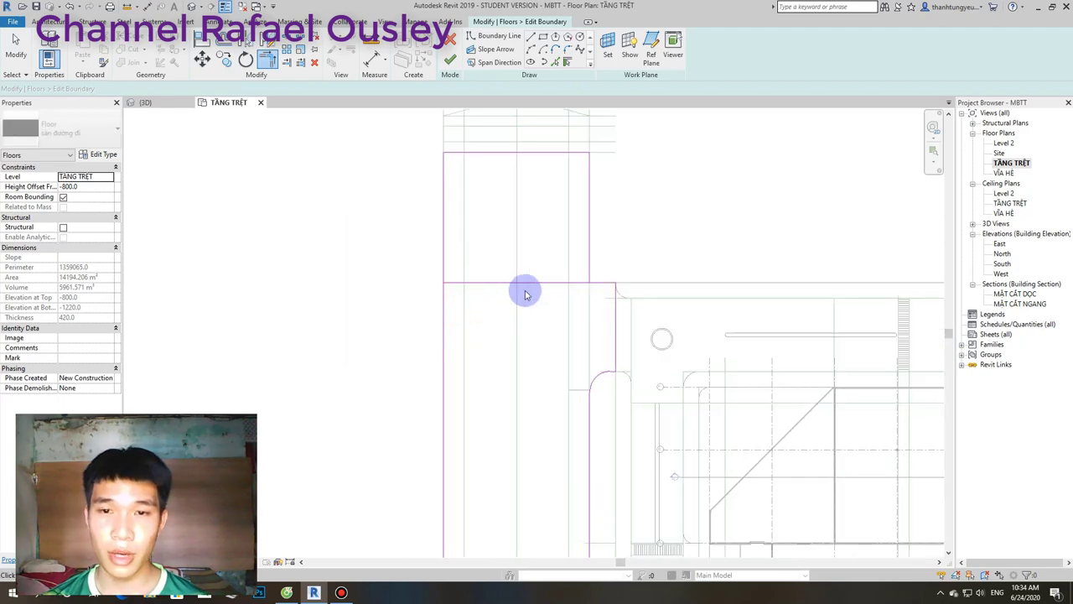
{"action": "left_click", "coordinate": [544, 282]}
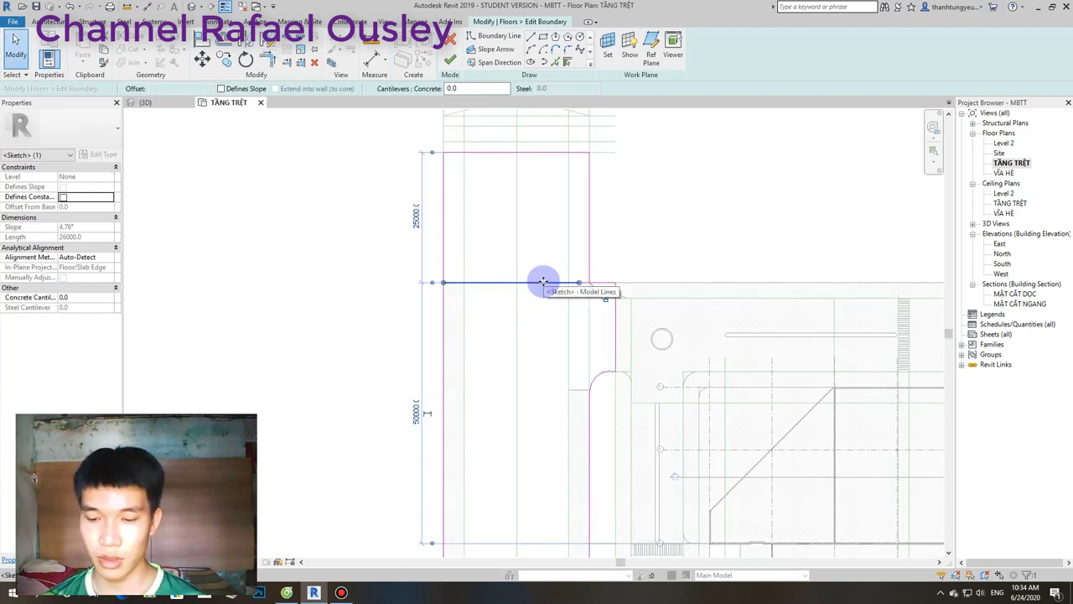
{"action": "key", "text": "Delete"}
{"action": "scroll", "coordinate": [549, 285], "scroll_direction": "up", "scroll_amount": 2}
{"action": "middle_click_drag", "start_coordinate": [603, 270], "coordinate": [409, 339]}
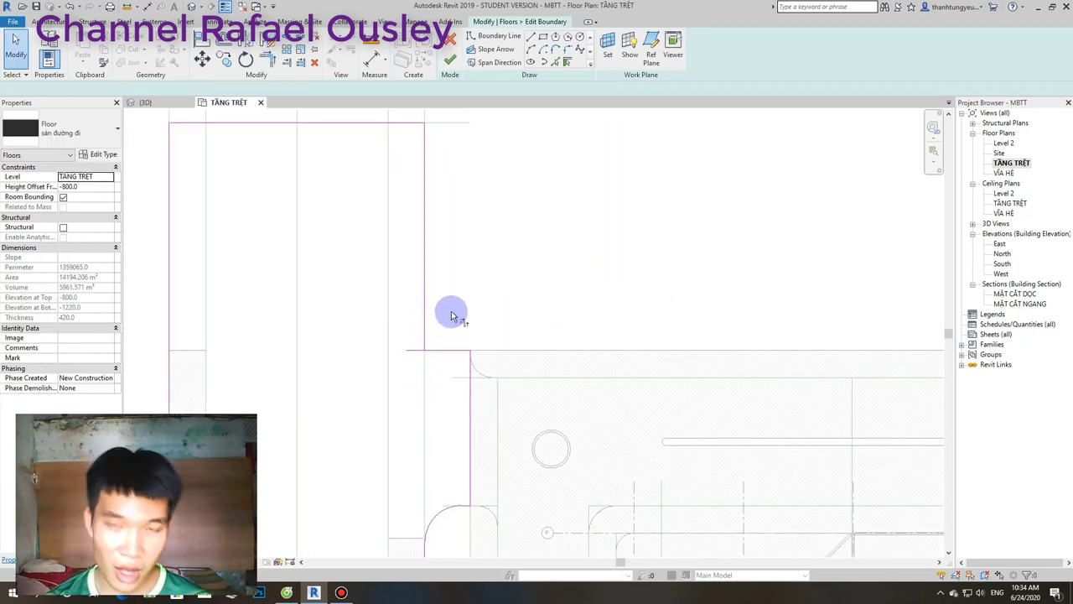
{"action": "scroll", "coordinate": [469, 340], "scroll_direction": "down", "scroll_amount": 2}
{"action": "middle_click_drag", "start_coordinate": [501, 324], "coordinate": [558, 293]}
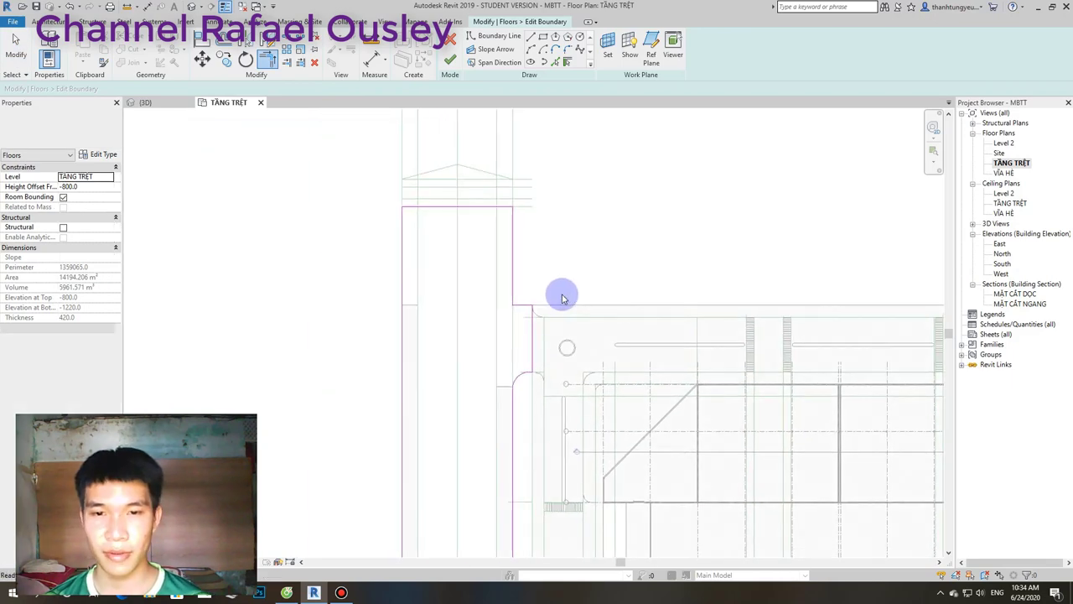
{"action": "scroll", "coordinate": [516, 312], "scroll_direction": "up", "scroll_amount": 1}
{"action": "scroll", "coordinate": [509, 317], "scroll_direction": "up", "scroll_amount": 1}
{"action": "scroll", "coordinate": [509, 317], "scroll_direction": "down", "scroll_amount": 3}
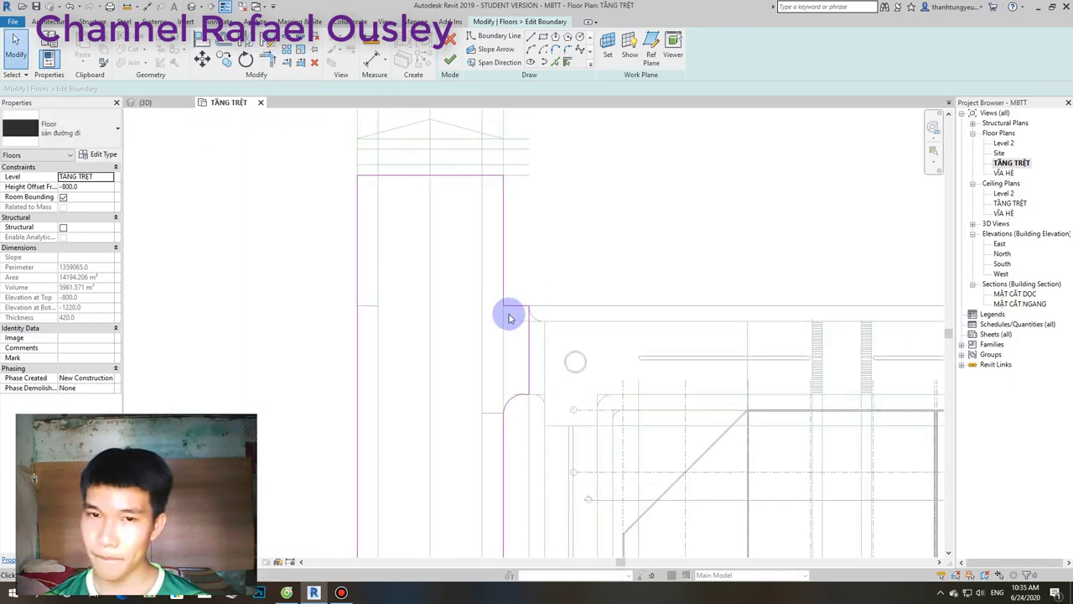
{"action": "scroll", "coordinate": [509, 317], "scroll_direction": "up", "scroll_amount": 1}
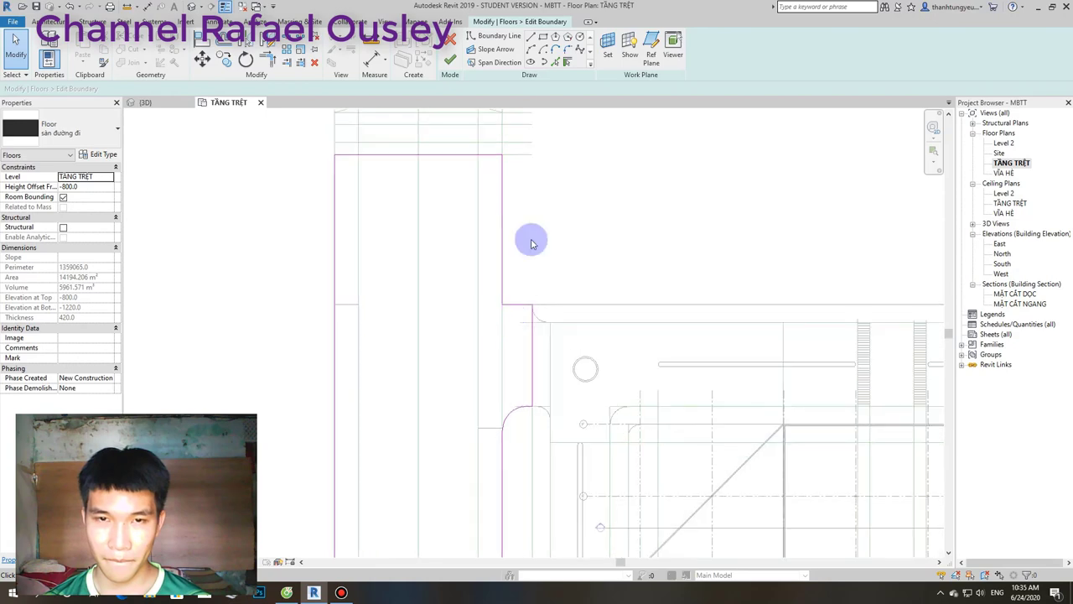
Sketch a rectangular boundary across the top of the northward strip.
{"action": "left_click", "coordinate": [568, 48]}
{"action": "scroll", "coordinate": [525, 203], "scroll_direction": "up", "scroll_amount": 1}
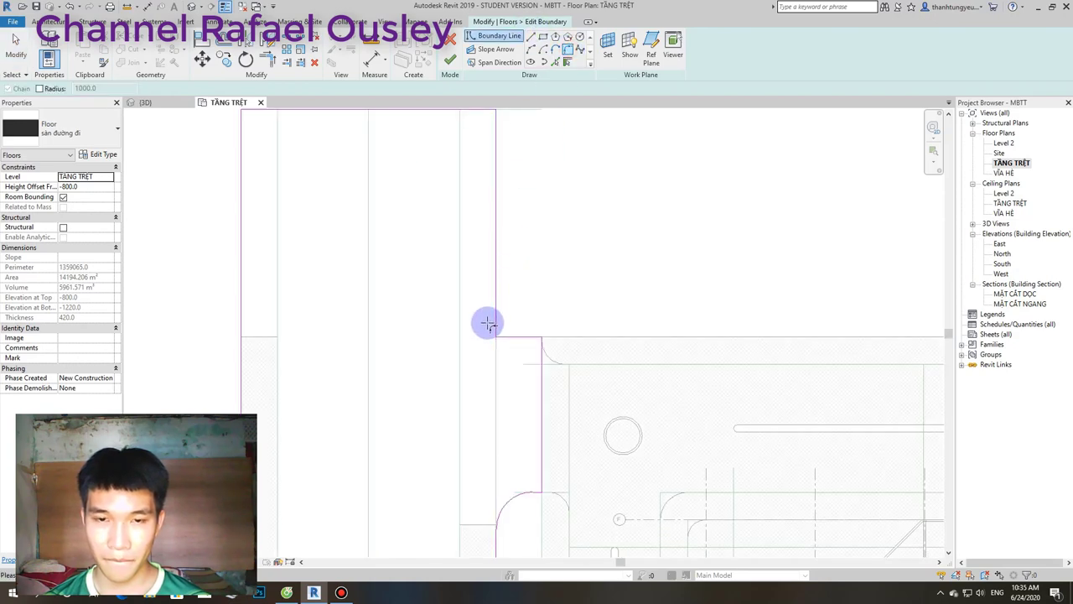
{"action": "scroll", "coordinate": [499, 311], "scroll_direction": "down", "scroll_amount": 1}
{"action": "key", "text": "Escape"}
{"action": "scroll", "coordinate": [509, 269], "scroll_direction": "down", "scroll_amount": 1}
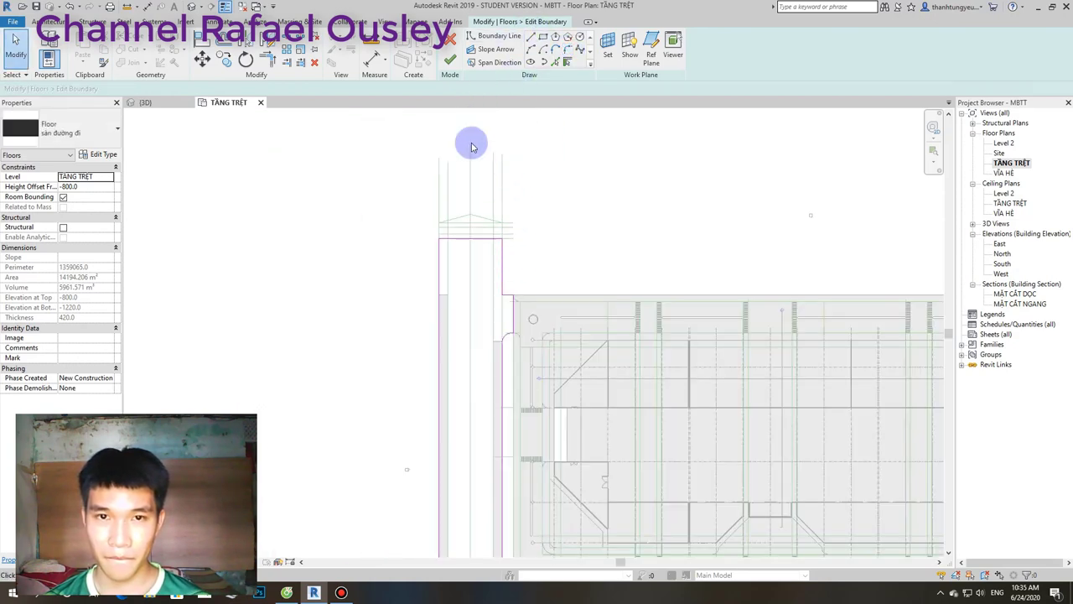
{"action": "scroll", "coordinate": [472, 147], "scroll_direction": "up", "scroll_amount": 2}
{"action": "left_click", "coordinate": [544, 42]}
{"action": "scroll", "coordinate": [427, 287], "scroll_direction": "up", "scroll_amount": 1}
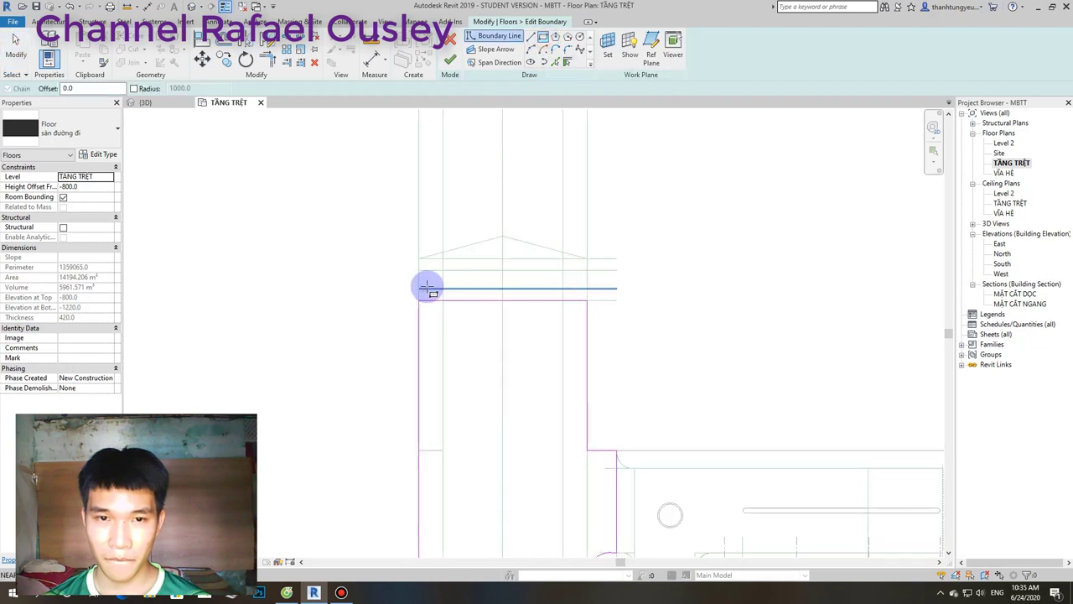
{"action": "left_click", "coordinate": [422, 272]}
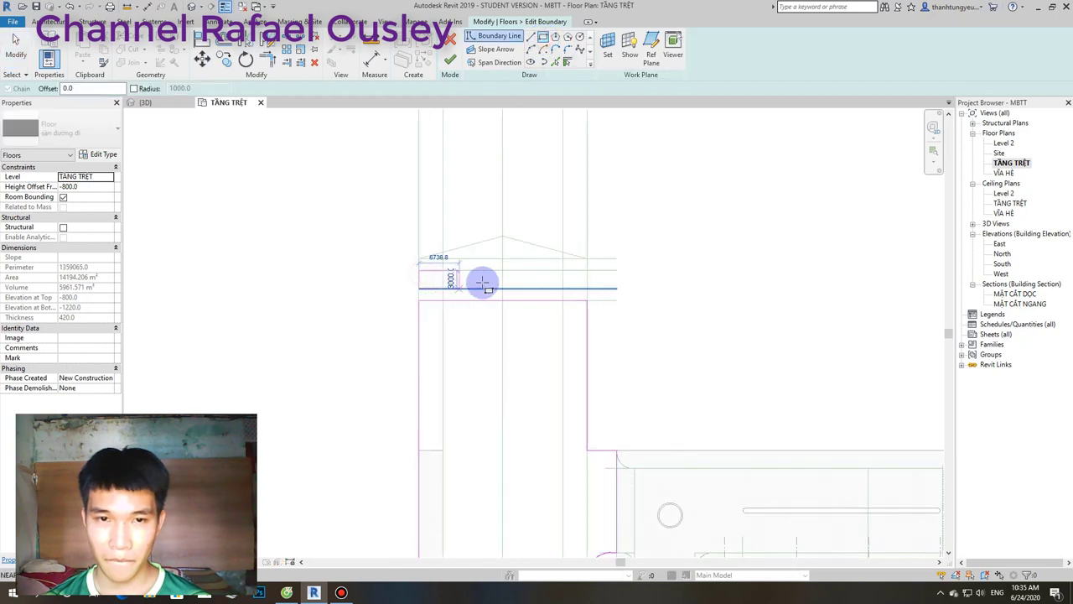
{"action": "left_click", "coordinate": [586, 287]}
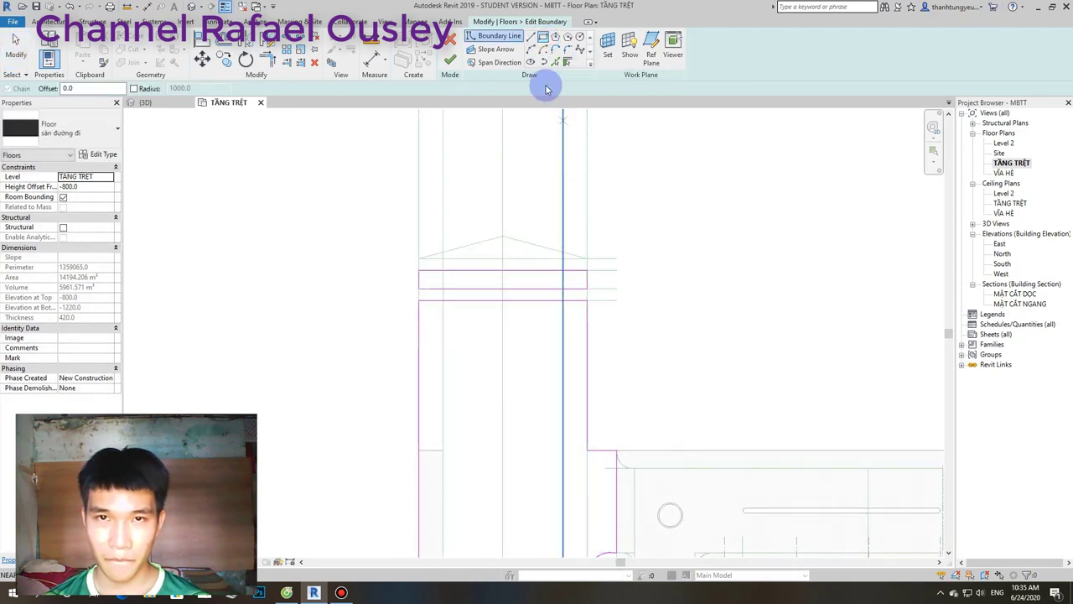
Draw sloped edges up to a peak and down to the right corner, closing at the left.
{"action": "left_click", "coordinate": [530, 37]}
{"action": "scroll", "coordinate": [406, 269], "scroll_direction": "up", "scroll_amount": 1}
{"action": "scroll", "coordinate": [420, 262], "scroll_direction": "up", "scroll_amount": 1}
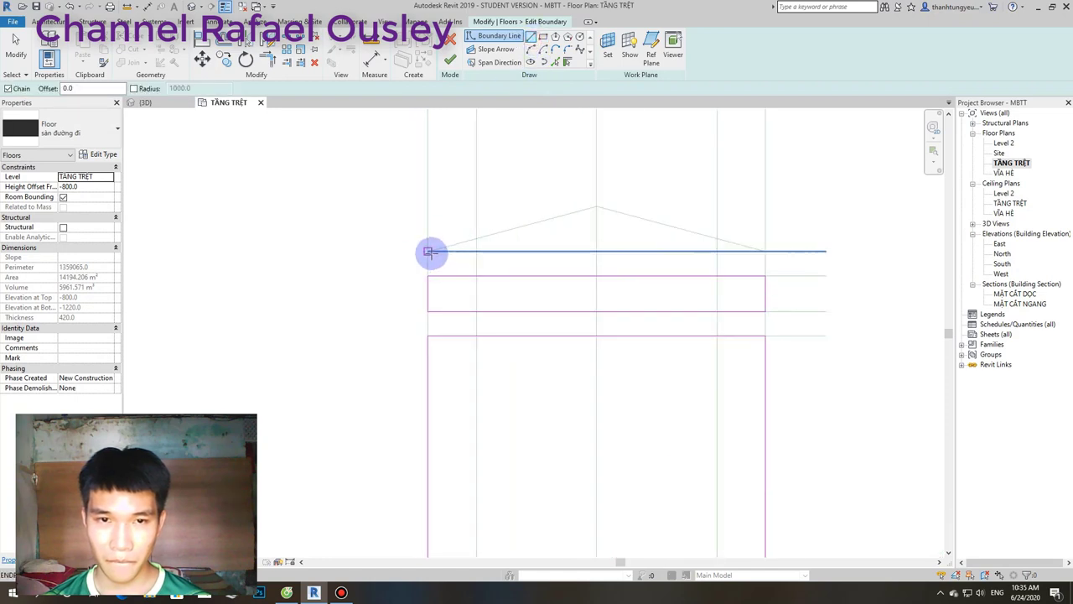
{"action": "left_click", "coordinate": [428, 251]}
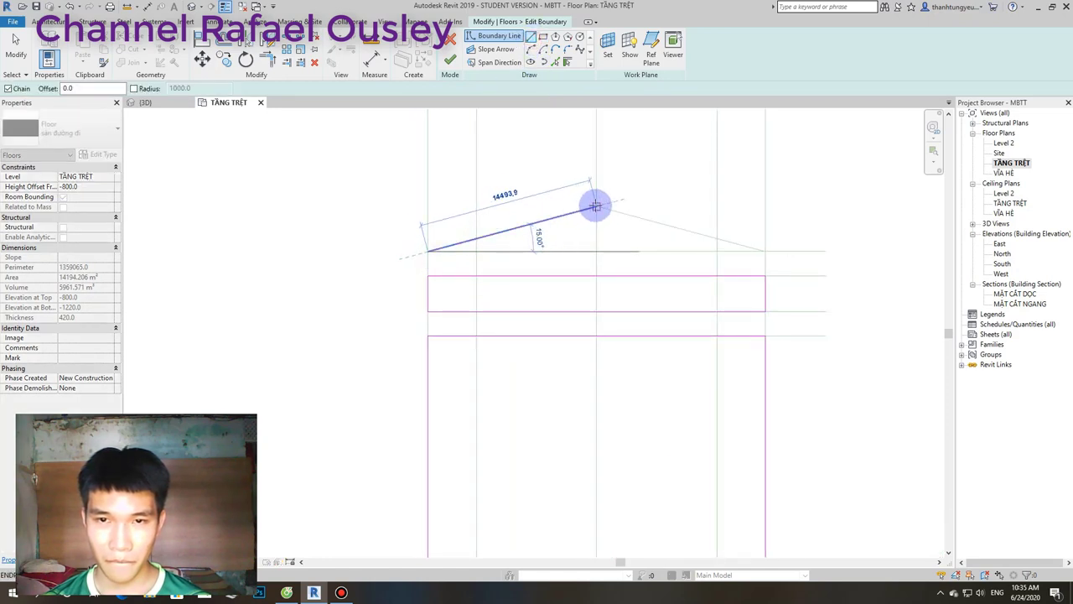
{"action": "left_click", "coordinate": [594, 207]}
{"action": "left_click", "coordinate": [765, 250]}
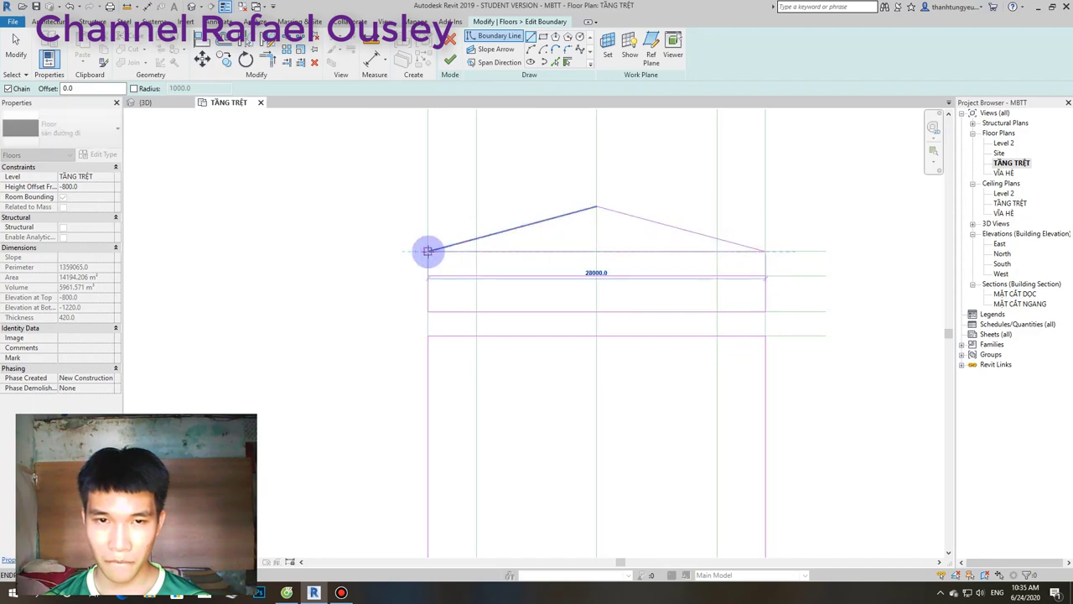
{"action": "left_click", "coordinate": [428, 251]}
Finish the floor boundary edit and inspect the slabs in the 3D view.
{"action": "left_click", "coordinate": [453, 63]}
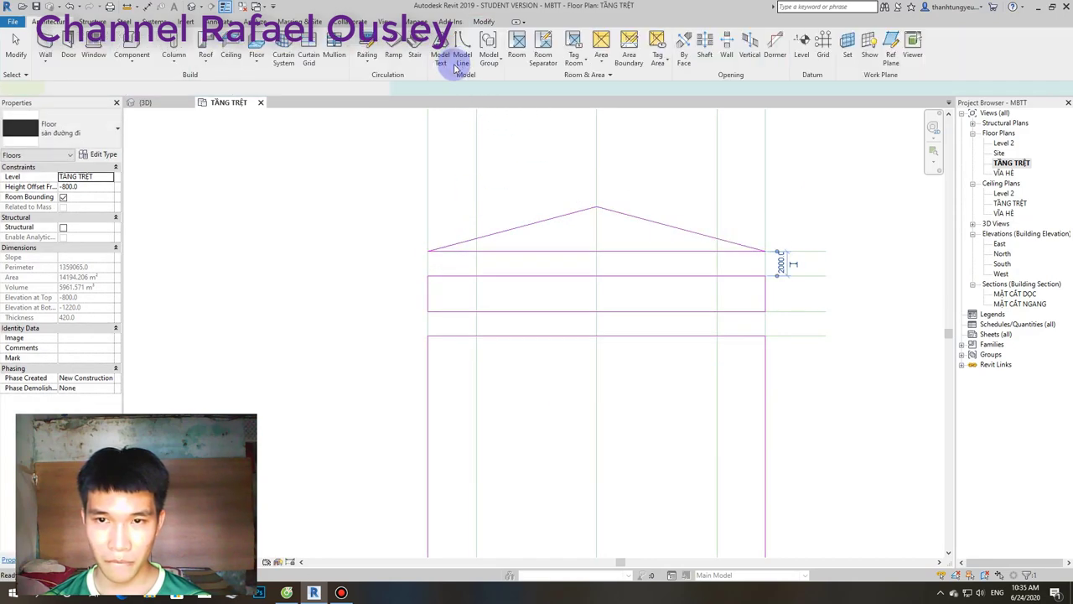
{"action": "left_click", "coordinate": [443, 312]}
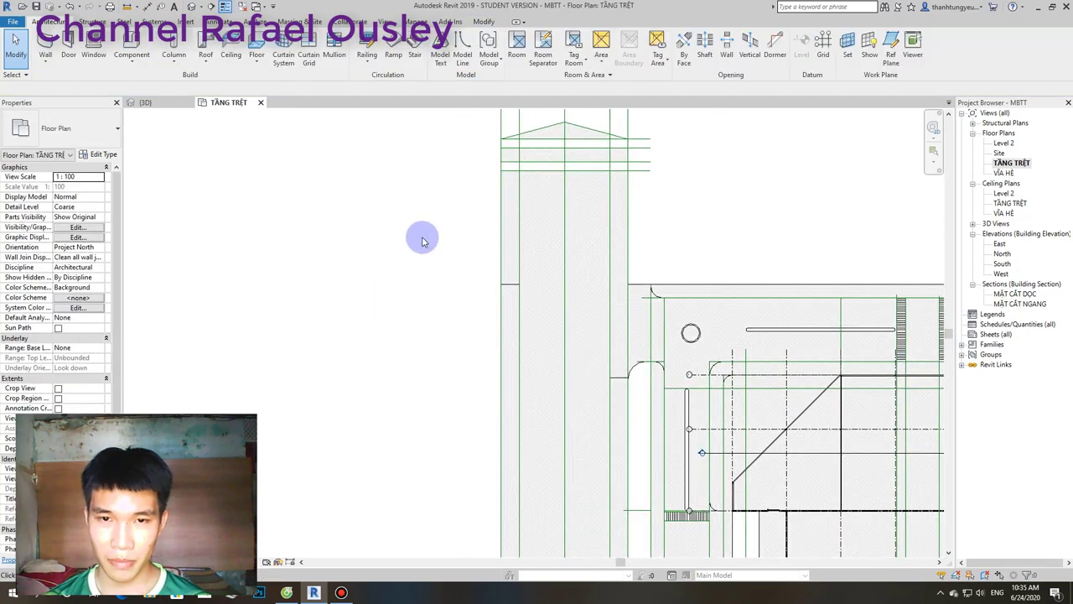
{"action": "left_click", "coordinate": [142, 103]}
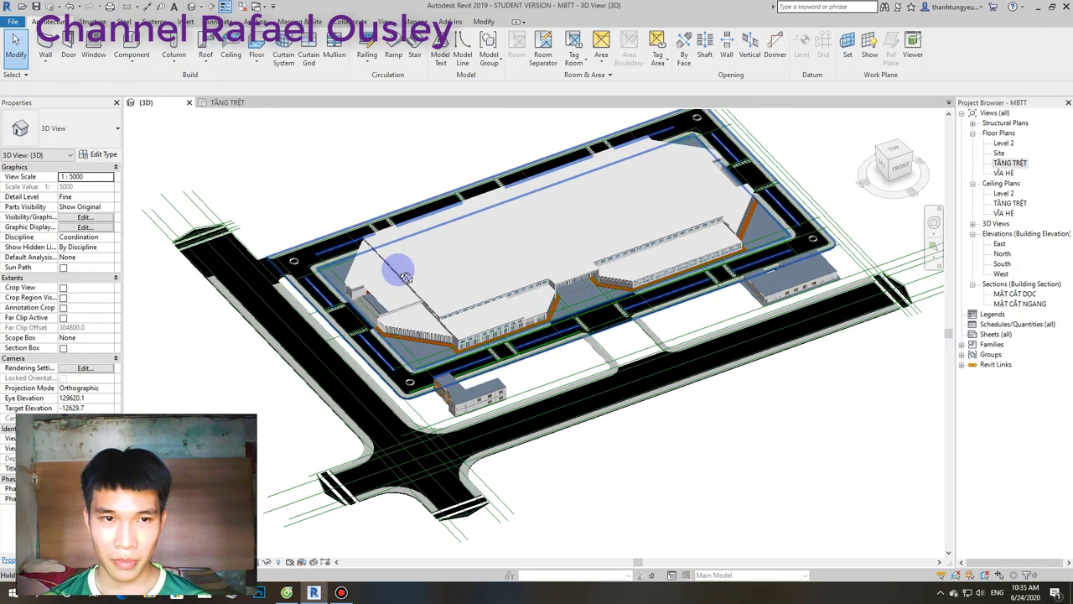
{"action": "middle_click_drag", "start_coordinate": [405, 277], "coordinate": [359, 369], "text": "shift"}
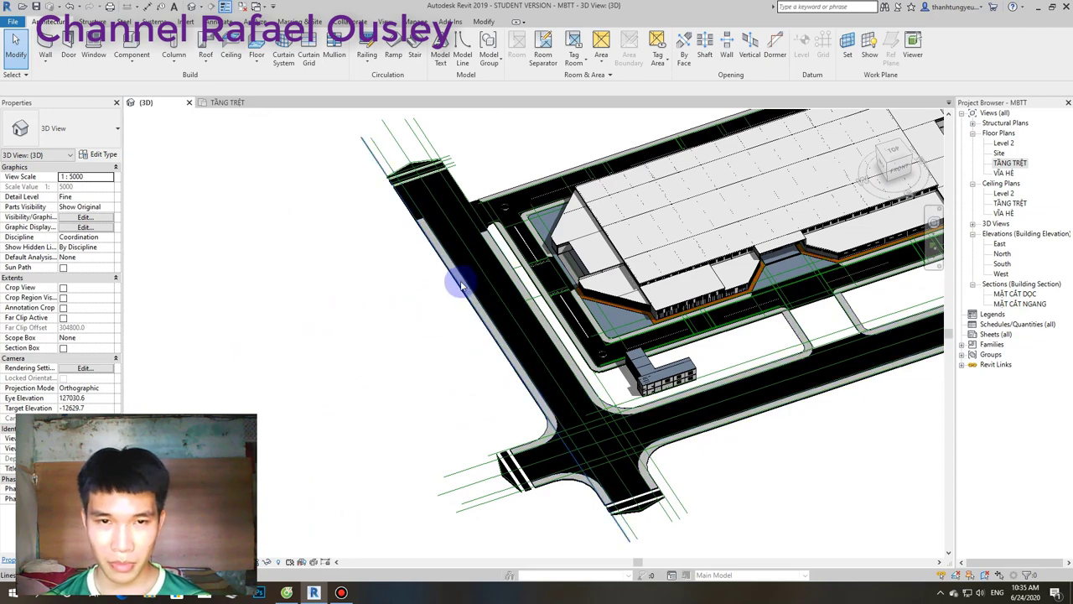
{"action": "scroll", "coordinate": [496, 252], "scroll_direction": "up", "scroll_amount": 2}
{"action": "scroll", "coordinate": [498, 256], "scroll_direction": "up", "scroll_amount": 1}
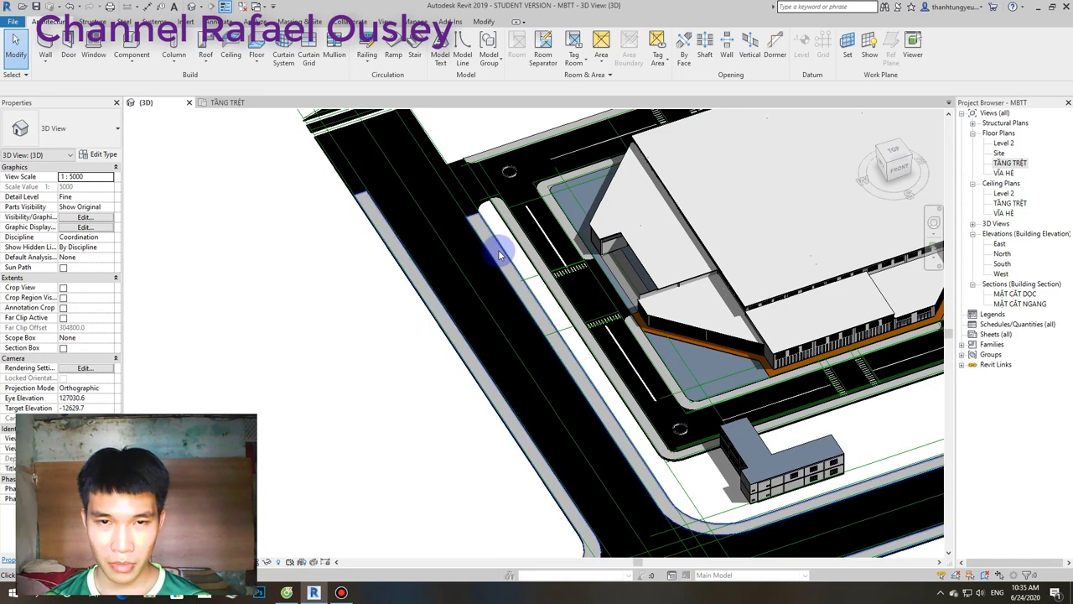
Put the floor strip along the road into boundary editing, then switch to the browser.
{"action": "left_click", "coordinate": [499, 254]}
{"action": "left_click", "coordinate": [455, 55]}
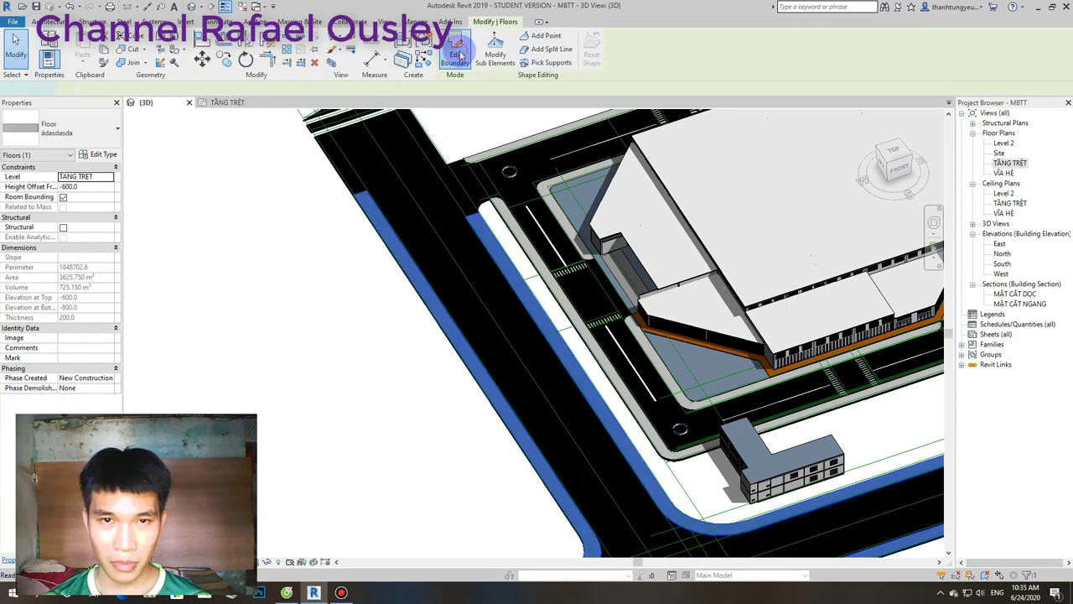
{"action": "left_click", "coordinate": [286, 593]}
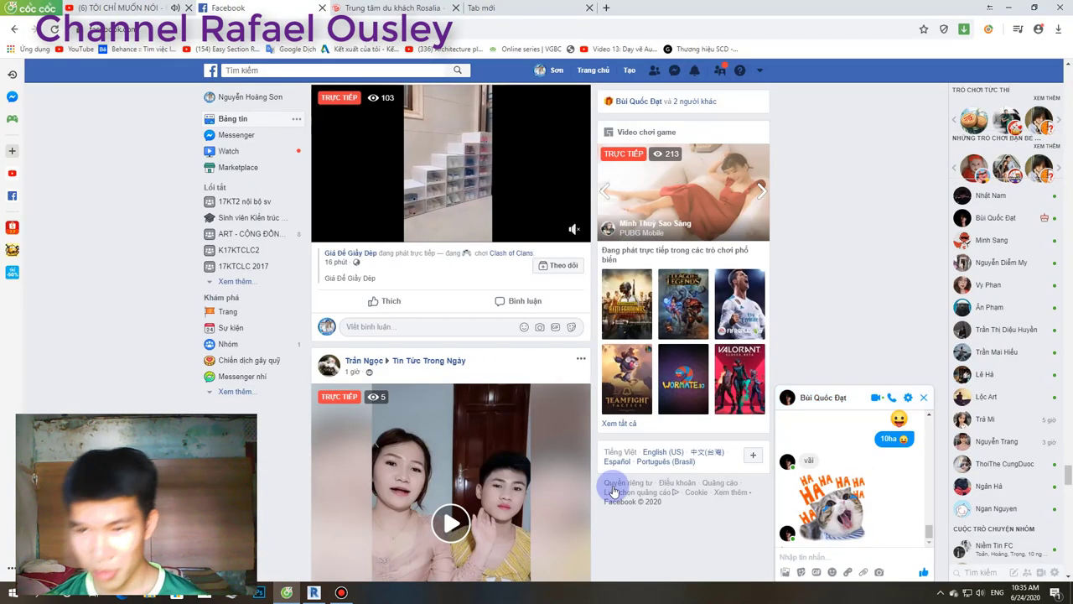
Type and send a short first reply in the Messenger chat.
{"action": "left_click", "coordinate": [801, 556]}
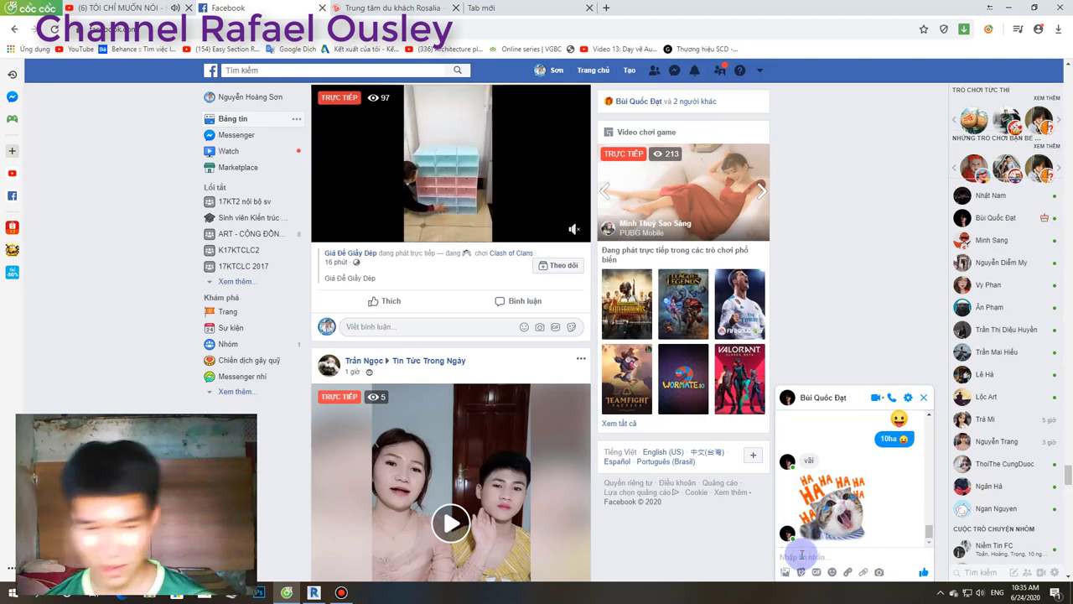
{"action": "type", "text": "10 ha"}
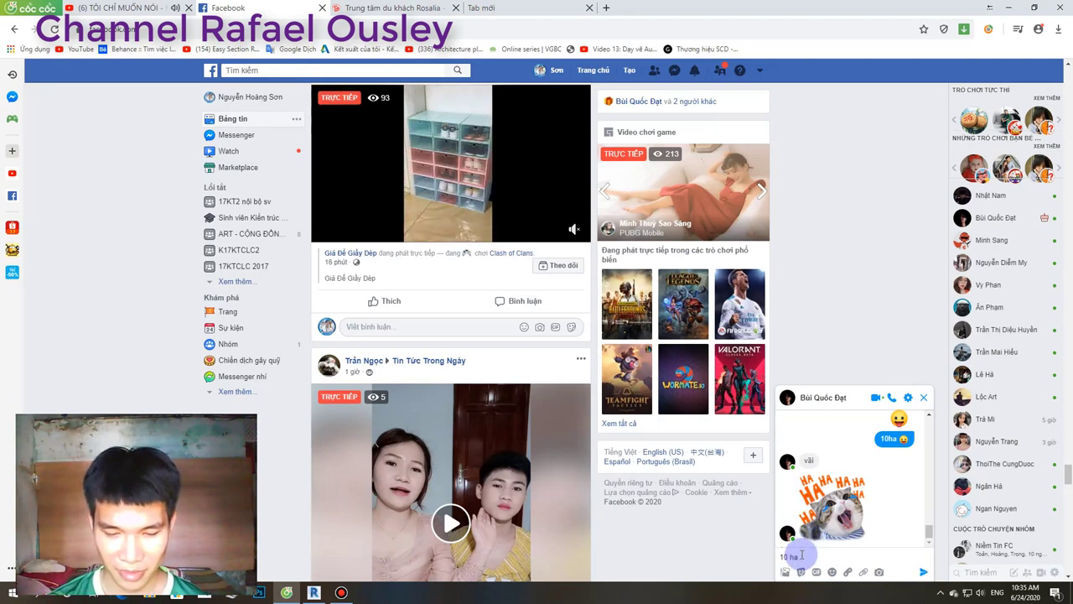
{"action": "key", "text": "BackSpace"}
{"action": "key", "text": "BackSpace"}
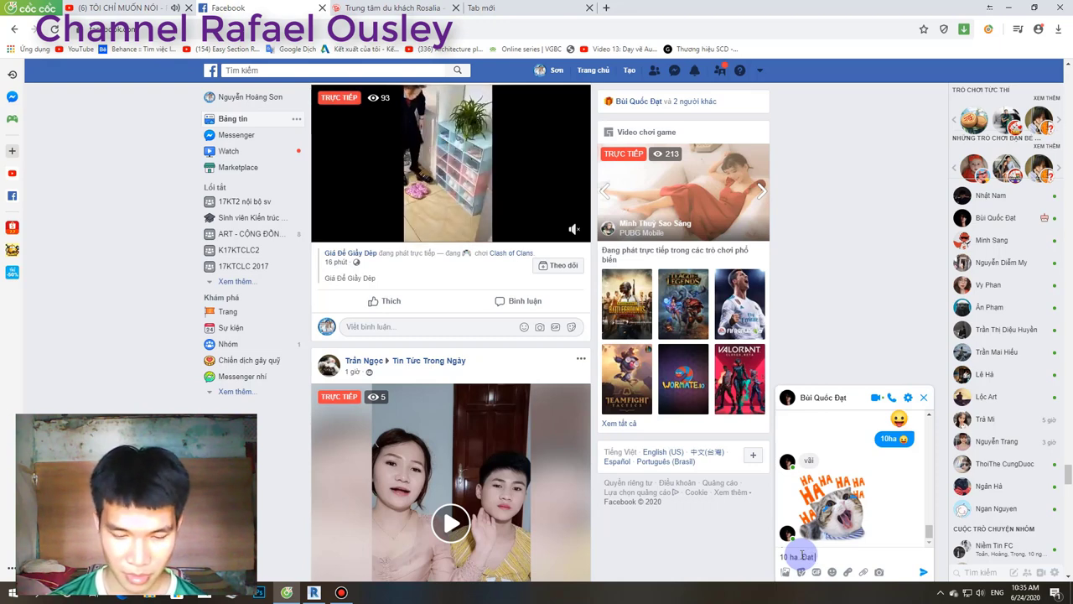
{"action": "type", "text": "i nhiều đất. P"}
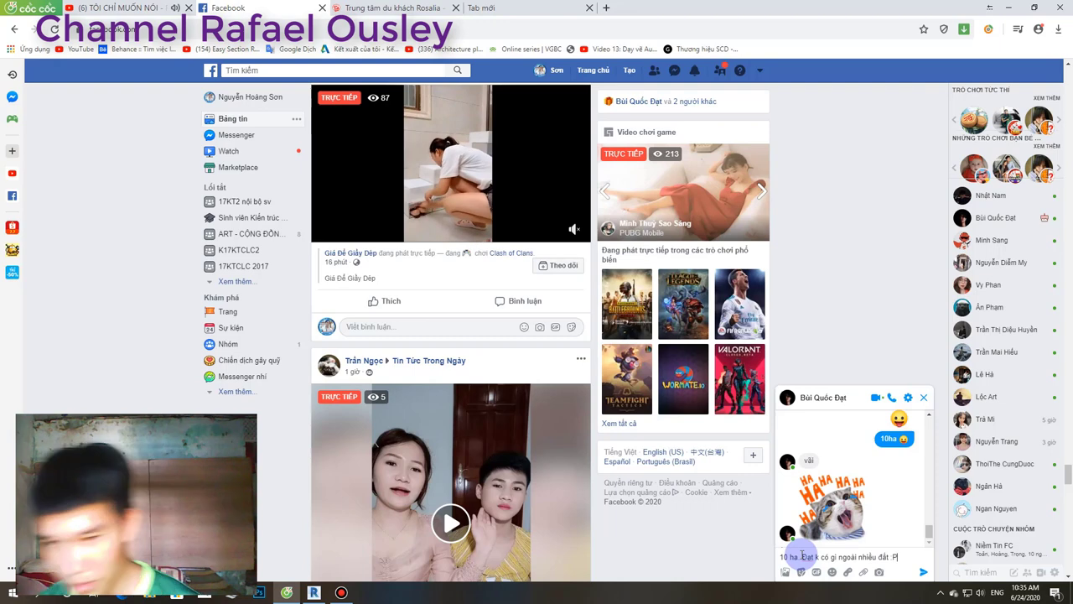
{"action": "key", "text": "Return"}
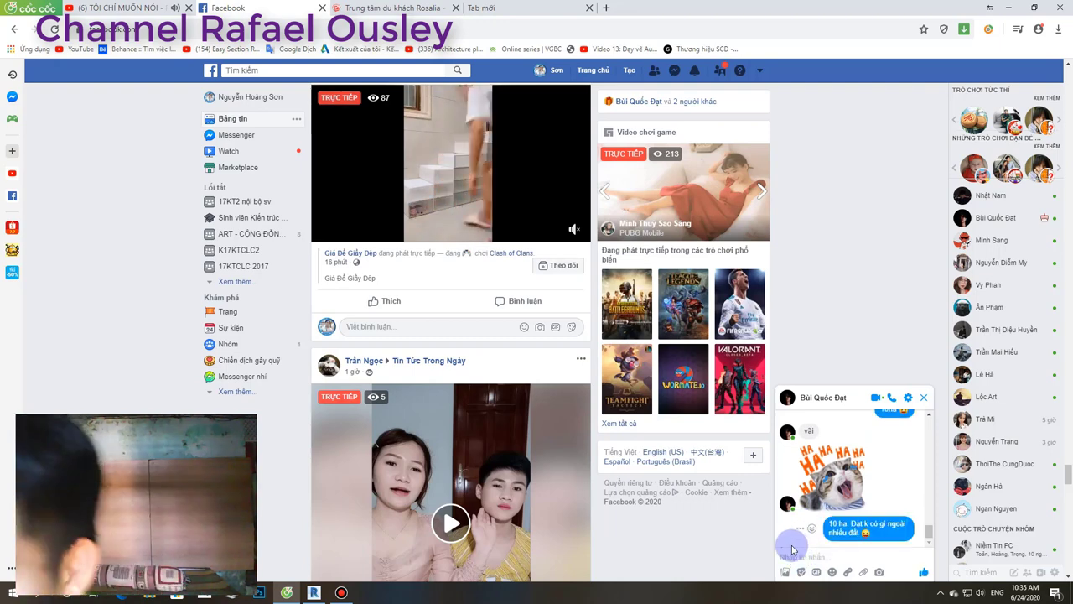
Scroll the chat, send a second short reply, and return to Revit.
{"action": "scroll", "coordinate": [818, 515], "scroll_direction": "up", "scroll_amount": 2}
{"action": "scroll", "coordinate": [817, 516], "scroll_direction": "up", "scroll_amount": 2}
{"action": "scroll", "coordinate": [818, 515], "scroll_direction": "down", "scroll_amount": 3}
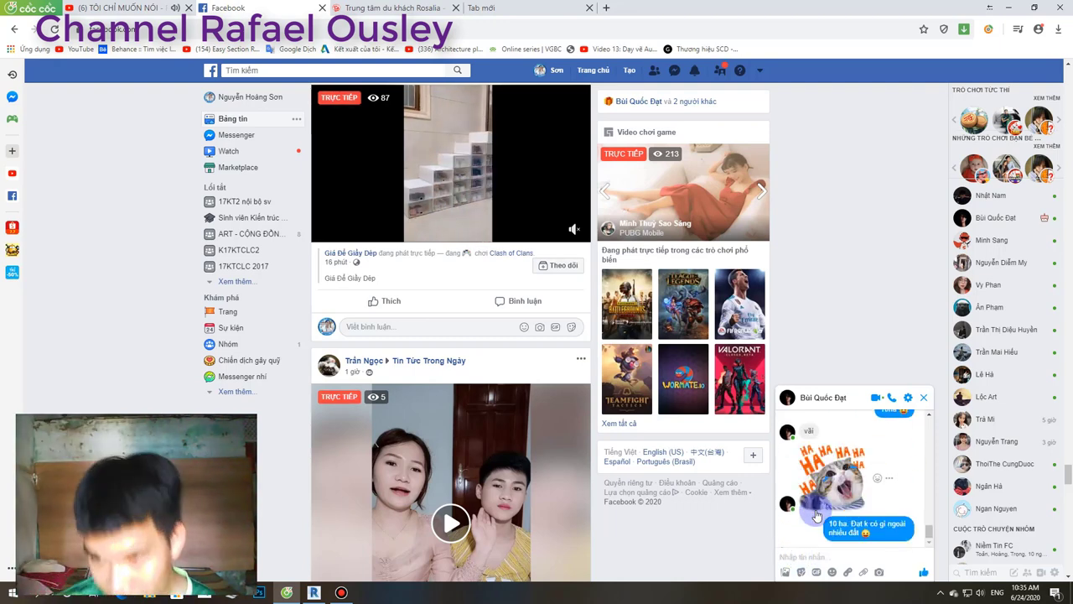
{"action": "scroll", "coordinate": [818, 514], "scroll_direction": "up", "scroll_amount": 2}
{"action": "scroll", "coordinate": [818, 514], "scroll_direction": "down", "scroll_amount": 3}
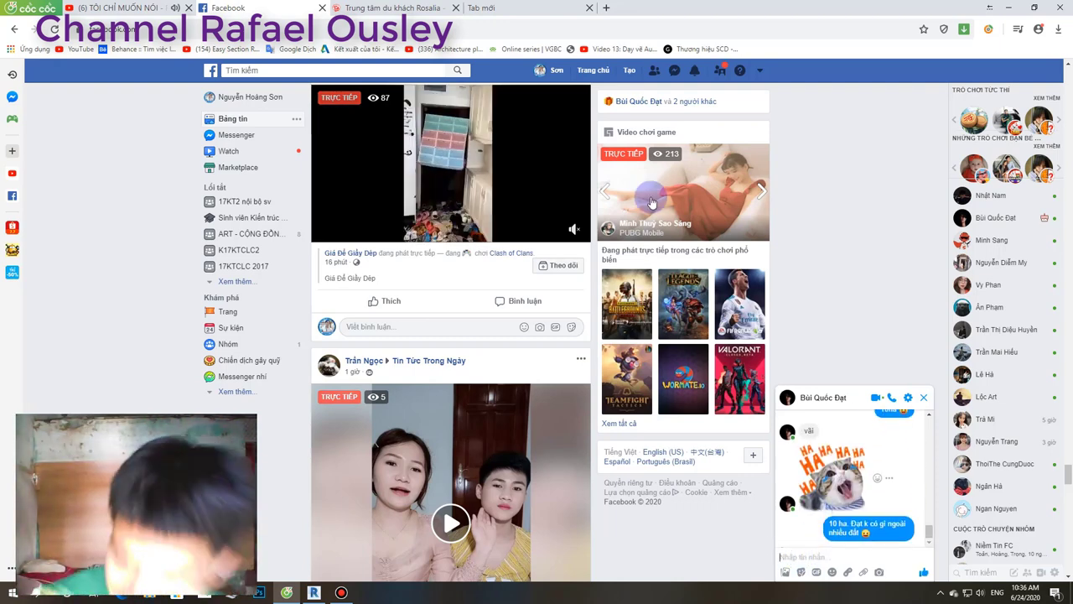
{"action": "scroll", "coordinate": [839, 437], "scroll_direction": "up", "scroll_amount": 3}
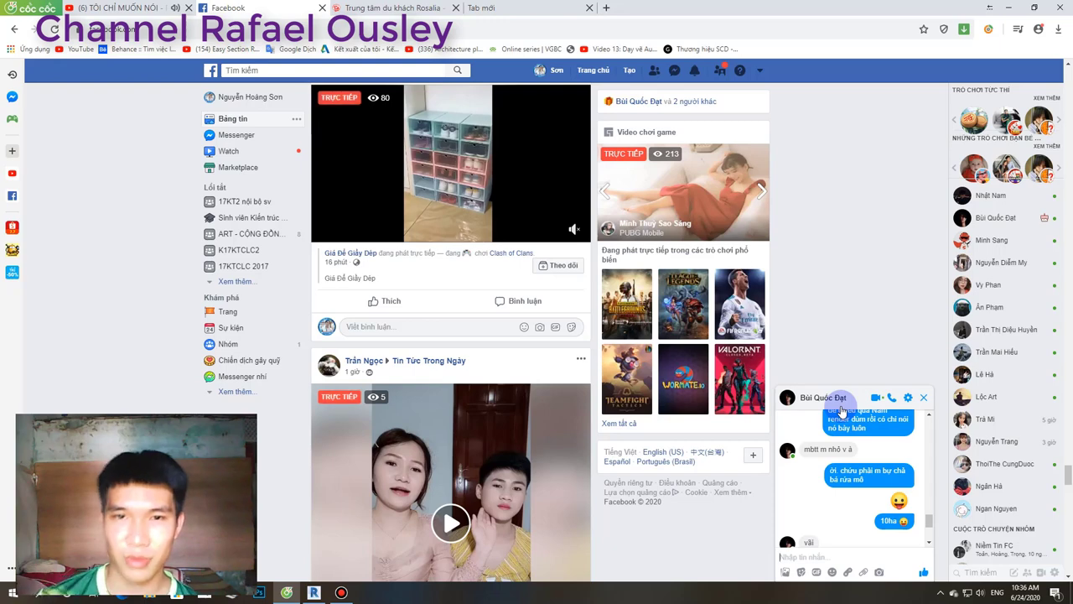
{"action": "scroll", "coordinate": [838, 469], "scroll_direction": "down", "scroll_amount": 3}
{"action": "type", "text": "to hay"}
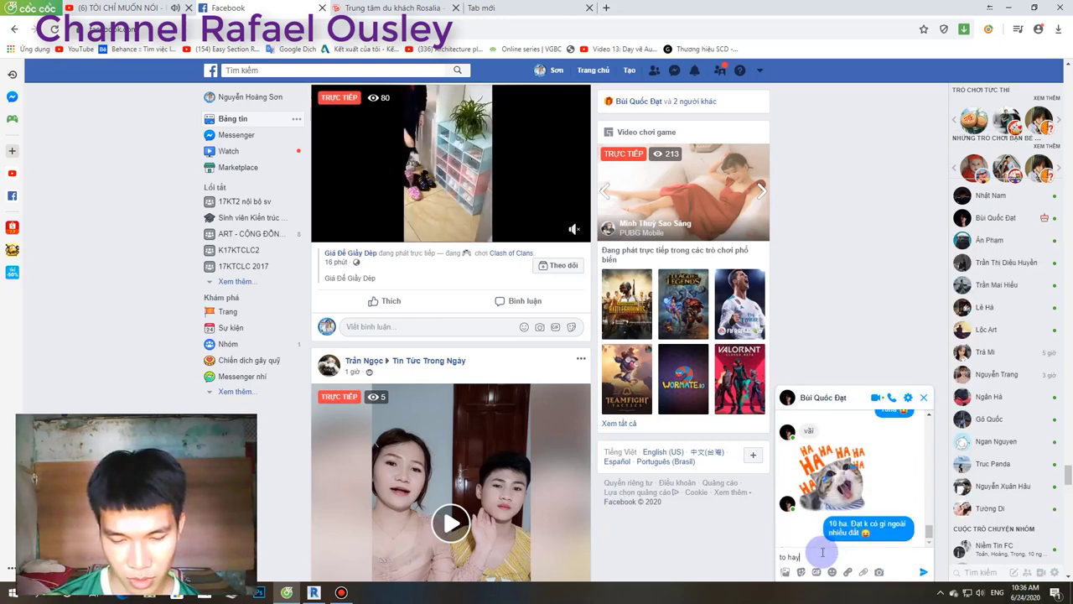
{"action": "type", "text": "nhớ bỏ"}
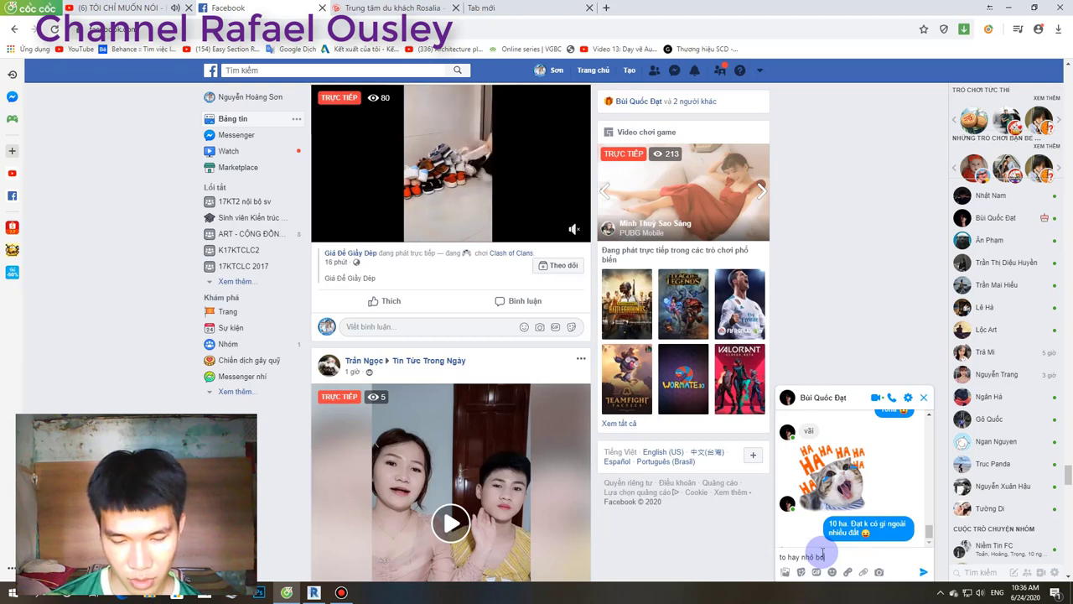
{"action": "type", "text": "w"}
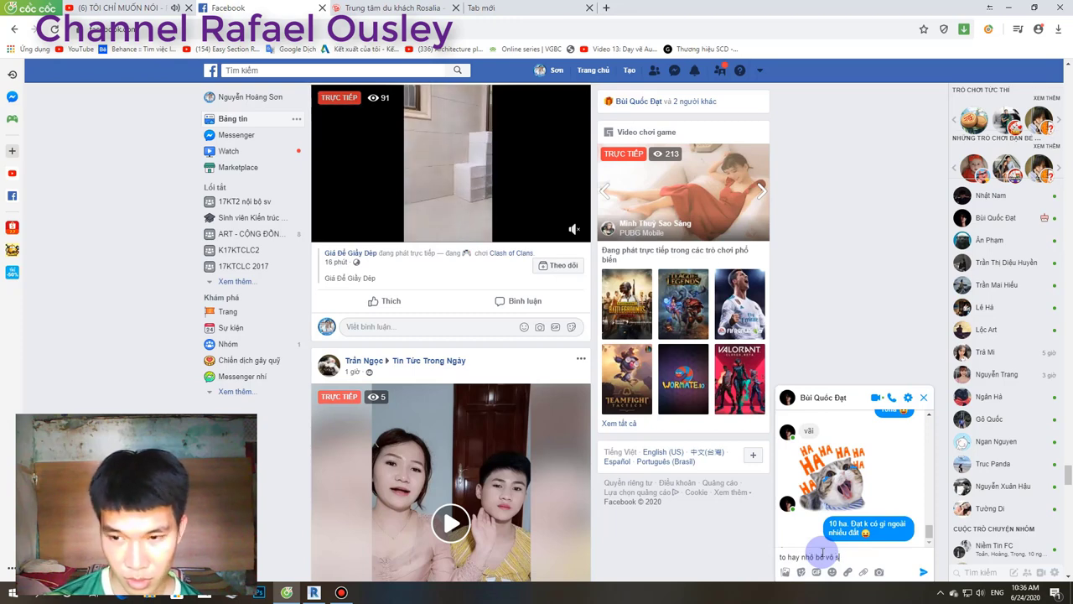
{"action": "type", "text": " ke"}
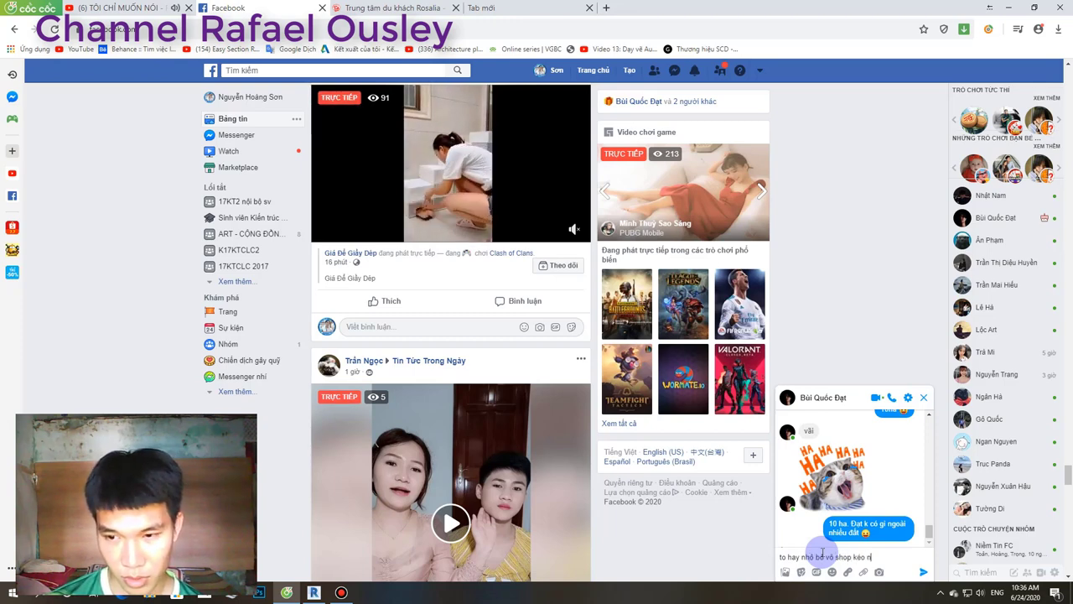
{"action": "type", "text": "o lai c"}
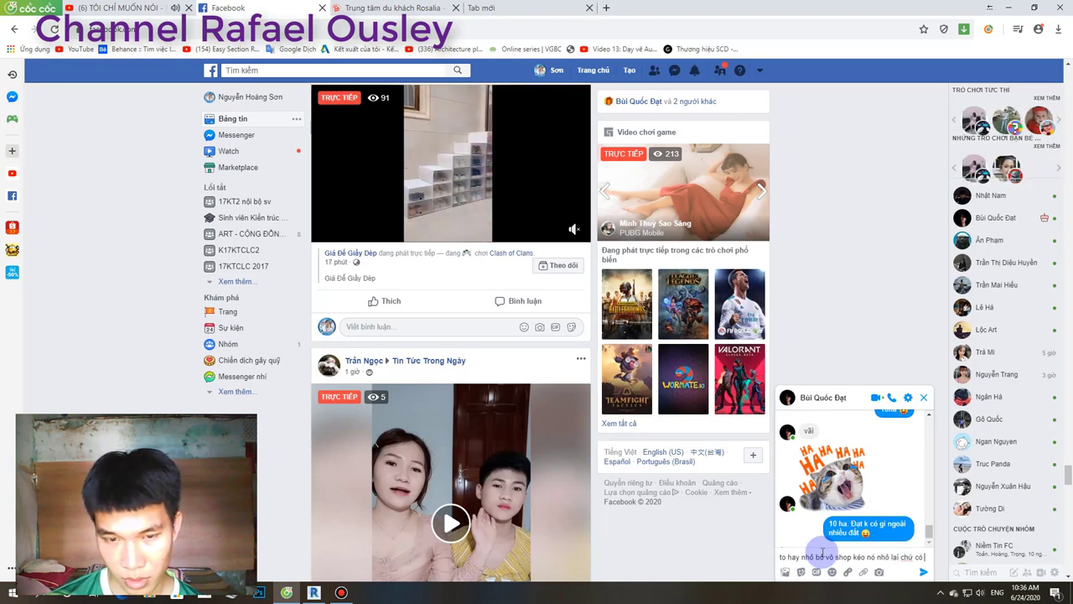
{"action": "key", "text": "BackSpace"}
{"action": "key", "text": "BackSpace"}
{"action": "key", "text": "BackSpace"}
{"action": "type", "text": "w"}
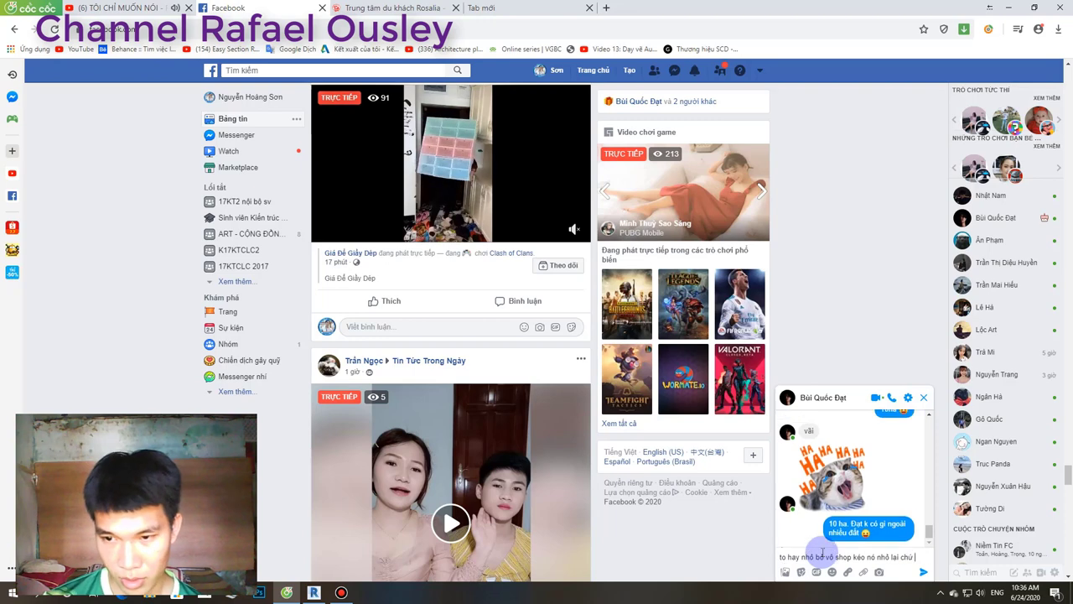
{"action": "key", "text": "Return"}
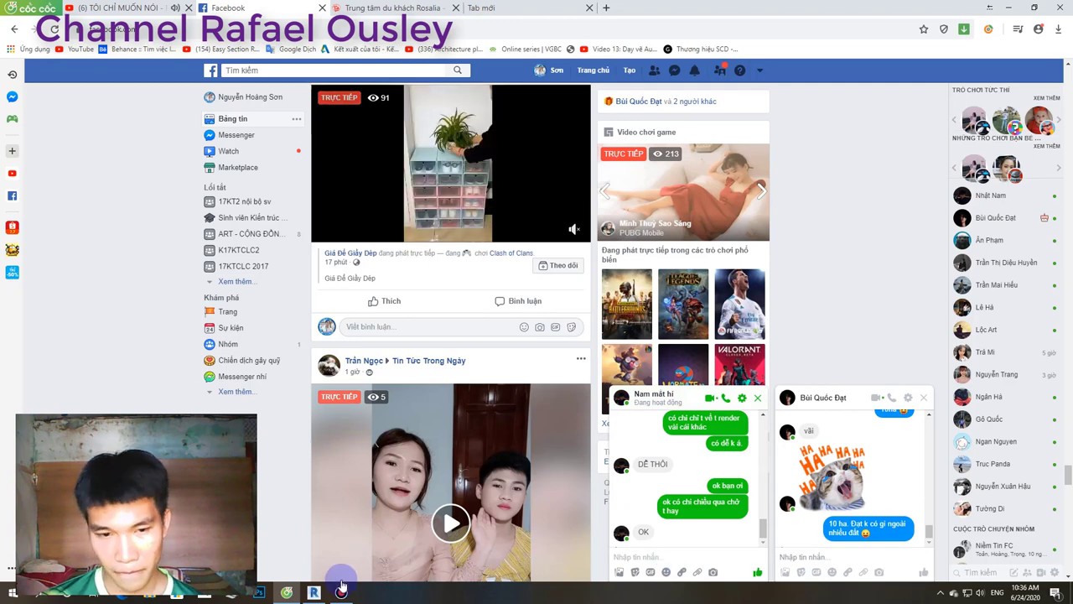
{"action": "left_click", "coordinate": [314, 591]}
Open the TẦNG TRỆT floor plan and zoom in on the road's sketch boundary lines.
{"action": "scroll", "coordinate": [459, 436], "scroll_direction": "down", "scroll_amount": 5}
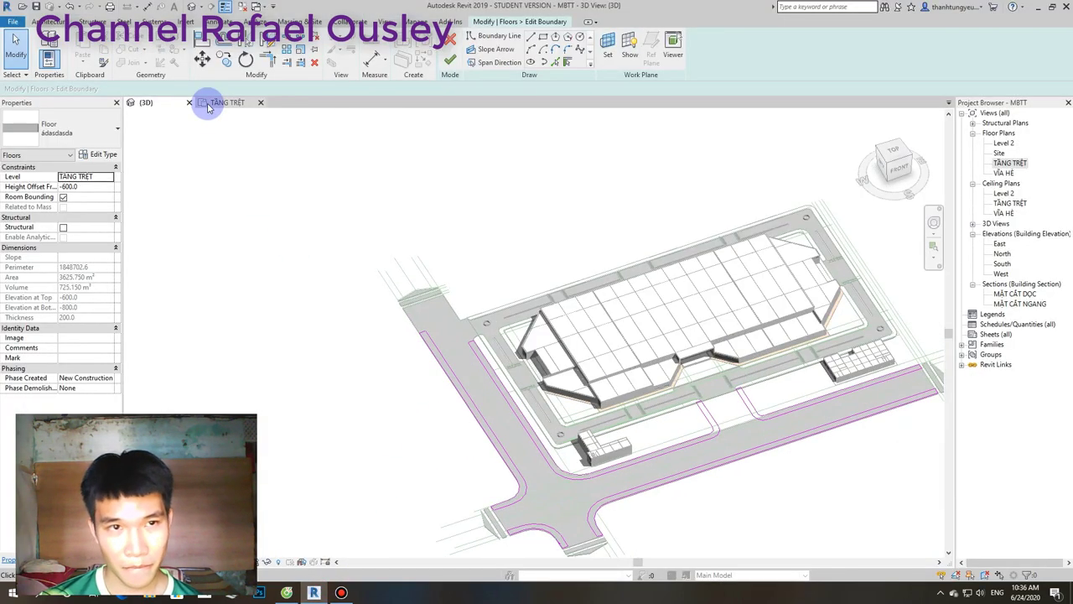
{"action": "scroll", "coordinate": [448, 286], "scroll_direction": "up", "scroll_amount": 3}
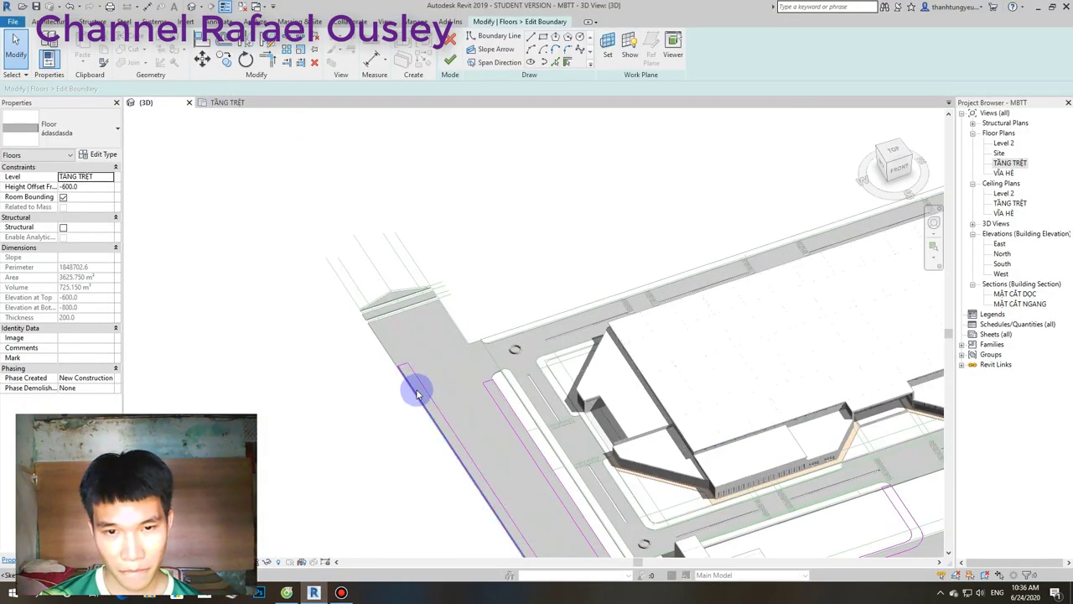
{"action": "left_click", "coordinate": [486, 64]}
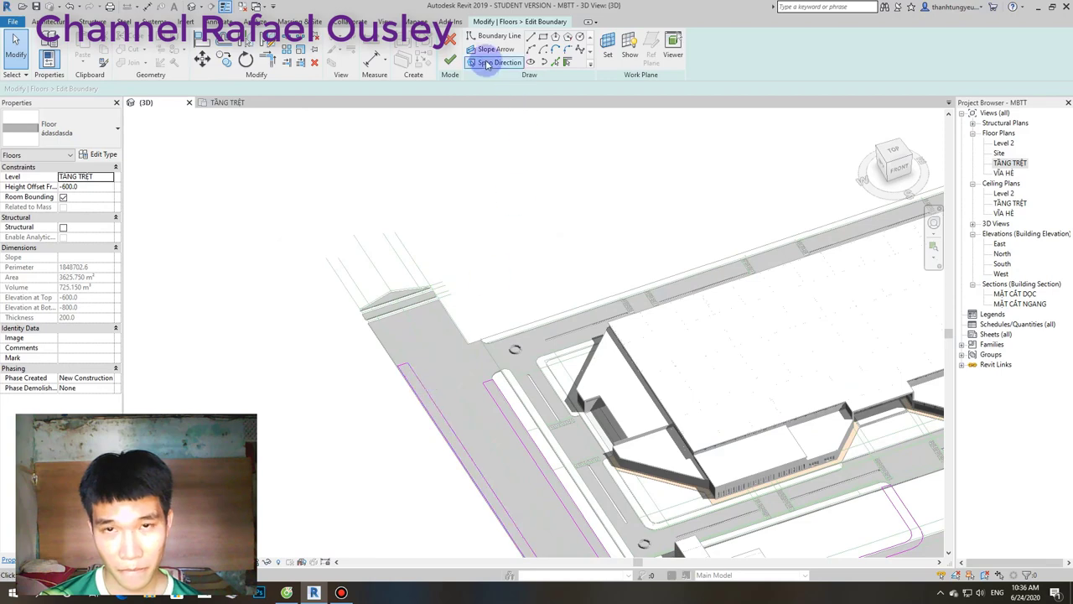
{"action": "left_click", "coordinate": [236, 102]}
{"action": "scroll", "coordinate": [562, 278], "scroll_direction": "up", "scroll_amount": 2}
{"action": "scroll", "coordinate": [520, 352], "scroll_direction": "up", "scroll_amount": 2}
{"action": "scroll", "coordinate": [472, 369], "scroll_direction": "up", "scroll_amount": 2}
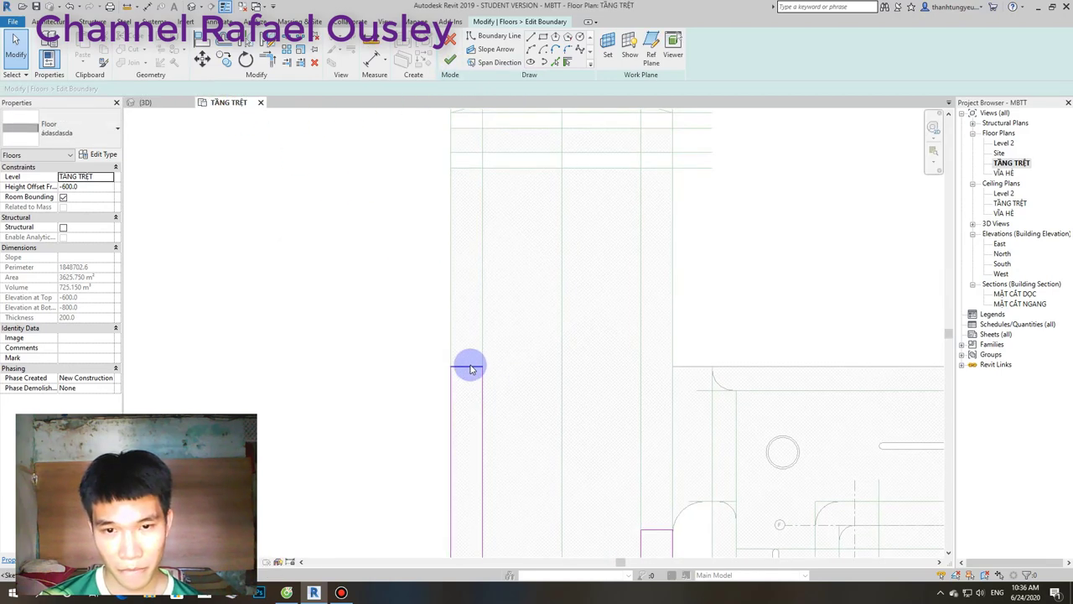
{"action": "left_click", "coordinate": [471, 369]}
{"action": "scroll", "coordinate": [471, 366], "scroll_direction": "down", "scroll_amount": 1}
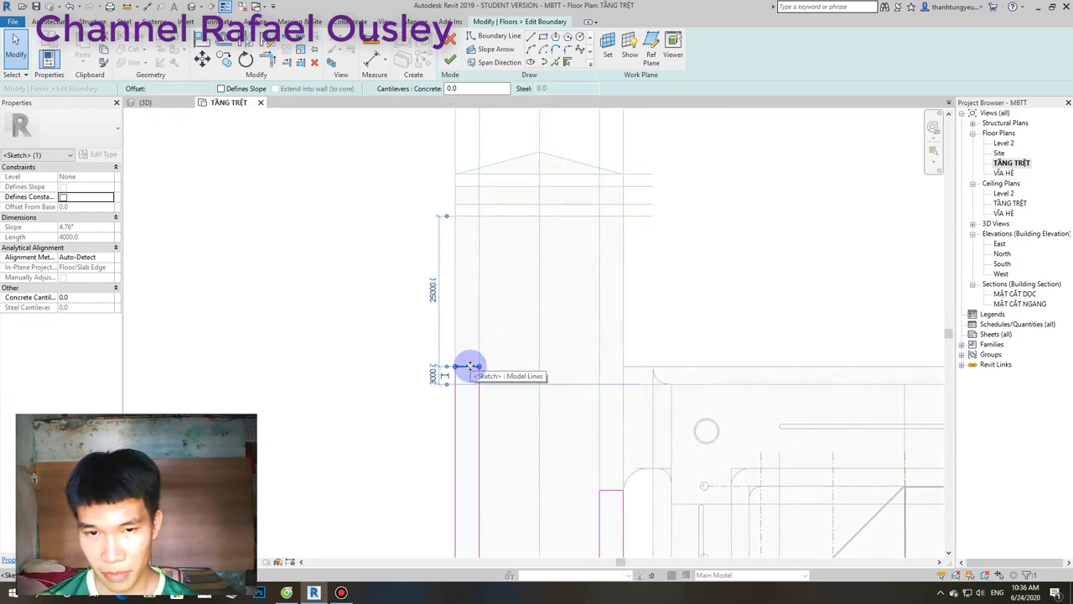
{"action": "key", "text": "Escape"}
Stretch the road strip's left vertical boundary lines up to the road's upper edge.
{"action": "scroll", "coordinate": [478, 366], "scroll_direction": "down", "scroll_amount": 1}
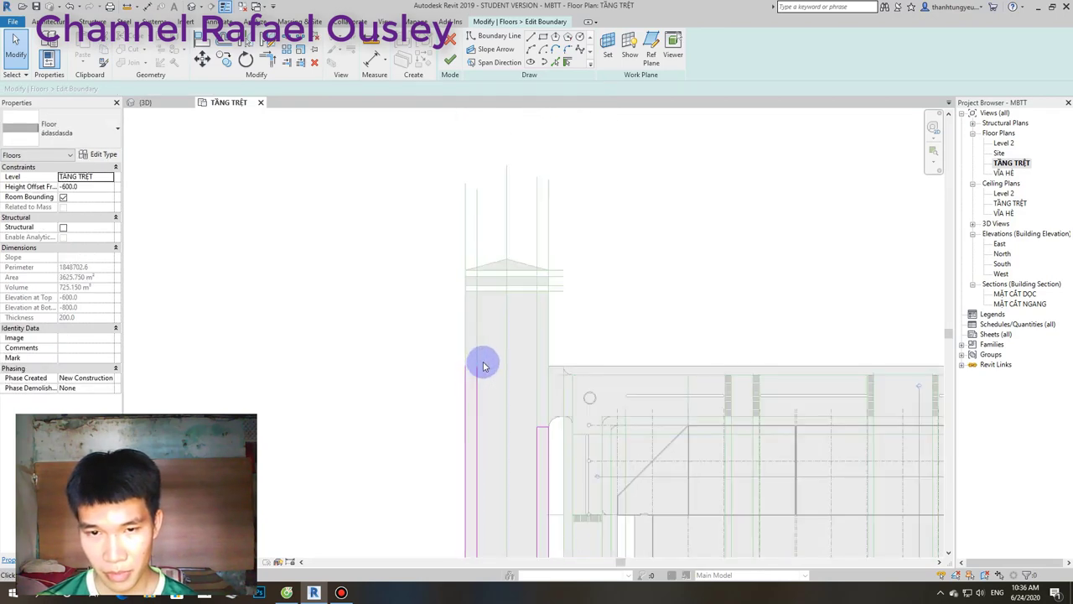
{"action": "scroll", "coordinate": [474, 368], "scroll_direction": "up", "scroll_amount": 1}
{"action": "left_click", "coordinate": [473, 373]}
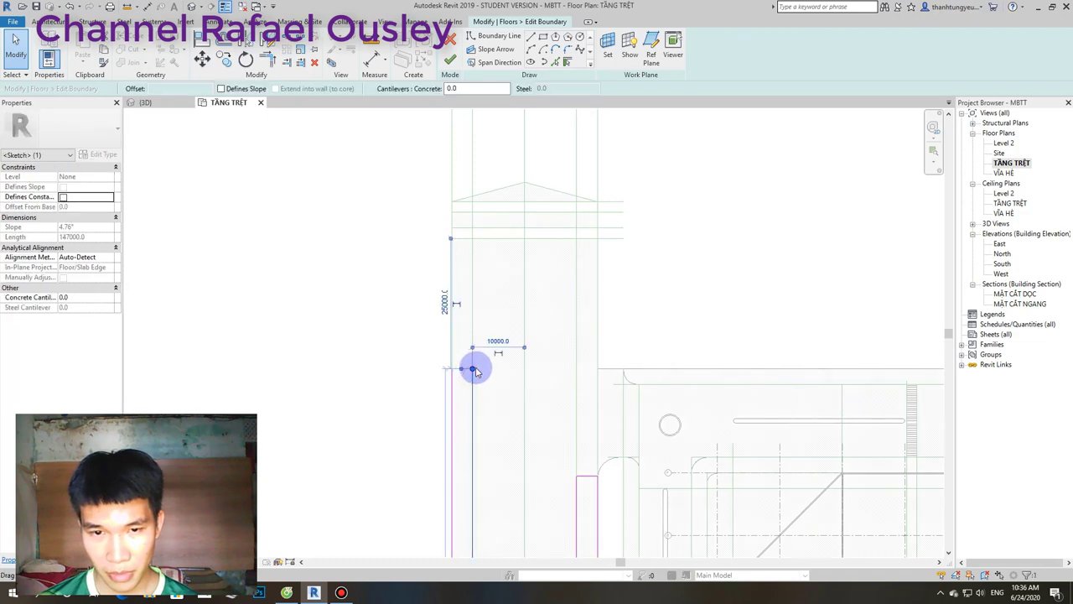
{"action": "left_click_drag", "start_coordinate": [473, 369], "coordinate": [476, 244]}
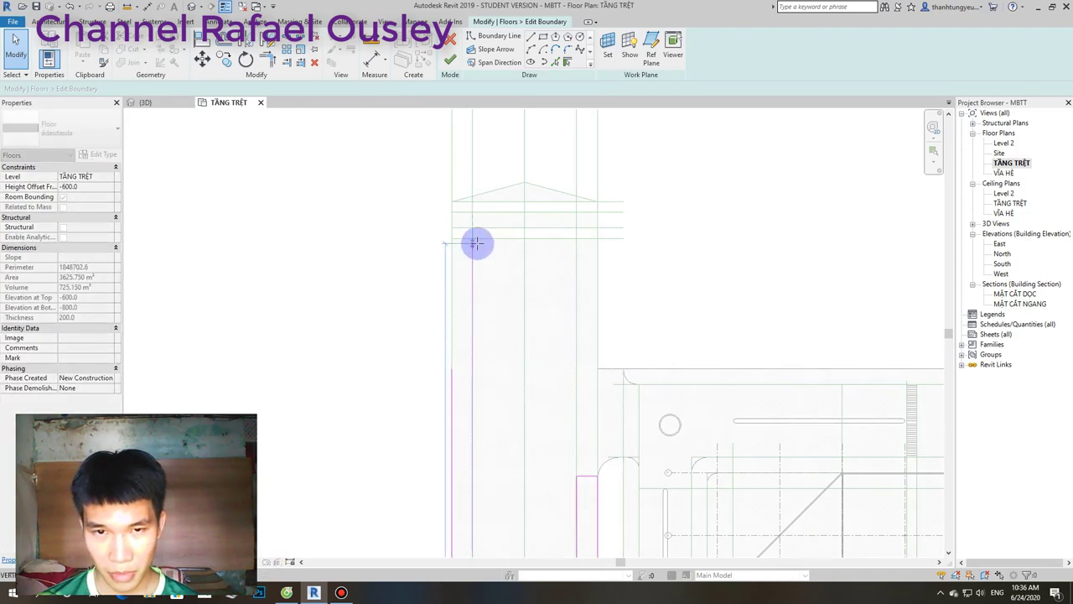
{"action": "left_click", "coordinate": [452, 400]}
{"action": "left_click_drag", "start_coordinate": [452, 403], "coordinate": [452, 237]}
{"action": "left_click", "coordinate": [451, 234]}
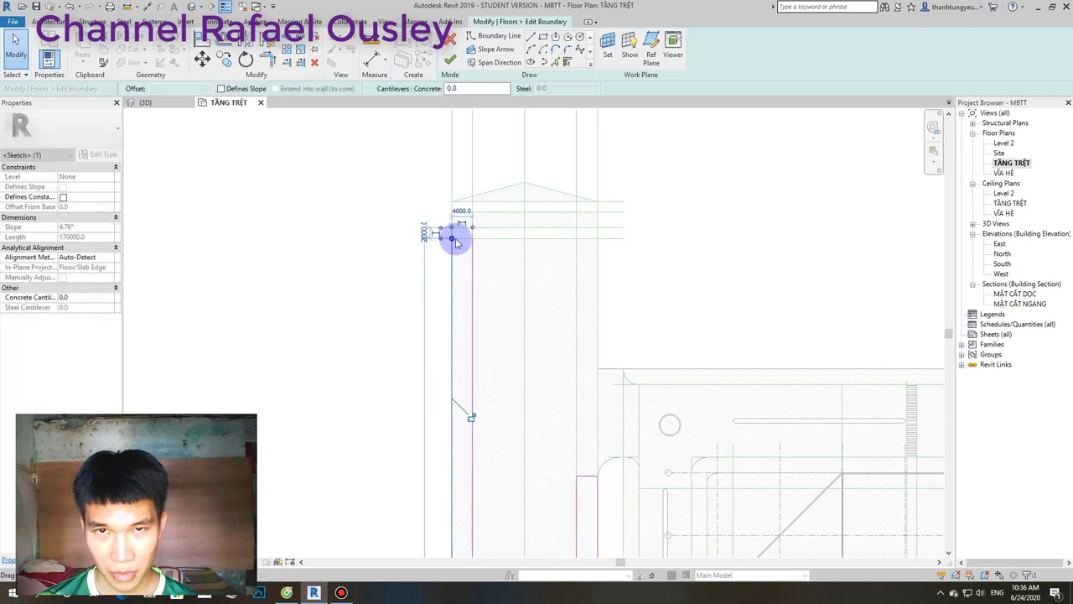
{"action": "left_click", "coordinate": [531, 39]}
{"action": "scroll", "coordinate": [436, 237], "scroll_direction": "up", "scroll_amount": 2}
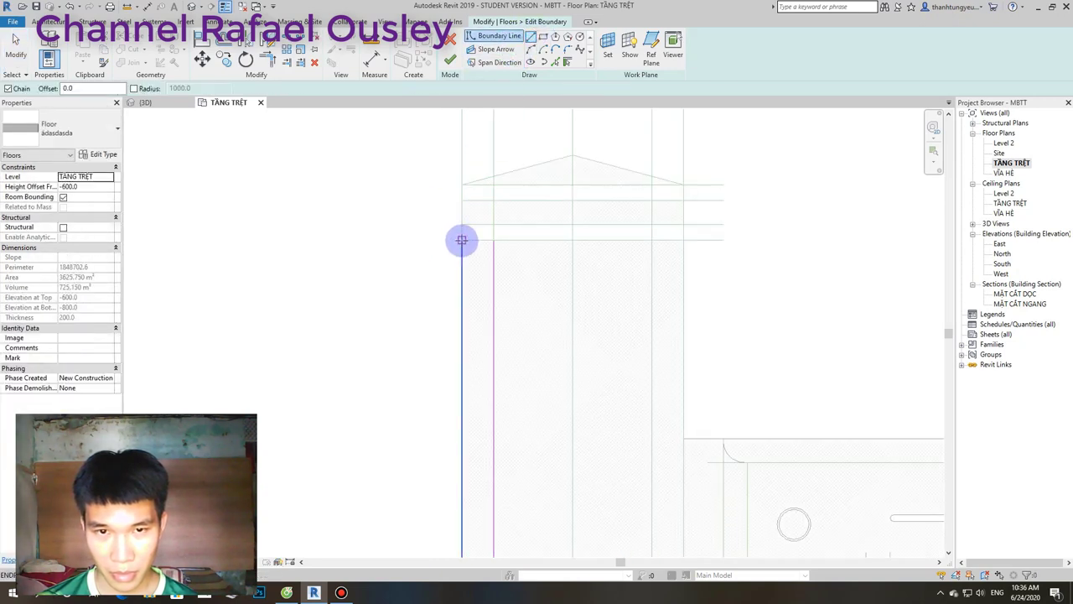
Cancel a stray boundary line and zoom out to review the plan.
{"action": "left_click", "coordinate": [493, 241]}
{"action": "scroll", "coordinate": [495, 247], "scroll_direction": "down", "scroll_amount": 1}
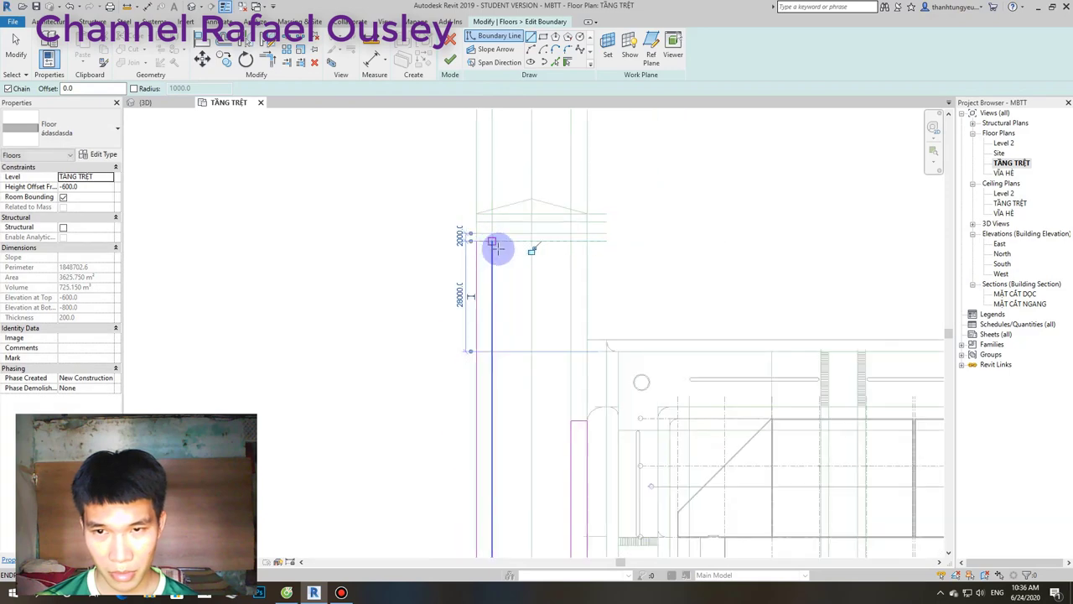
{"action": "scroll", "coordinate": [419, 232], "scroll_direction": "down", "scroll_amount": 1}
{"action": "scroll", "coordinate": [416, 235], "scroll_direction": "down", "scroll_amount": 1}
{"action": "scroll", "coordinate": [438, 167], "scroll_direction": "down", "scroll_amount": 1}
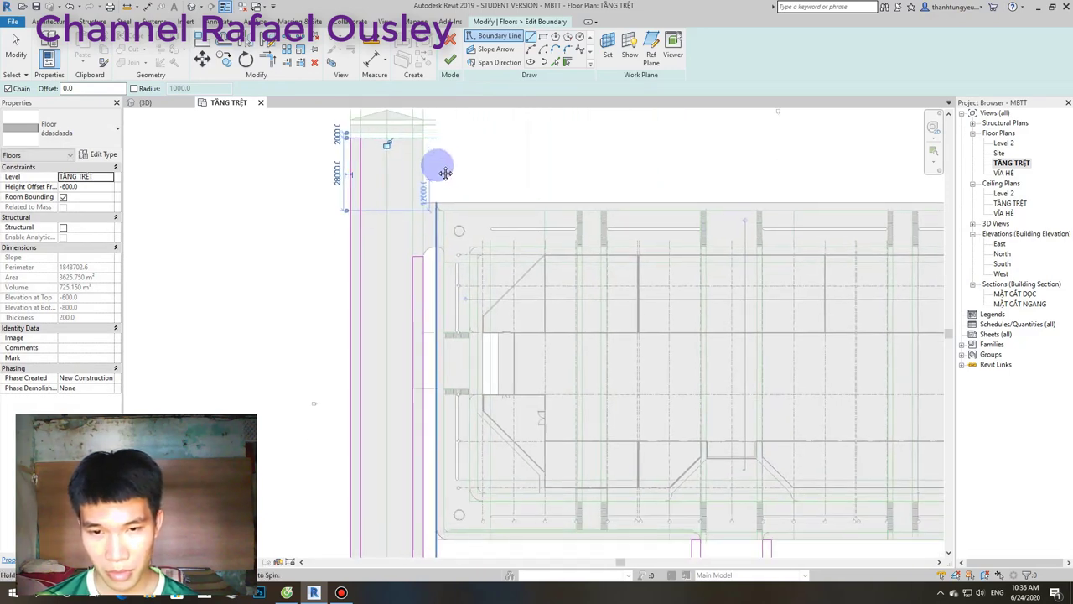
{"action": "scroll", "coordinate": [439, 167], "scroll_direction": "down", "scroll_amount": 1}
{"action": "key", "text": "Escape"}
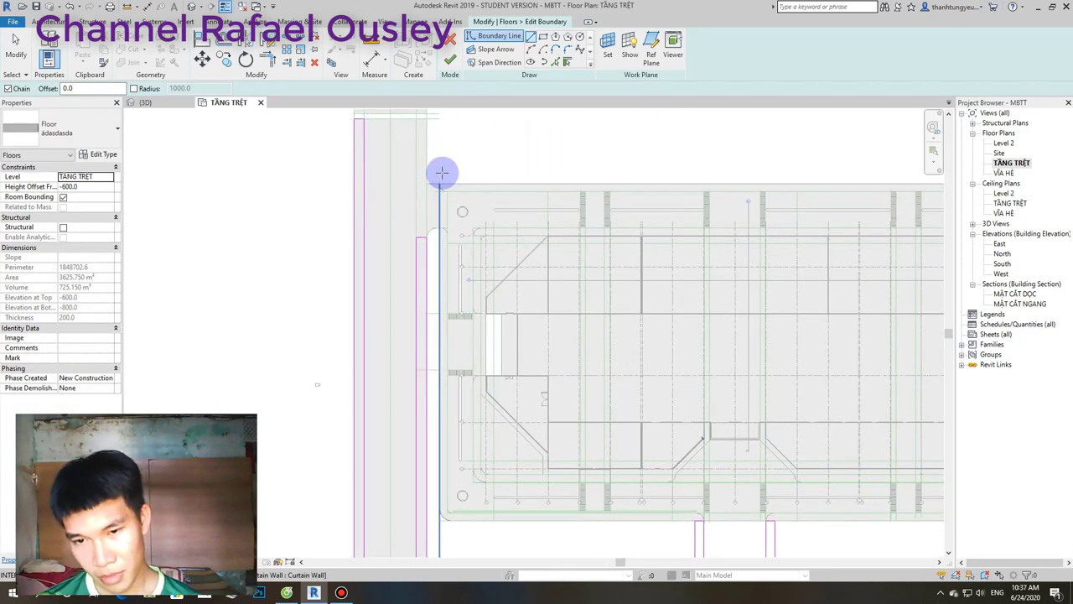
{"action": "scroll", "coordinate": [442, 174], "scroll_direction": "down", "scroll_amount": 1}
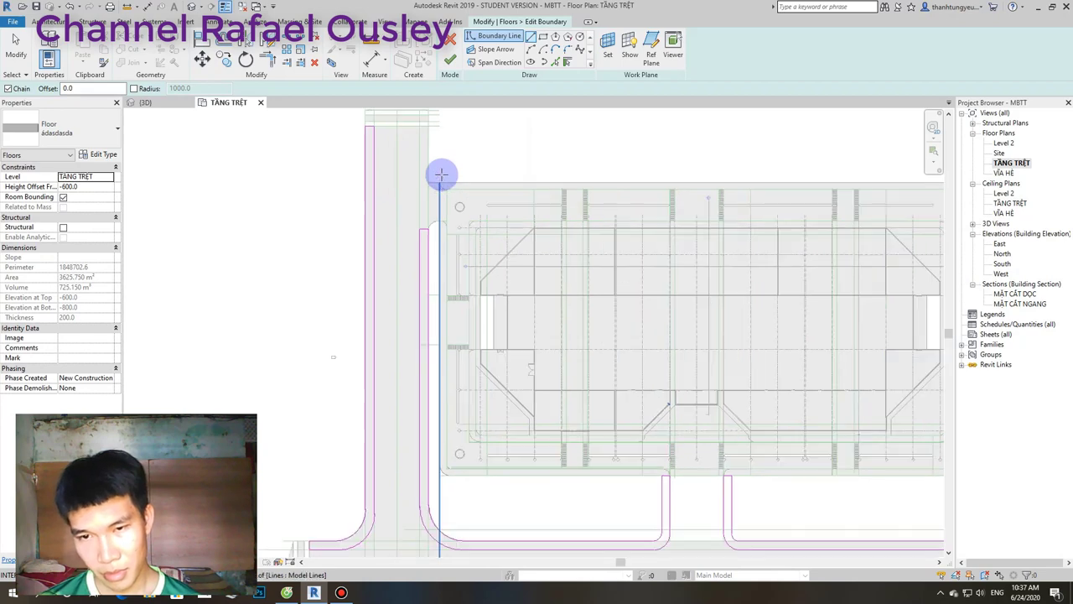
{"action": "scroll", "coordinate": [441, 175], "scroll_direction": "down", "scroll_amount": 1}
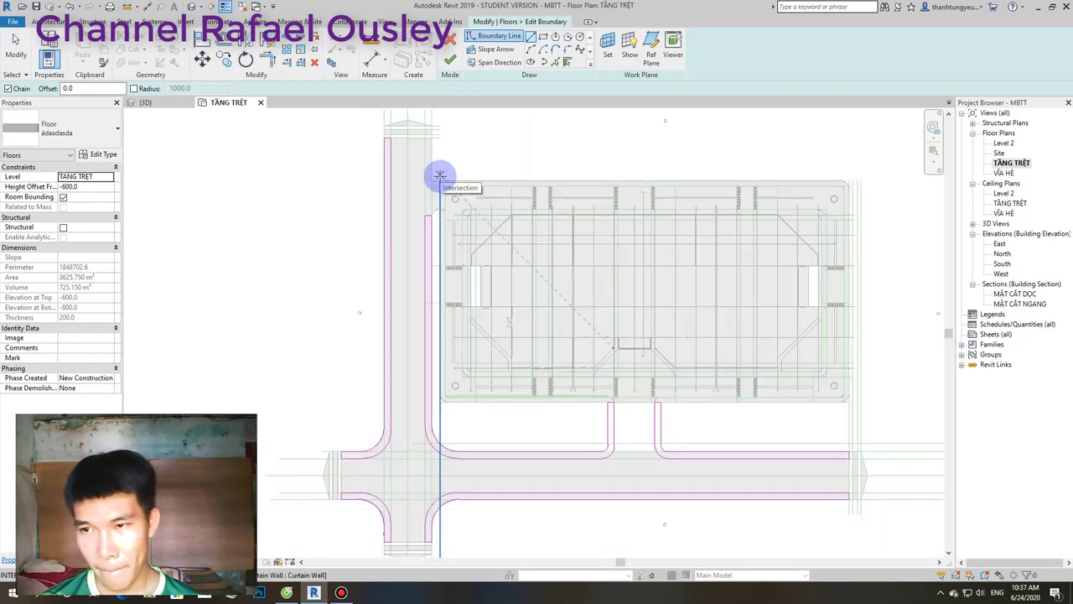
Start a new boundary line at the top-left corner intersection where the road meets the building.
{"action": "left_click", "coordinate": [439, 175]}
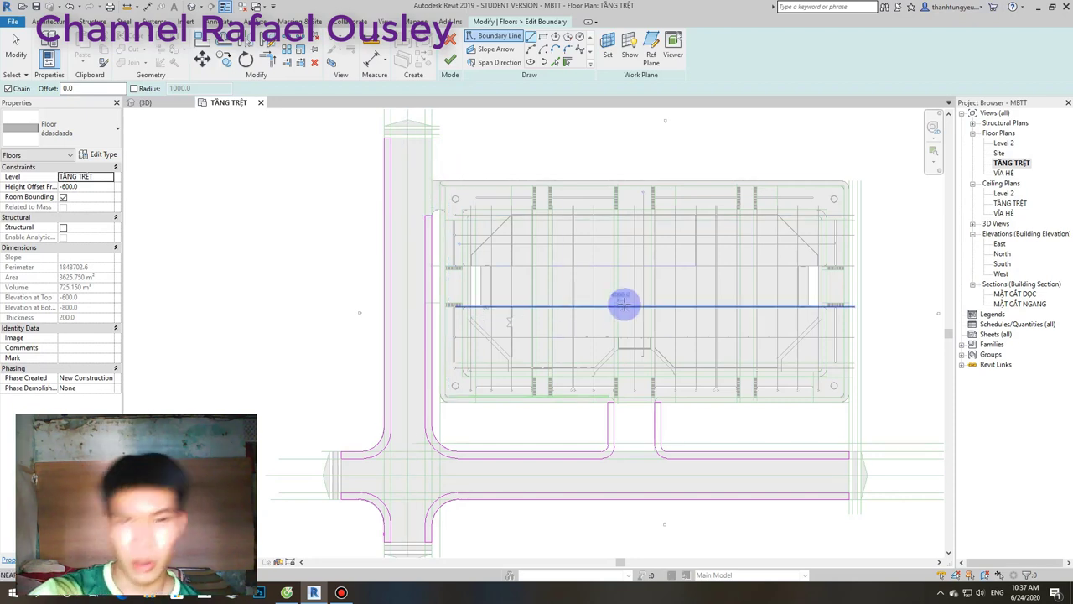
{"action": "scroll", "coordinate": [456, 179], "scroll_direction": "up", "scroll_amount": 3}
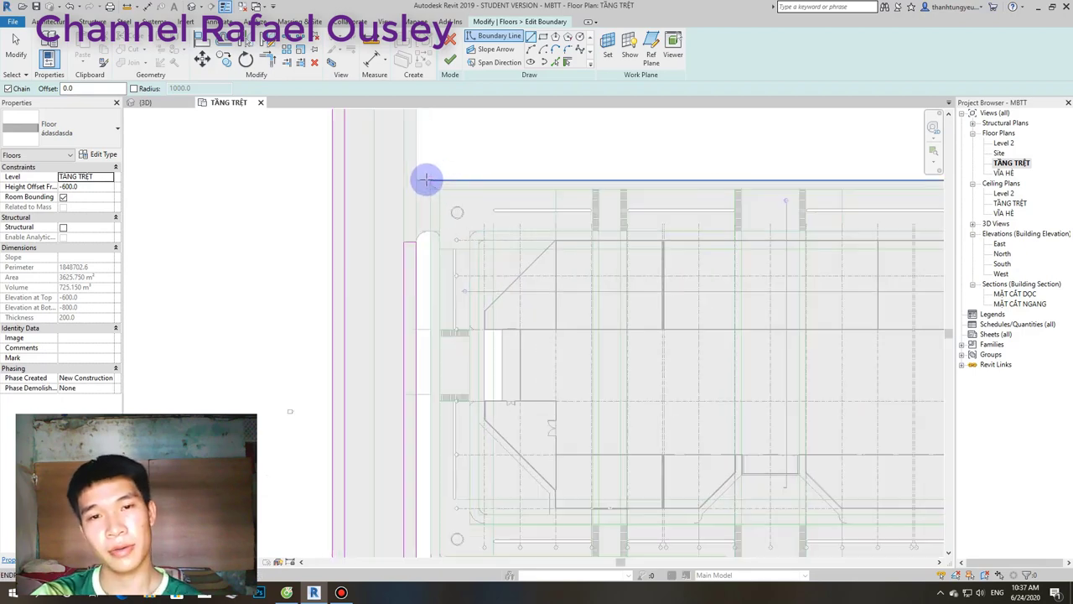
{"action": "scroll", "coordinate": [427, 179], "scroll_direction": "up", "scroll_amount": 2}
{"action": "middle_click_drag", "start_coordinate": [418, 278], "coordinate": [428, 372]}
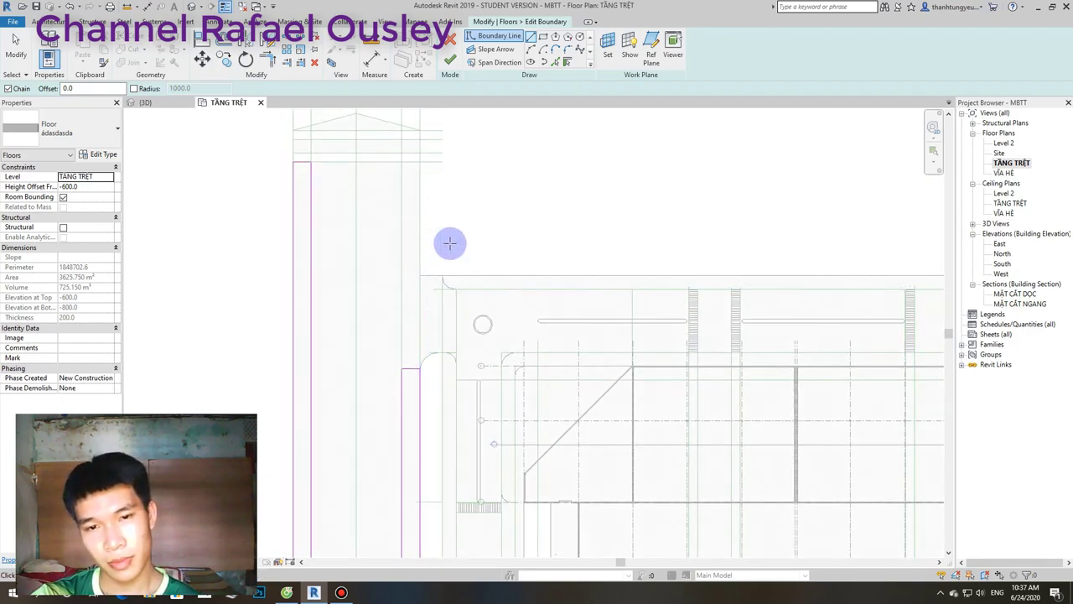
{"action": "scroll", "coordinate": [419, 179], "scroll_direction": "up", "scroll_amount": 1}
{"action": "scroll", "coordinate": [433, 192], "scroll_direction": "up", "scroll_amount": 1}
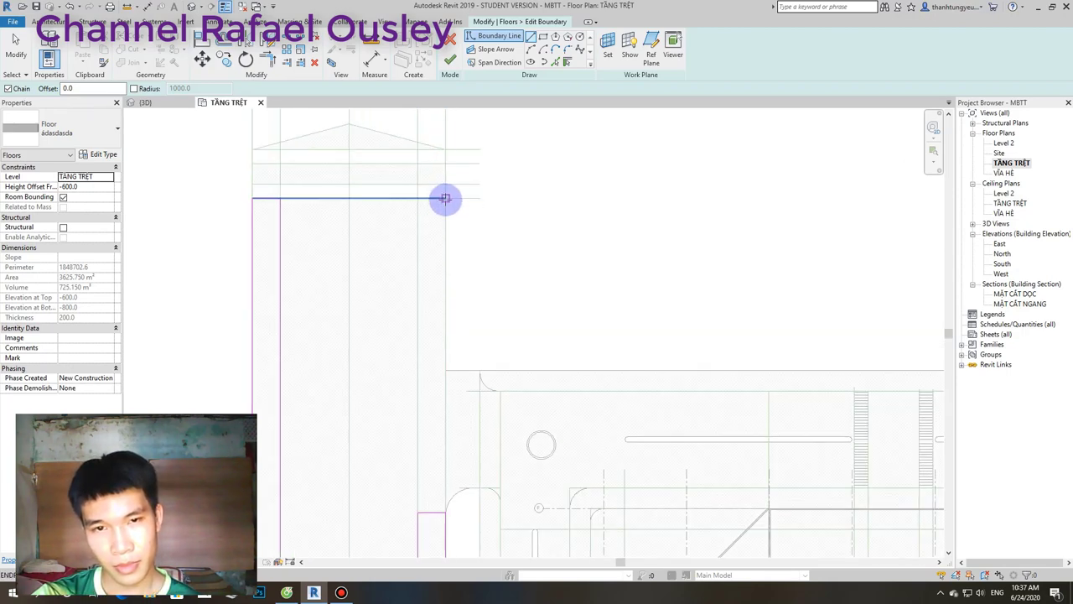
Chain boundary lines from the road corner down, right, down-left and back up, closing the loop.
{"action": "left_click", "coordinate": [444, 197]}
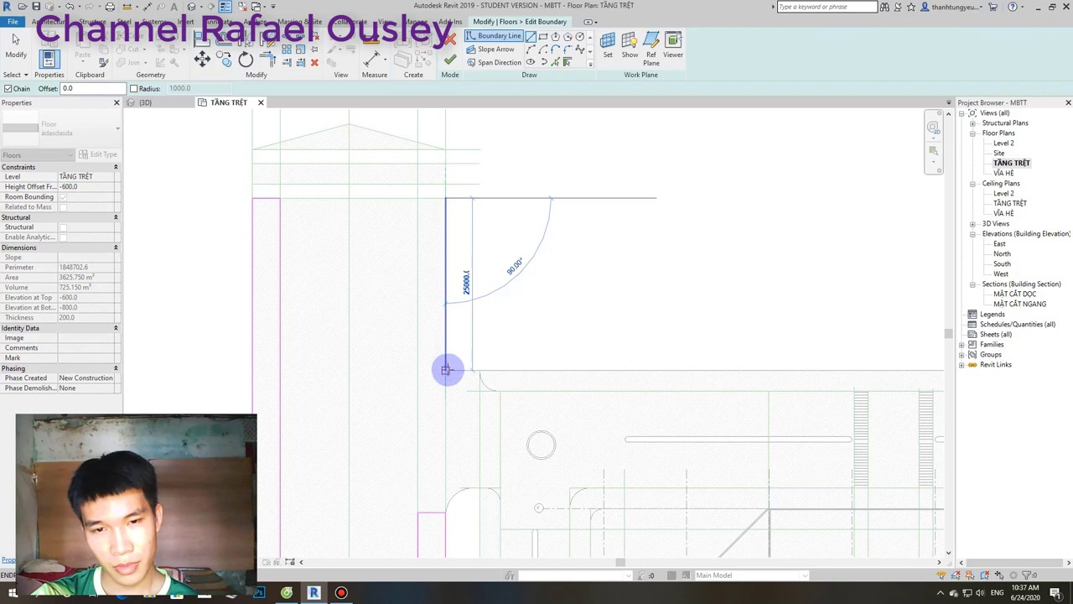
{"action": "left_click", "coordinate": [445, 370]}
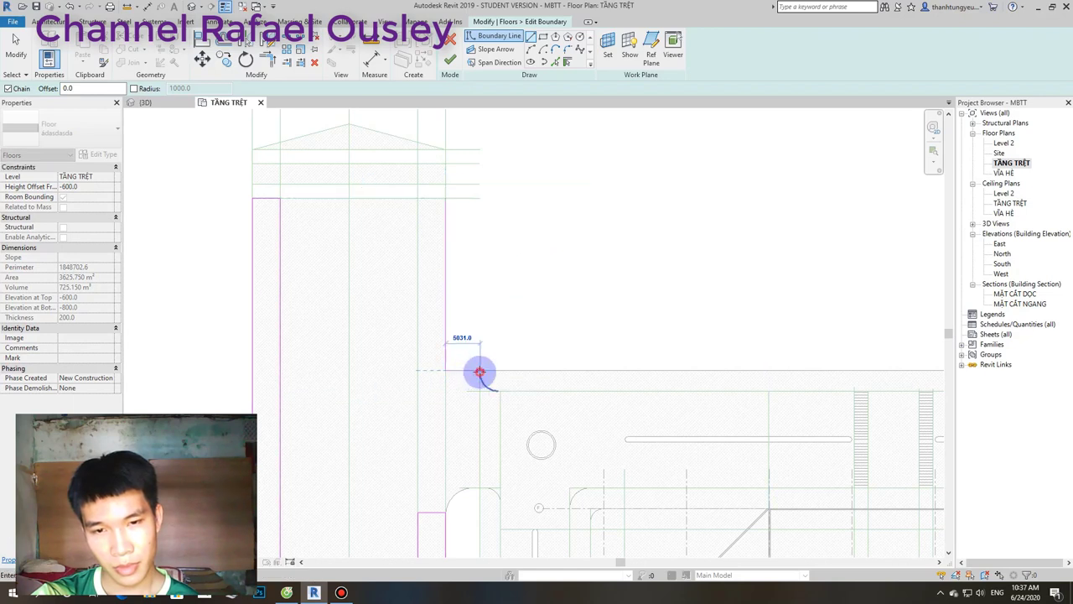
{"action": "left_click", "coordinate": [479, 372]}
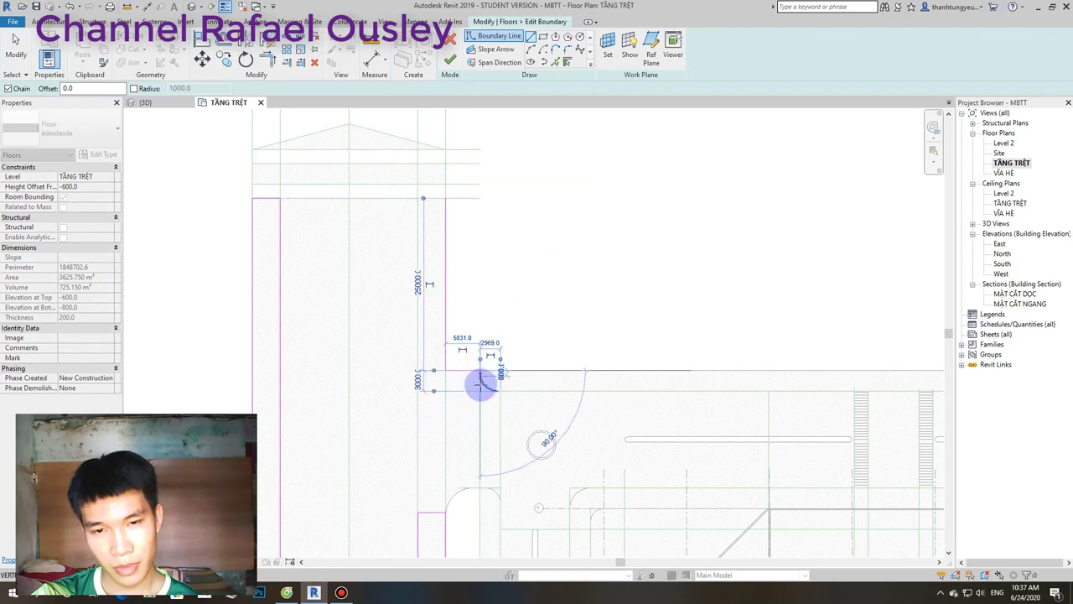
{"action": "left_click", "coordinate": [418, 391]}
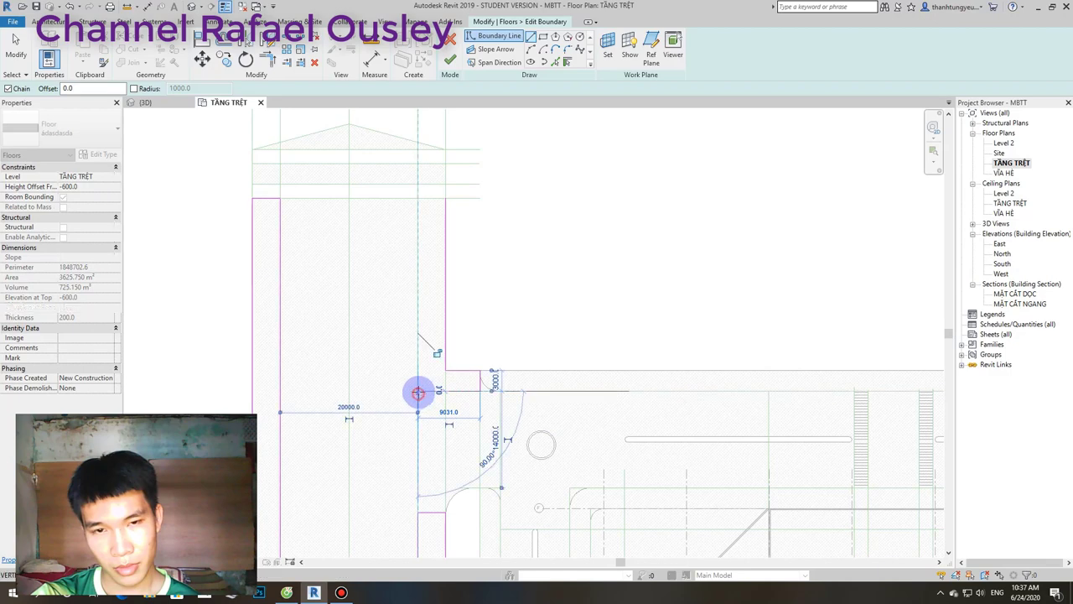
{"action": "left_click", "coordinate": [418, 198]}
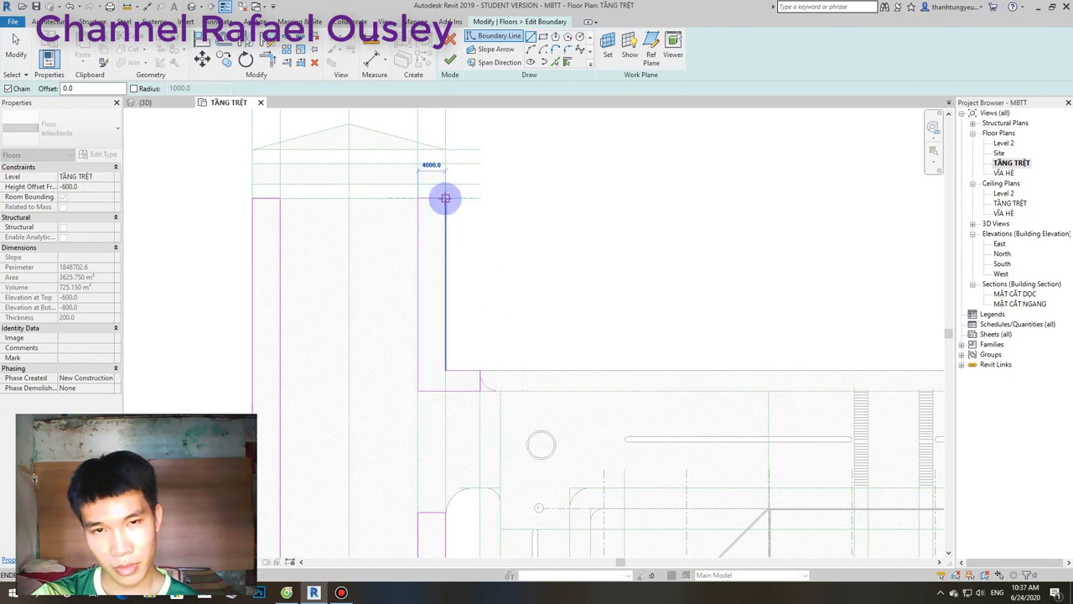
{"action": "left_click", "coordinate": [445, 198]}
{"action": "scroll", "coordinate": [436, 240], "scroll_direction": "down", "scroll_amount": 3}
Round a boundary corner near the building's left edge with a fillet arc.
{"action": "left_click", "coordinate": [566, 50]}
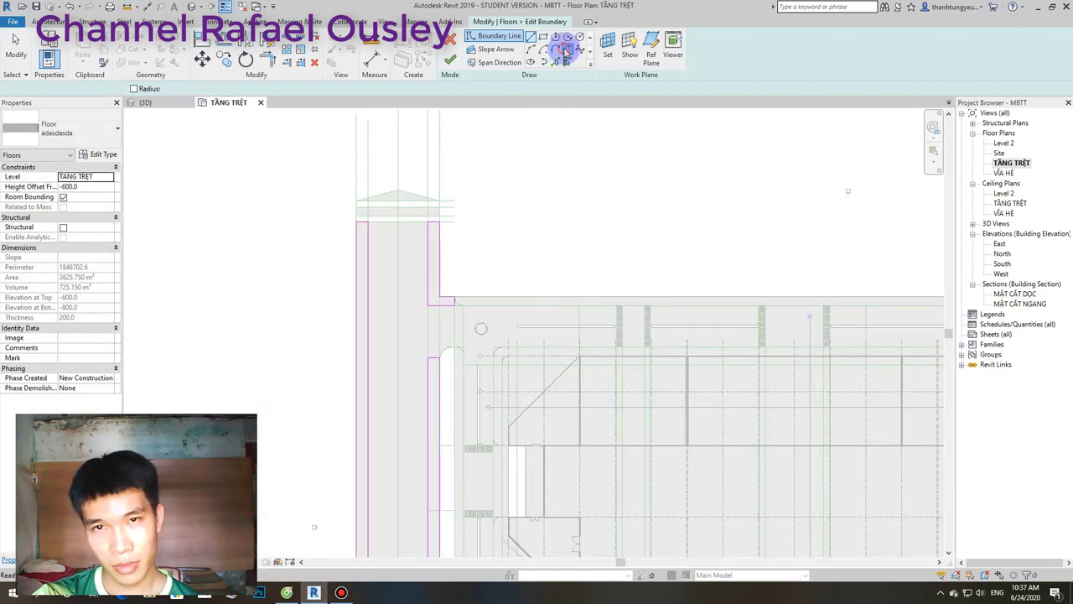
{"action": "scroll", "coordinate": [432, 315], "scroll_direction": "up", "scroll_amount": 3}
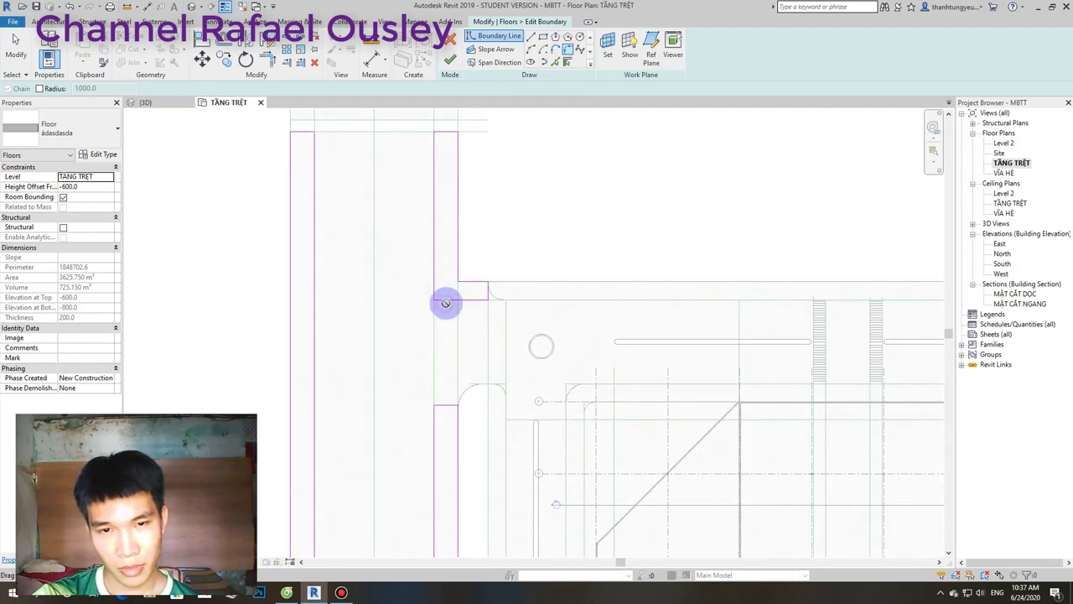
{"action": "left_click", "coordinate": [445, 303]}
{"action": "left_click", "coordinate": [449, 296]}
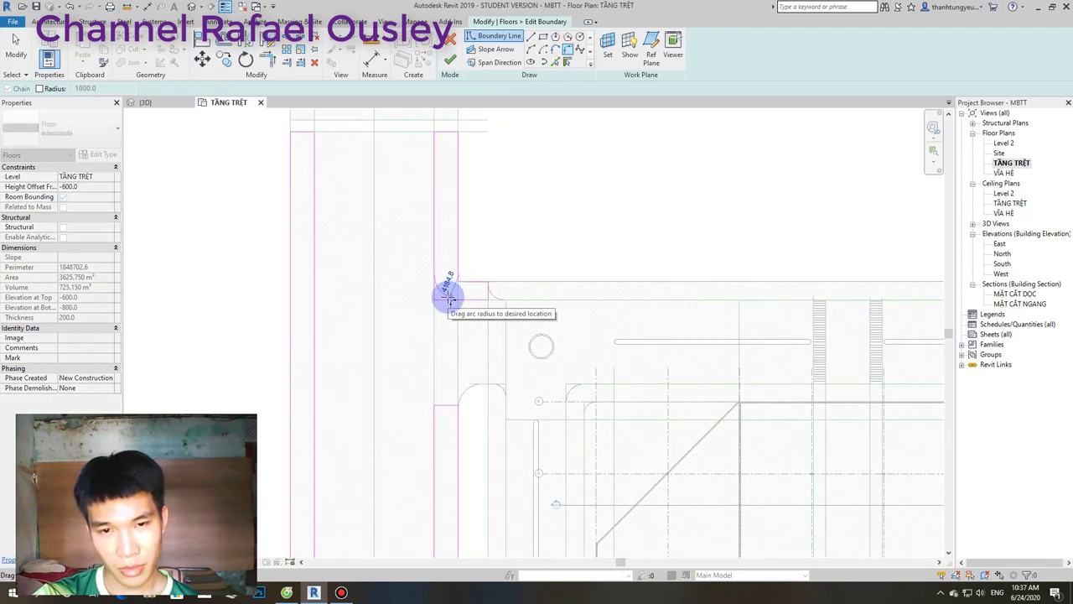
{"action": "left_click", "coordinate": [445, 297]}
{"action": "scroll", "coordinate": [447, 295], "scroll_direction": "down", "scroll_amount": 3}
{"action": "key", "text": "Escape"}
Start a second fillet arc on another boundary corner, then cancel it.
{"action": "scroll", "coordinate": [436, 359], "scroll_direction": "up", "scroll_amount": 2}
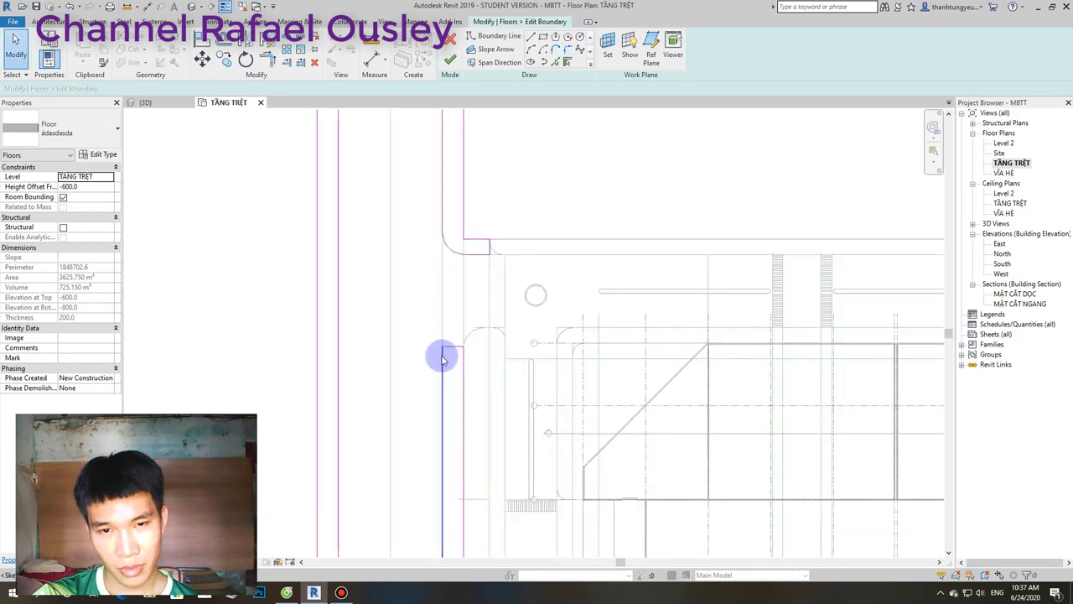
{"action": "scroll", "coordinate": [443, 359], "scroll_direction": "up", "scroll_amount": 1}
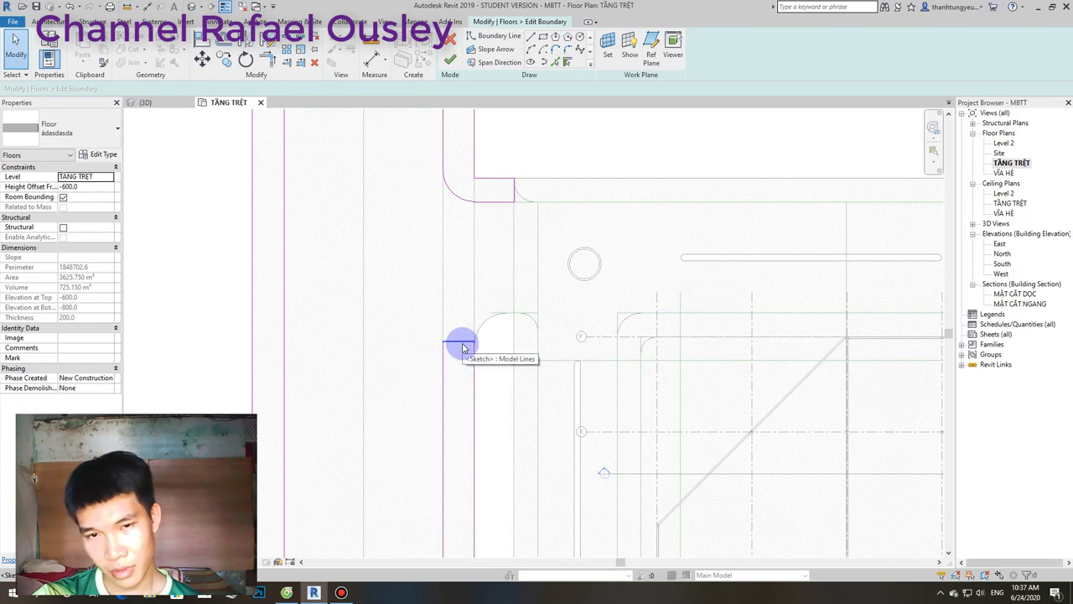
{"action": "scroll", "coordinate": [461, 352], "scroll_direction": "down", "scroll_amount": 3}
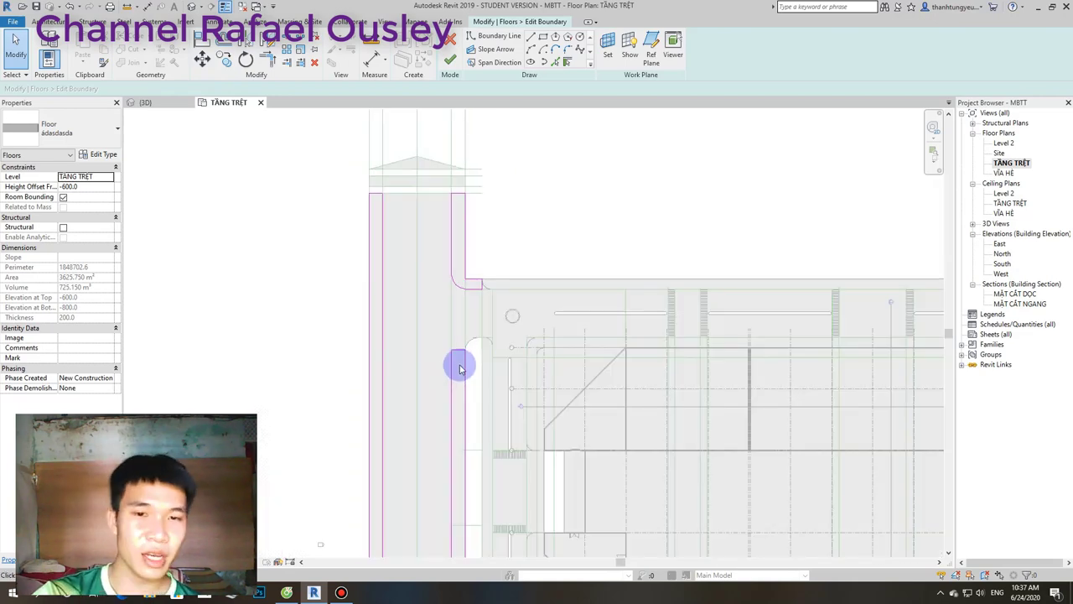
{"action": "scroll", "coordinate": [461, 361], "scroll_direction": "up", "scroll_amount": 2}
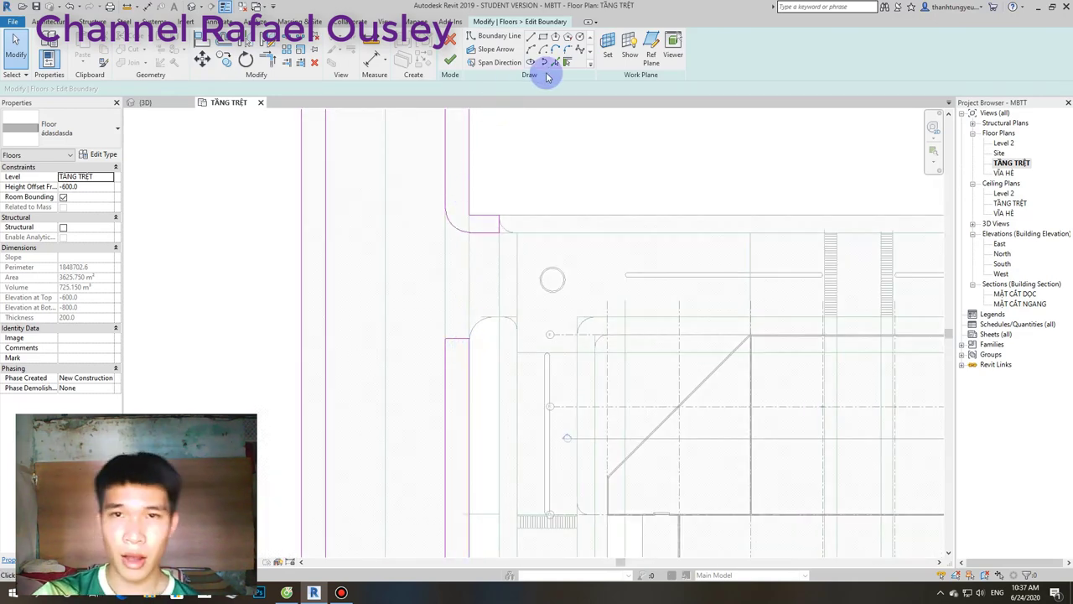
{"action": "left_click", "coordinate": [567, 51]}
{"action": "left_click", "coordinate": [455, 347]}
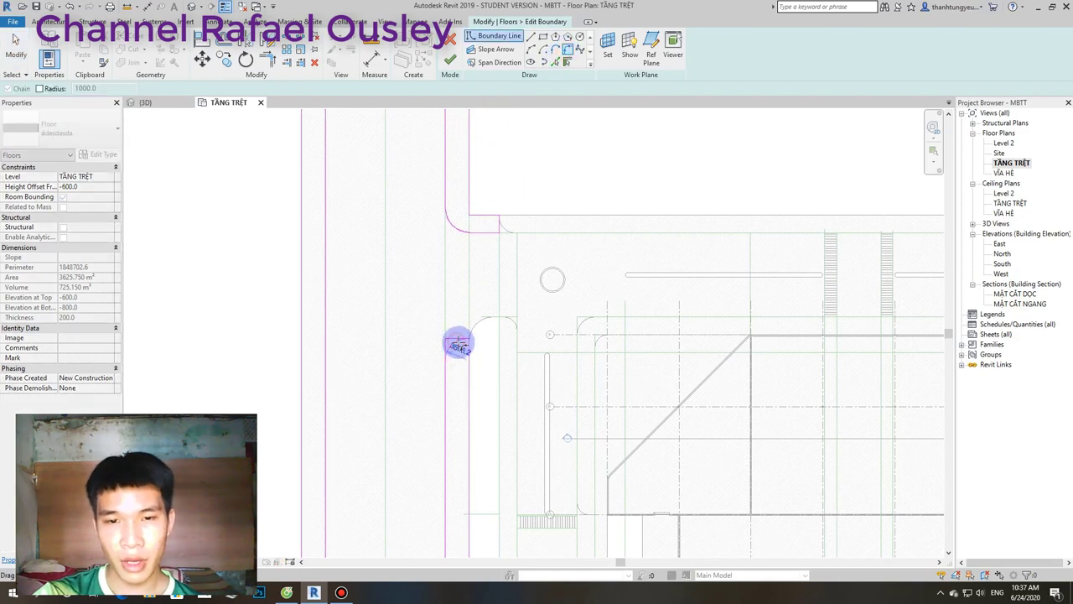
{"action": "key", "text": "Escape"}
Round the sidewalk boundary corner with a fillet arc and finish the boundary edit.
{"action": "scroll", "coordinate": [455, 336], "scroll_direction": "down", "scroll_amount": 3}
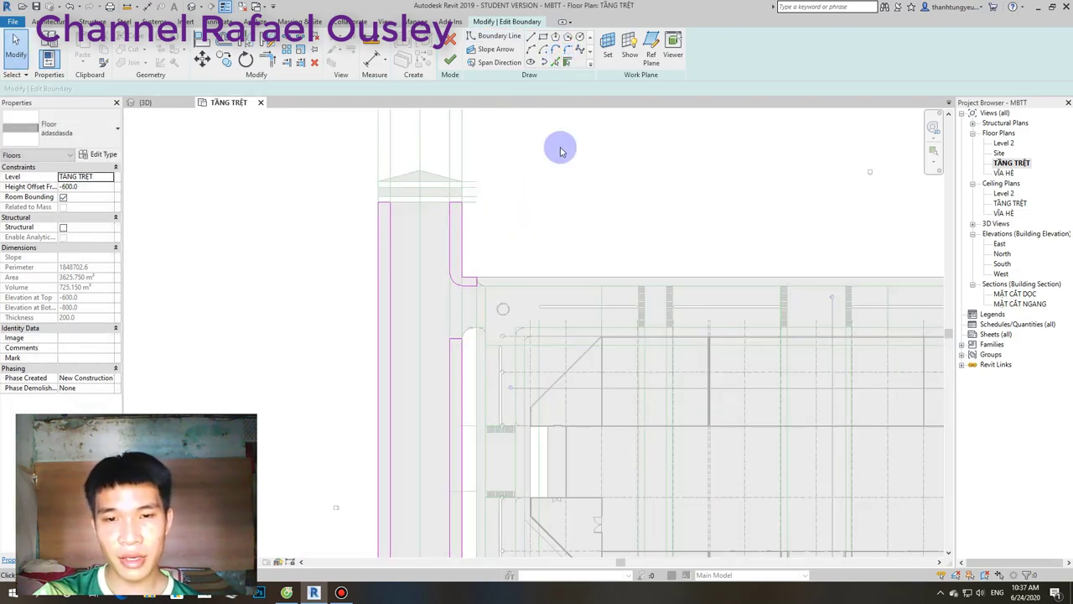
{"action": "left_click", "coordinate": [567, 56]}
{"action": "scroll", "coordinate": [462, 367], "scroll_direction": "up", "scroll_amount": 3}
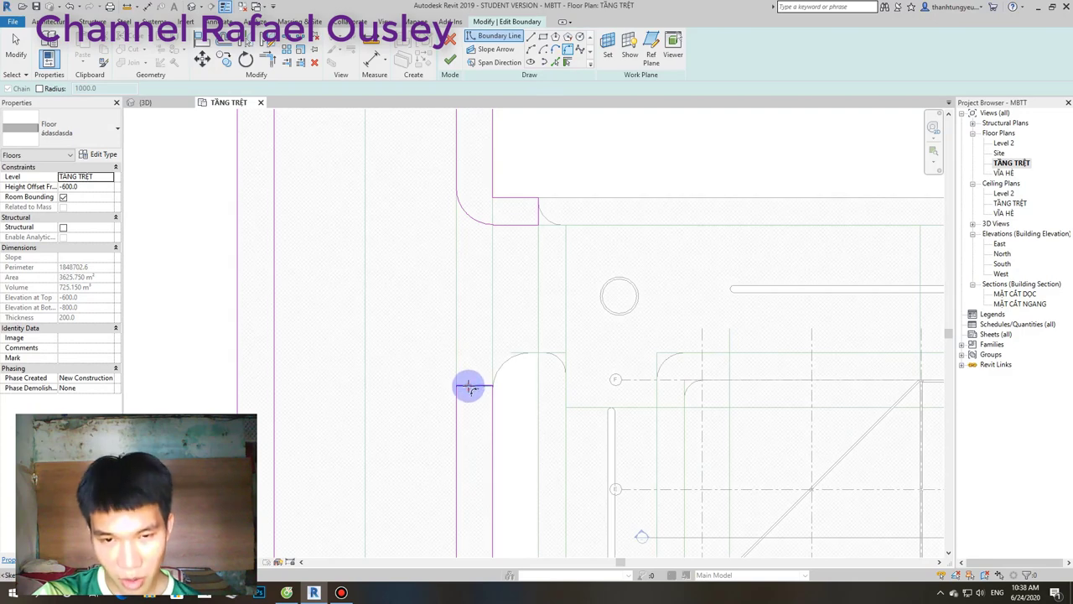
{"action": "left_click", "coordinate": [459, 400]}
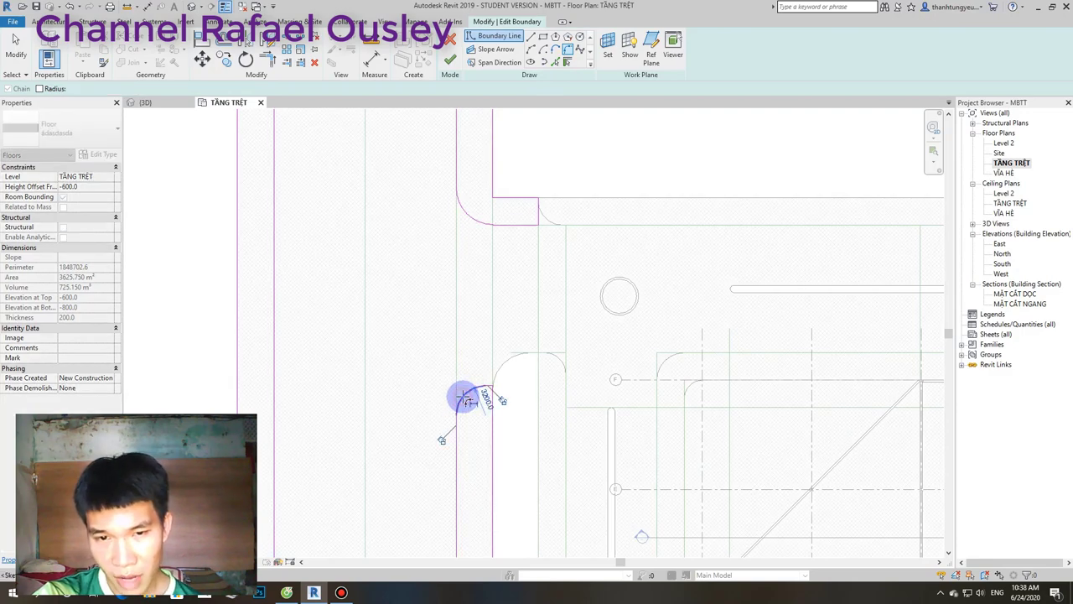
{"action": "scroll", "coordinate": [462, 401], "scroll_direction": "down", "scroll_amount": 3}
{"action": "left_click", "coordinate": [450, 62]}
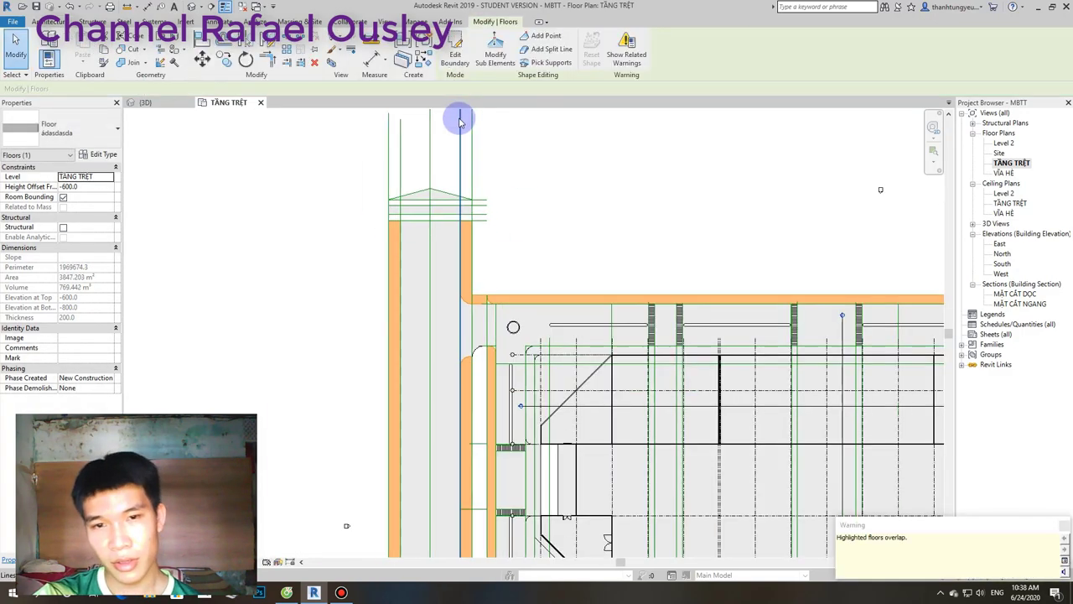
Clear the sidewalk selection and select the road floor instead.
{"action": "scroll", "coordinate": [456, 115], "scroll_direction": "down", "scroll_amount": 3}
{"action": "left_click", "coordinate": [575, 175]}
{"action": "scroll", "coordinate": [471, 232], "scroll_direction": "up", "scroll_amount": 2}
{"action": "scroll", "coordinate": [470, 232], "scroll_direction": "up", "scroll_amount": 3}
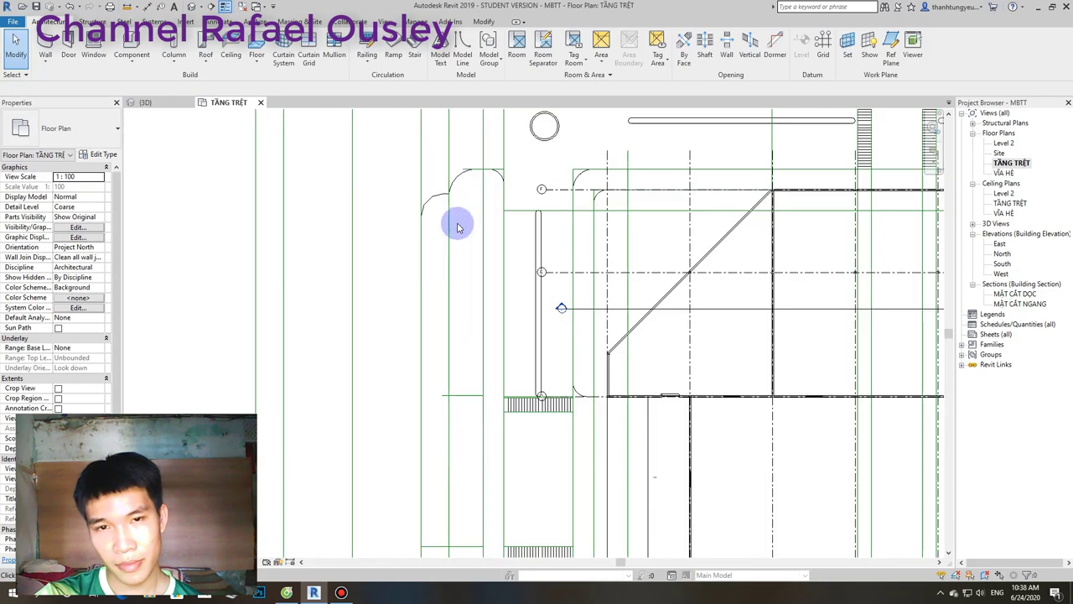
{"action": "scroll", "coordinate": [433, 188], "scroll_direction": "up", "scroll_amount": 2}
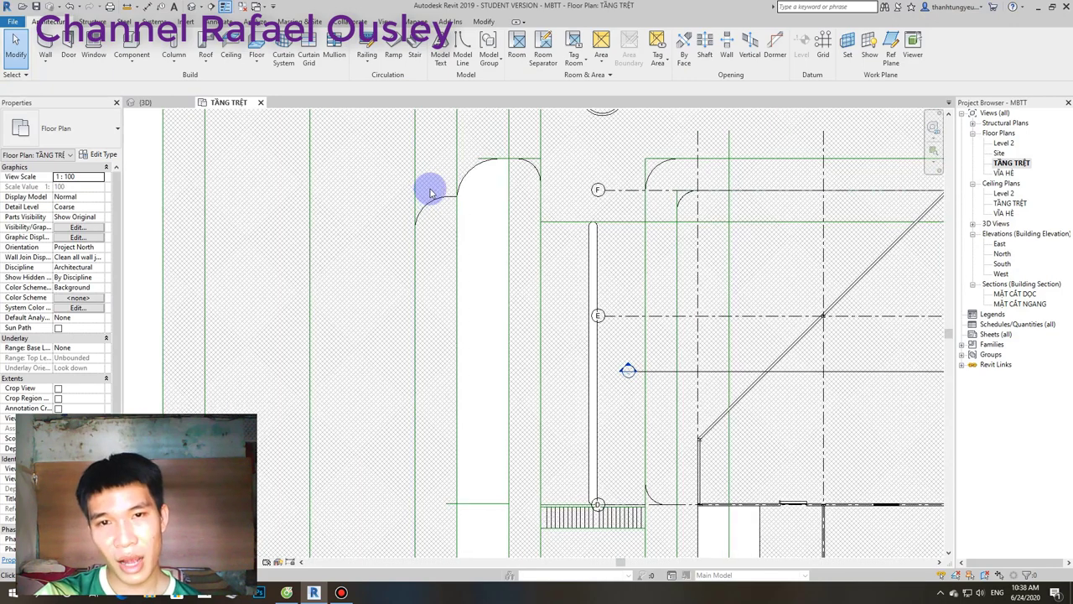
{"action": "scroll", "coordinate": [430, 193], "scroll_direction": "down", "scroll_amount": 2}
{"action": "left_click", "coordinate": [445, 181]}
{"action": "scroll", "coordinate": [447, 191], "scroll_direction": "up", "scroll_amount": 3}
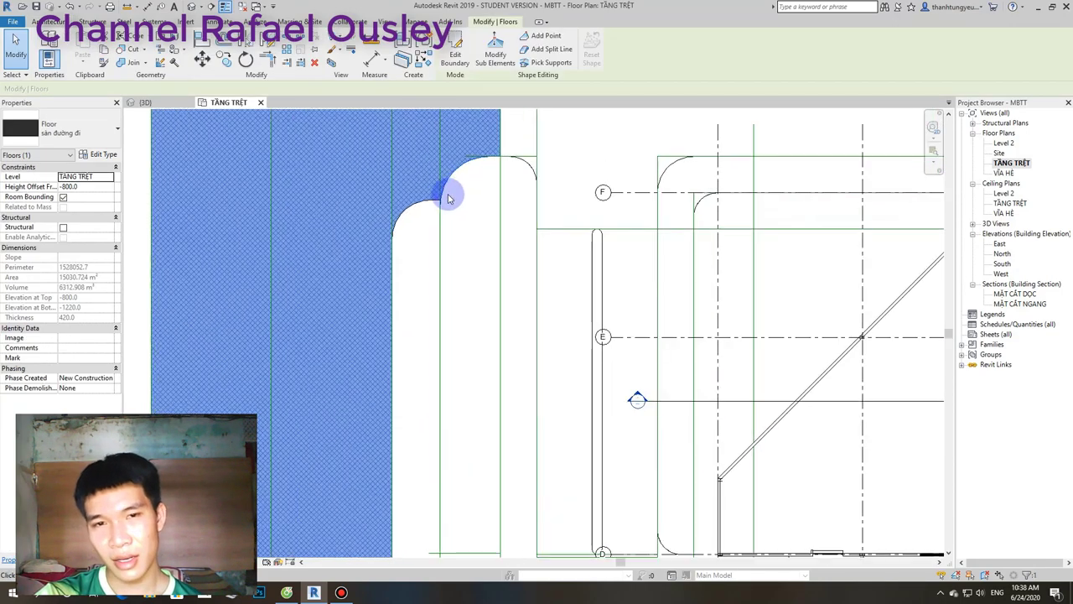
{"action": "scroll", "coordinate": [445, 198], "scroll_direction": "down", "scroll_amount": 2}
Edit the road floor's boundary and delete its unwanted rounded arc.
{"action": "scroll", "coordinate": [445, 203], "scroll_direction": "down", "scroll_amount": 1}
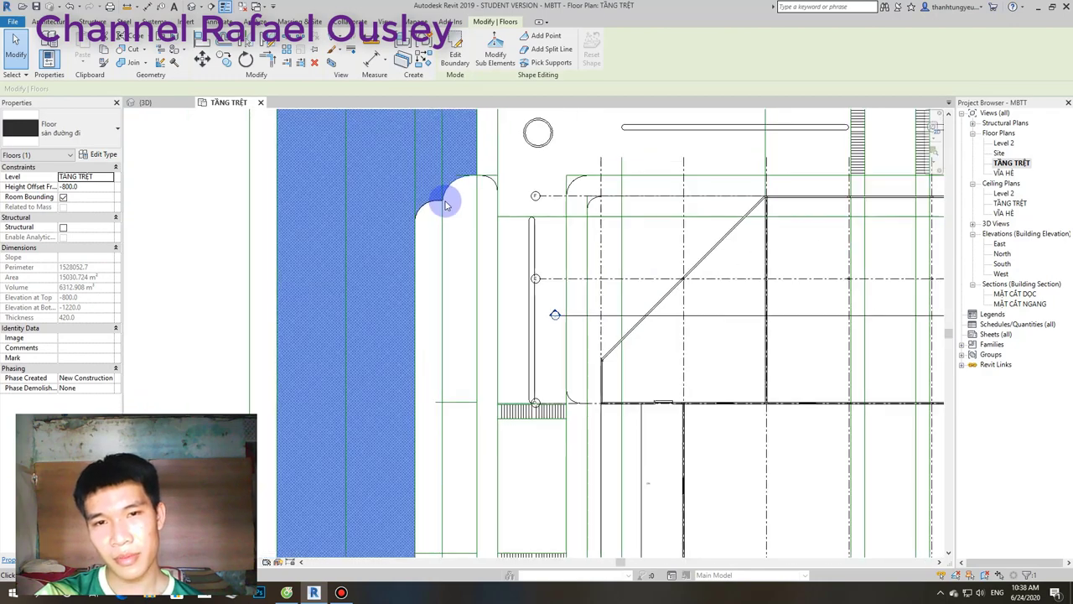
{"action": "scroll", "coordinate": [445, 202], "scroll_direction": "down", "scroll_amount": 3}
{"action": "left_click", "coordinate": [455, 52]}
{"action": "scroll", "coordinate": [457, 221], "scroll_direction": "up", "scroll_amount": 3}
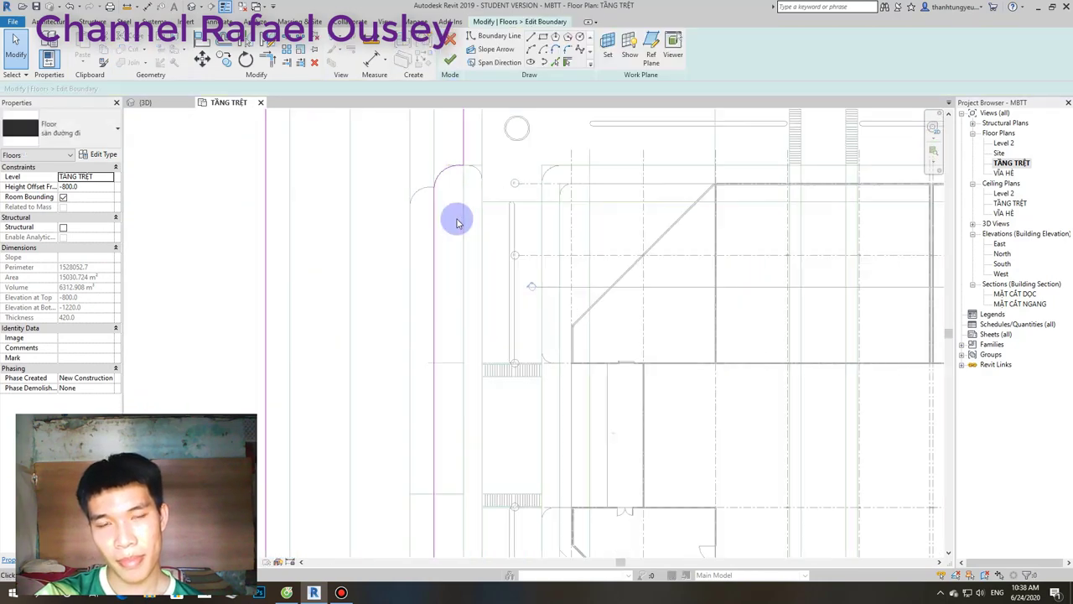
{"action": "scroll", "coordinate": [457, 220], "scroll_direction": "down", "scroll_amount": 1}
{"action": "scroll", "coordinate": [445, 189], "scroll_direction": "up", "scroll_amount": 2}
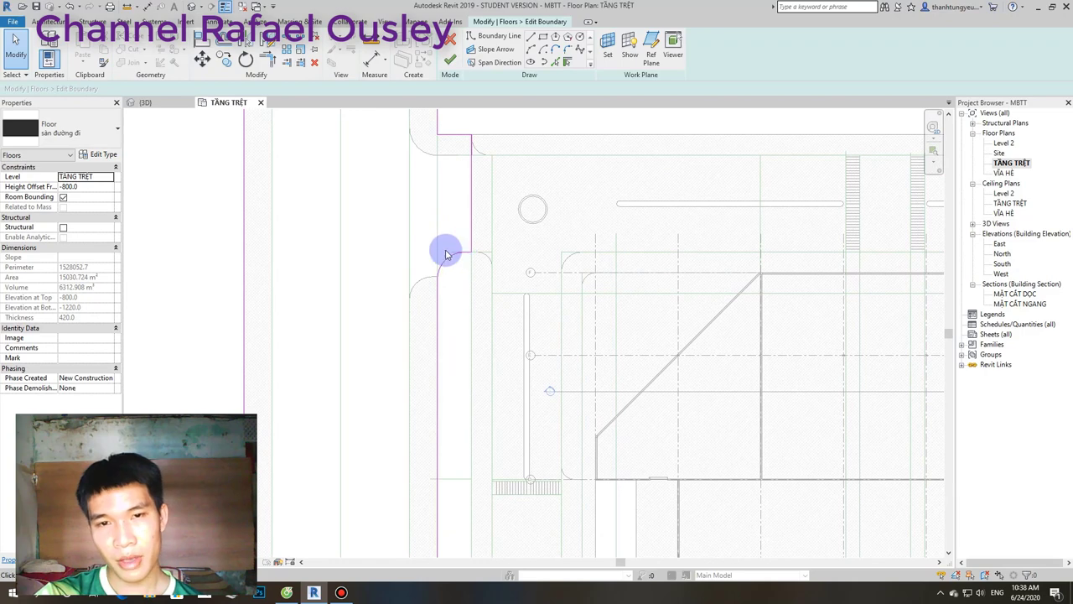
{"action": "left_click", "coordinate": [445, 268]}
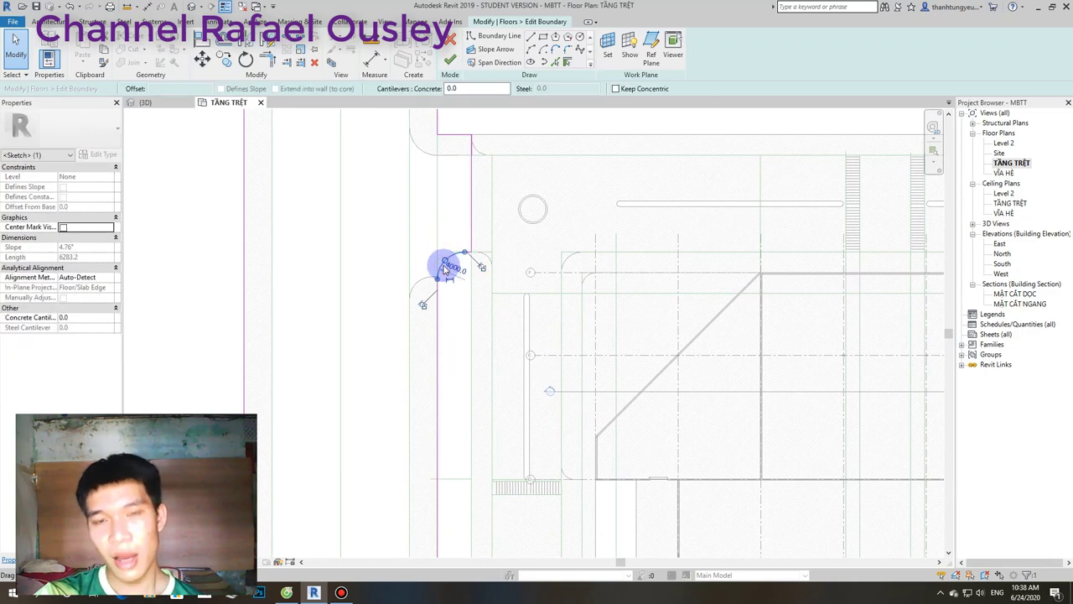
{"action": "key", "text": "Delete"}
Select the vertical boundary line beside the corner and finish the road boundary edit.
{"action": "scroll", "coordinate": [447, 265], "scroll_direction": "up", "scroll_amount": 2}
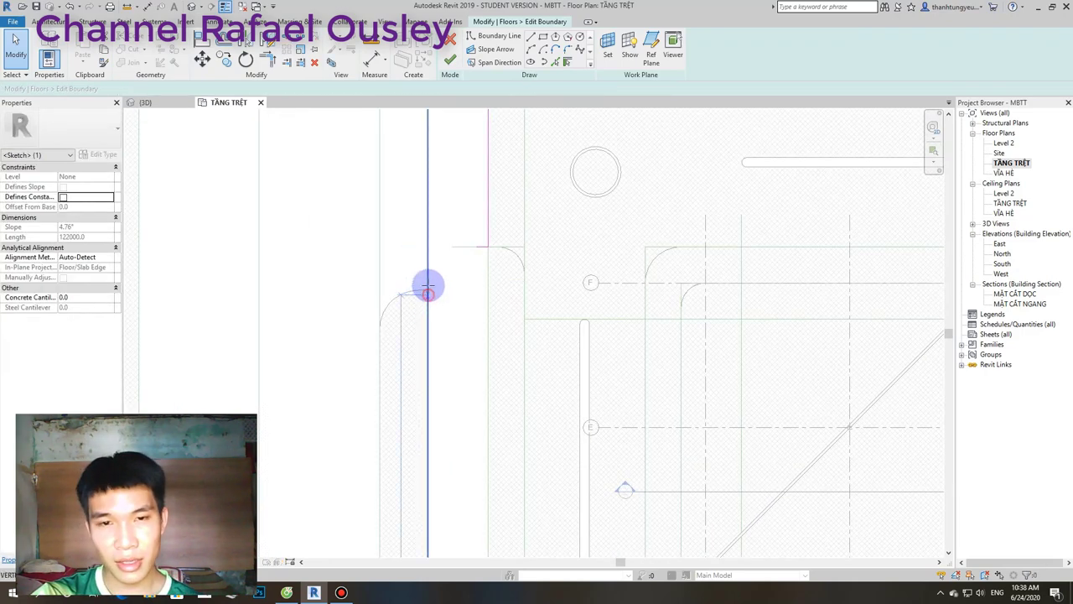
{"action": "scroll", "coordinate": [448, 269], "scroll_direction": "down", "scroll_amount": 2}
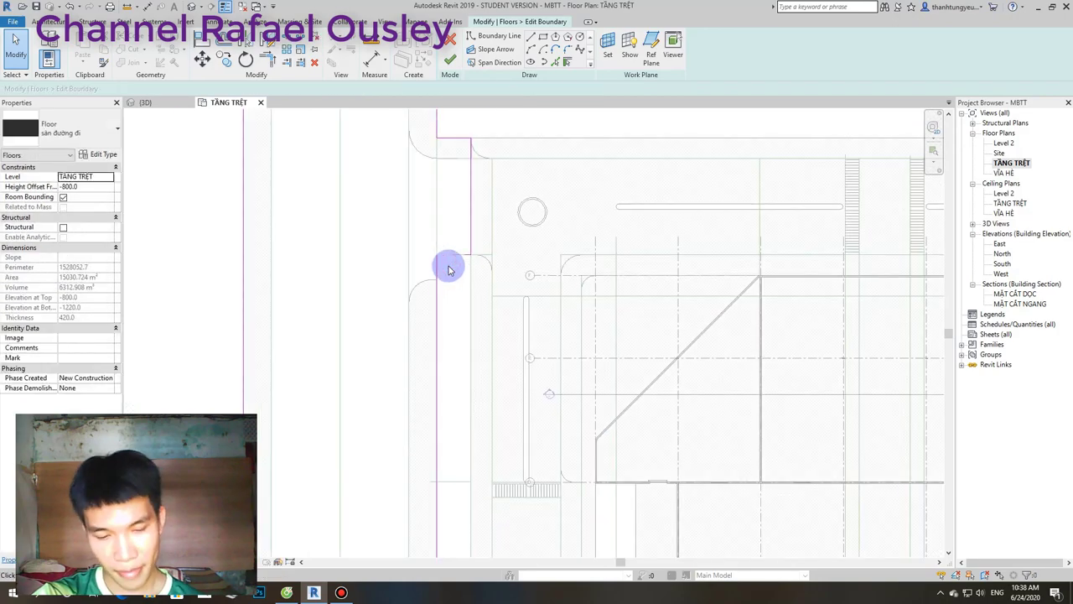
{"action": "left_click", "coordinate": [446, 267]}
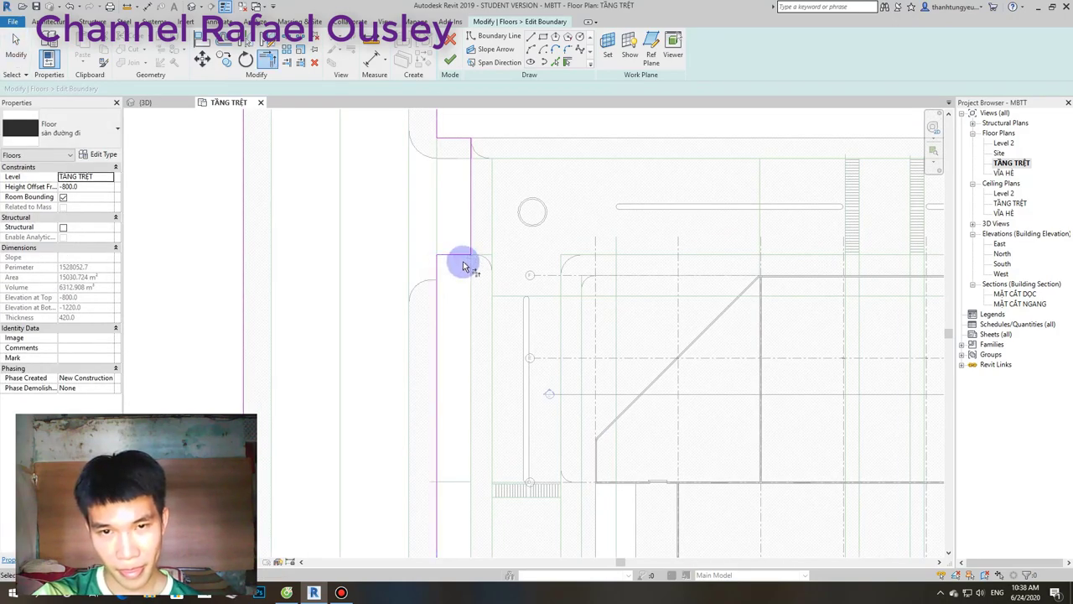
{"action": "scroll", "coordinate": [464, 265], "scroll_direction": "down", "scroll_amount": 2}
{"action": "left_click", "coordinate": [450, 60]}
{"action": "scroll", "coordinate": [445, 272], "scroll_direction": "up", "scroll_amount": 2}
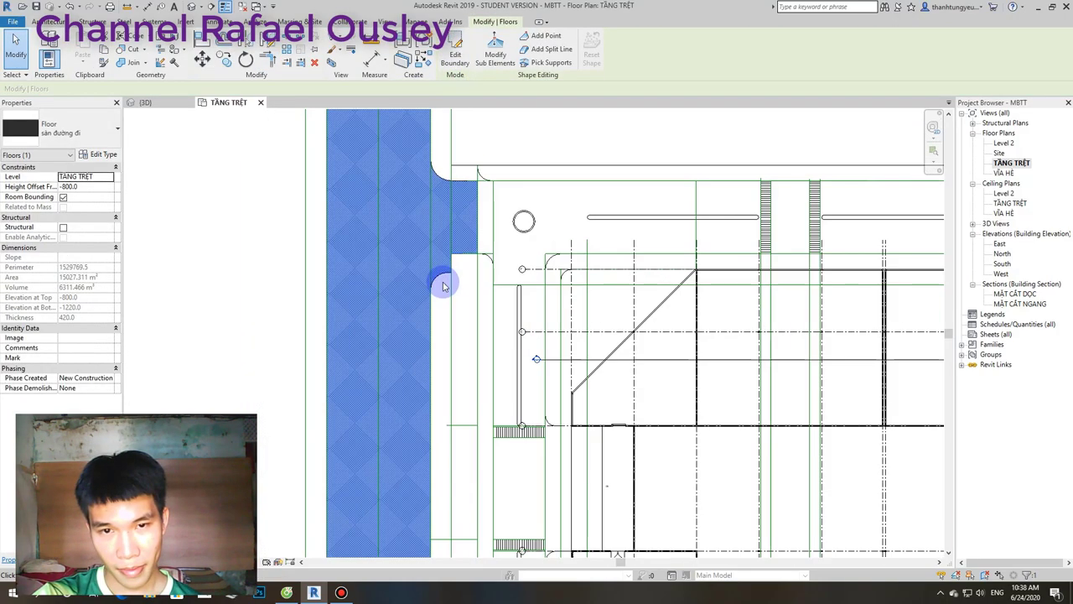
Edit the sidewalk boundary, delete its old arc, and extend the vertical edge up to the horizontal edge.
{"action": "left_click", "coordinate": [455, 59]}
{"action": "scroll", "coordinate": [426, 257], "scroll_direction": "up", "scroll_amount": 2}
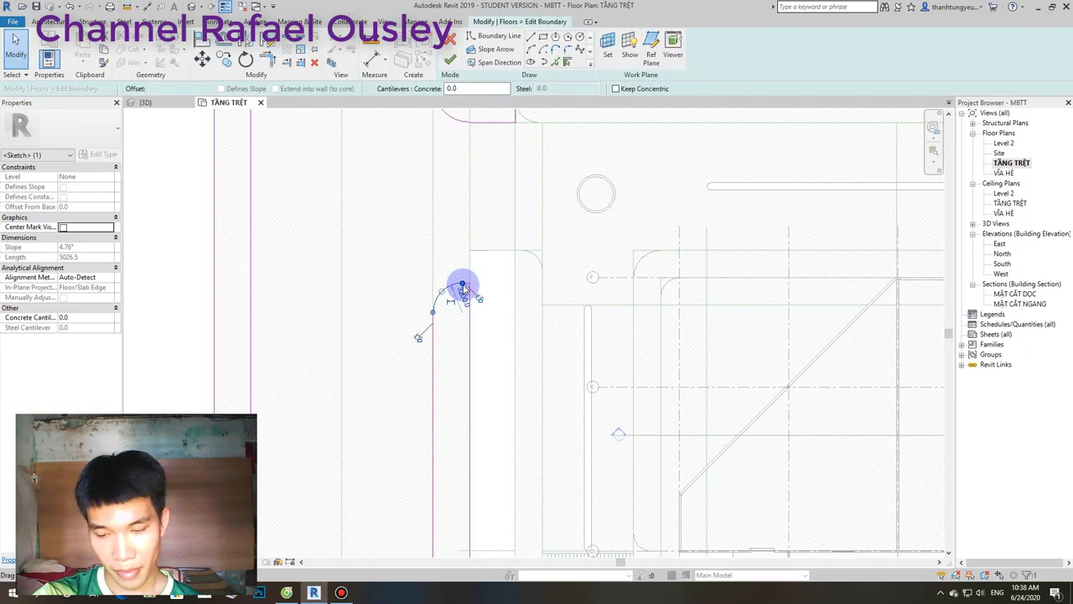
{"action": "key", "text": "Delete"}
{"action": "mouse_move", "coordinate": [468, 293]}
{"action": "left_mouse_down"}
{"action": "mouse_move", "coordinate": [470, 275]}
{"action": "mouse_move", "coordinate": [433, 312]}
{"action": "mouse_move", "coordinate": [439, 263]}
{"action": "left_mouse_up"}
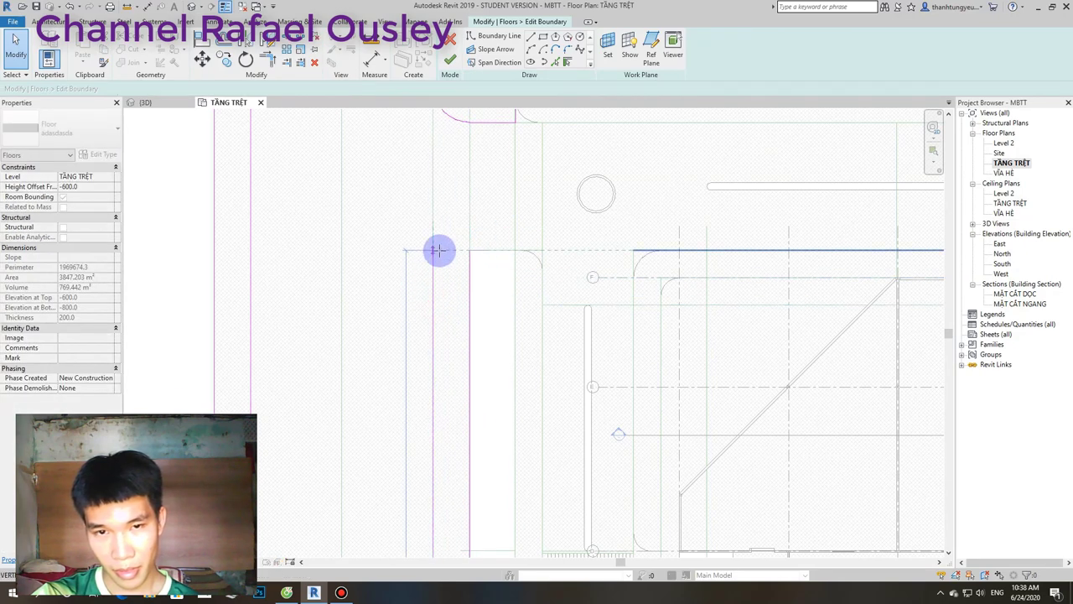
Draw a new boundary line at the corner, fillet it with an arc, and finish the edit.
{"action": "left_click", "coordinate": [496, 36]}
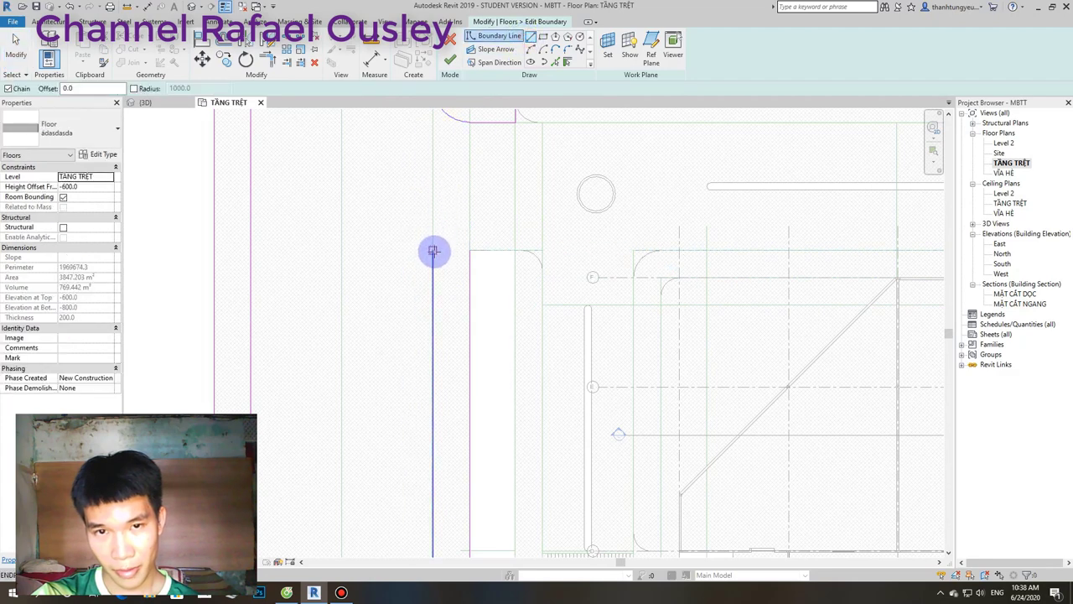
{"action": "left_click", "coordinate": [434, 251]}
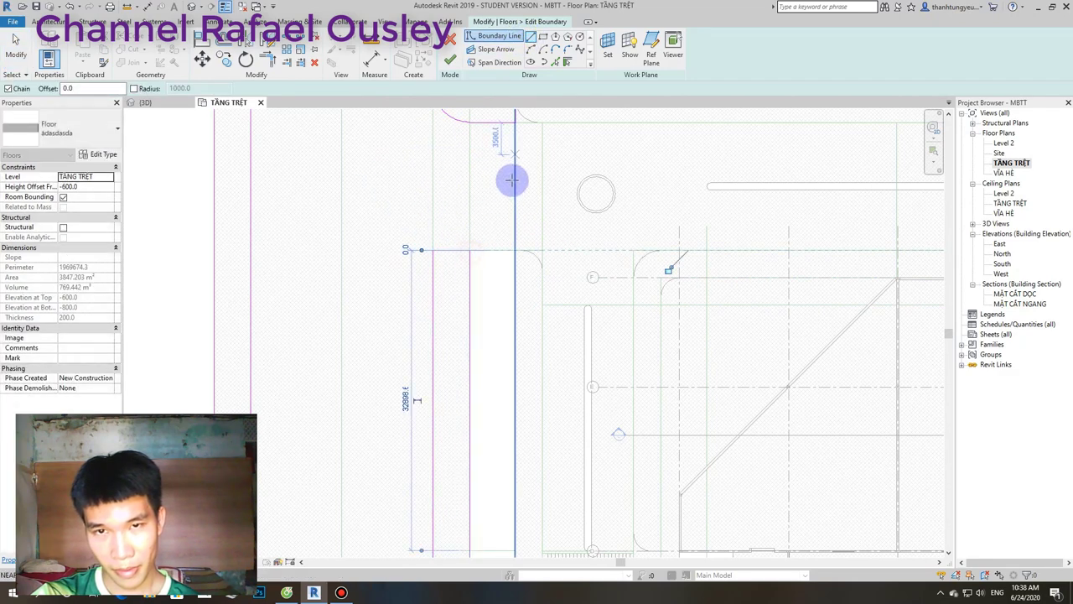
{"action": "left_click", "coordinate": [567, 52]}
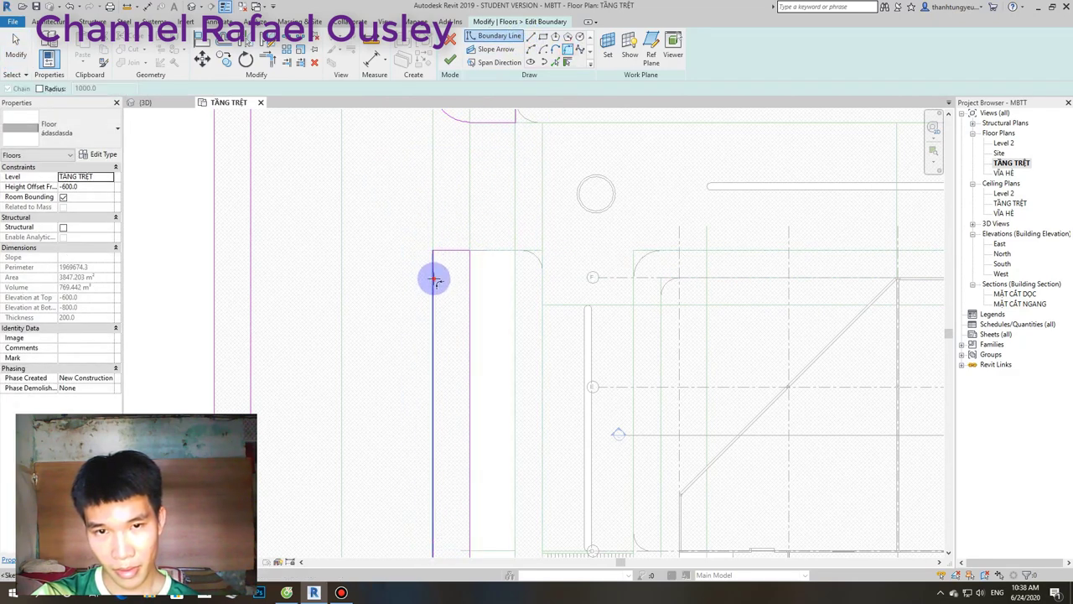
{"action": "left_click", "coordinate": [450, 252]}
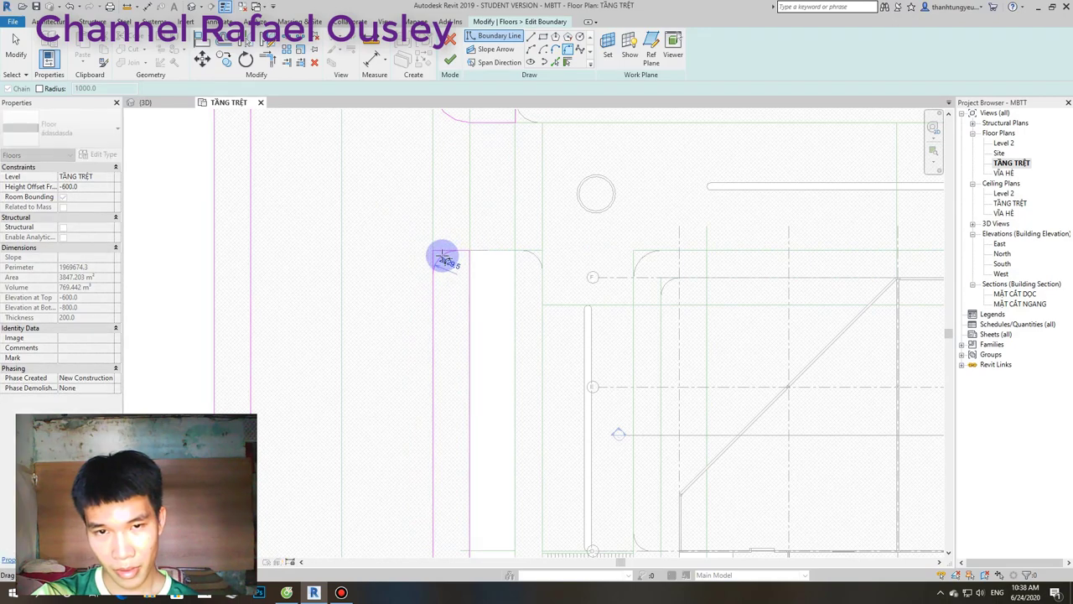
{"action": "scroll", "coordinate": [444, 270], "scroll_direction": "down", "scroll_amount": 2}
{"action": "scroll", "coordinate": [456, 276], "scroll_direction": "down", "scroll_amount": 2}
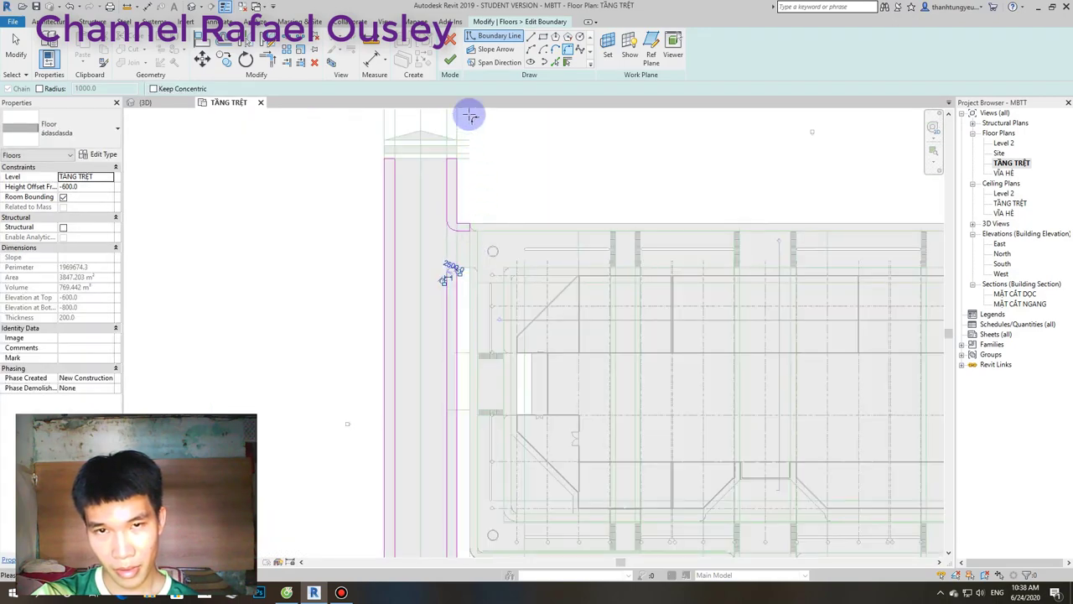
{"action": "left_click", "coordinate": [451, 61]}
{"action": "scroll", "coordinate": [372, 246], "scroll_direction": "down", "scroll_amount": 2}
Deselect the floor and switch to the 3D view.
{"action": "left_click", "coordinate": [364, 254]}
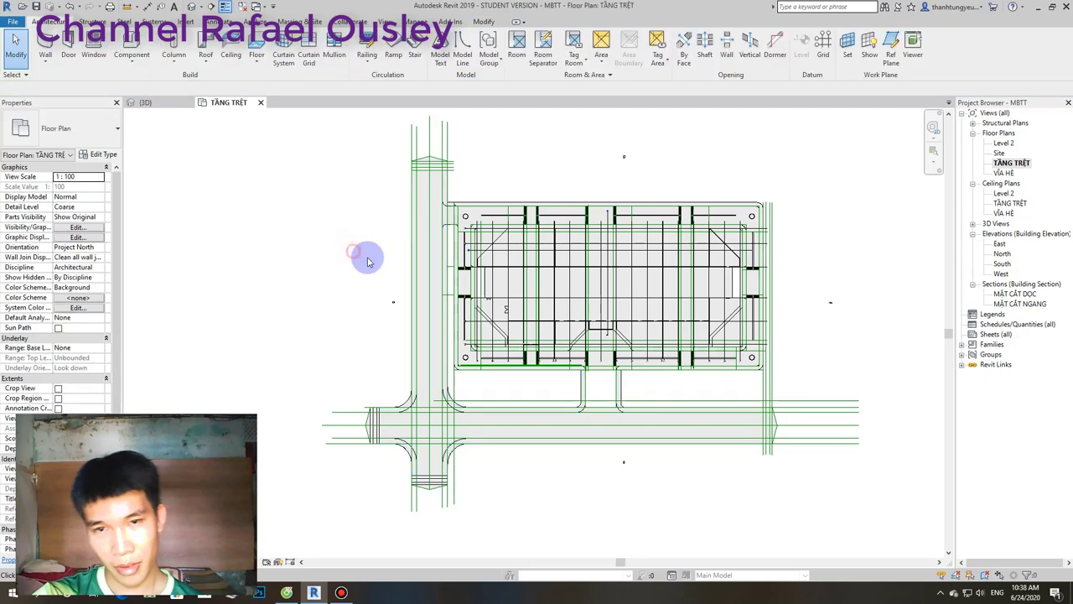
{"action": "scroll", "coordinate": [408, 302], "scroll_direction": "up", "scroll_amount": 2}
{"action": "scroll", "coordinate": [443, 192], "scroll_direction": "down", "scroll_amount": 2}
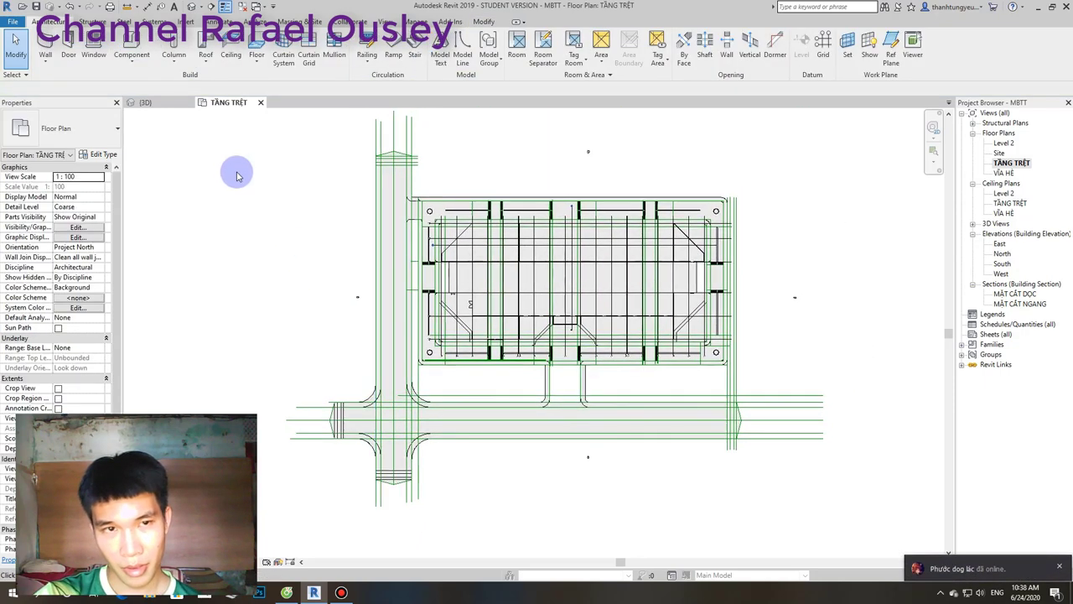
{"action": "left_click", "coordinate": [149, 103]}
{"action": "scroll", "coordinate": [290, 272], "scroll_direction": "down", "scroll_amount": 2}
{"action": "scroll", "coordinate": [408, 333], "scroll_direction": "up", "scroll_amount": 1}
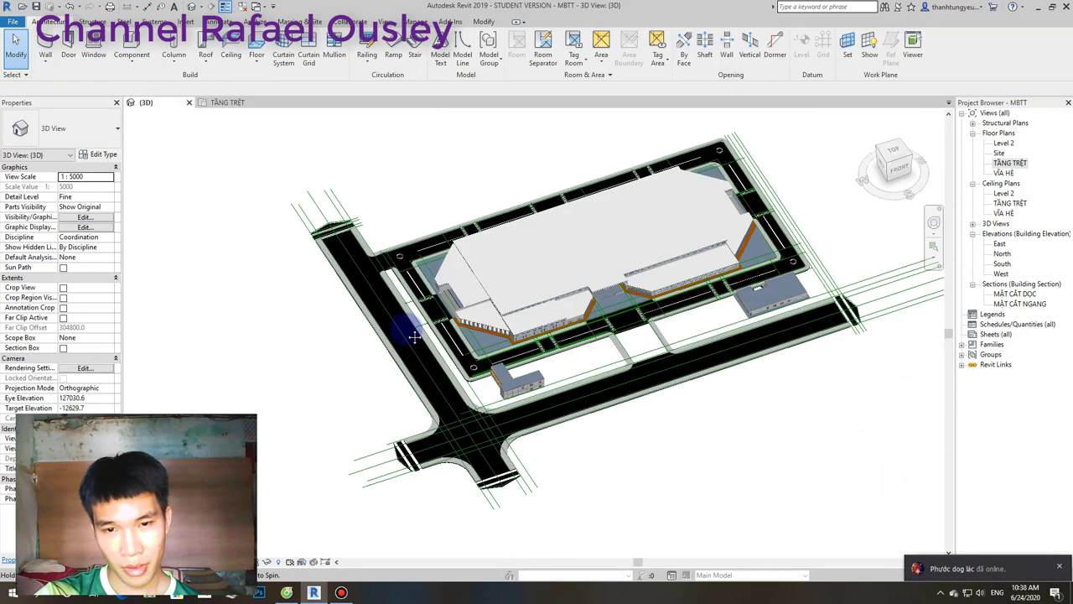
{"action": "scroll", "coordinate": [419, 427], "scroll_direction": "down", "scroll_amount": 1}
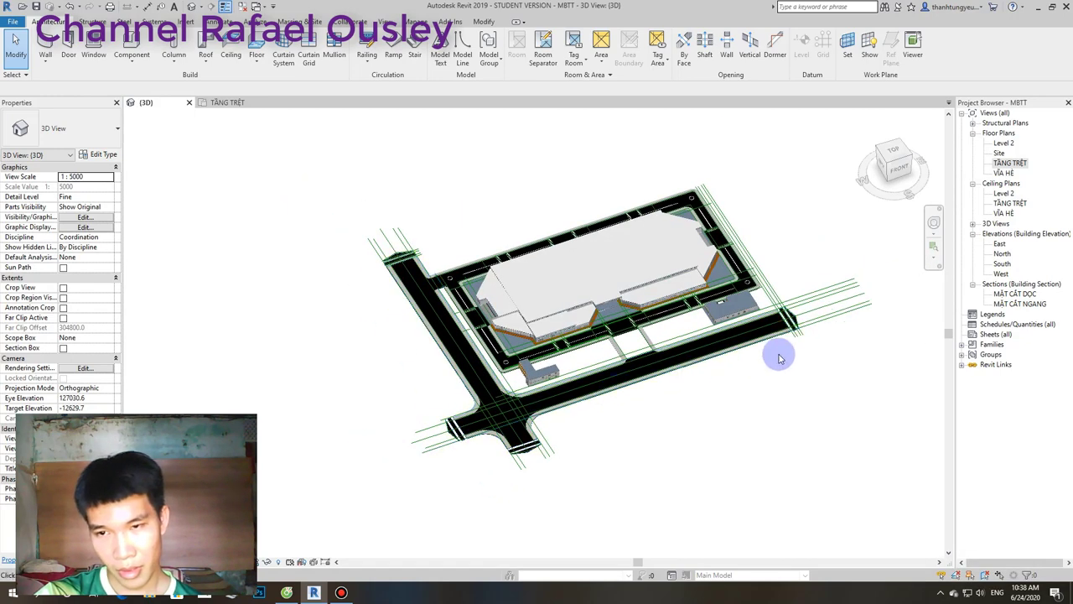
{"action": "scroll", "coordinate": [780, 355], "scroll_direction": "up", "scroll_amount": 2}
Orbit and zoom around the 3D site to inspect the reshaped road and sidewalk slabs.
{"action": "mouse_move", "coordinate": [761, 405]}
{"action": "middle_mouse_down", "text": "shift"}
{"action": "mouse_move", "coordinate": [673, 400]}
{"action": "mouse_move", "coordinate": [644, 377]}
{"action": "middle_mouse_up", "text": "shift"}
{"action": "scroll", "coordinate": [642, 381], "scroll_direction": "up", "scroll_amount": 2}
{"action": "scroll", "coordinate": [755, 366], "scroll_direction": "down", "scroll_amount": 1}
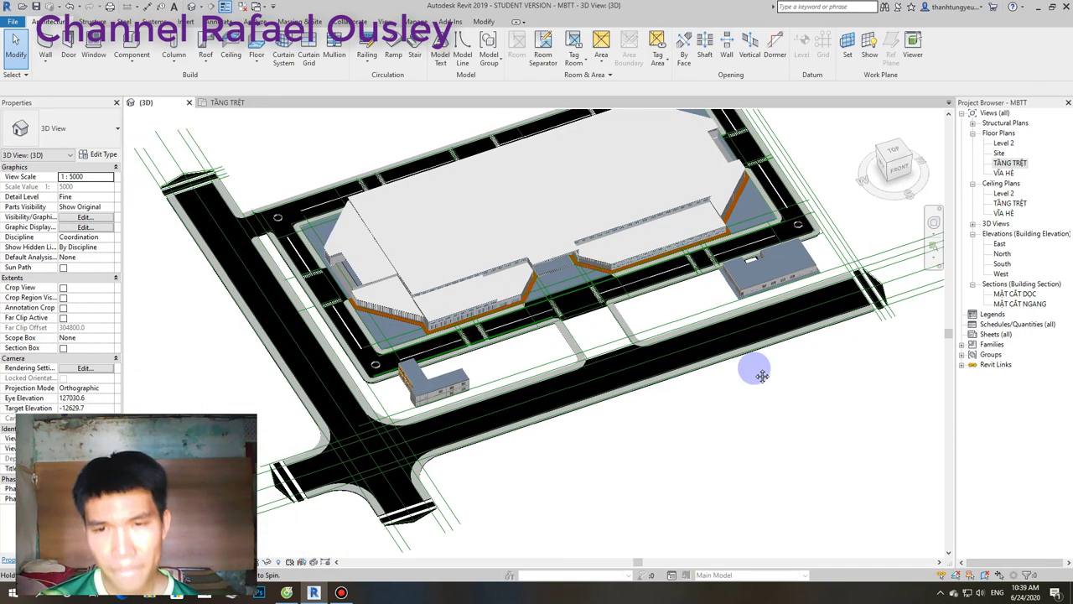
{"action": "scroll", "coordinate": [539, 332], "scroll_direction": "up", "scroll_amount": 2}
{"action": "scroll", "coordinate": [491, 353], "scroll_direction": "up", "scroll_amount": 2}
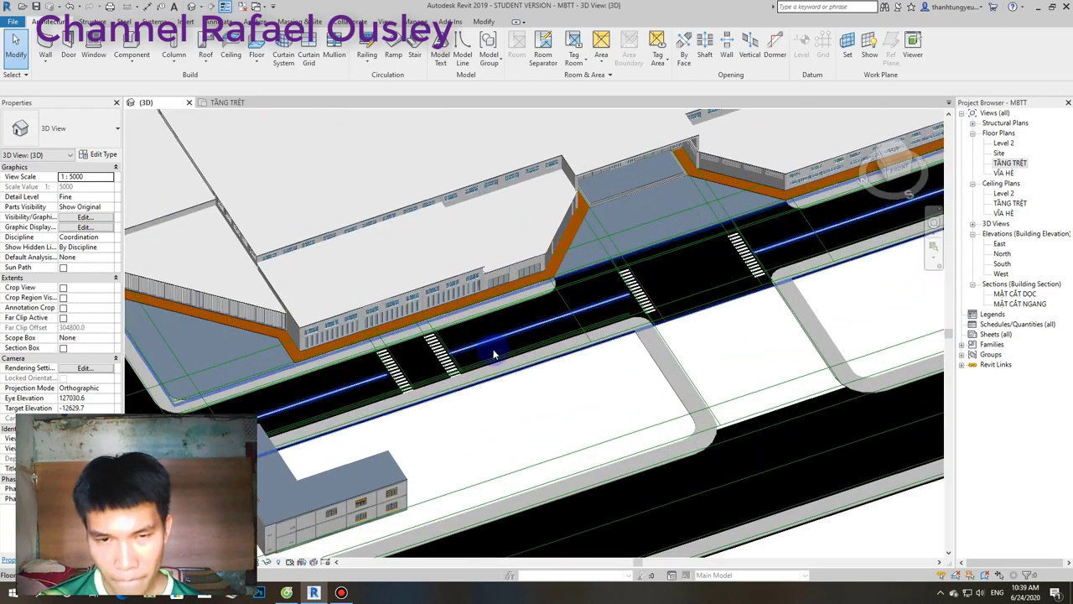
{"action": "scroll", "coordinate": [492, 360], "scroll_direction": "up", "scroll_amount": 1}
{"action": "scroll", "coordinate": [489, 363], "scroll_direction": "up", "scroll_amount": 1}
{"action": "scroll", "coordinate": [489, 363], "scroll_direction": "down", "scroll_amount": 5}
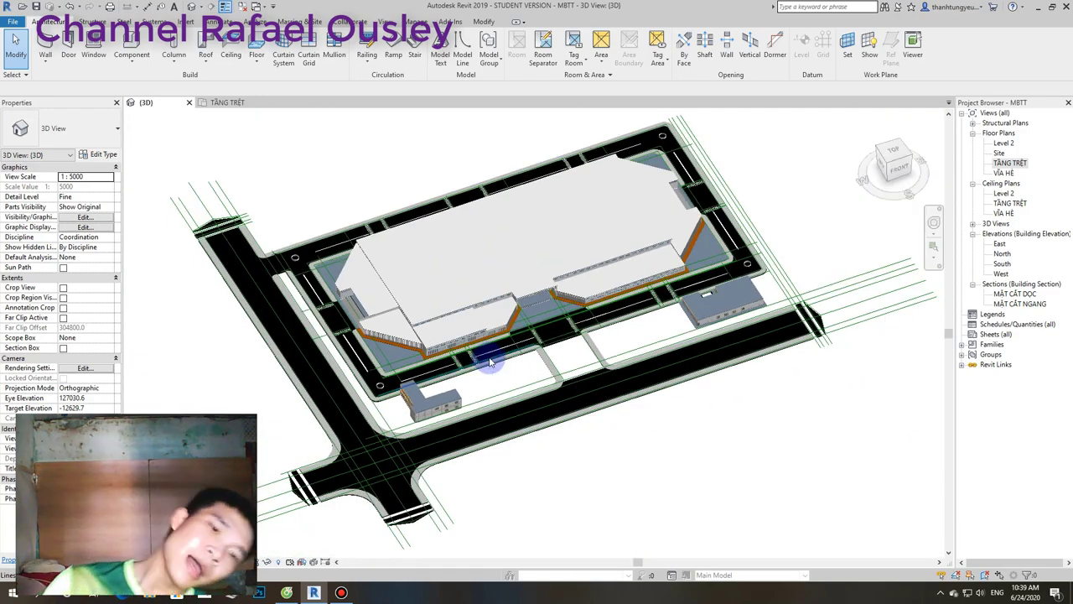
{"action": "mouse_move", "coordinate": [487, 357]}
{"action": "middle_mouse_down", "text": "shift"}
{"action": "mouse_move", "coordinate": [383, 311]}
{"action": "mouse_move", "coordinate": [772, 257]}
{"action": "middle_mouse_up", "text": "shift"}
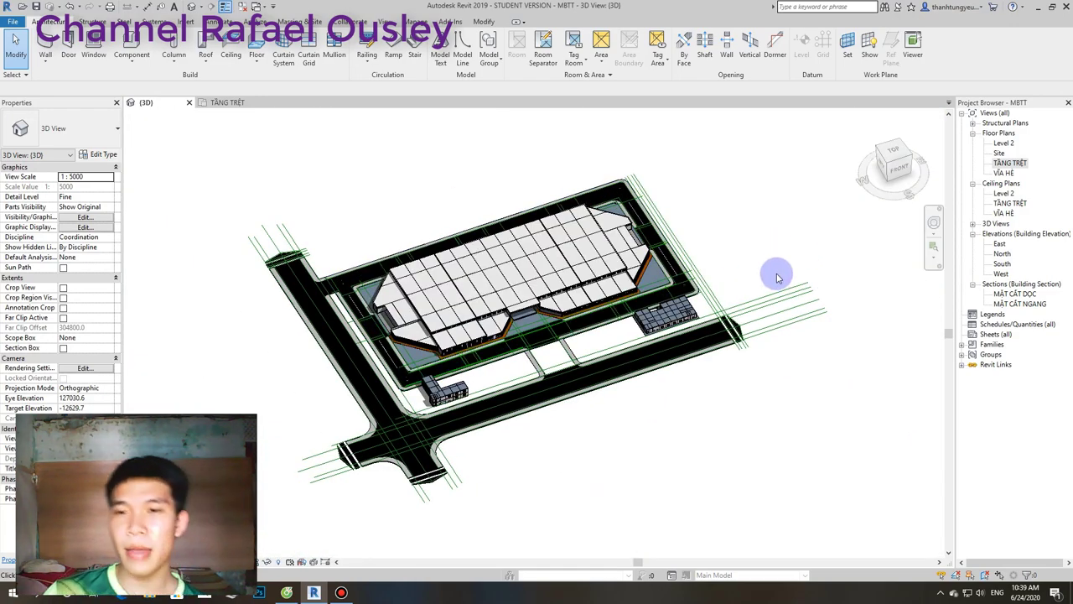
{"action": "scroll", "coordinate": [775, 273], "scroll_direction": "up", "scroll_amount": 3}
{"action": "scroll", "coordinate": [797, 285], "scroll_direction": "down", "scroll_amount": 3}
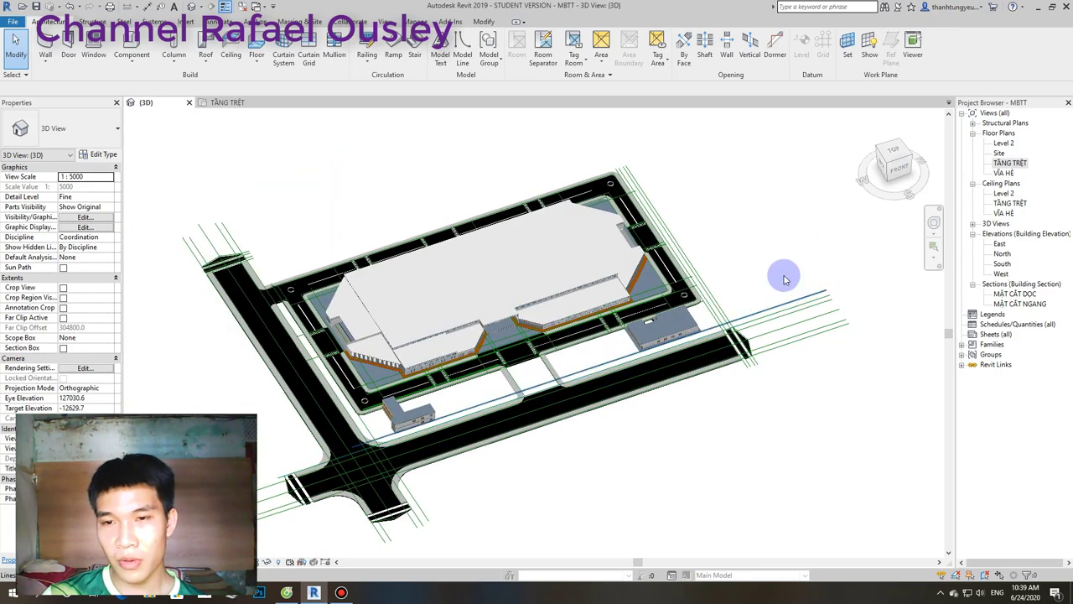
{"action": "middle_click_drag", "start_coordinate": [781, 271], "coordinate": [746, 283], "text": "shift"}
{"action": "scroll", "coordinate": [743, 283], "scroll_direction": "up", "scroll_amount": 3}
Clear the stray helper-line selection, orbit near top-down, then return to the TẦNG TRỆT plan.
{"action": "mouse_move", "coordinate": [751, 267]}
{"action": "left_mouse_down"}
{"action": "mouse_move", "coordinate": [686, 328]}
{"action": "mouse_move", "coordinate": [692, 334]}
{"action": "left_mouse_up"}
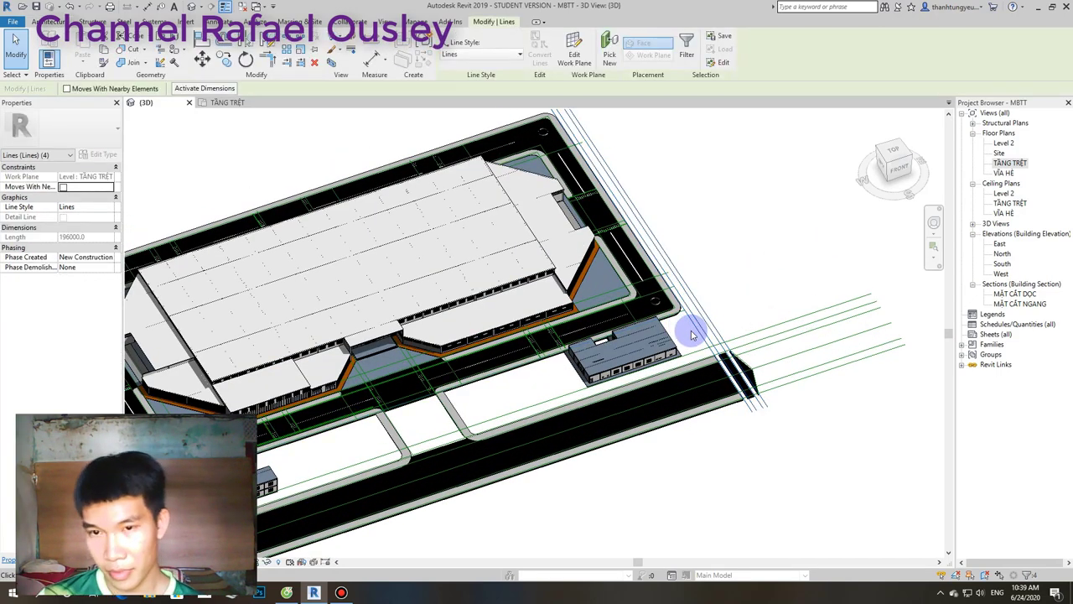
{"action": "key", "text": "Escape"}
{"action": "mouse_move", "coordinate": [710, 306]}
{"action": "middle_mouse_down", "text": "shift"}
{"action": "mouse_move", "coordinate": [709, 249]}
{"action": "mouse_move", "coordinate": [734, 230]}
{"action": "middle_mouse_up", "text": "shift"}
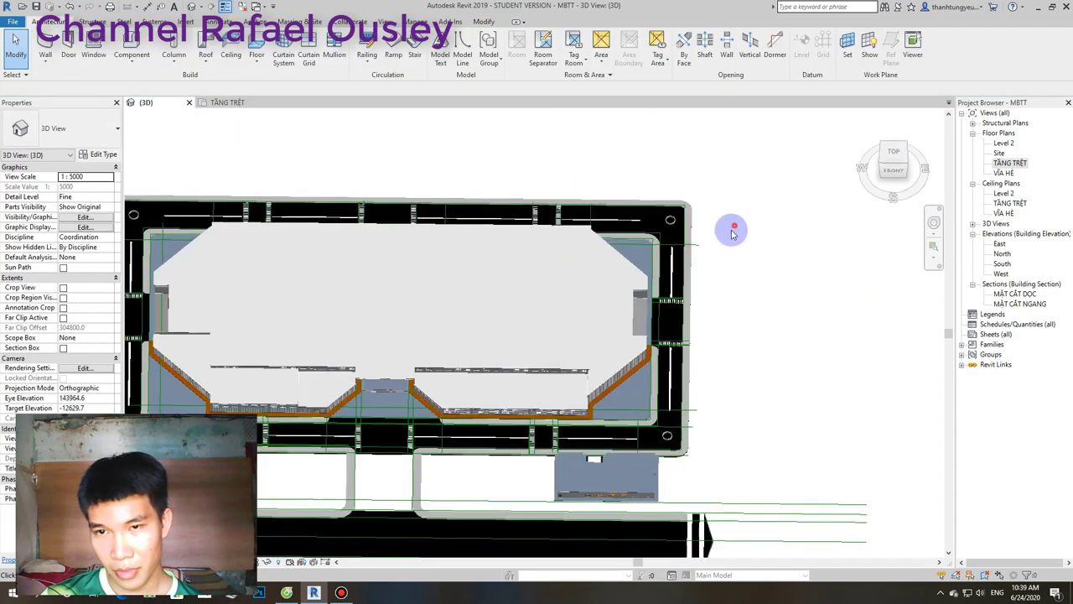
{"action": "mouse_move", "coordinate": [735, 224]}
{"action": "left_mouse_down"}
{"action": "mouse_move", "coordinate": [694, 262]}
{"action": "mouse_move", "coordinate": [700, 285]}
{"action": "left_mouse_up"}
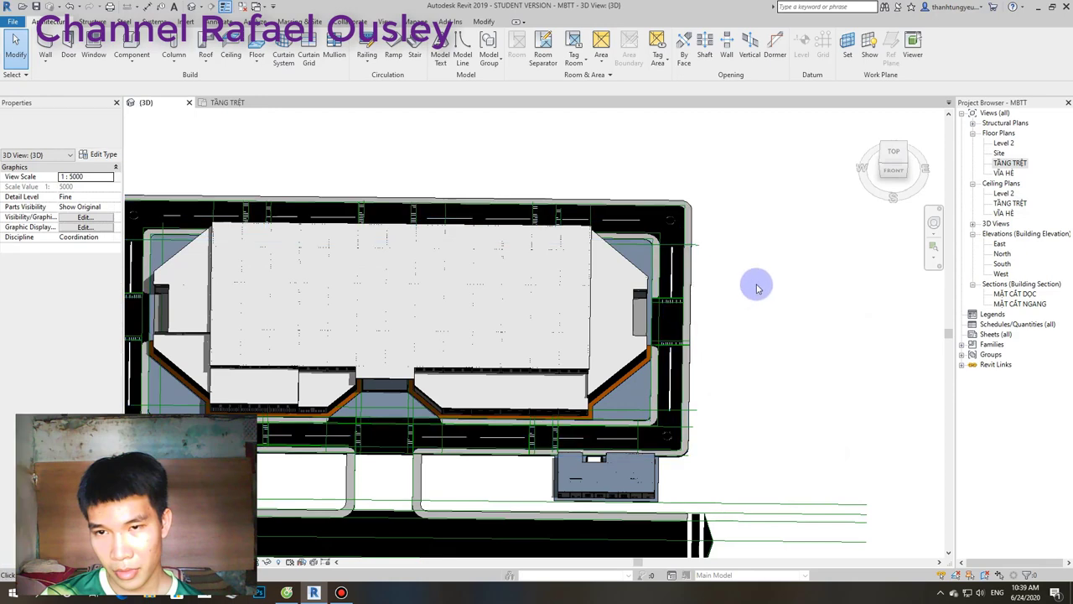
{"action": "scroll", "coordinate": [755, 288], "scroll_direction": "up", "scroll_amount": 2}
{"action": "left_click", "coordinate": [231, 102]}
{"action": "scroll", "coordinate": [755, 228], "scroll_direction": "up", "scroll_amount": 2}
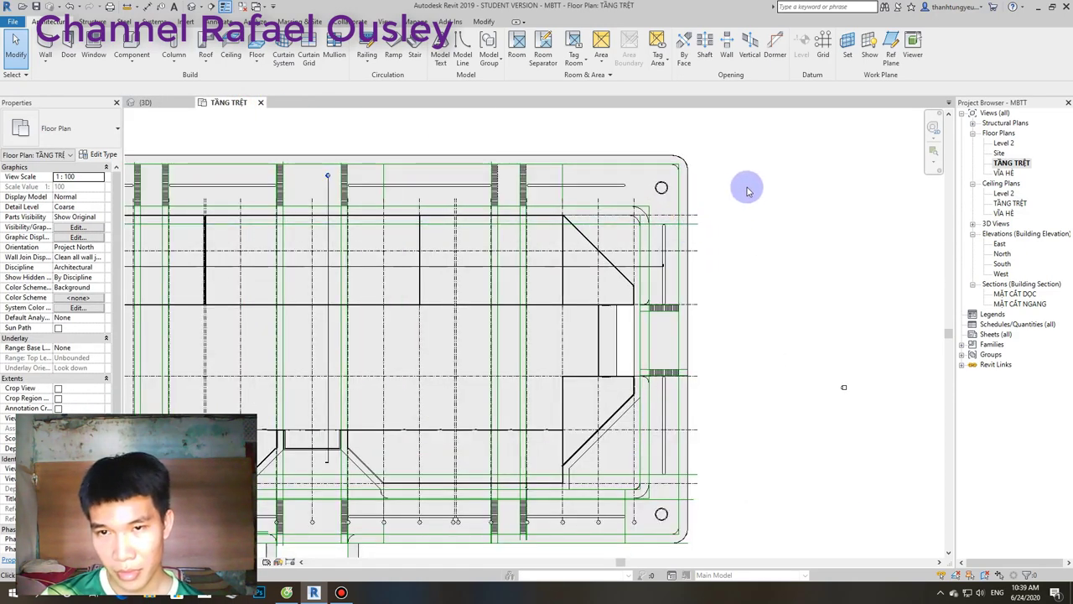
{"action": "mouse_move", "coordinate": [753, 137]}
{"action": "left_mouse_down"}
{"action": "mouse_move", "coordinate": [412, 425]}
{"action": "mouse_move", "coordinate": [504, 440]}
{"action": "mouse_move", "coordinate": [384, 439]}
{"action": "mouse_move", "coordinate": [410, 430]}
{"action": "left_mouse_up"}
{"action": "scroll", "coordinate": [486, 364], "scroll_direction": "down", "scroll_amount": 3}
{"action": "scroll", "coordinate": [431, 425], "scroll_direction": "up", "scroll_amount": 1}
{"action": "left_click", "coordinate": [499, 50]}
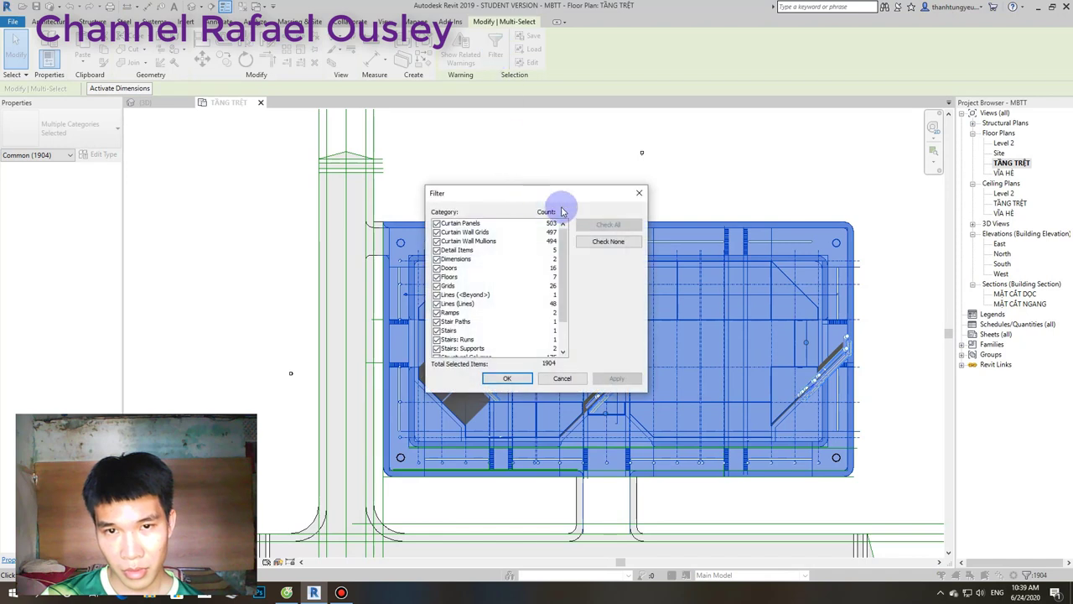
{"action": "left_click", "coordinate": [601, 245]}
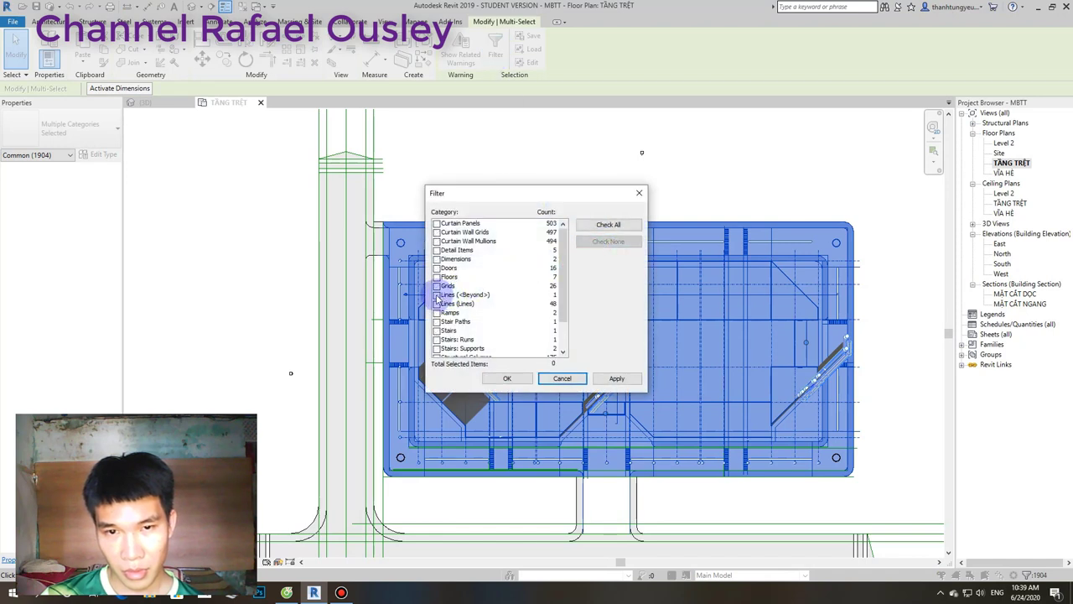
{"action": "left_click", "coordinate": [437, 295]}
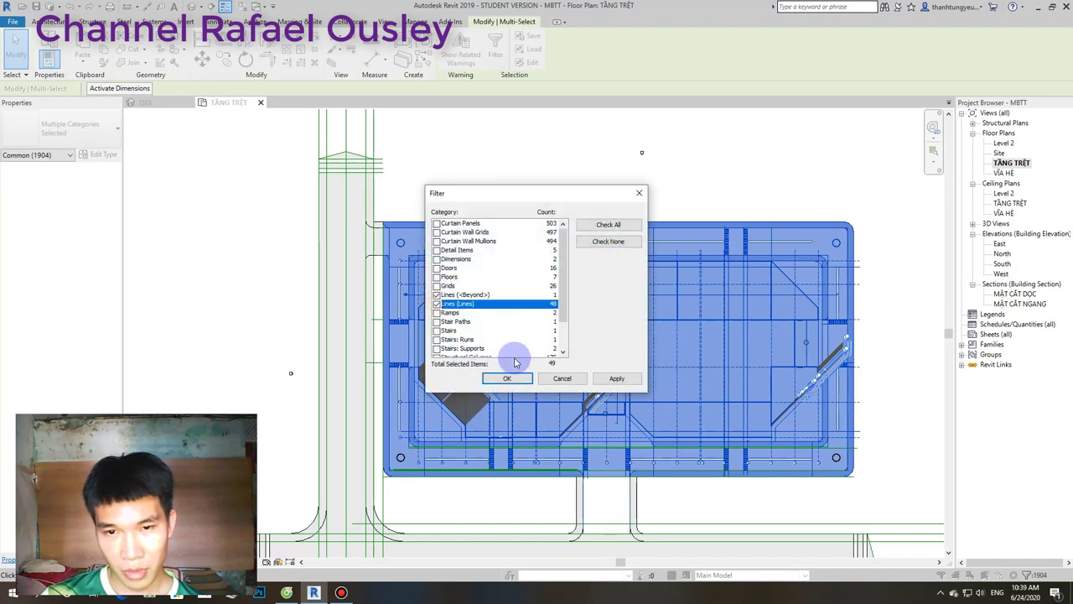
{"action": "left_click", "coordinate": [603, 379]}
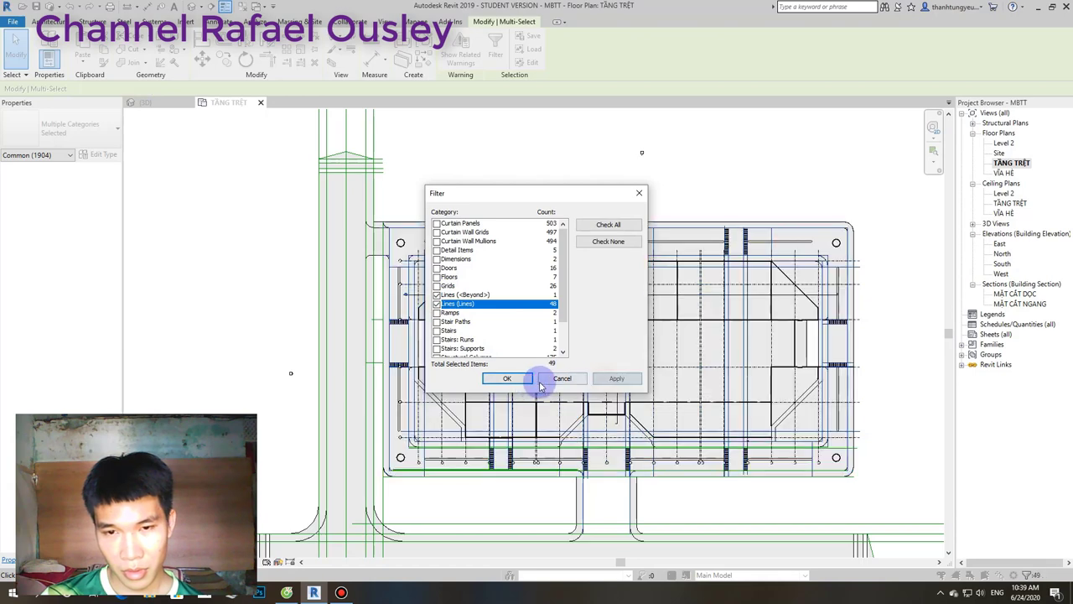
{"action": "left_click", "coordinate": [516, 379]}
{"action": "scroll", "coordinate": [412, 356], "scroll_direction": "up", "scroll_amount": 3}
{"action": "scroll", "coordinate": [412, 357], "scroll_direction": "down", "scroll_amount": 2}
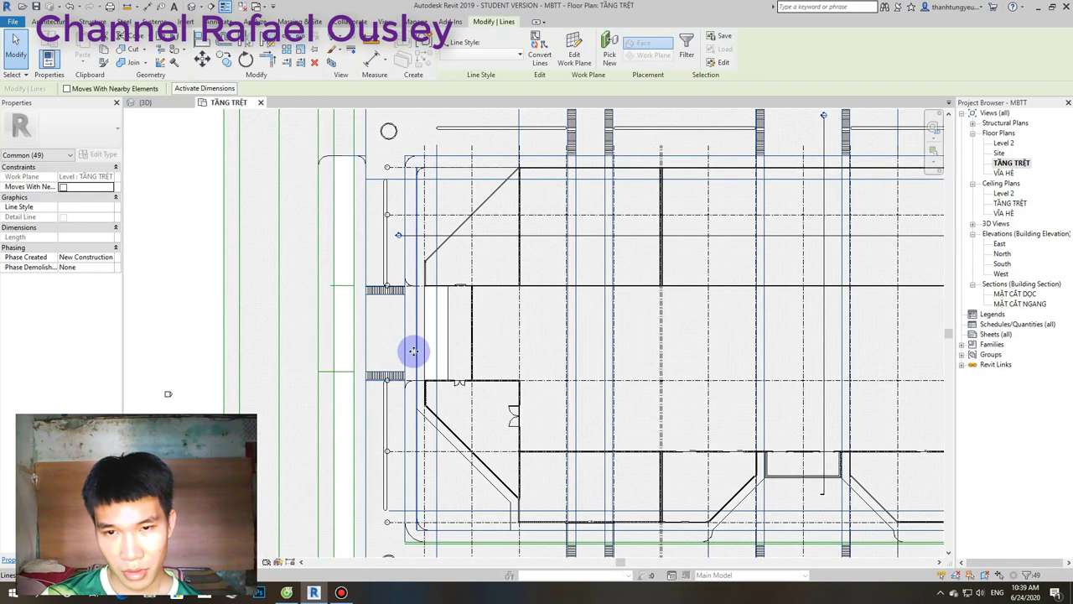
{"action": "scroll", "coordinate": [412, 350], "scroll_direction": "down", "scroll_amount": 1}
{"action": "scroll", "coordinate": [412, 350], "scroll_direction": "down", "scroll_amount": 1}
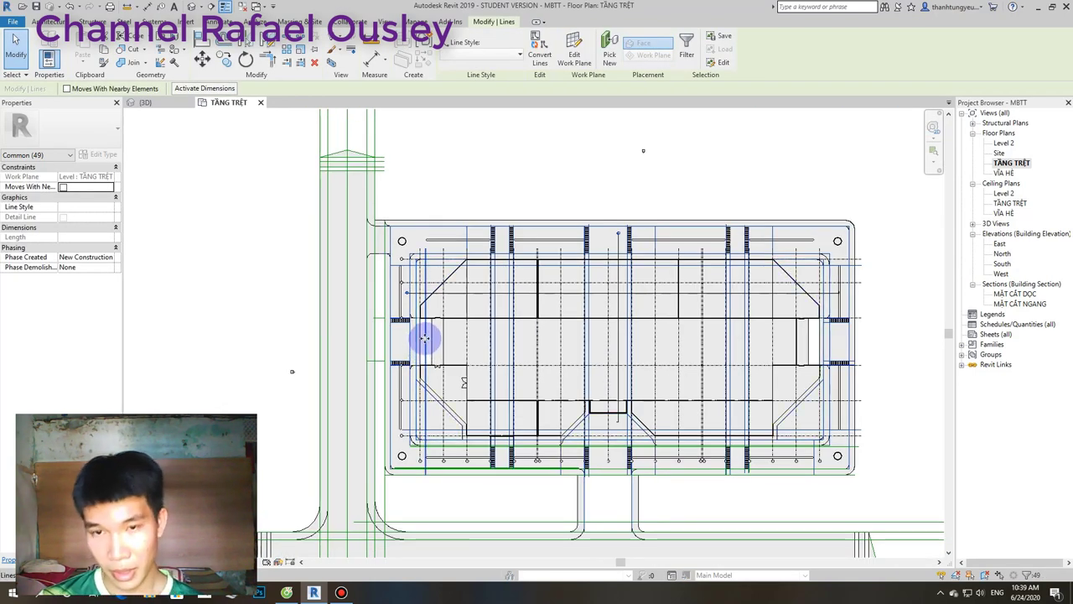
{"action": "key", "text": "Escape"}
{"action": "mouse_move", "coordinate": [510, 407]}
{"action": "middle_mouse_down"}
{"action": "mouse_move", "coordinate": [614, 360]}
{"action": "mouse_move", "coordinate": [518, 362]}
{"action": "middle_mouse_up"}
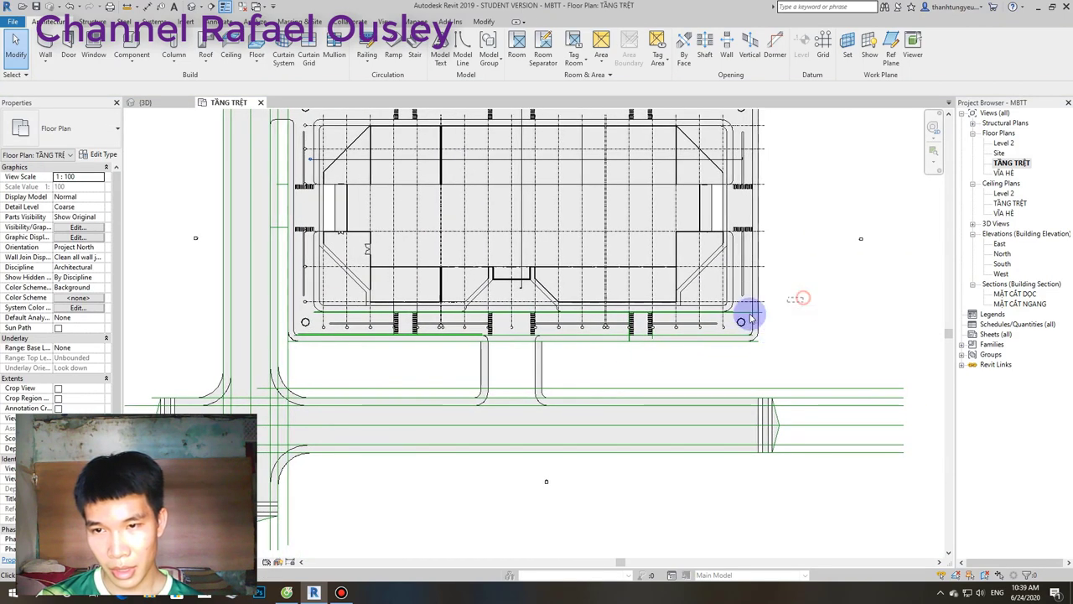
{"action": "left_click_drag", "start_coordinate": [752, 319], "coordinate": [718, 364]}
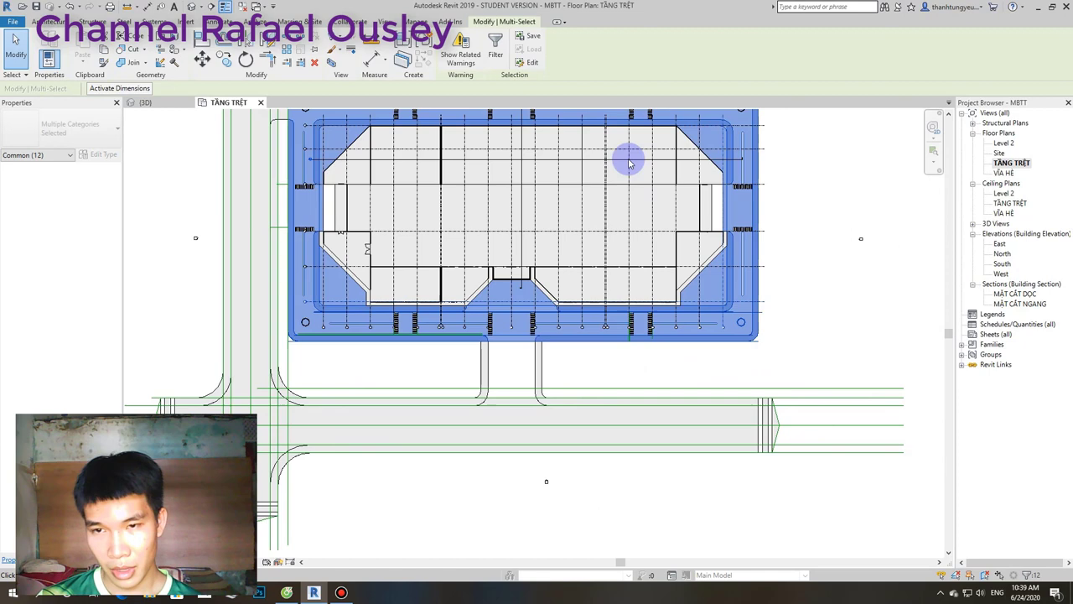
{"action": "left_click", "coordinate": [494, 56]}
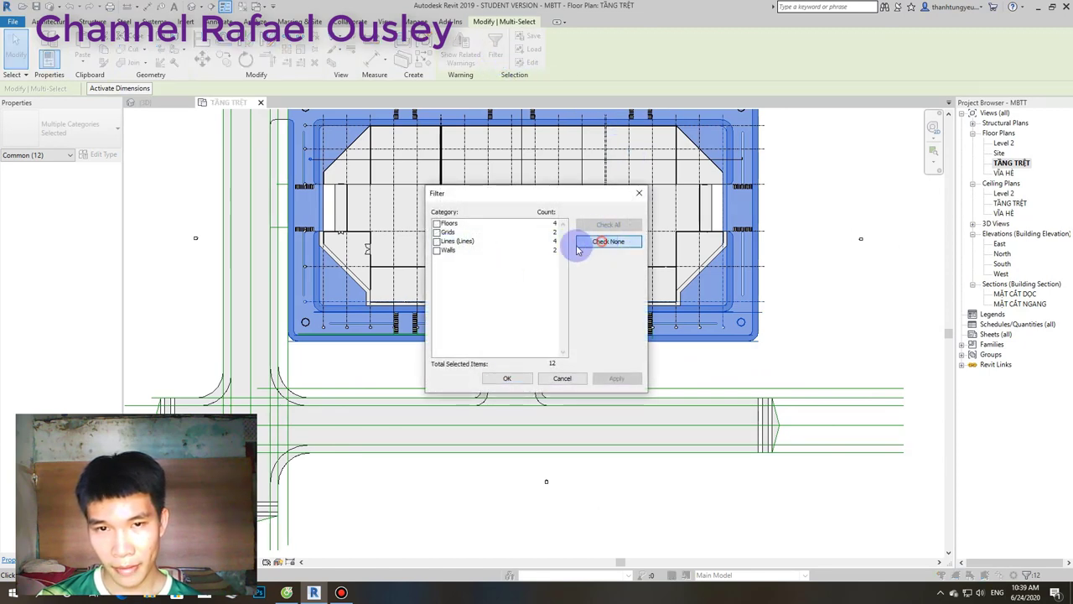
{"action": "left_click", "coordinate": [436, 241]}
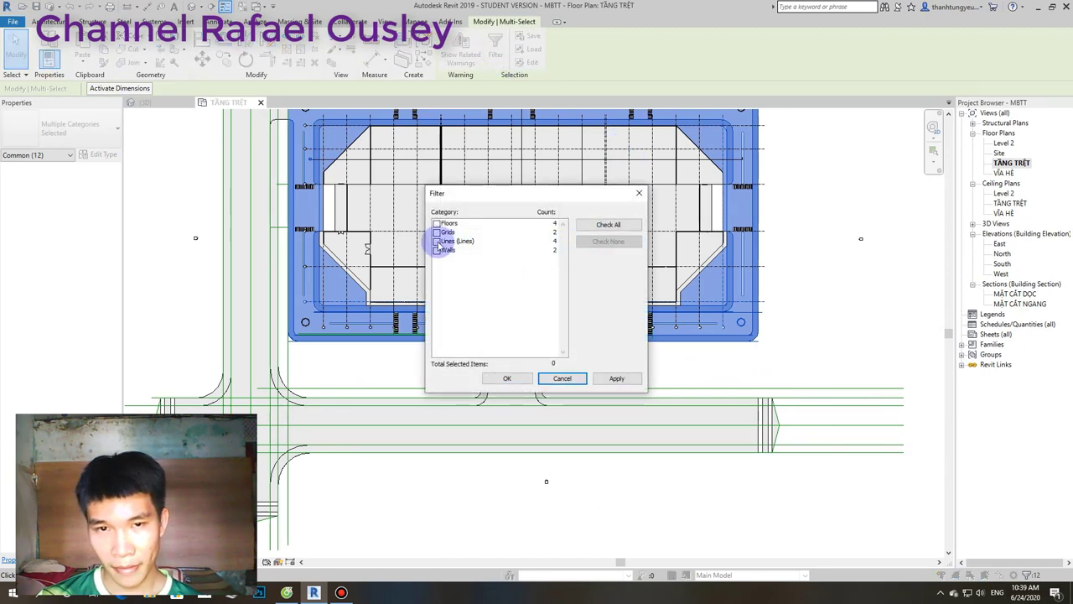
{"action": "left_click", "coordinate": [520, 380]}
{"action": "key", "text": "Escape"}
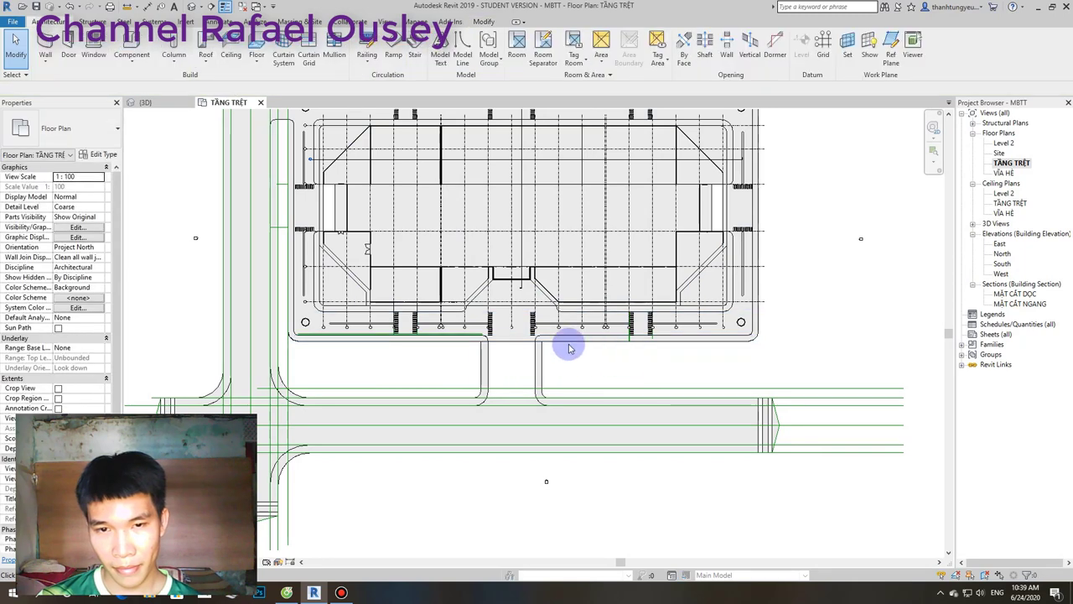
{"action": "scroll", "coordinate": [477, 343], "scroll_direction": "up", "scroll_amount": 2}
Select both green helper lines running along the road and delete them.
{"action": "scroll", "coordinate": [478, 335], "scroll_direction": "up", "scroll_amount": 2}
{"action": "scroll", "coordinate": [469, 334], "scroll_direction": "up", "scroll_amount": 1}
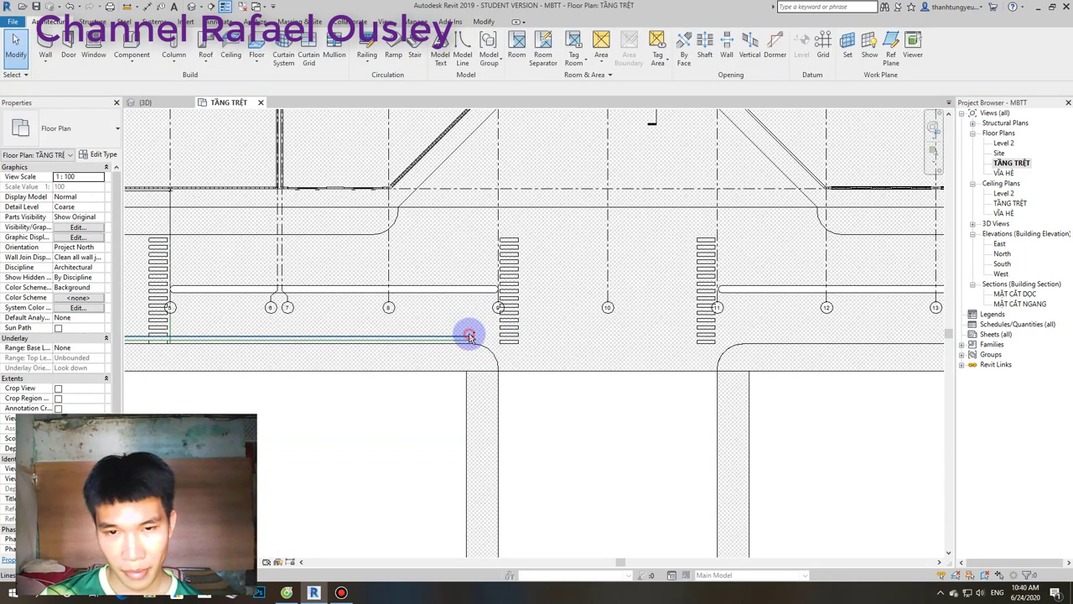
{"action": "left_click", "coordinate": [468, 337]}
{"action": "left_click", "coordinate": [465, 344], "text": "ctrl"}
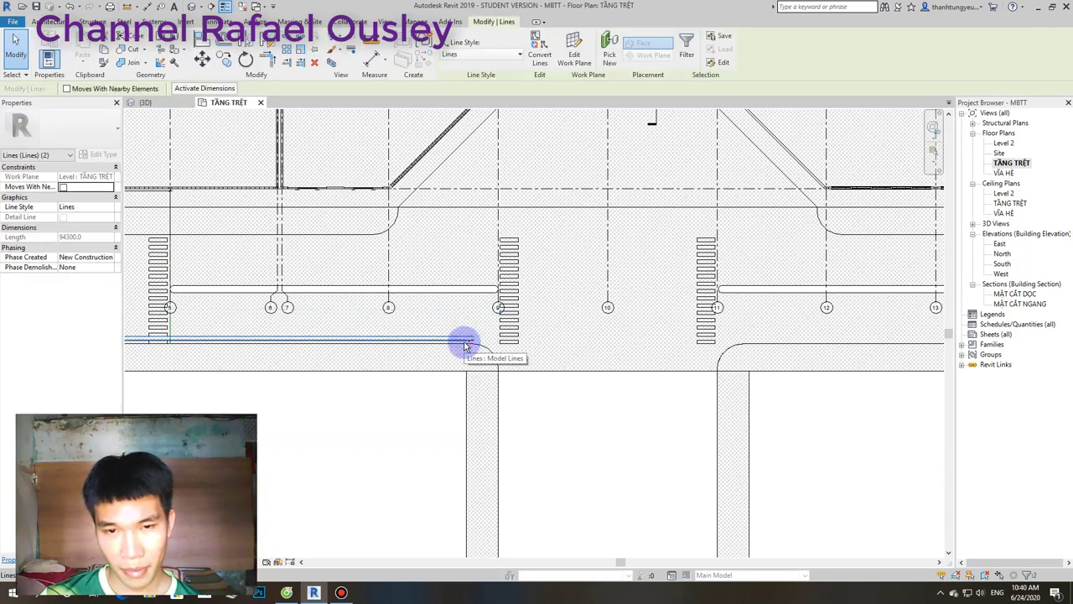
{"action": "key", "text": "Delete"}
{"action": "scroll", "coordinate": [470, 333], "scroll_direction": "down", "scroll_amount": 2}
{"action": "scroll", "coordinate": [482, 310], "scroll_direction": "down", "scroll_amount": 1}
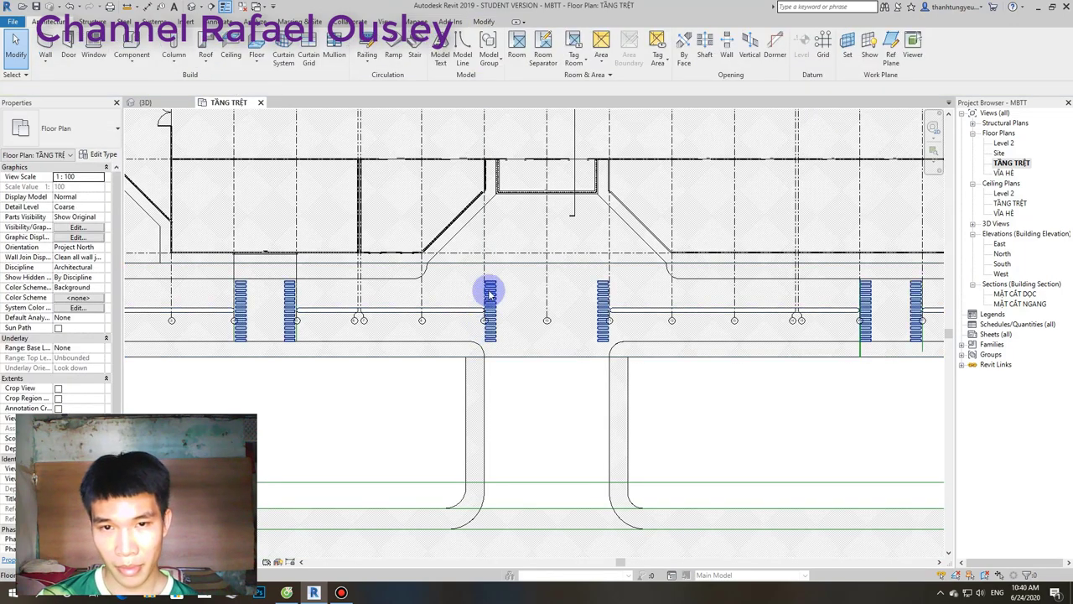
{"action": "scroll", "coordinate": [490, 291], "scroll_direction": "down", "scroll_amount": 3}
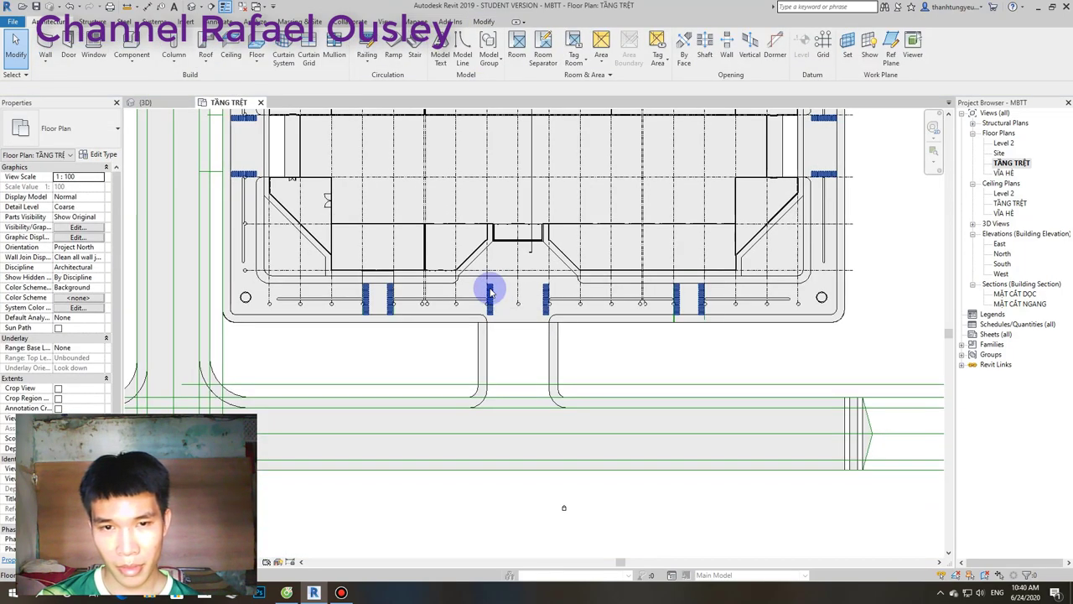
{"action": "scroll", "coordinate": [491, 291], "scroll_direction": "up", "scroll_amount": 2}
{"action": "scroll", "coordinate": [491, 291], "scroll_direction": "up", "scroll_amount": 1}
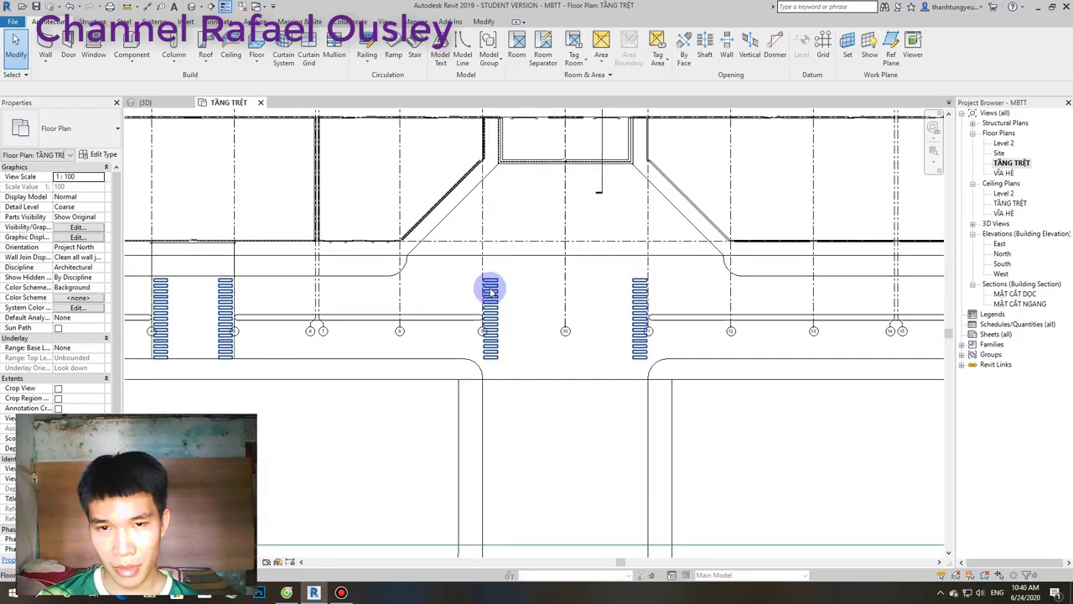